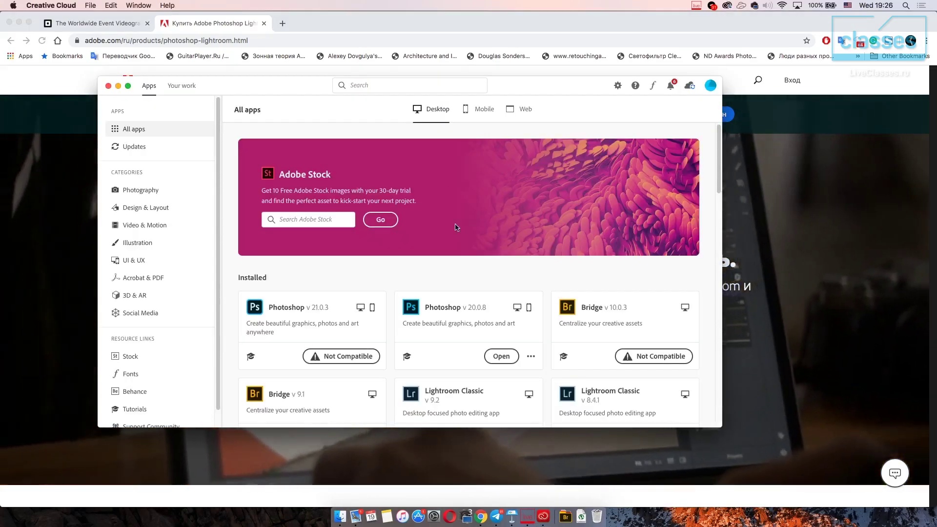
Scroll up and down through the Creative Cloud All apps list.
scroll(390, 283, down, 5)
scroll(391, 284, up, 5)
scroll(391, 285, down, 5)
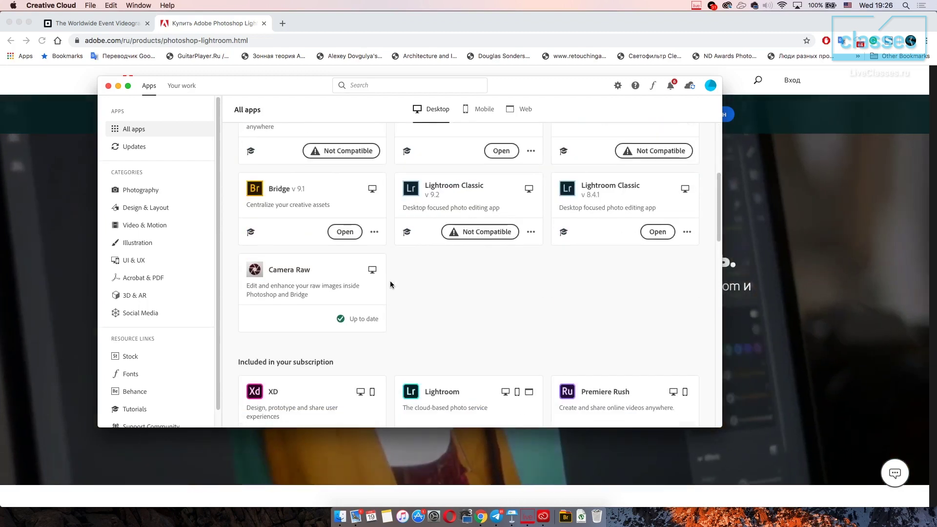
scroll(391, 285, up, 5)
scroll(390, 285, down, 5)
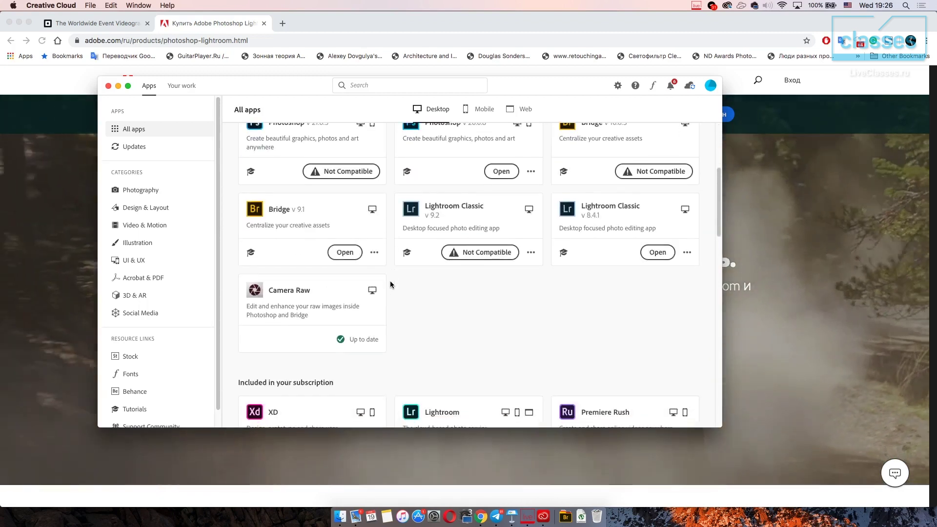
scroll(391, 284, up, 3)
scroll(390, 284, down, 2)
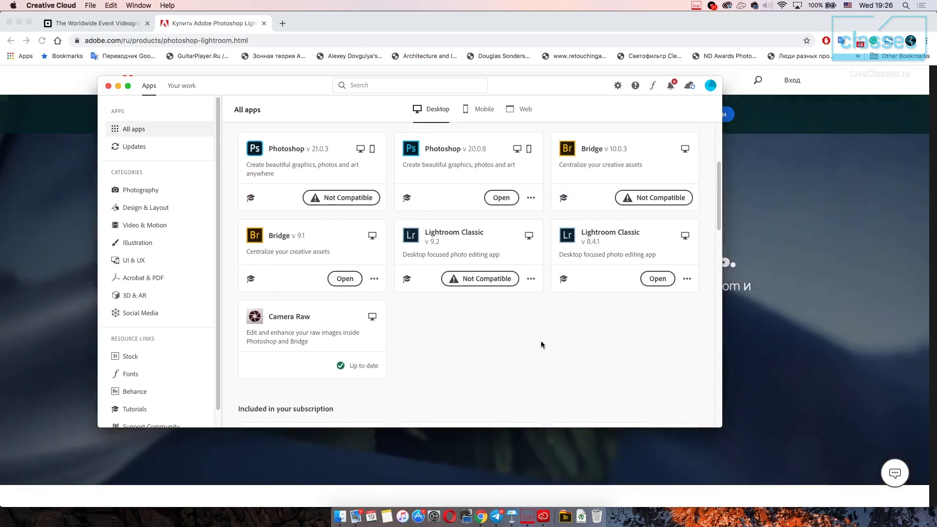
scroll(540, 343, up, 2)
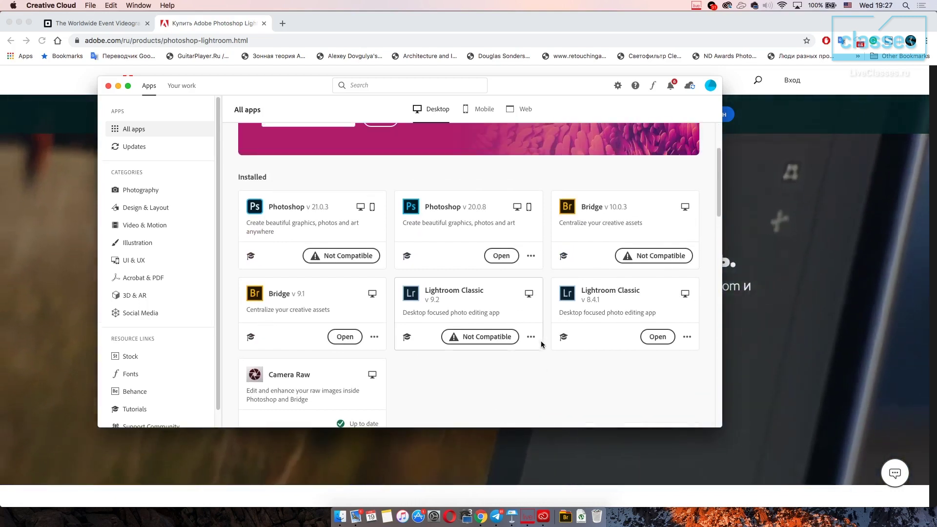
scroll(541, 343, down, 3)
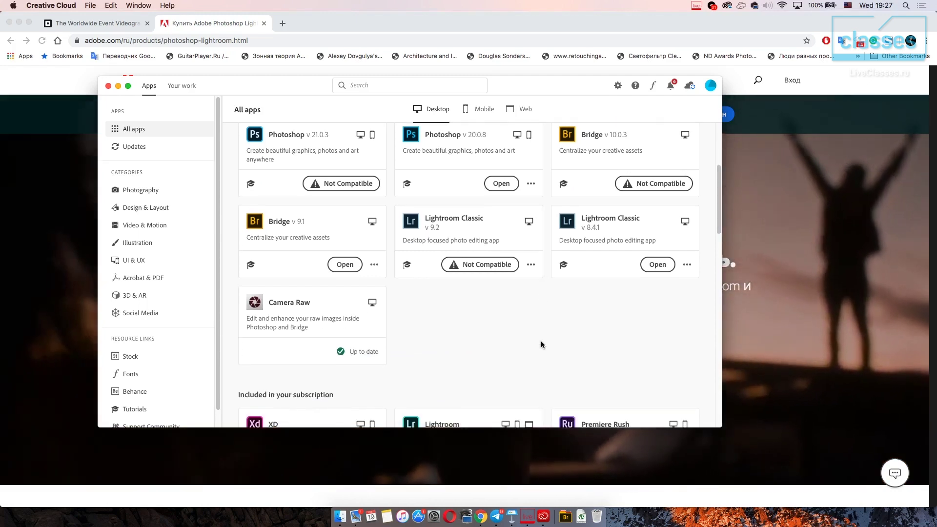
scroll(541, 342, down, 7)
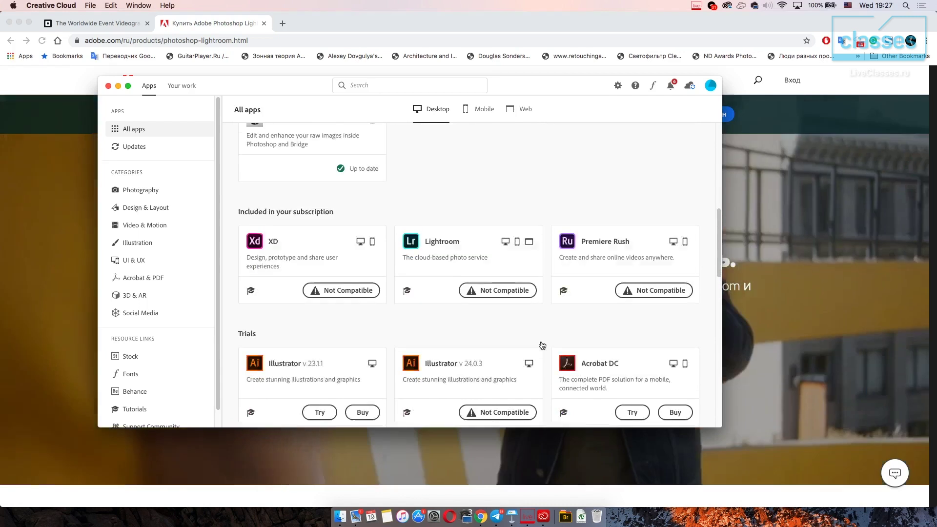
scroll(542, 345, up, 1)
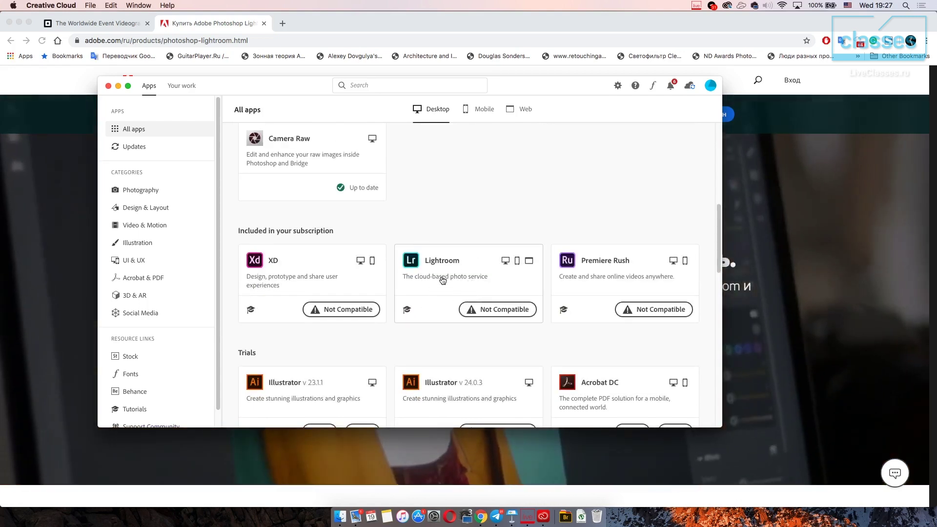
scroll(439, 280, up, 7)
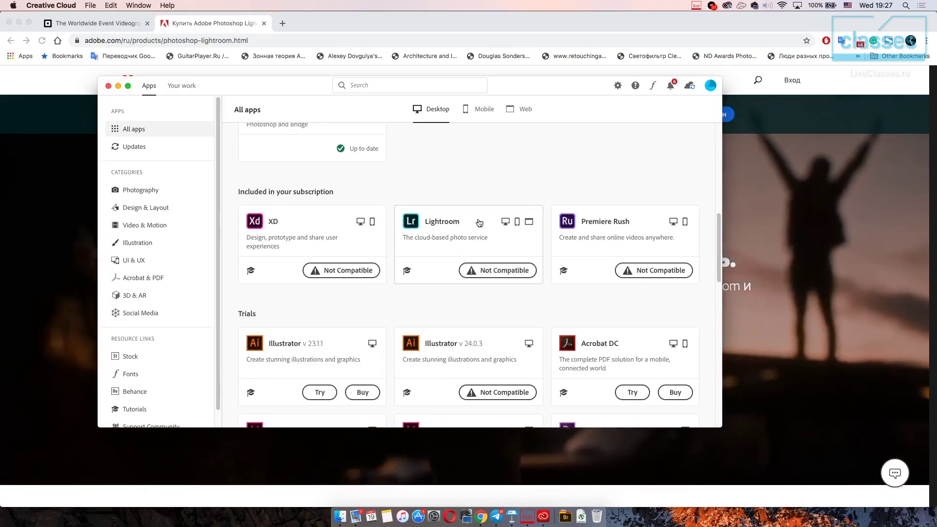
scroll(479, 220, up, 1)
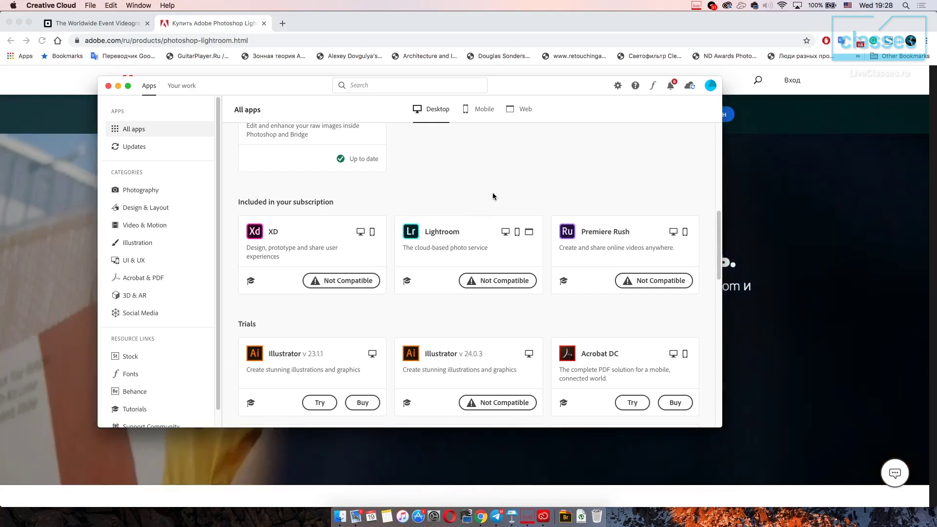
Bring the Chrome Lightroom product page to the front and scroll through it.
click(817, 203)
scroll(569, 367, down, 10)
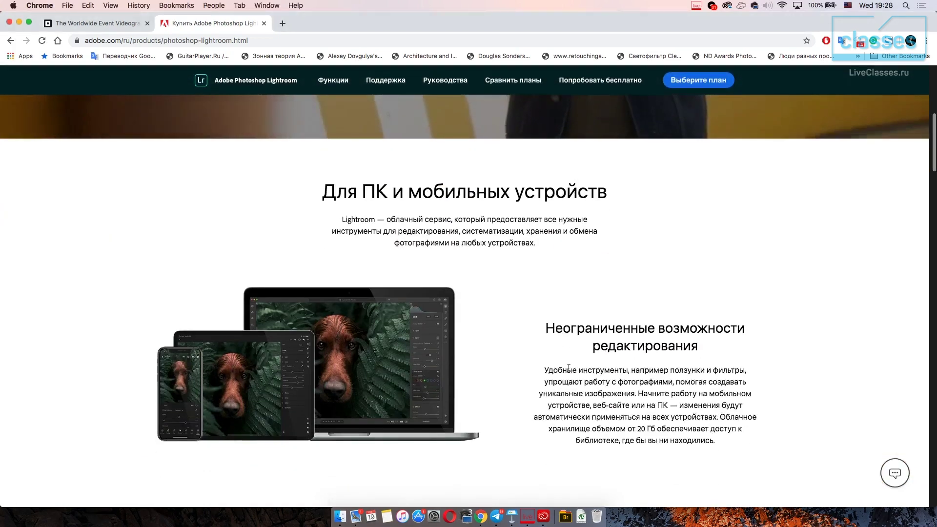
scroll(569, 368, down, 4)
scroll(569, 371, up, 2)
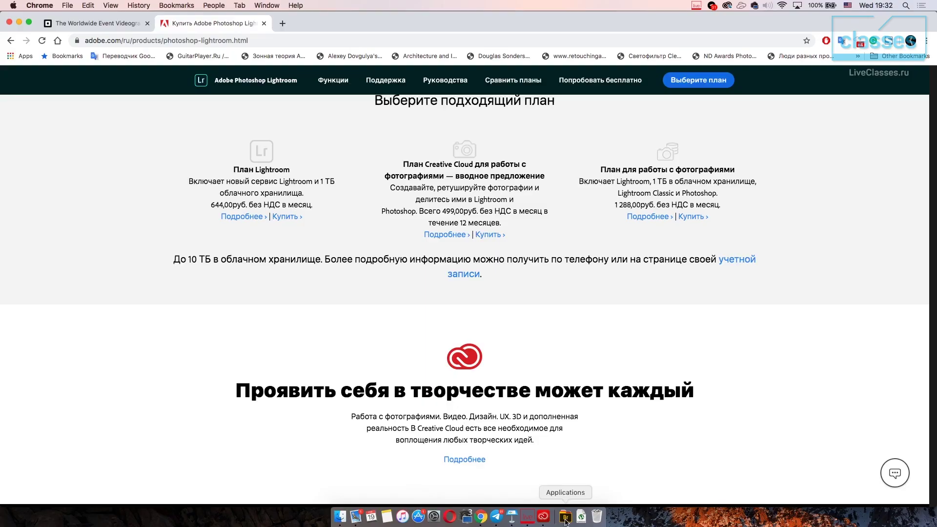
Show the Launchpad Applications grid and launch Adobe Lightroom Classic.
click(565, 515)
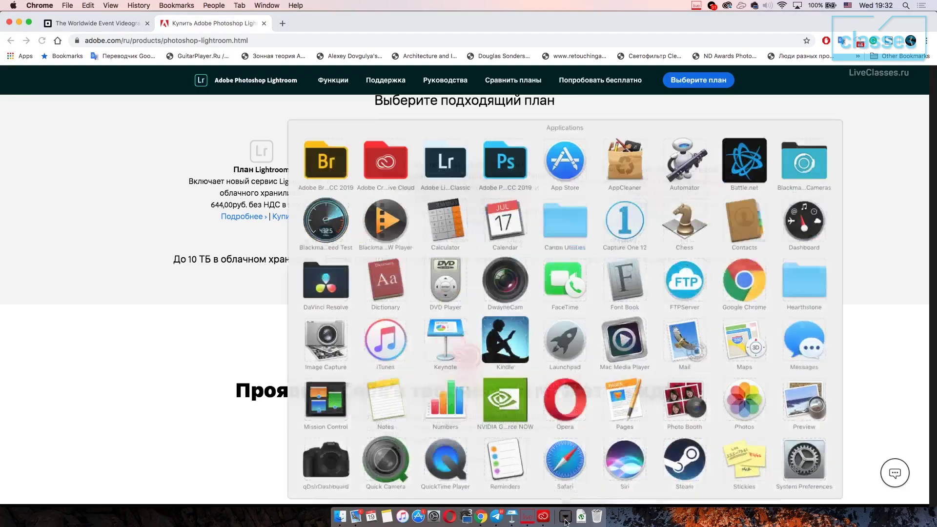
scroll(543, 348, down, 2)
scroll(543, 347, up, 2)
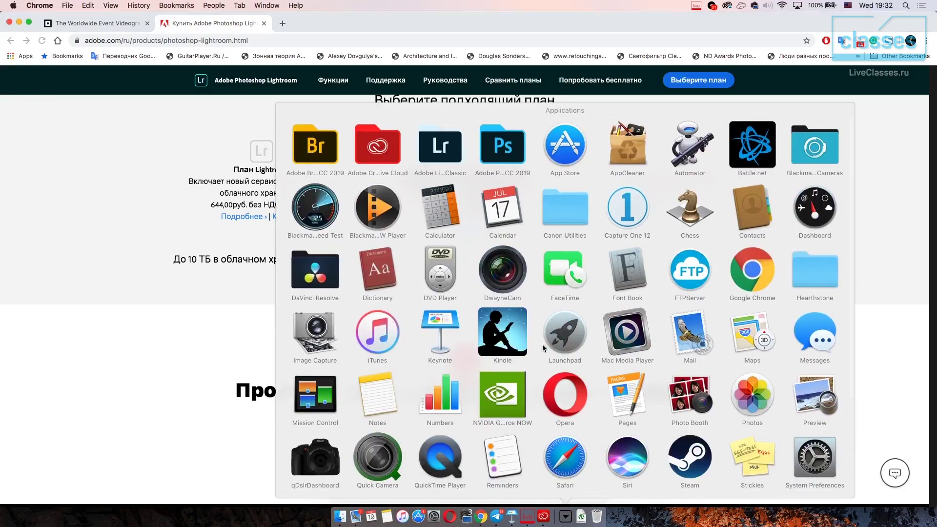
click(439, 136)
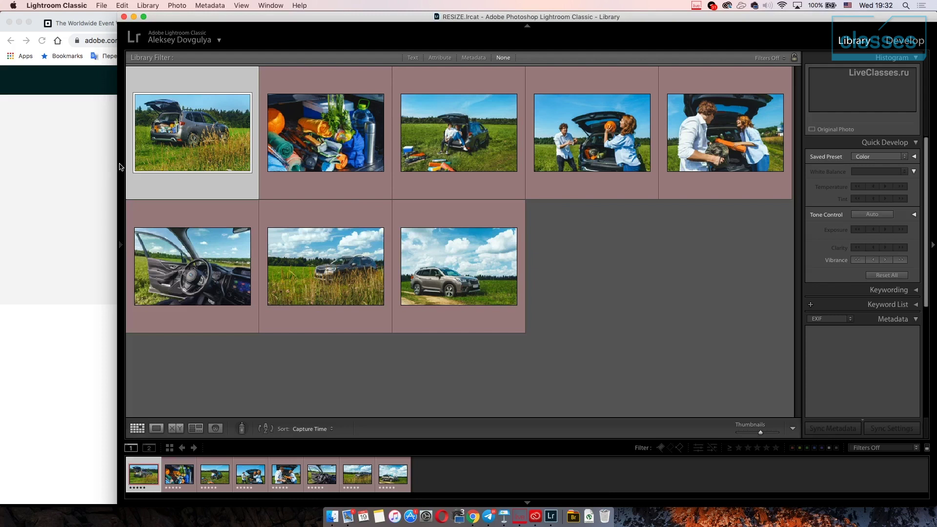
Stretch the Lightroom Classic window's left edge to the left edge of the screen.
mouse_move(117, 167)
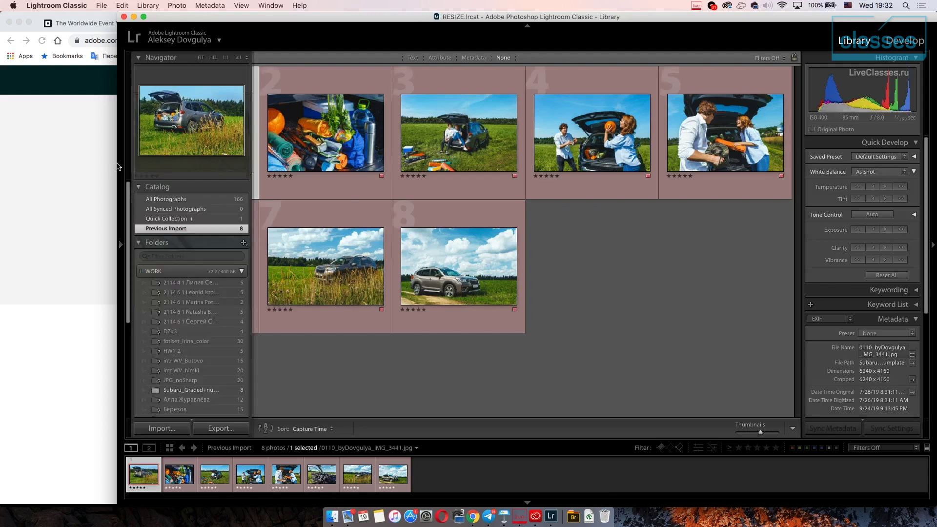
drag(117, 165, 2, 172)
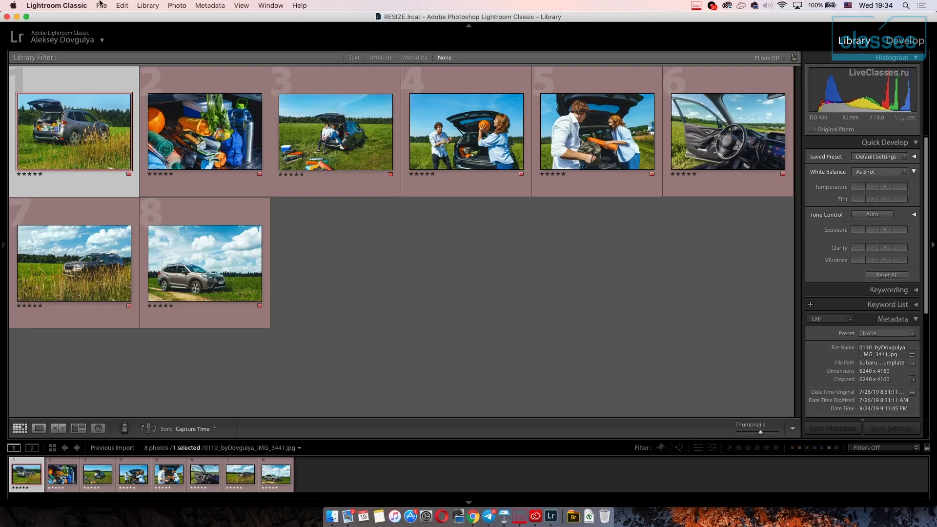
Start a new catalog, enlarge its dialog, select PHOTO and widen its folder column.
click(101, 5)
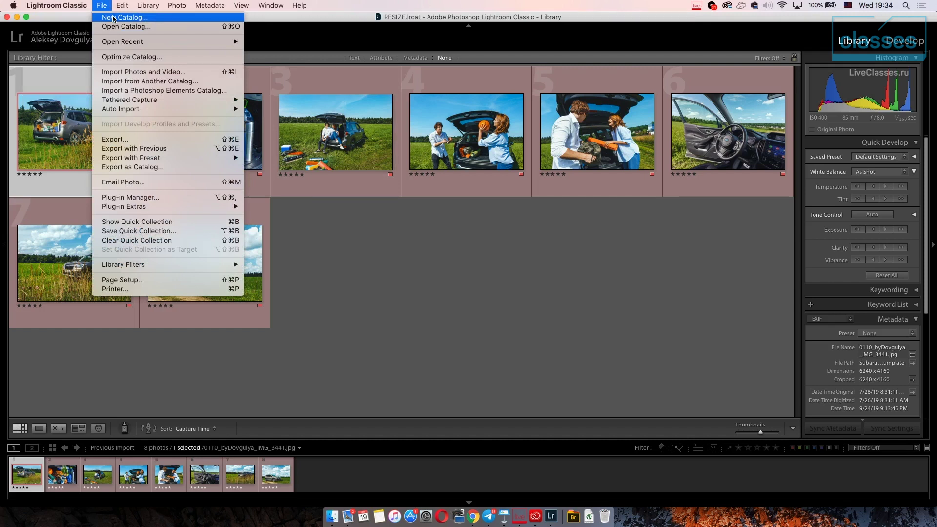
click(113, 18)
drag(624, 89, 532, 36)
drag(550, 252, 719, 421)
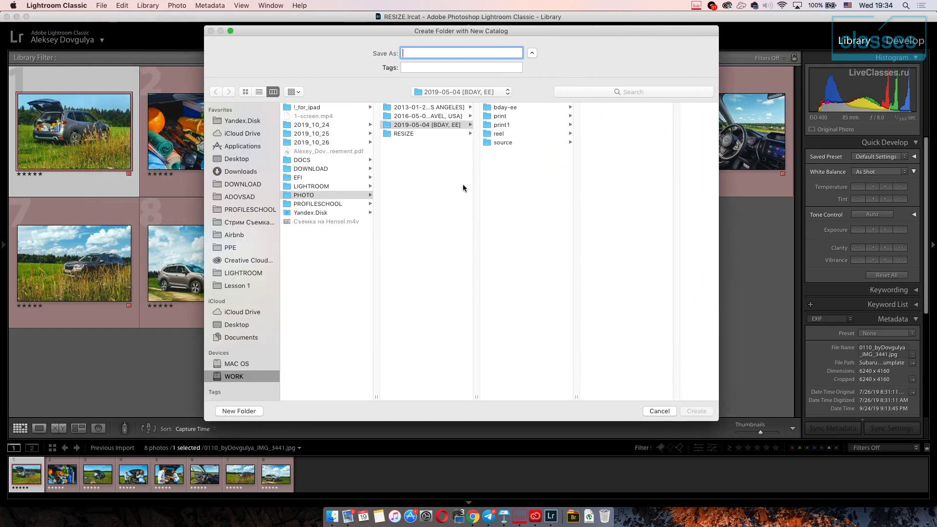
click(433, 175)
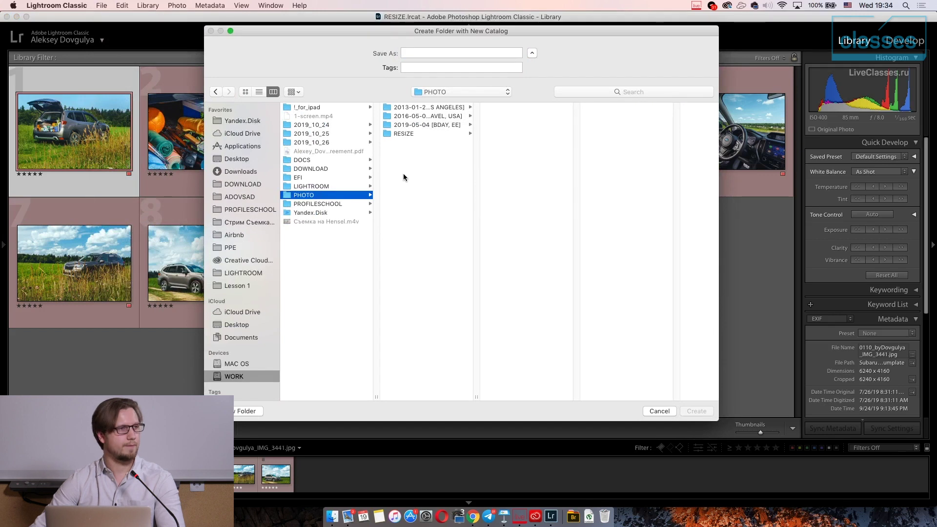
drag(476, 398, 536, 397)
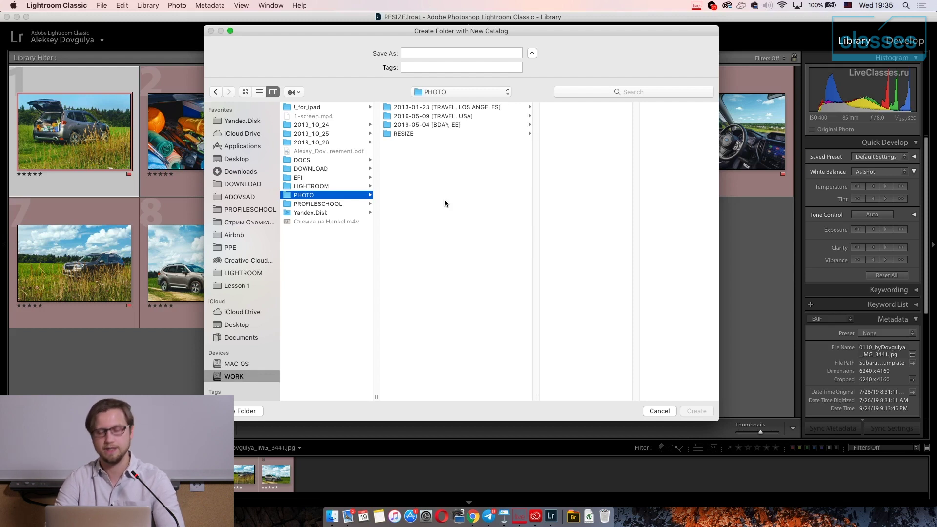
Add a new folder named 2020-02-19 [LESSON] inside PHOTO.
click(251, 412)
drag(338, 65, 596, 109)
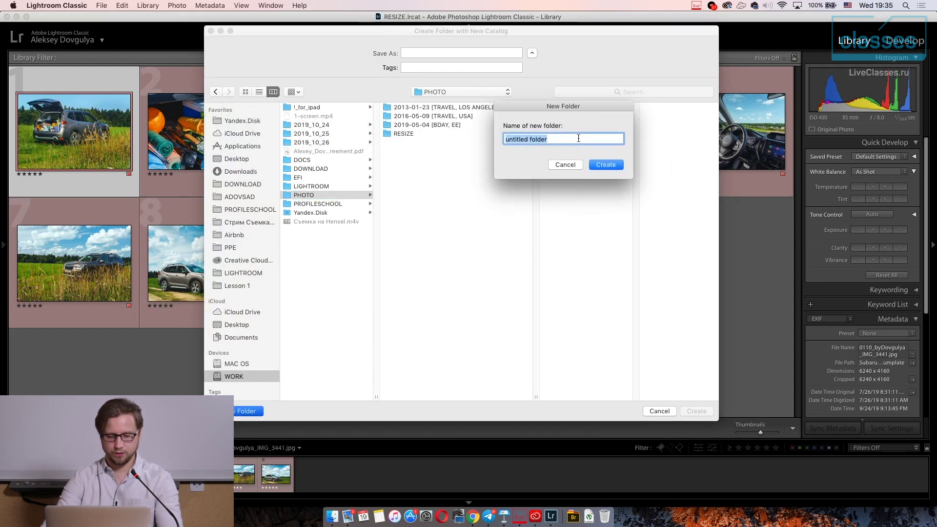
text(2020-02-)
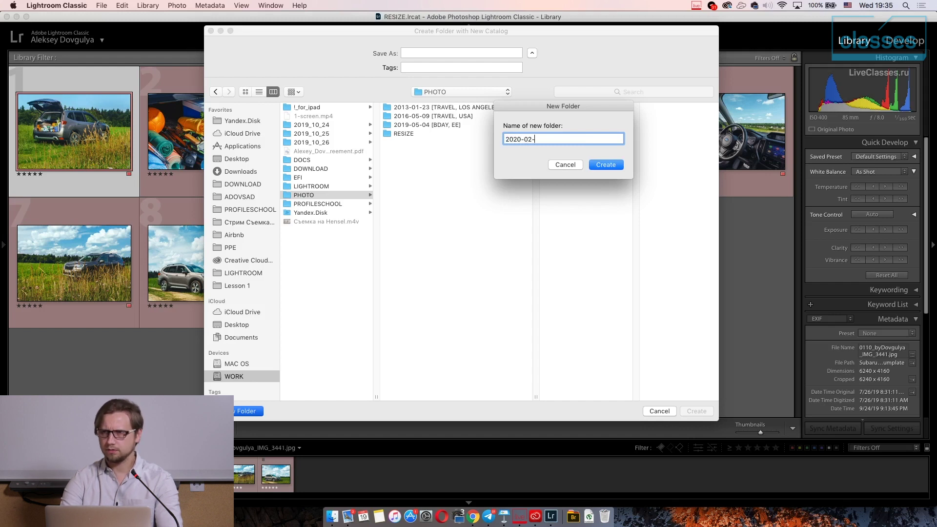
text(19 [)
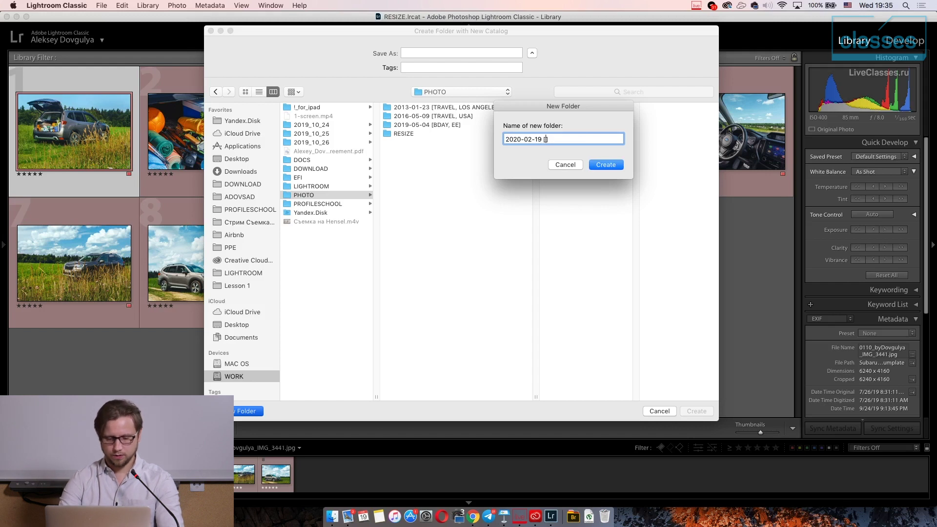
text(LE)
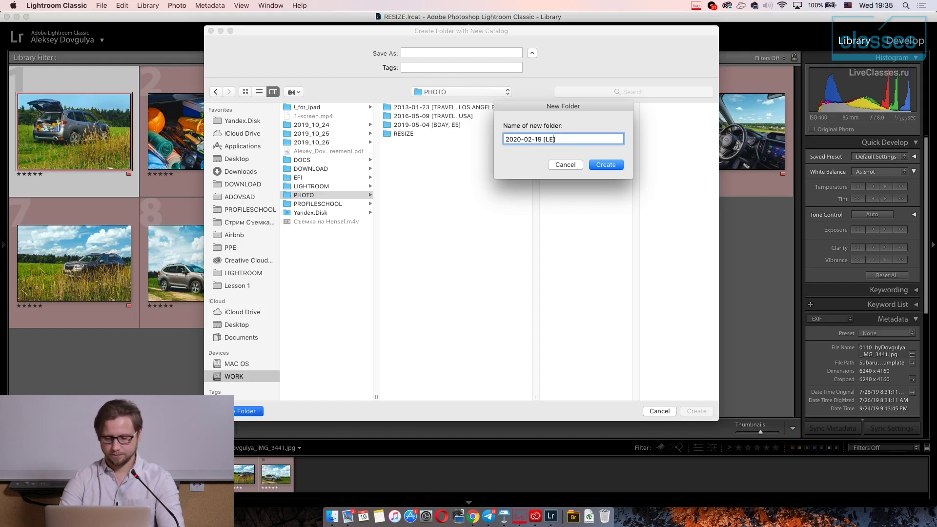
text(SSON)
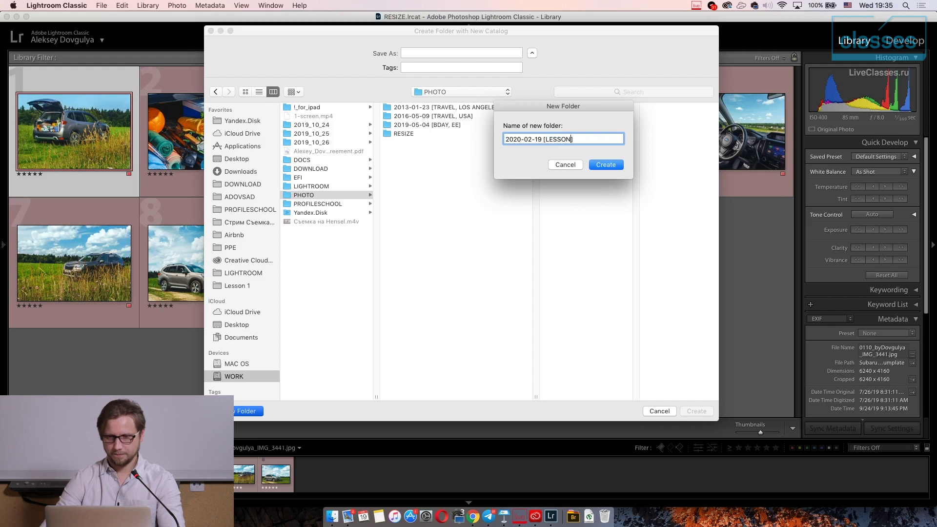
click(602, 166)
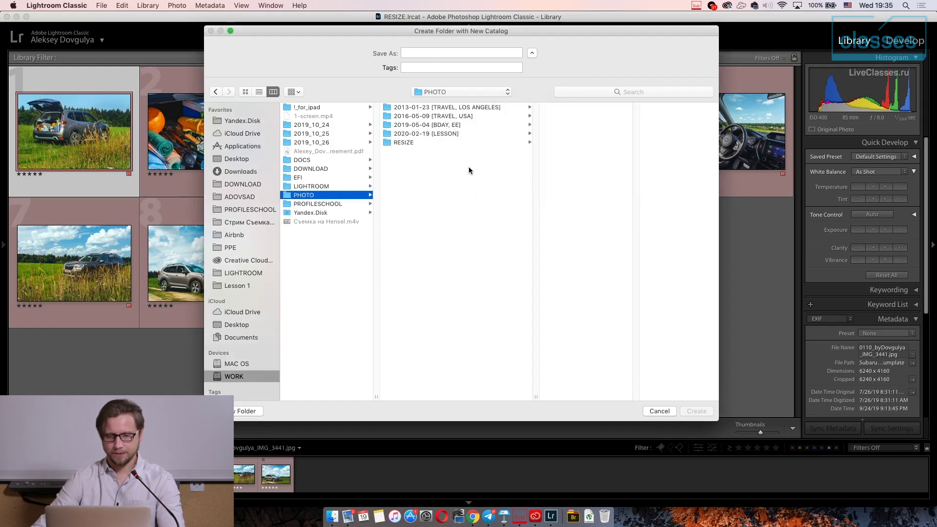
Select the 2020-02-19 [LESSON] folder and name the catalog 2020-02-19-lesson.
click(476, 136)
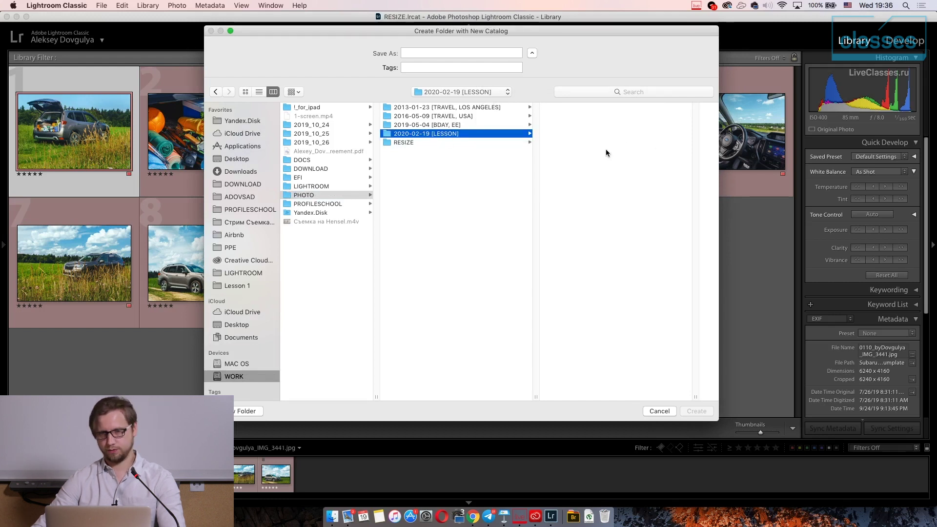
click(434, 54)
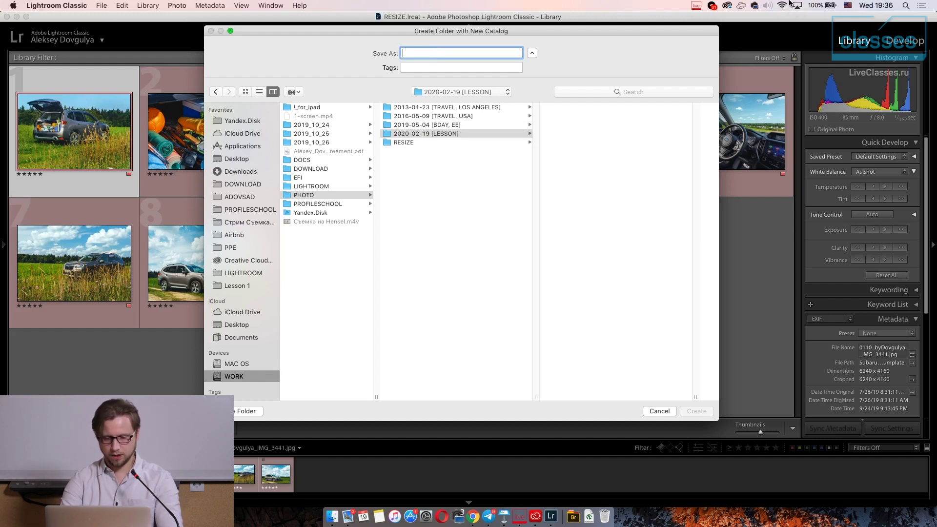
text(2020-02-)
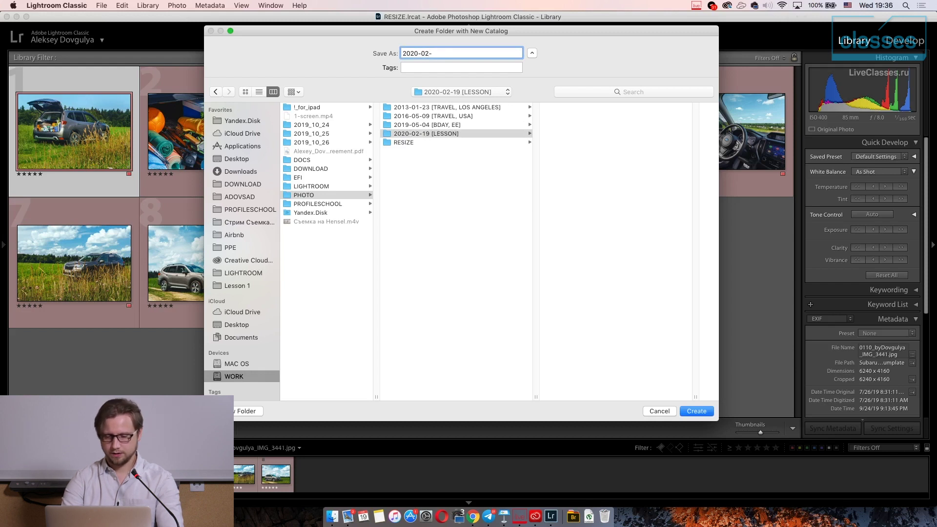
text(19-lesson)
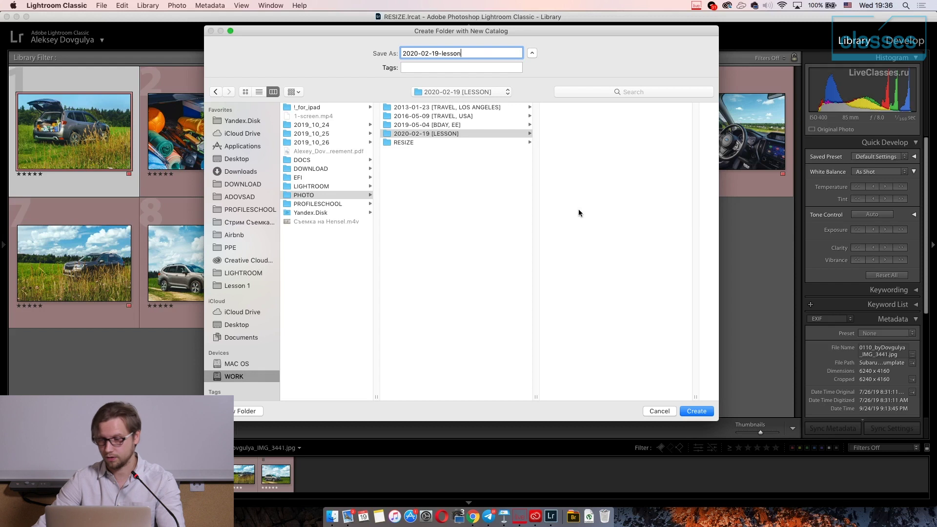
Create the catalog and skip backing up the previous catalog.
click(697, 411)
click(517, 213)
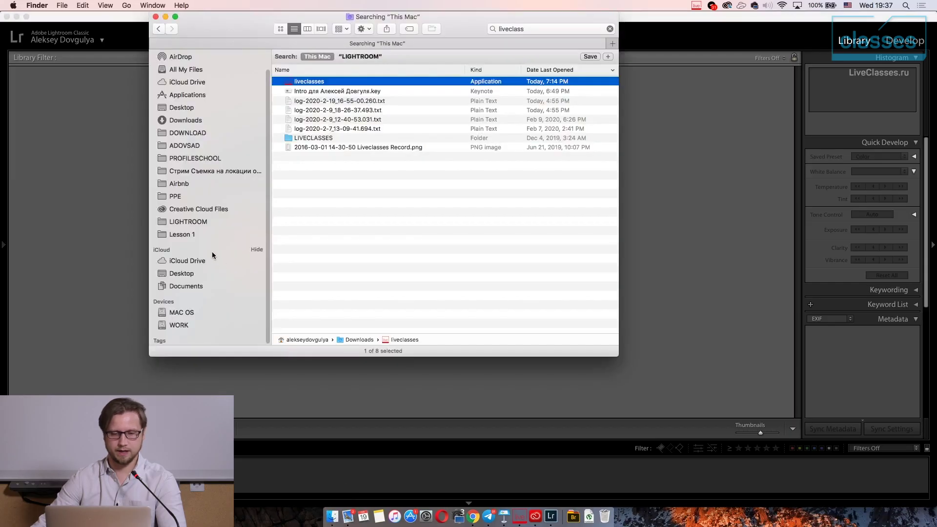
Open Lesson 1 > SANDISK32GB in Finder and move the window to the right.
click(205, 234)
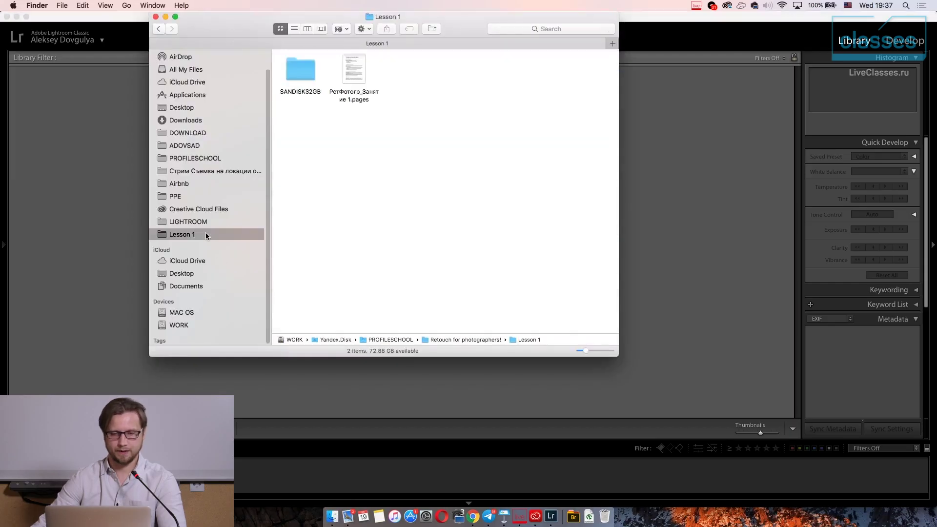
double_click(297, 76)
drag(242, 28, 316, 28)
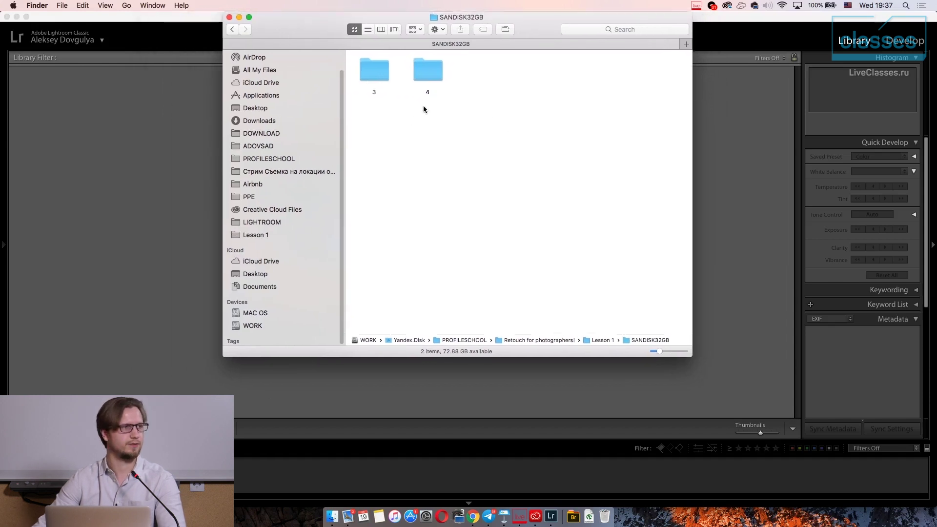
Select both folders 3 and 4 together with a selection box.
click(380, 77)
click(420, 72)
click(380, 75)
click(428, 73)
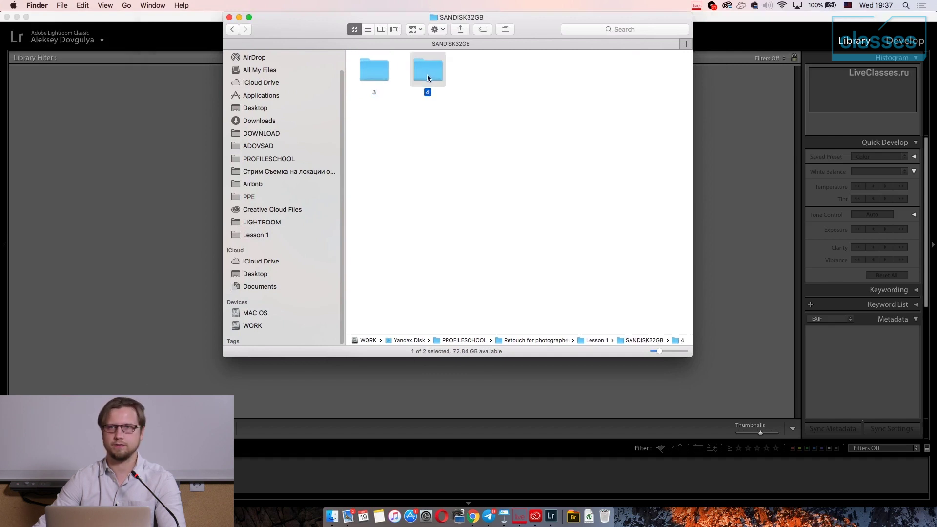
click(387, 78)
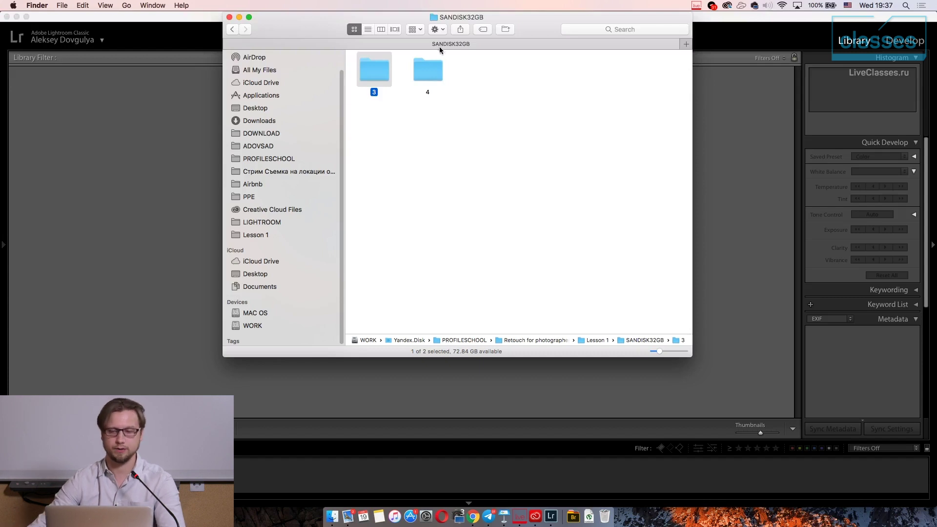
click(434, 76)
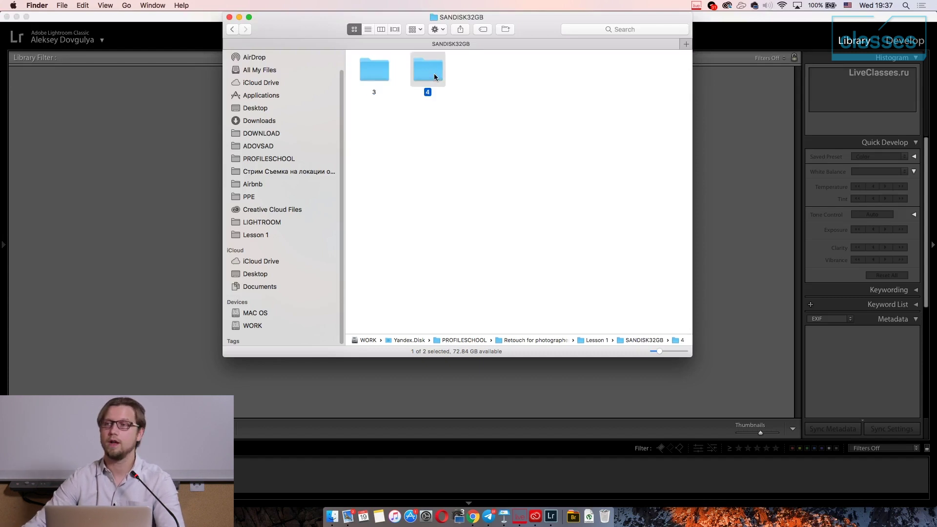
click(379, 78)
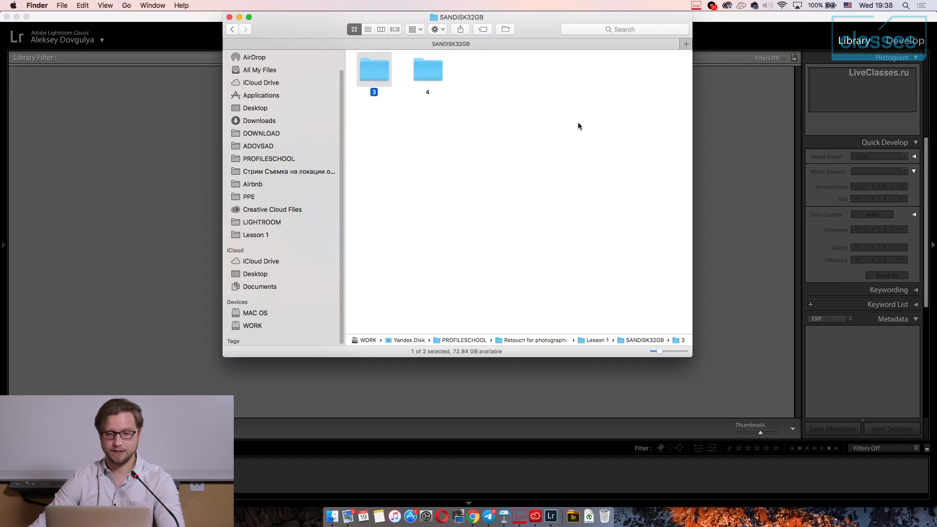
click(521, 181)
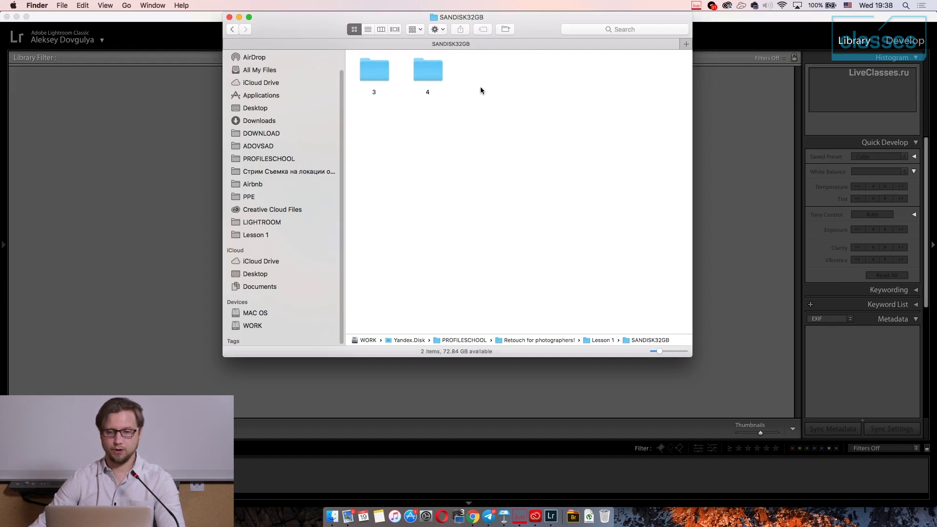
drag(480, 86, 362, 110)
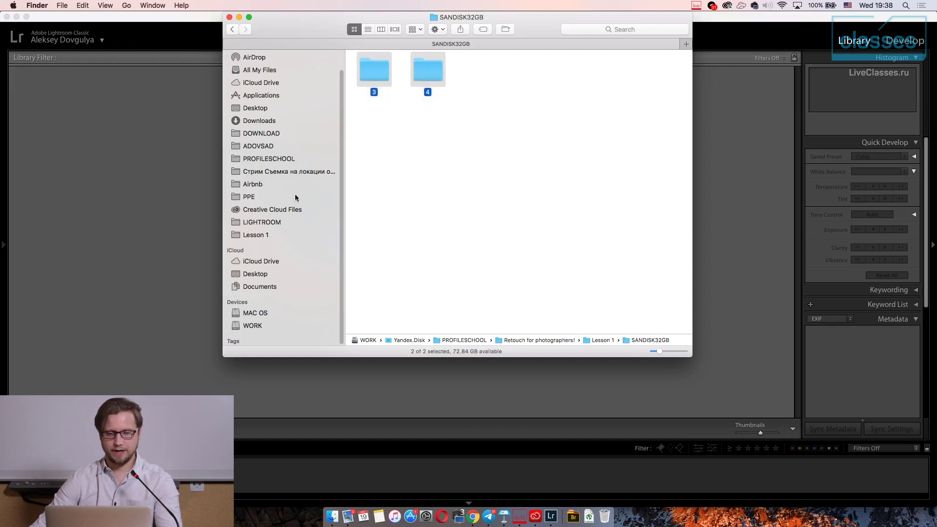
Add the PHOTO folder from the WORK drive to the Finder sidebar, open it, and widen its columns.
click(283, 238)
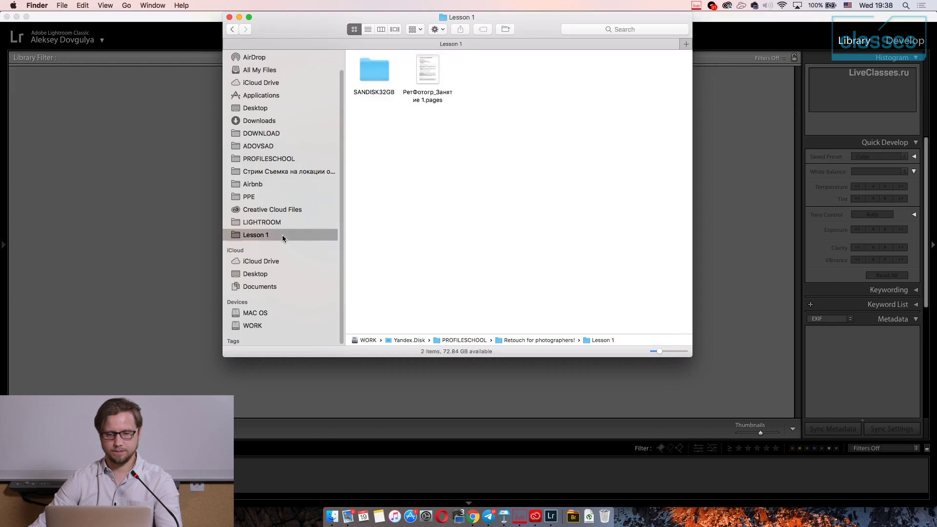
click(297, 326)
drag(488, 83, 293, 244)
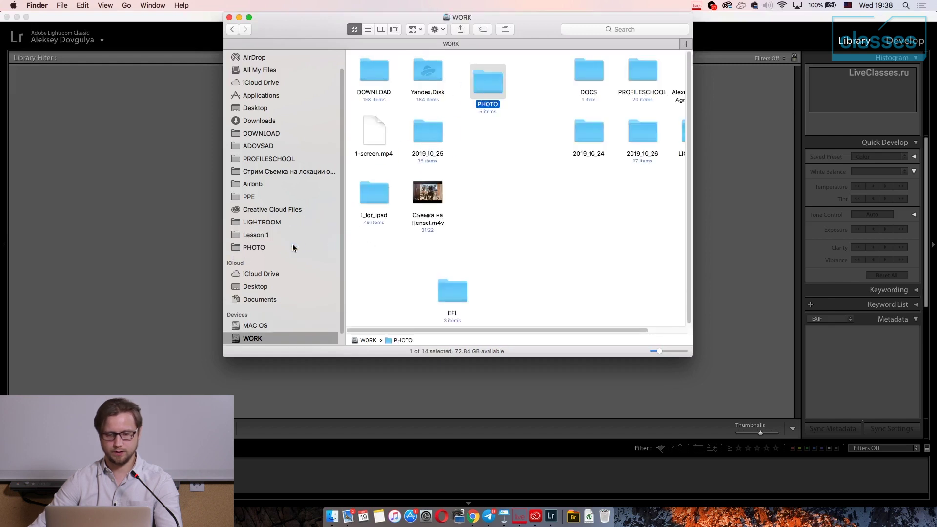
click(293, 246)
drag(436, 333, 484, 330)
Create a folder named source inside 2020-02-19 [LESSON] and paste folders 3 and 4 into it.
click(421, 80)
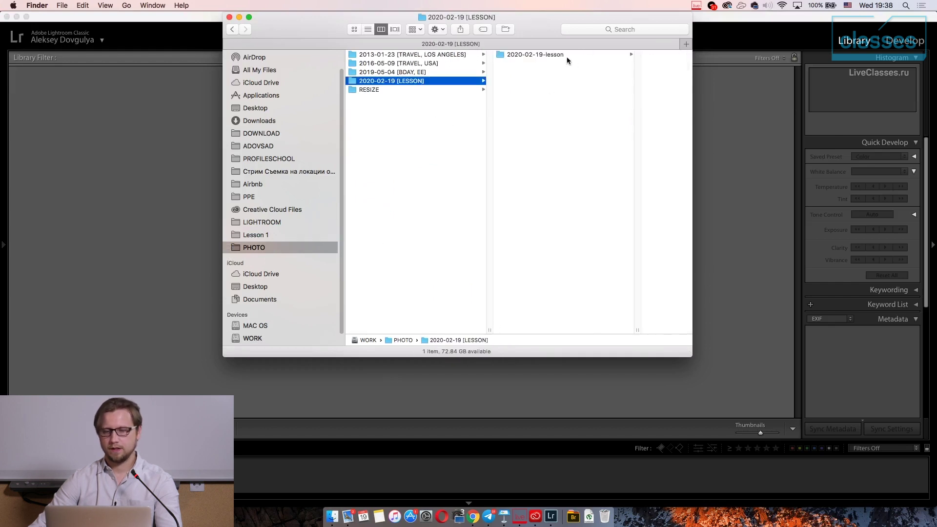
click(505, 30)
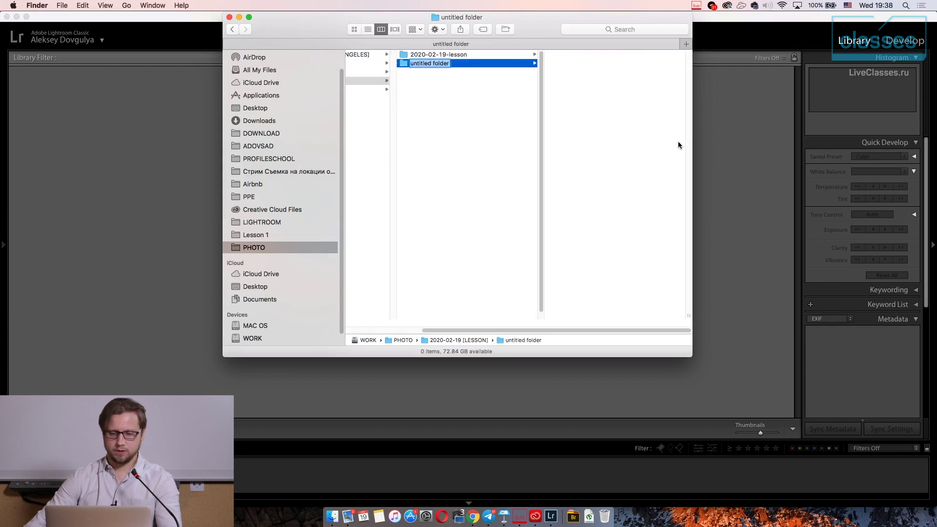
text(source)
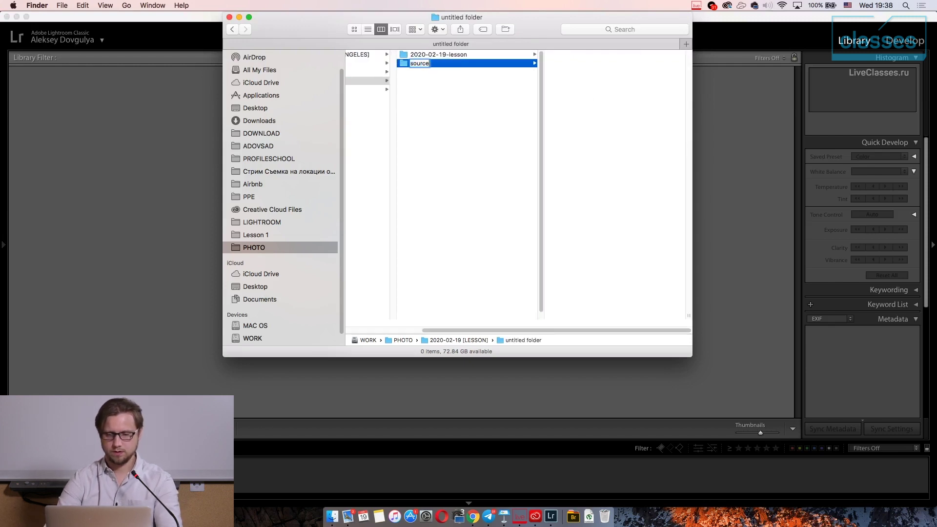
key(Return)
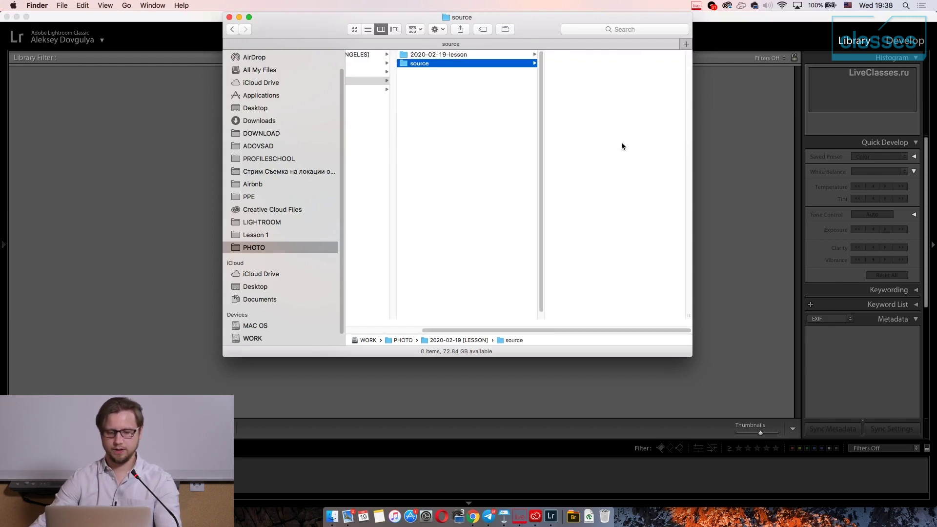
key(super+v)
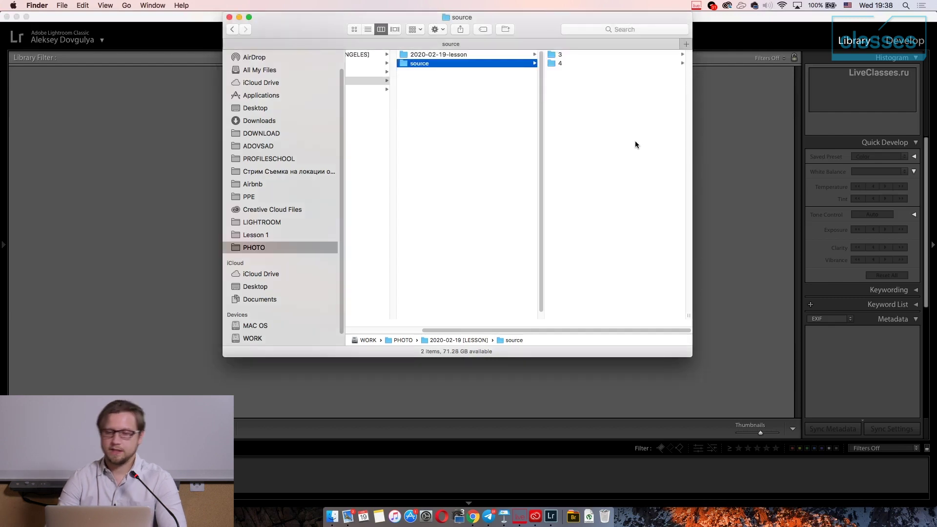
Check the copied files in folders 4 and 3, then switch back to Lightroom Classic.
click(598, 63)
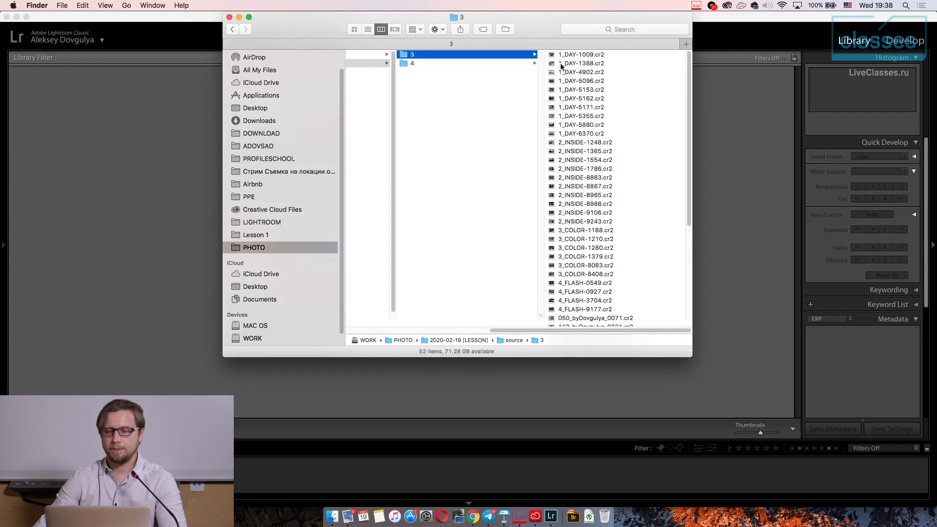
click(439, 54)
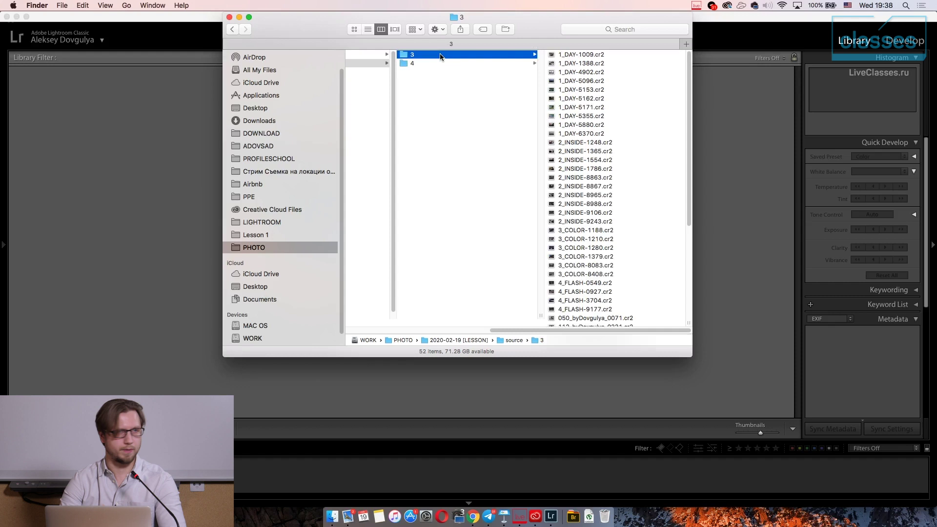
key(Left)
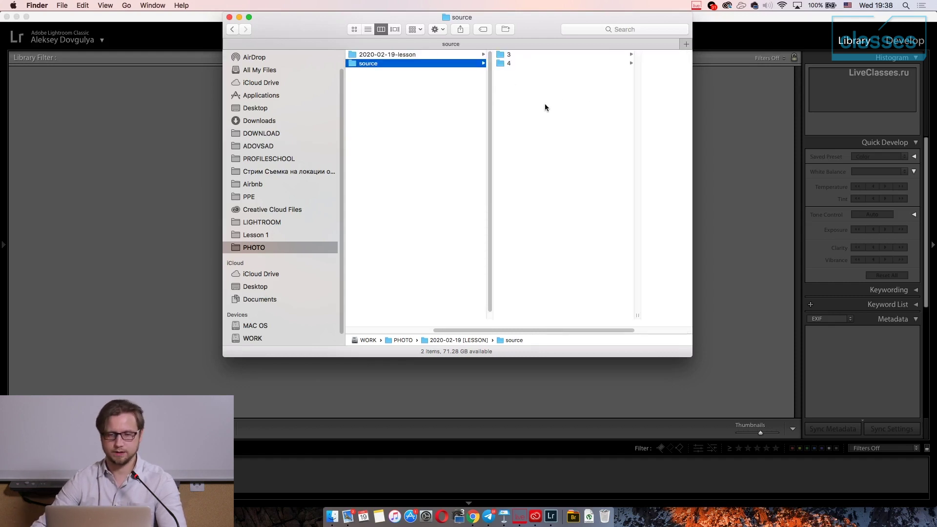
click(743, 126)
Open Import Photos and Video and pick the WORK drive as the source.
click(101, 5)
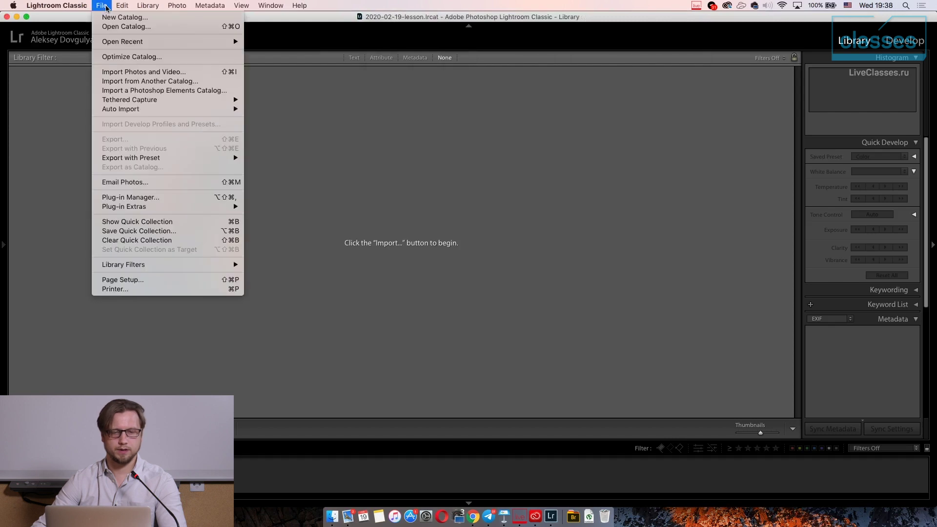
click(127, 73)
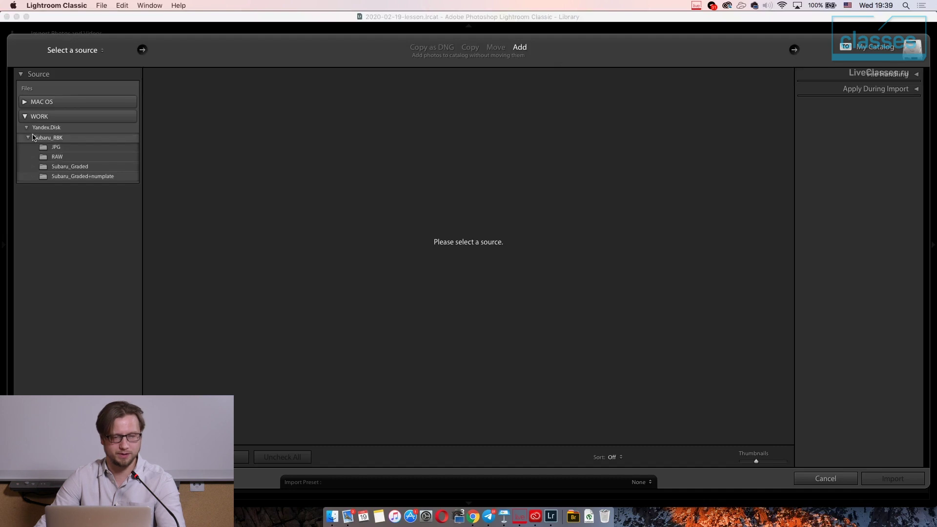
click(25, 117)
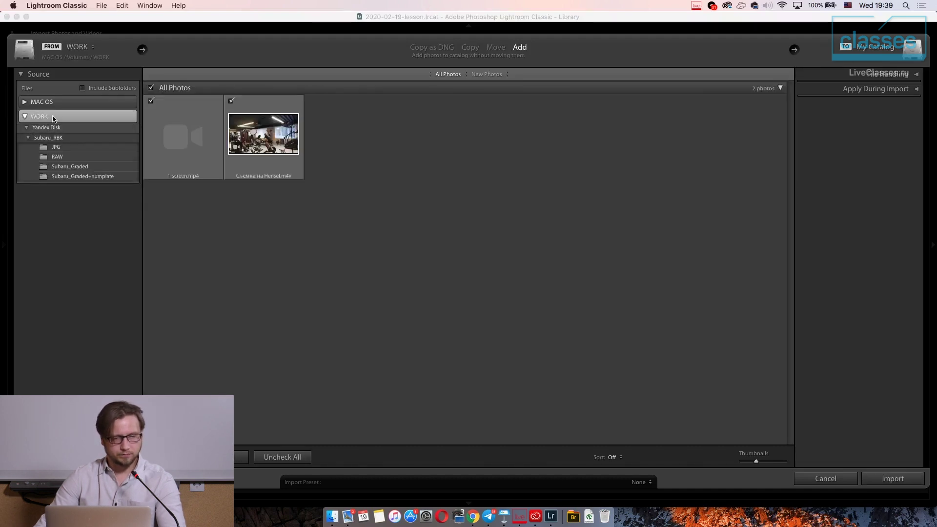
click(30, 138)
click(27, 127)
Select the PHOTO > 2020-02-19 [LESSON] > source folder with Include Subfolders turned on.
click(73, 205)
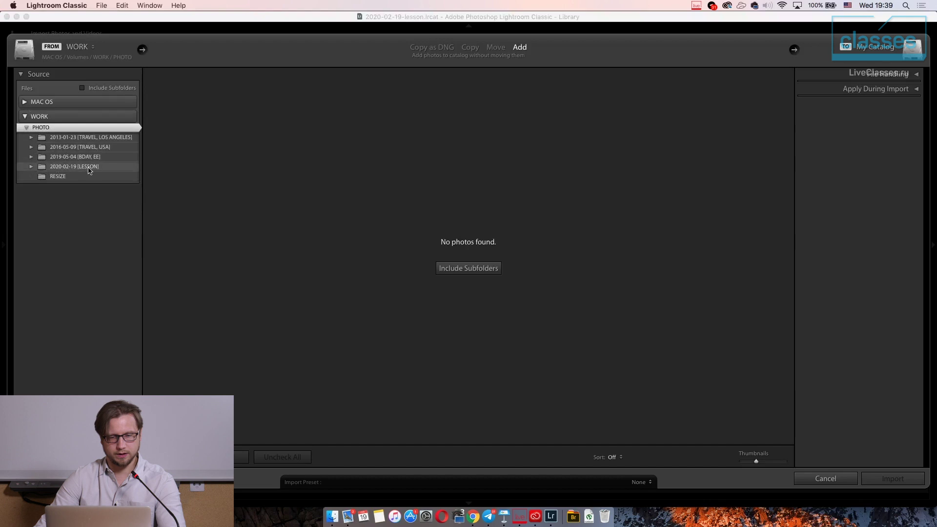
click(71, 169)
click(31, 167)
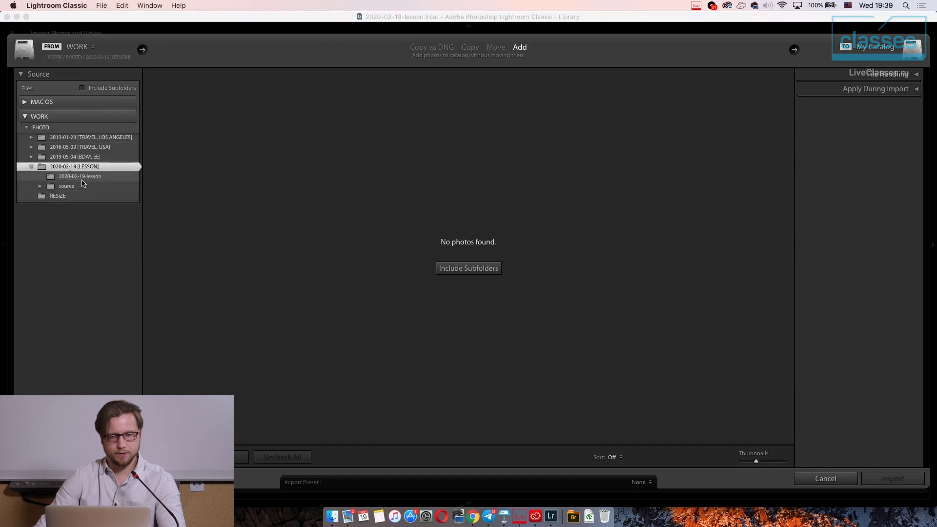
click(81, 186)
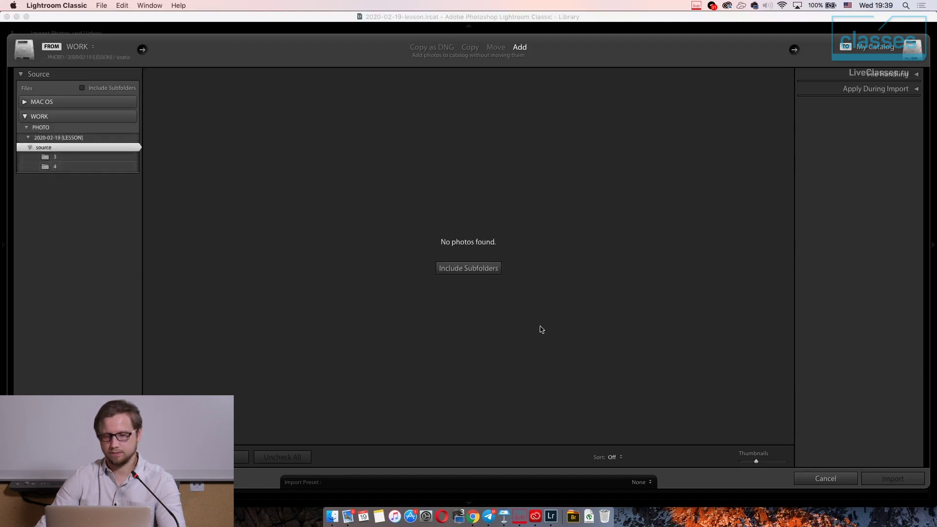
click(478, 273)
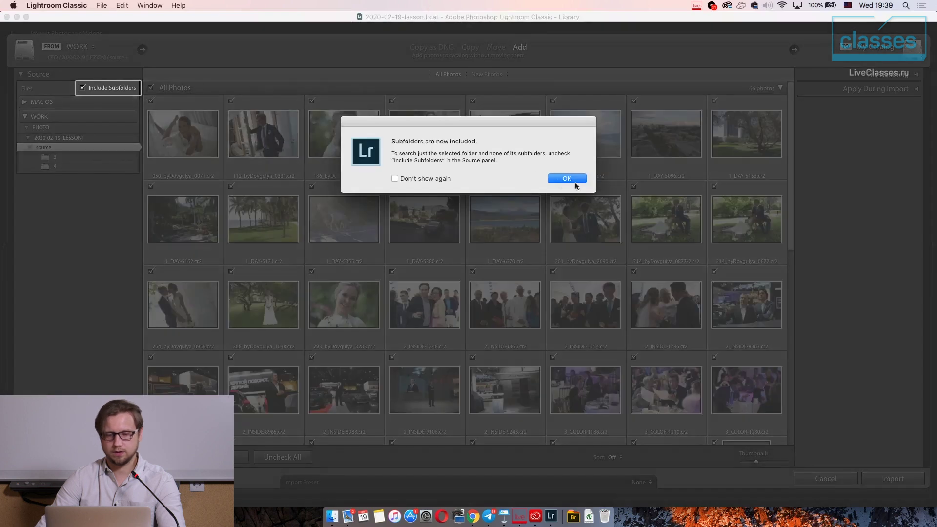
Import the 66 checked photos from the source folder and its subfolders into the 2020-02-19-lesson catalog.
click(557, 180)
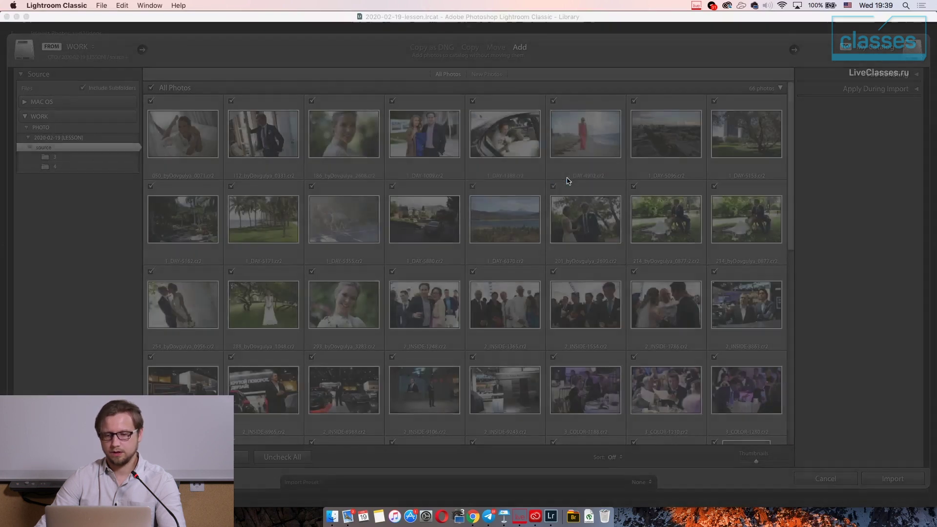
click(893, 478)
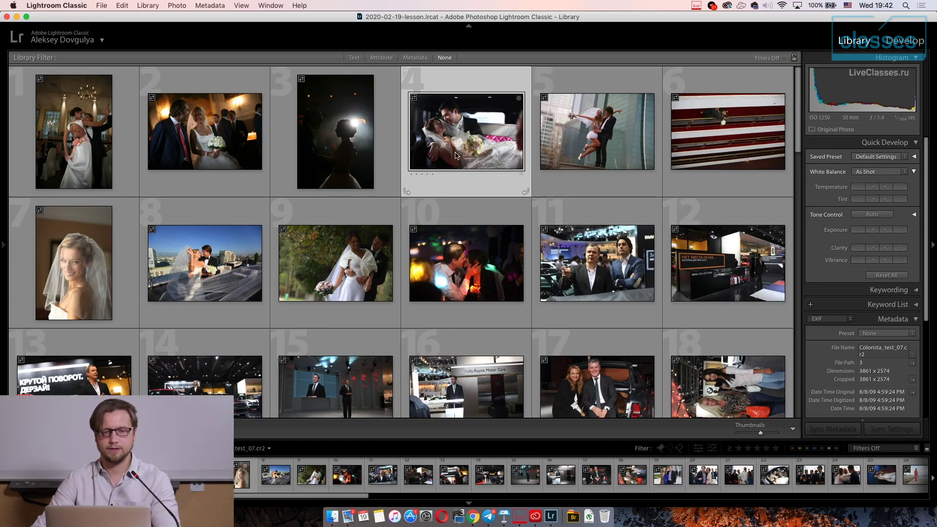
Start a new photo import with Build Previews set to Standard and Build Smart Previews ticked.
click(98, 5)
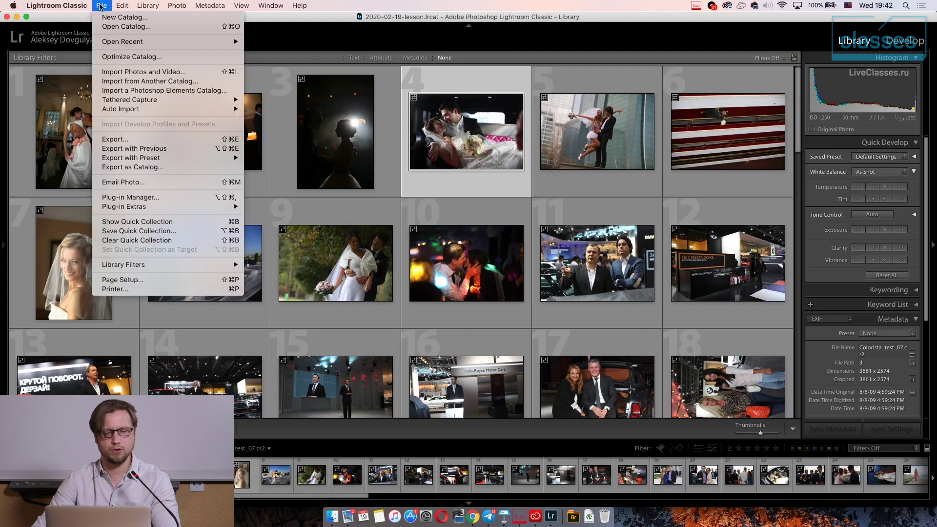
click(122, 72)
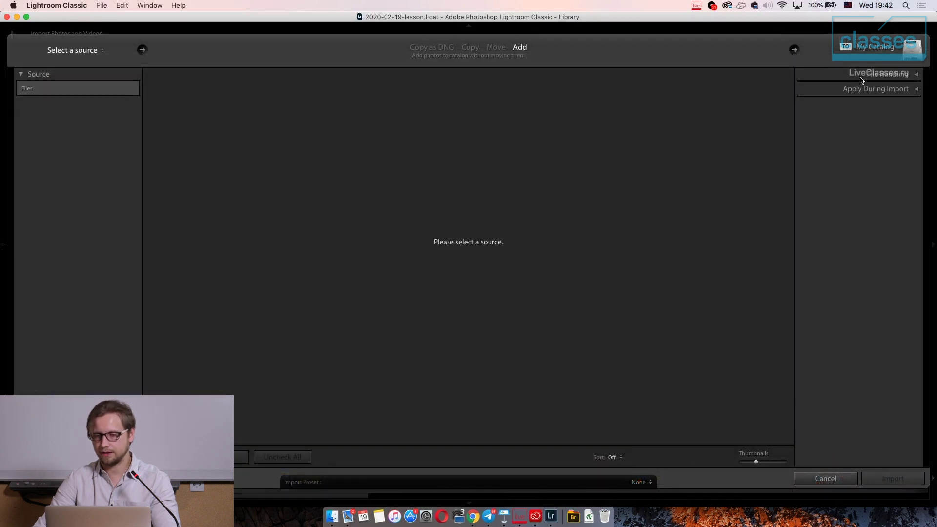
click(877, 74)
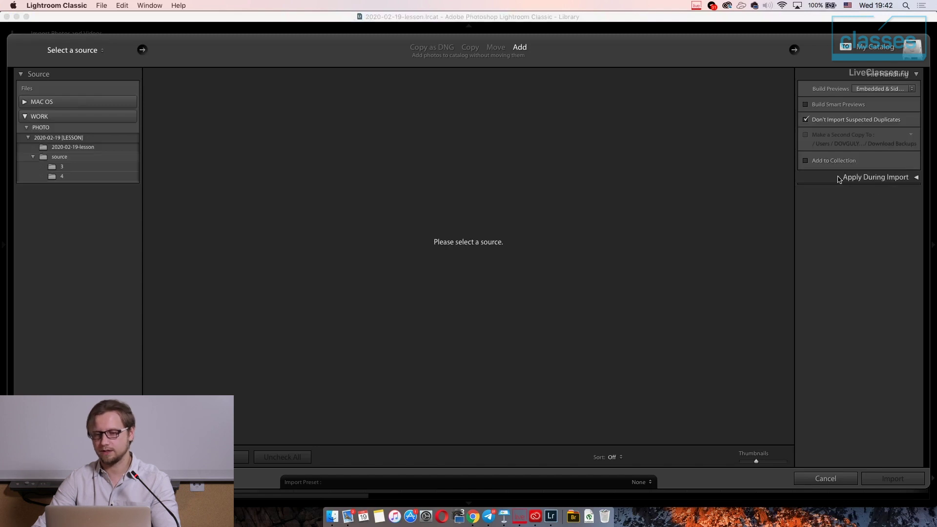
click(871, 179)
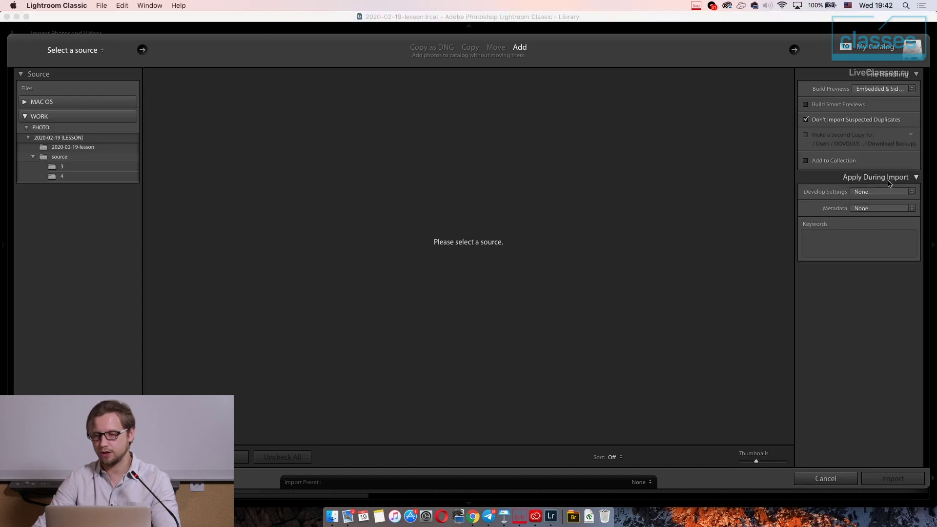
click(876, 89)
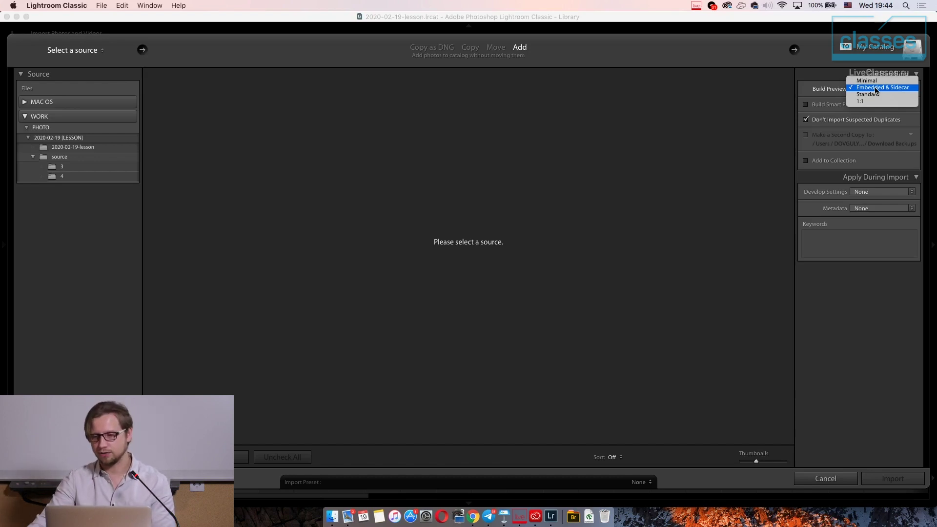
click(877, 95)
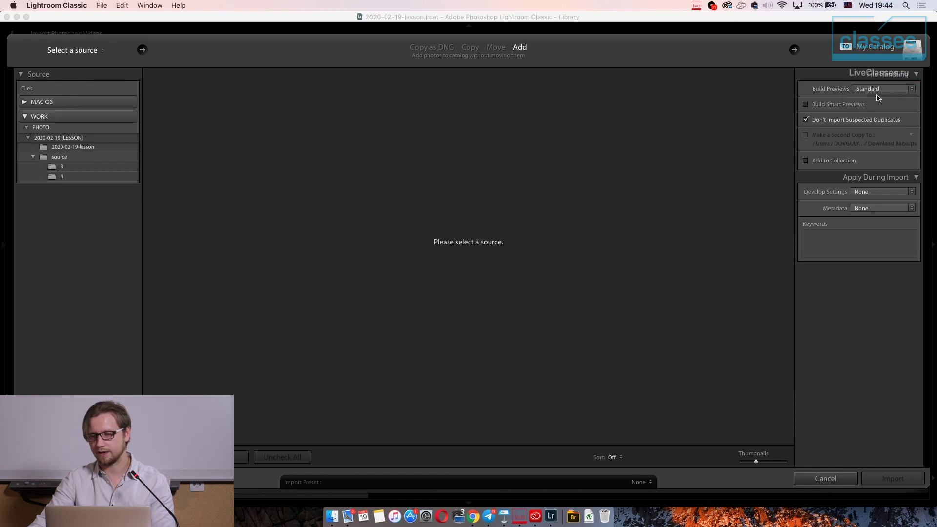
click(806, 105)
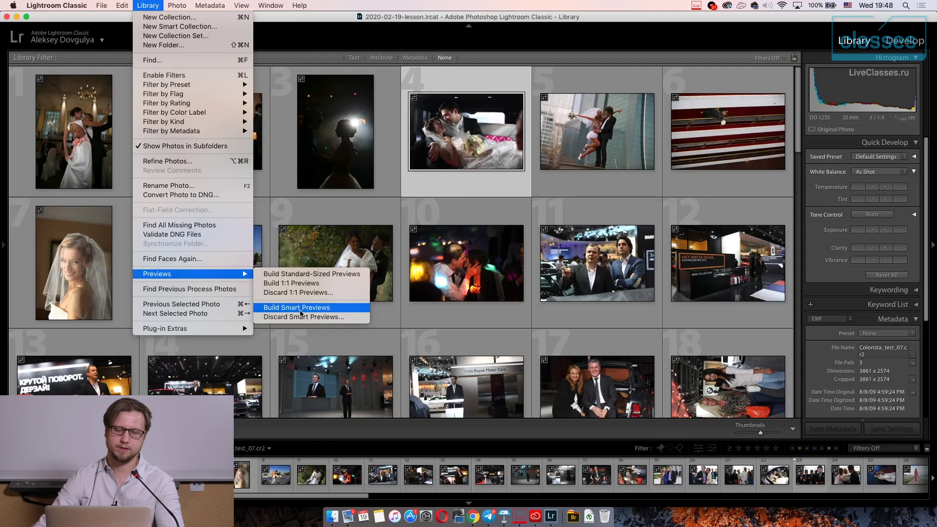
Build smart previews for all photos in the catalog with Build All.
click(300, 310)
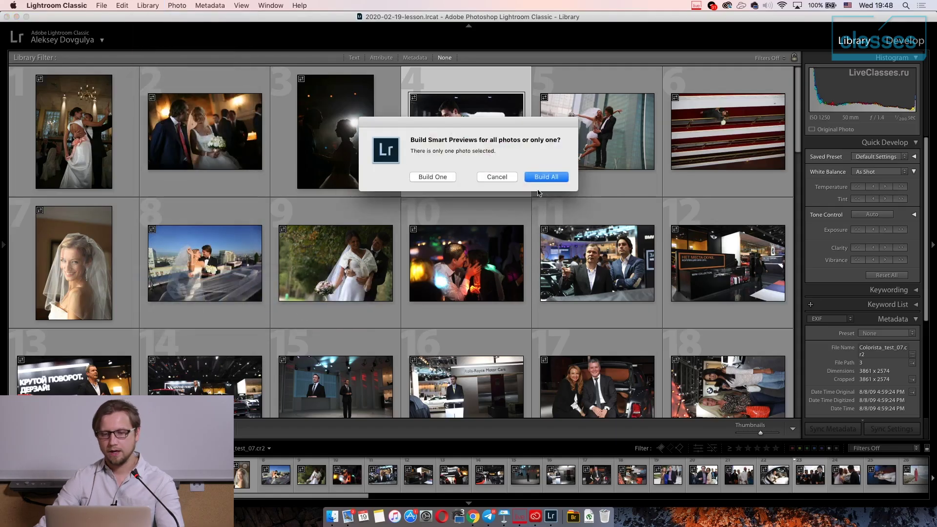
click(552, 178)
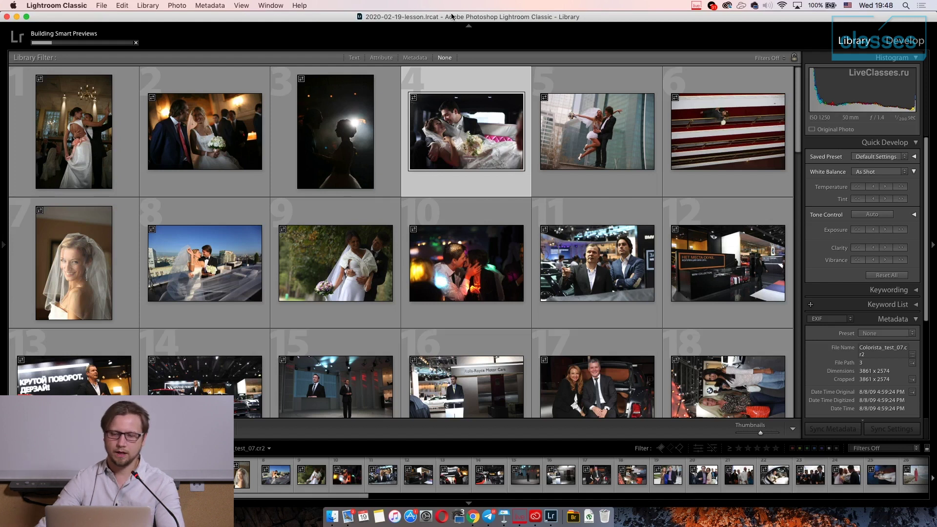
In Finder, list the 2020-02-19-lesson folder's files with dates and sizes and select Smart Previews.lrdata.
click(332, 516)
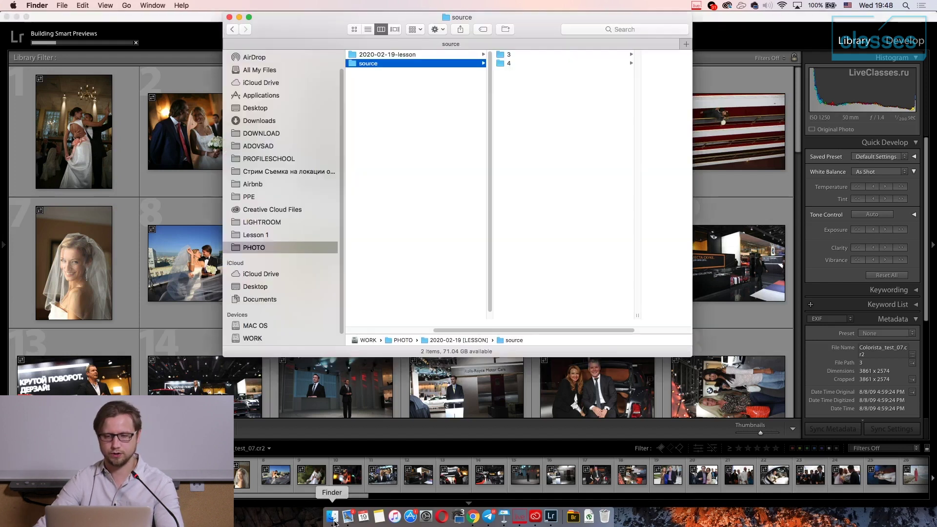
click(442, 55)
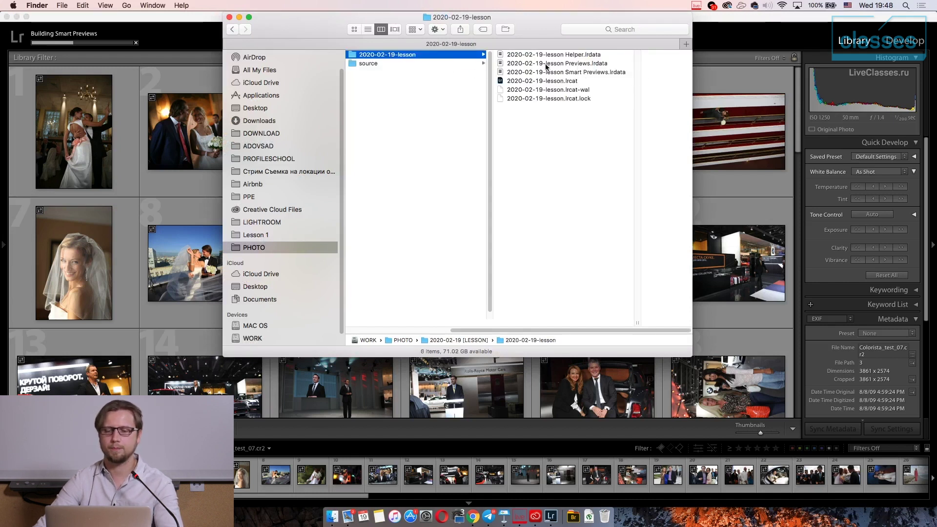
click(368, 30)
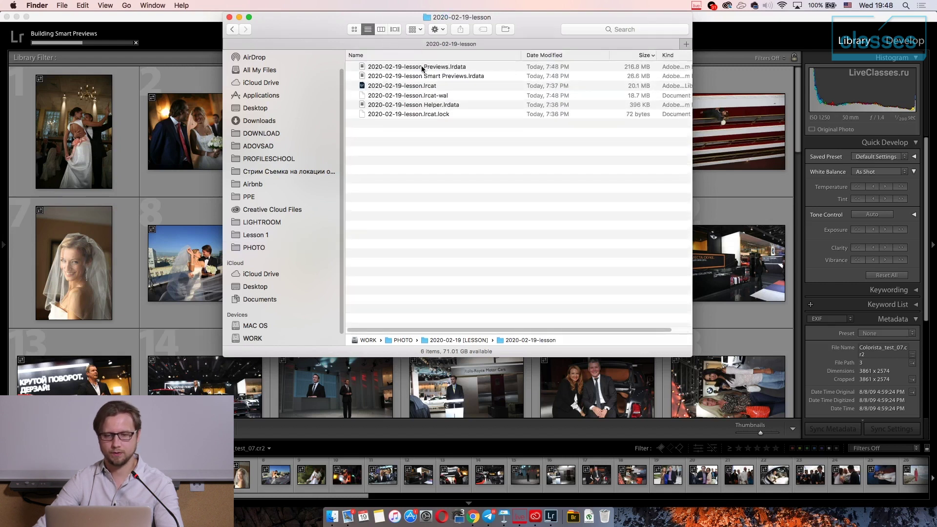
click(432, 77)
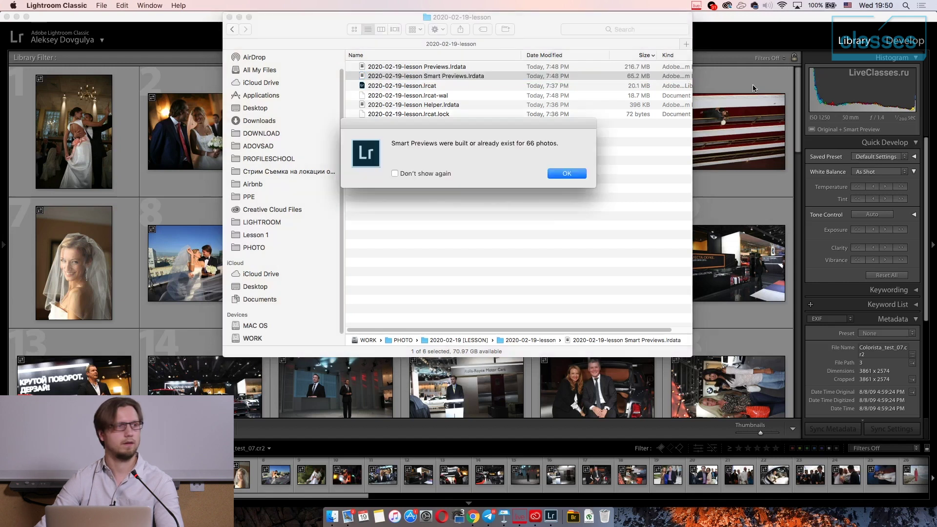
Dismiss the smart previews notice for 66 photos and bring Finder back to the front.
click(575, 174)
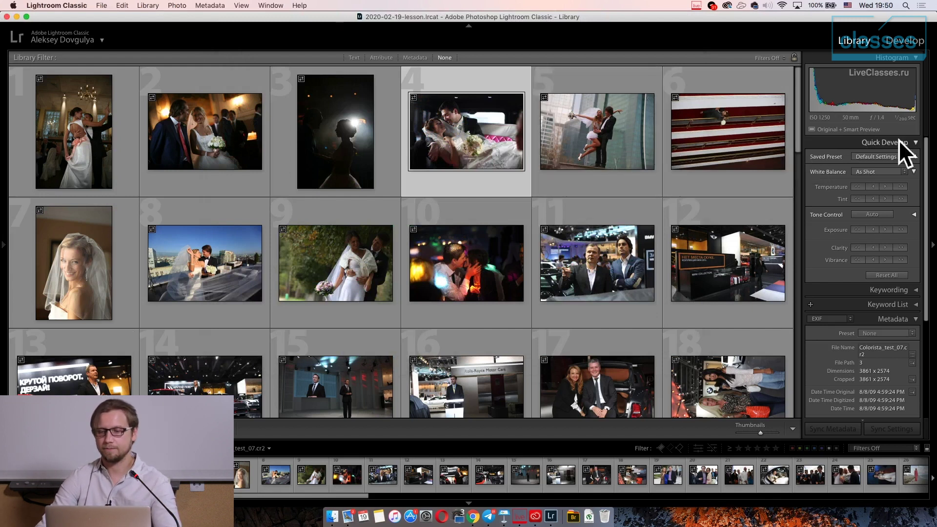
click(332, 516)
Rename the source photo folder to source1 in Finder, then return to Lightroom.
click(232, 29)
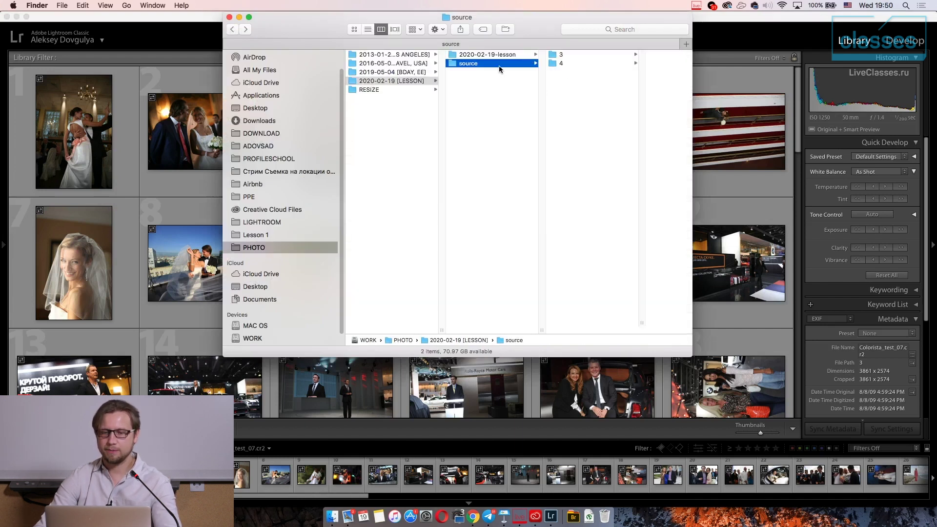
key(Return)
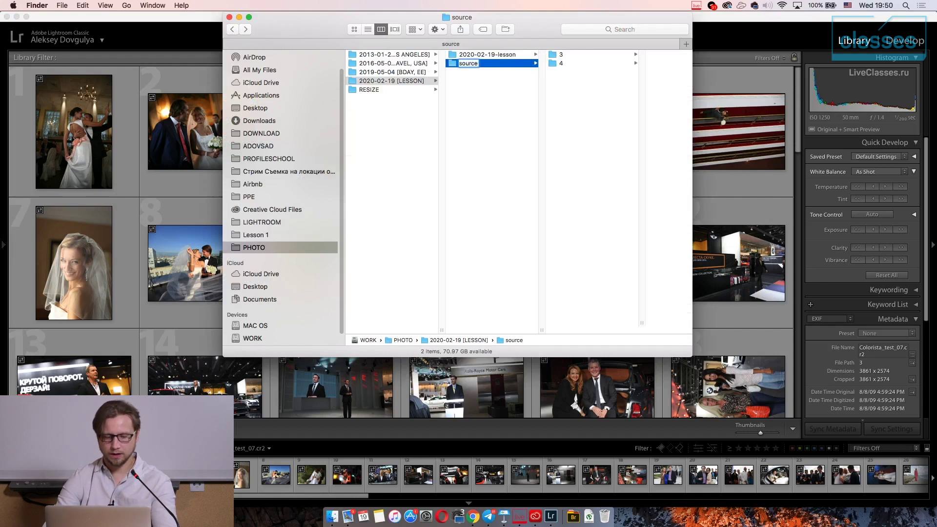
key(Return)
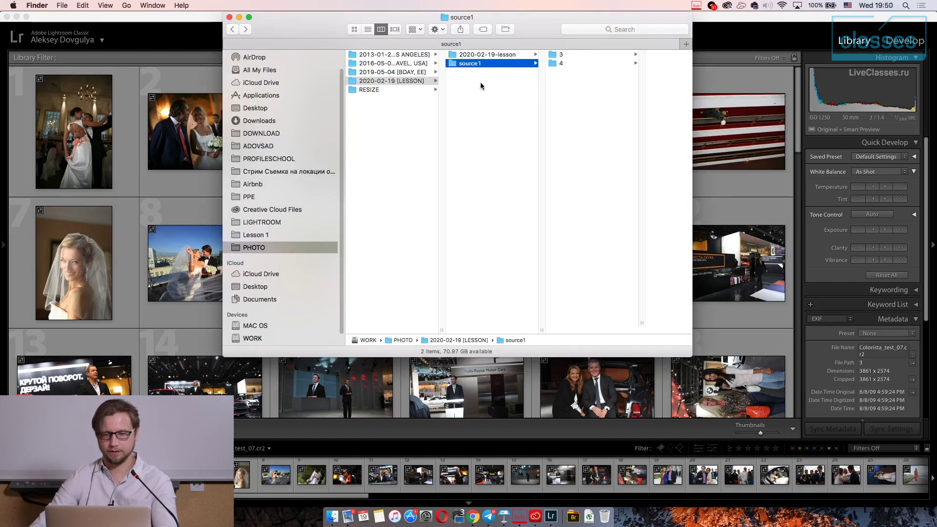
click(796, 25)
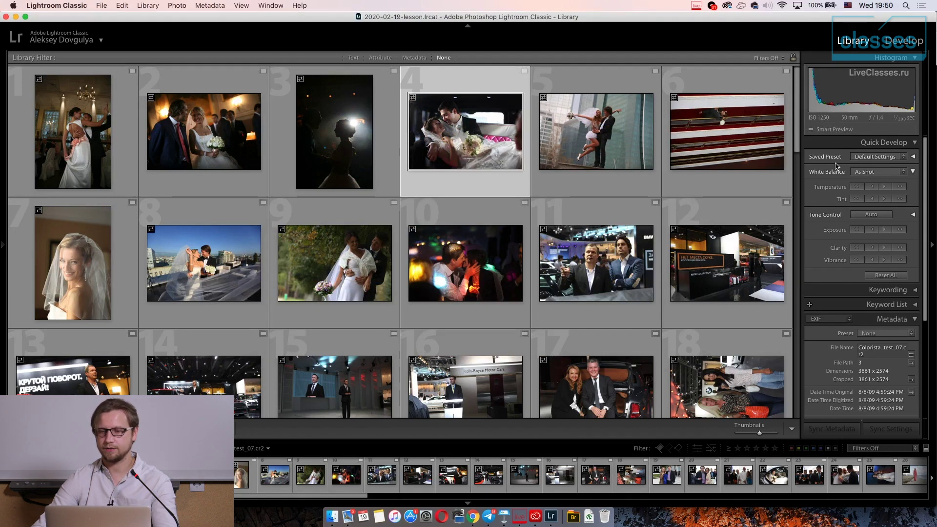
In Develop, set the limousine wedding photo to Exposure +0.60, Highlights −38 and Whites +10.
click(911, 39)
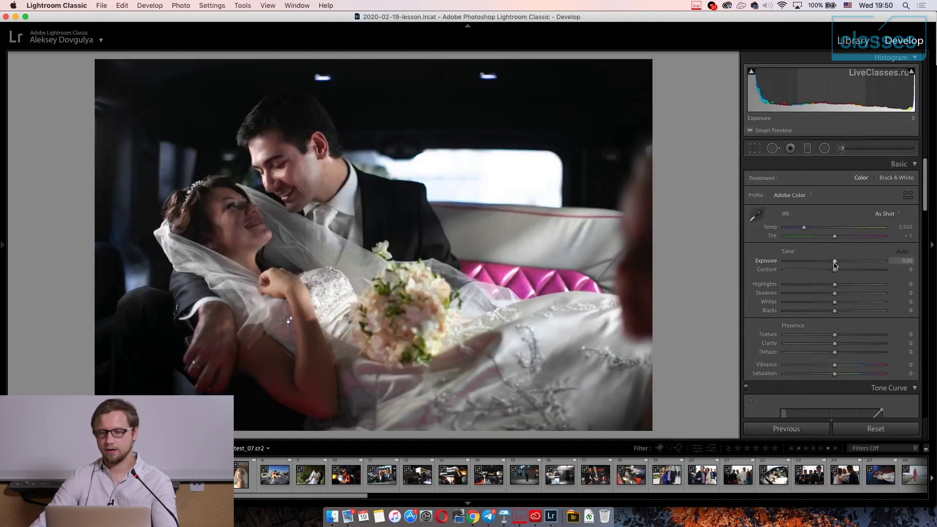
drag(835, 263, 840, 262)
drag(835, 302, 813, 295)
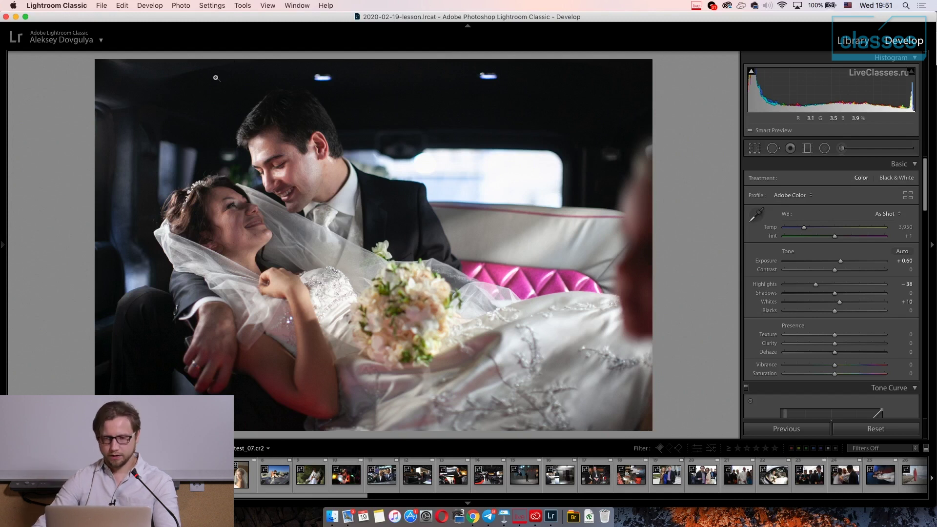
click(863, 42)
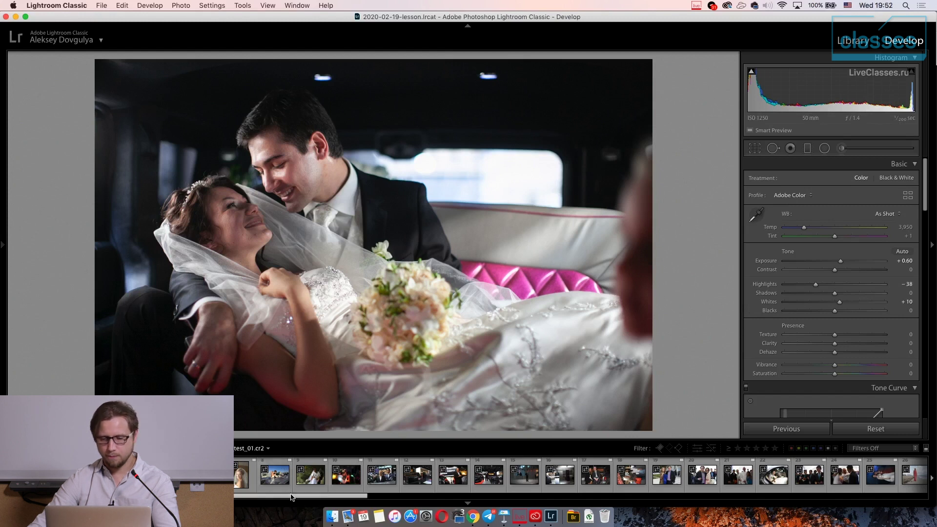
Apply the Camera Matching Standard profile to the couple photo, replacing Adobe Color.
click(670, 491)
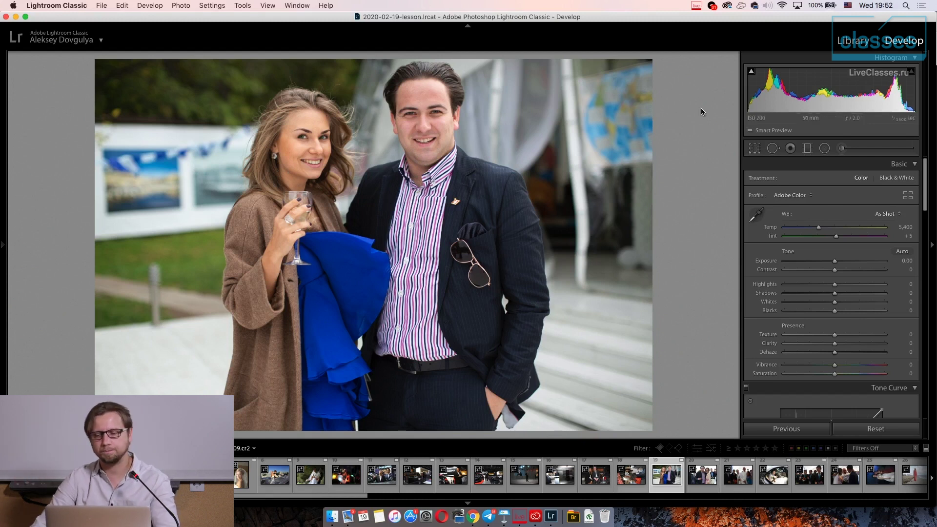
click(796, 197)
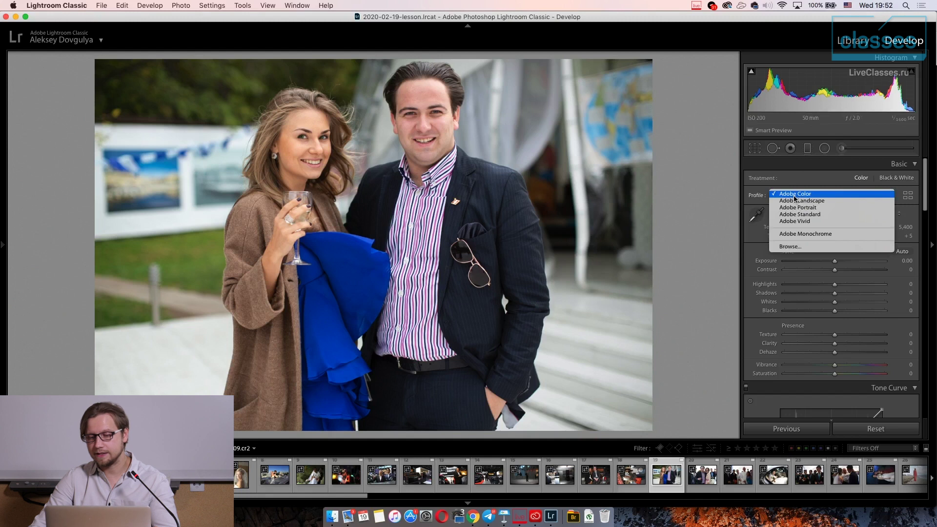
click(802, 248)
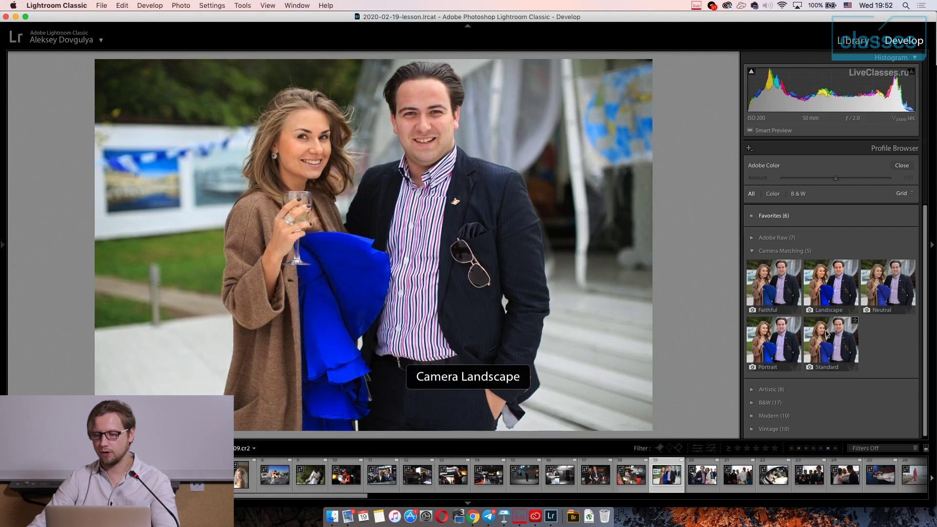
click(832, 355)
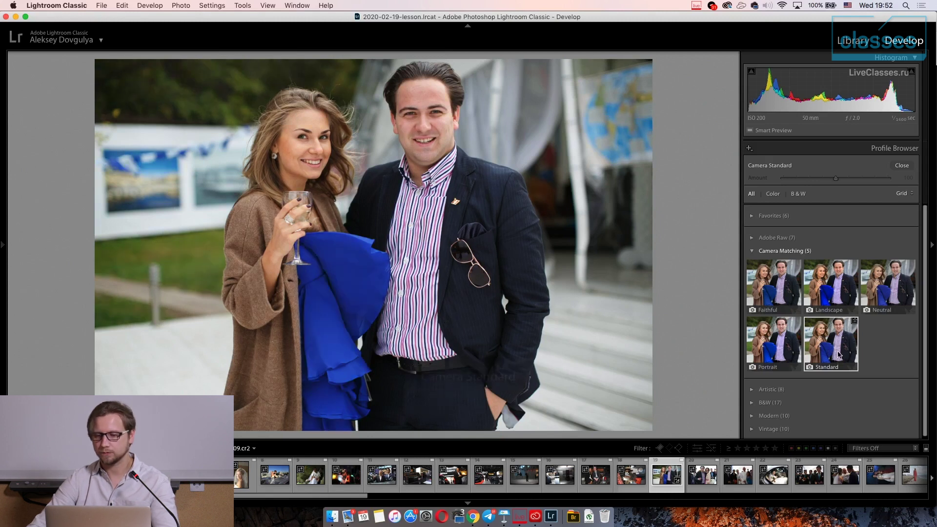
click(902, 166)
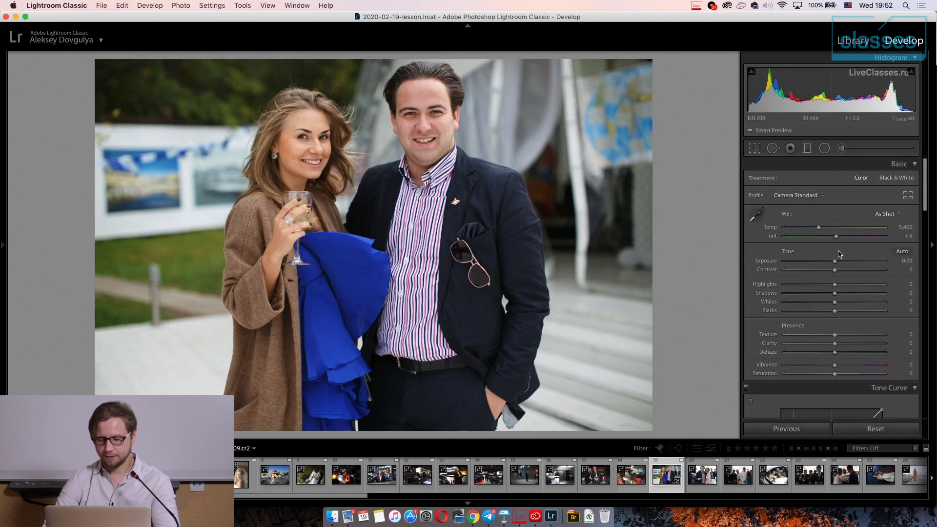
key(backslash)
key(backslash)
key(backslash)
key(backslash)
key(backslash)
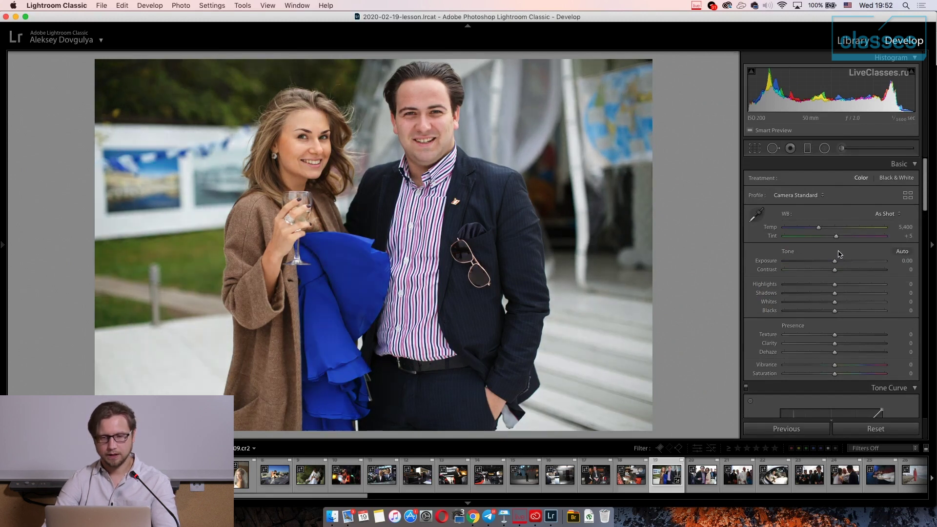
key(backslash)
key(backslash)
key(backslash)
key(backslash)
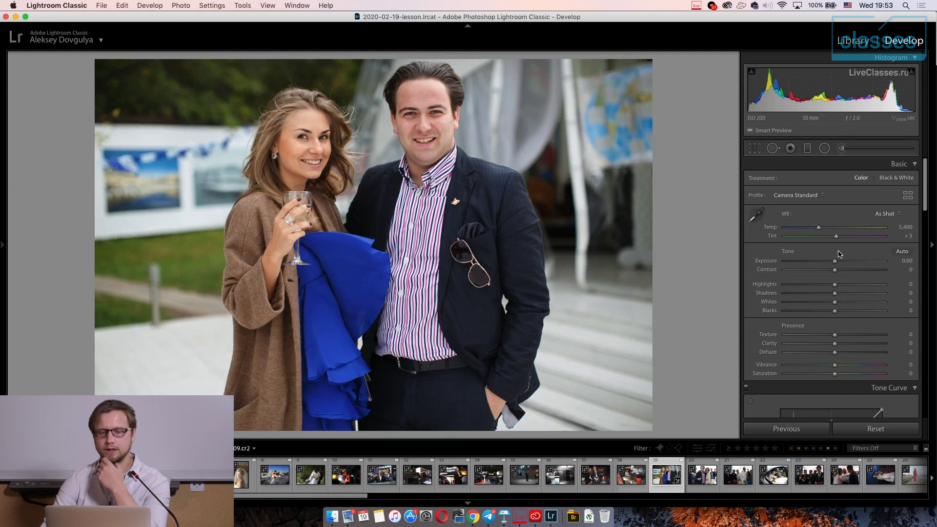
key(backslash)
key(backslash)
key(backslash)
key(backslash)
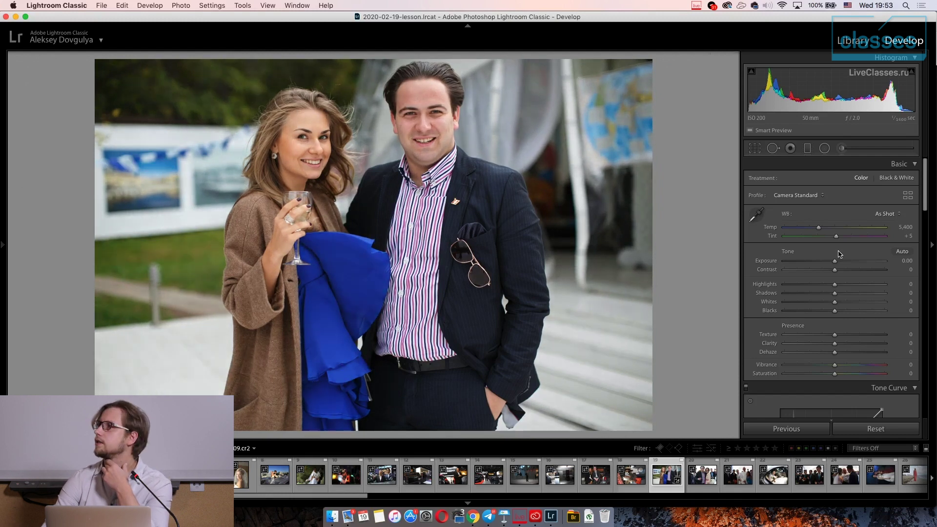
key(backslash)
key(backslash)
key(backslash)
key(backslash)
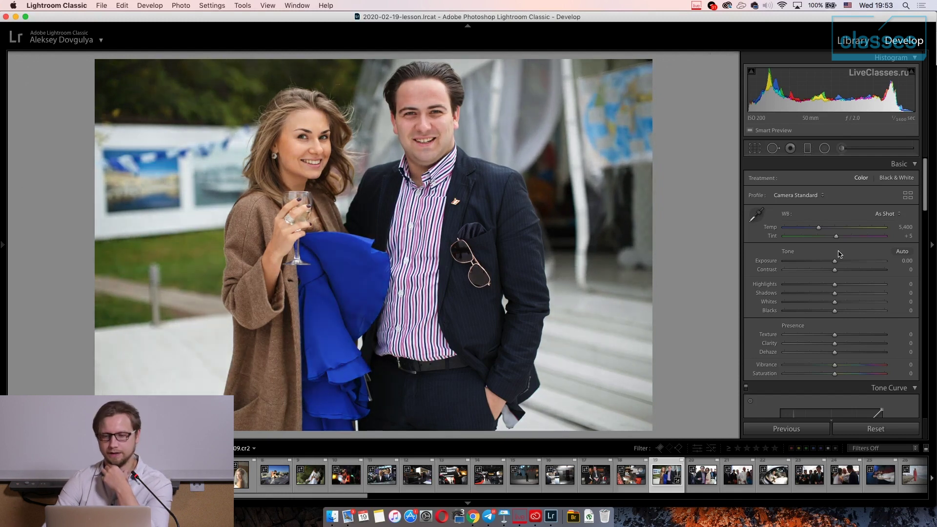
key(backslash)
key(backslash)
key(backslash)
key(backslash)
key(backslash)
key(backslash)
key(backslash)
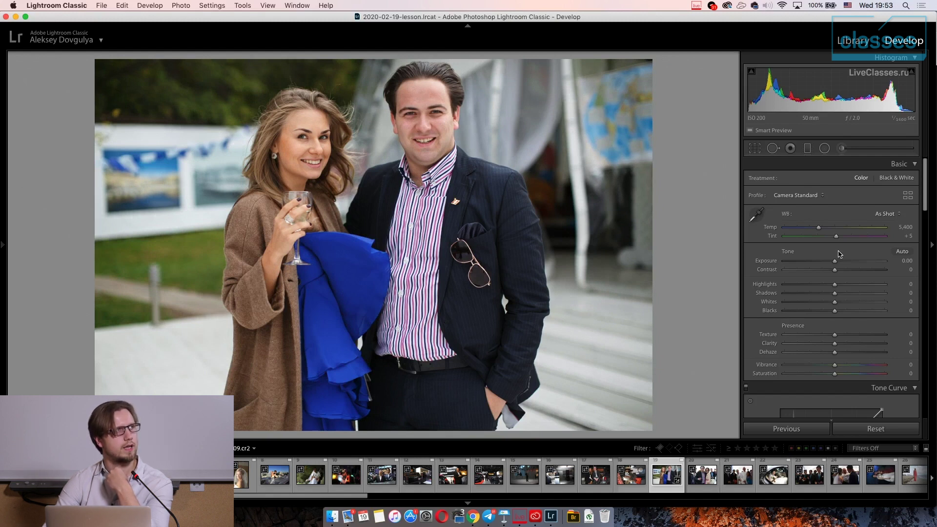
key(backslash)
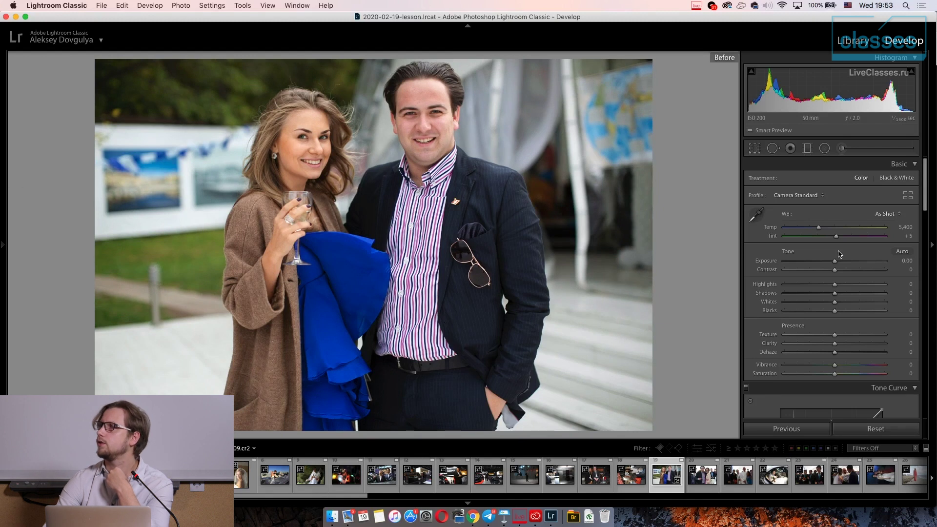
key(backslash)
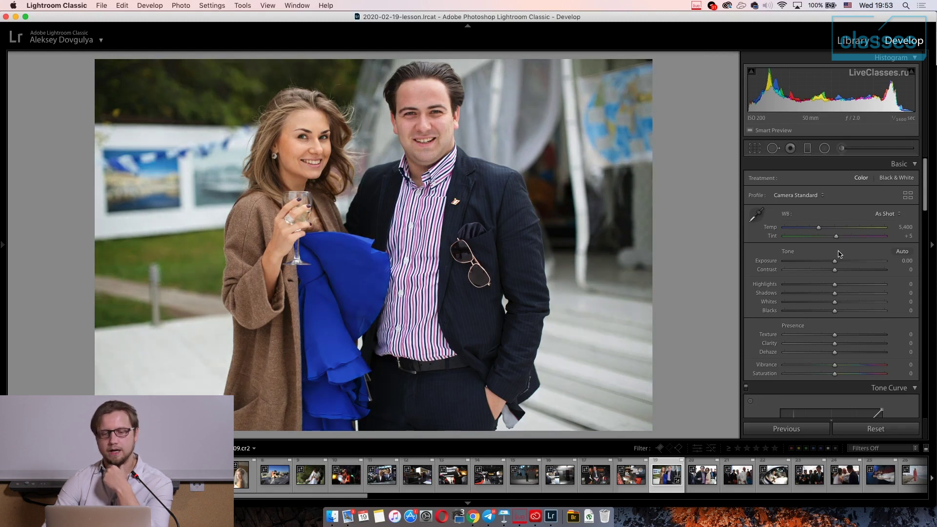
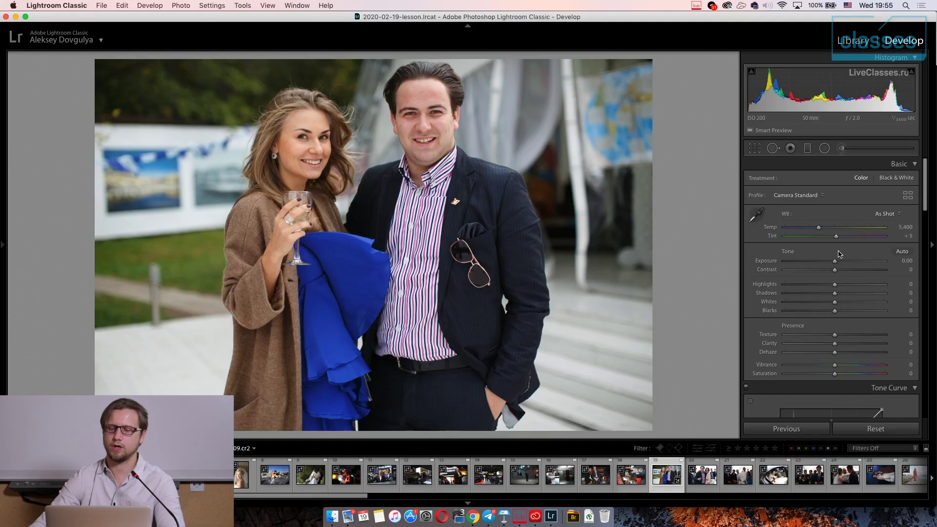
Leave the profile on Camera Standard and select all photos in the filmstrip.
click(795, 196)
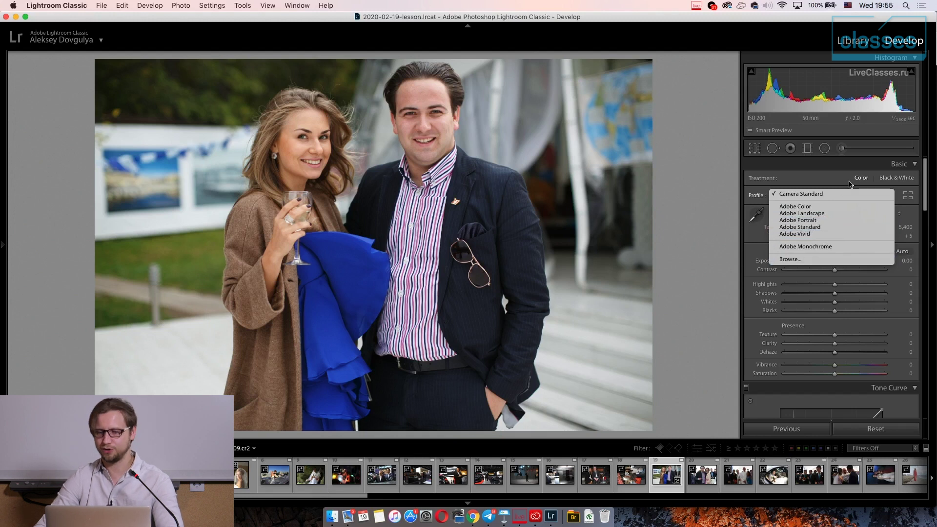
click(820, 183)
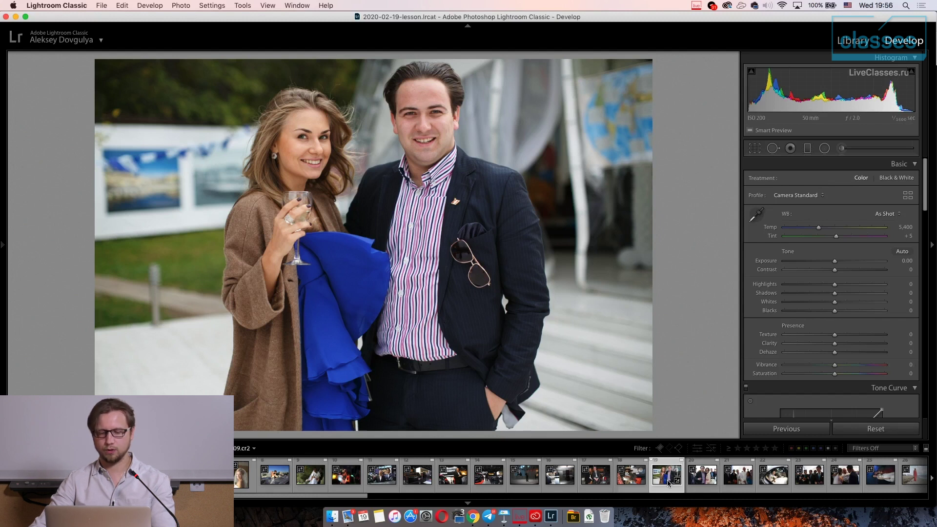
key(super+a)
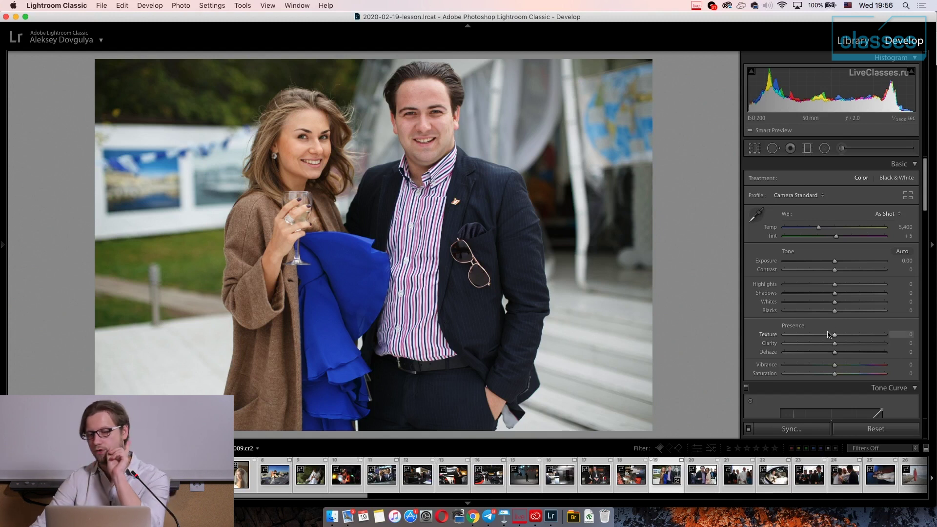
scroll(828, 335, down, 15)
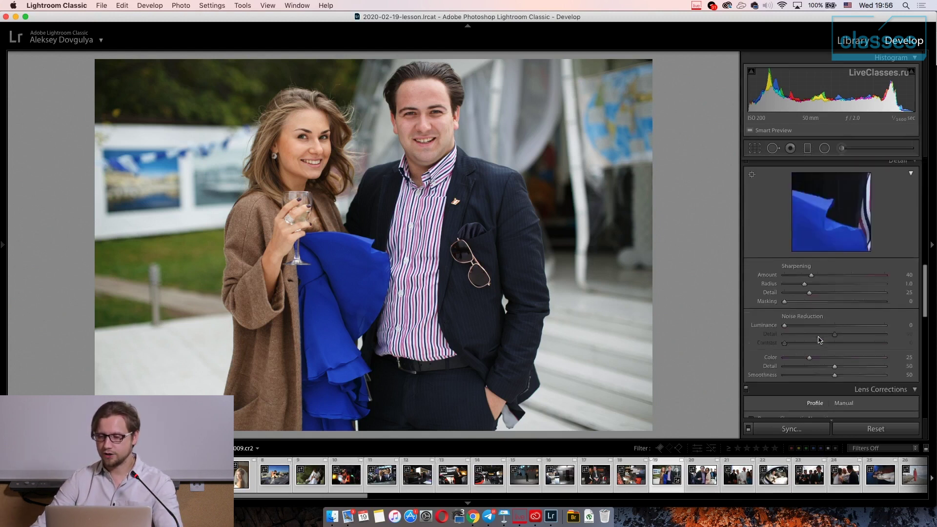
scroll(820, 340, down, 10)
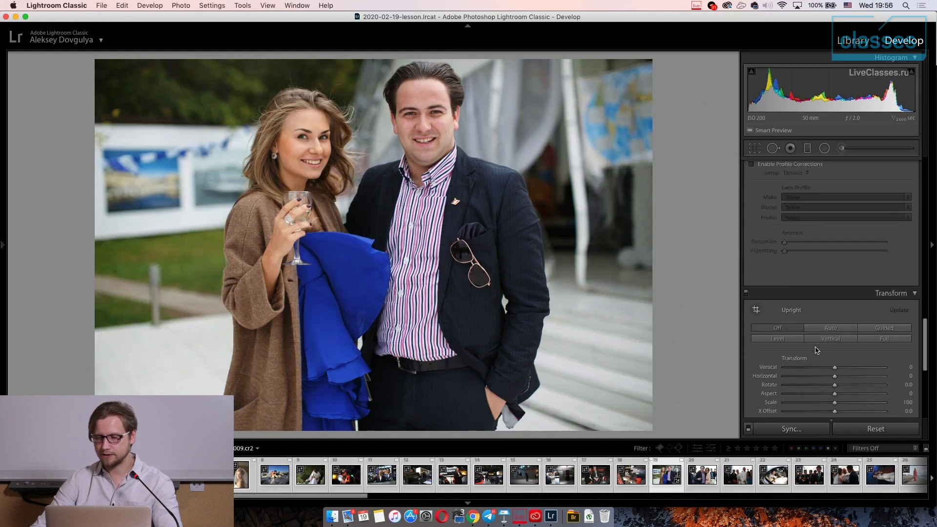
scroll(817, 350, up, 4)
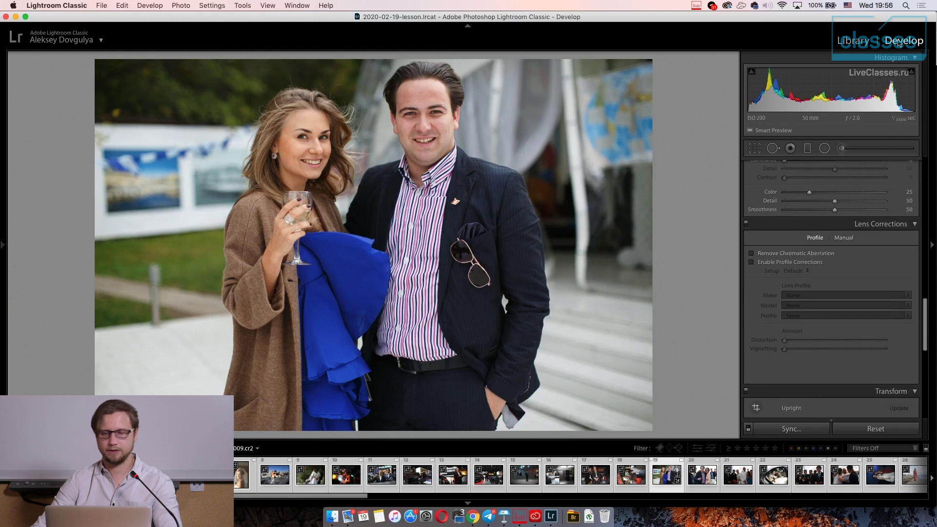
click(865, 41)
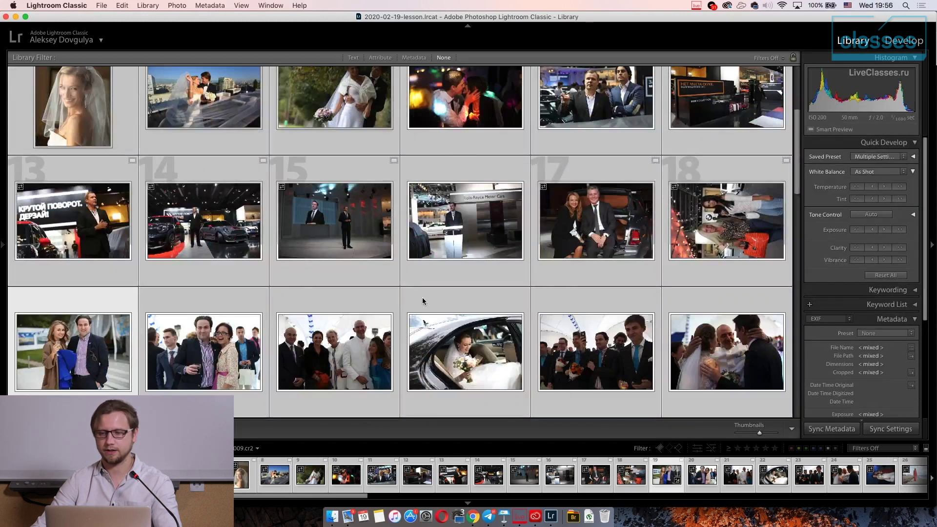
click(904, 41)
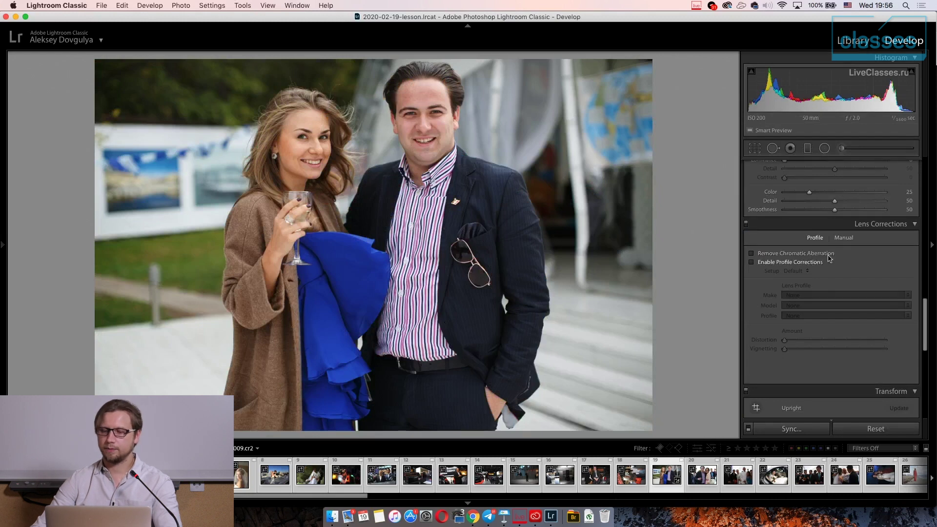
click(863, 43)
click(893, 42)
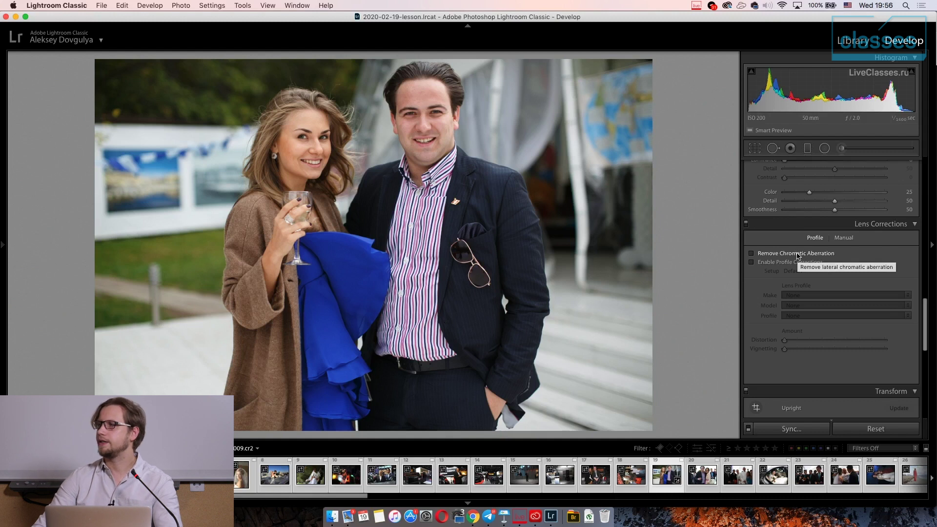
Turn on Remove Chromatic Aberration and Enable Profile Corrections, toggling profile corrections to compare edges.
click(793, 254)
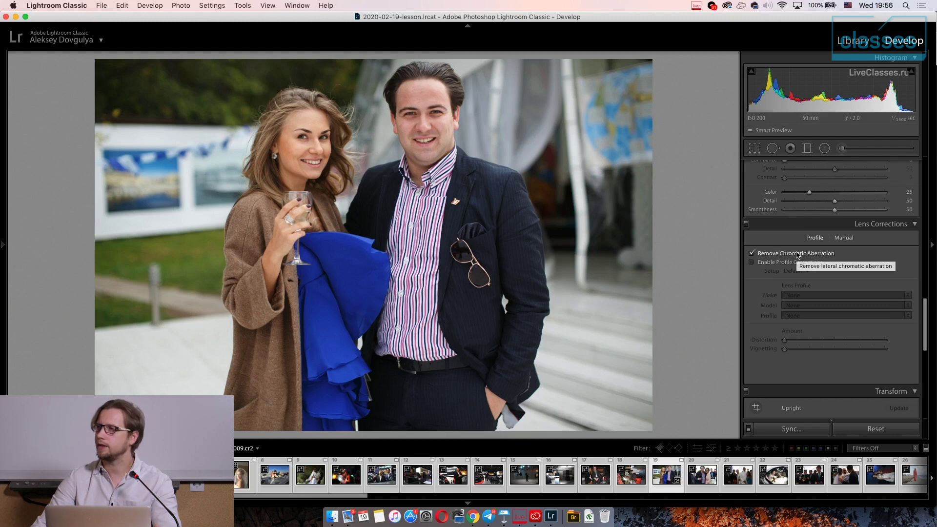
click(794, 263)
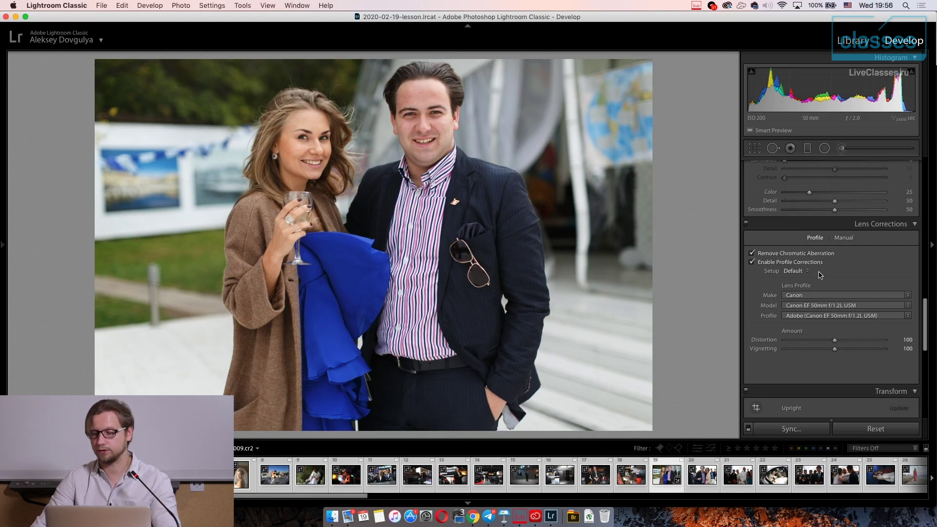
click(752, 263)
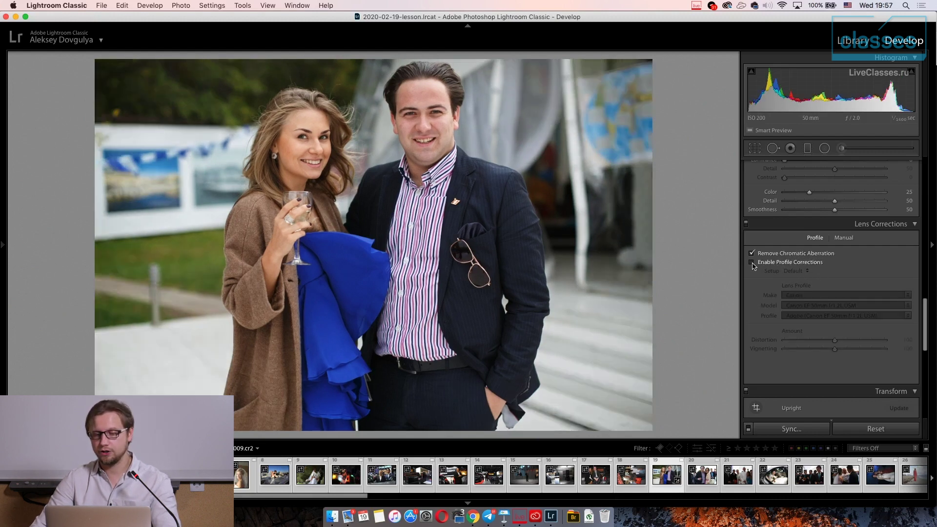
click(752, 264)
click(752, 264)
click(752, 264)
click(752, 264)
click(752, 264)
click(752, 264)
click(752, 264)
click(752, 263)
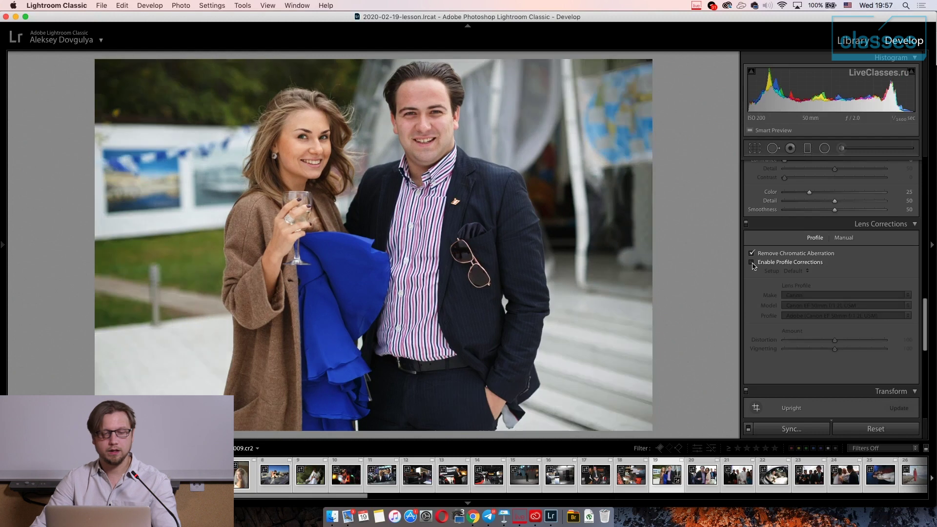
click(753, 264)
click(752, 264)
click(753, 263)
click(752, 263)
click(753, 263)
click(752, 264)
click(752, 264)
click(753, 263)
click(753, 264)
click(752, 263)
click(752, 264)
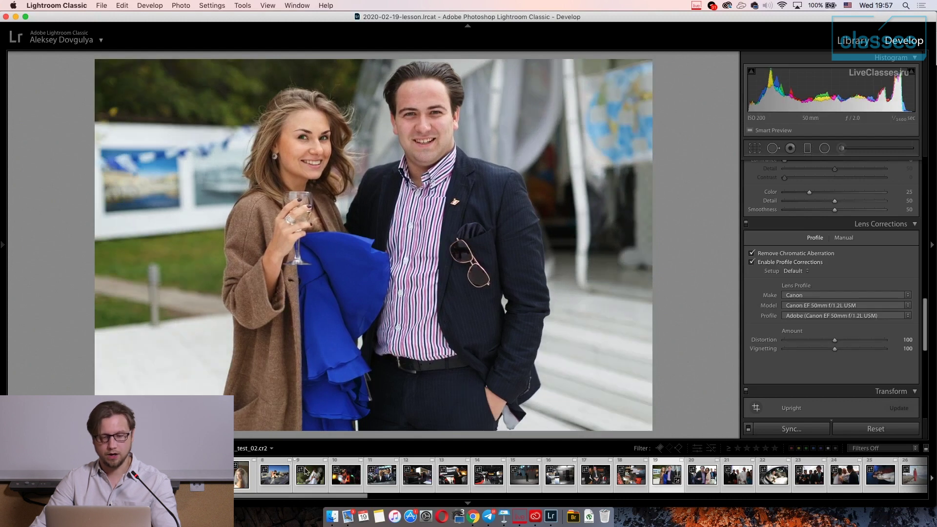
On rooftop photo 8, toggle lens correction to compare the wide-angle distortion.
click(276, 476)
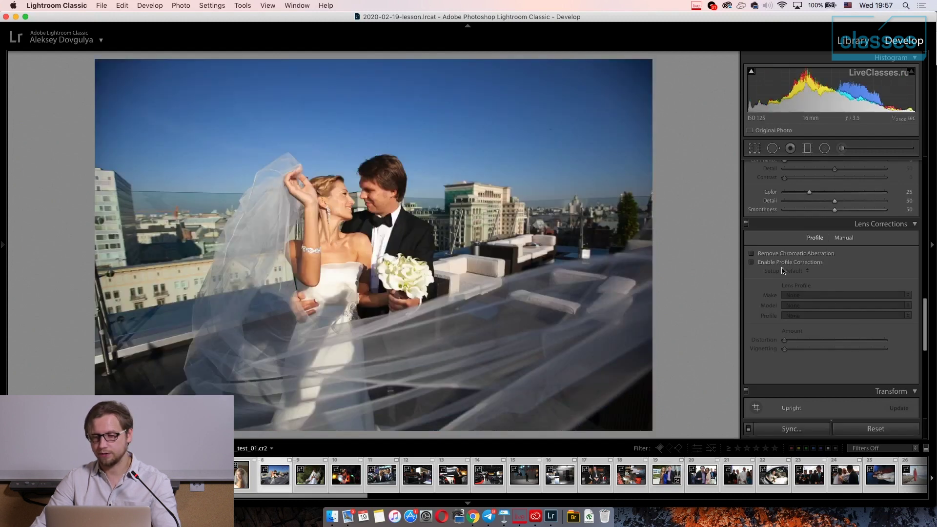
click(780, 265)
click(780, 265)
click(780, 265)
click(780, 265)
click(780, 265)
click(780, 265)
click(780, 265)
click(780, 265)
click(780, 266)
click(782, 267)
click(783, 267)
Back on couple photo 19, compare profile corrections again and leave them enabled.
click(673, 476)
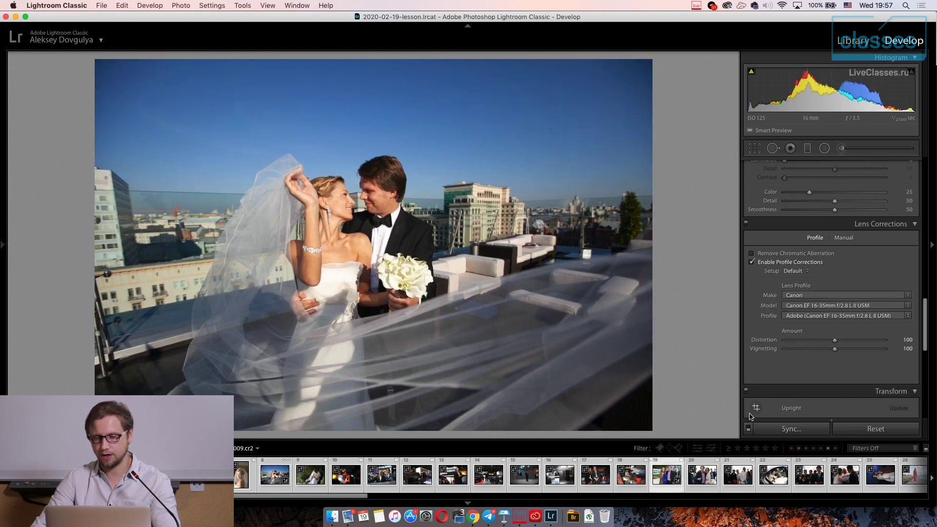
click(780, 265)
click(779, 265)
click(780, 265)
click(779, 265)
click(780, 265)
click(780, 265)
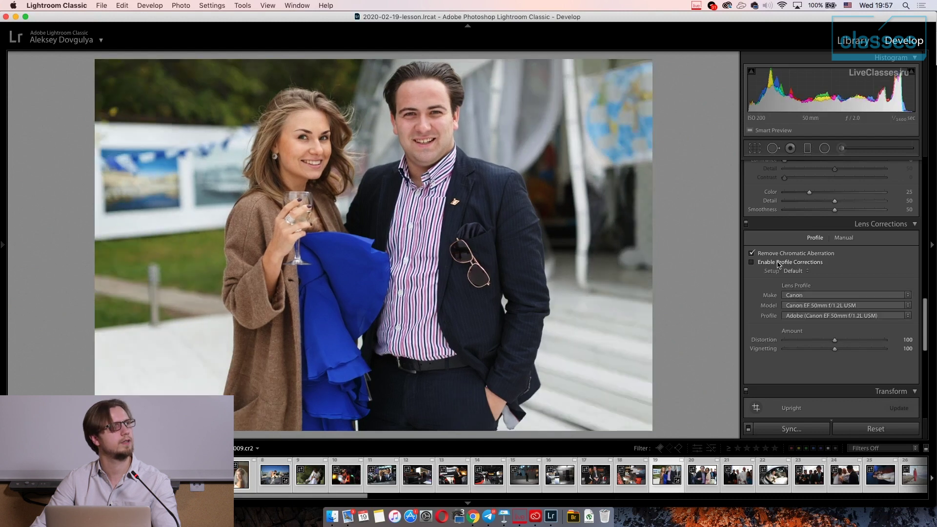
click(780, 265)
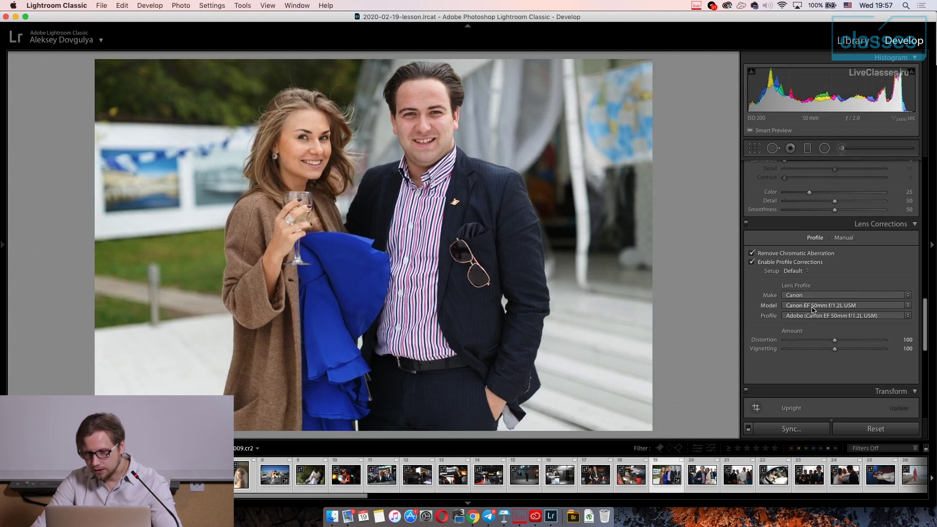
scroll(871, 323, down, 4)
scroll(869, 322, up, 5)
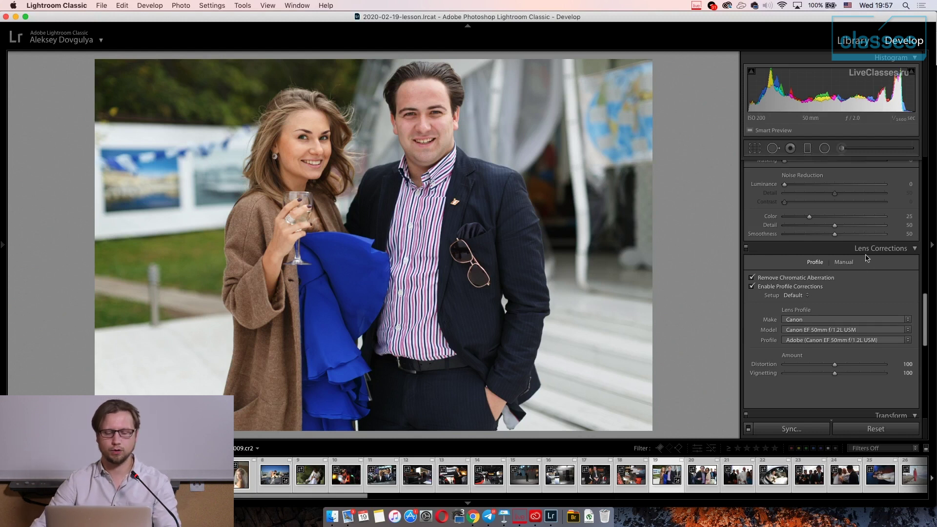
click(117, 6)
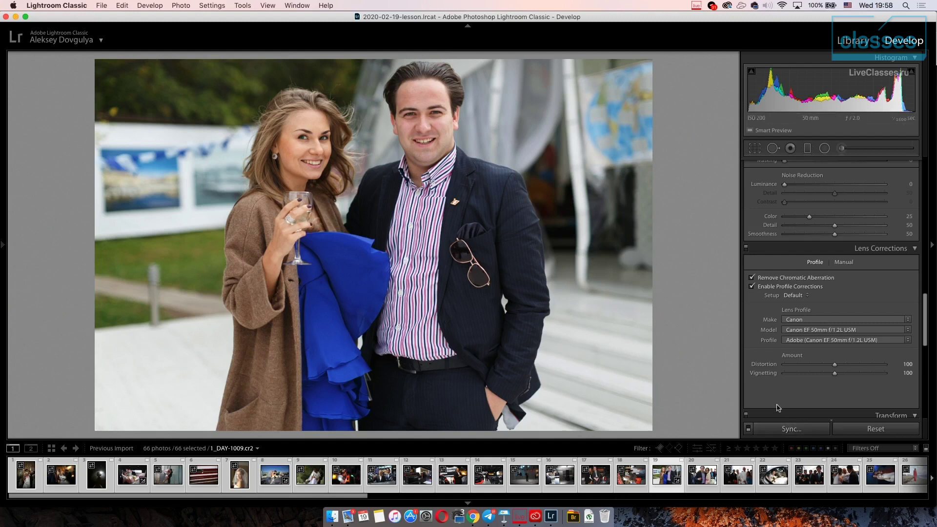
Sync only Treatment & Profile and Lens Corrections from the couple photo to the selected photos.
click(801, 430)
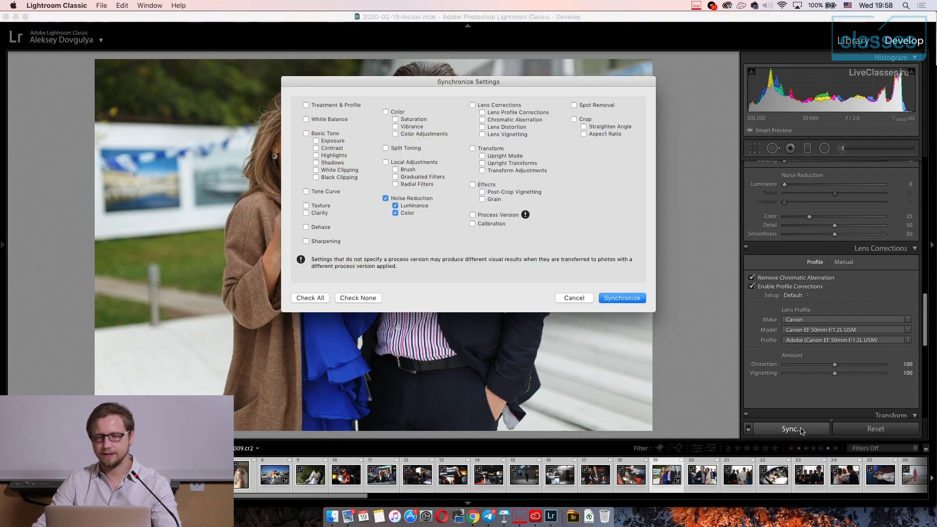
click(364, 299)
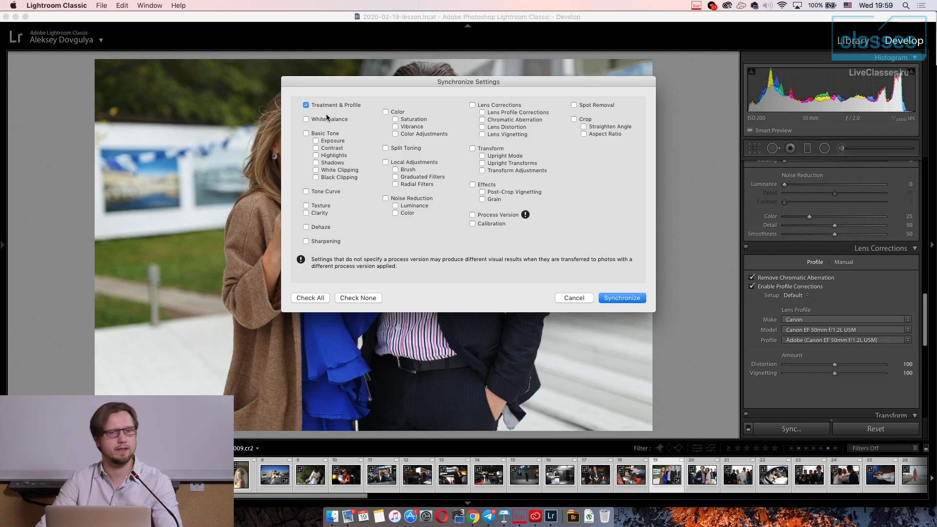
click(501, 106)
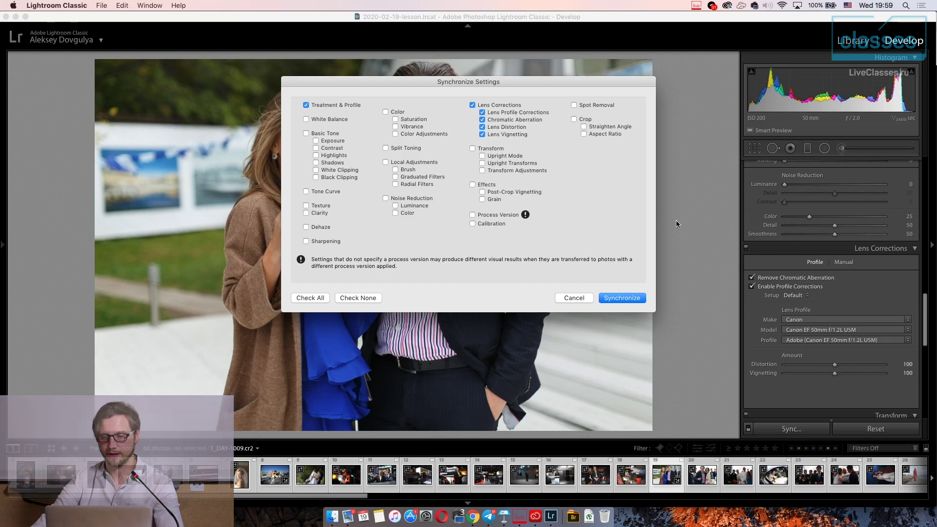
click(614, 298)
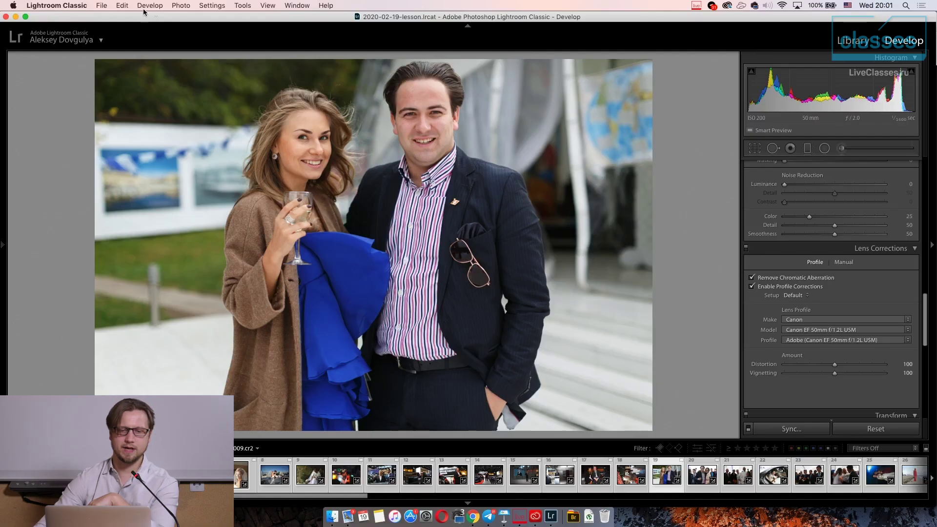
Return to the Library grid showing all catalogue photos.
click(123, 5)
mouse_move(151, 3)
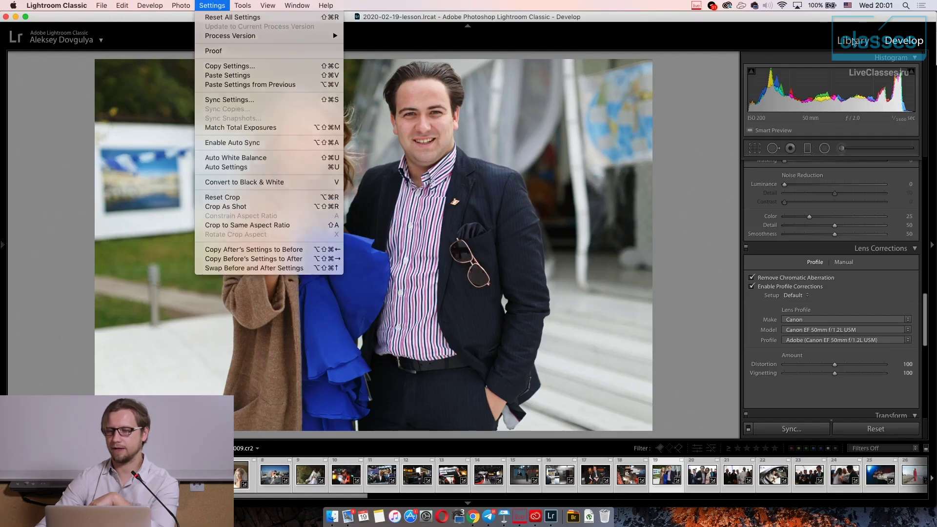
click(853, 40)
Build Standard-Sized Previews for the 66 photos from Library > Previews.
click(147, 5)
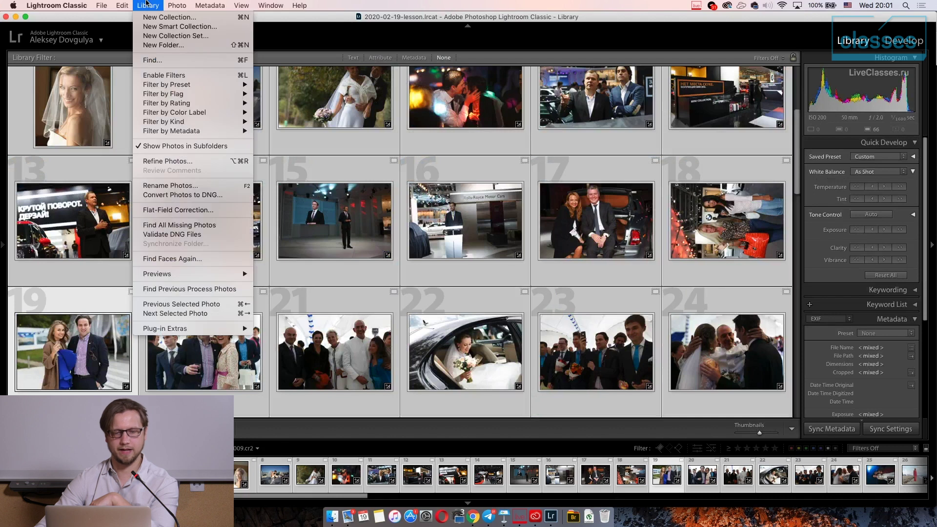
mouse_move(180, 275)
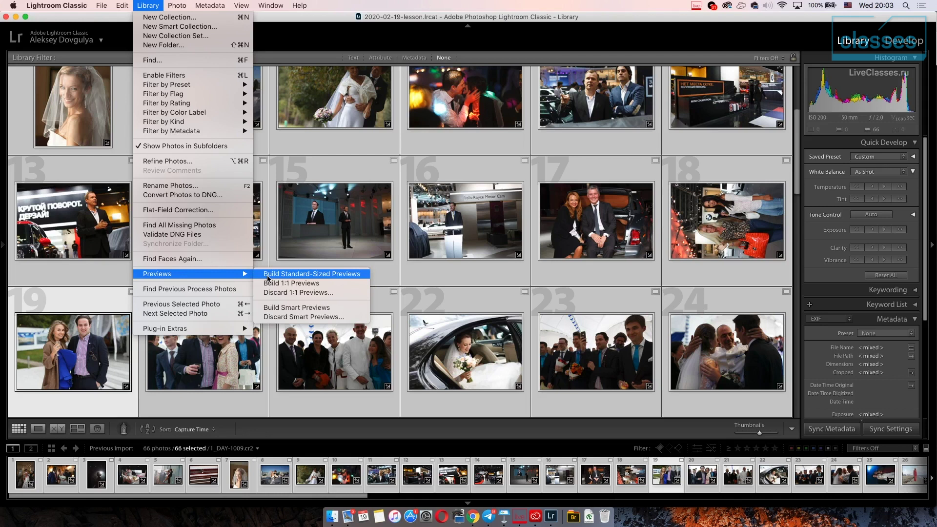
click(268, 275)
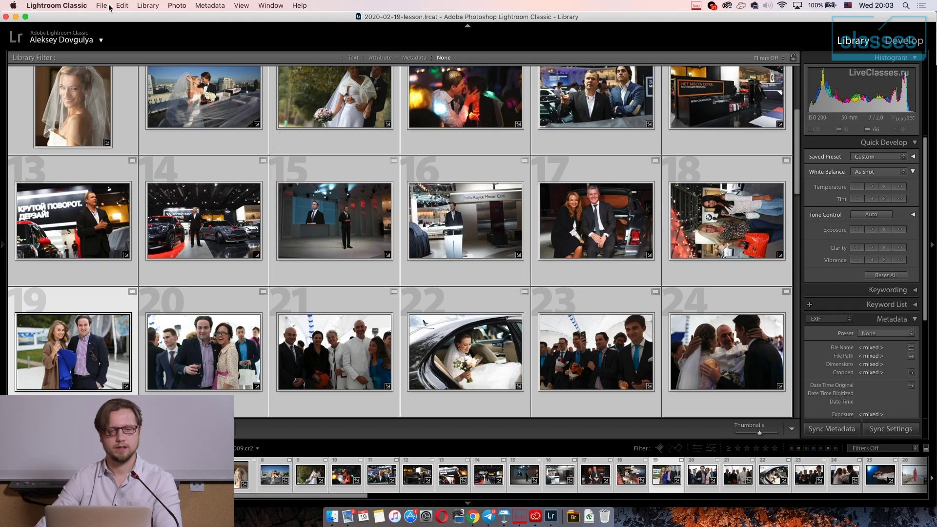
click(154, 4)
mouse_move(192, 277)
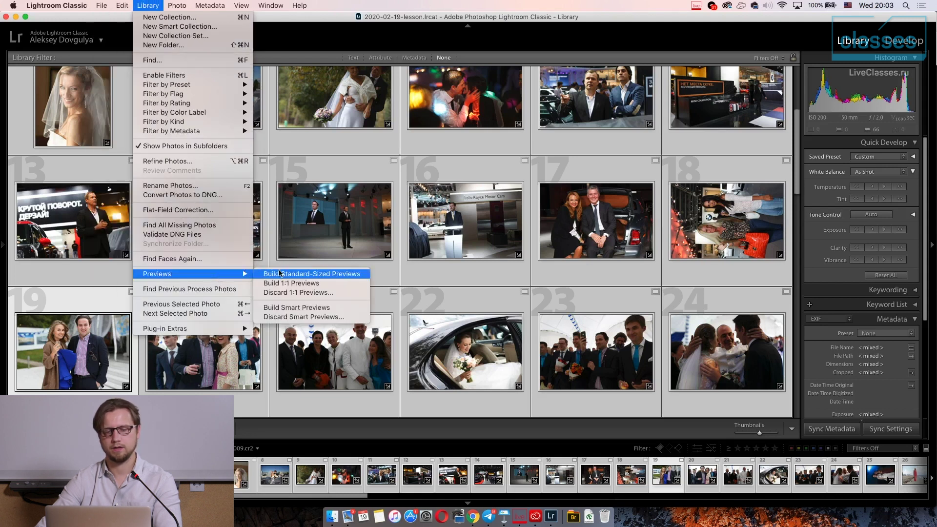
Close the Previews submenu without running any command.
click(311, 274)
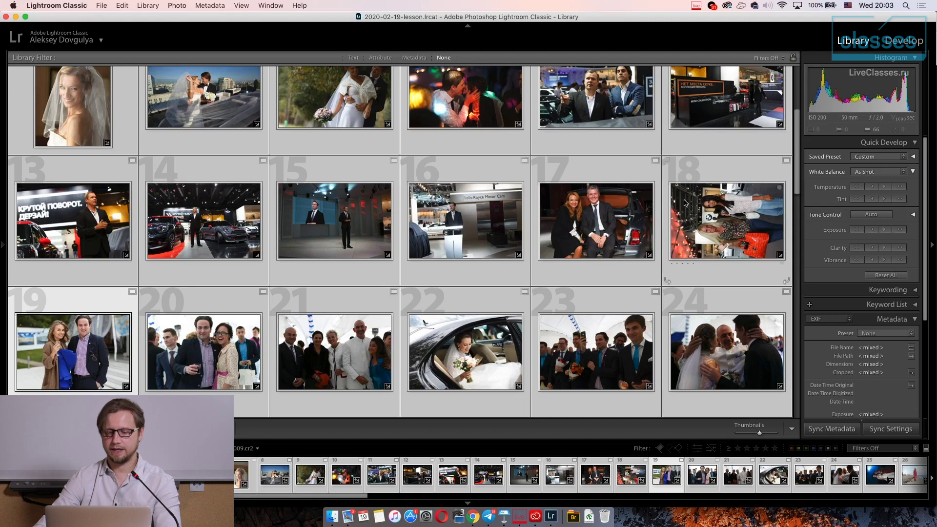
Browse photo 19 onward in Loupe view via arrow keys and thumbnails, ending on the tent group photo.
key(e)
key(Right)
key(Right)
key(Right)
key(Right)
key(Right)
key(Right)
key(Right)
key(Right)
key(Right)
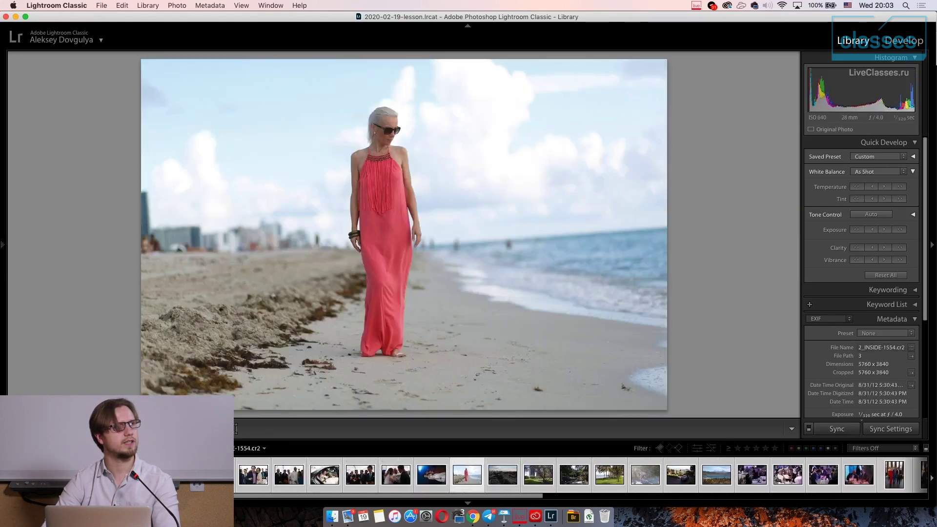
key(Right)
key(Right)
key(Right)
key(Right)
key(Right)
key(Right)
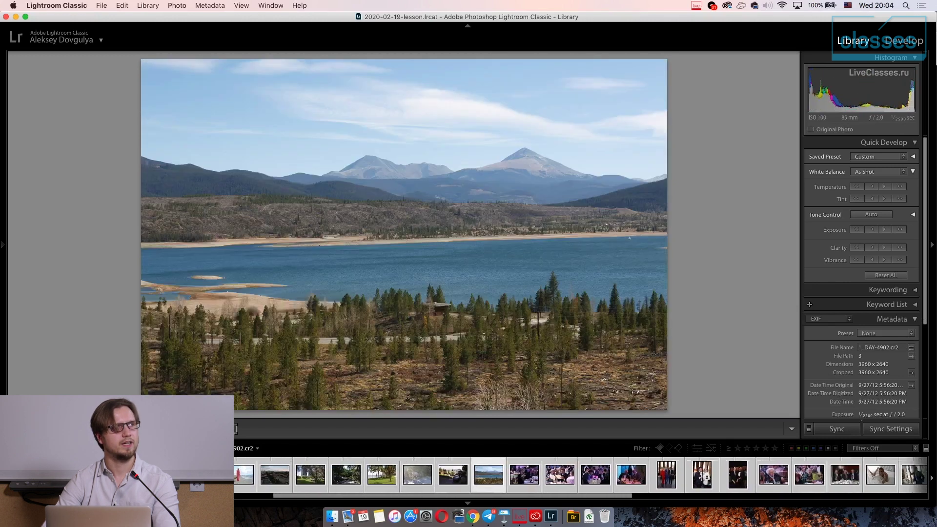
key(Right)
key(Right)
key(Right)
key(Right)
key(Right)
key(Right)
key(Right)
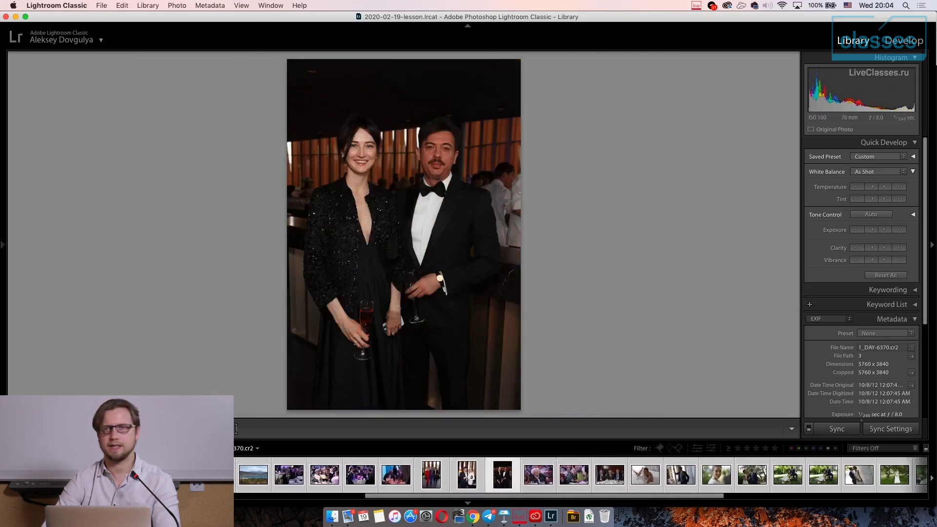
key(Left)
key(Left)
key(Left)
key(Left)
key(Left)
key(Left)
key(Left)
key(Left)
key(Left)
key(Left)
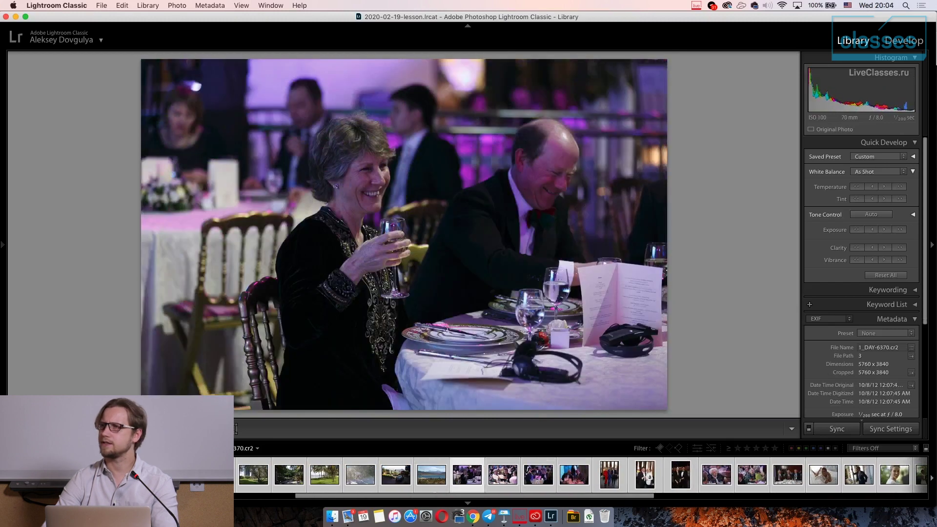
key(Left)
key(Left)
key(Left)
key(Left)
key(Left)
key(Left)
key(Left)
key(Left)
key(Left)
key(Left)
key(Left)
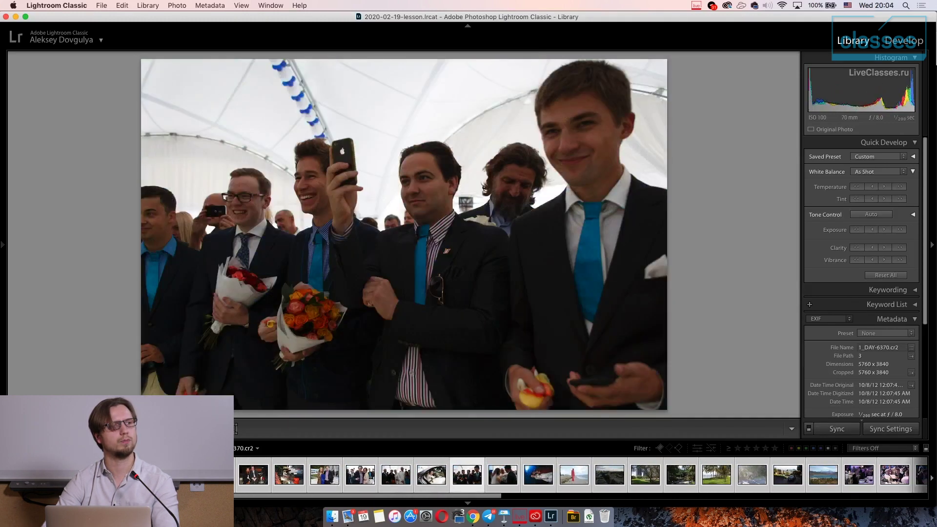
key(Left)
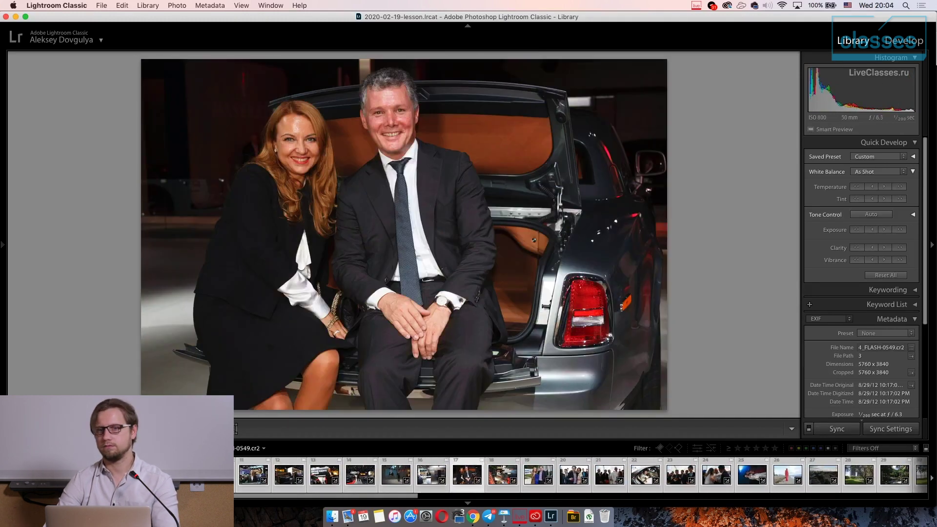
key(Left)
key(Left)
key(Left)
key(Left)
key(Left)
key(Left)
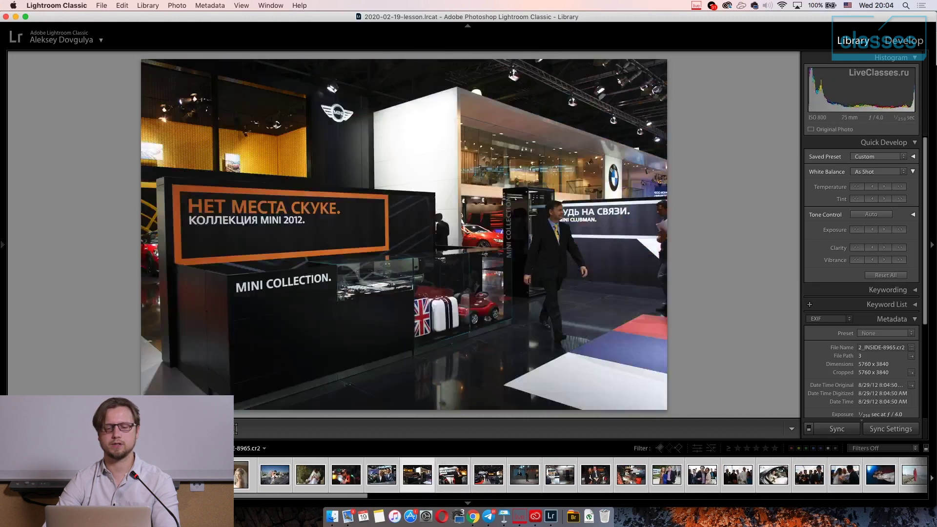
key(Left)
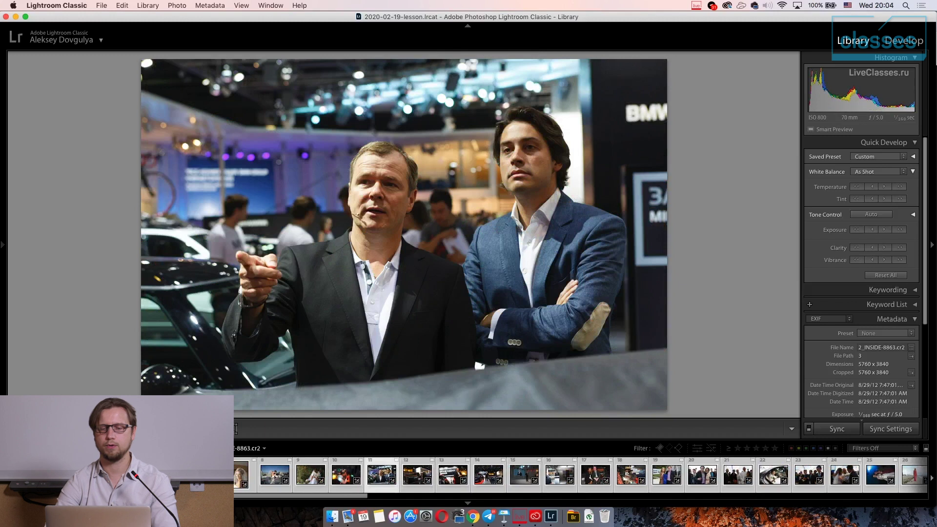
key(Right)
key(Right)
key(Right)
key(Right)
key(Right)
key(Right)
key(Right)
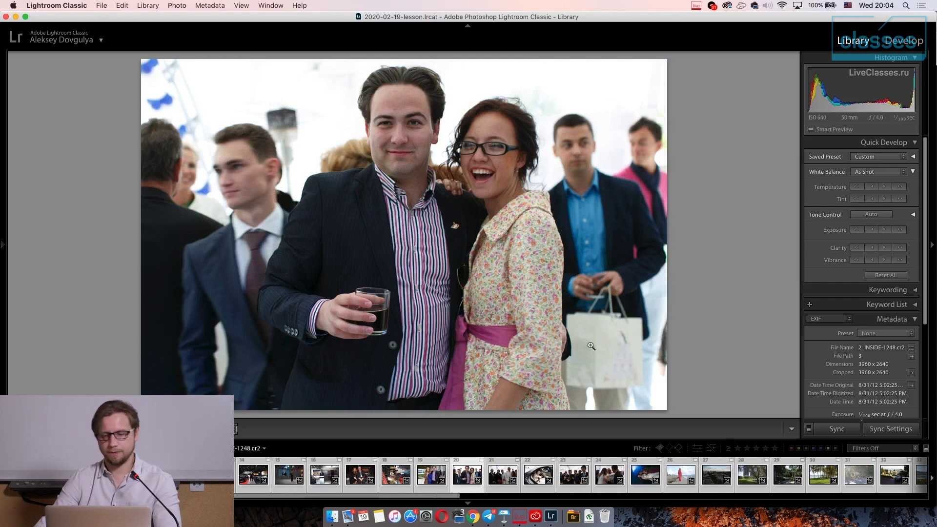
click(684, 467)
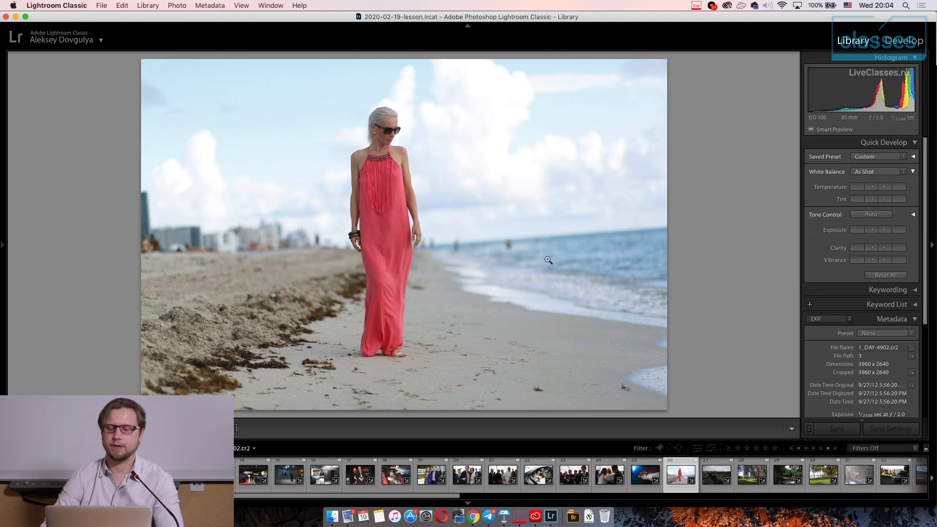
key(Left)
key(Left)
key(Left)
key(Left)
key(Left)
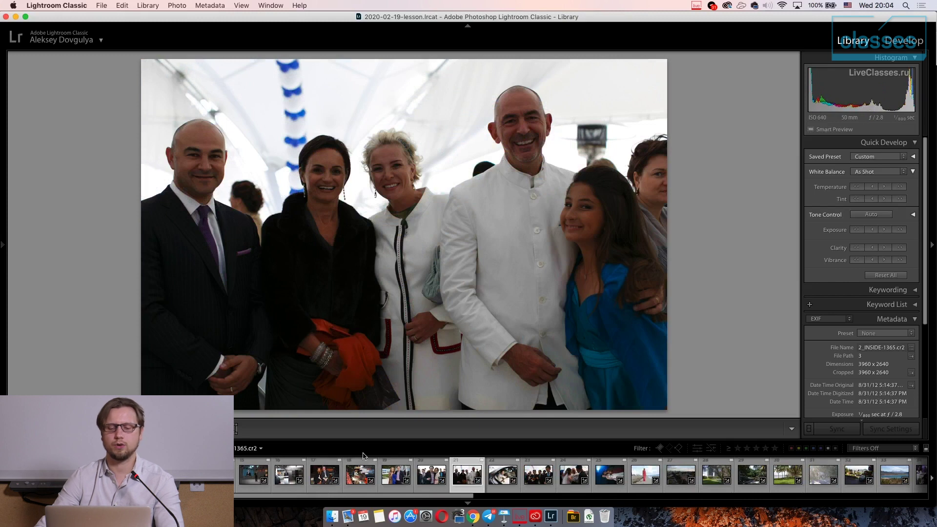
From the start of the filmstrip, give test_02.cr2 and the beach photo a Red label.
drag(362, 496, 256, 495)
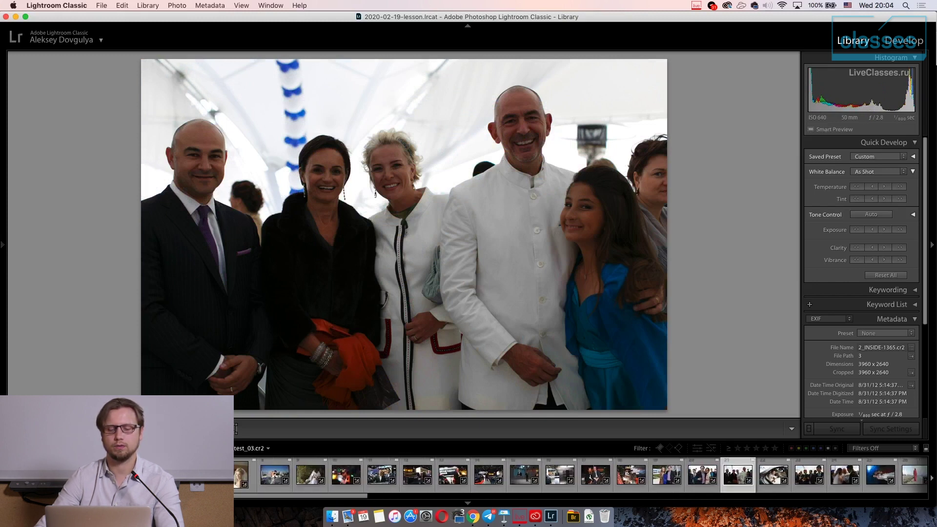
key(Home)
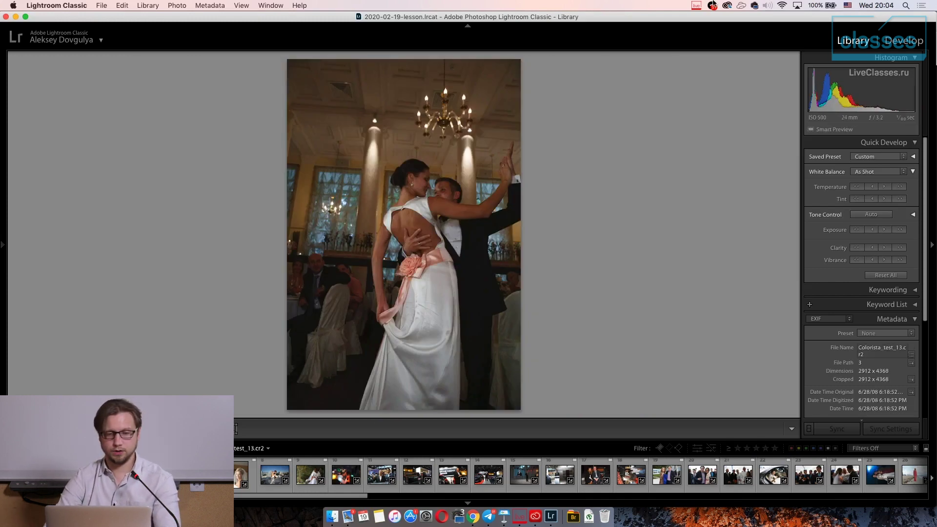
key(Right)
key(Right)
key(Right)
key(Right)
key(Right)
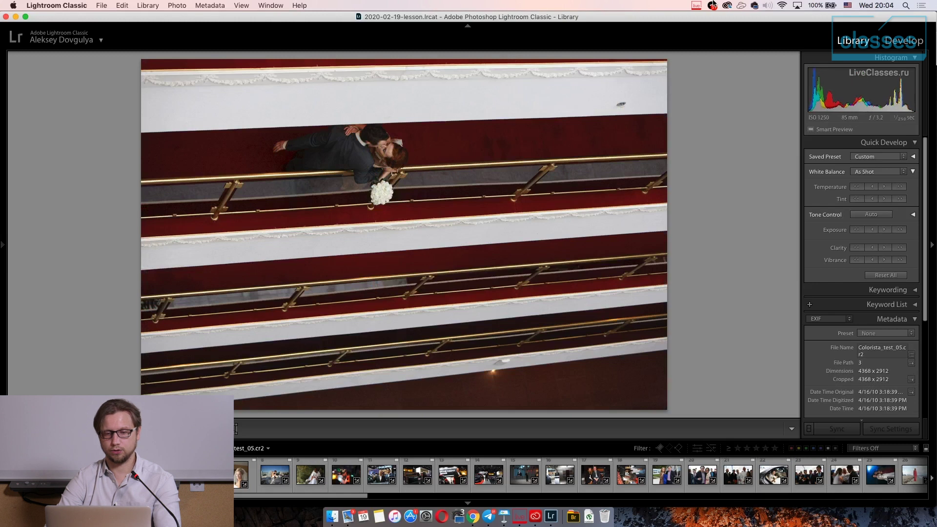
key(Right)
key(Right)
key(Left)
key(6)
key(Right)
key(Right)
key(Right)
key(Right)
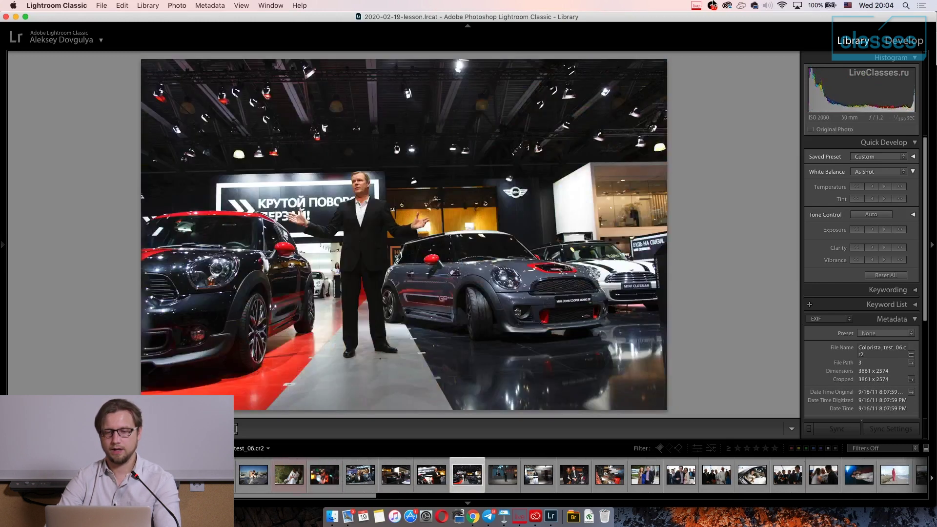
key(Right)
key(Right)
key(Right)
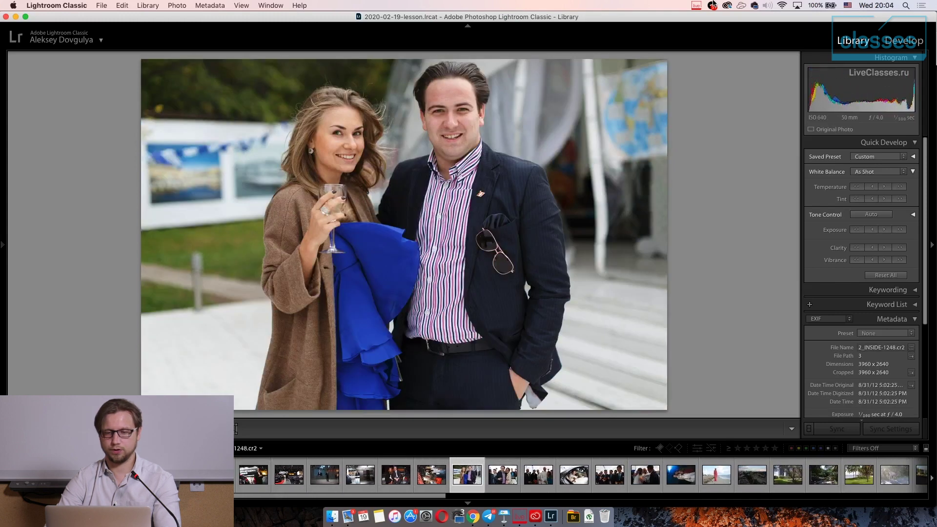
Step through the city, garden, park, car, lake and banquet photos.
key(Right)
key(Right)
key(Right)
key(Right)
key(Right)
key(Right)
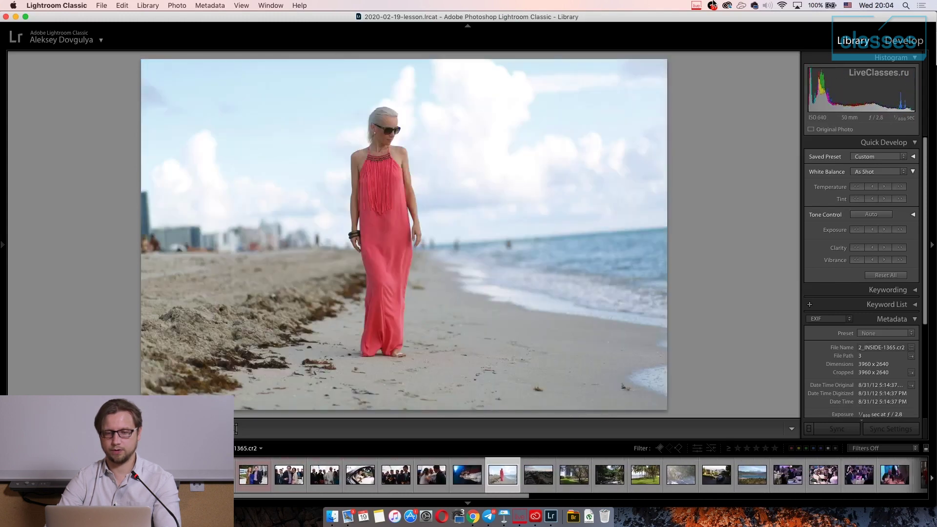
key(6)
key(Right)
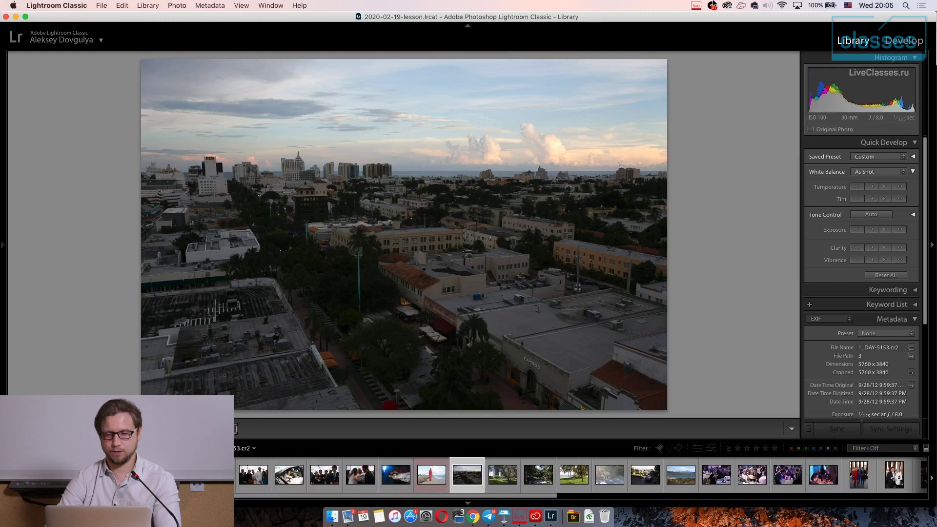
key(Right)
key(Right)
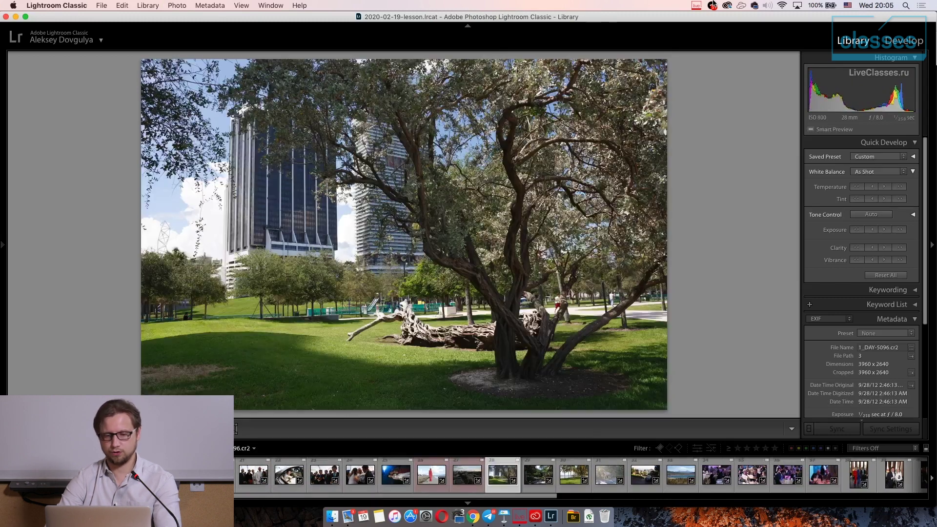
key(Left)
key(Right)
key(Right)
key(Right)
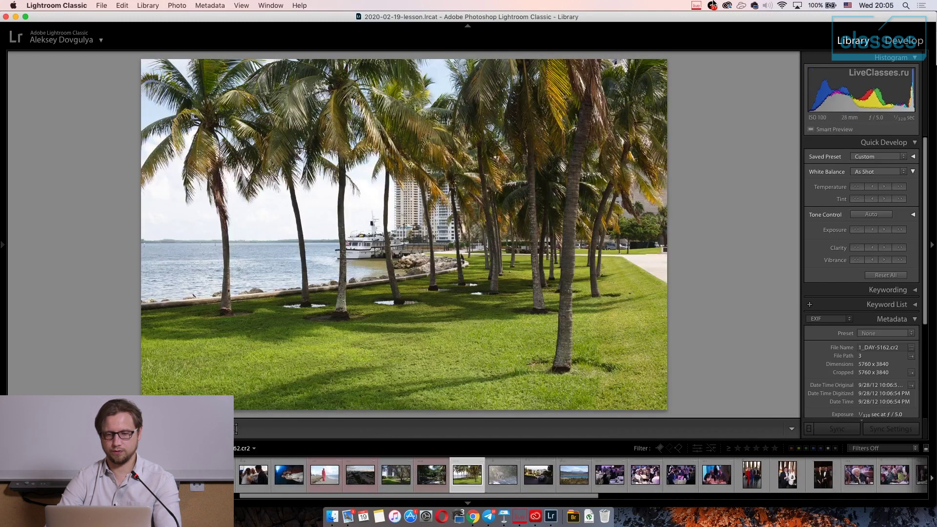
key(Left)
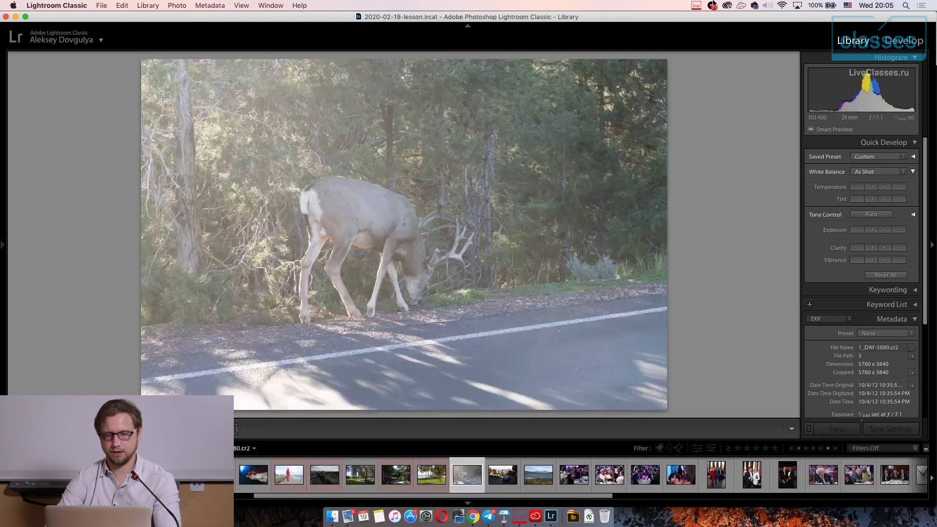
key(Right)
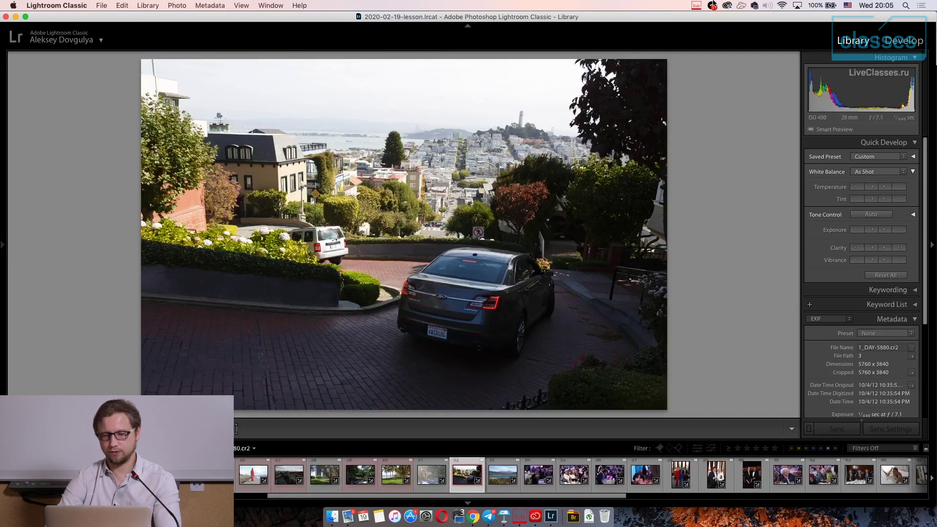
key(Right)
key(Right)
key(Left)
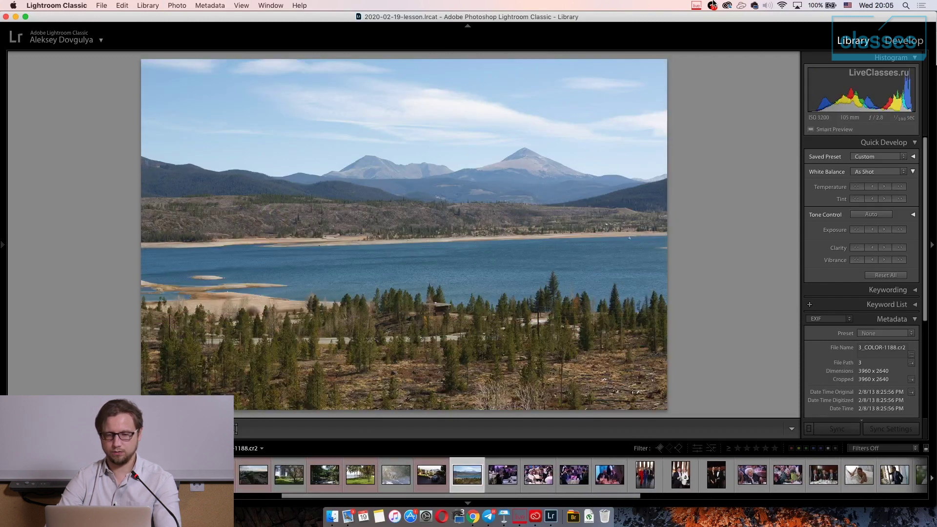
key(Right)
key(Right)
key(Right)
key(Right)
key(Right)
key(Right)
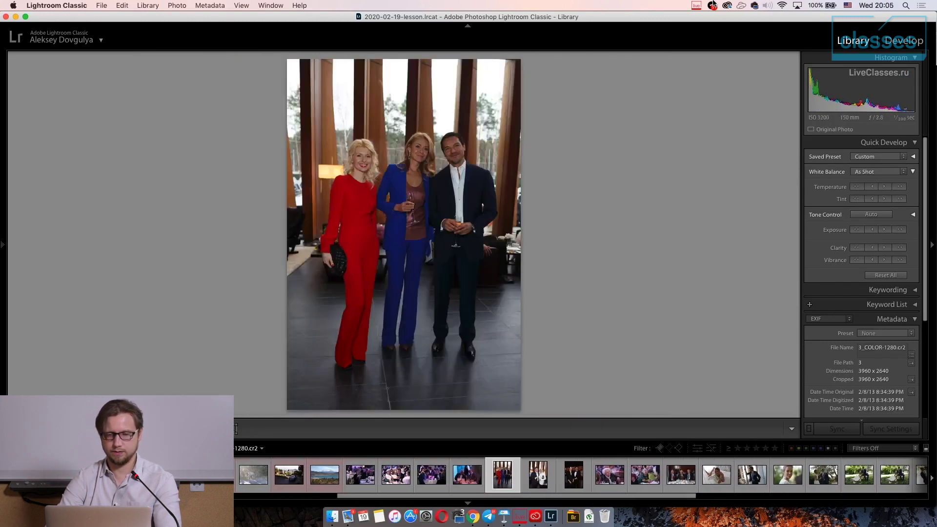
key(Right)
key(Right)
key(Right)
key(Right)
key(Right)
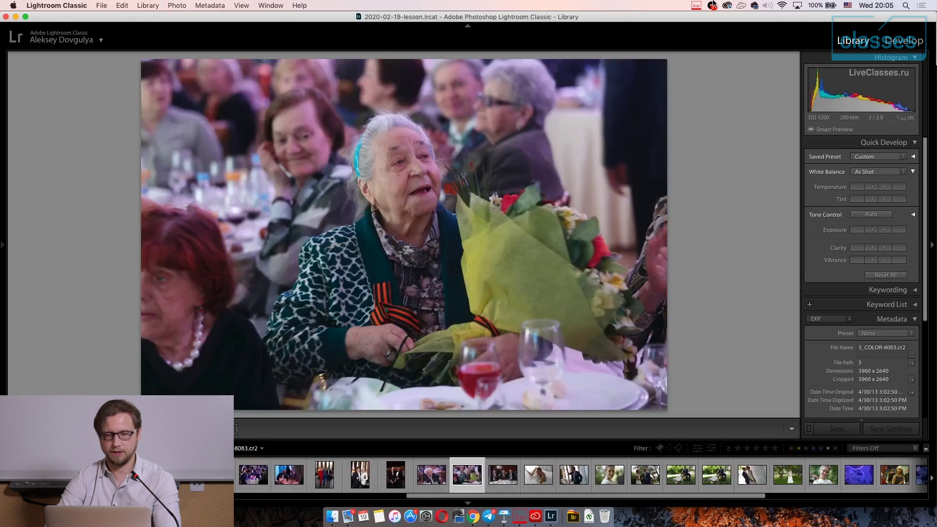
Give the woman at the banquet table a Red label, ending on the man in uniform.
key(Right)
key(Left)
key(Right)
key(Right)
key(Right)
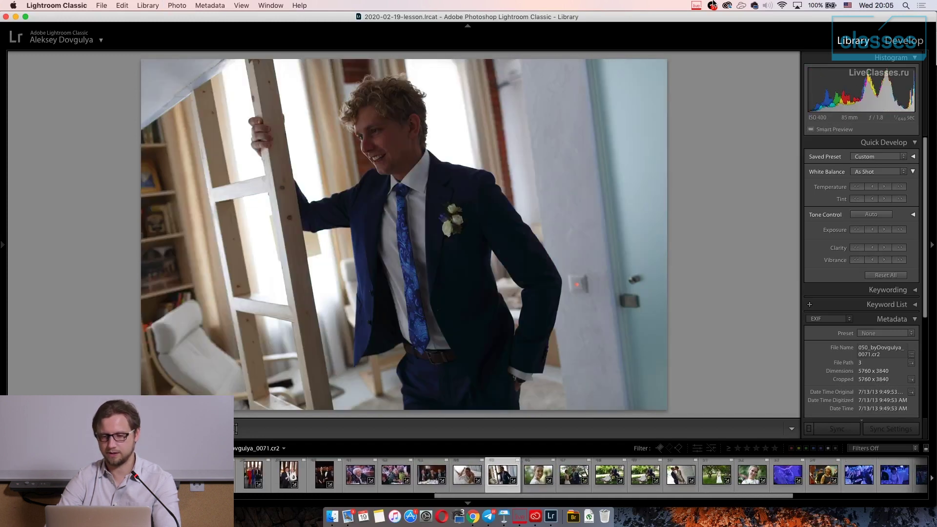
key(Right)
key(Right)
key(Right)
key(Right)
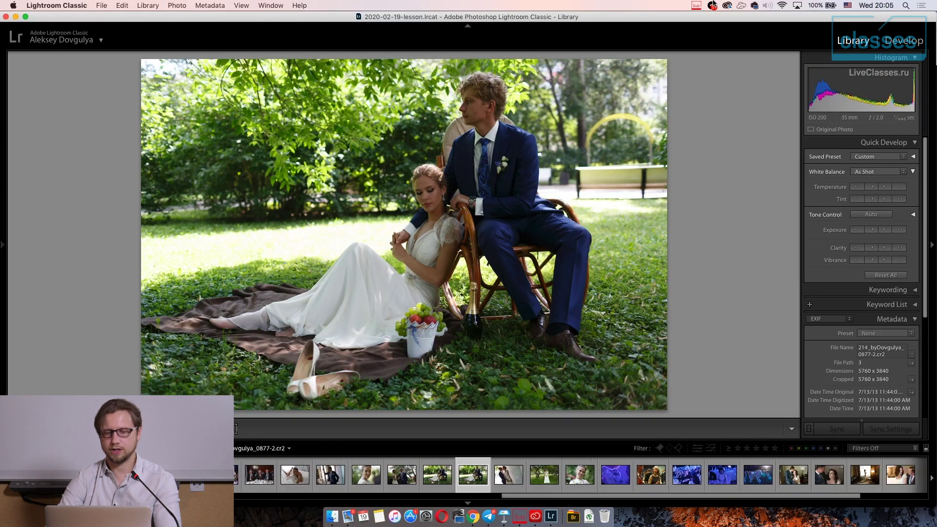
key(Right)
key(Right)
key(Right)
key(Right)
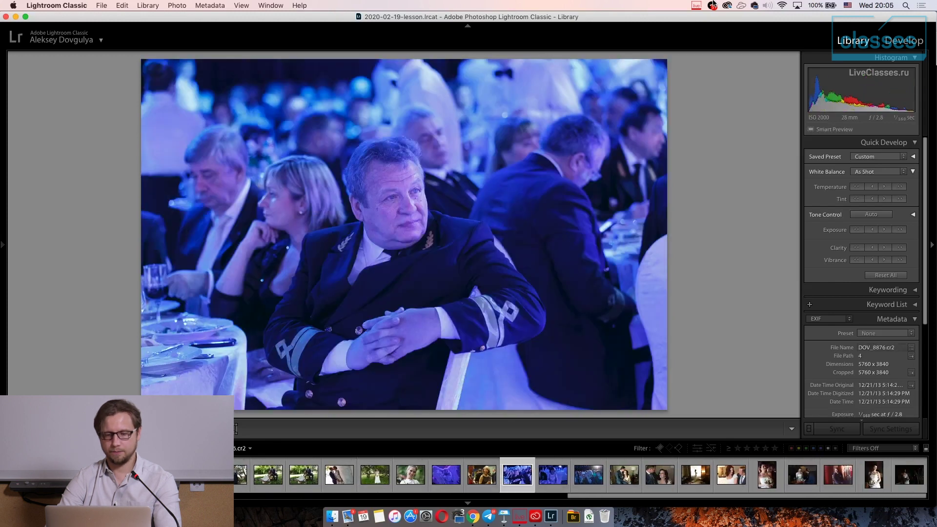
key(Right)
key(6)
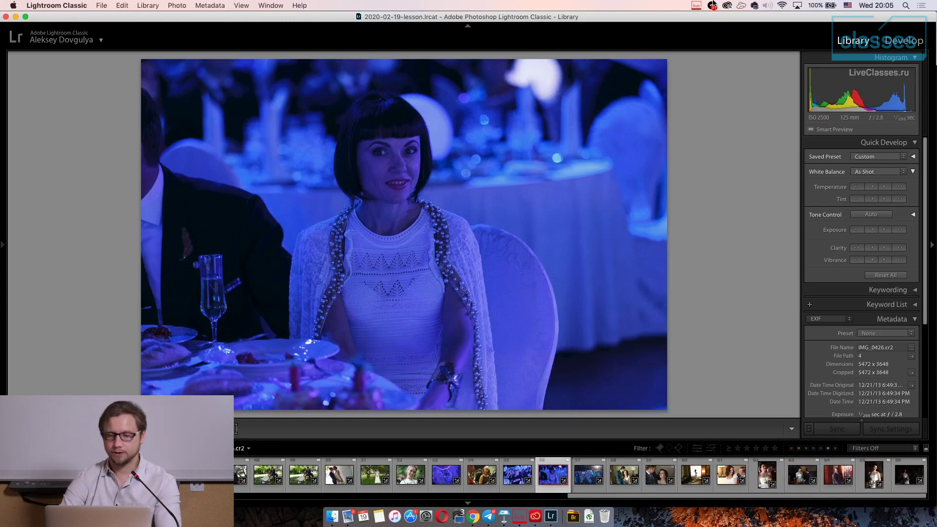
key(Right)
key(Right)
key(Right)
key(Right)
key(Right)
key(Right)
key(Right)
key(Right)
key(Right)
key(Right)
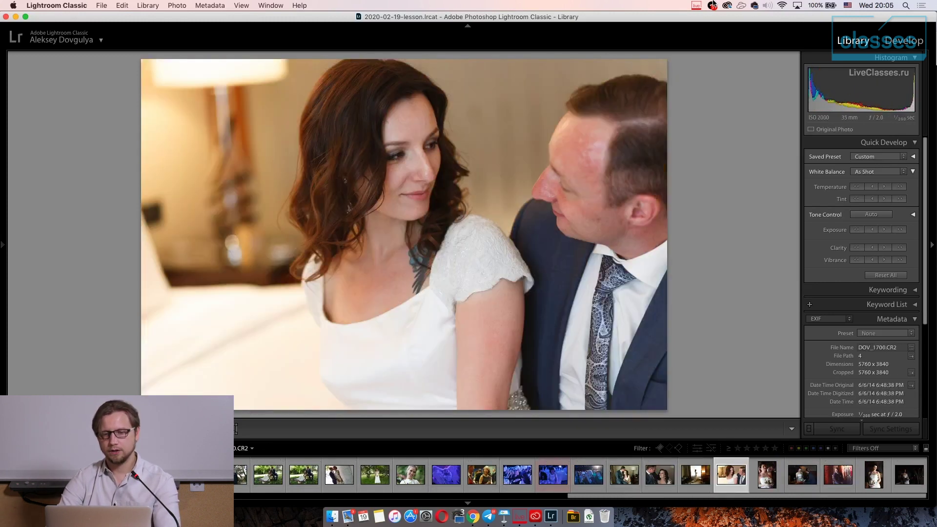
key(Left)
key(Left)
key(Left)
key(Left)
key(Left)
key(Left)
key(Left)
key(Left)
key(Left)
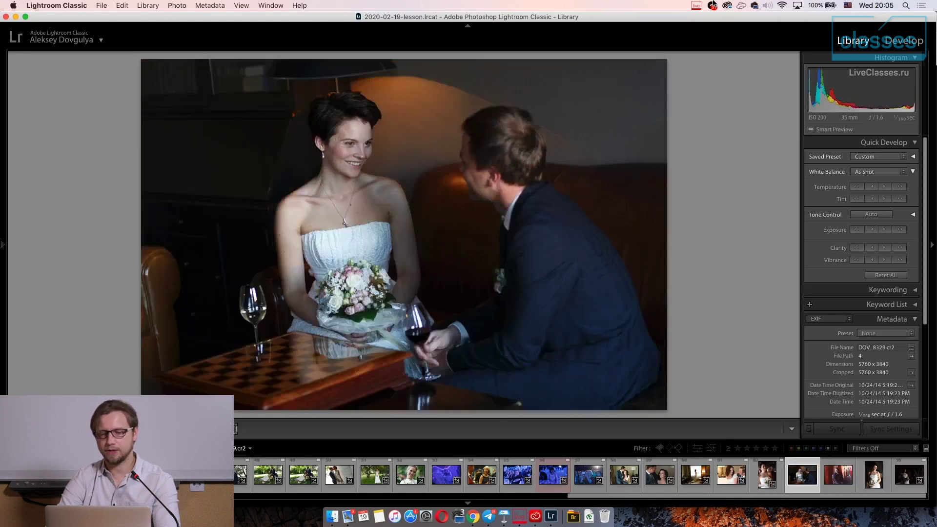
key(Left)
key(Left)
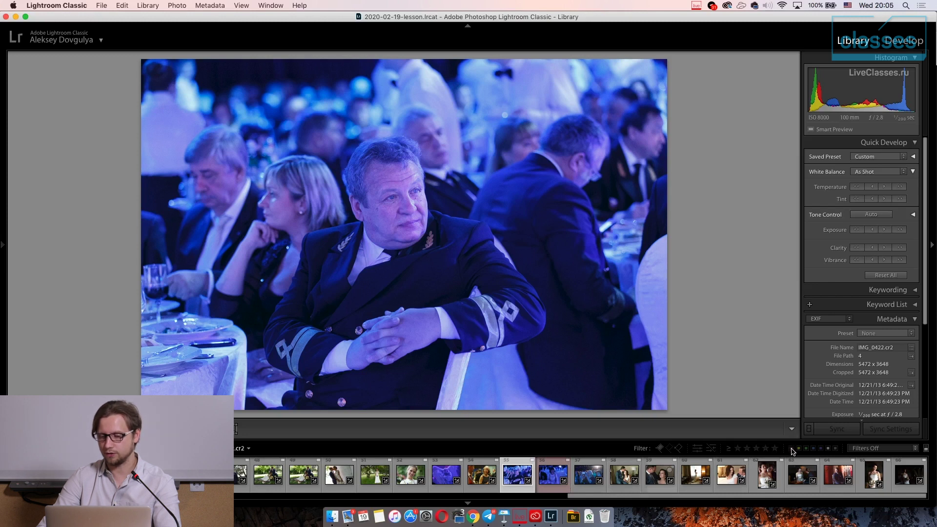
Filter the filmstrip to the 9 red-labelled photos and view palm-tree shot 1_DAY-5171.cr2.
click(792, 448)
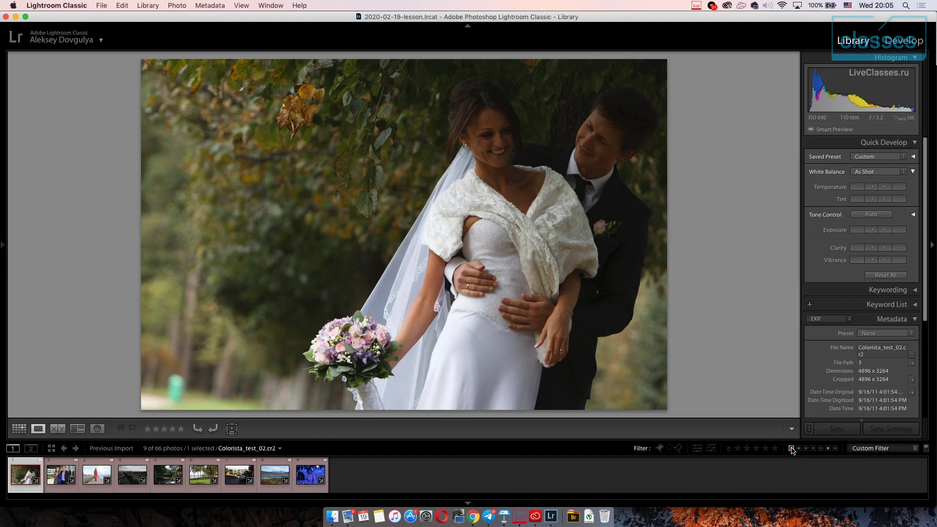
click(792, 448)
click(791, 449)
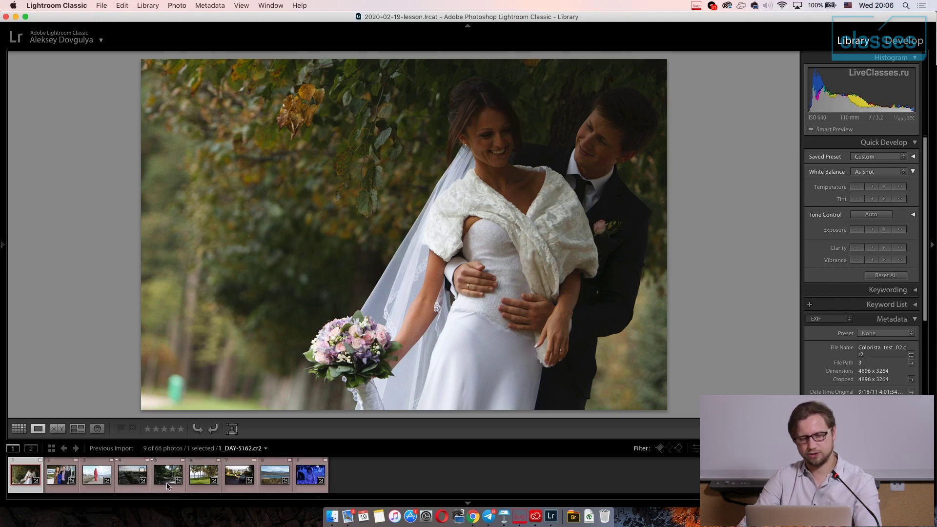
click(196, 481)
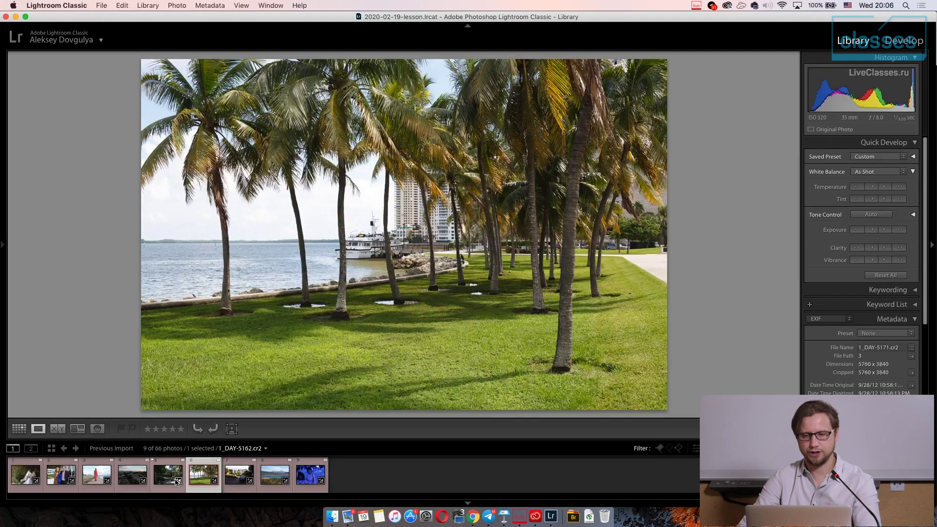
In Develop, remove the tropical garden photo from the red-labelled set.
click(184, 470)
key(d)
click(201, 474)
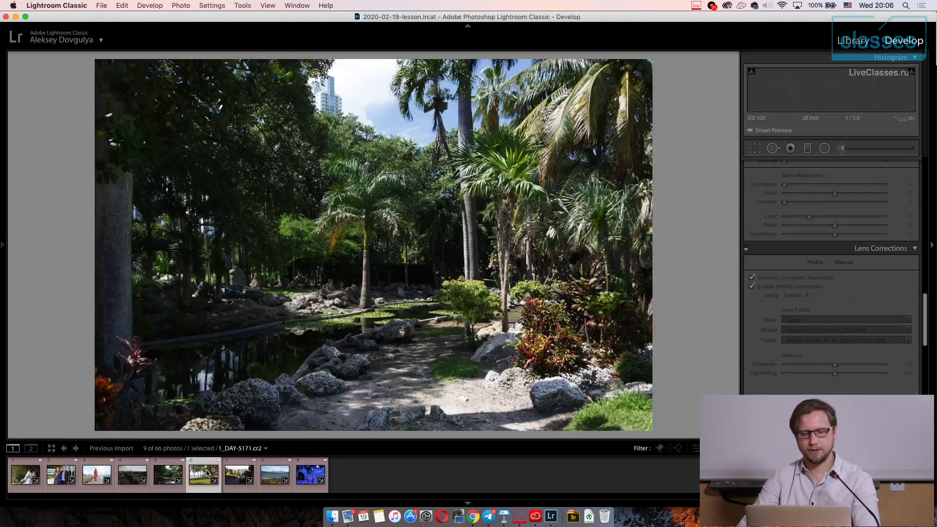
click(176, 478)
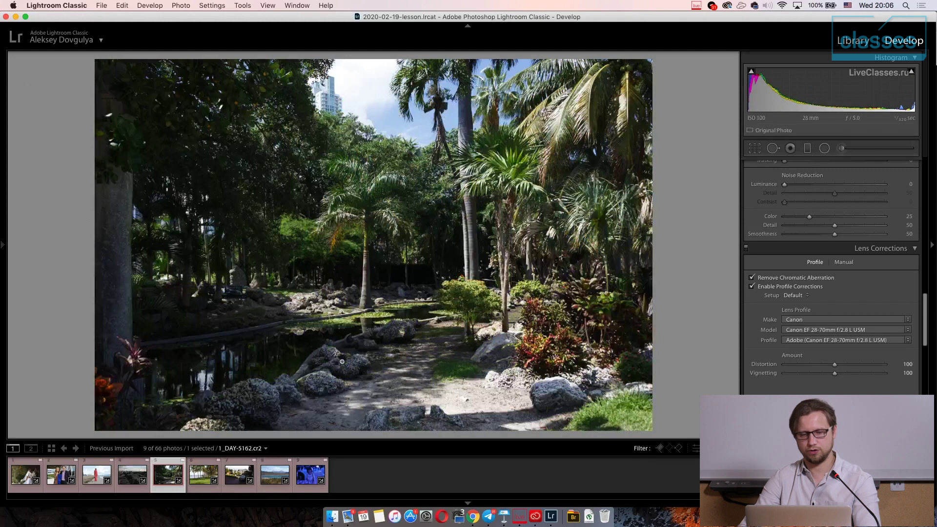
key(x)
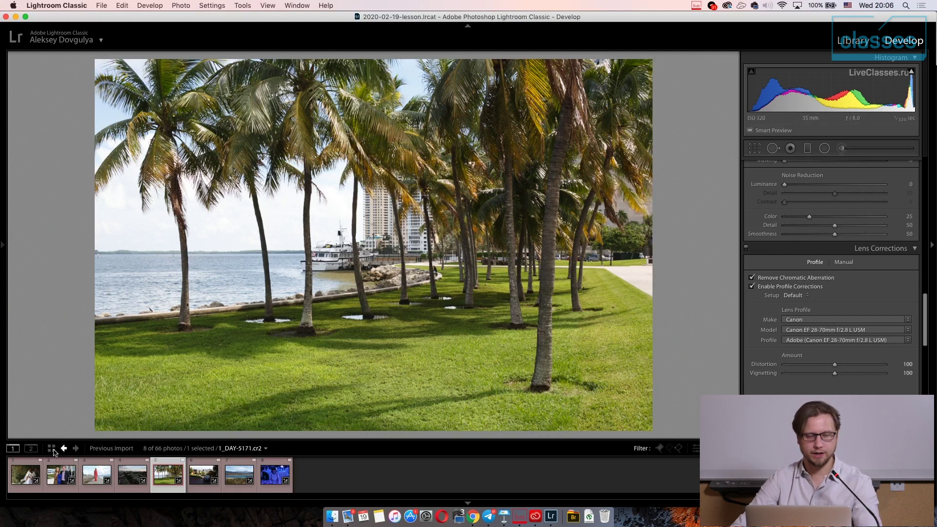
Select all eight remaining photos and compare them in Survey view.
click(21, 480)
key(super+a)
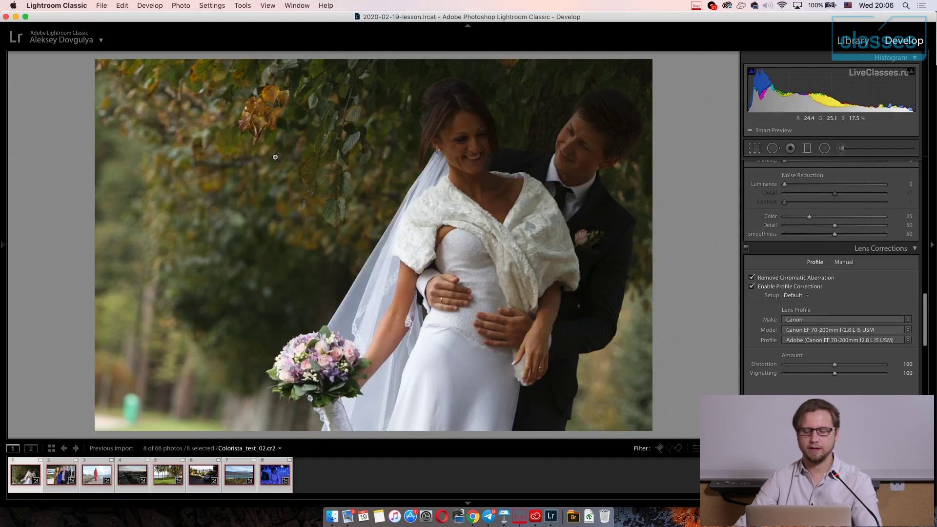
key(n)
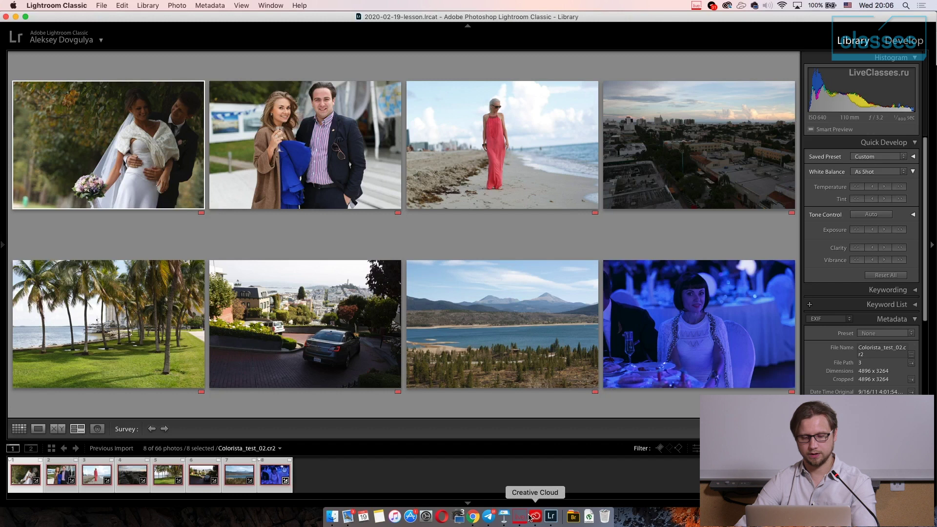
Move from Loupe through Develop and Survey to show the eight red-labelled photos in Grid view.
key(e)
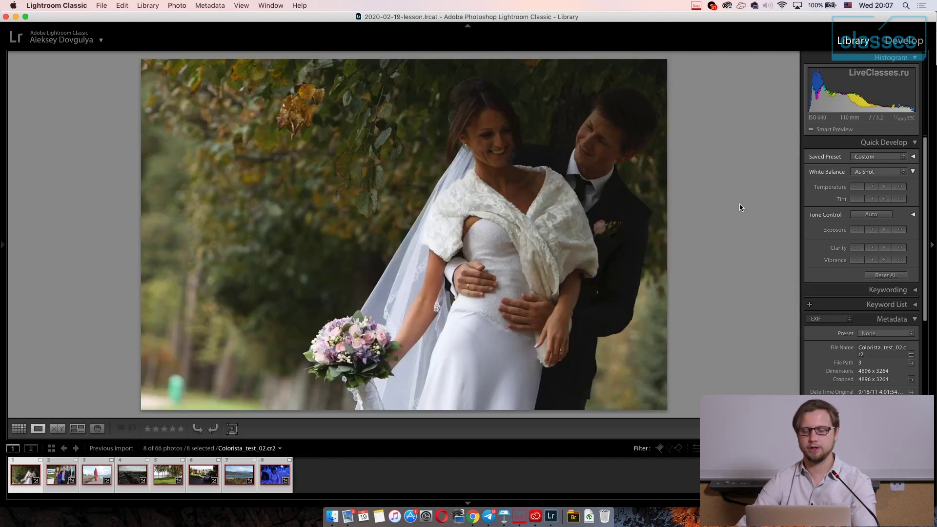
key(d)
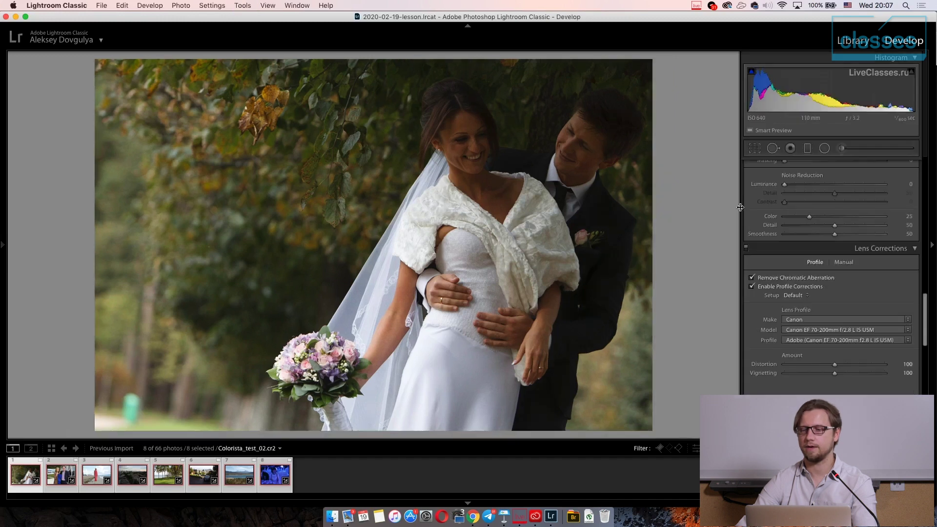
click(864, 43)
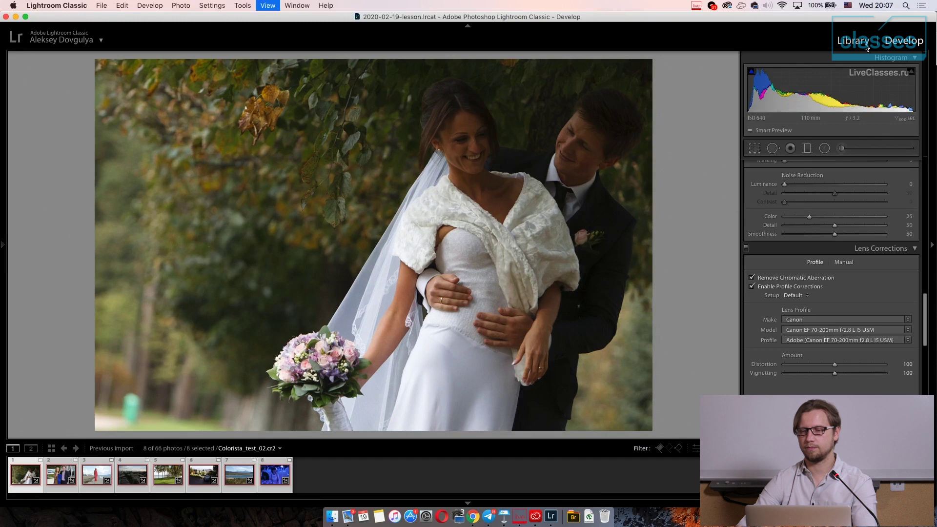
key(n)
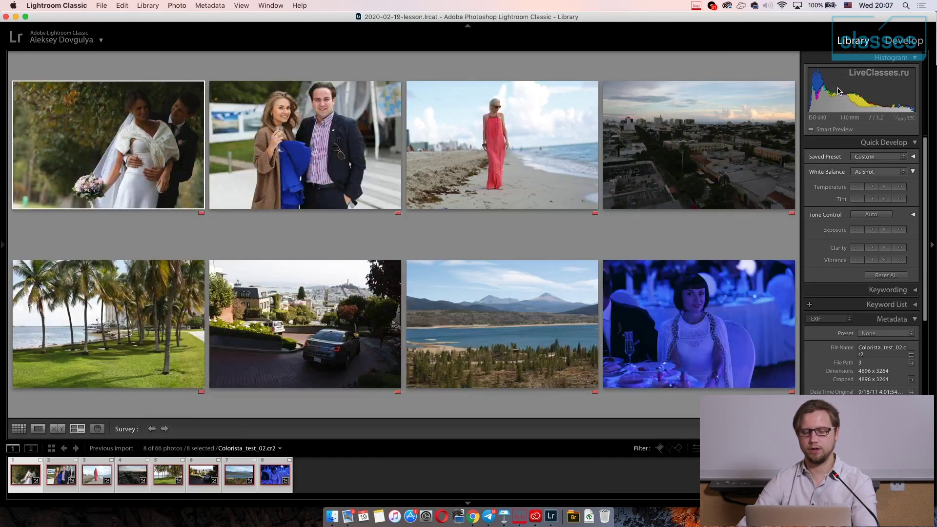
key(g)
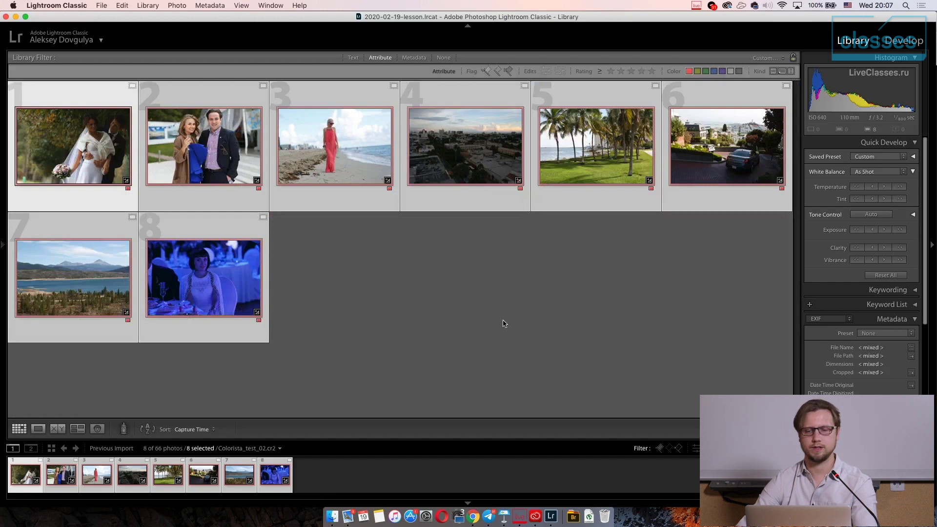
Deselect all photos and turn off the red-label filter so all 66 photos show.
click(436, 365)
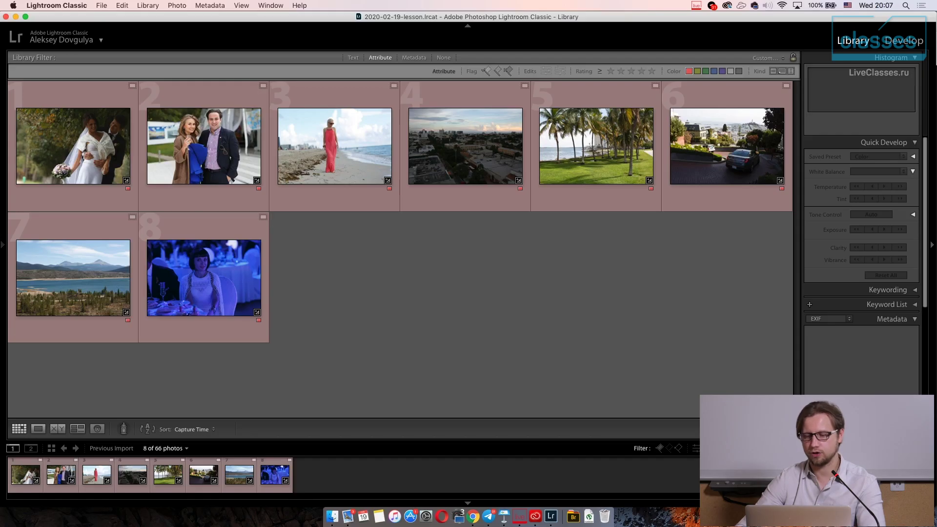
key(super+l)
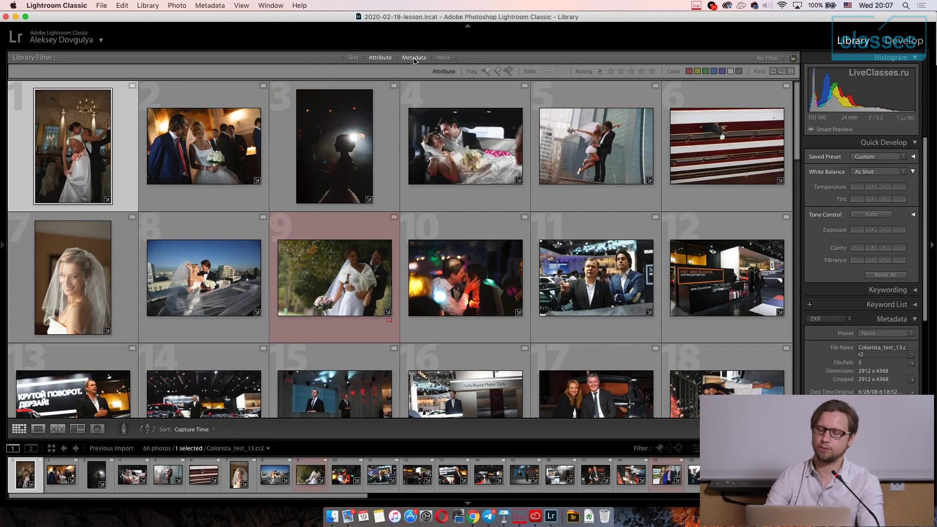
key(backslash)
key(backslash)
key(backslash)
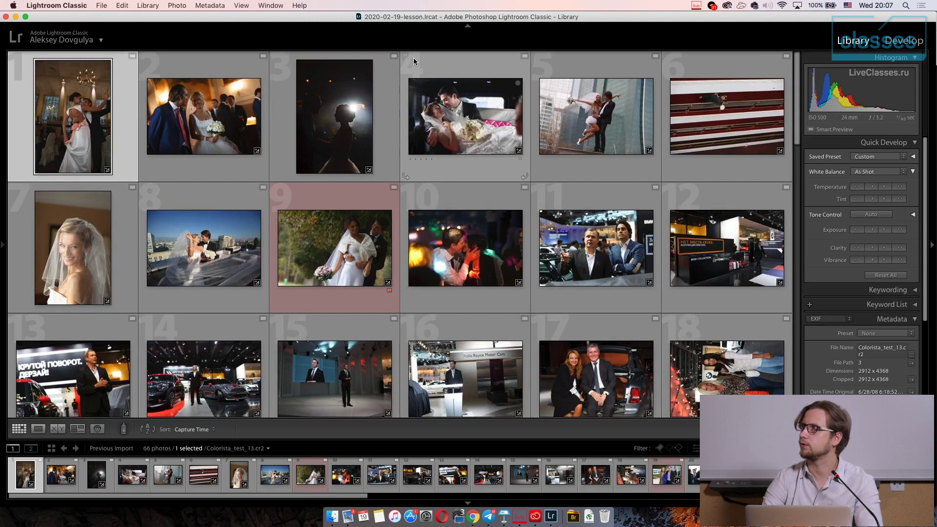
key(backslash)
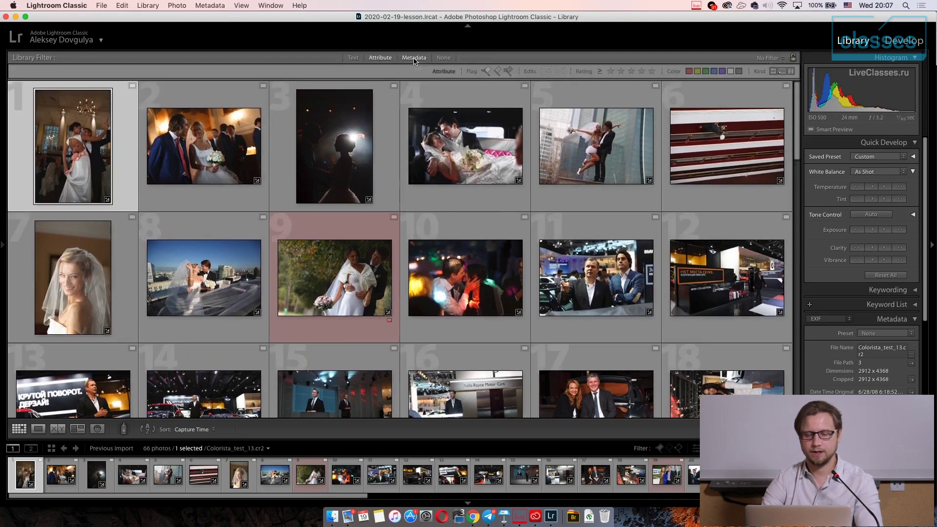
key(backslash)
key(backslash)
key(backslash)
key(backslash)
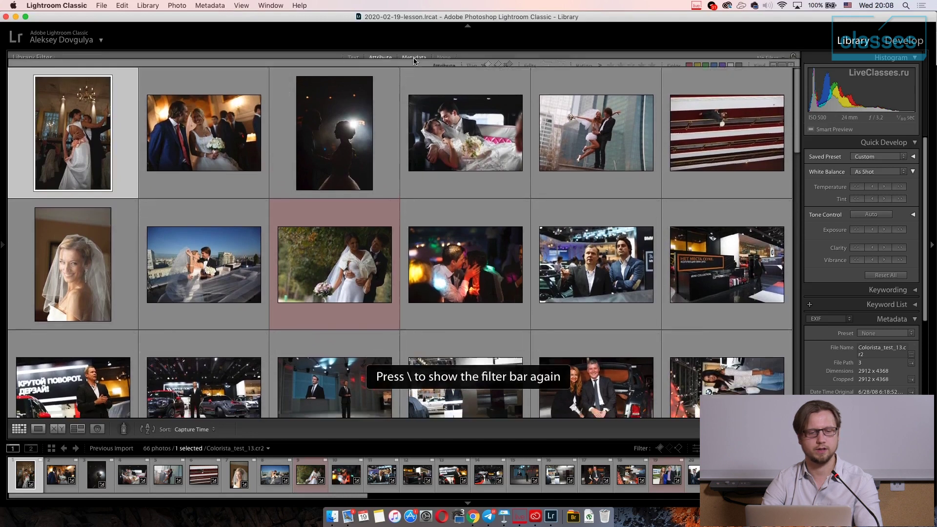
key(backslash)
key(backslash)
key(backslash)
key(backslash)
key(backslash)
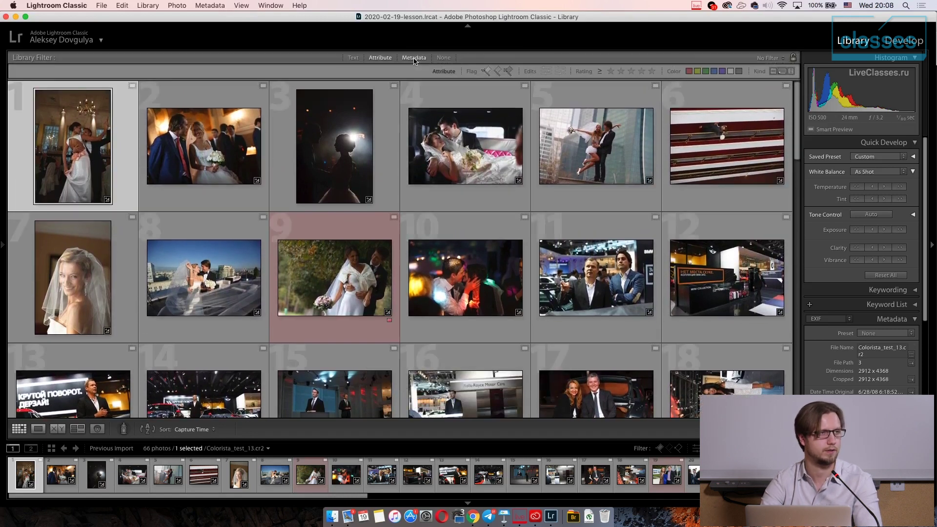
key(backslash)
key(backslash)
key(backslash)
key(backslash)
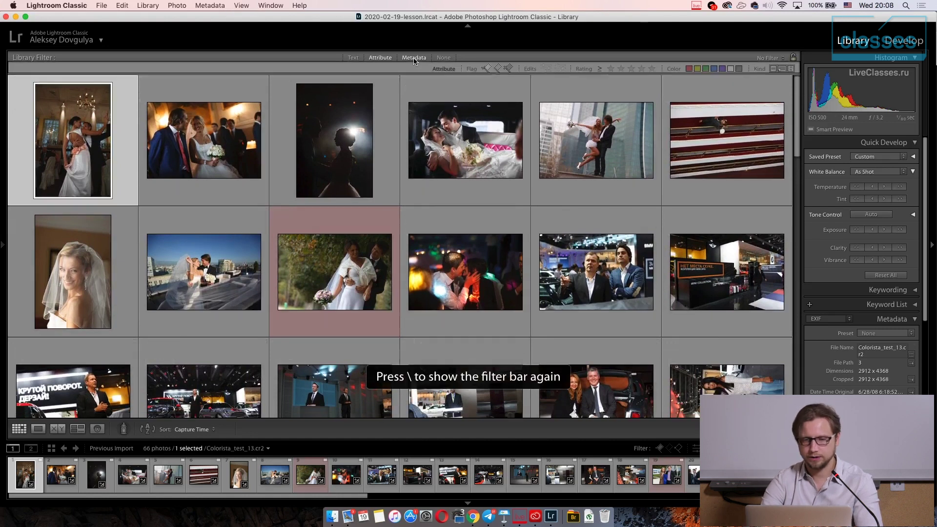
key(backslash)
key(backslash)
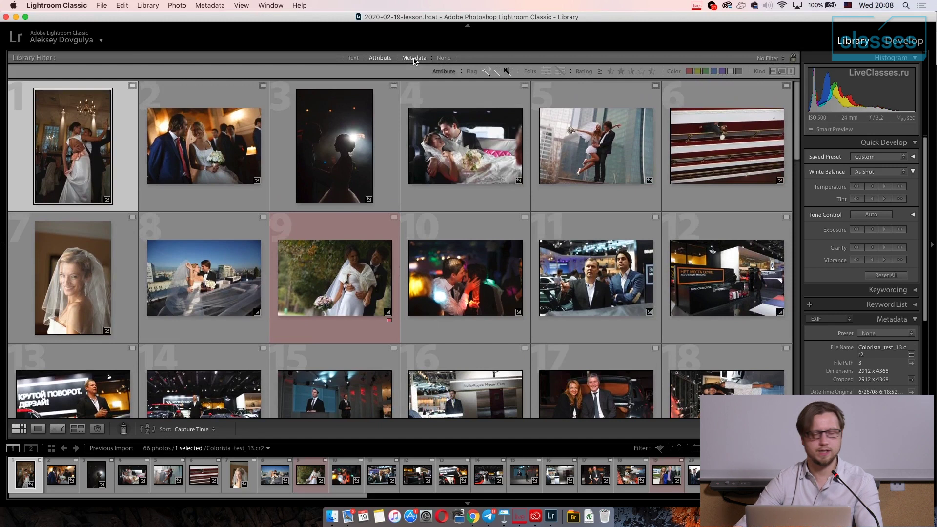
Show the Metadata filter columns (Date, Camera, Lens, Label) and view the Camera column's attribute choices.
click(413, 58)
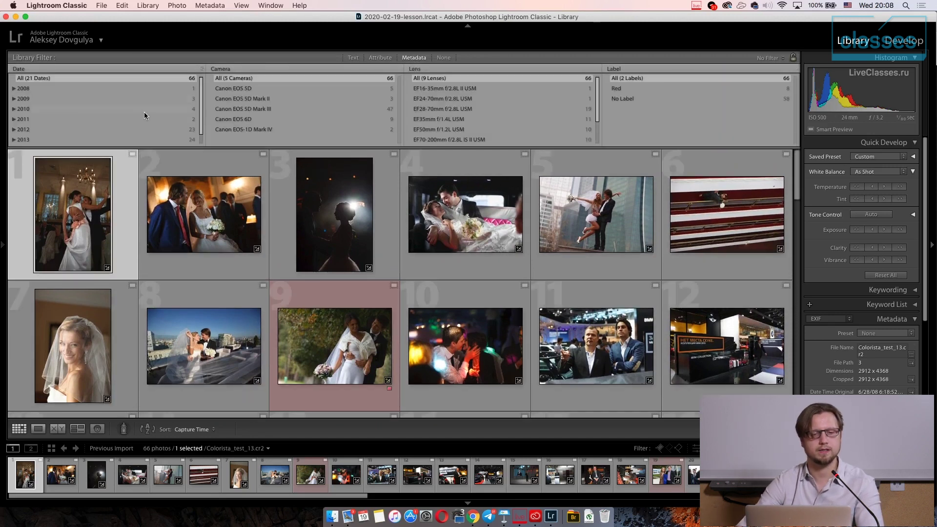
scroll(139, 111, down, 1)
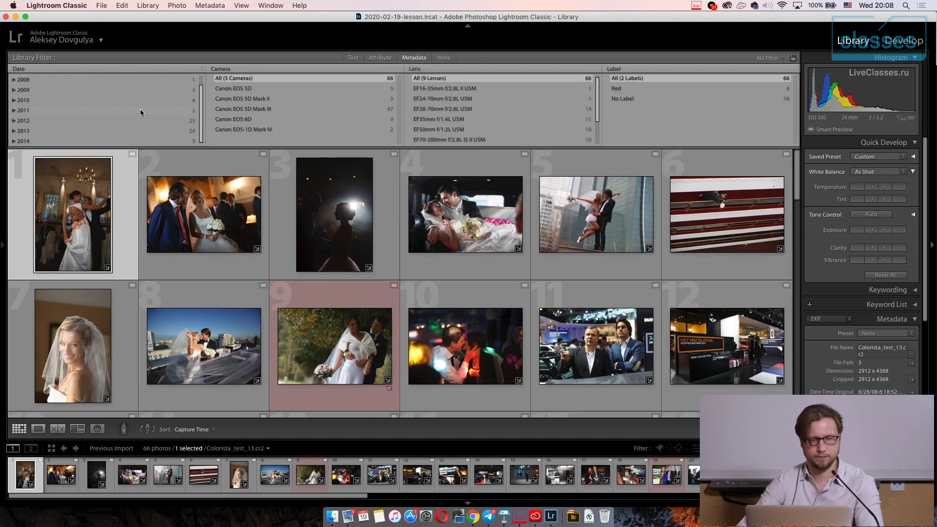
scroll(139, 109, up, 1)
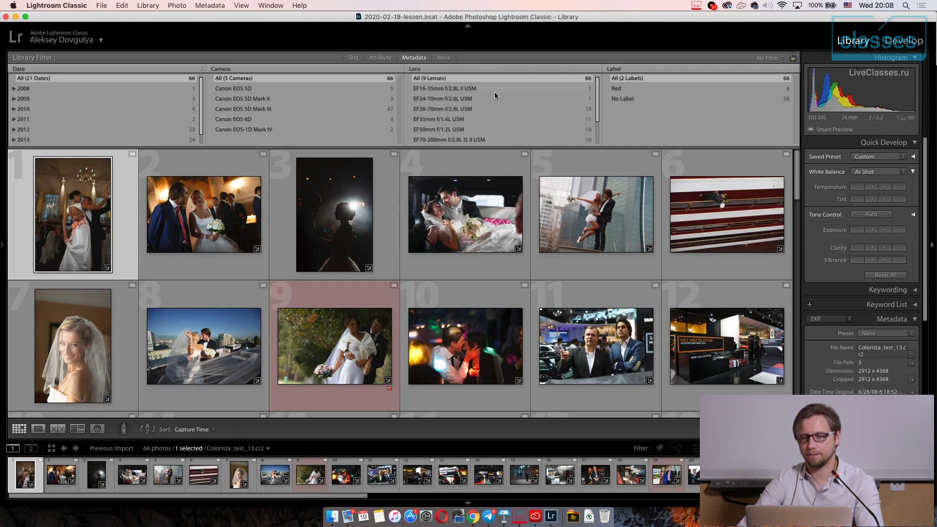
click(412, 58)
click(413, 58)
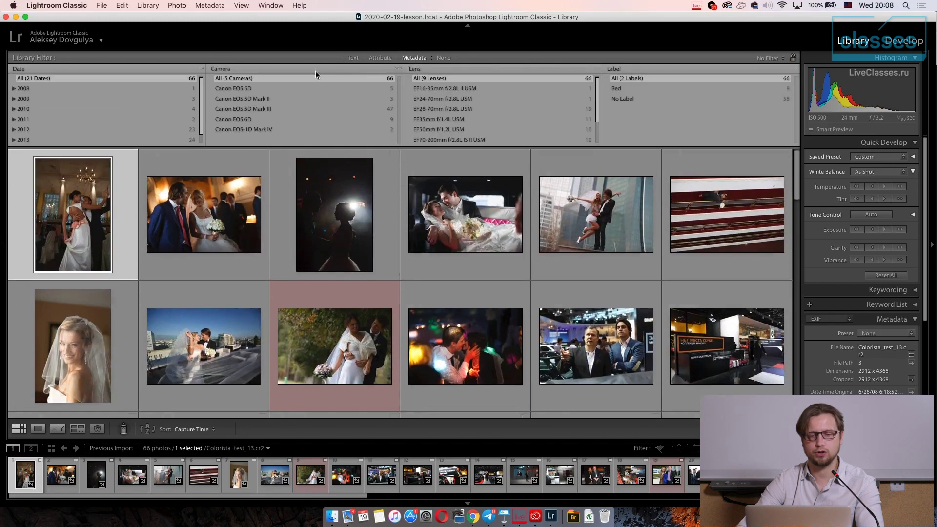
click(319, 71)
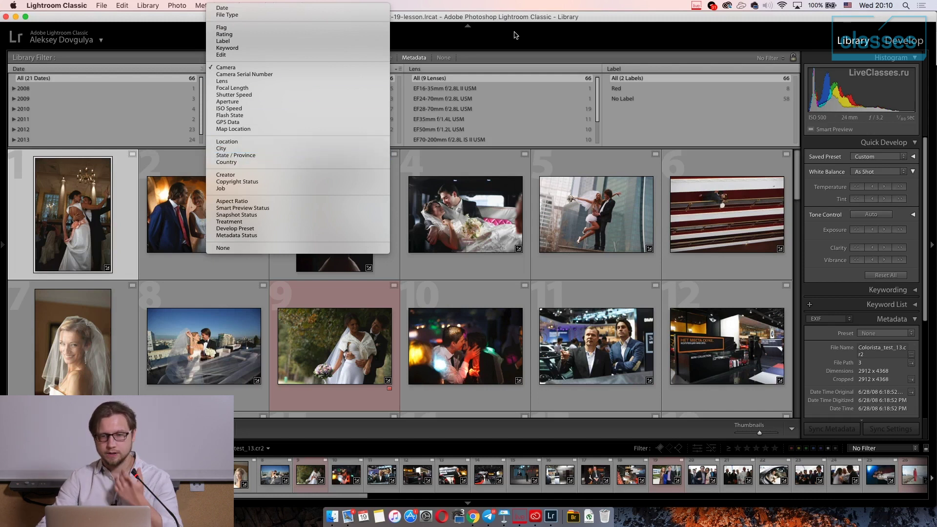
Keep Camera as the column attribute and browse the Lens, Label and Camera attribute menus.
click(522, 46)
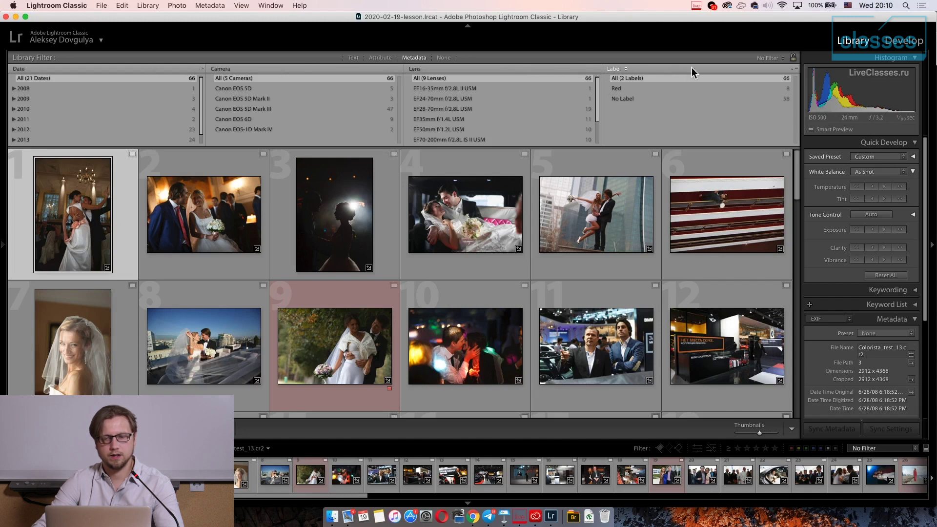
click(466, 70)
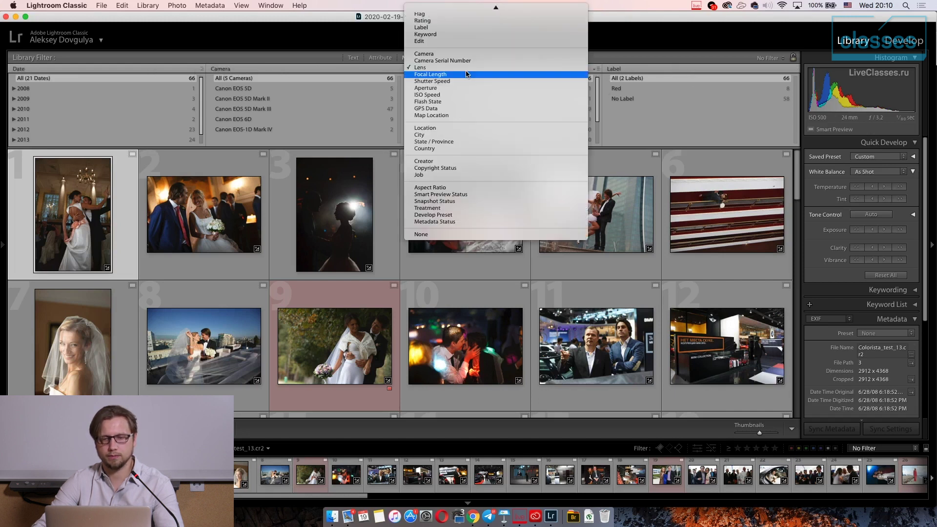
click(679, 71)
click(616, 70)
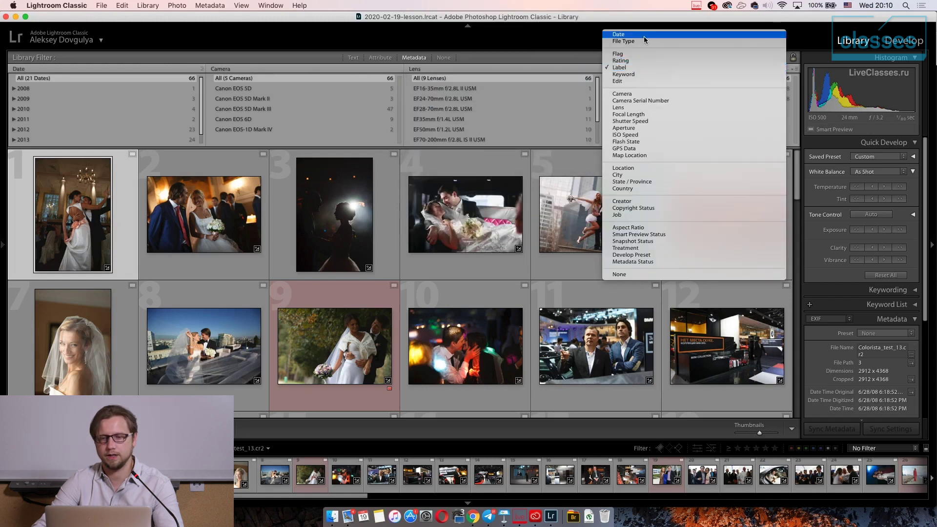
click(490, 66)
click(490, 71)
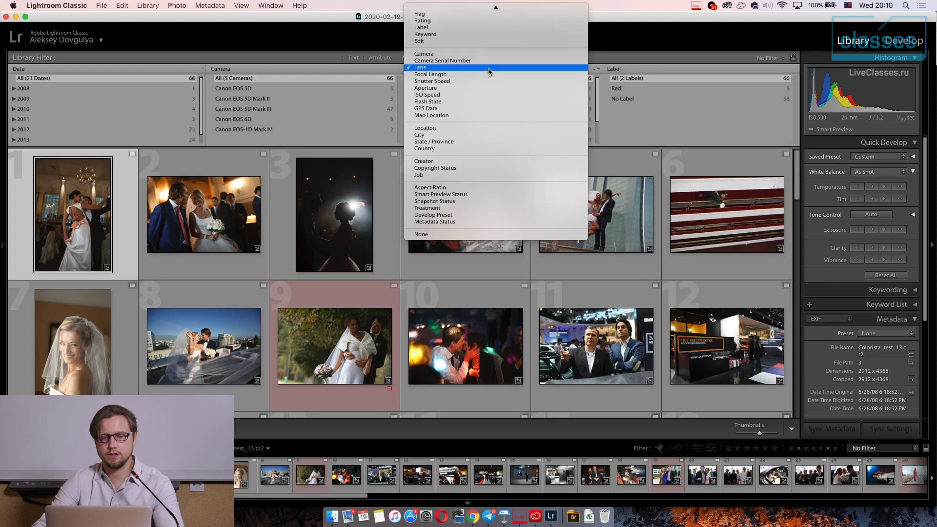
click(257, 69)
click(256, 71)
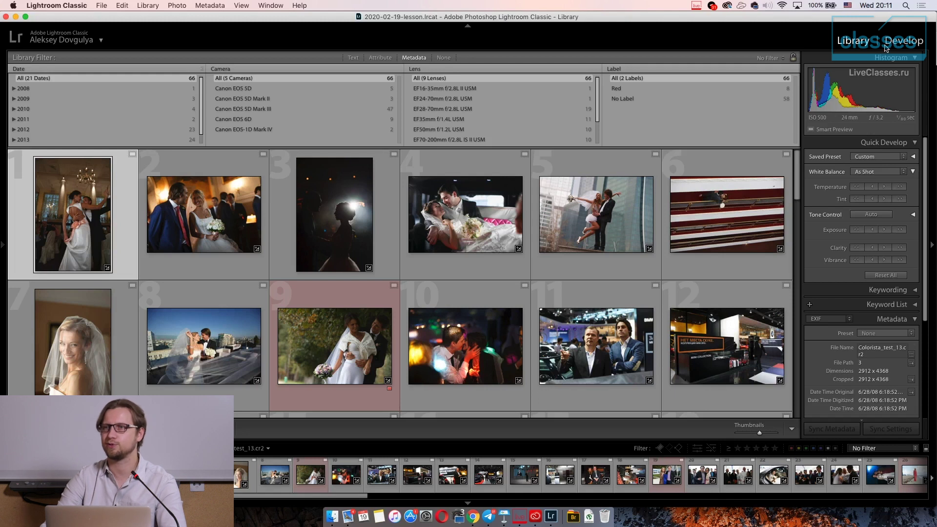
Show the list of all available modules from the module picker.
right_click(862, 43)
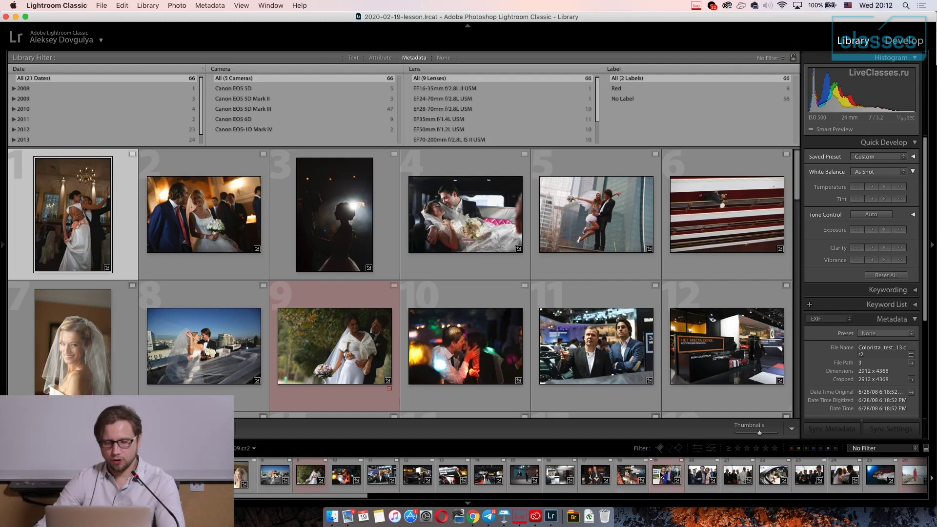
Select photo 9, the bride and groom under autumn trees, and view it large in Loupe.
click(318, 490)
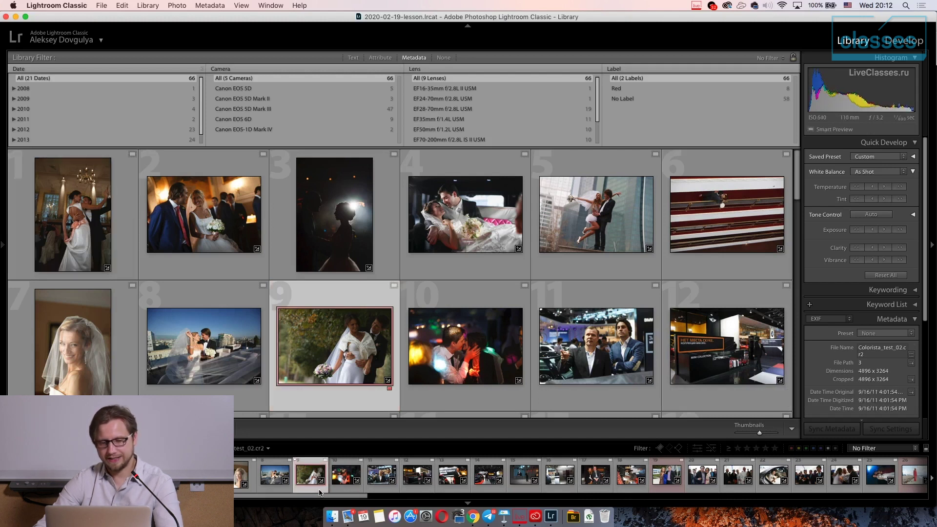
double_click(321, 491)
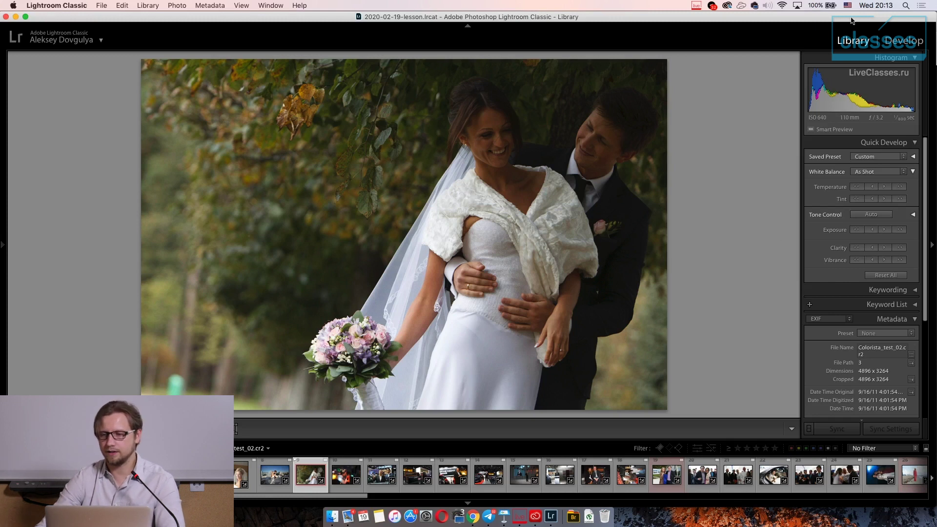
In Develop, try brightening test_02.cr2, then darkening it to Exposure -0.55, and reset to 0.00.
click(896, 43)
scroll(865, 277, down, 5)
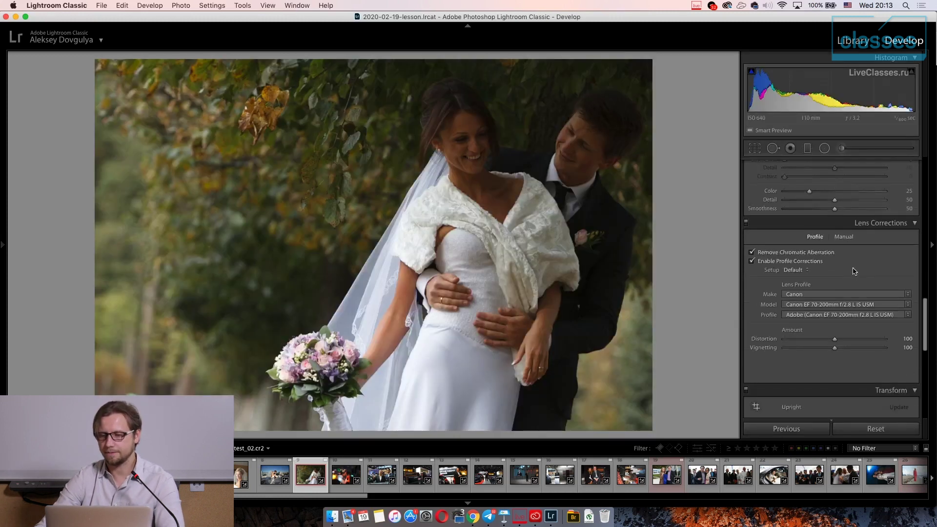
scroll(865, 277, up, 10)
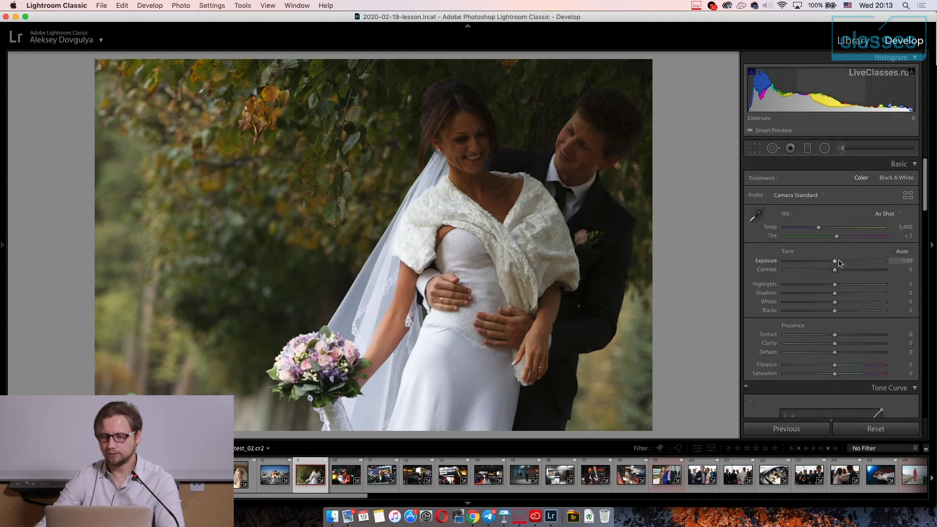
drag(834, 261, 846, 260)
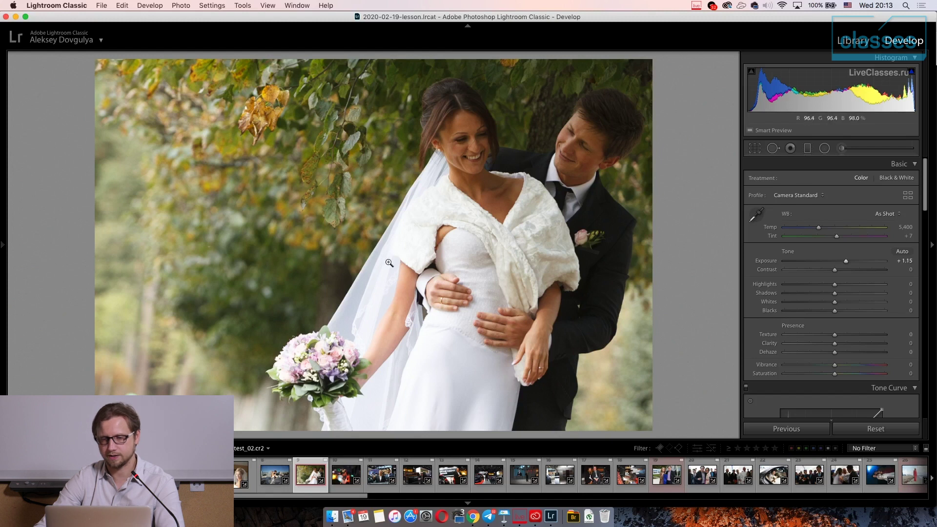
drag(848, 264, 835, 265)
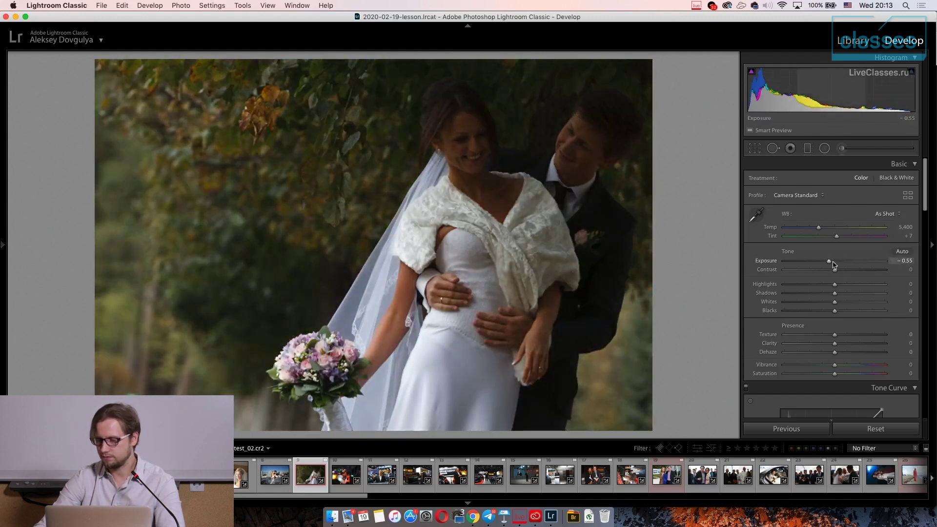
double_click(834, 263)
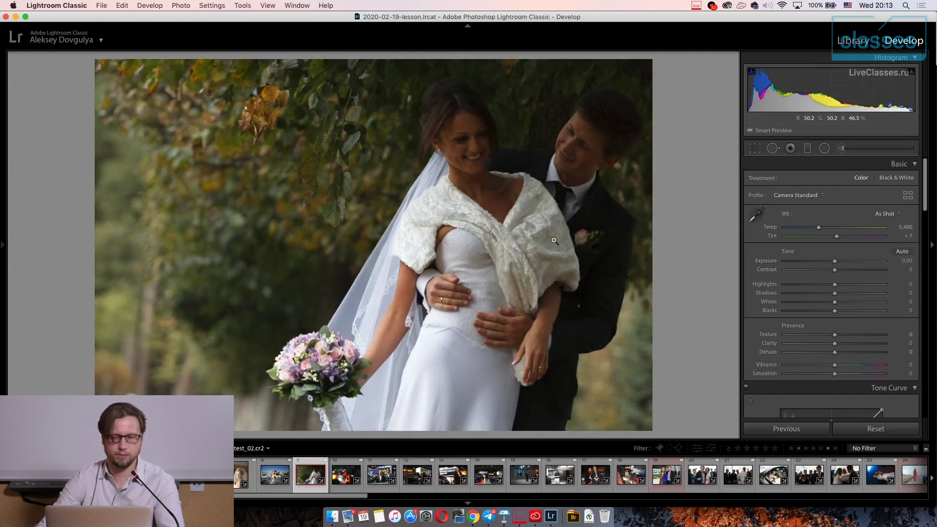
Try Exposure at +1.55 and +0.50, reset, then raise Exposure to +1.20.
click(848, 262)
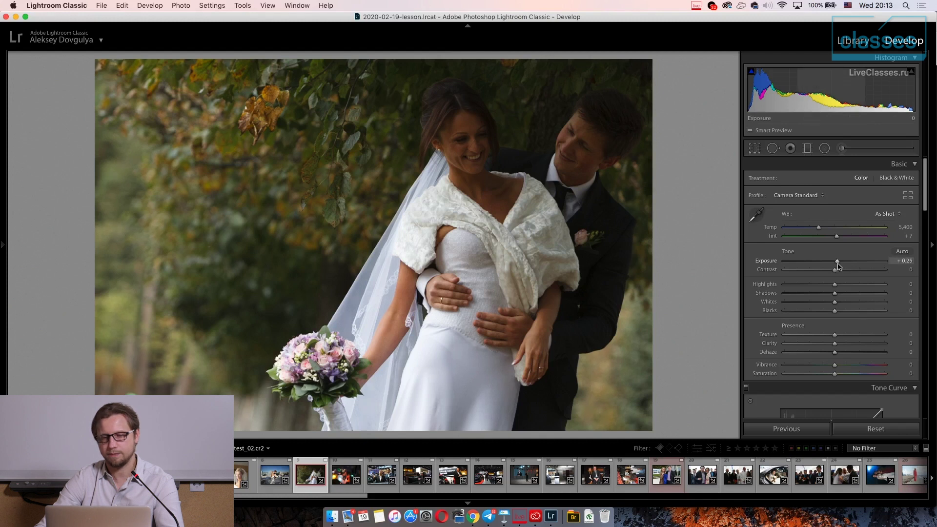
drag(850, 265, 840, 267)
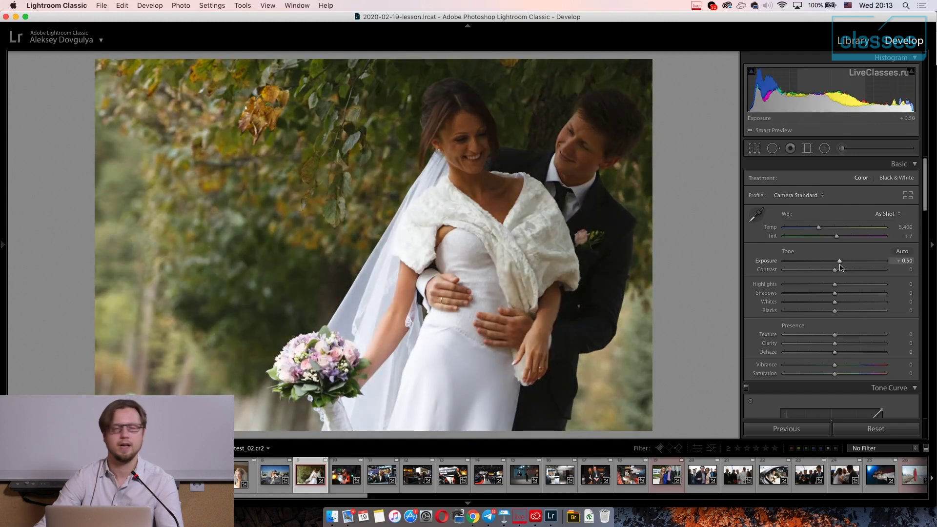
double_click(843, 263)
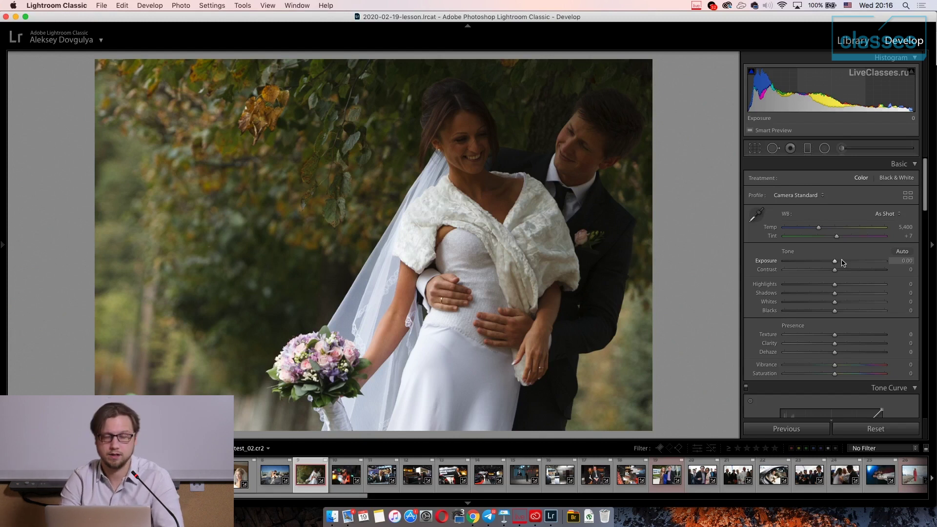
drag(835, 262, 849, 262)
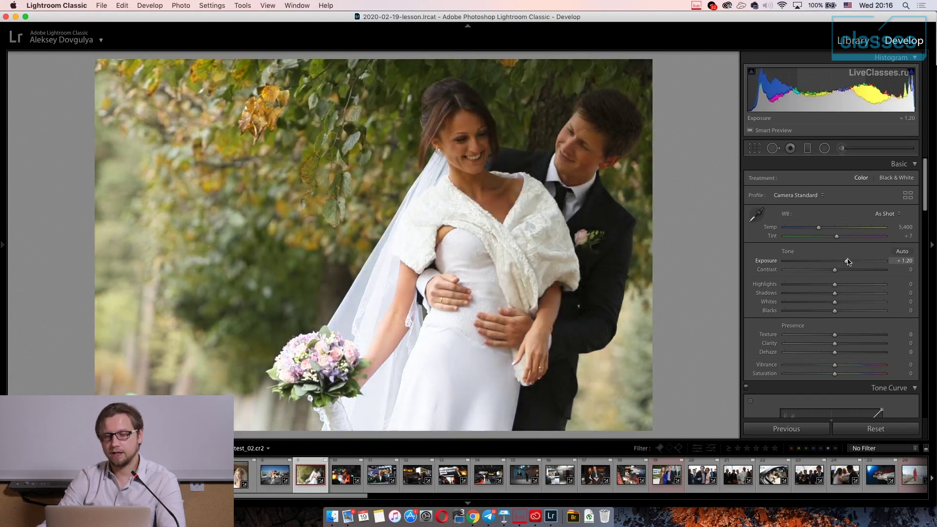
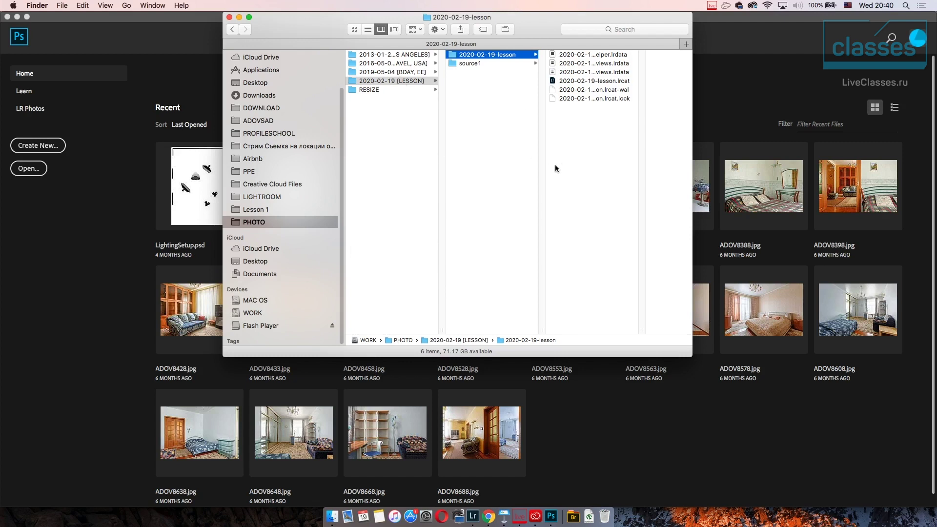
Open 1_DAY-1009.cr2 from source1/3 in Camera Raw and dismiss the welcome message.
click(476, 63)
click(569, 55)
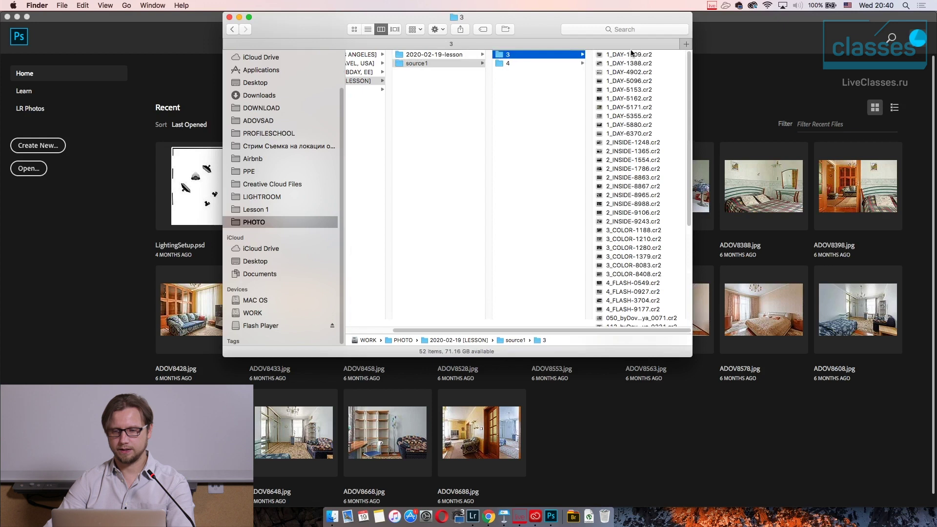
click(632, 54)
drag(528, 56, 693, 430)
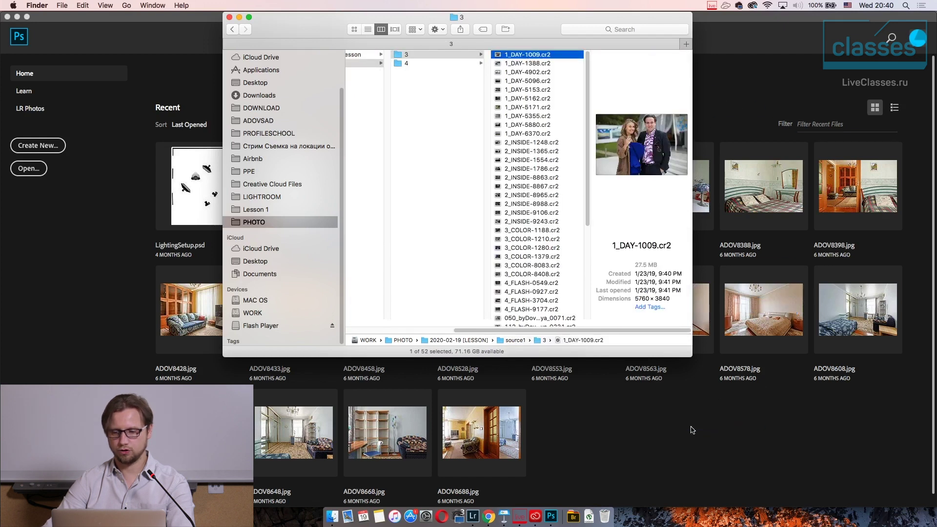
click(693, 430)
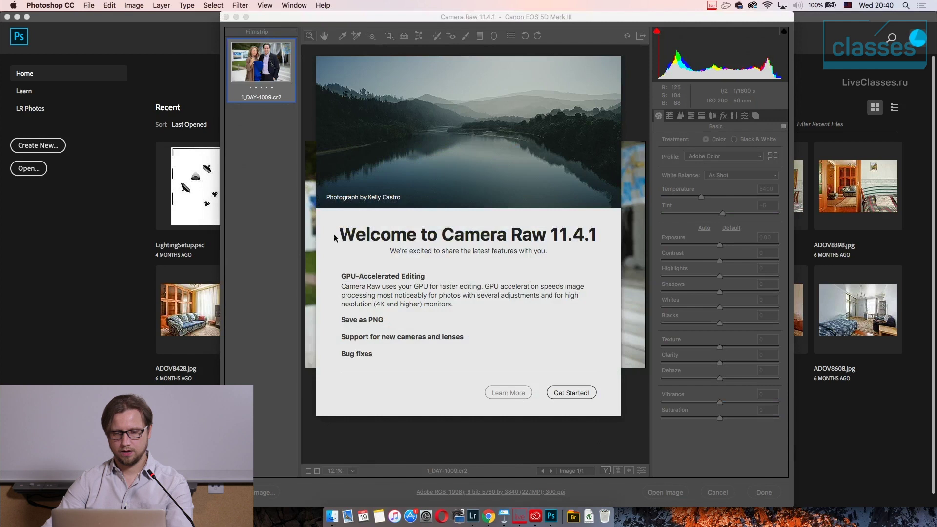
click(575, 394)
Apply Camera Matching > Standard from the profile browser to 1_DAY-1009.cr2.
drag(487, 13, 412, 5)
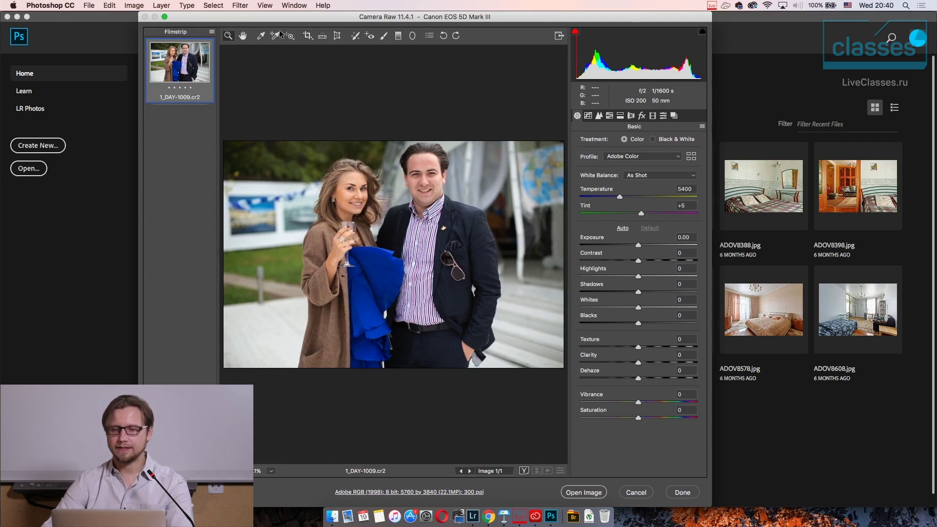
click(644, 157)
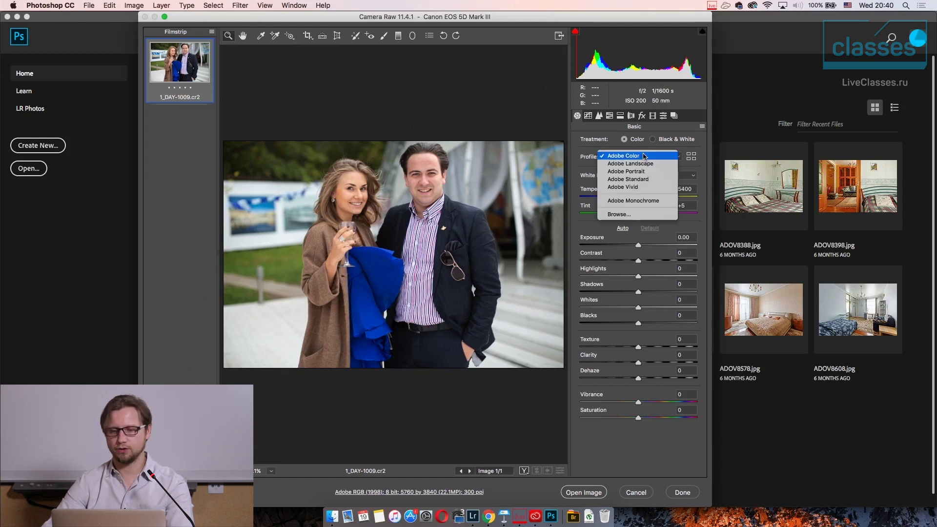
click(643, 215)
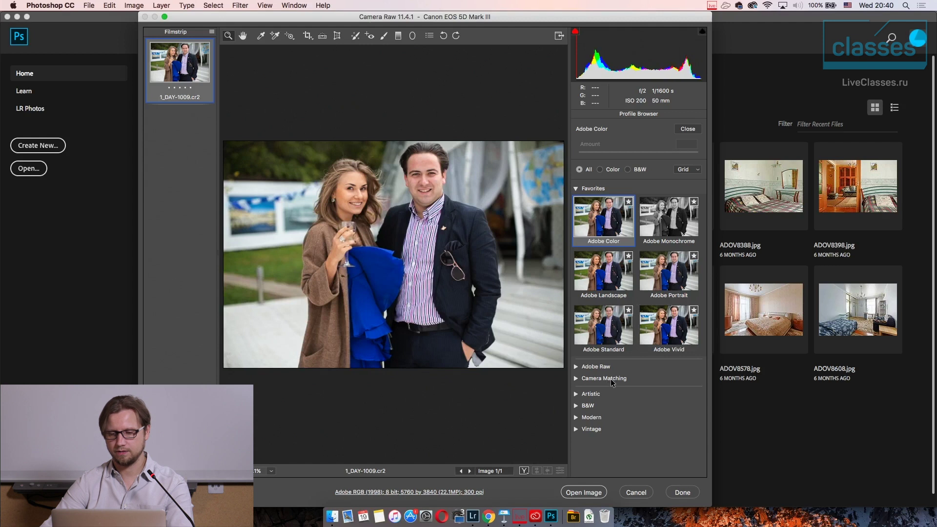
click(611, 379)
scroll(644, 423, down, 3)
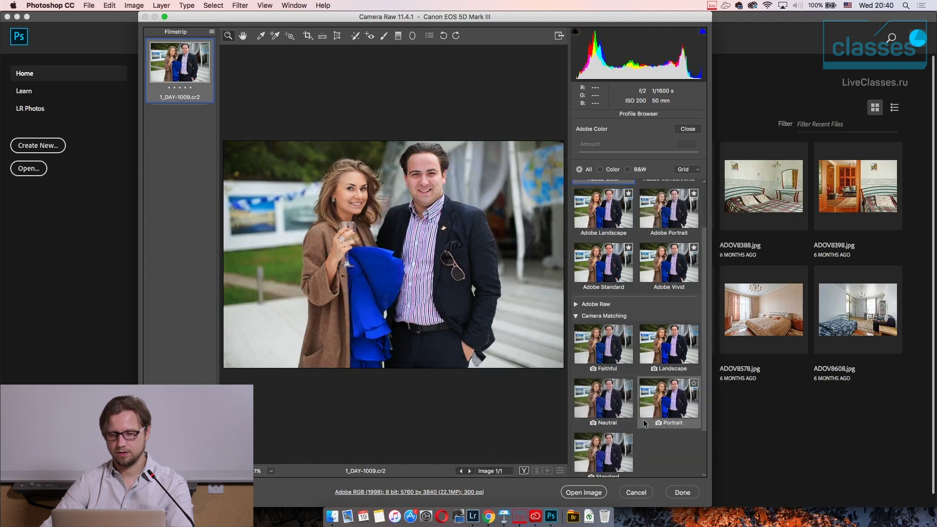
click(604, 452)
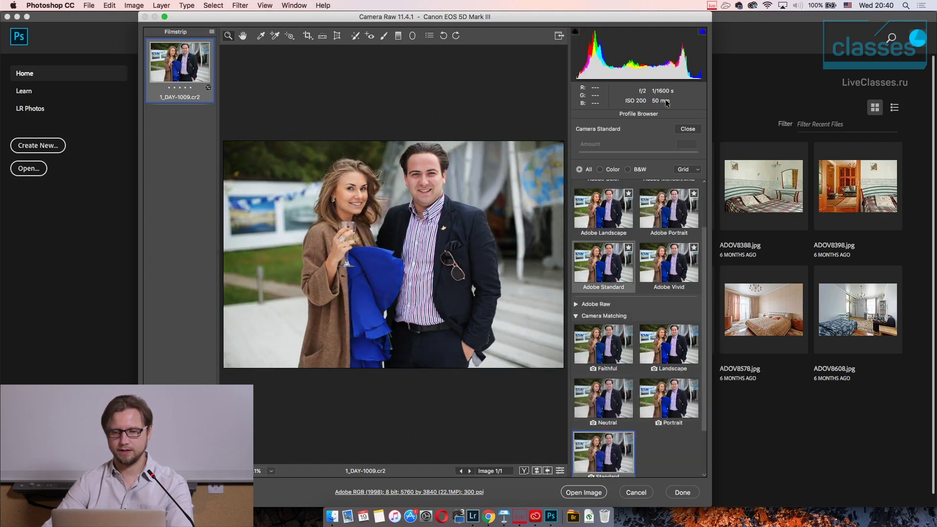
click(515, 103)
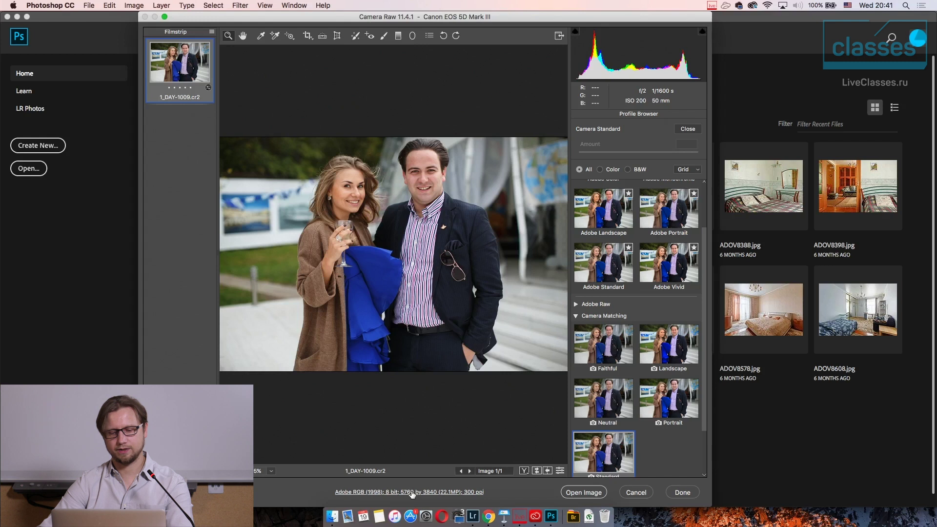
Open Workflow Options and expand the Space list, currently set to Adobe RGB (1998).
click(413, 493)
drag(473, 100, 439, 145)
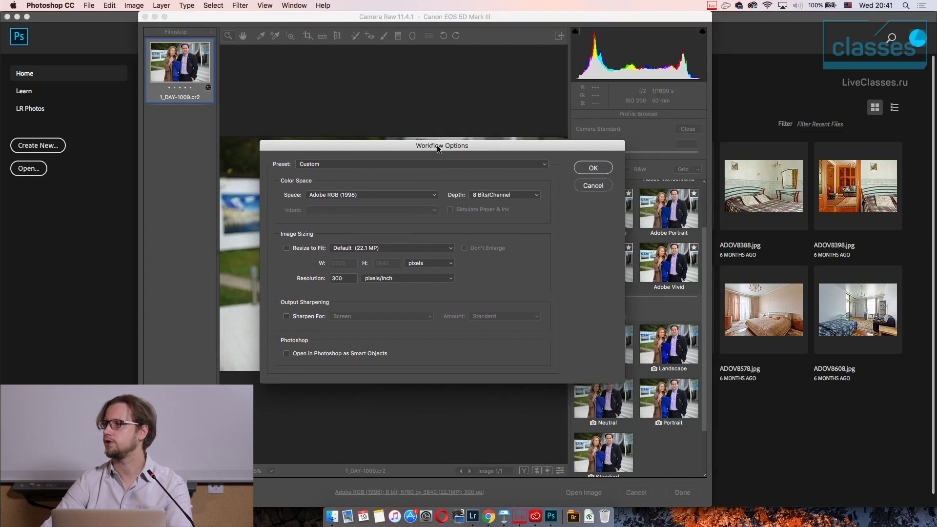
drag(438, 145, 382, 138)
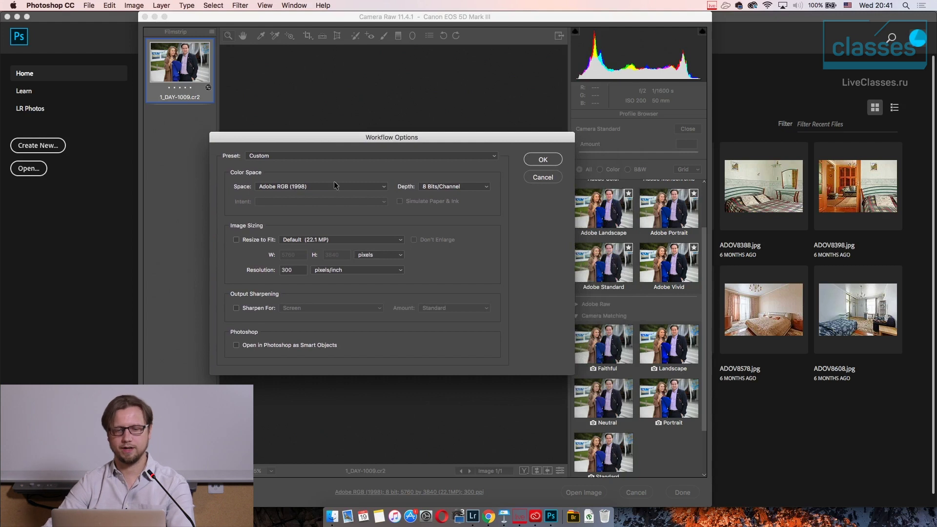
click(277, 188)
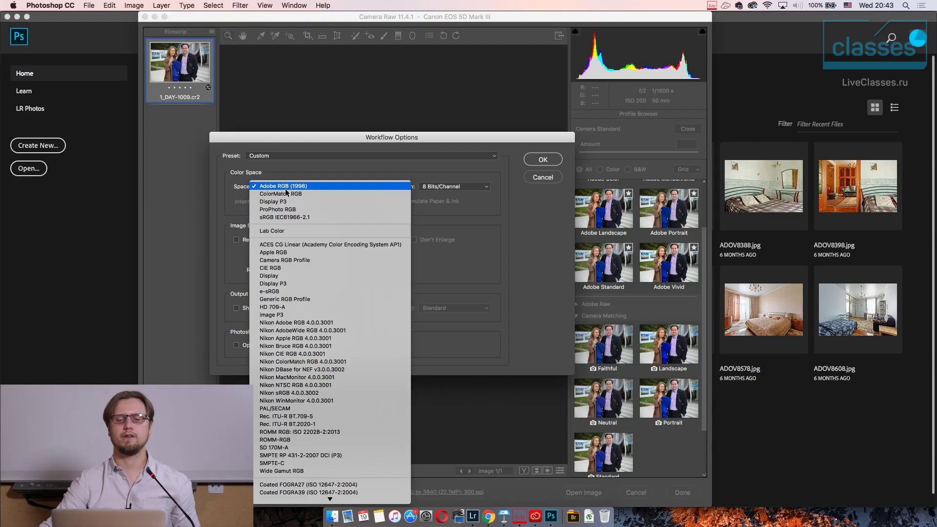
Set the Camera Raw output colour space to sRGB IEC61966-2.1.
click(292, 218)
mouse_move(406, 136)
mouse_down()
mouse_move(399, 112)
mouse_move(389, 134)
mouse_up()
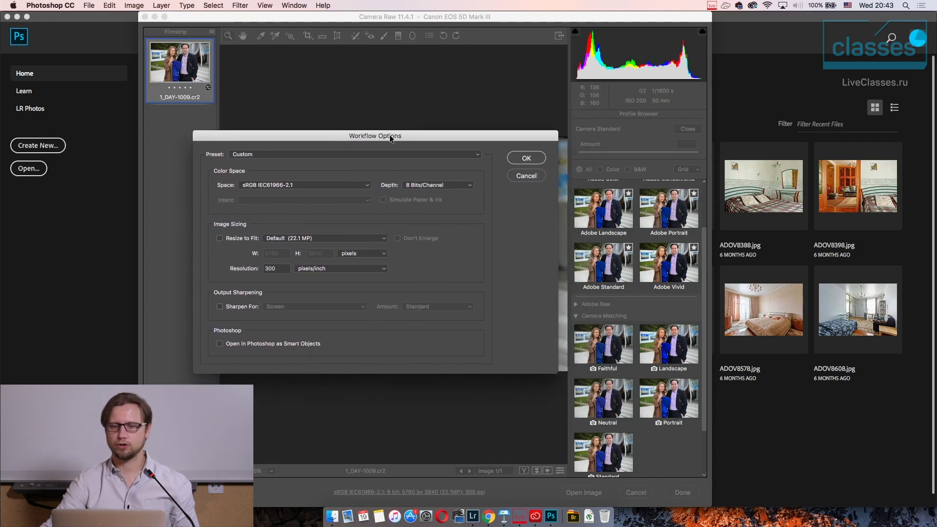
click(526, 157)
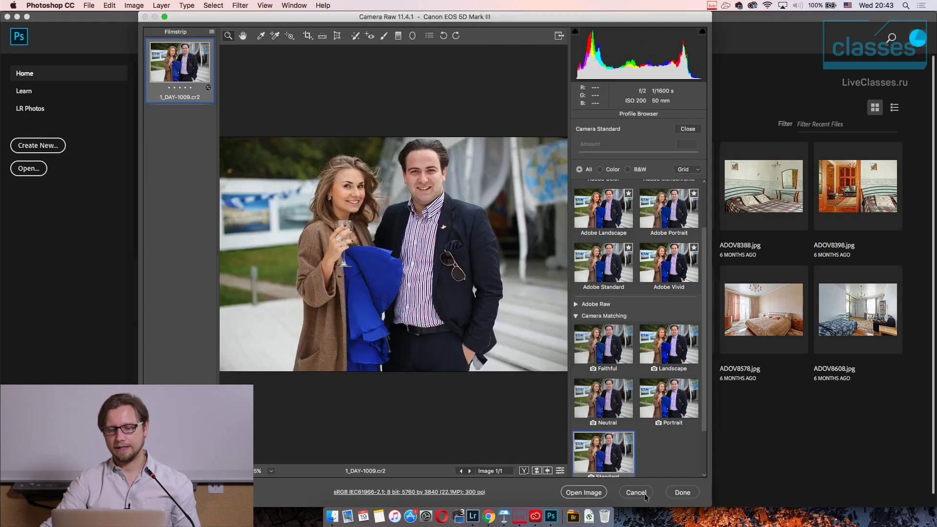
Open the processed couple photo in Photoshop as an 8 Bits/Channel document.
click(583, 492)
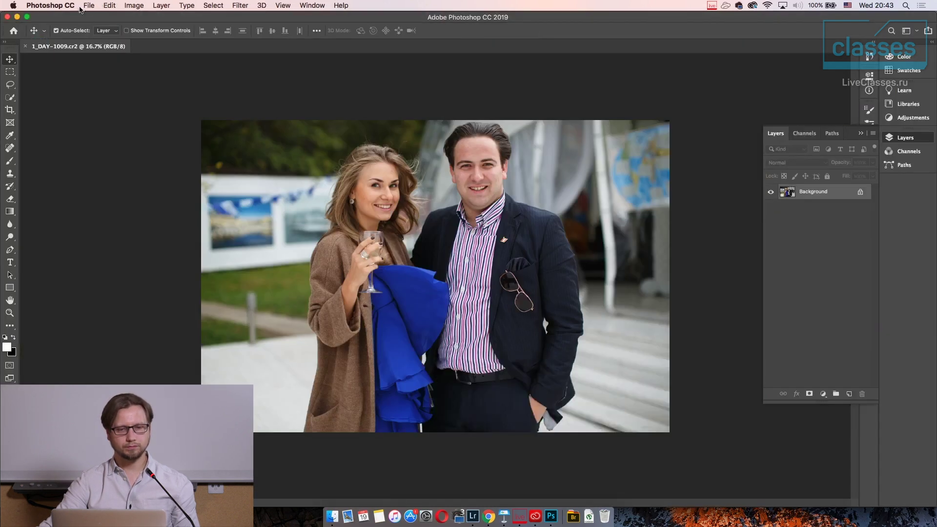
click(89, 6)
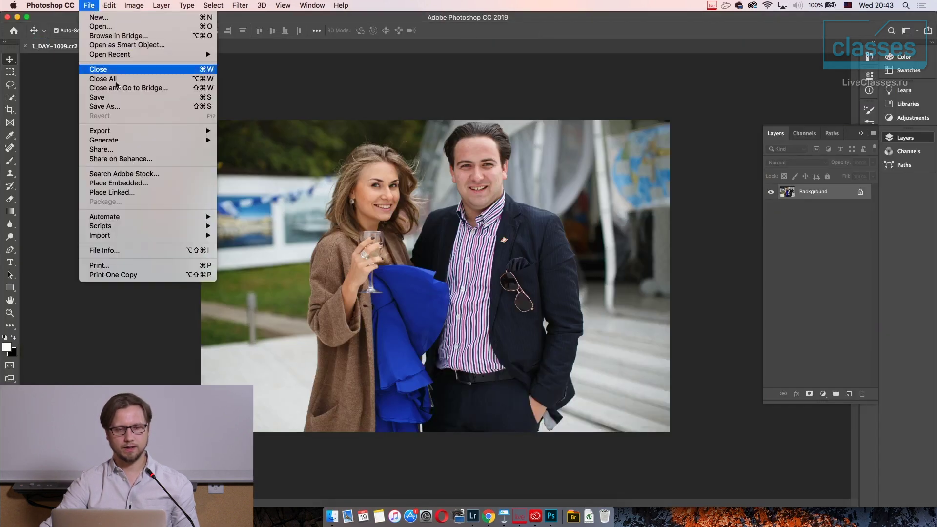
mouse_move(110, 5)
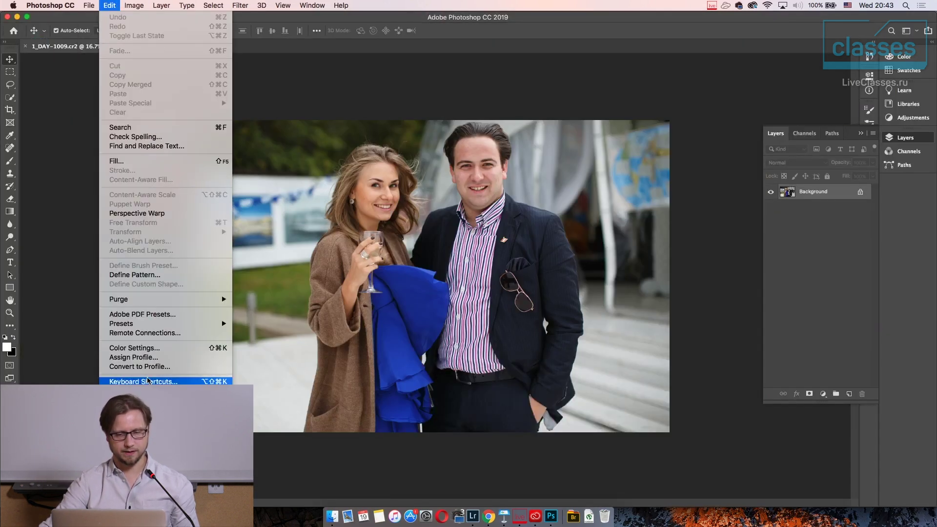
Confirm in Color Settings that the RGB working space stays sRGB IEC61966-2.1.
click(149, 348)
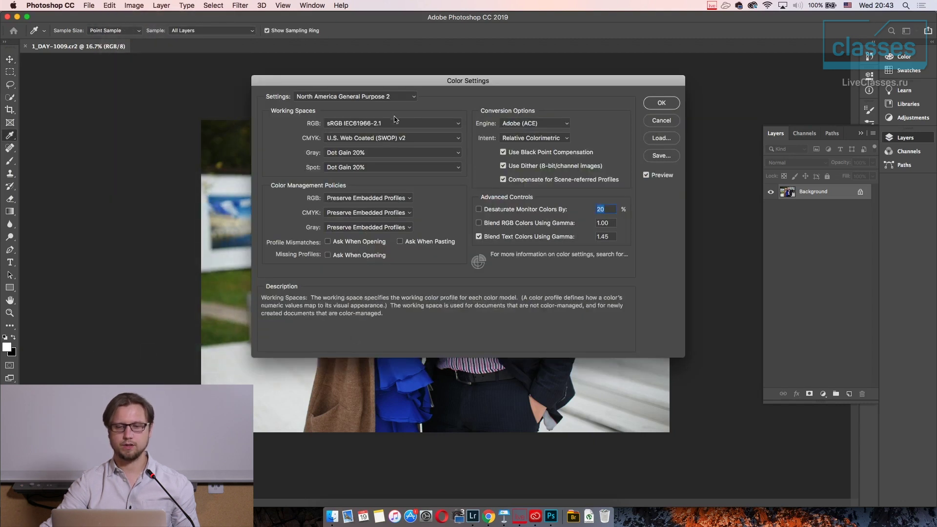
click(382, 125)
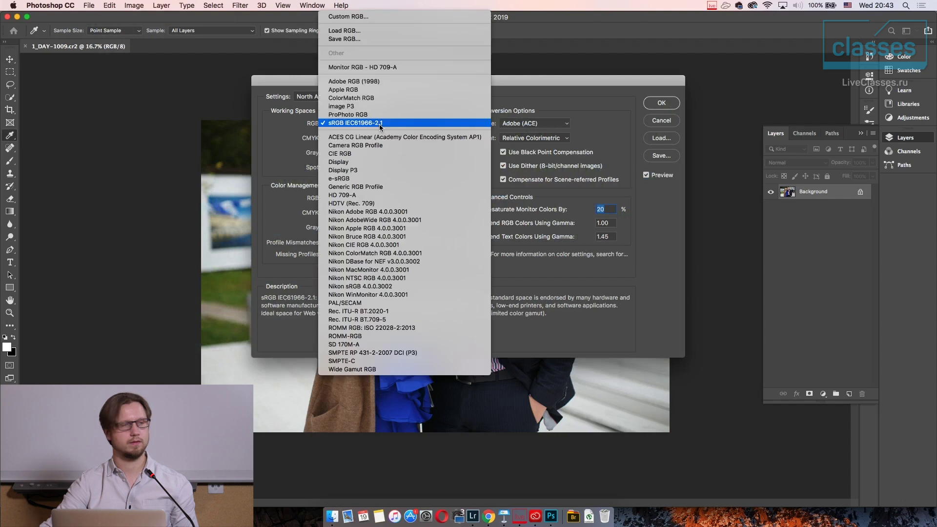
click(380, 124)
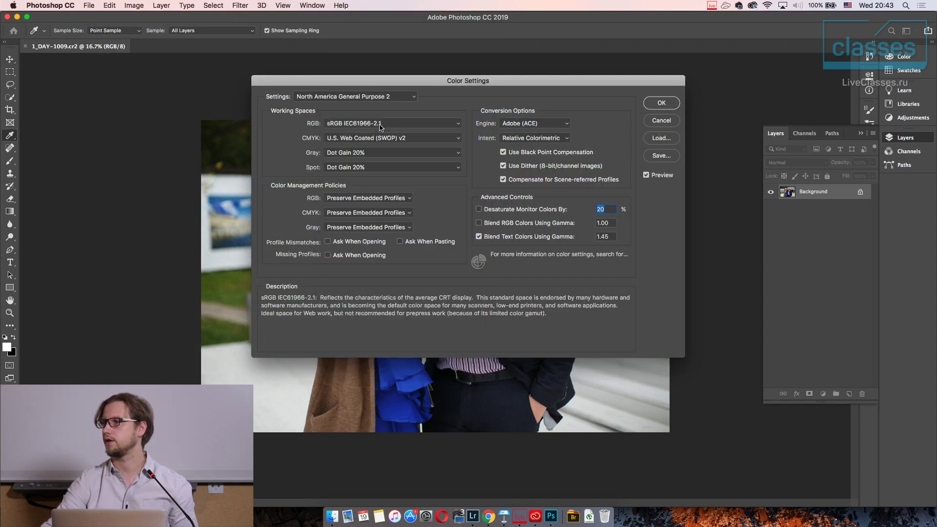
click(382, 125)
click(381, 125)
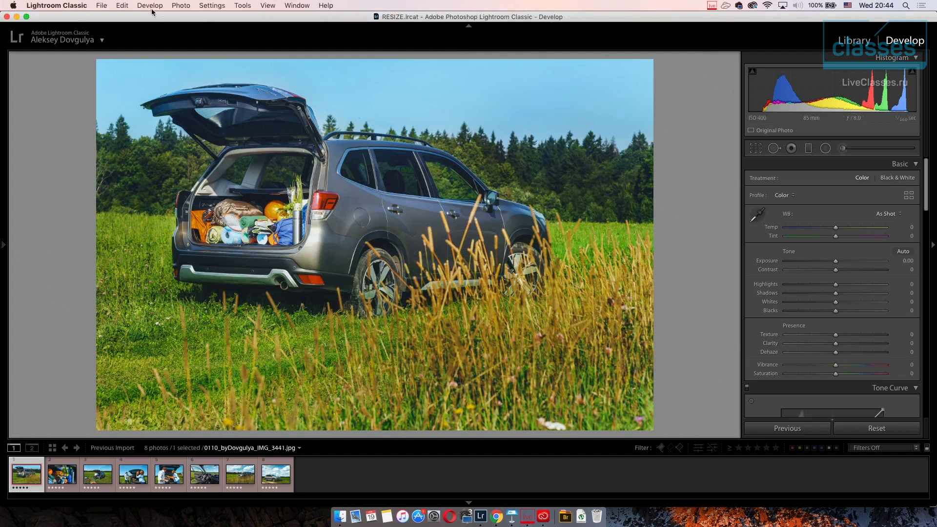
Locate 2020-02-19-lesson.lrcat in the 2020-02-19-lesson folder and open it in Lightroom Classic.
click(340, 516)
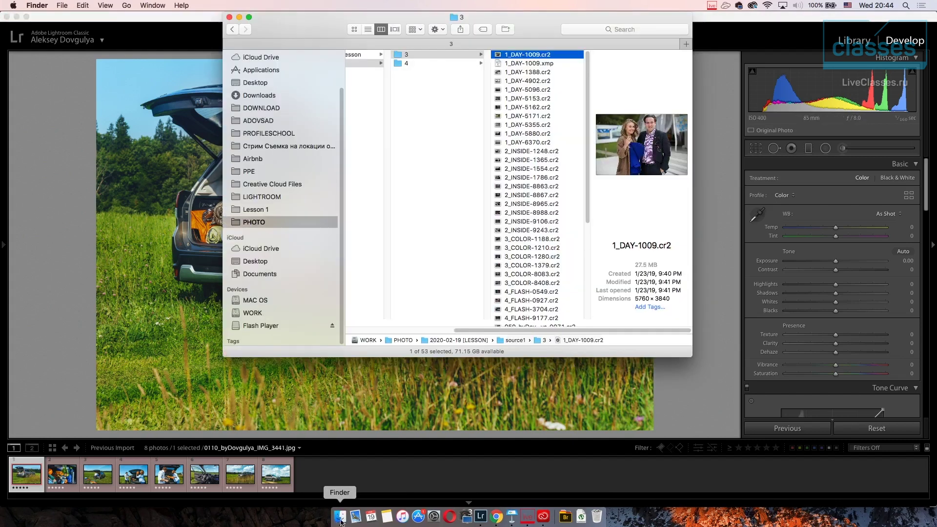
scroll(497, 334, left, 5)
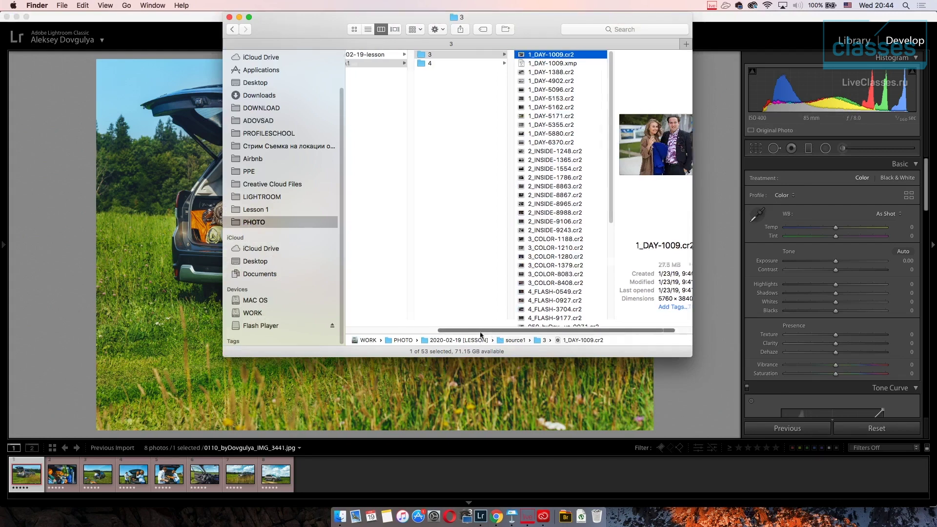
click(500, 54)
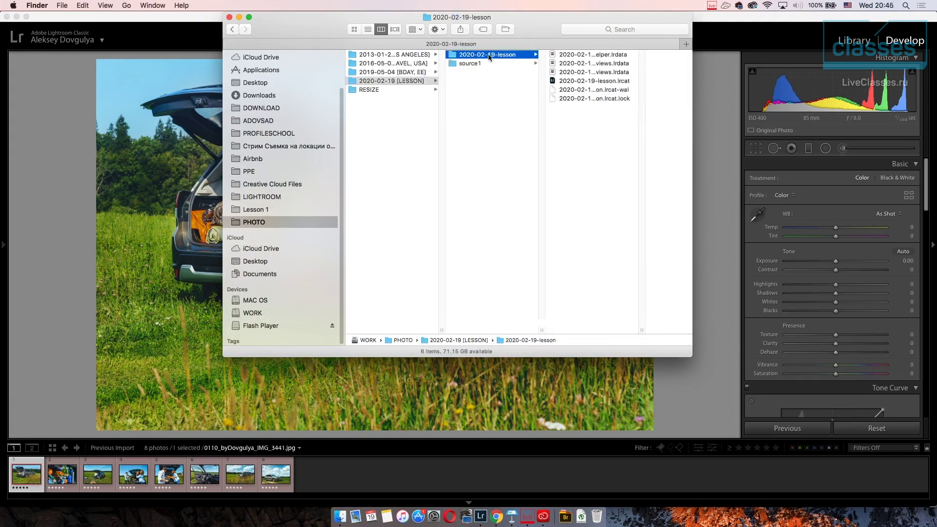
click(391, 81)
key(Return)
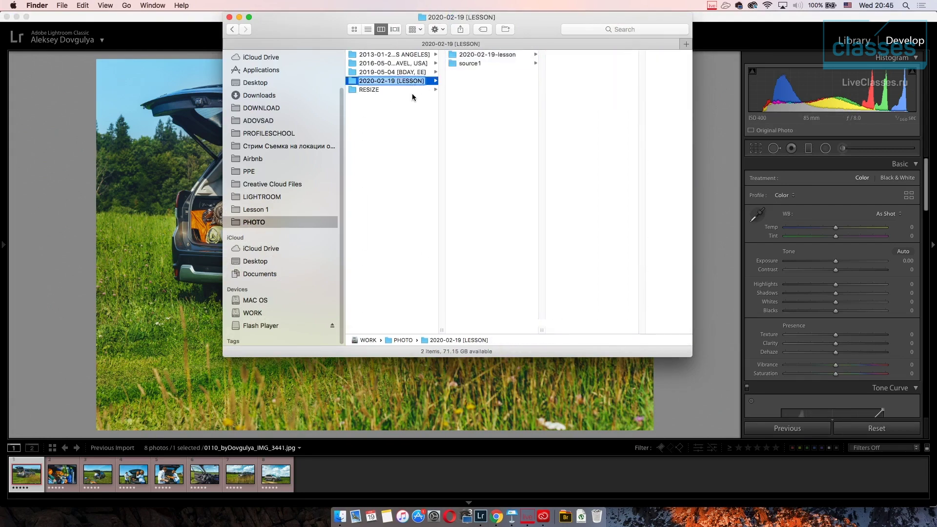
click(497, 55)
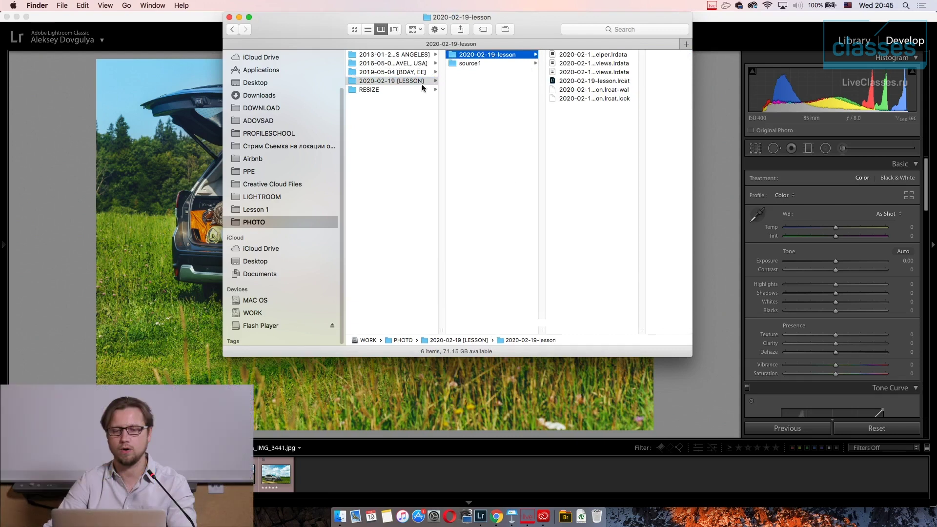
key(super+2)
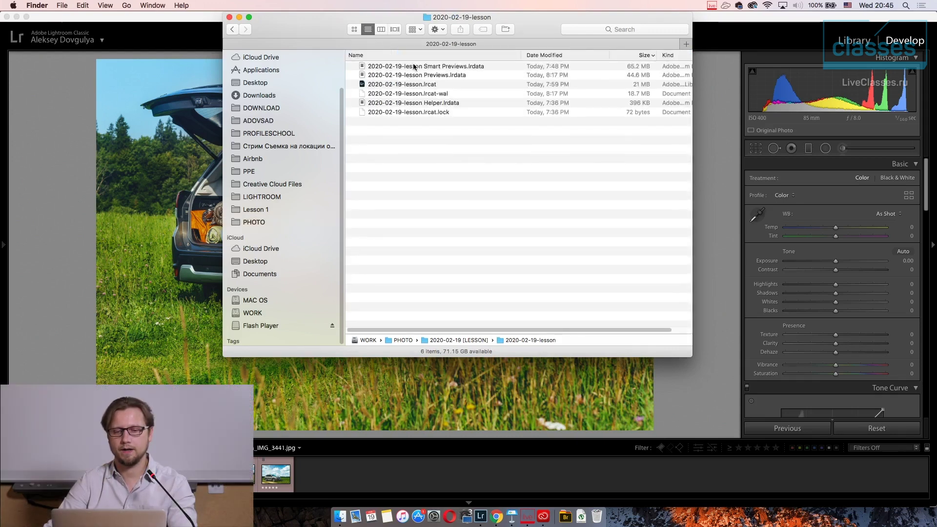
click(416, 85)
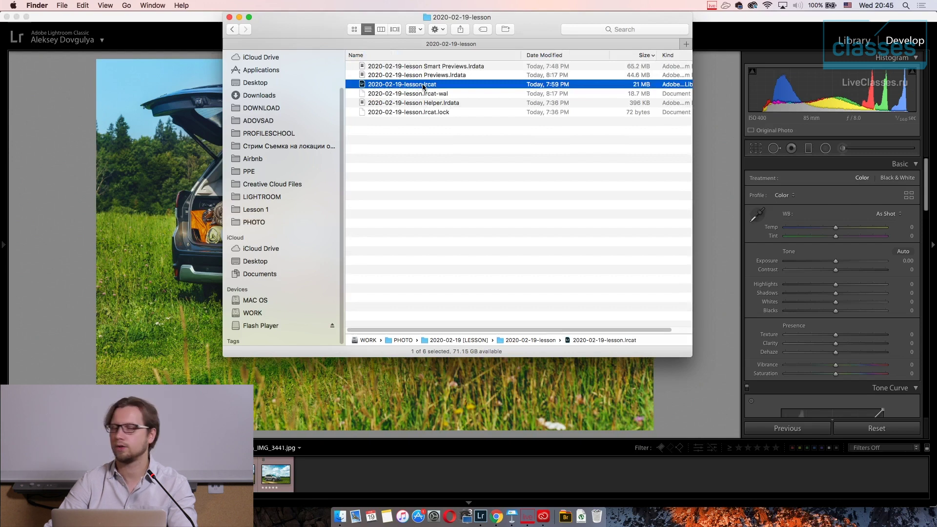
double_click(422, 85)
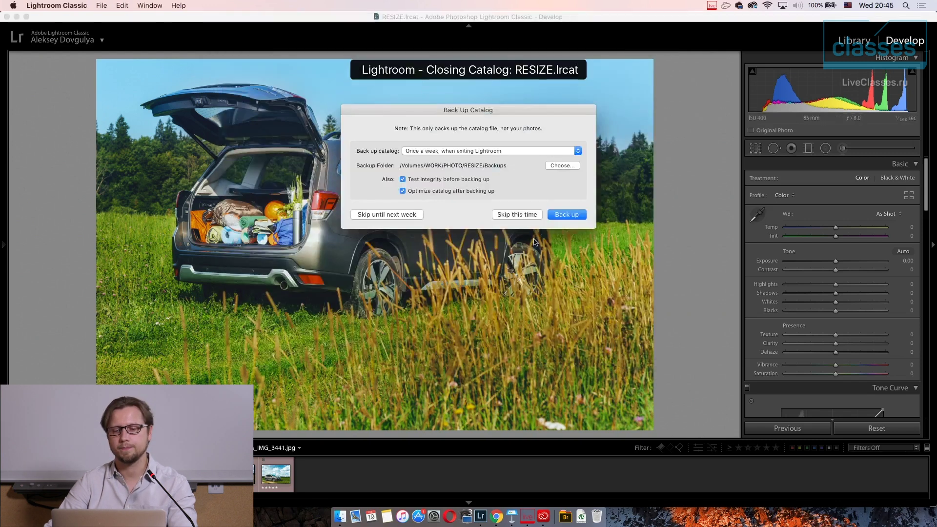
Skip backing up the RESIZE catalog and select the outdoor bride photo in the filmstrip.
click(523, 214)
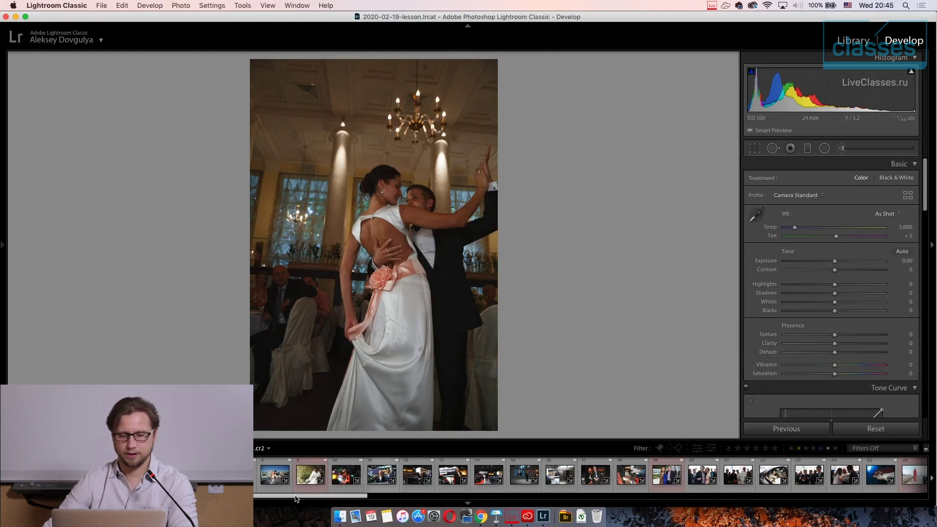
drag(295, 498, 306, 498)
click(298, 473)
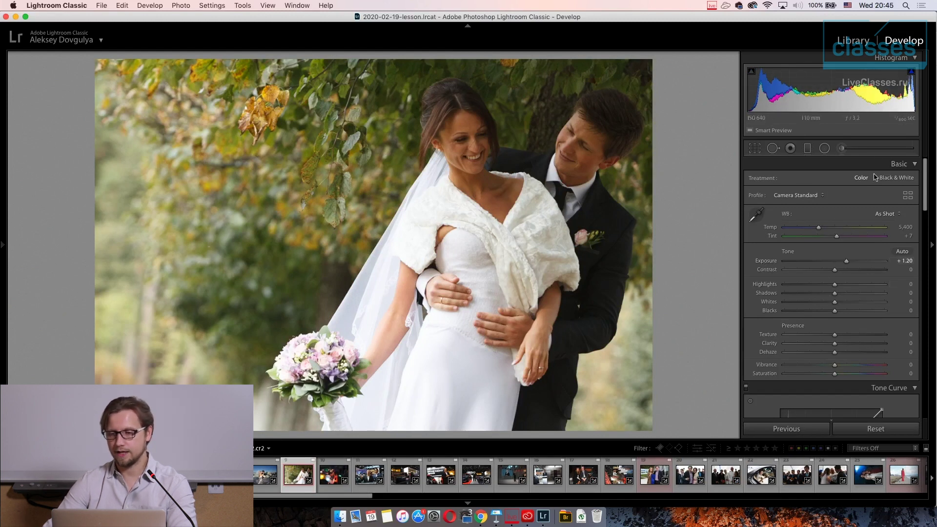
Paint a +0.49 exposure brush adjustment over the bride's face.
key(k)
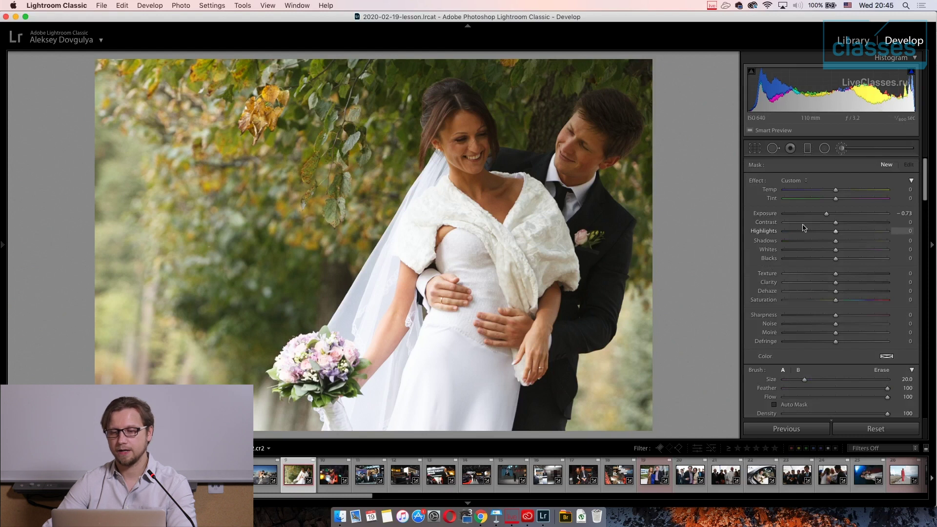
double_click(767, 216)
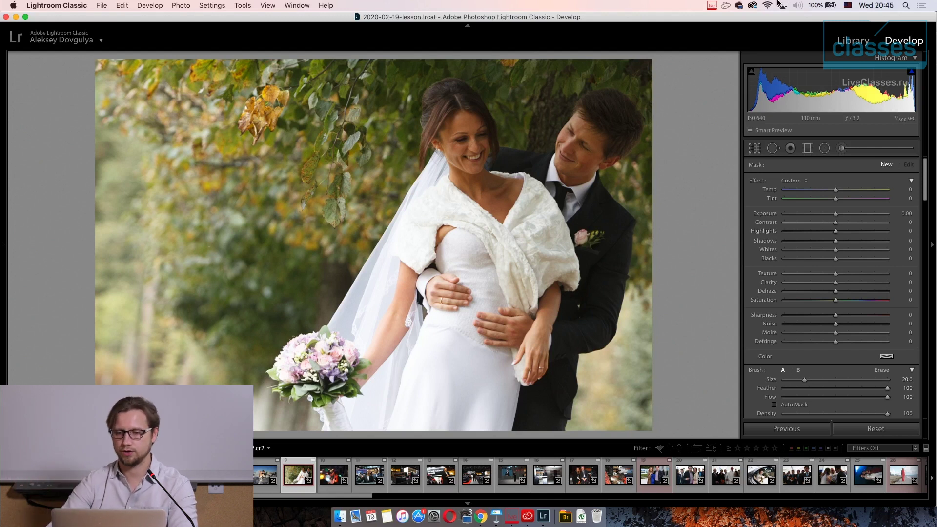
click(712, 5)
click(673, 5)
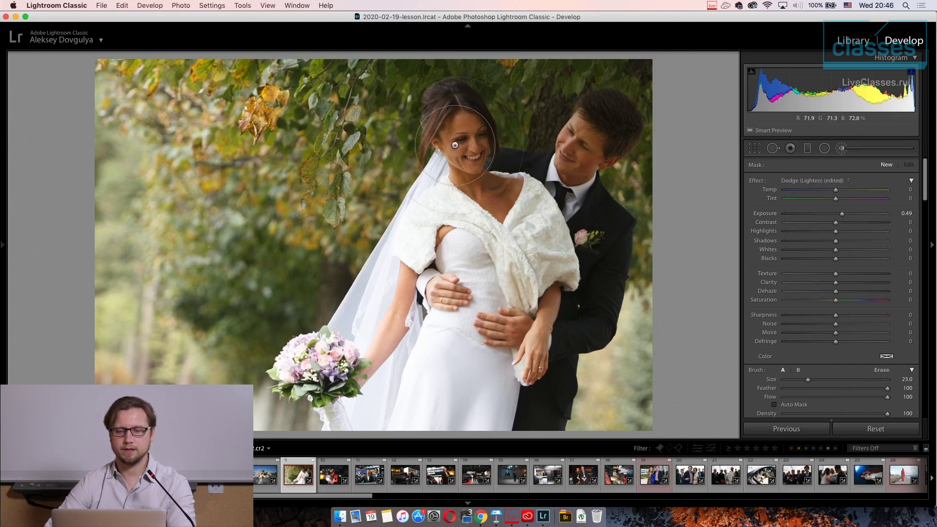
scroll(470, 151, up, 5)
mouse_move(470, 151)
mouse_down()
mouse_move(460, 130)
mouse_move(488, 195)
mouse_up()
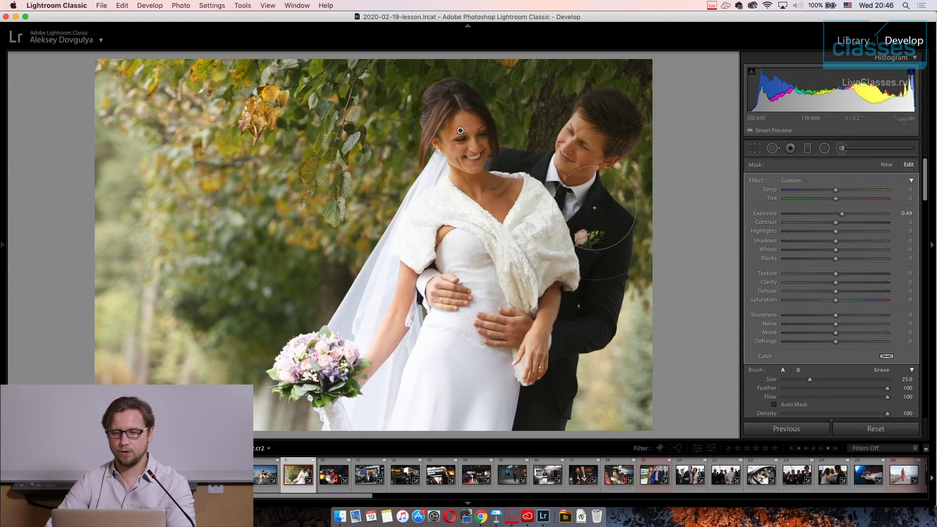
click(869, 149)
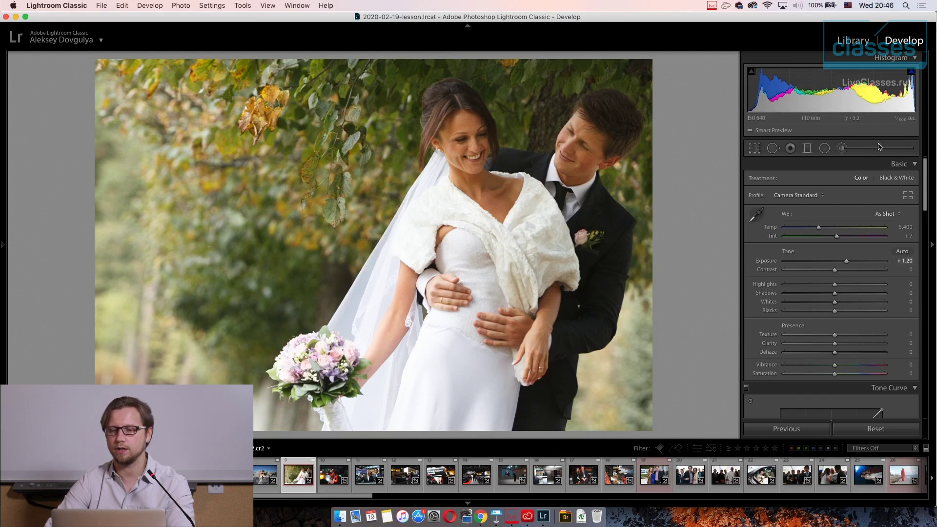
Brush over the veil and lower its Highlights to -38.
key(k)
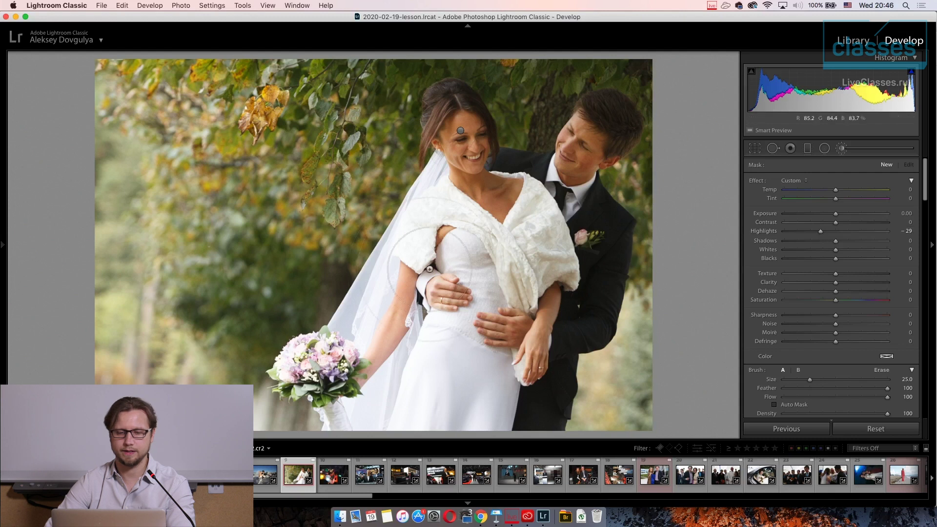
mouse_move(366, 275)
mouse_down()
mouse_move(337, 312)
mouse_move(293, 341)
mouse_move(283, 332)
mouse_move(293, 336)
mouse_up()
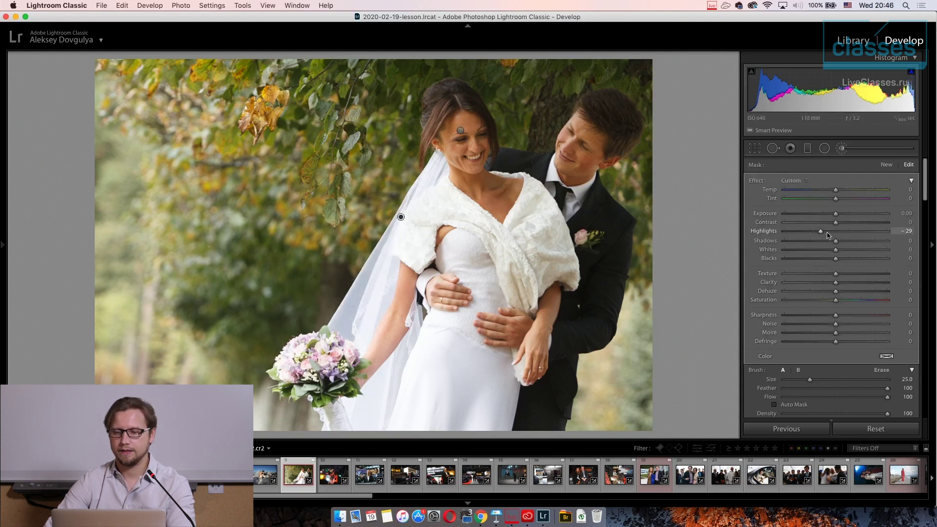
drag(816, 235, 806, 238)
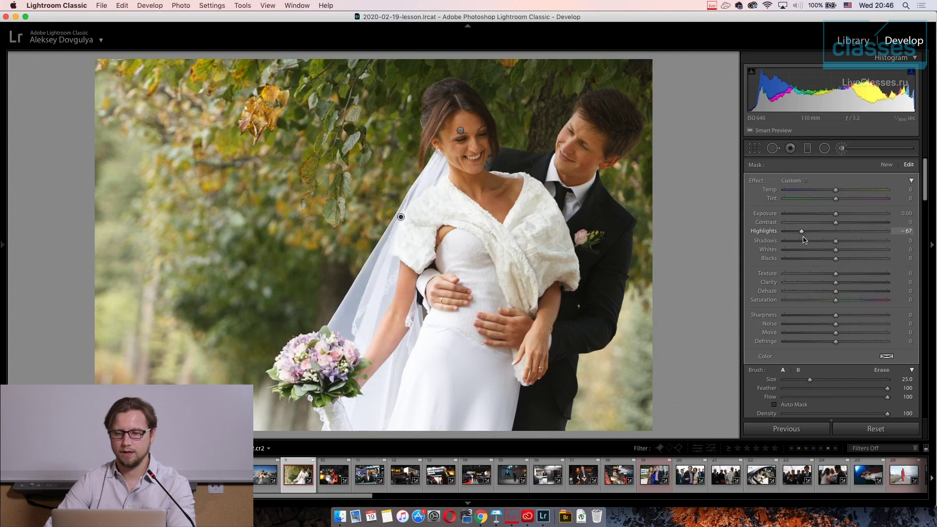
drag(804, 241, 816, 240)
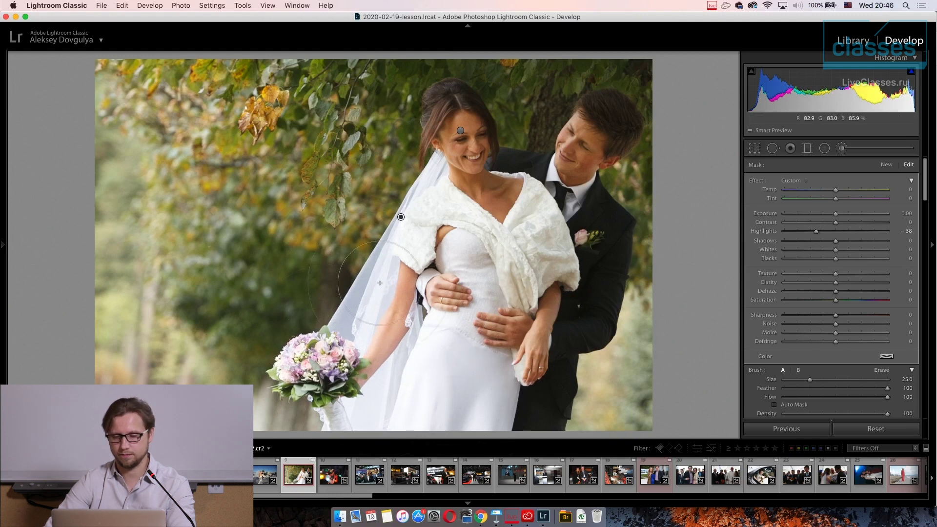
Add a second brush darkening the bride's waist by -0.52 exposure, then reselect the veil adjustment.
click(886, 165)
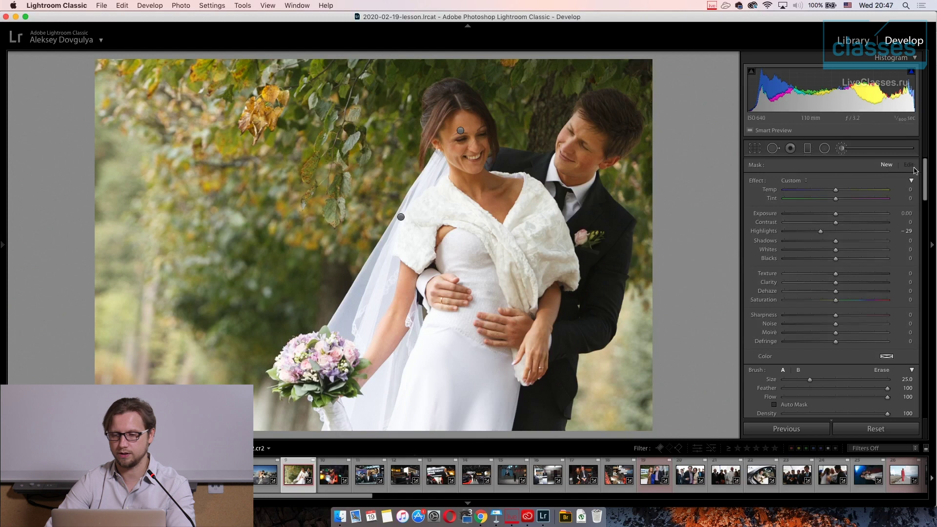
double_click(757, 181)
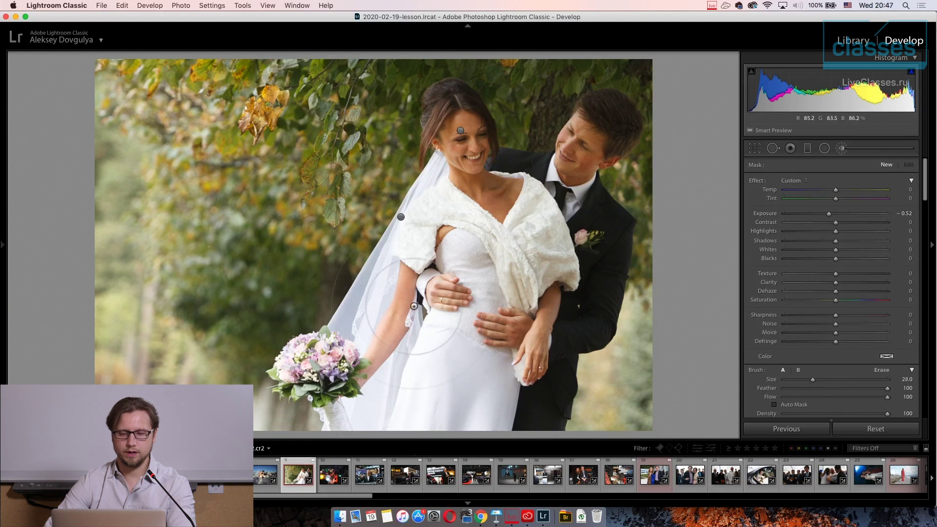
scroll(380, 357, up, 2)
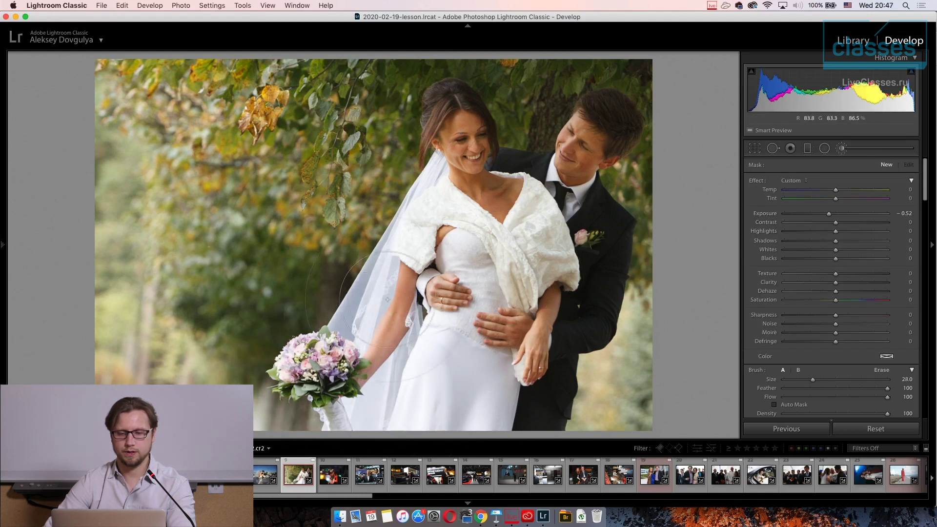
click(420, 296)
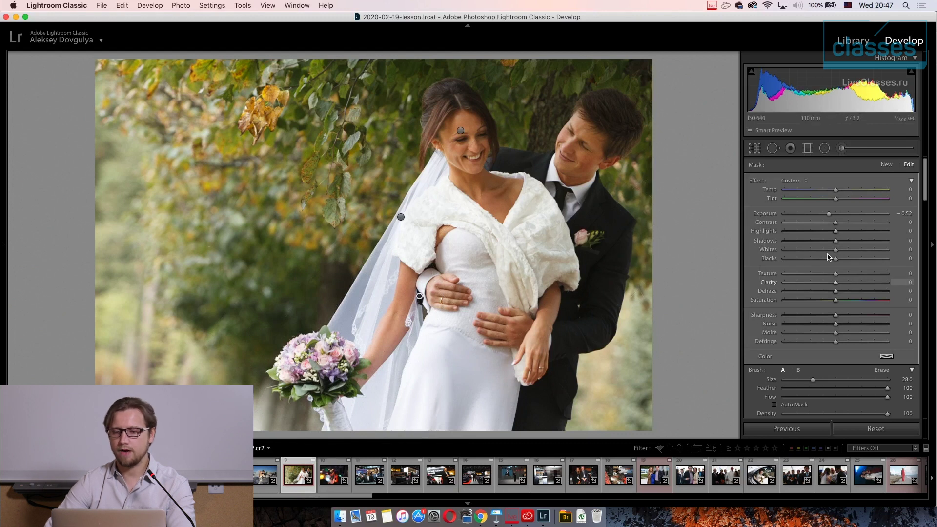
key(k)
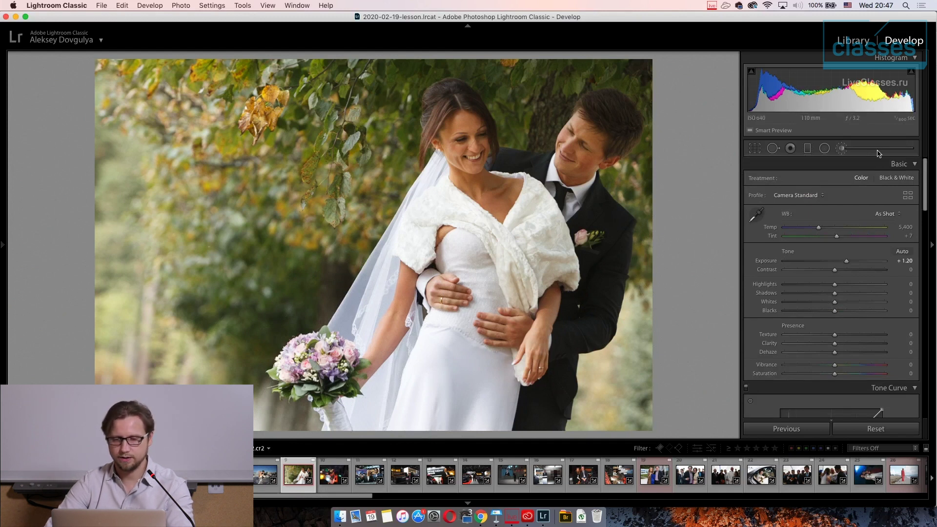
key(k)
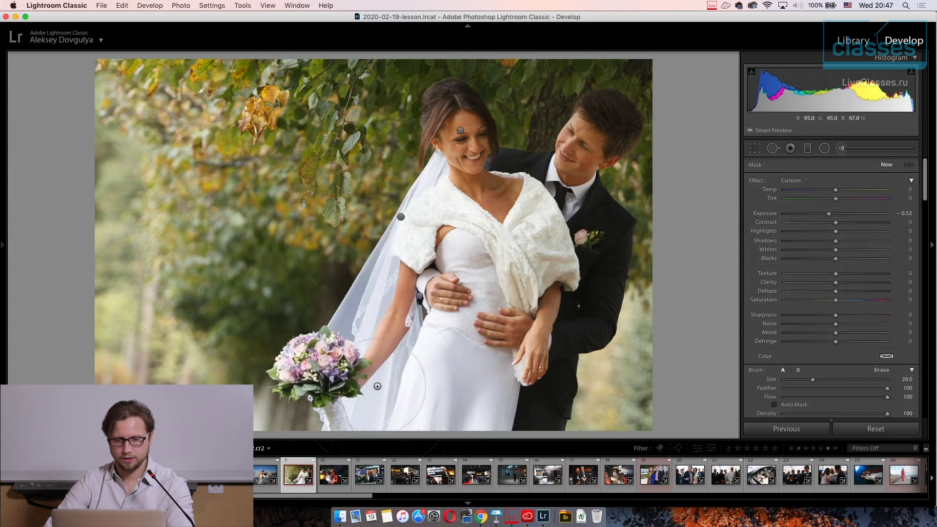
click(401, 217)
key(h)
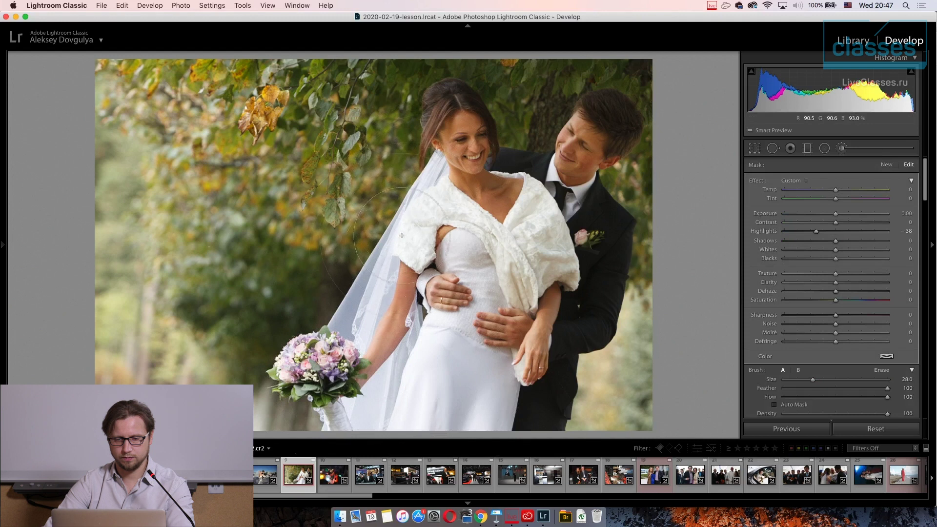
Close the Adjustment Brush, returning to the Basic panel with Exposure +1.20.
key(k)
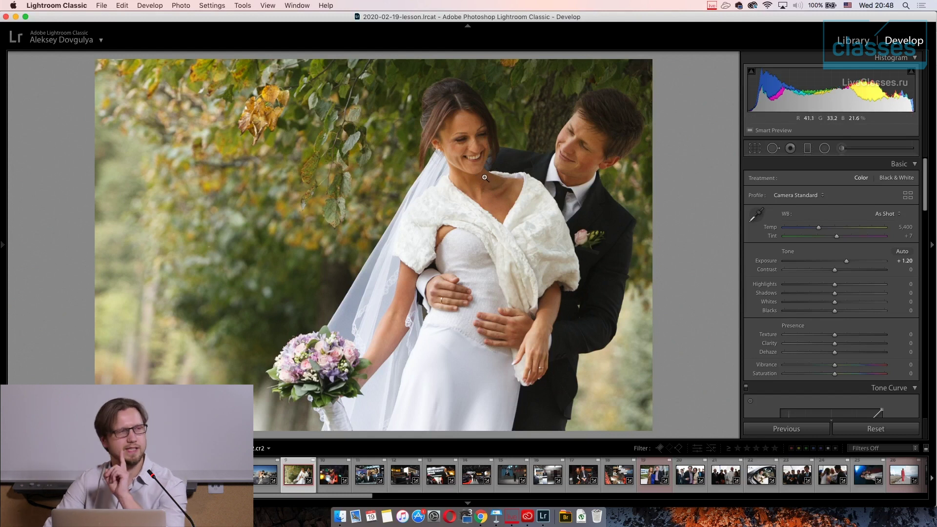
Select the bride's face brush pin and toggle its edits off and on to compare.
click(842, 148)
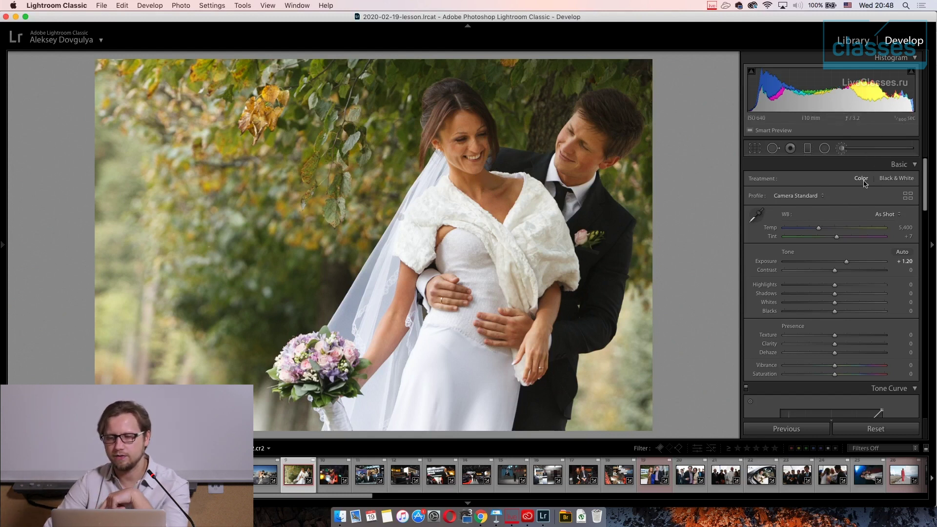
click(462, 132)
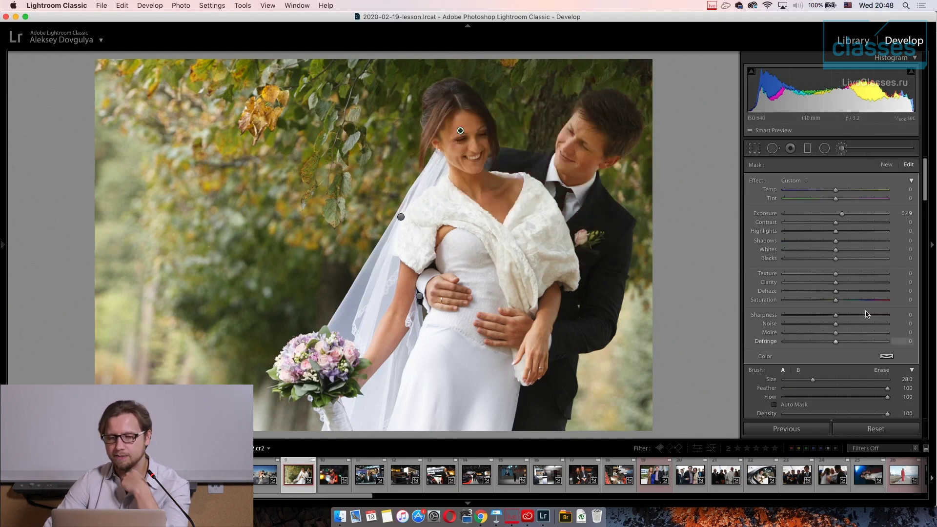
scroll(781, 283, down, 5)
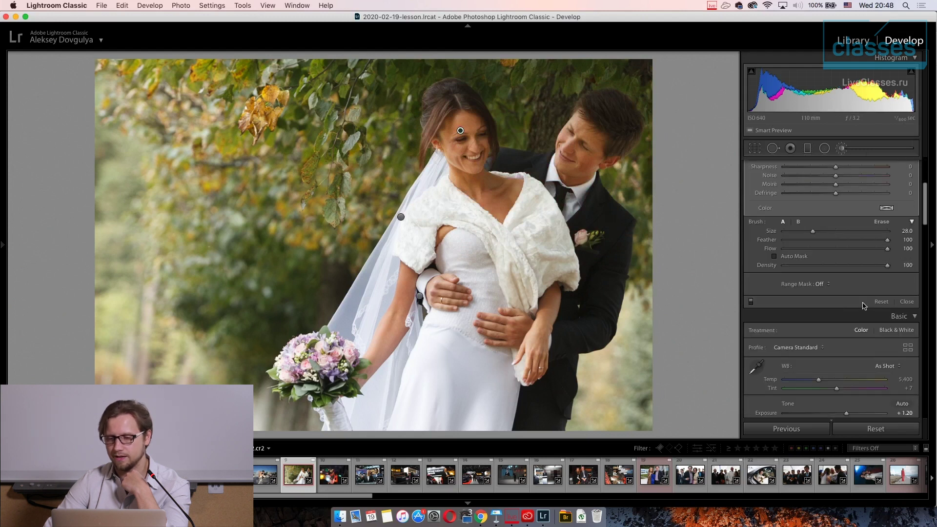
click(751, 302)
click(751, 301)
click(751, 302)
click(751, 301)
click(751, 301)
click(751, 302)
click(751, 301)
click(751, 302)
click(751, 302)
click(751, 302)
click(751, 302)
click(751, 302)
click(751, 301)
click(751, 302)
click(751, 301)
click(751, 301)
click(751, 302)
click(751, 302)
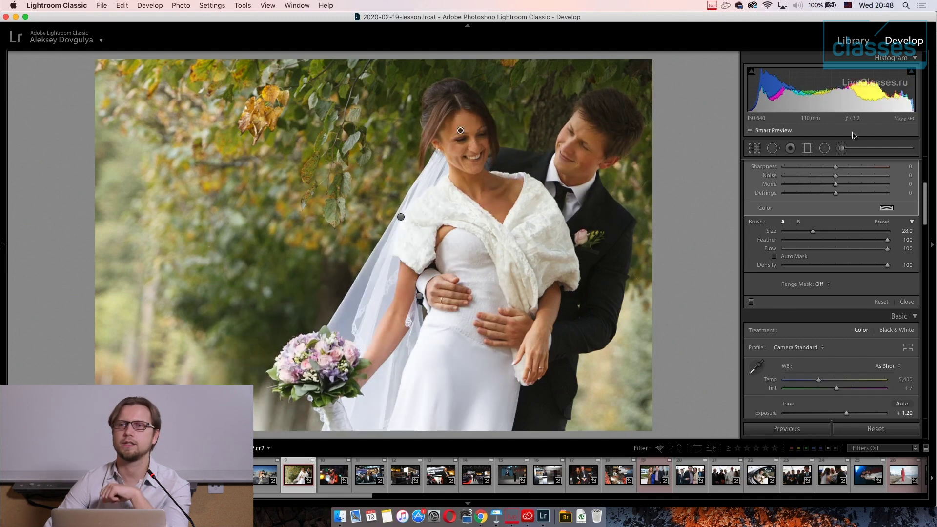
Raise the face brush adjustment's Exposure from 0.49 to about 0.75.
click(873, 148)
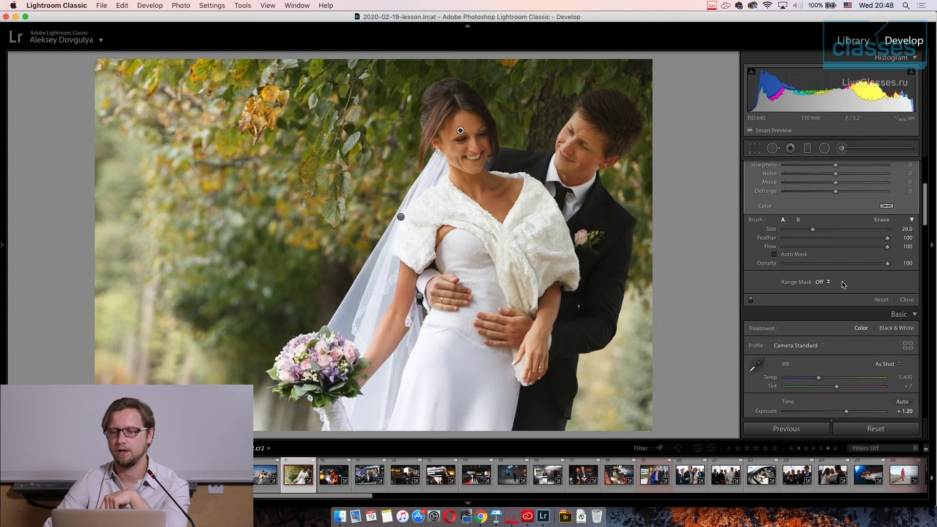
key(k)
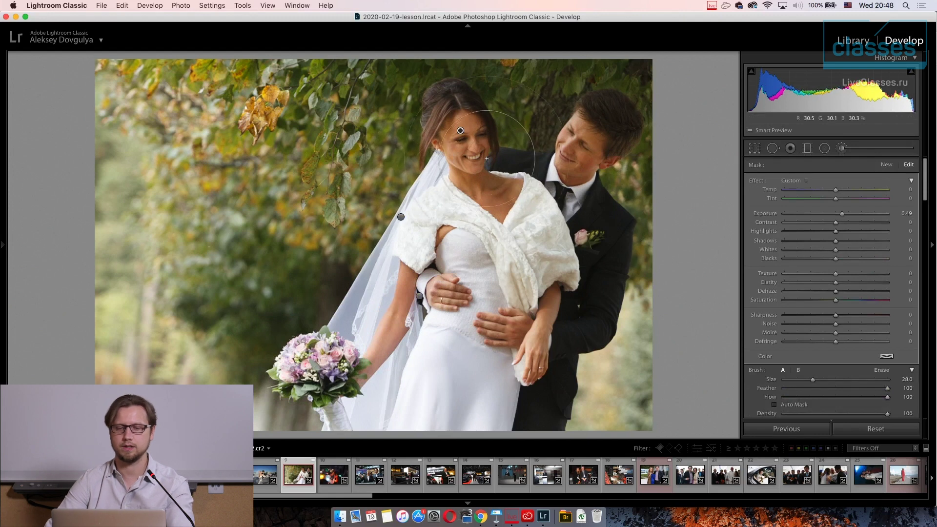
drag(843, 216, 846, 216)
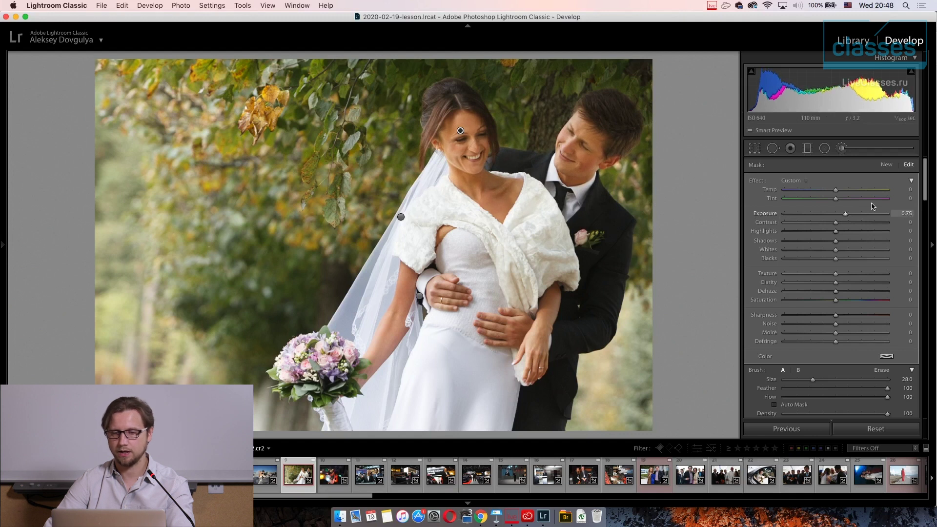
key(k)
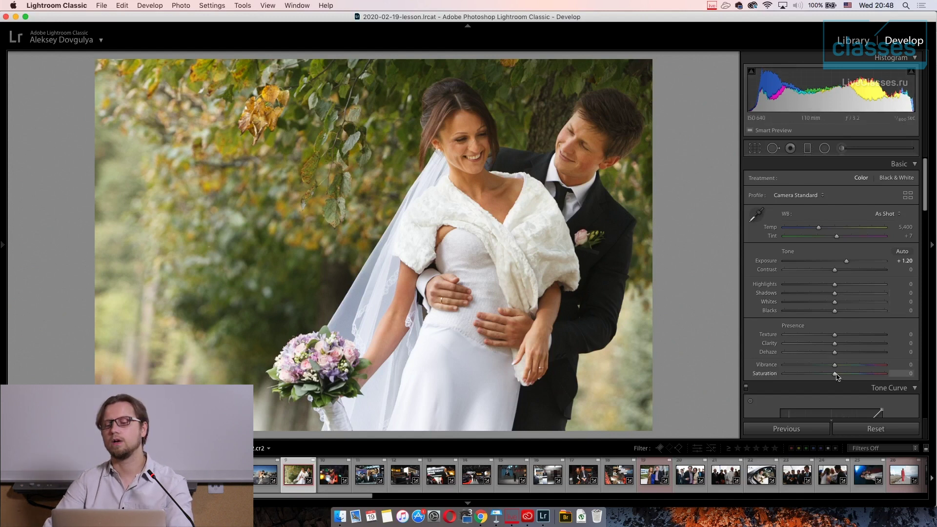
Nudge the global Saturation slider from 0 up to +19.
drag(835, 376, 846, 380)
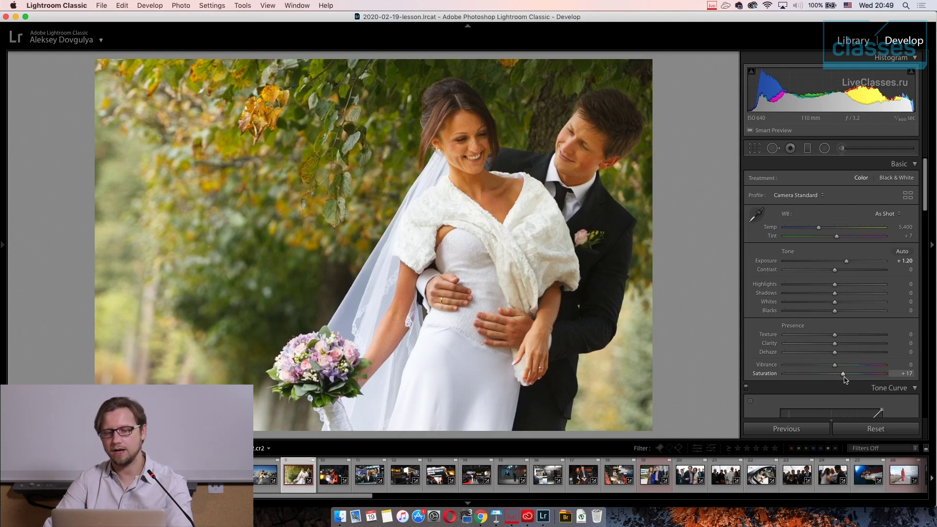
drag(845, 380, 846, 379)
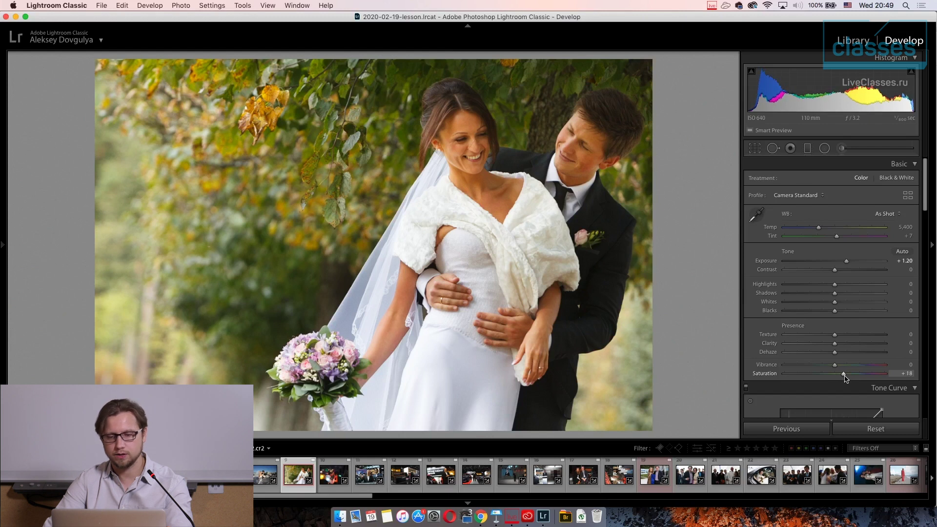
drag(844, 379, 845, 379)
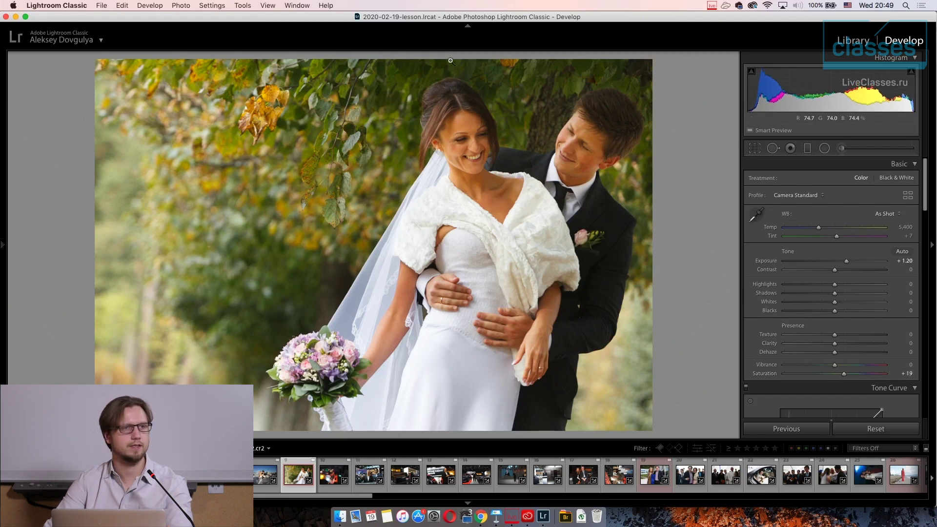
click(904, 151)
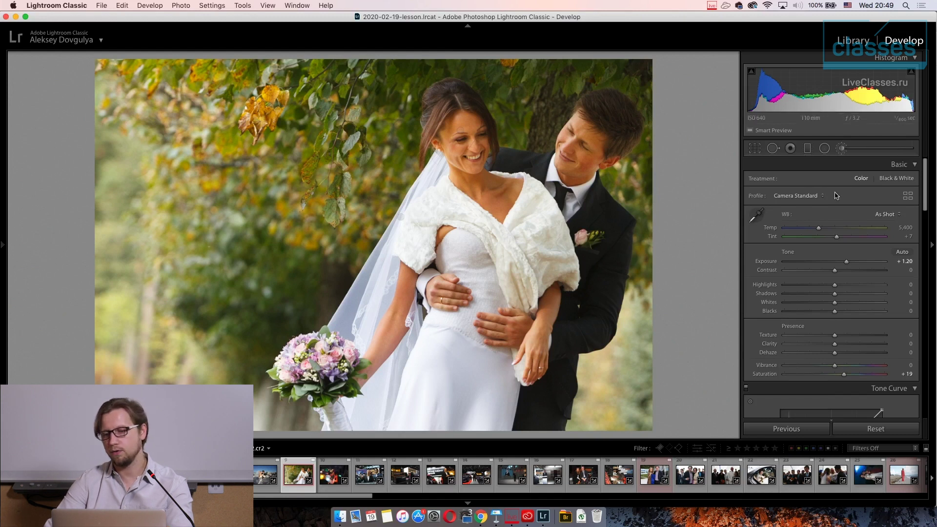
Set the couple brush adjustment to Exposure 0.24 and lower its Saturation to −6.
drag(836, 214, 841, 214)
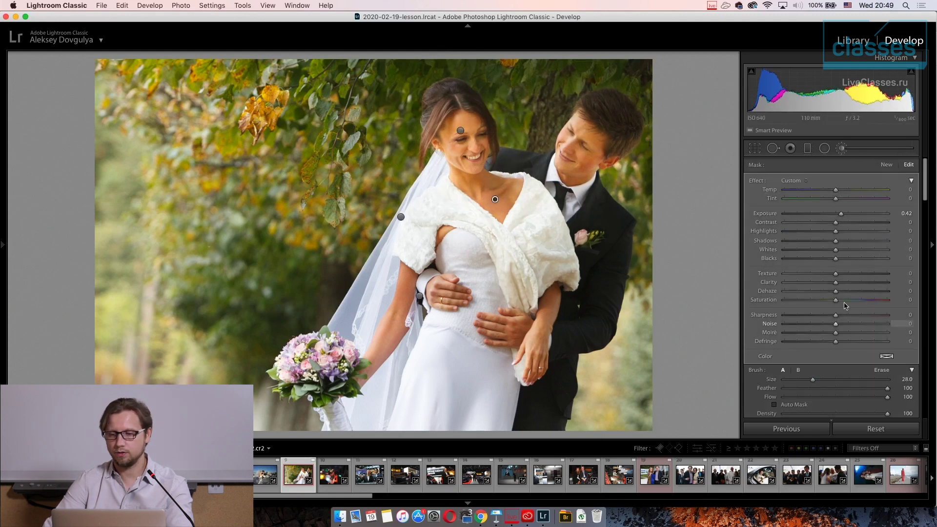
drag(836, 305, 834, 305)
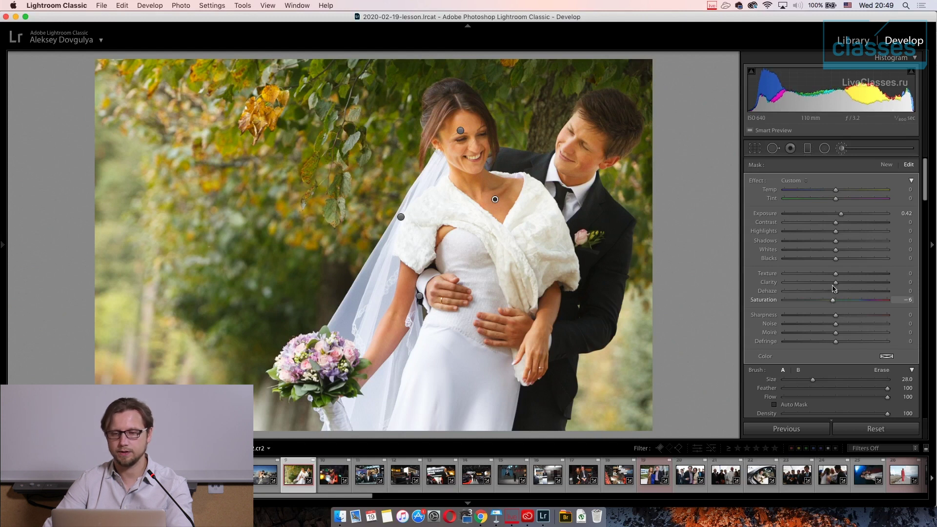
key(k)
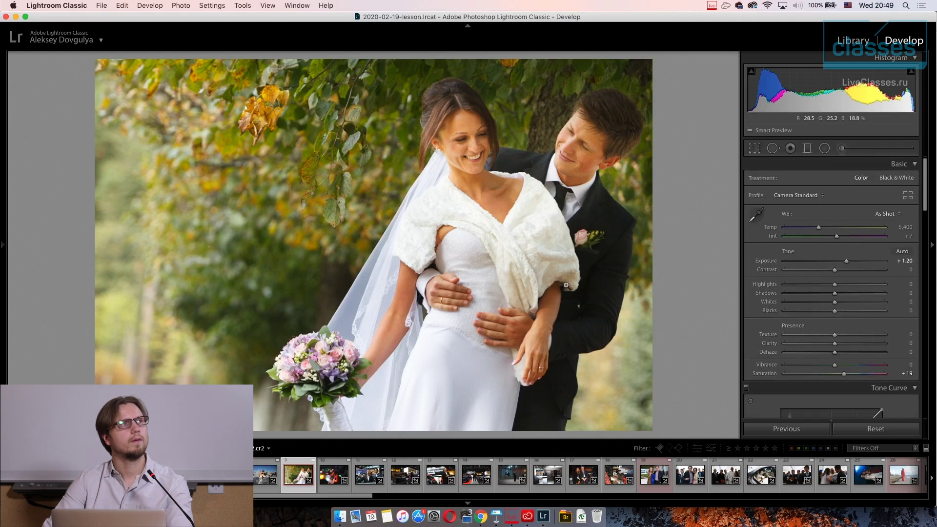
click(841, 148)
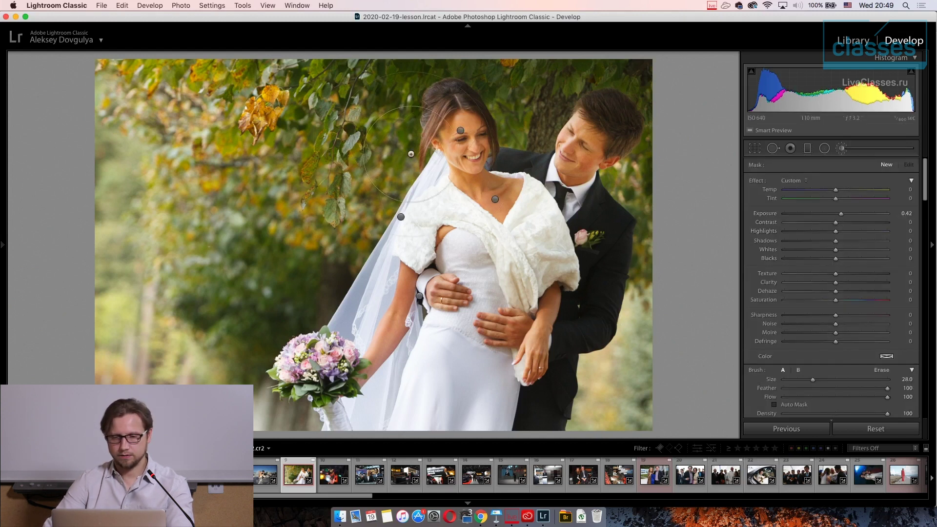
click(495, 200)
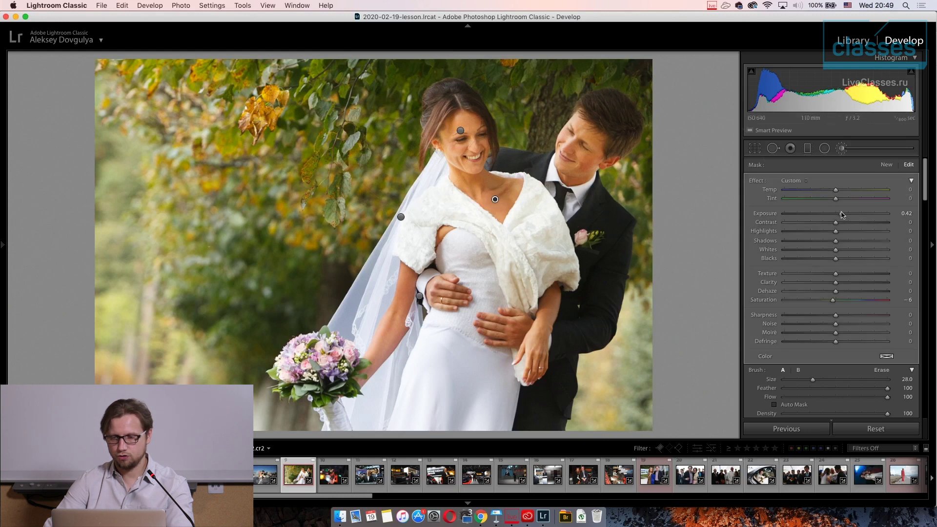
drag(842, 218, 840, 217)
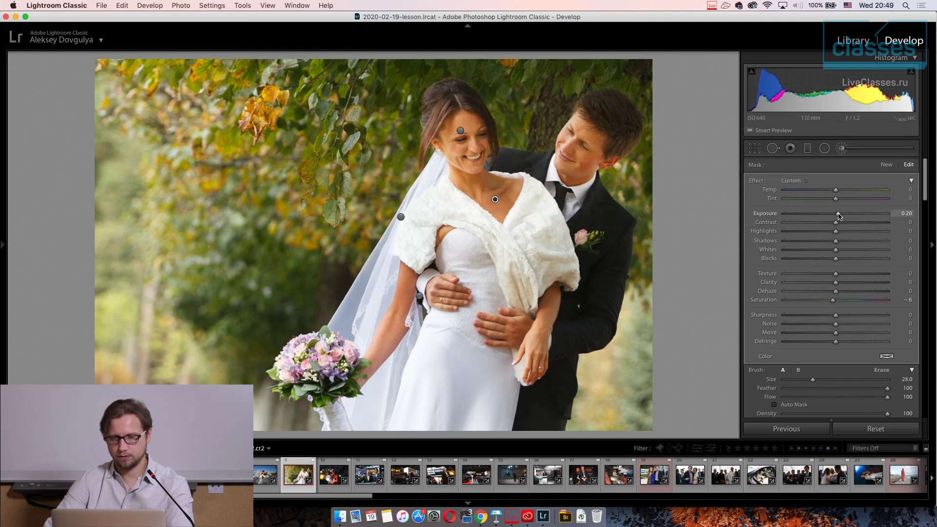
click(842, 148)
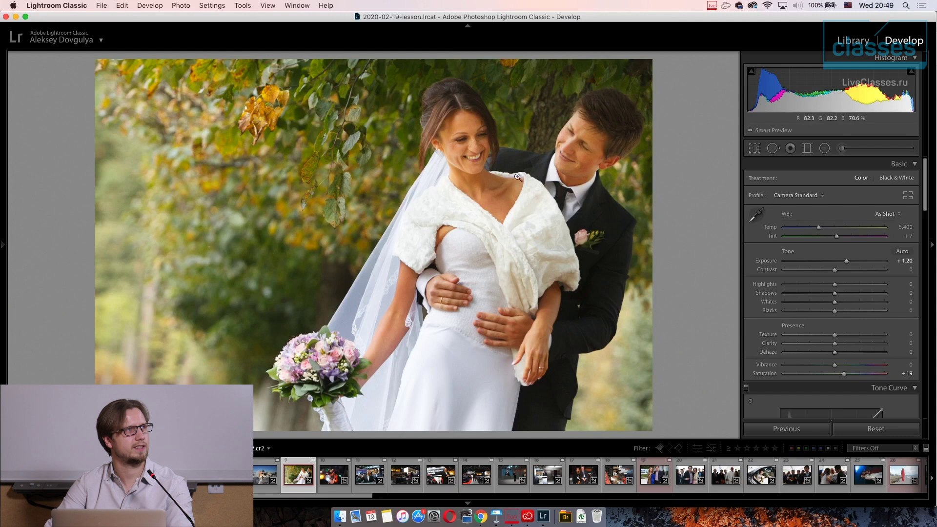
Shift the brush adjustment's Tint to +9, checking the painted mask overlay.
key(k)
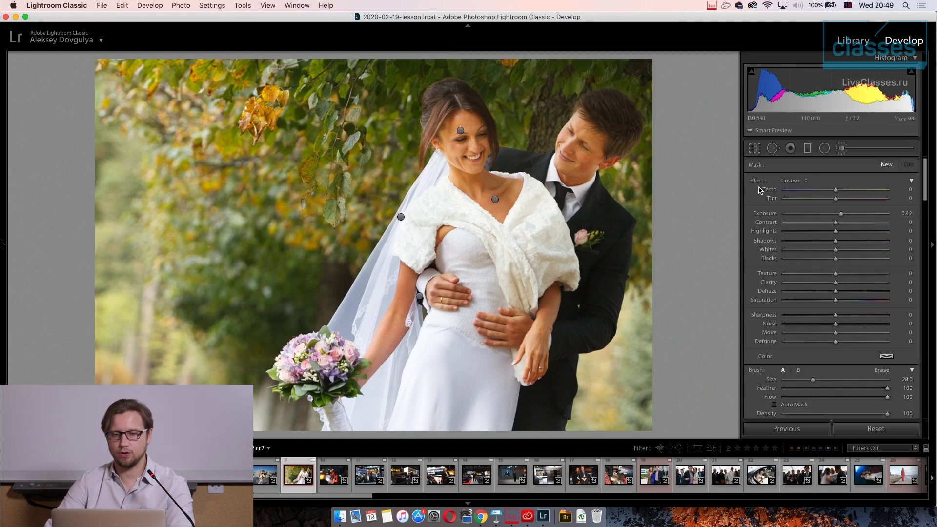
click(495, 199)
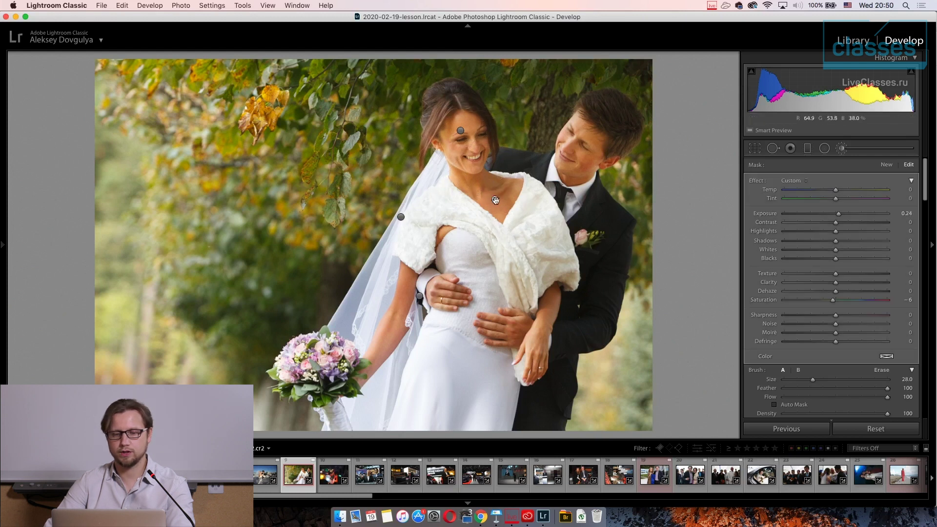
key(o)
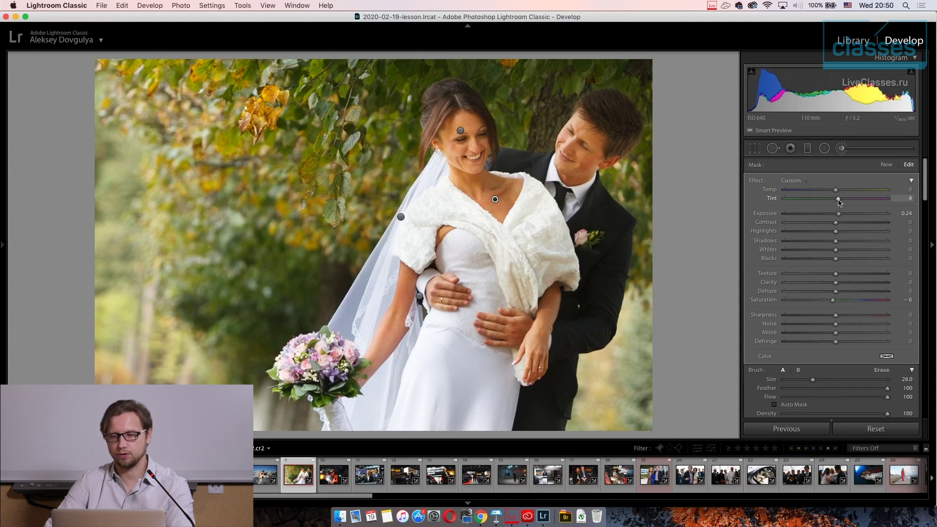
drag(839, 202, 841, 204)
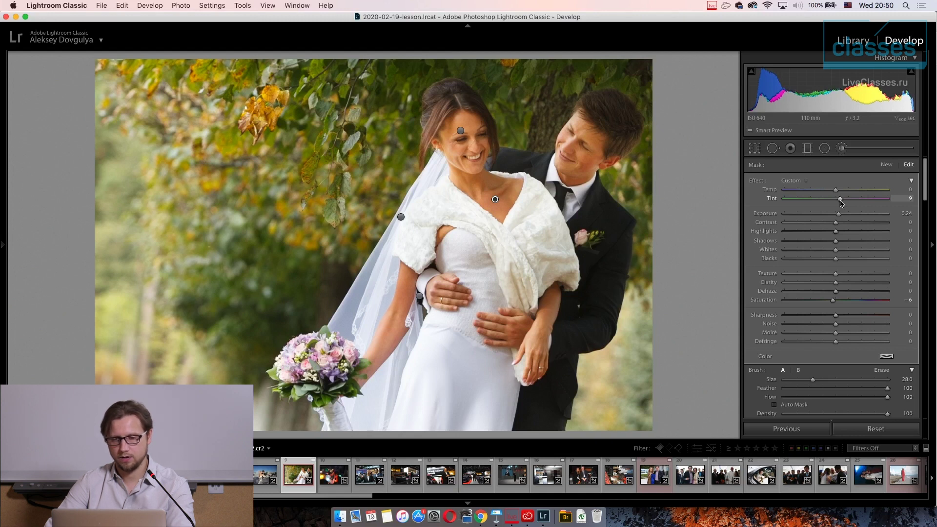
key(k)
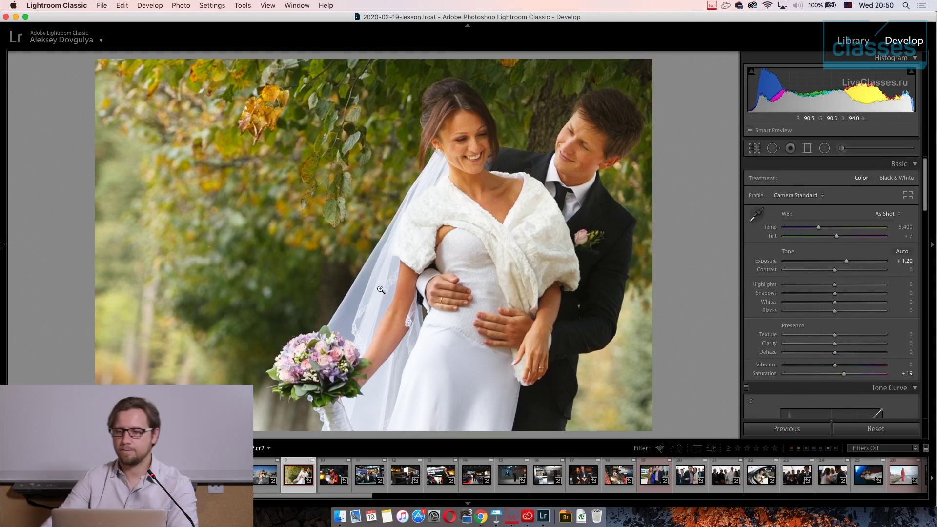
key(k)
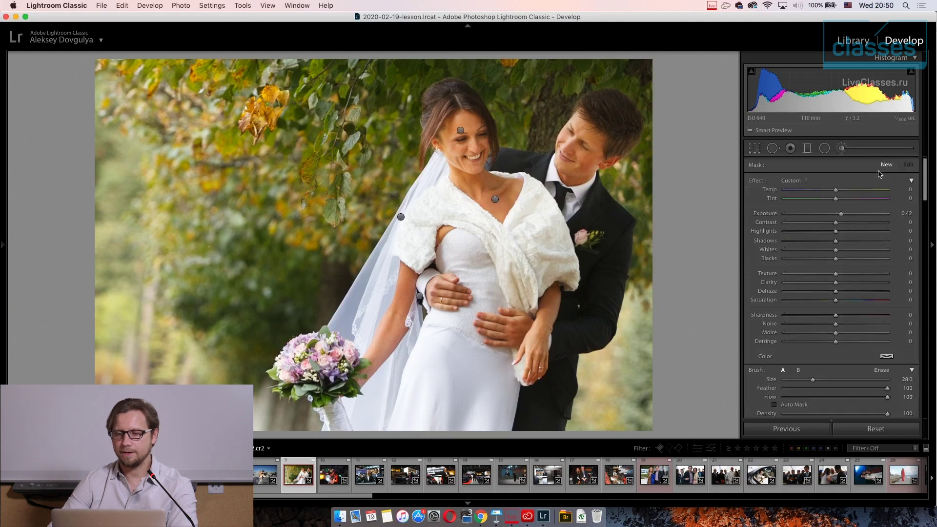
click(495, 199)
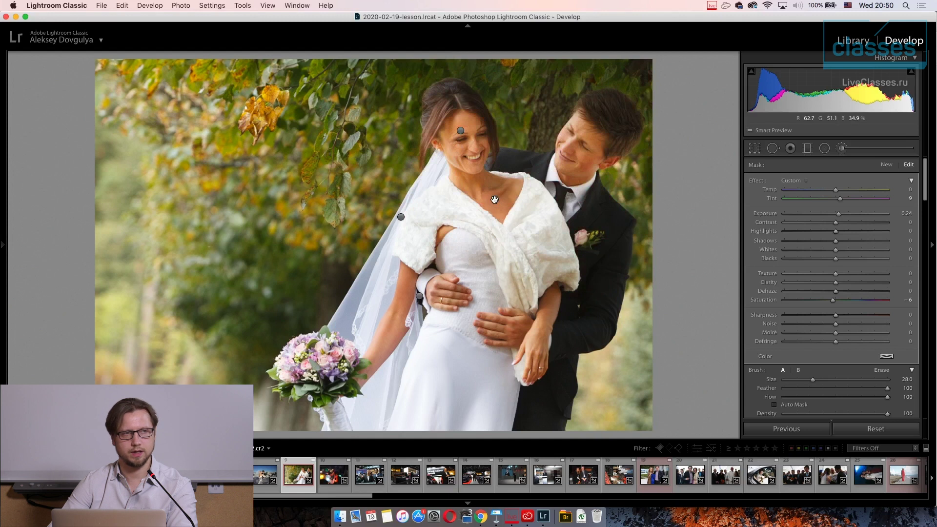
mouse_move(495, 199)
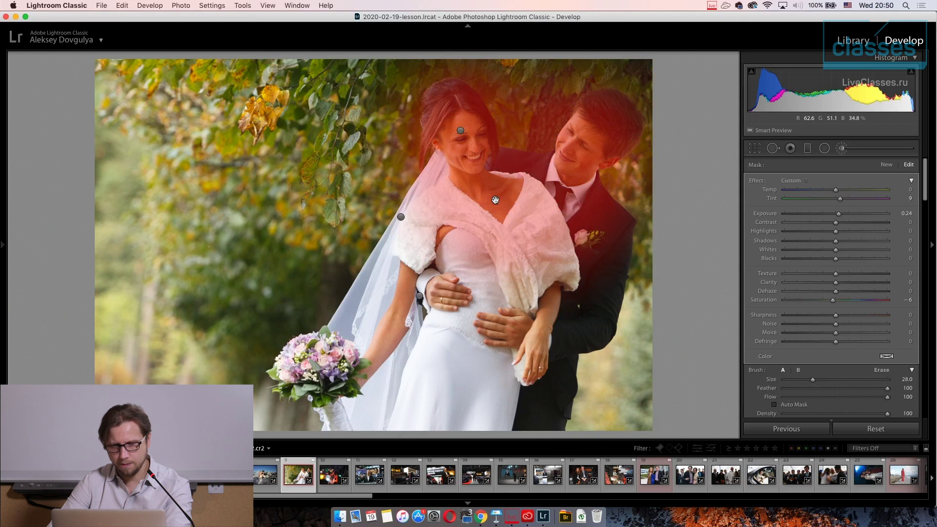
key(o)
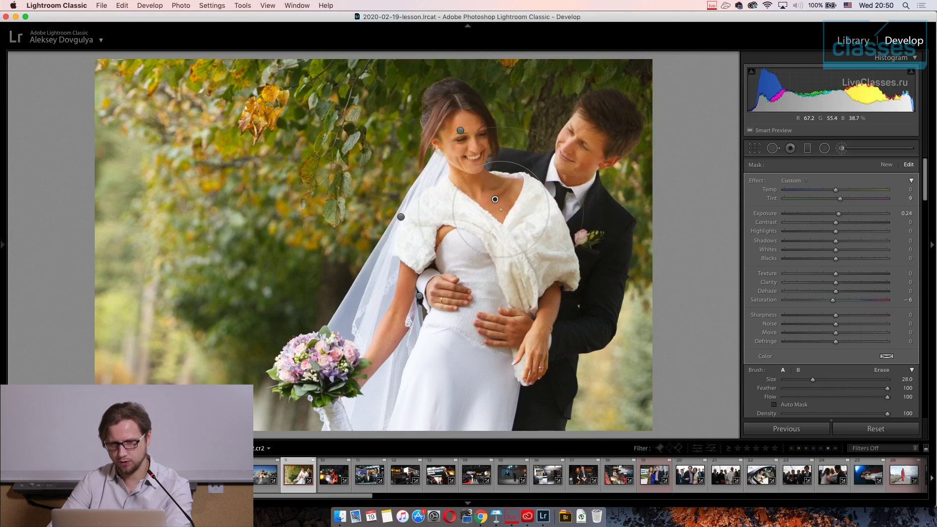
key(o)
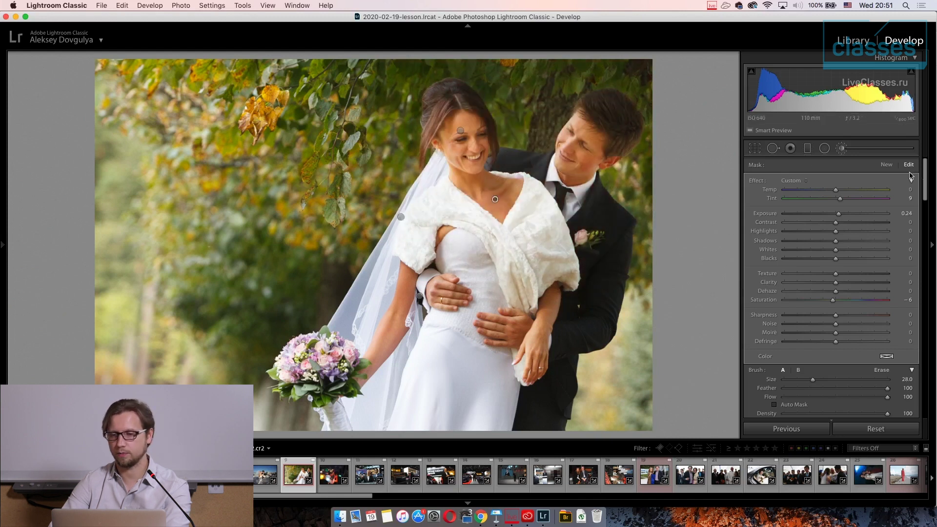
Leave the brush, raise global Vibrance, then settle it back at +10.
key(k)
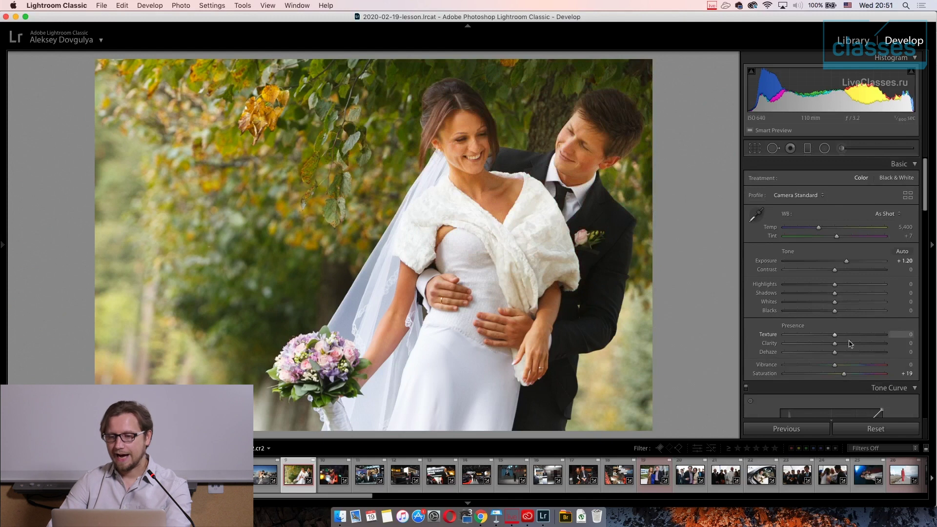
drag(835, 368, 840, 366)
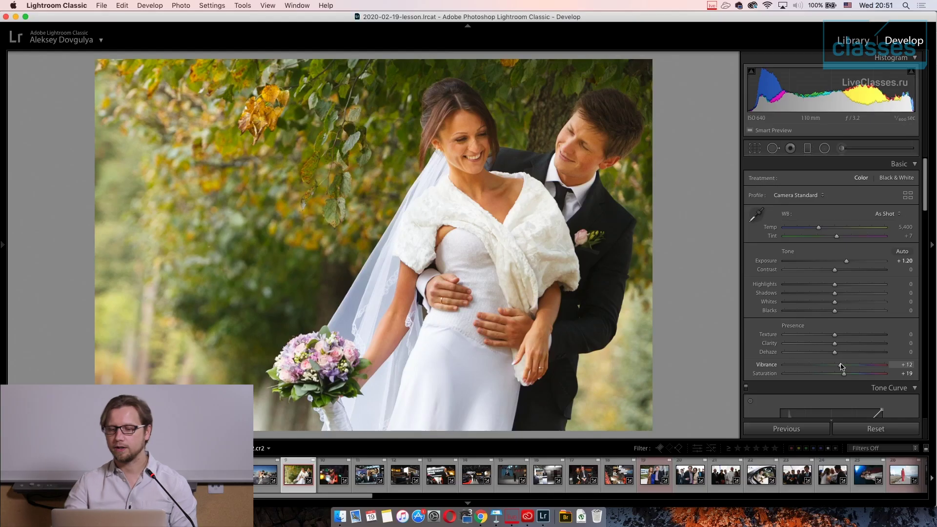
mouse_move(841, 366)
mouse_down()
mouse_move(833, 367)
mouse_move(857, 368)
mouse_move(840, 367)
mouse_up()
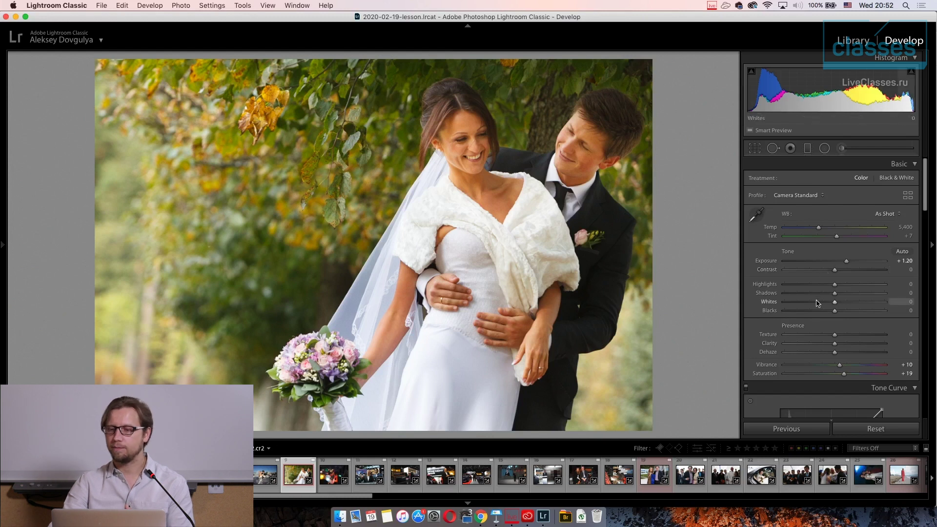
scroll(820, 285, down, 1)
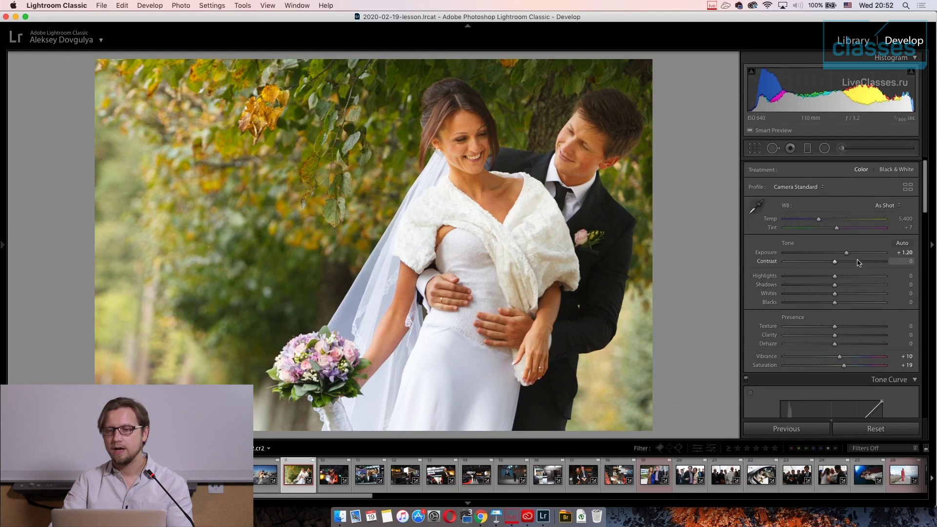
scroll(854, 261, down, 5)
scroll(854, 270, up, 5)
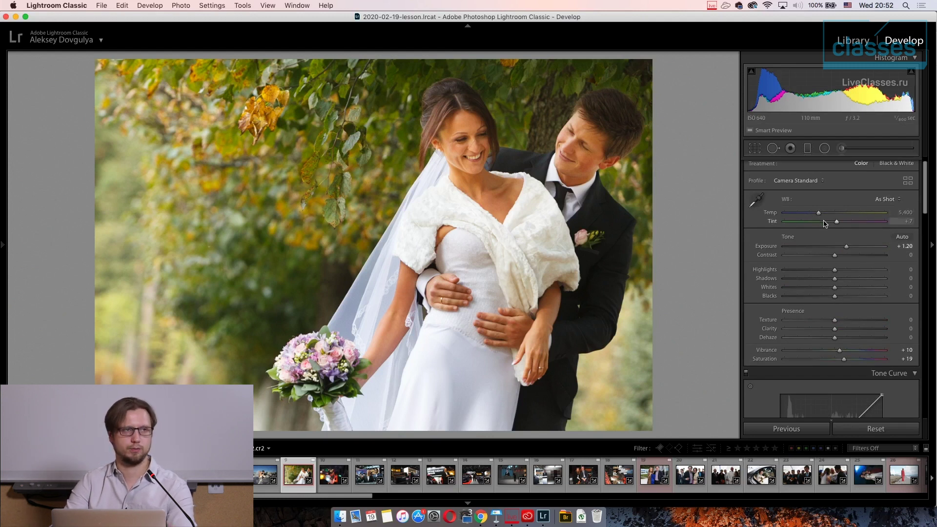
scroll(854, 281, down, 3)
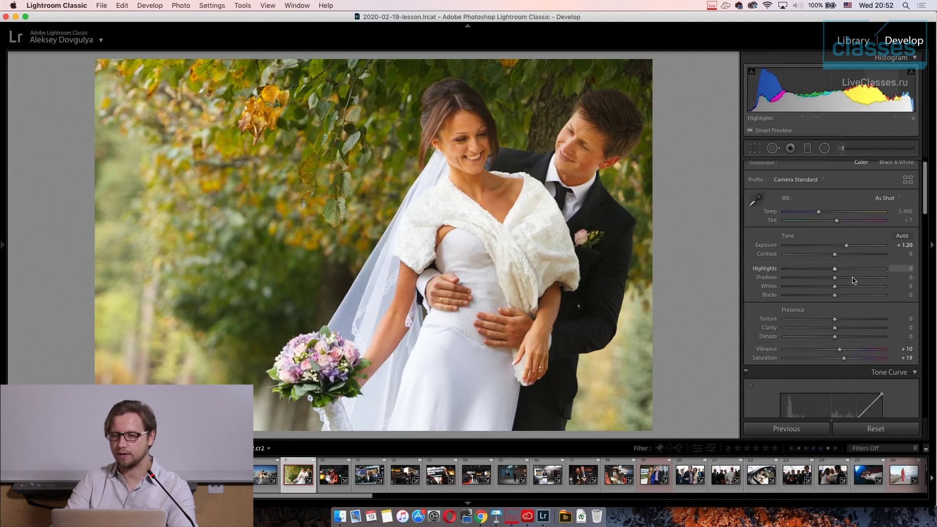
scroll(854, 280, down, 2)
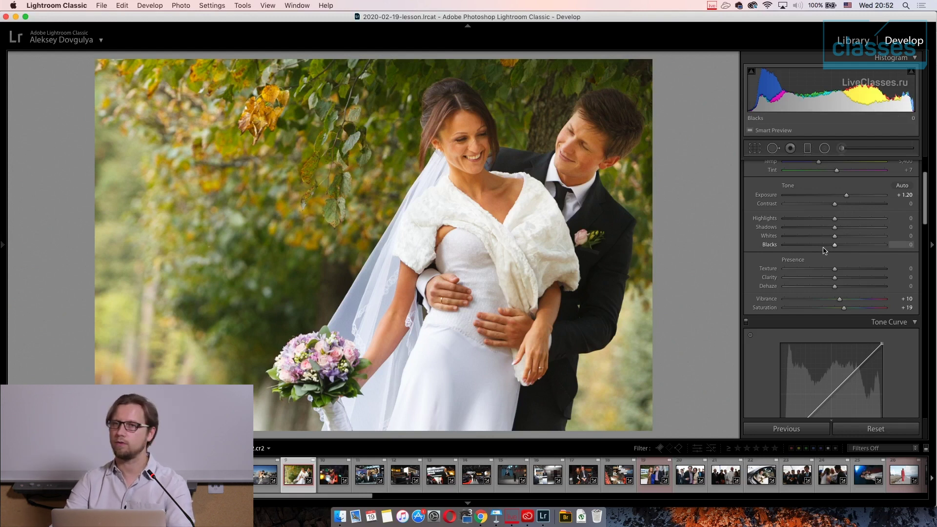
scroll(845, 264, down, 1)
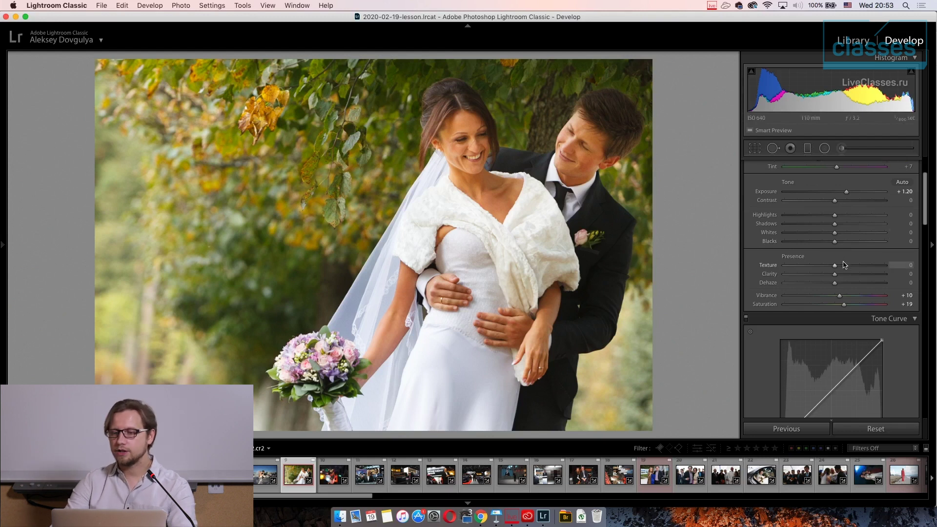
scroll(844, 264, up, 5)
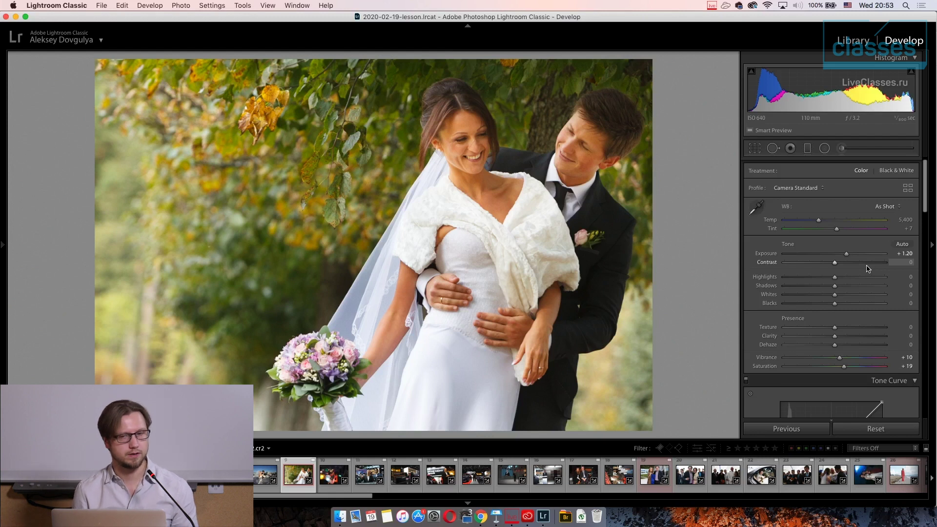
drag(835, 263, 861, 270)
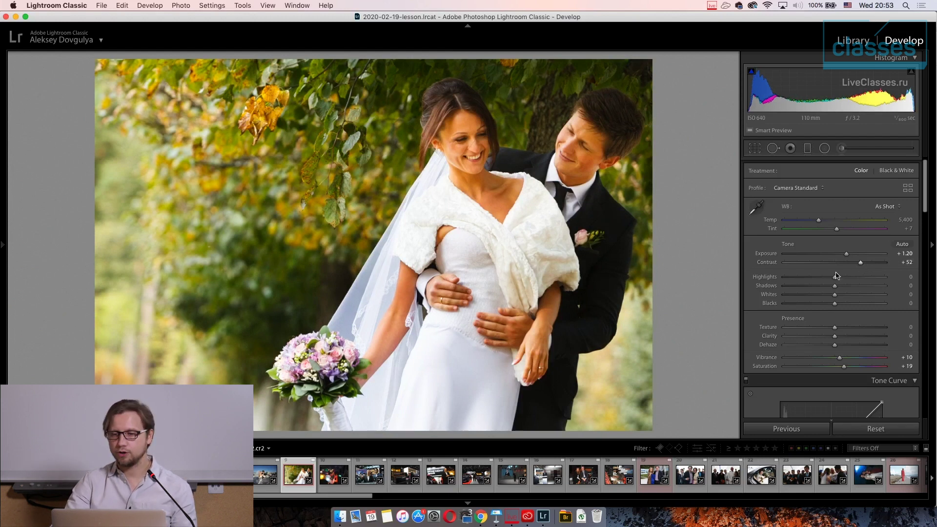
drag(862, 266, 862, 265)
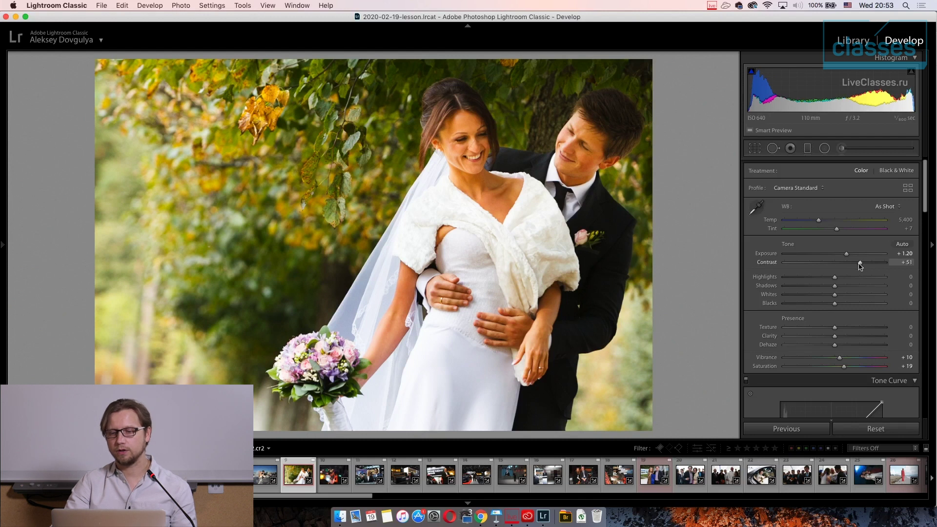
double_click(770, 263)
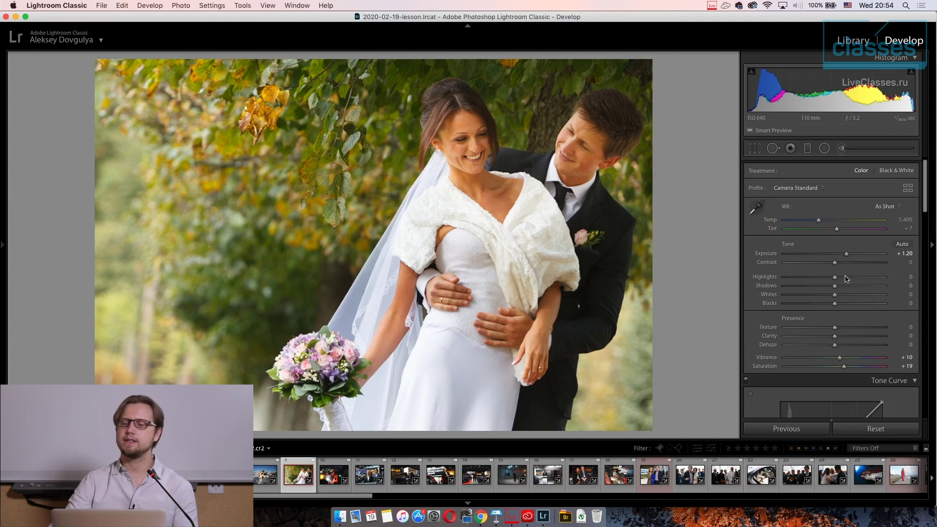
Test Whites at +69, reset it to 0, and lower Blacks to -10.
drag(836, 295, 838, 294)
drag(867, 295, 815, 308)
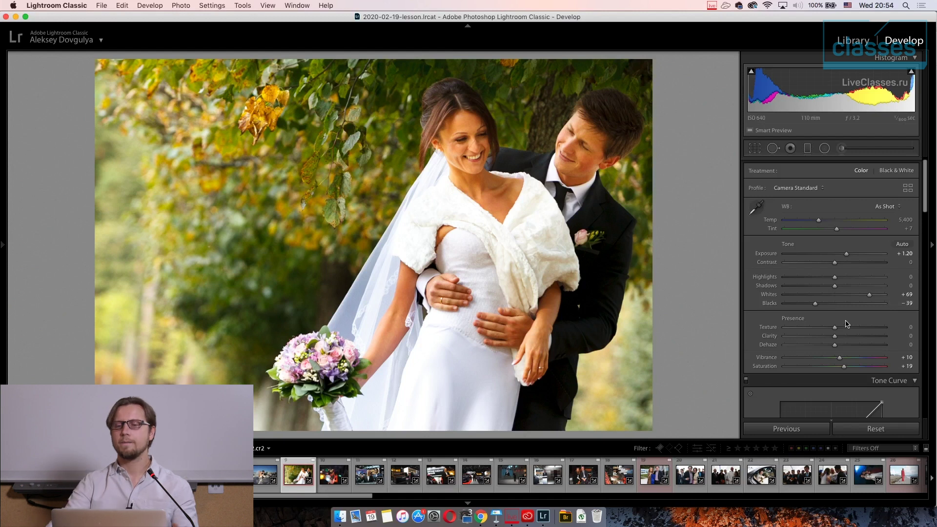
double_click(870, 295)
drag(835, 304, 830, 306)
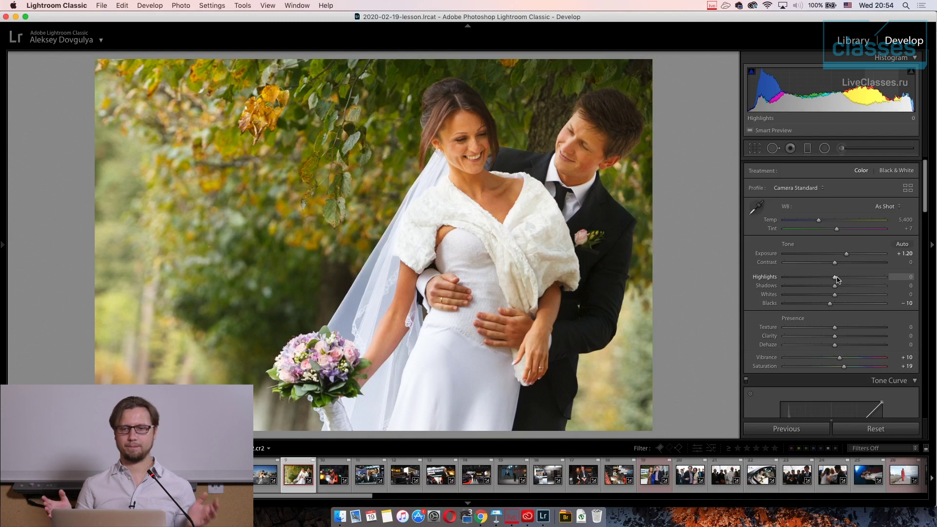
key(super+equal)
key(super+equal)
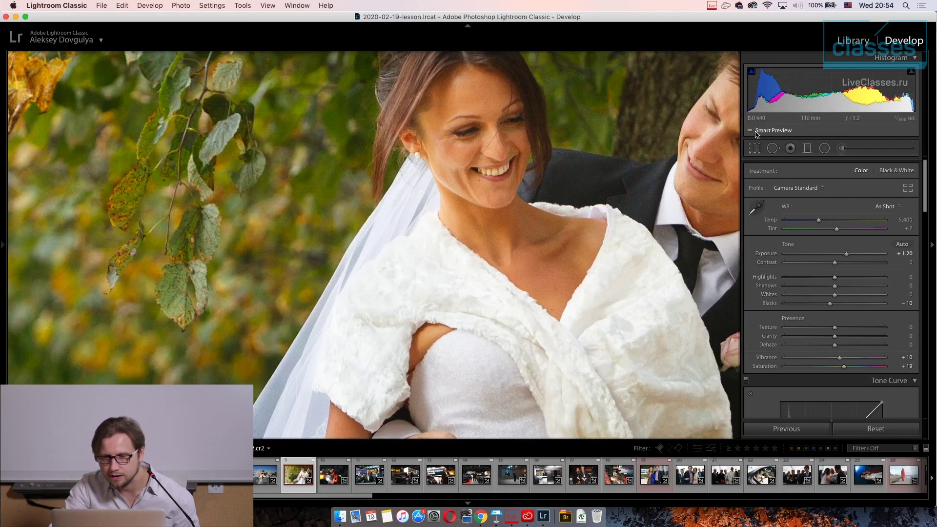
key(super+minus)
key(super+minus)
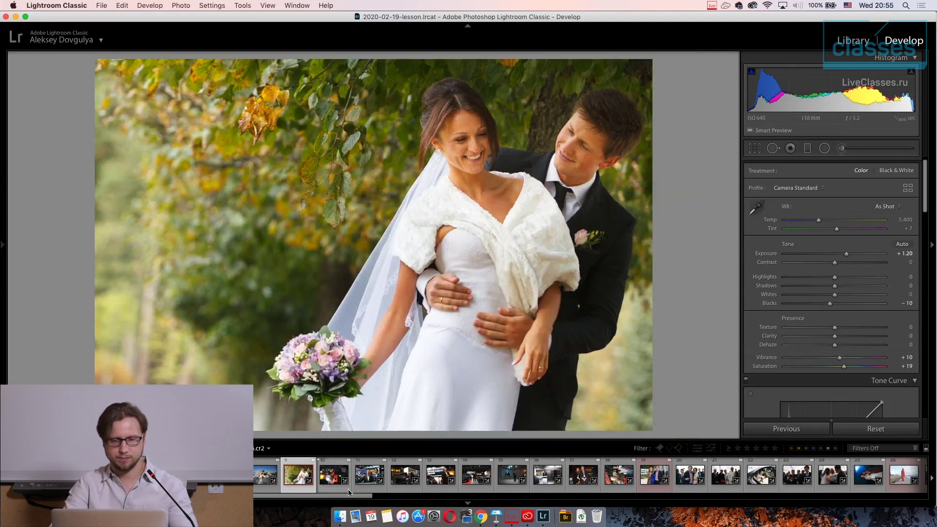
In Finder, rename the lesson's source1 folder to 'source' and return to Lightroom.
click(340, 518)
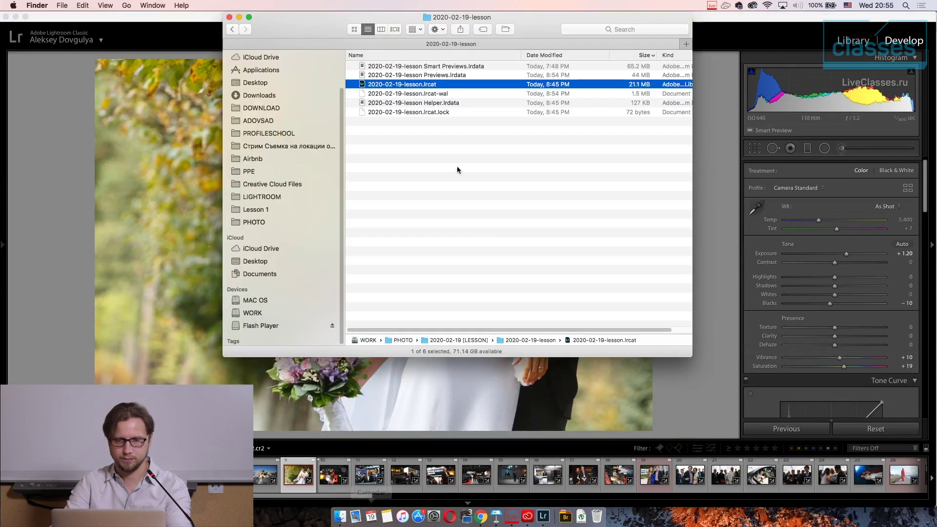
click(233, 29)
click(476, 69)
click(478, 63)
key(Return)
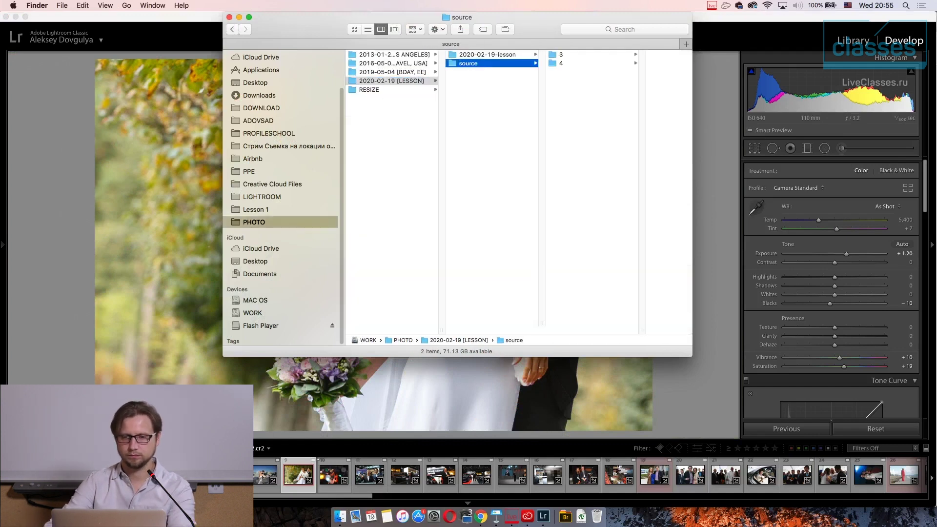
click(738, 41)
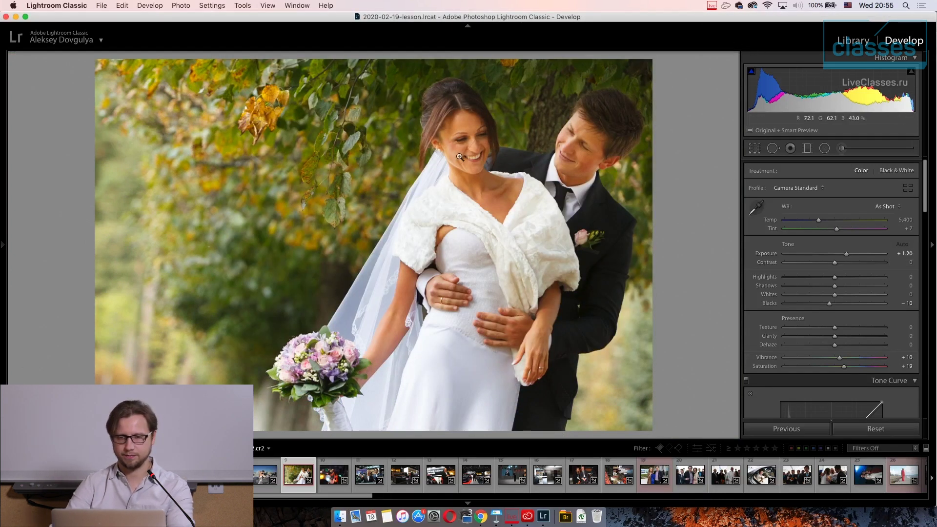
Zoom into the bride, try Highlights at -67, then reset it to 0.
click(480, 161)
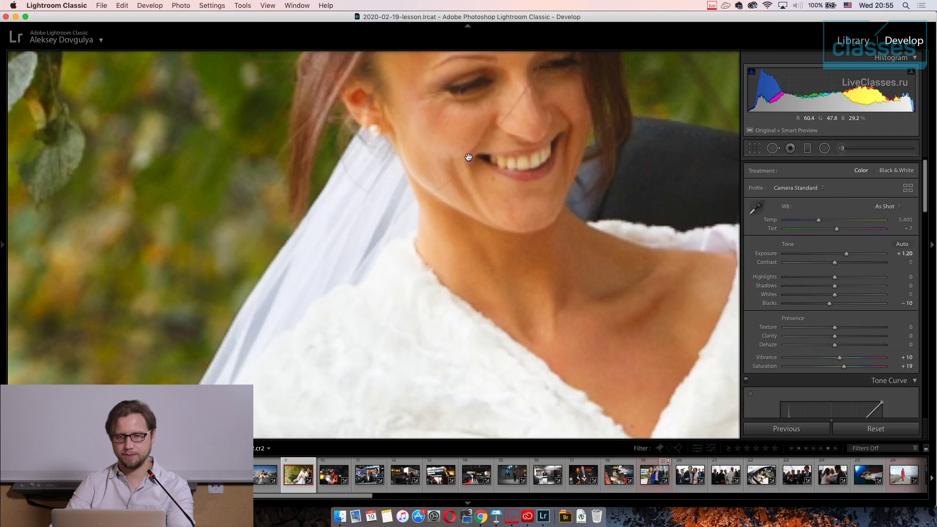
drag(526, 147, 529, 202)
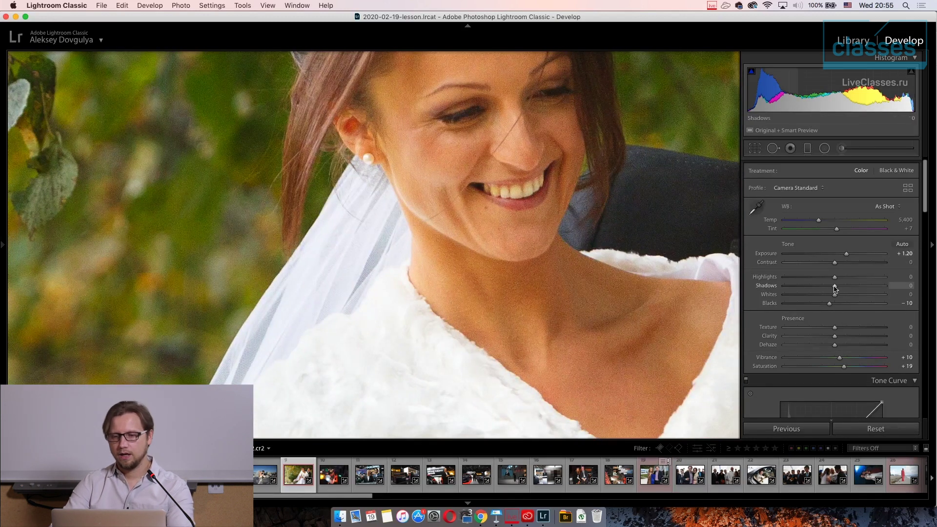
drag(547, 212, 517, 269)
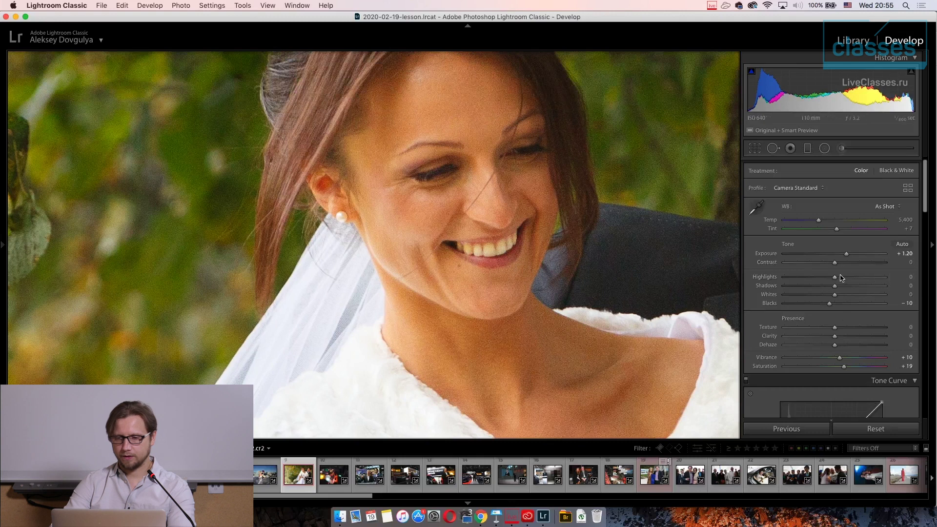
mouse_move(815, 280)
mouse_down()
mouse_move(802, 282)
mouse_move(825, 282)
mouse_up()
click(556, 124)
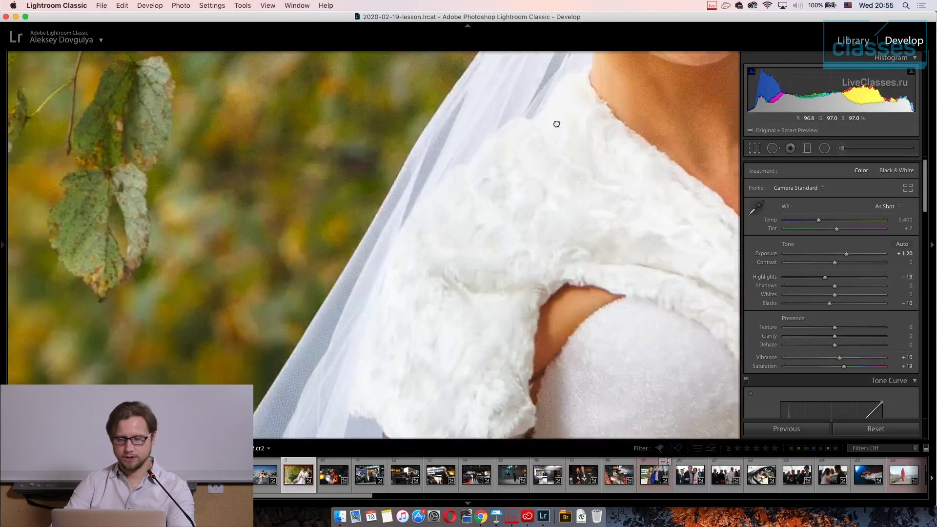
double_click(765, 277)
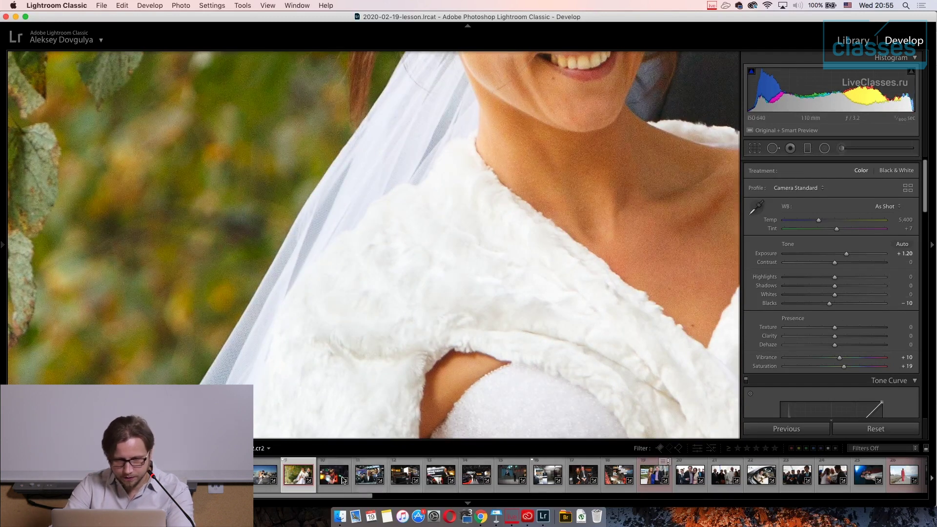
Open the red-dress beach portrait and lower its Highlights to darken the sky.
drag(349, 496, 502, 525)
click(533, 475)
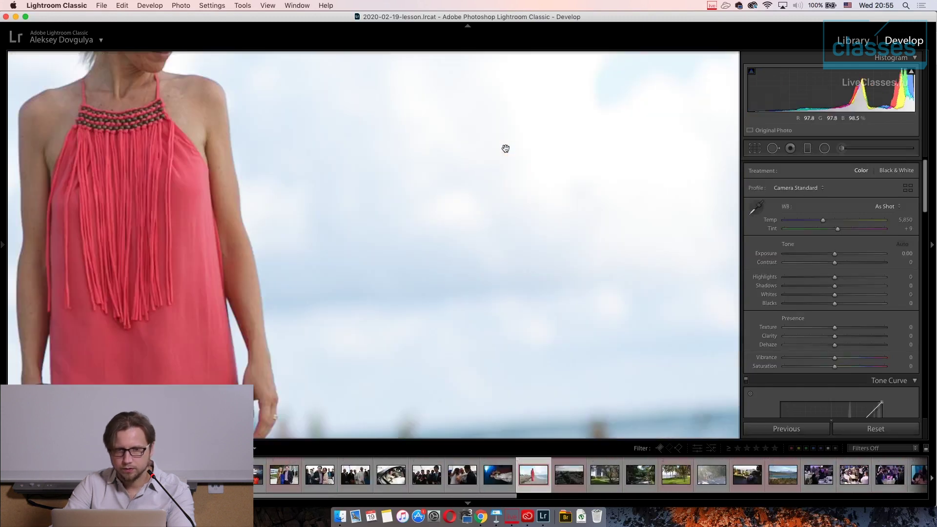
drag(505, 147, 637, 289)
mouse_move(834, 277)
mouse_down()
mouse_move(792, 276)
mouse_move(821, 282)
mouse_up()
Reset the red-dress Highlights, open the veiled bride close-up, and try Highlights -100, then reset.
double_click(822, 281)
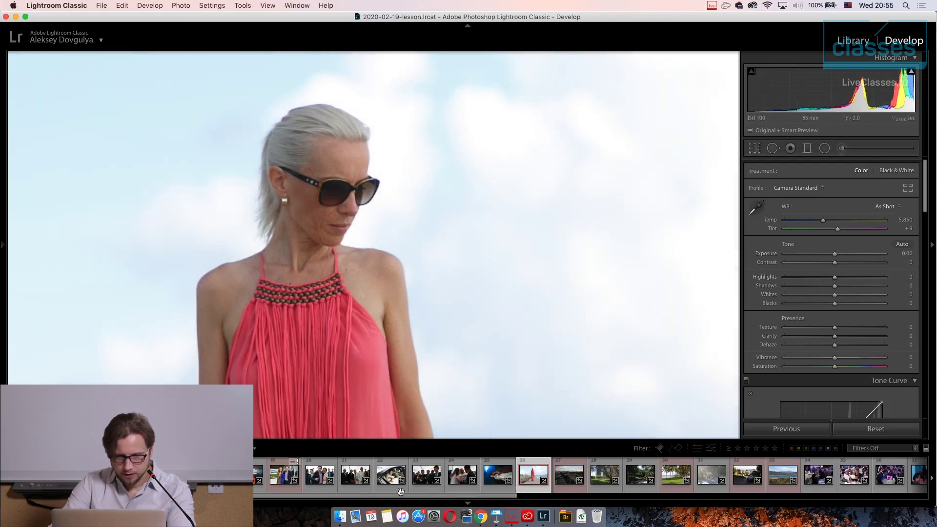
drag(386, 496, 251, 496)
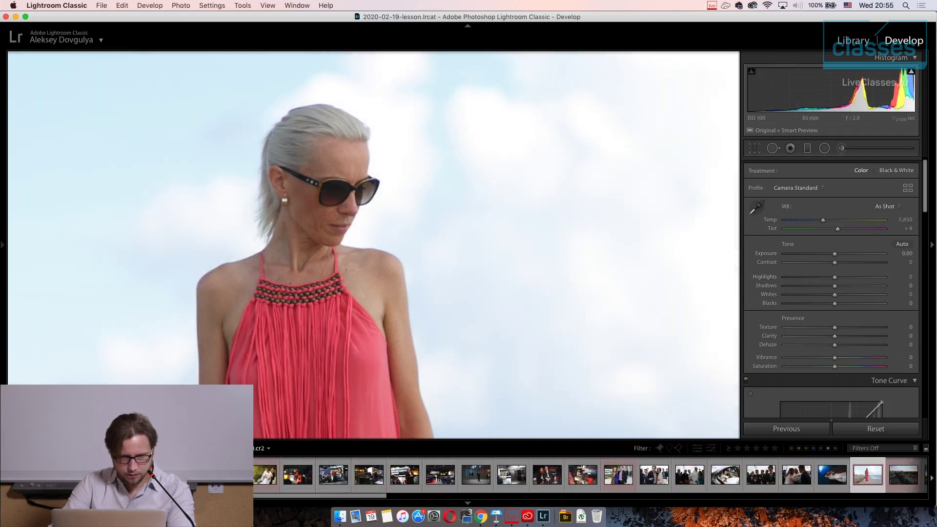
click(266, 474)
drag(546, 357, 594, 153)
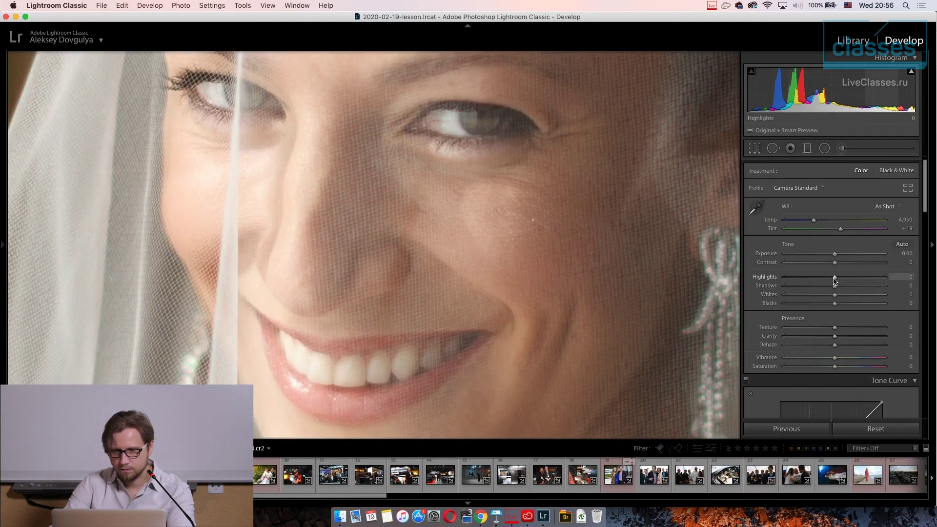
mouse_move(831, 279)
mouse_down()
mouse_move(776, 284)
mouse_move(829, 284)
mouse_move(816, 288)
mouse_up()
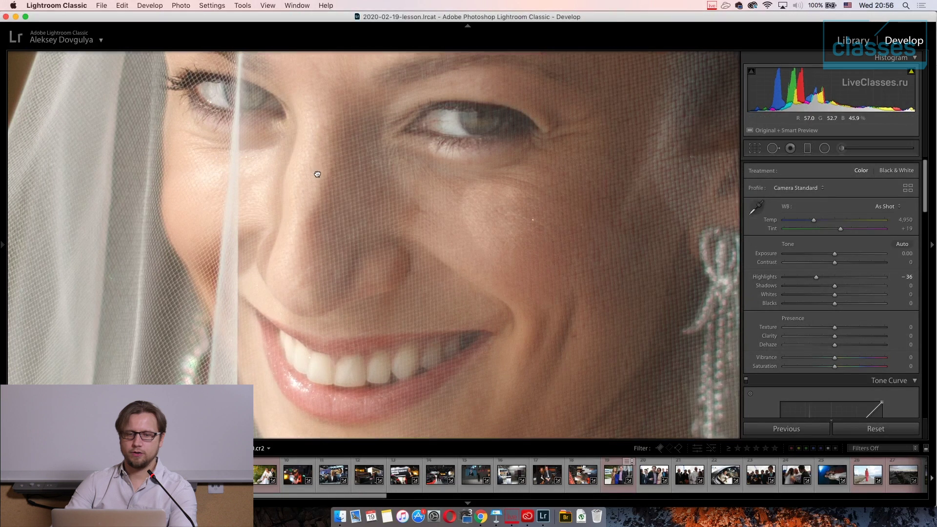
drag(314, 174, 513, 188)
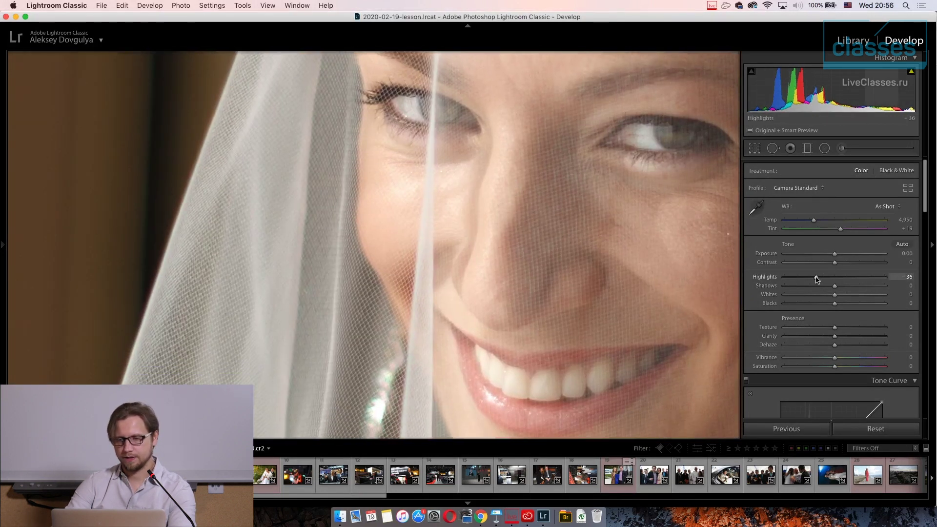
double_click(816, 278)
Inspect the veiled bride at 1:1, test Highlights -75, reset to 0, and return to Fit.
mouse_move(544, 161)
mouse_down()
mouse_move(512, 366)
mouse_move(537, 169)
mouse_up()
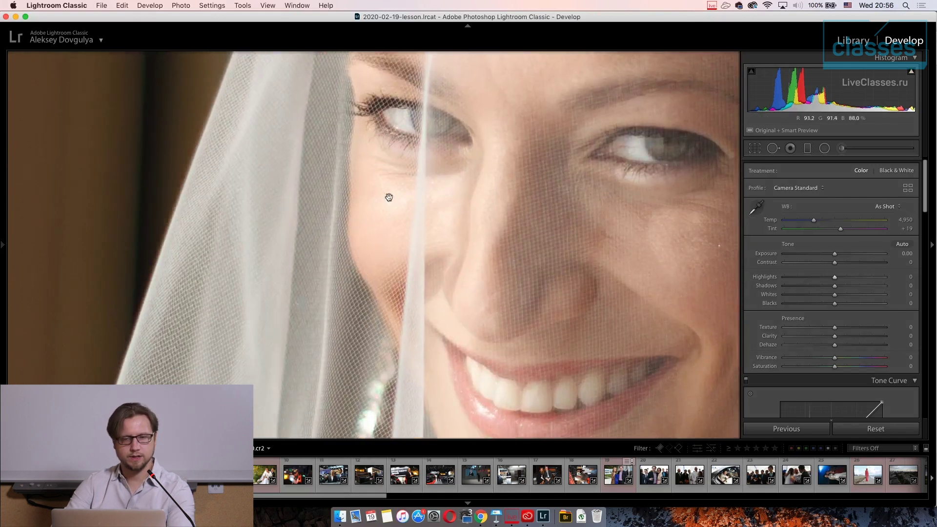
drag(475, 260, 468, 306)
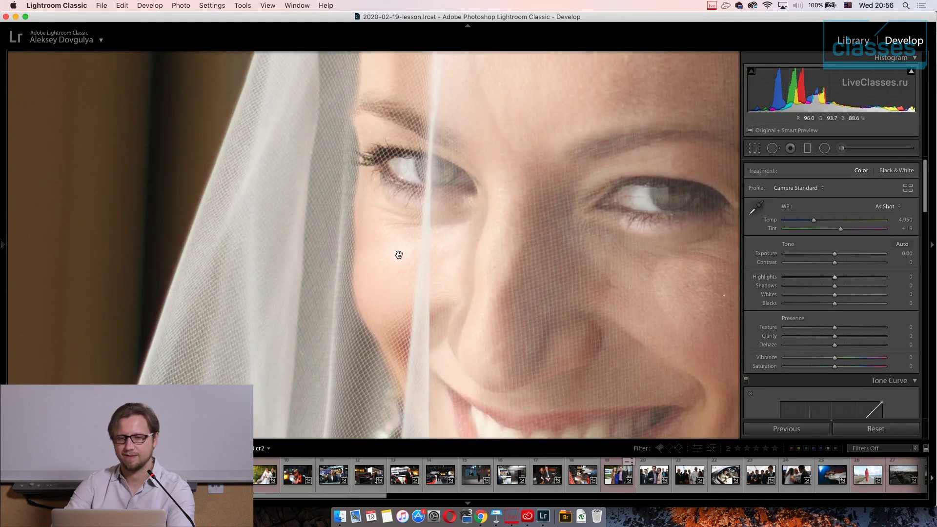
mouse_move(527, 268)
mouse_down()
mouse_move(519, 291)
mouse_move(528, 282)
mouse_up()
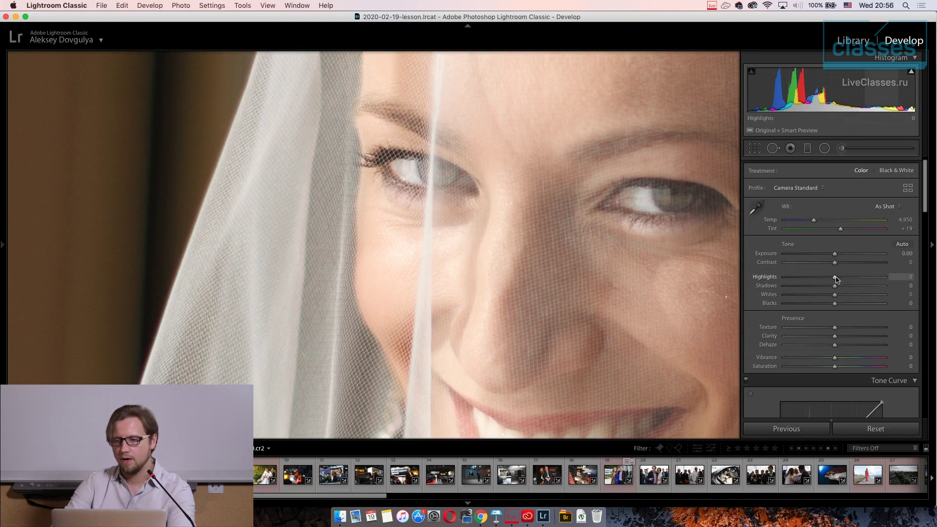
drag(835, 279, 780, 285)
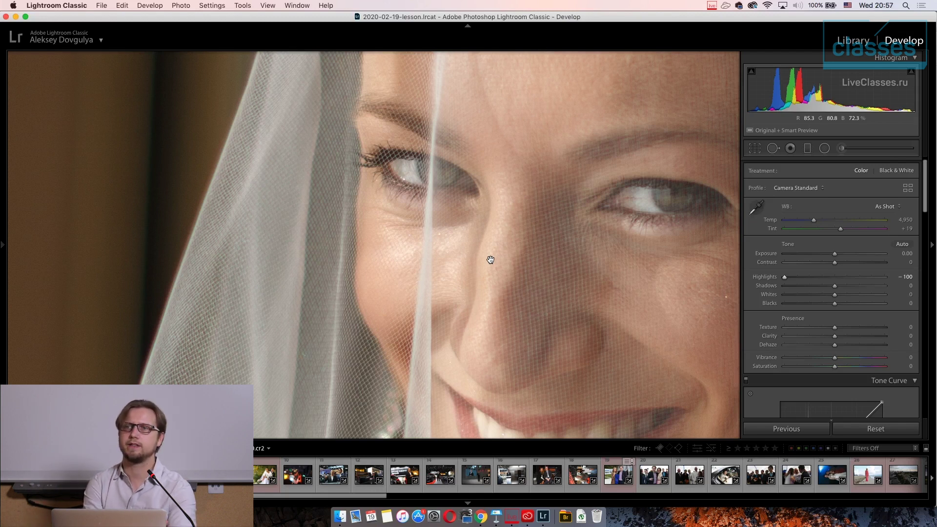
drag(394, 226, 386, 163)
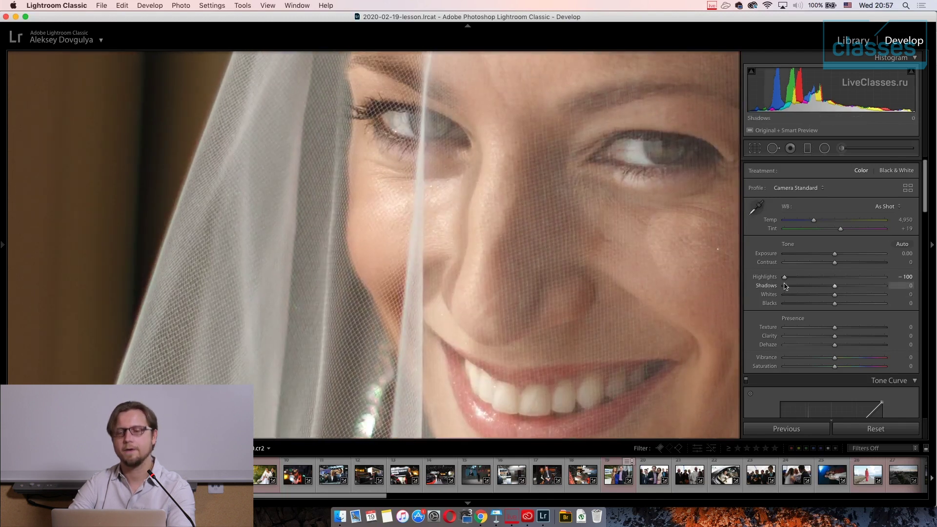
double_click(769, 278)
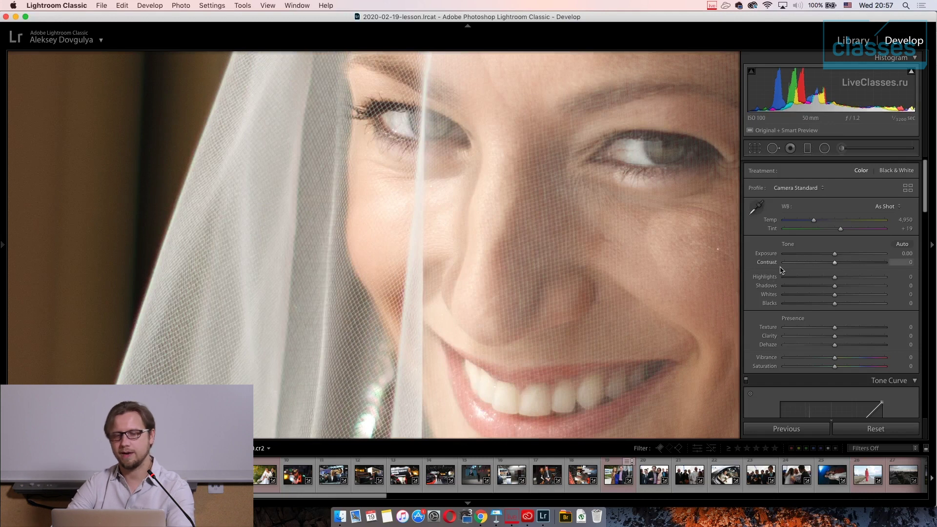
drag(655, 282, 514, 226)
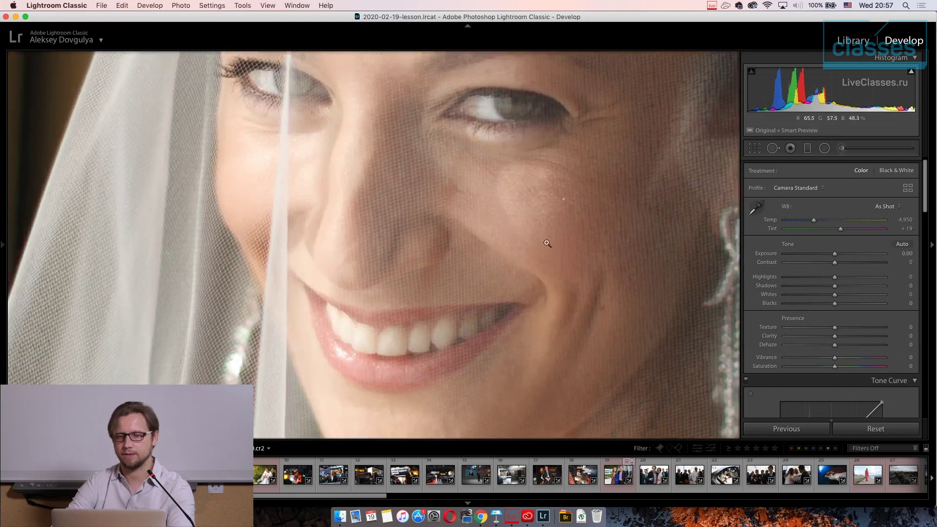
click(548, 247)
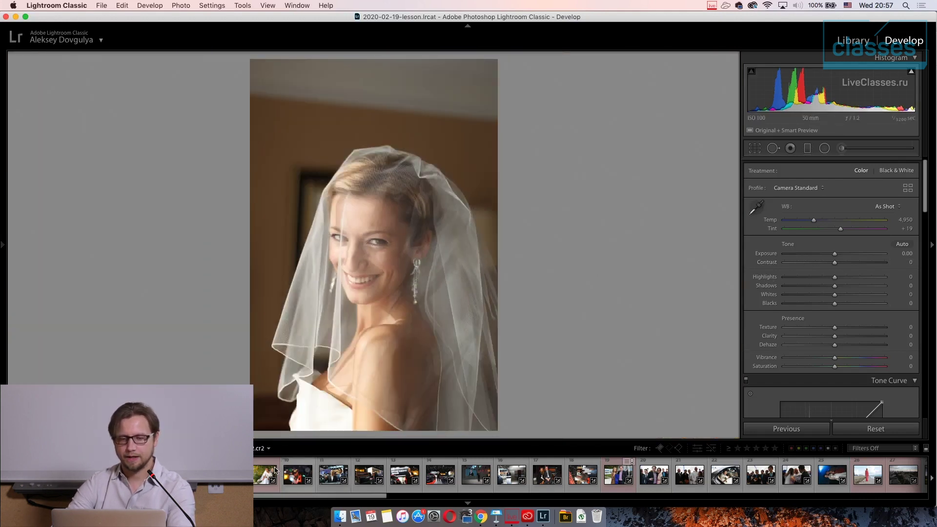
Open the bride-and-groom photo and lift its Shadows to +19.
click(261, 482)
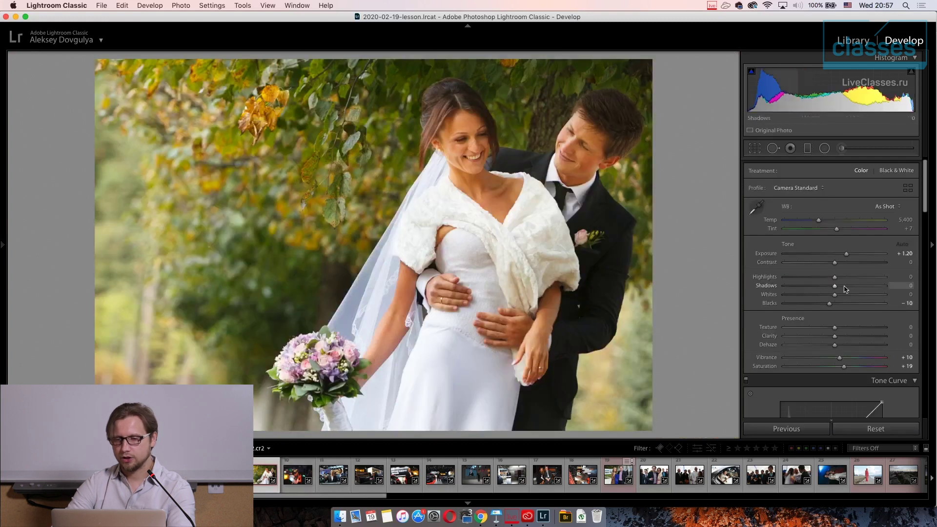
mouse_move(860, 291)
mouse_down()
mouse_move(835, 295)
mouse_move(845, 293)
mouse_up()
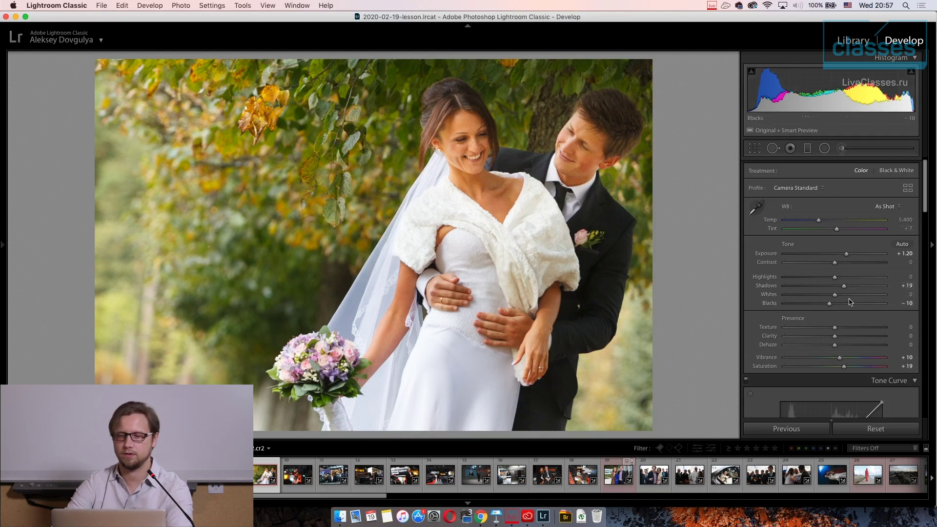
scroll(852, 305, down, 1)
scroll(856, 311, down, 3)
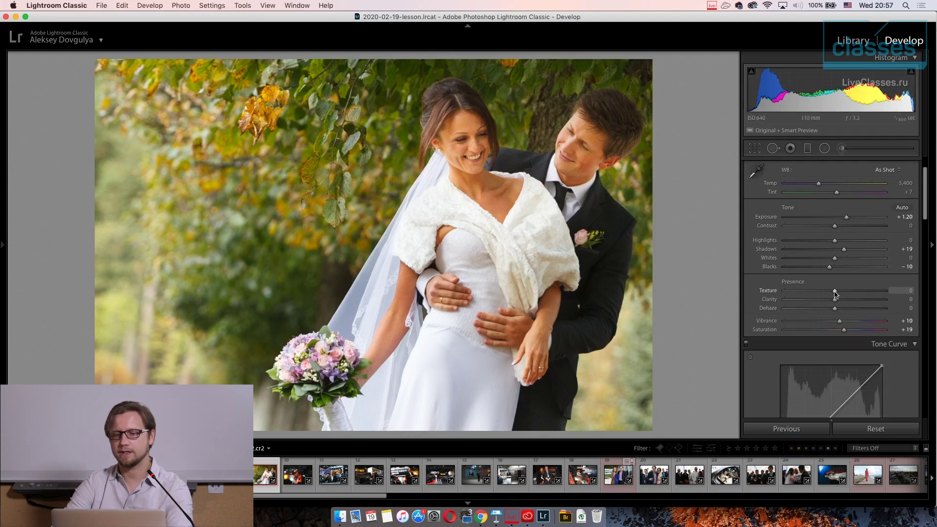
Try adding Texture, including at 1:1 on the face, and reset it to 0.
drag(835, 292, 846, 294)
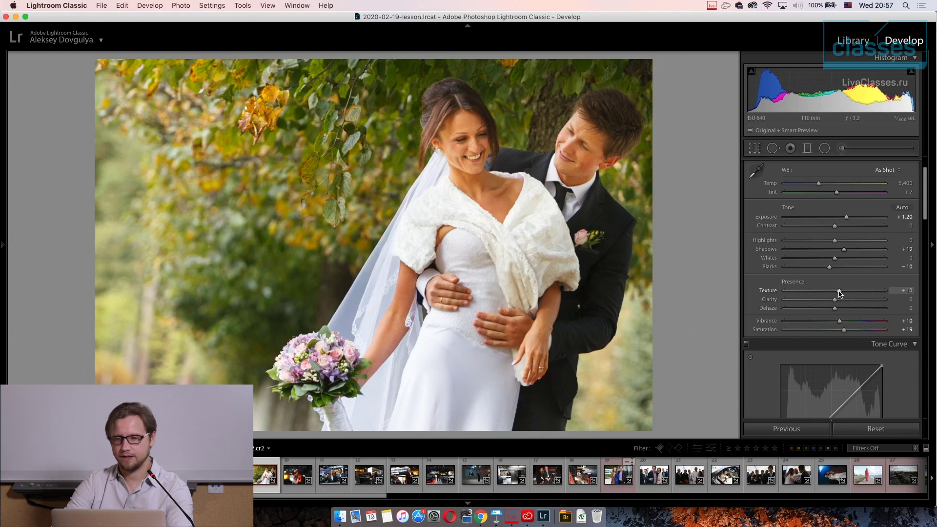
double_click(848, 292)
click(458, 147)
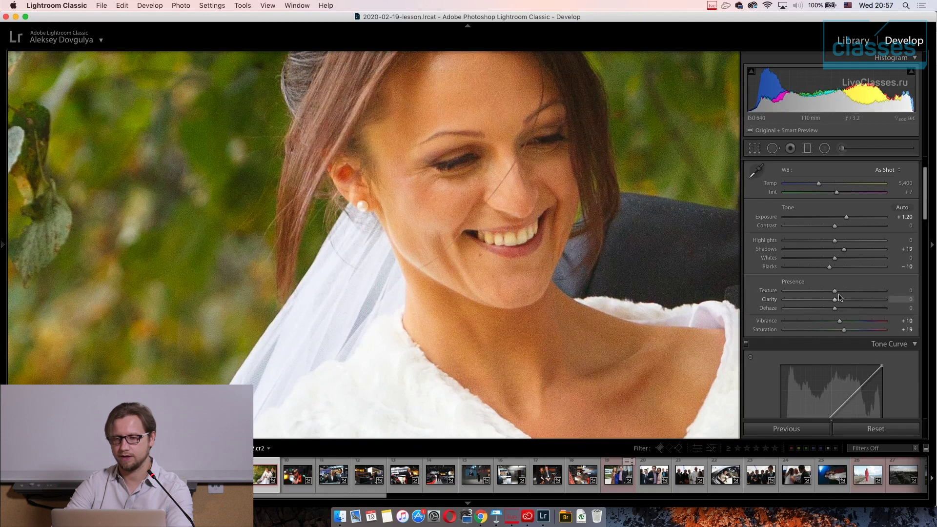
mouse_move(836, 292)
mouse_down()
mouse_move(867, 293)
mouse_move(837, 295)
mouse_up()
double_click(837, 295)
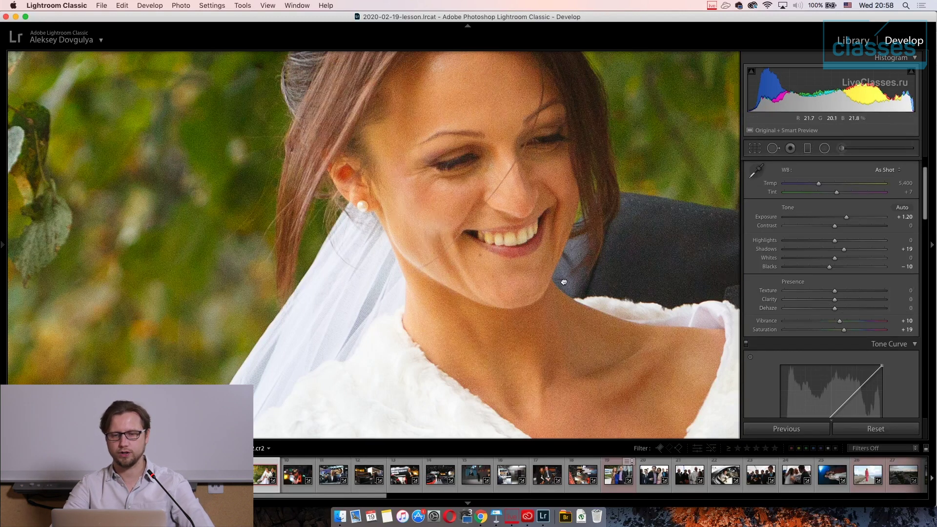
Return to Fit view and raise Clarity to +20.
key(z)
drag(836, 301, 847, 306)
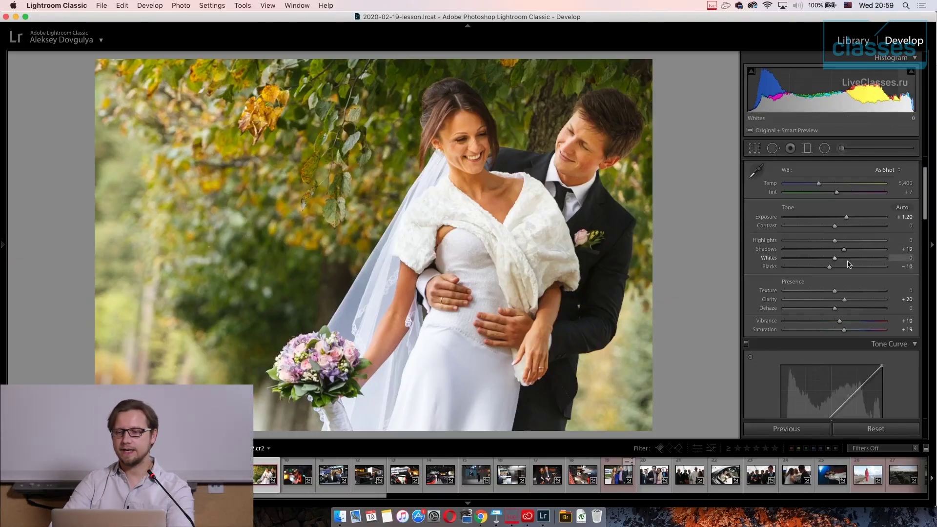
scroll(847, 299, down, 1)
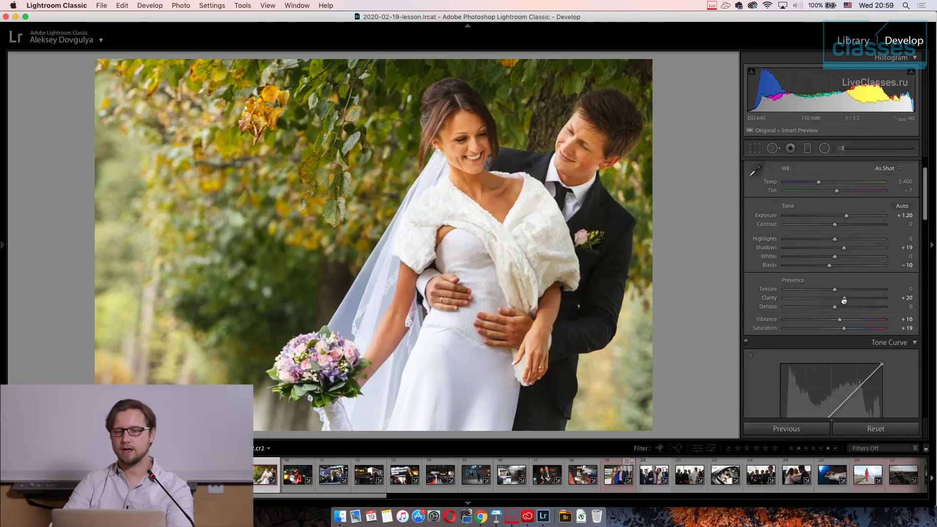
Judge Clarity on the couple photo in a black-and-white preview, then restore colour at Saturation +15 and Clarity +5.
drag(843, 328, 784, 328)
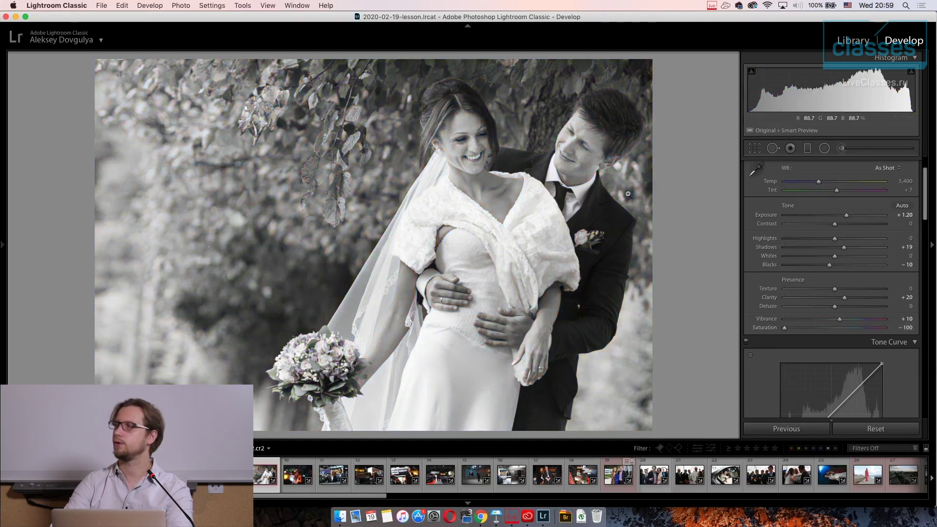
mouse_move(845, 300)
mouse_down()
mouse_move(833, 300)
mouse_move(865, 304)
mouse_move(855, 304)
mouse_up()
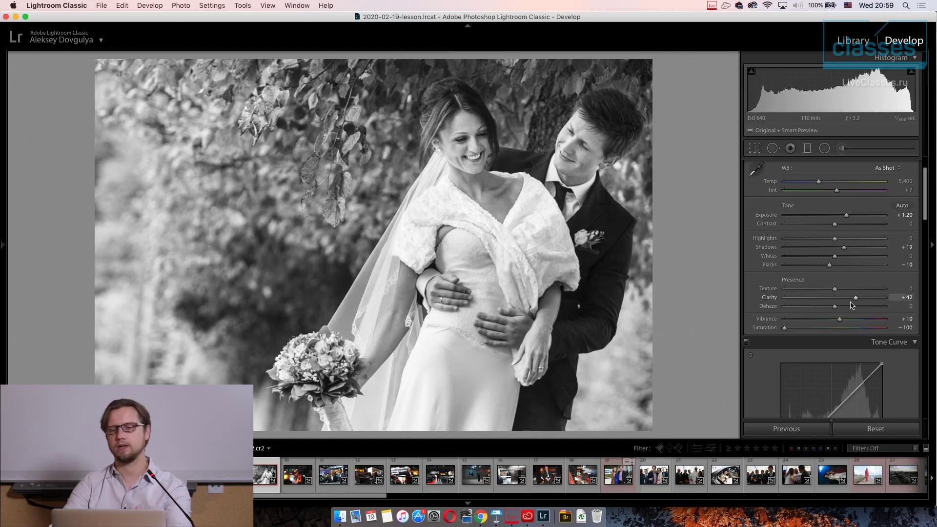
double_click(785, 328)
drag(835, 332, 843, 332)
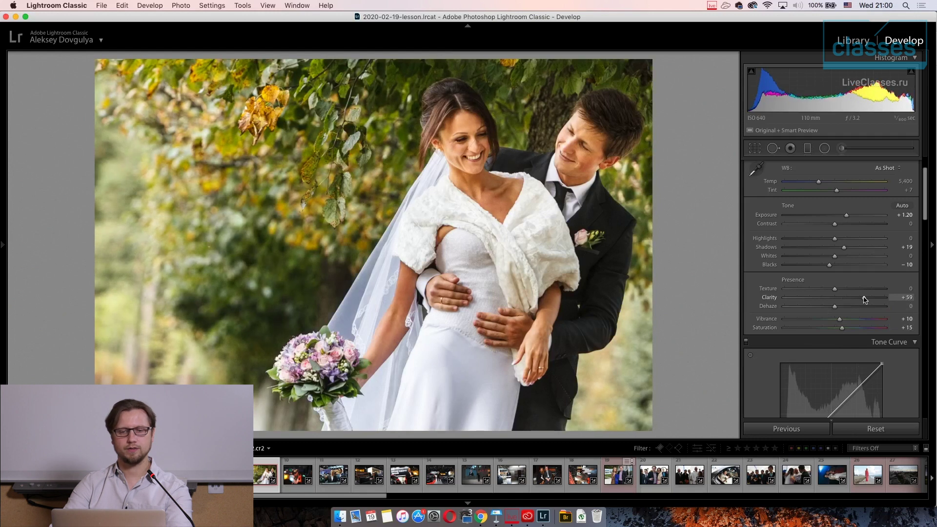
mouse_move(853, 298)
mouse_down()
mouse_move(871, 302)
mouse_move(845, 302)
mouse_up()
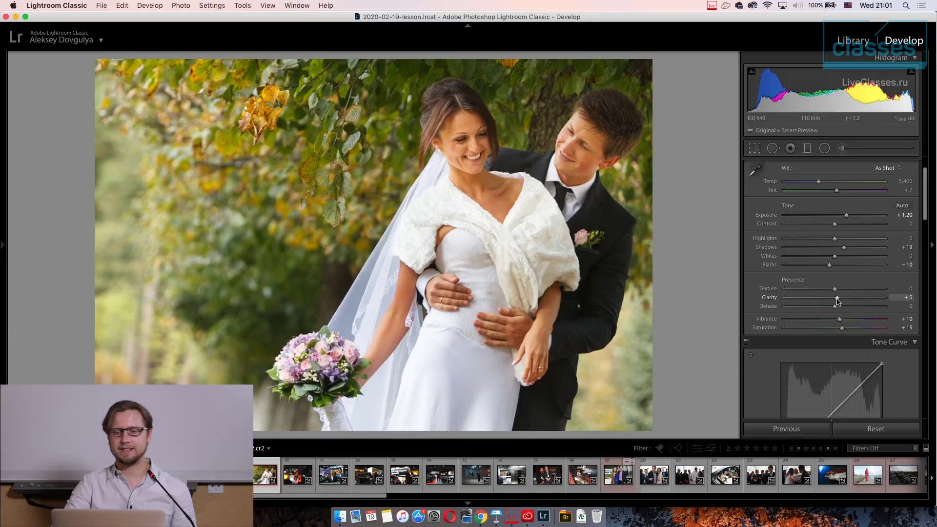
Reset the couple photo's Clarity to 0 and open the deer photo from the filmstrip.
double_click(837, 299)
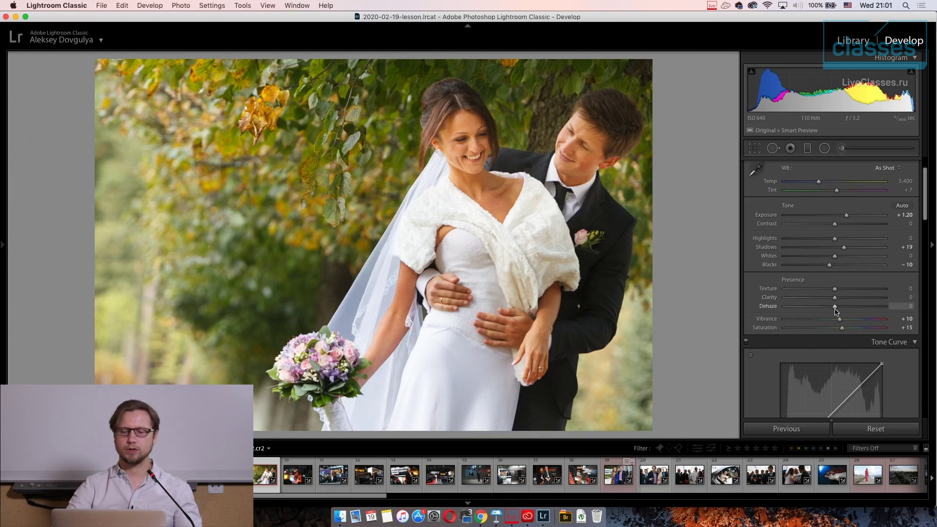
drag(302, 497, 484, 496)
click(567, 482)
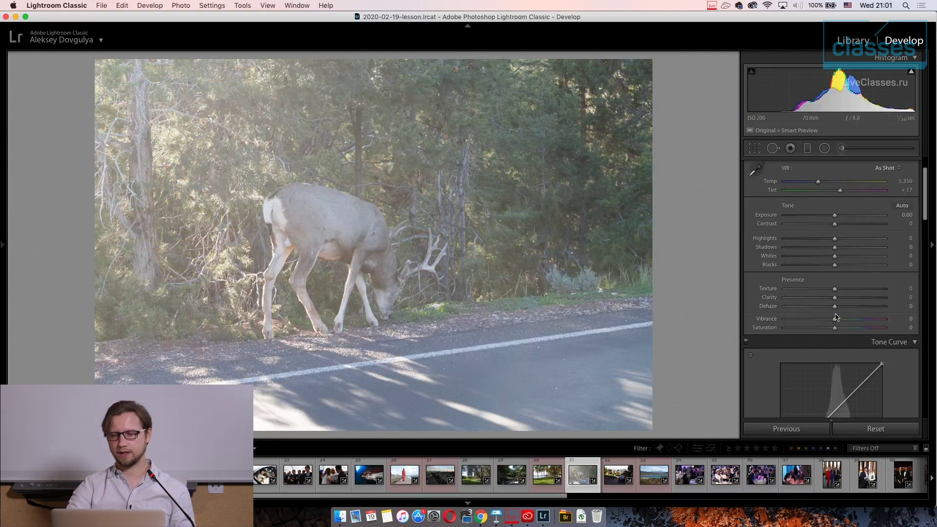
Give the deer photo Dehaze +92, Temp 7,537, Highlights -30, Shadows +36 and Clarity +50.
drag(835, 310, 882, 310)
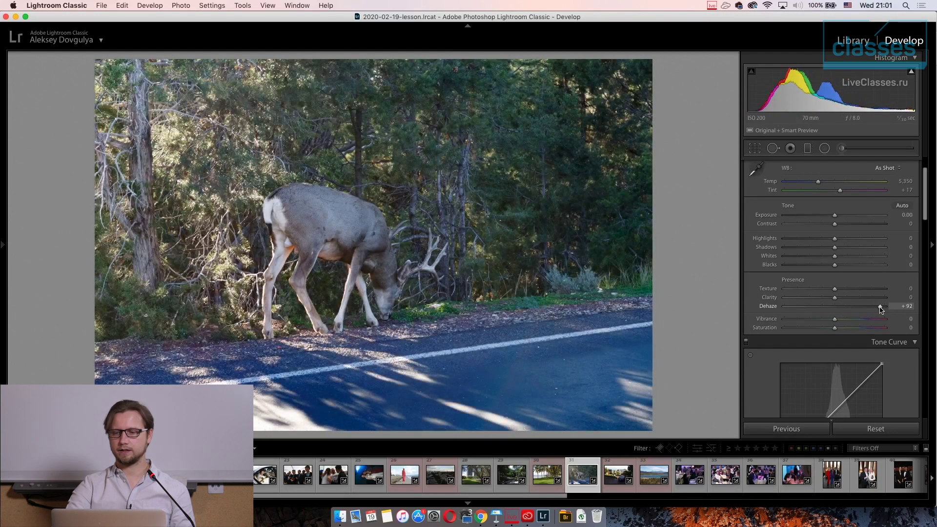
scroll(869, 303, up, 3)
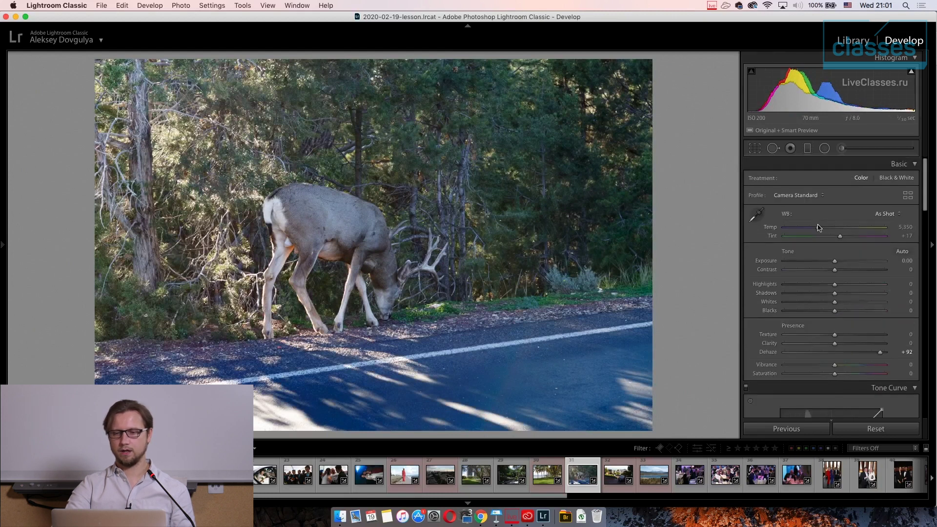
drag(818, 227, 838, 232)
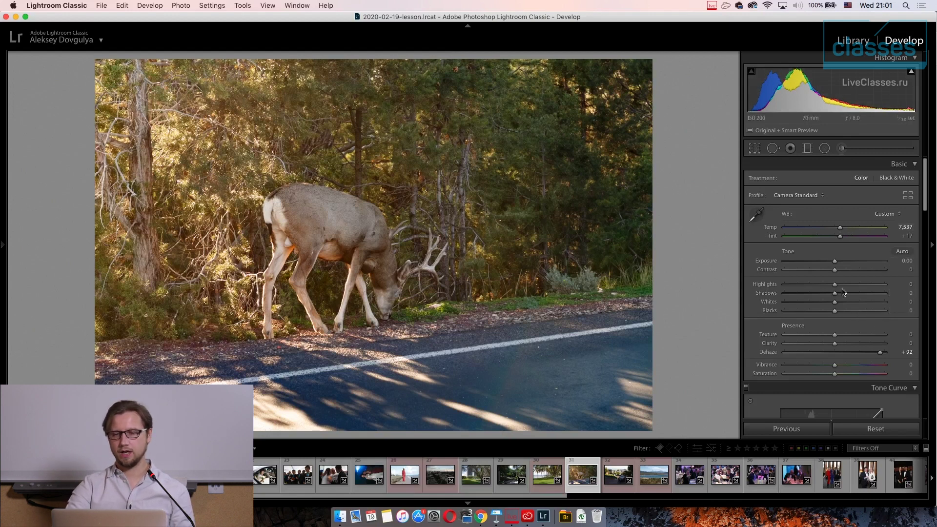
drag(836, 287, 821, 287)
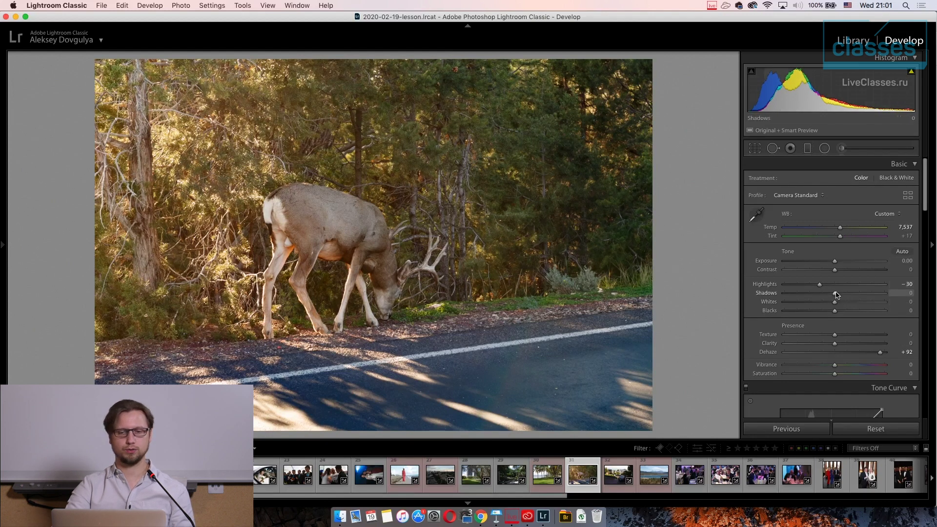
mouse_move(836, 295)
mouse_down()
mouse_move(862, 297)
mouse_move(852, 295)
mouse_up()
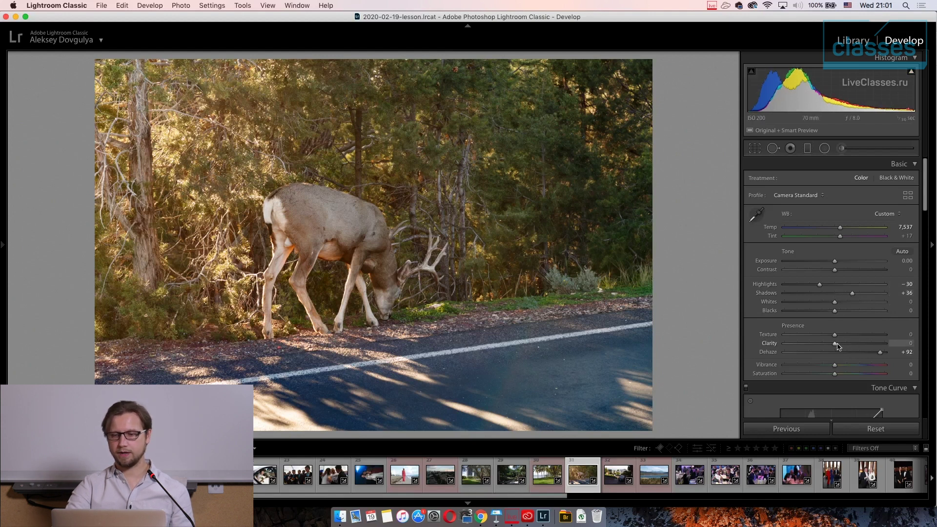
drag(836, 345, 860, 345)
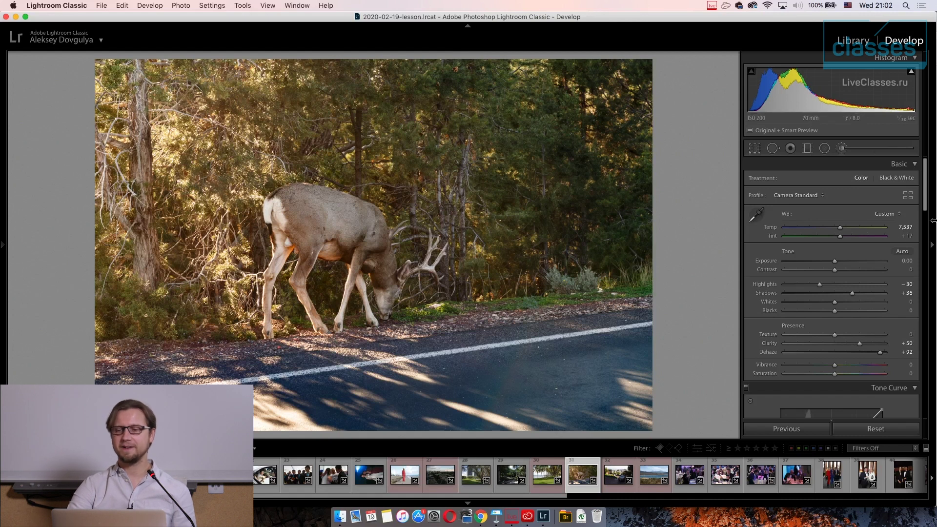
key(k)
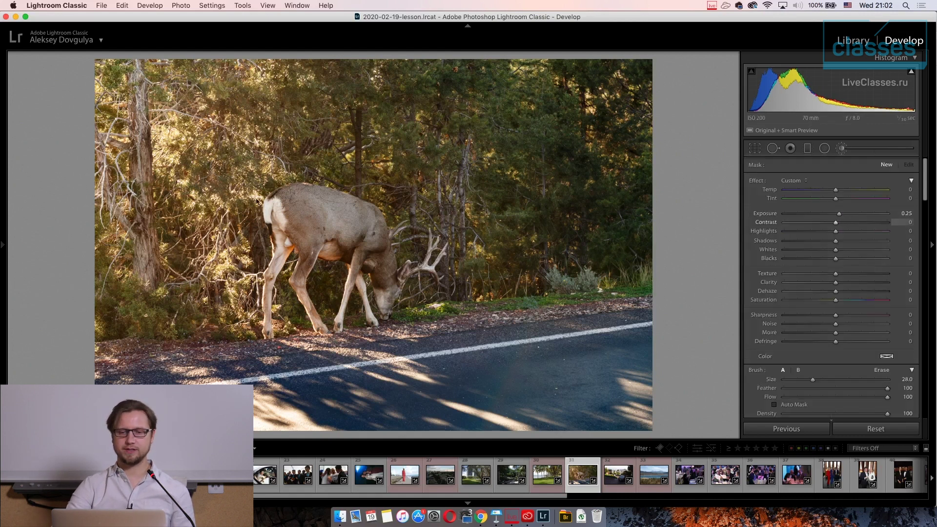
Brush a +0.39 exposure brightening over the deer.
scroll(445, 229, up, 3)
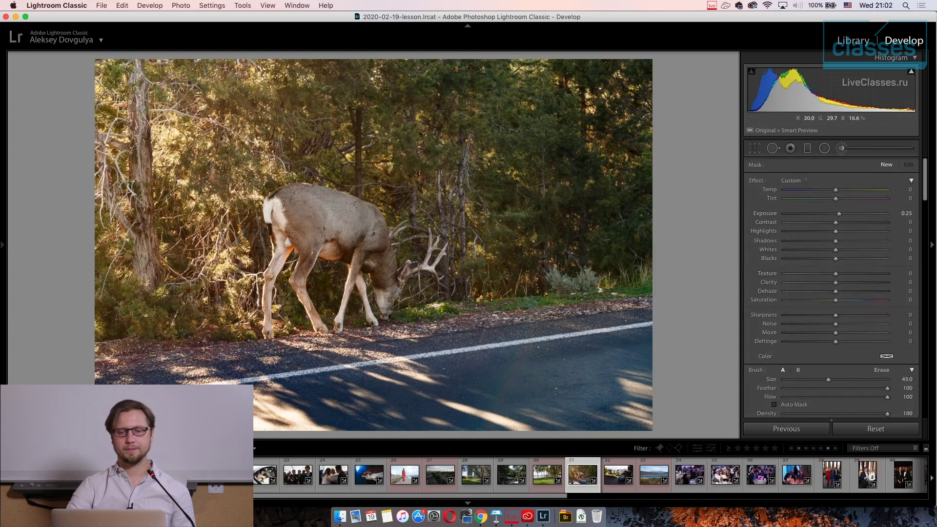
drag(473, 304, 425, 234)
drag(839, 213, 842, 216)
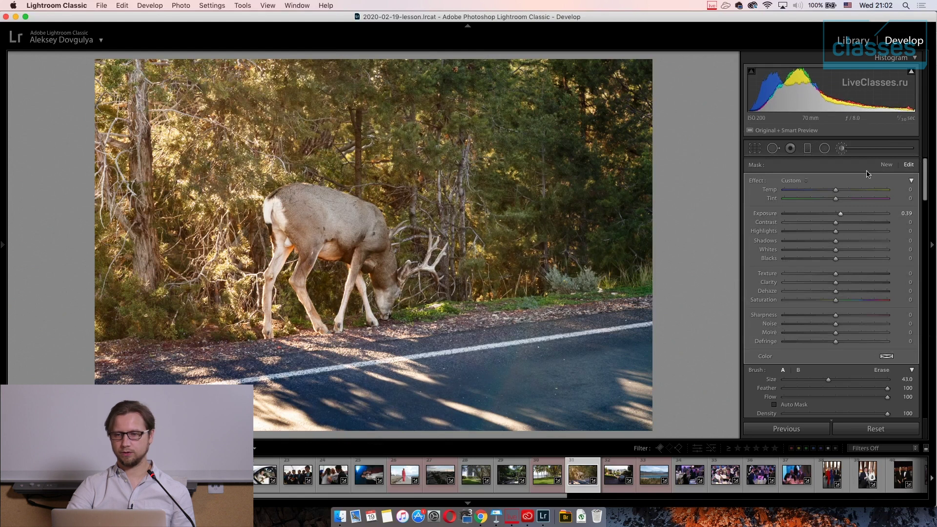
Add a second brush adjustment at -0.71 exposure to darken the upper-left of the photo.
click(886, 165)
double_click(837, 215)
drag(832, 216, 826, 215)
scroll(152, 94, up, 3)
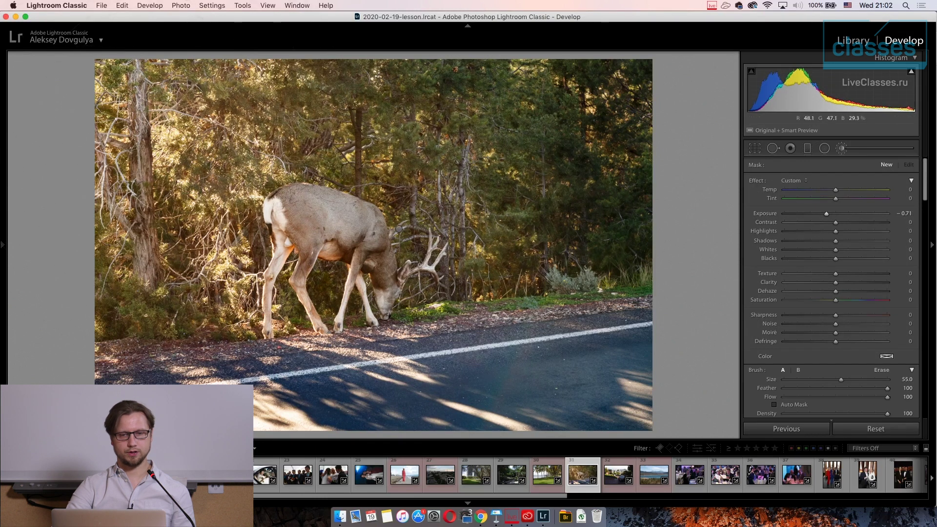
click(152, 93)
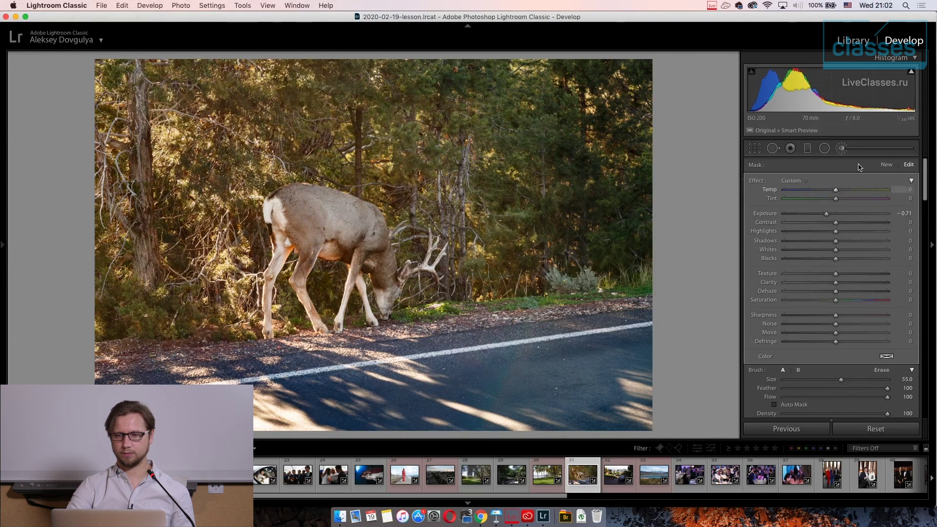
key(k)
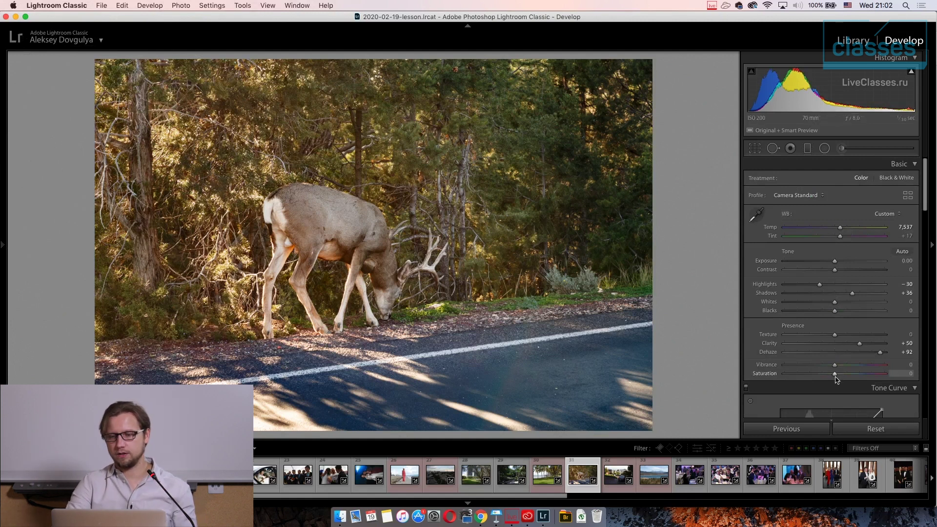
Raise the deer photo's Saturation to +14 and, after trying Dehaze +48, leave Dehaze at 0.
drag(837, 380, 841, 382)
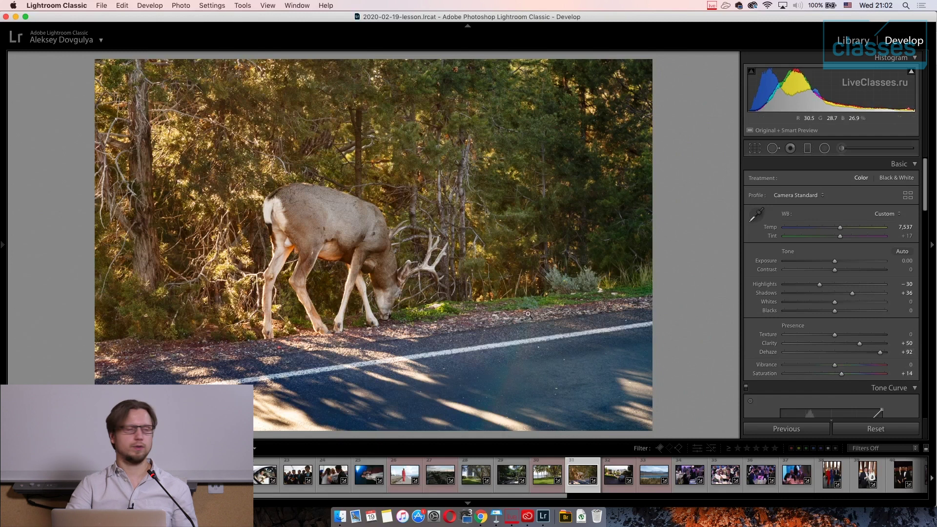
double_click(775, 352)
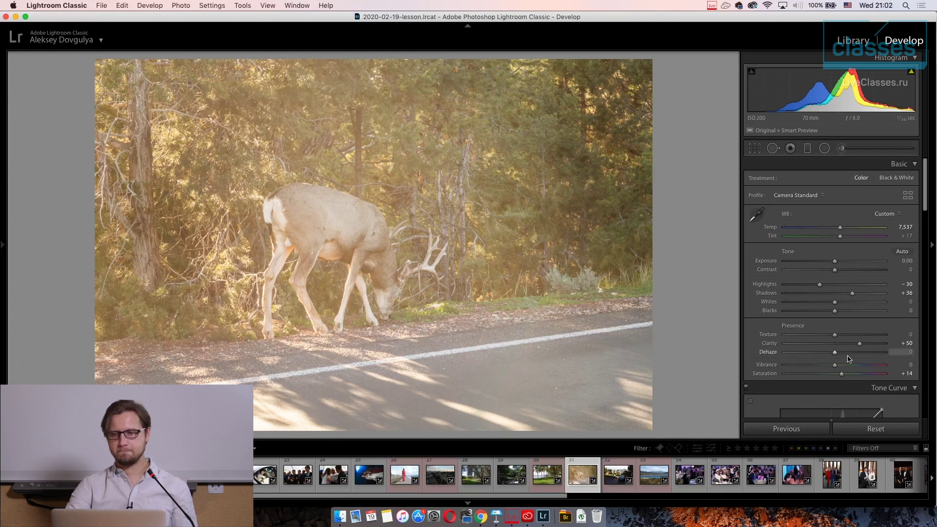
mouse_move(836, 353)
mouse_down()
mouse_move(863, 361)
mouse_move(841, 363)
mouse_up()
double_click(771, 354)
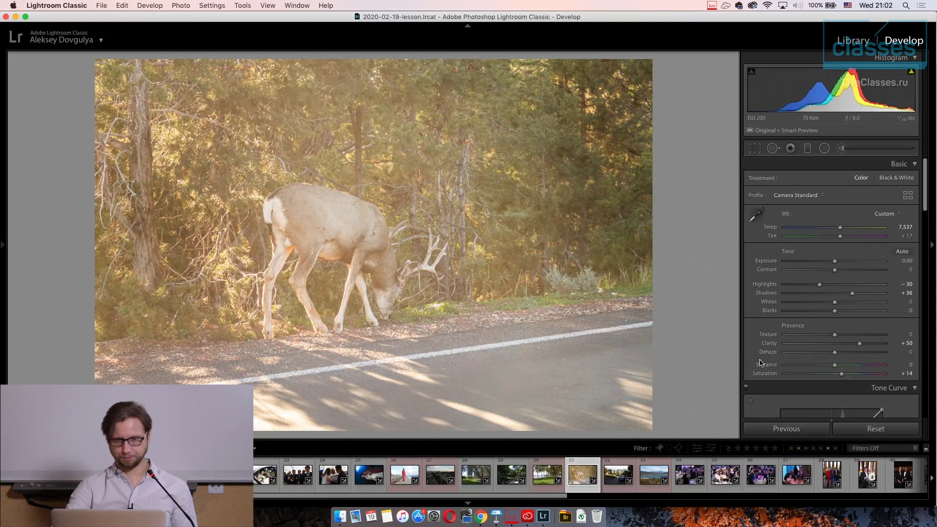
scroll(469, 476, right, 4)
scroll(461, 483, left, 9)
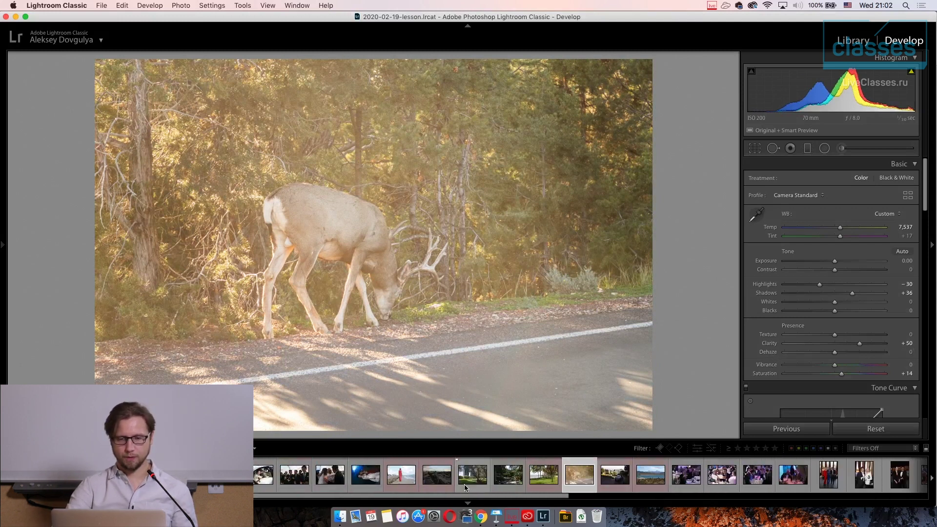
scroll(459, 486, left, 6)
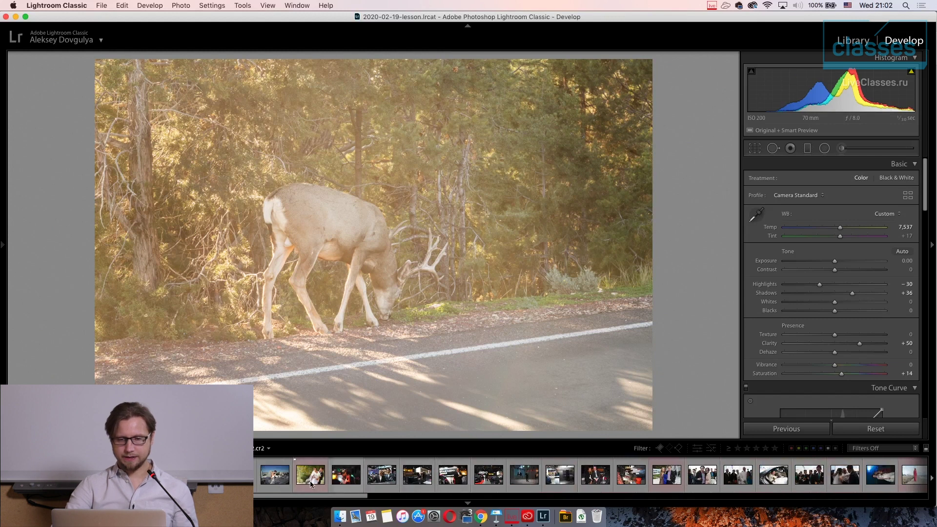
Reopen the bride-and-groom photo (Exposure +1.20, Shadows +19, Blacks -10) and scroll down toward Tone Curve.
click(311, 475)
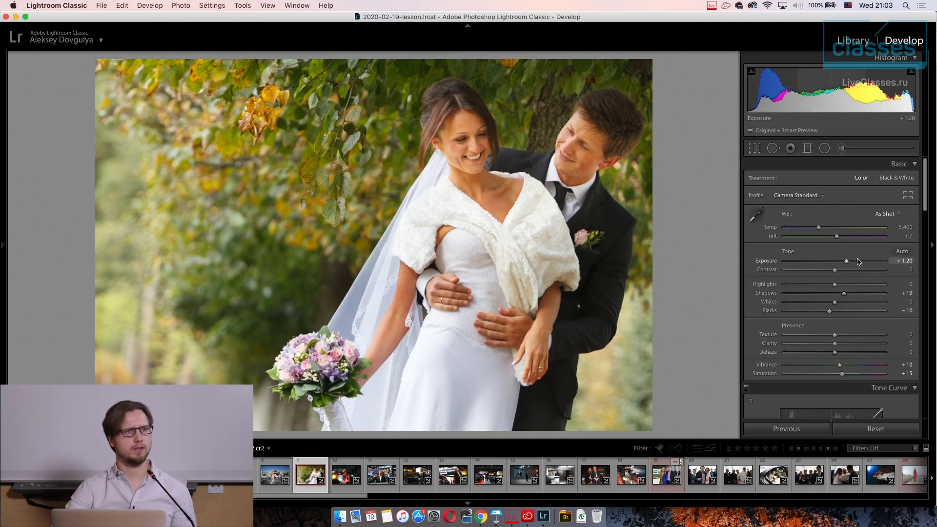
scroll(857, 347, down, 1)
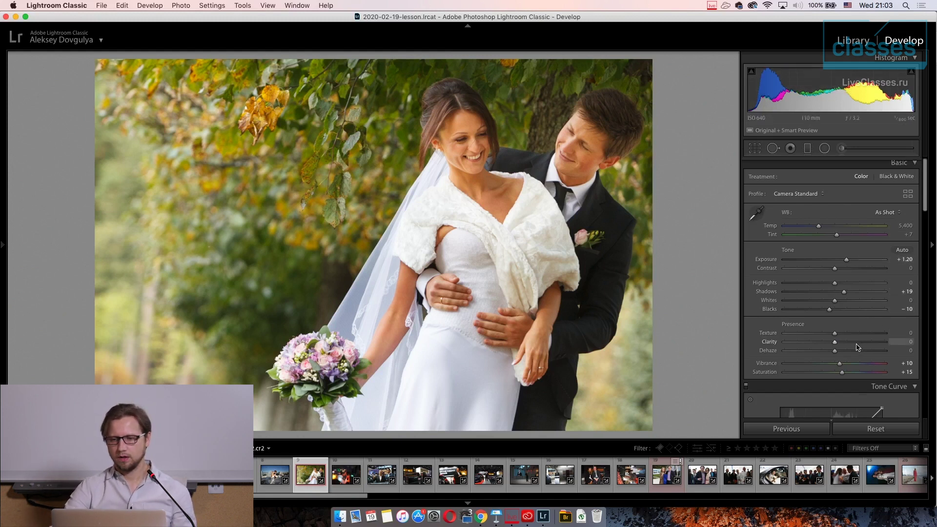
scroll(857, 347, down, 5)
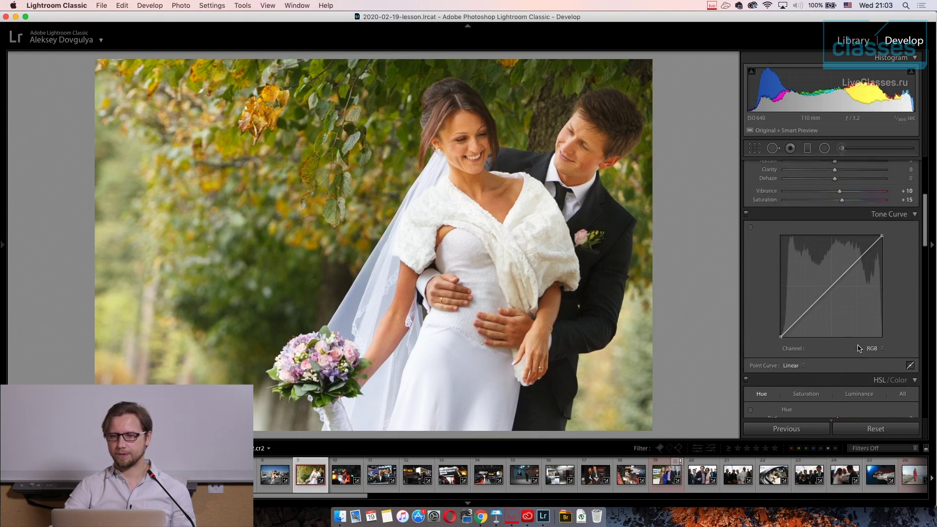
scroll(859, 348, up, 1)
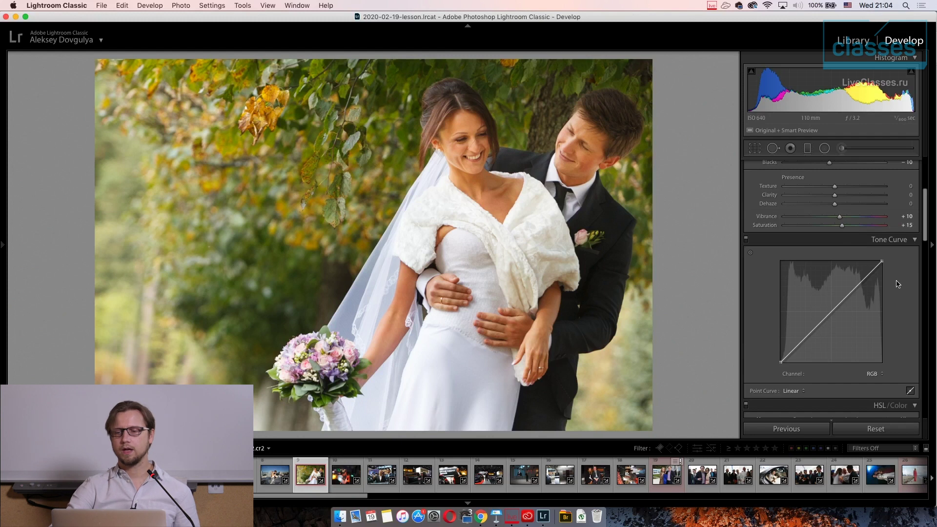
scroll(897, 286, down, 3)
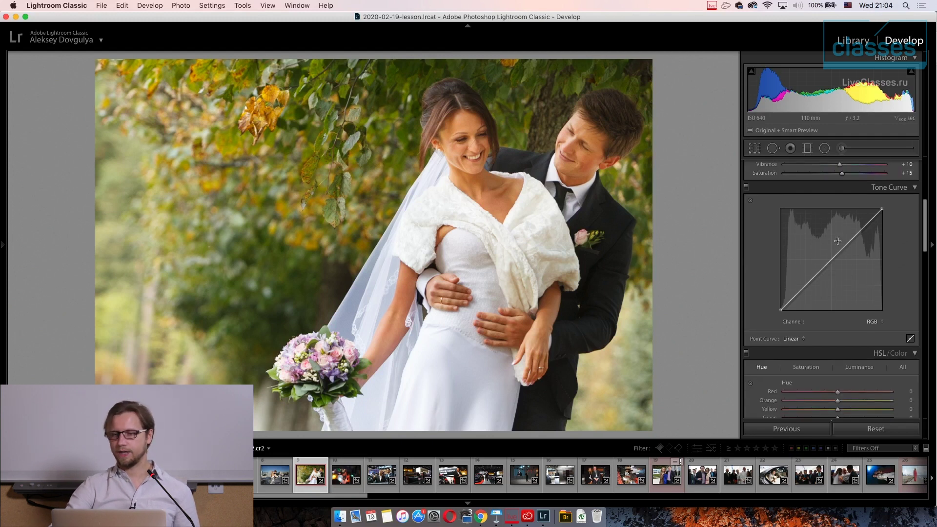
click(880, 318)
click(881, 327)
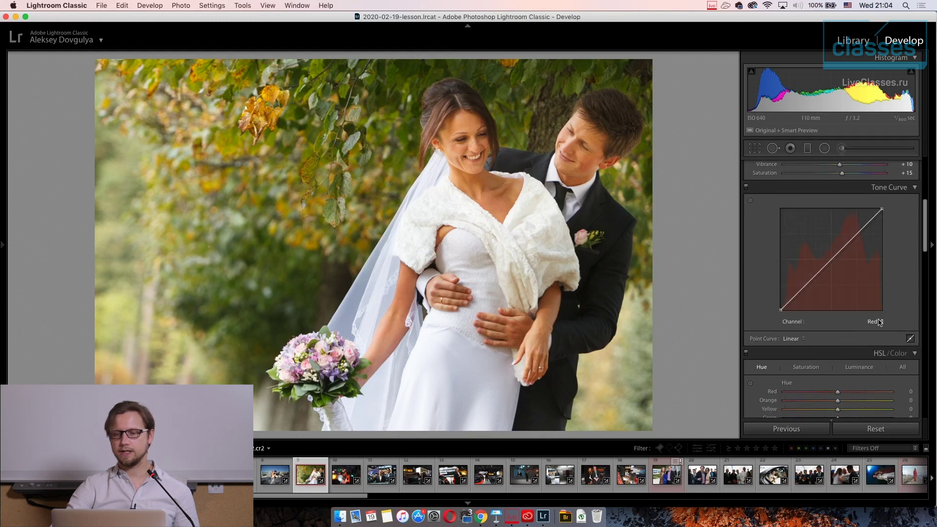
click(880, 322)
click(878, 329)
click(878, 323)
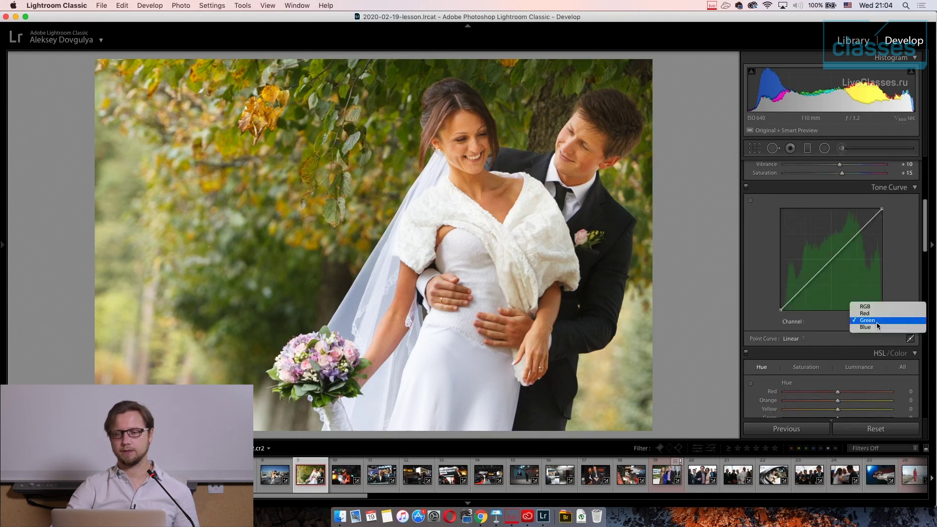
click(877, 327)
click(879, 322)
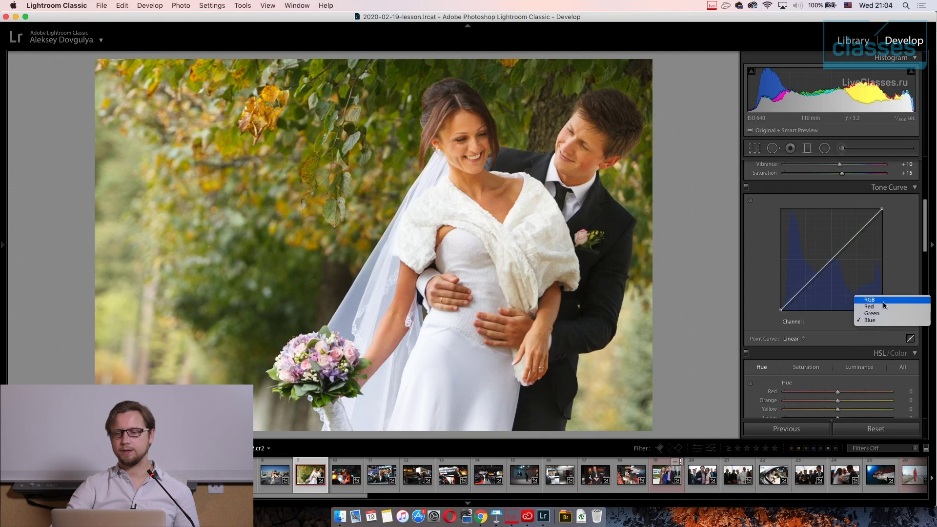
click(883, 300)
scroll(903, 381, down, 5)
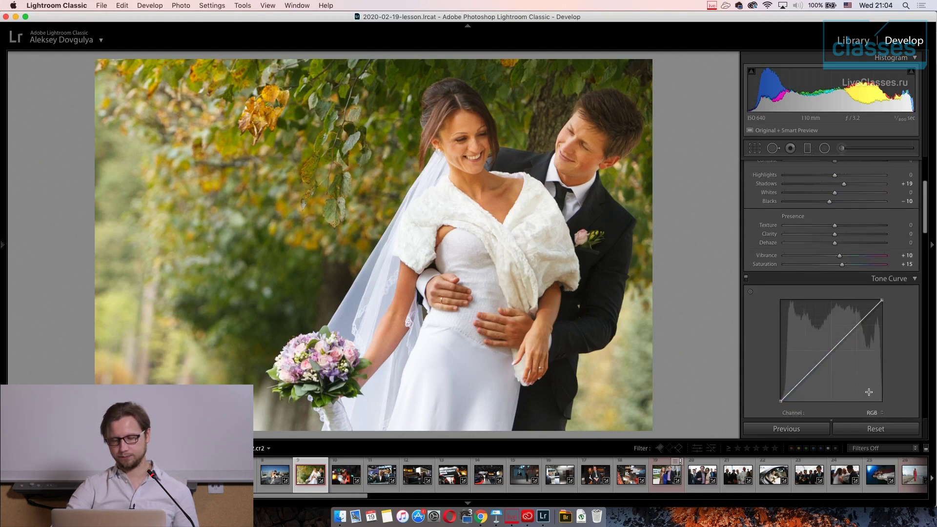
scroll(865, 390, up, 1)
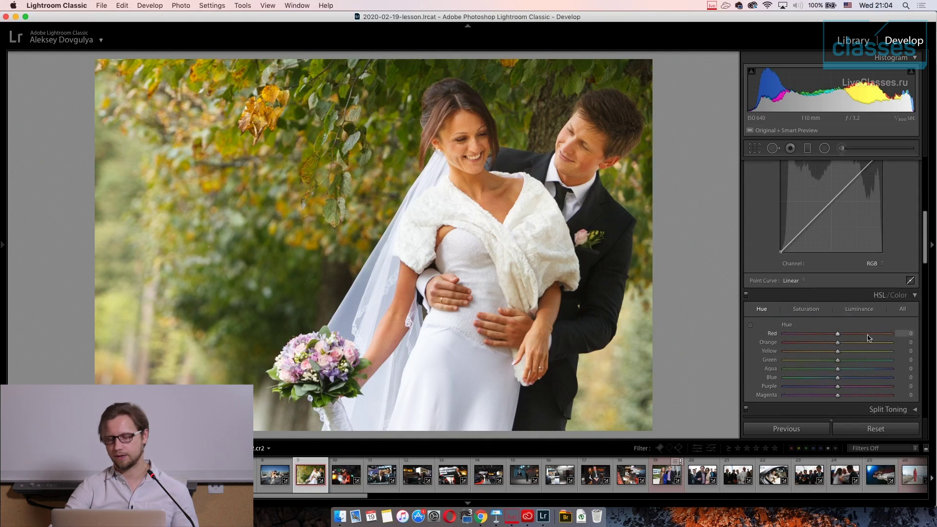
Look through the HSL/Color Hue and Saturation tabs, ending on per-colour Luminance.
scroll(852, 367, up, 1)
scroll(853, 367, down, 5)
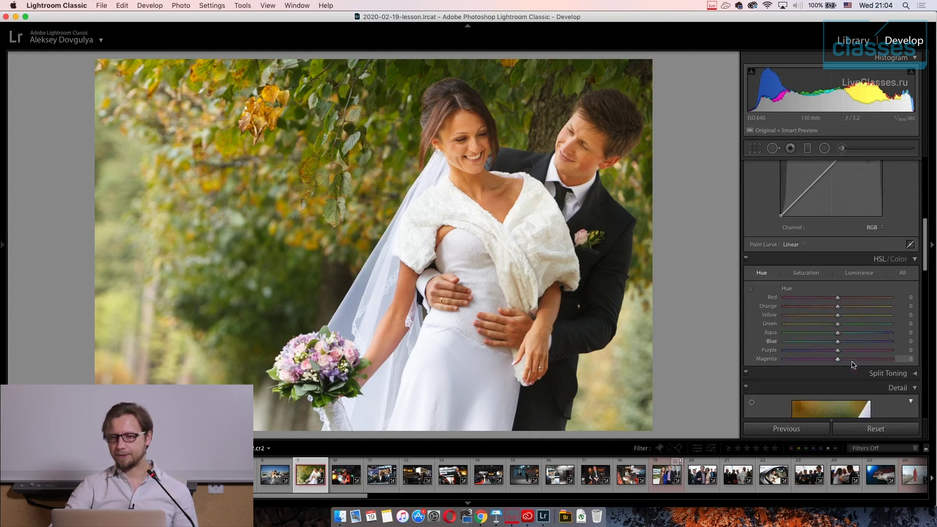
click(880, 249)
click(880, 248)
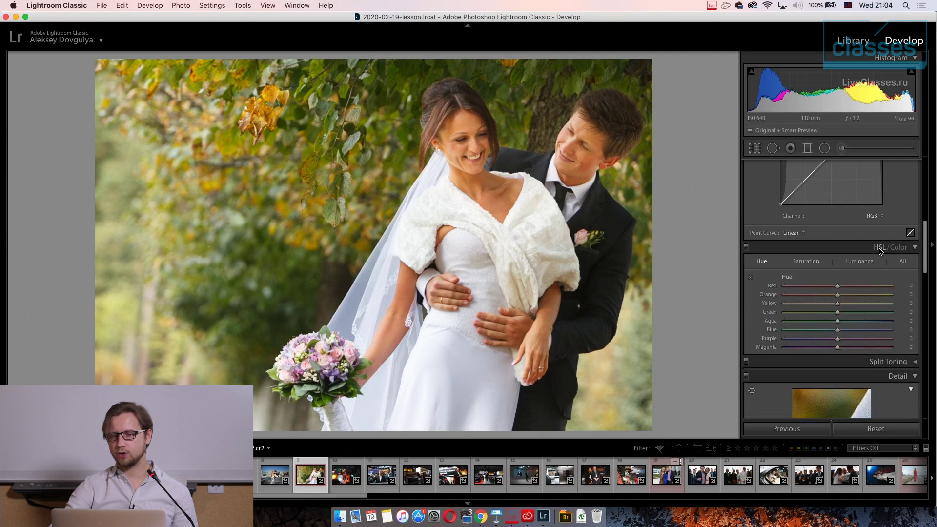
click(810, 263)
click(763, 262)
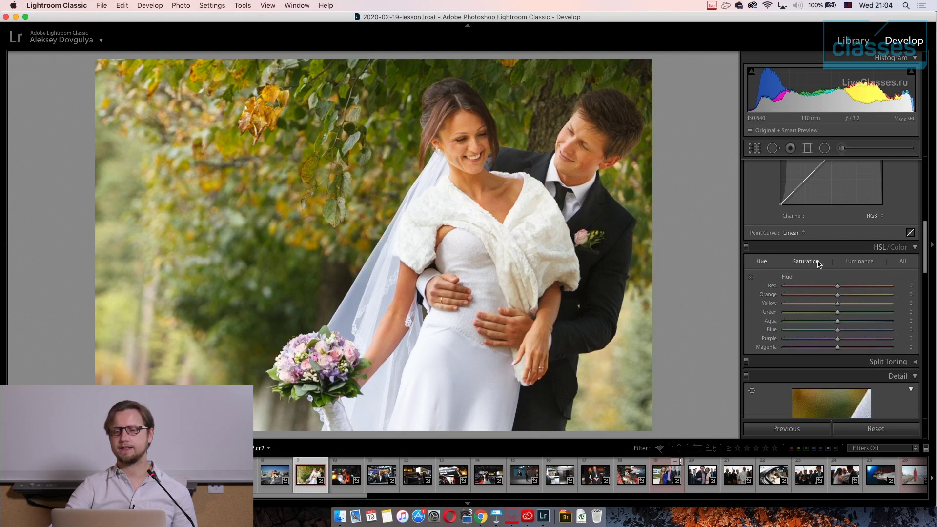
click(806, 262)
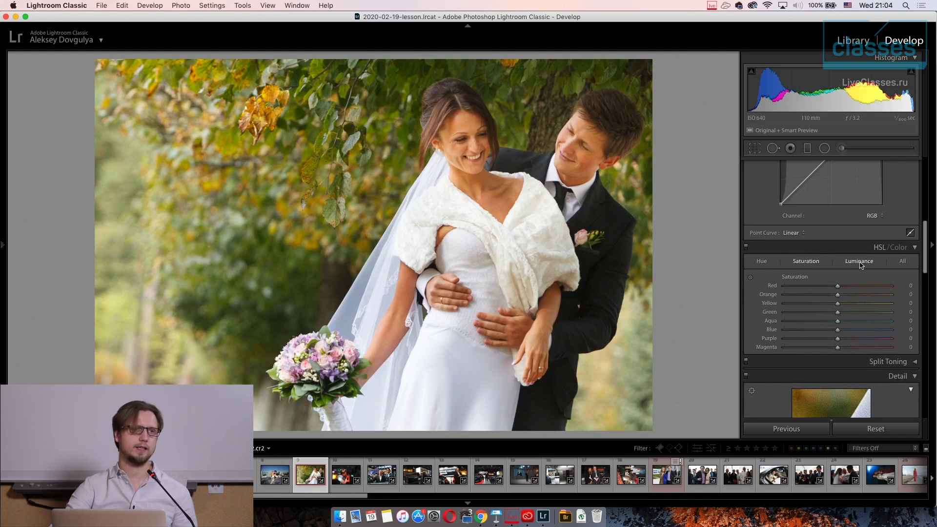
click(860, 262)
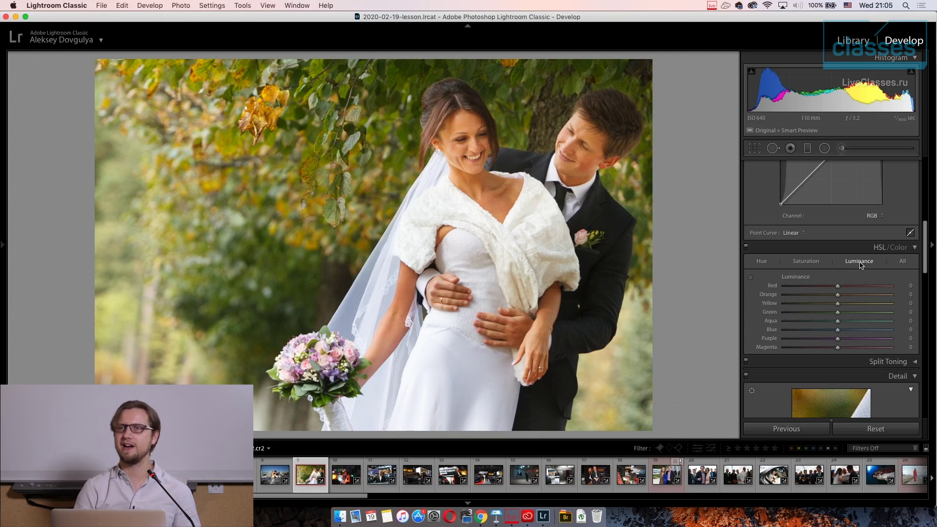
Bring up the Detail panel's default sharpening (Amount 40, Radius 1.0, Detail 25) and noise reduction.
scroll(857, 303, down, 5)
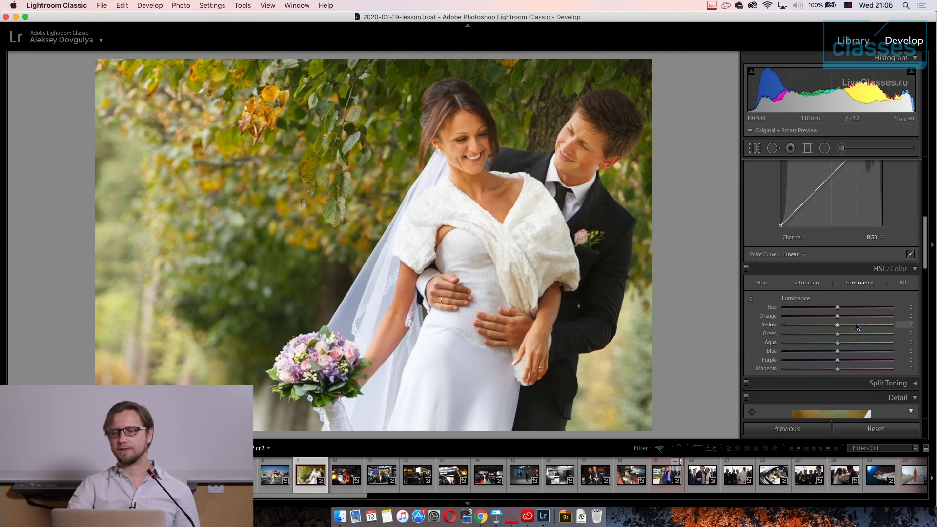
scroll(853, 329, down, 6)
scroll(849, 284, up, 1)
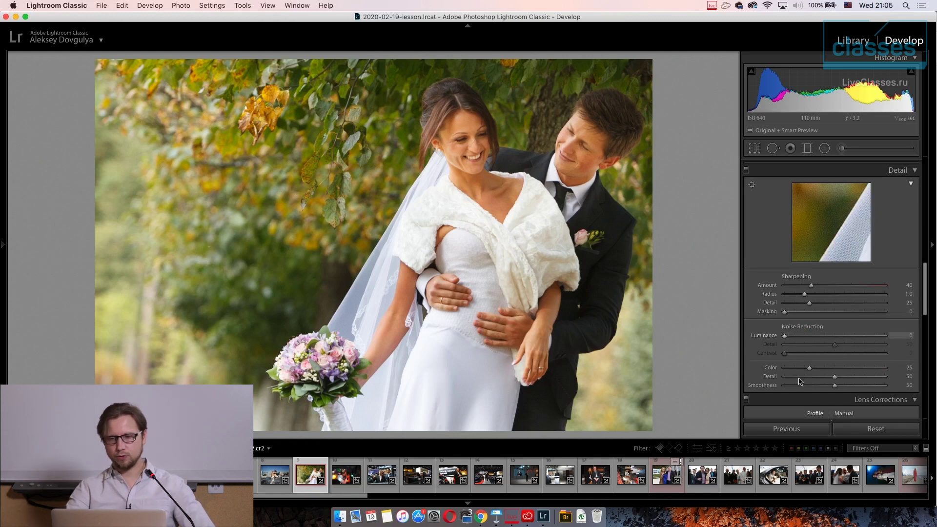
scroll(803, 365, down, 1)
scroll(802, 365, down, 4)
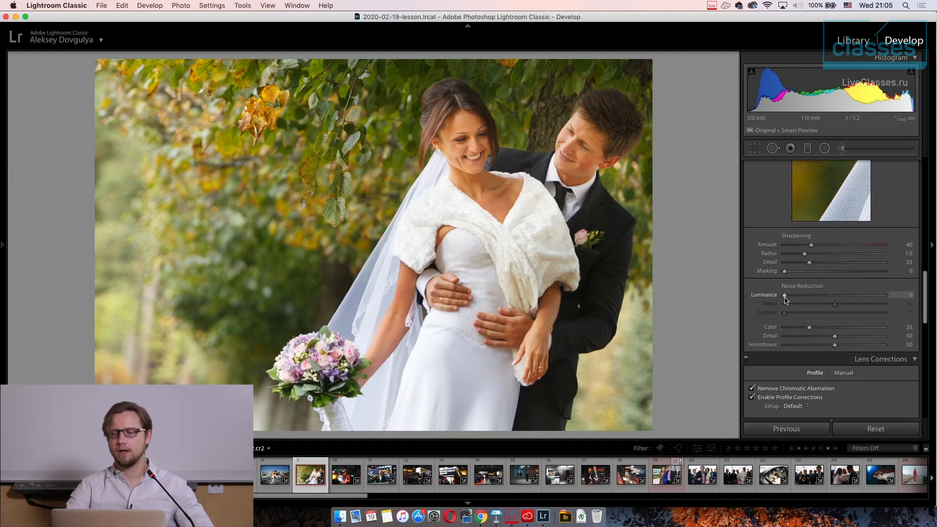
drag(786, 299, 767, 305)
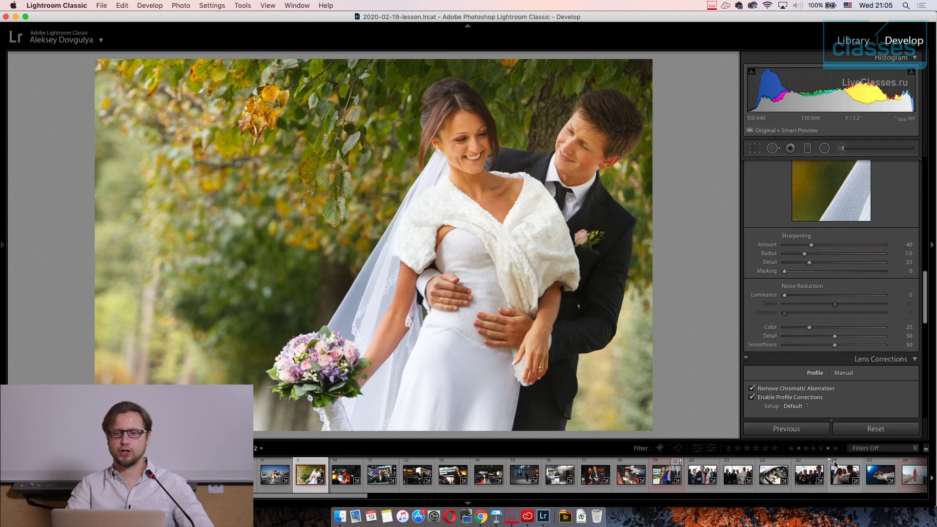
drag(793, 297, 798, 298)
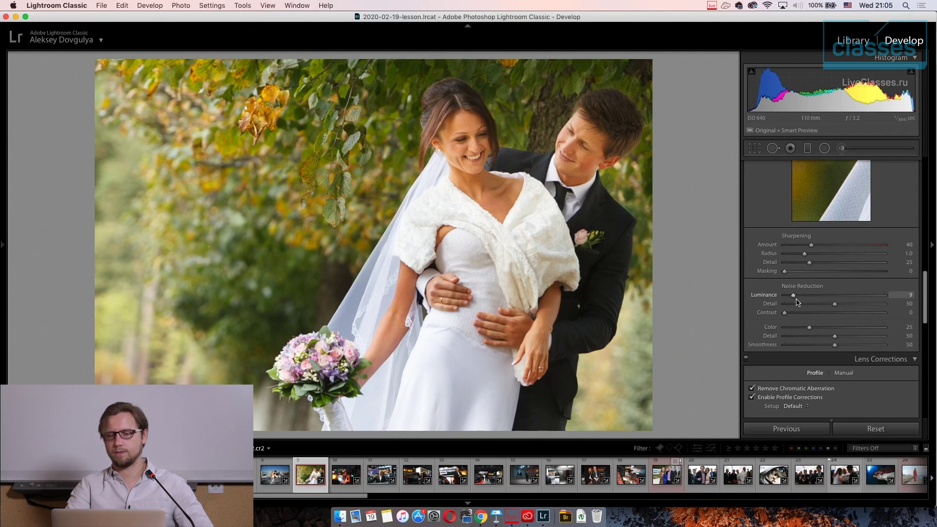
double_click(770, 298)
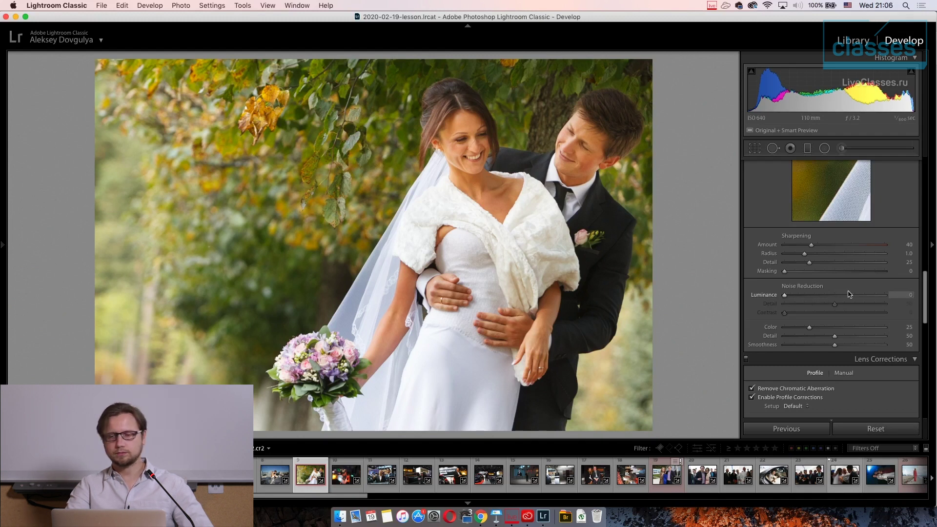
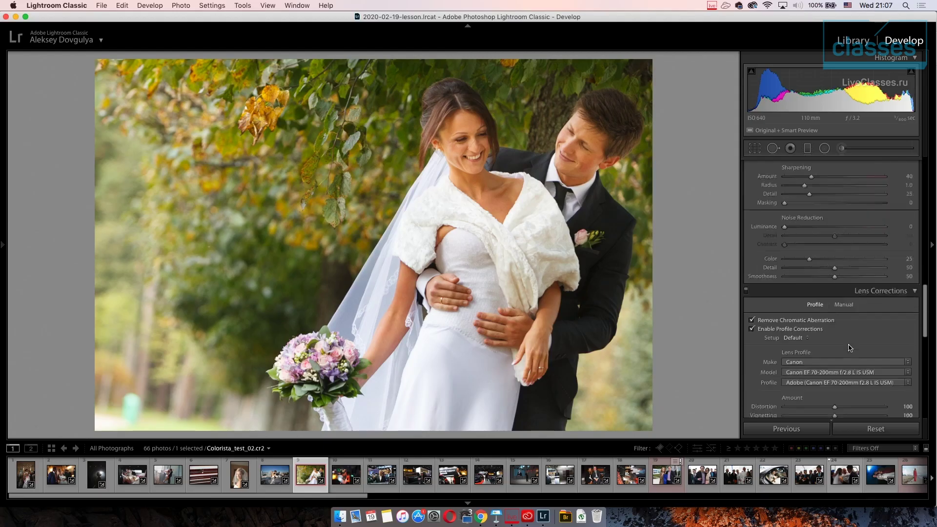
Review the manual lens corrections, return to the Canon EF 70-200mm lens profile, and reveal Transform.
scroll(852, 261, down, 5)
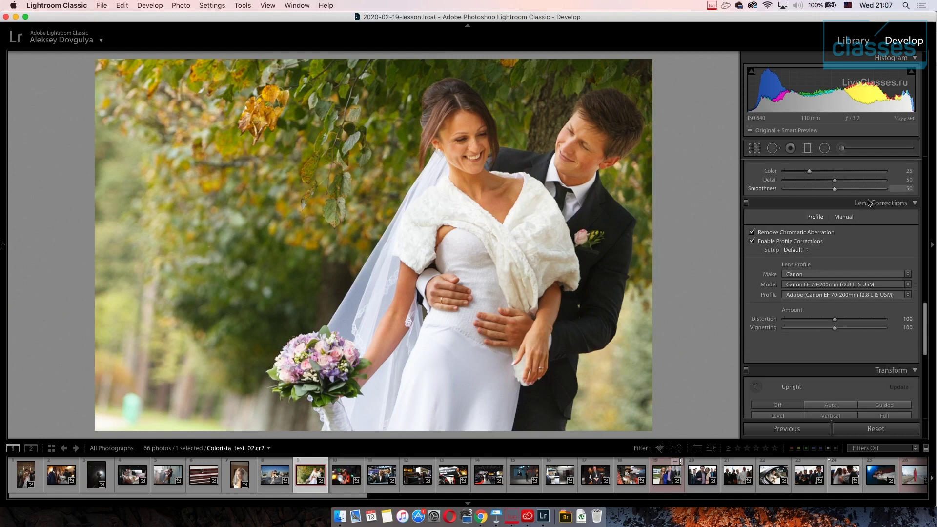
click(844, 217)
click(835, 241)
click(815, 217)
click(843, 217)
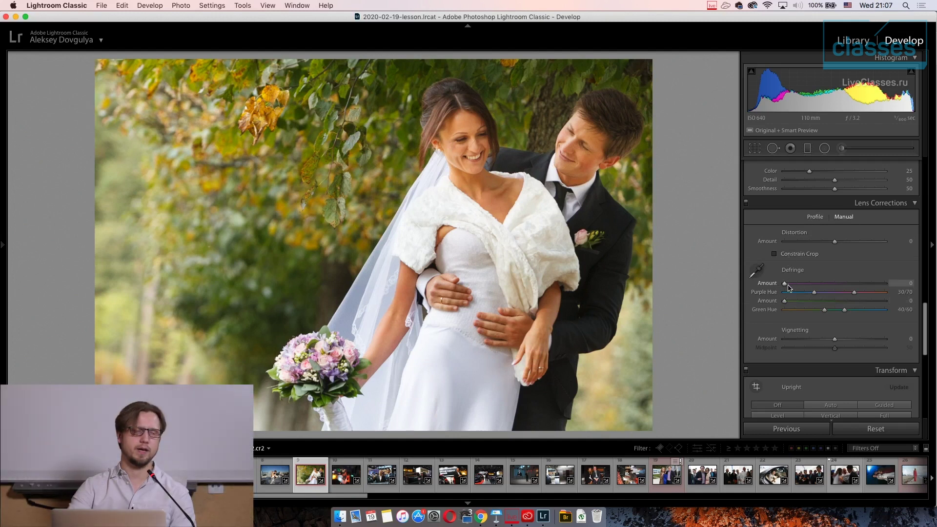
click(815, 216)
scroll(850, 271, down, 10)
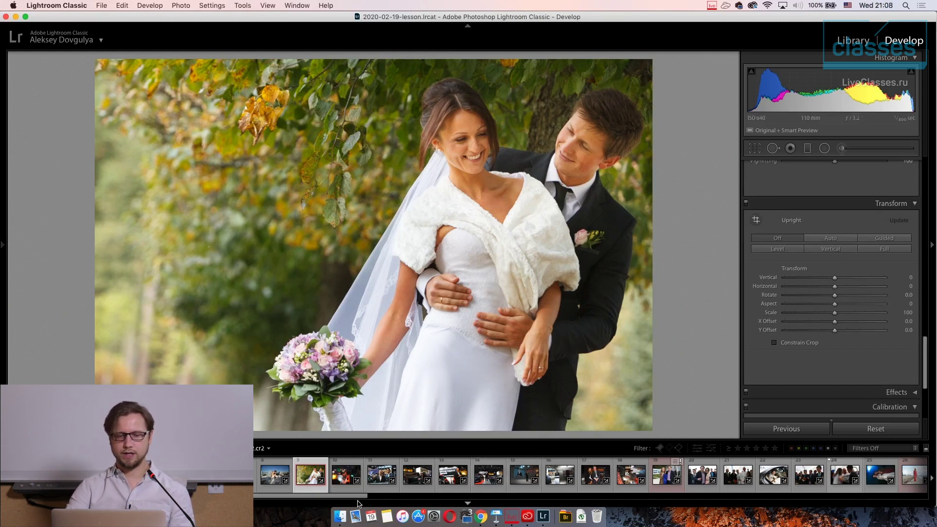
Browse the tree, palm garden and seaside palms photos, then open the mountain lake photo.
scroll(349, 498, right, 8)
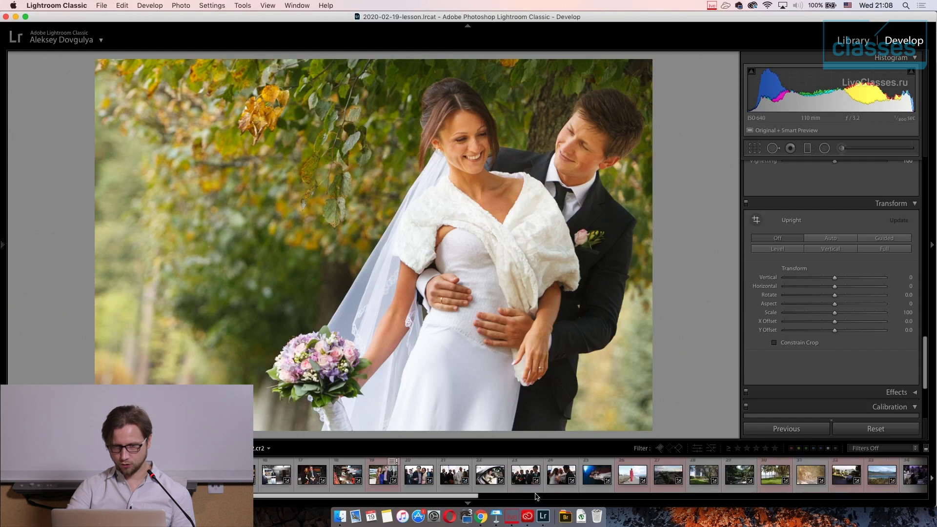
click(704, 476)
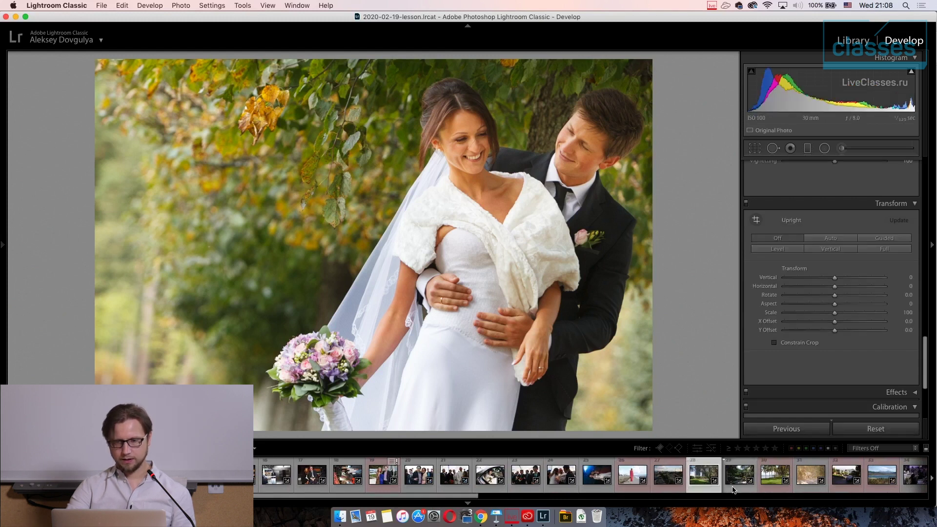
click(734, 488)
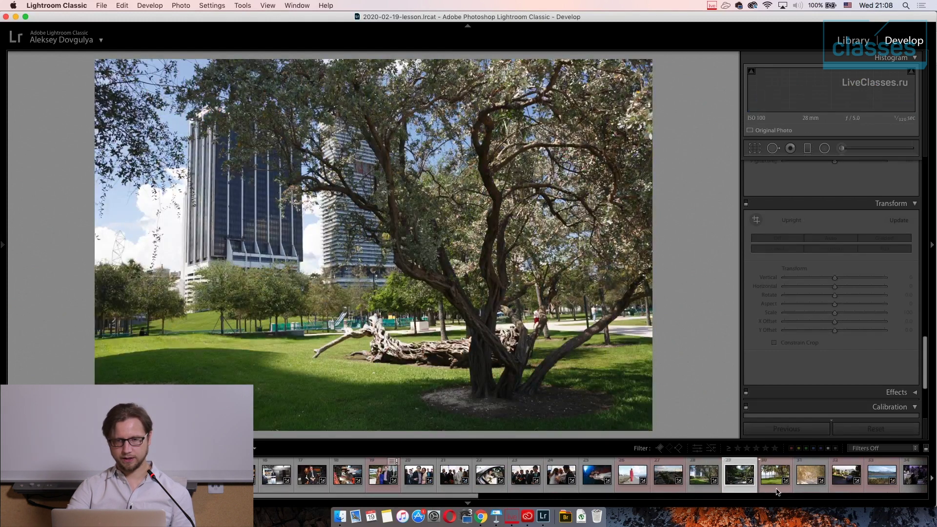
click(780, 490)
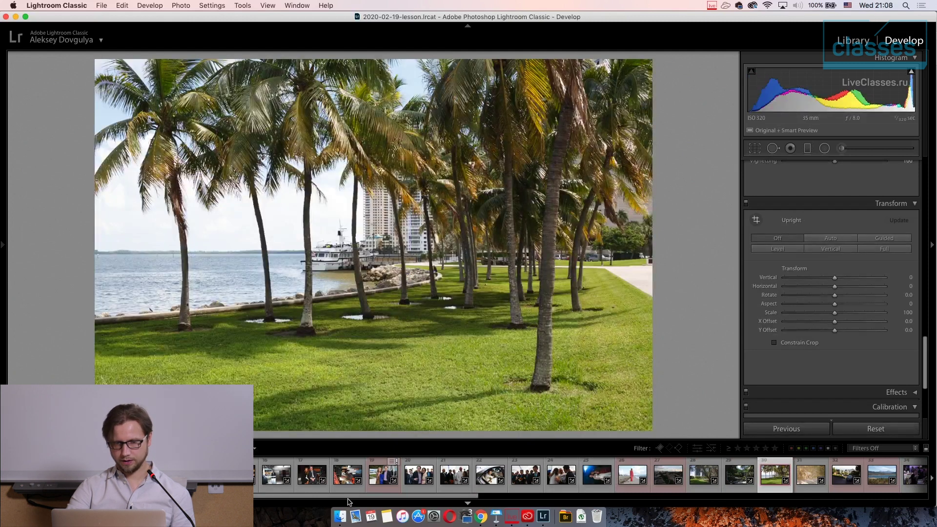
scroll(349, 497, right, 15)
click(256, 481)
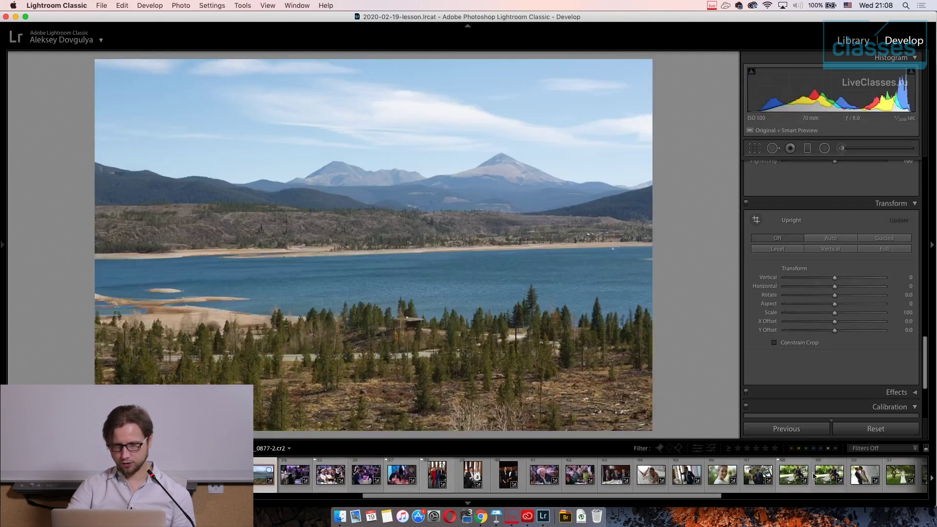
scroll(742, 498, right, 3)
drag(741, 498, 567, 506)
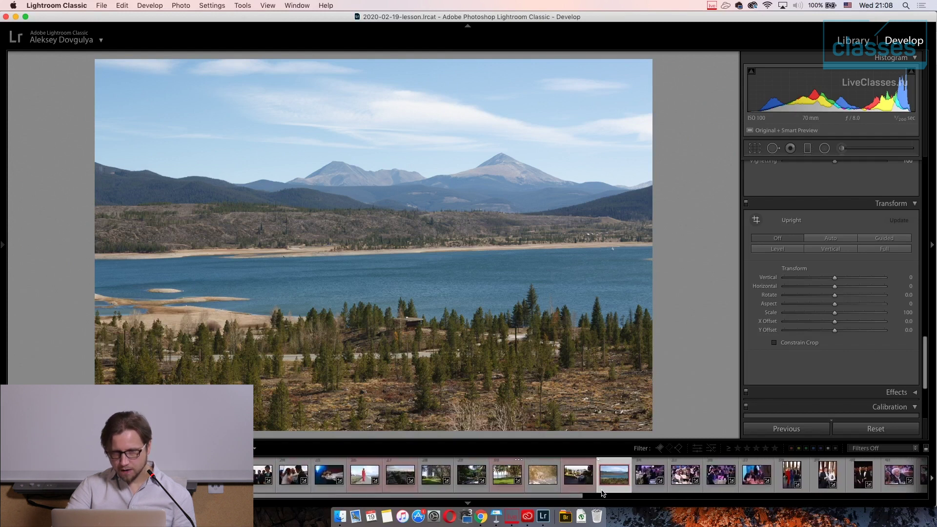
Compare the lake photo with Upright Auto and Off perspective correction.
click(844, 242)
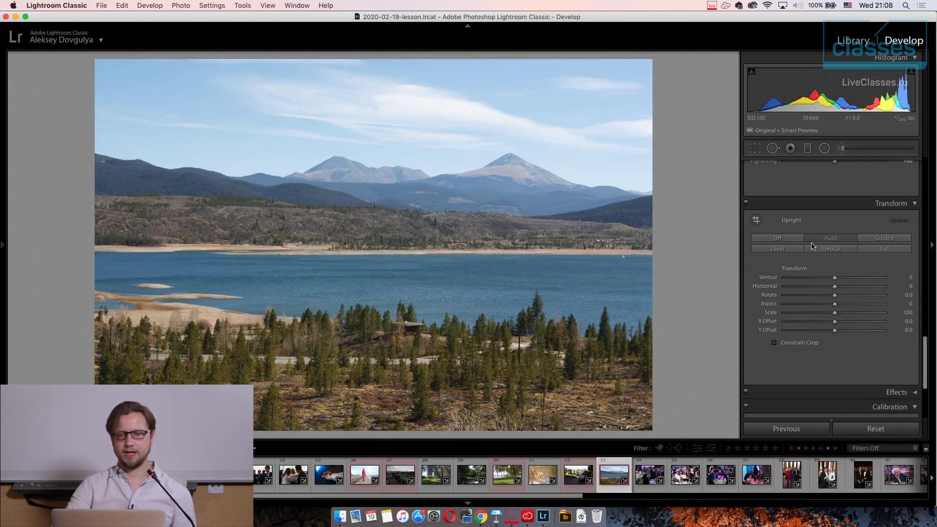
click(779, 239)
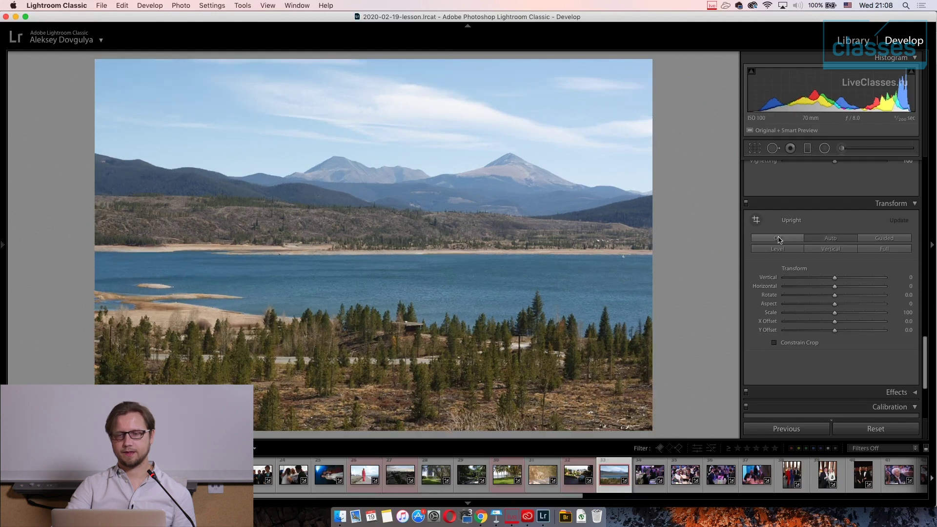
click(812, 239)
click(797, 239)
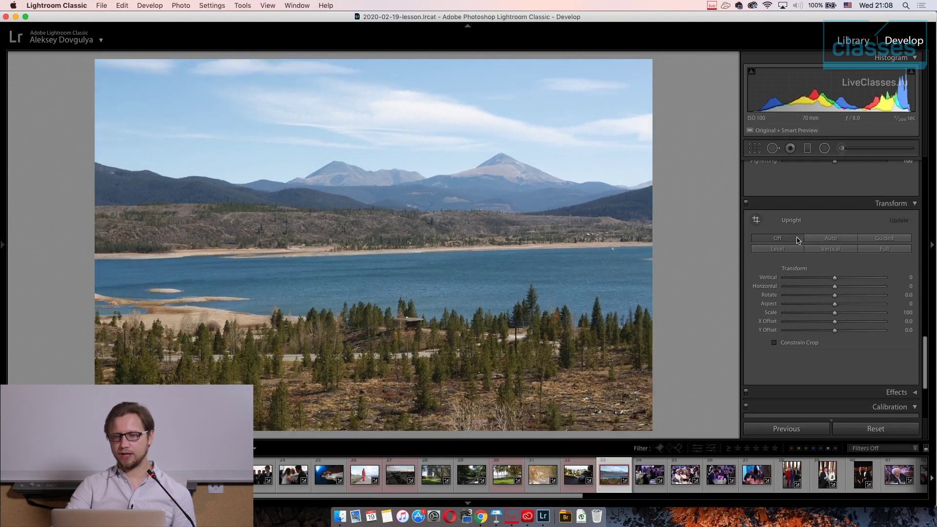
Return to the seaside palms photo and compare Upright Auto against Off, ending on Off.
click(508, 474)
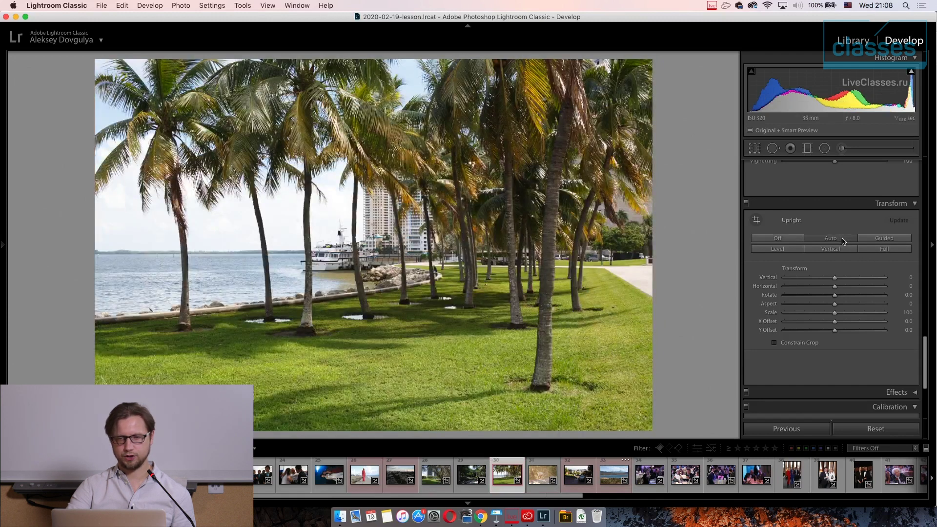
click(794, 239)
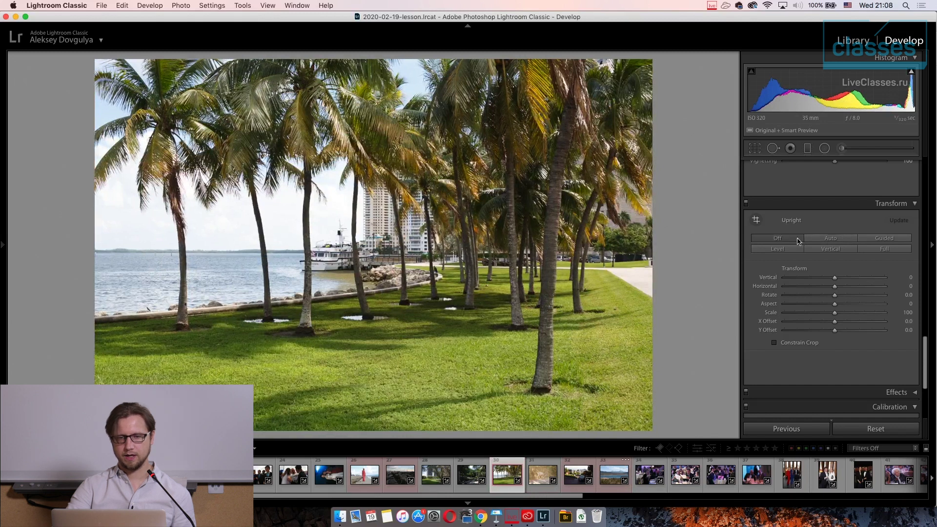
click(830, 239)
click(794, 240)
click(830, 239)
click(794, 240)
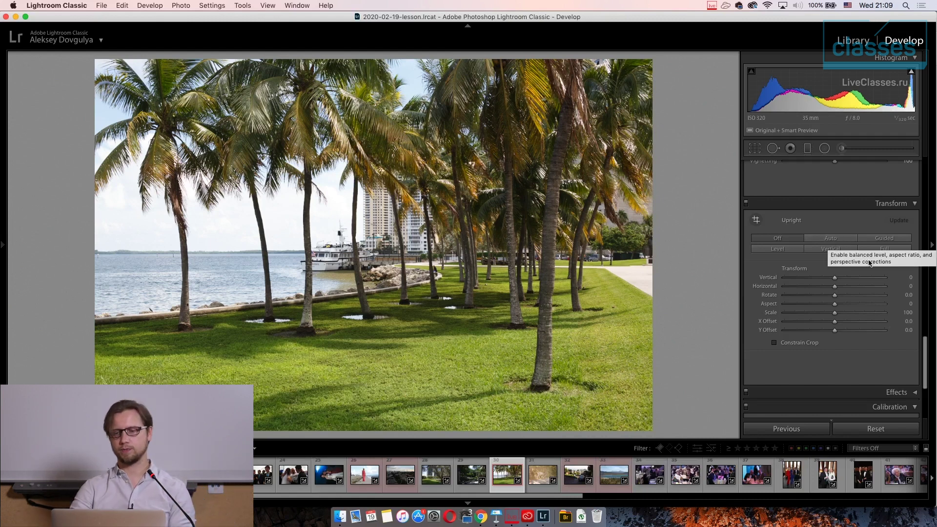
mouse_move(838, 288)
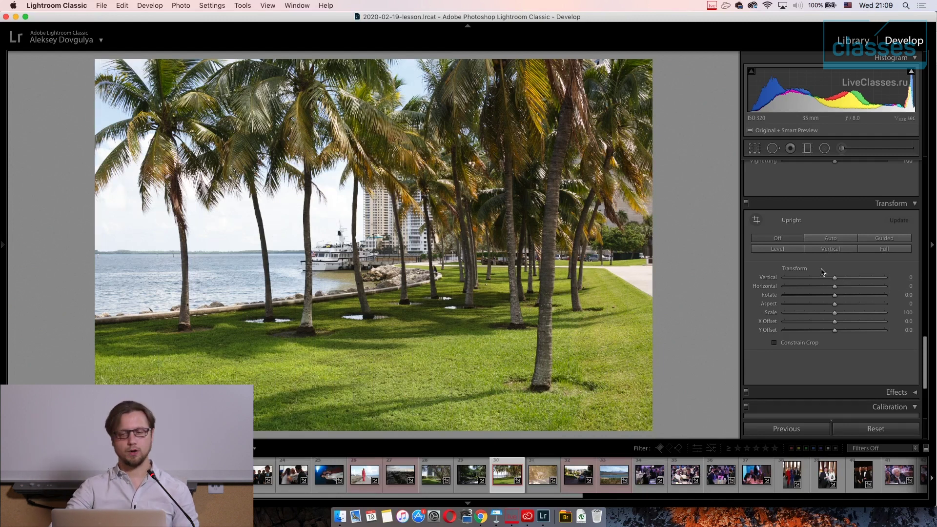
Try a +38 post-crop vignette on the palms photo, reset it to 0, and scroll to Calibration.
scroll(848, 357, down, 5)
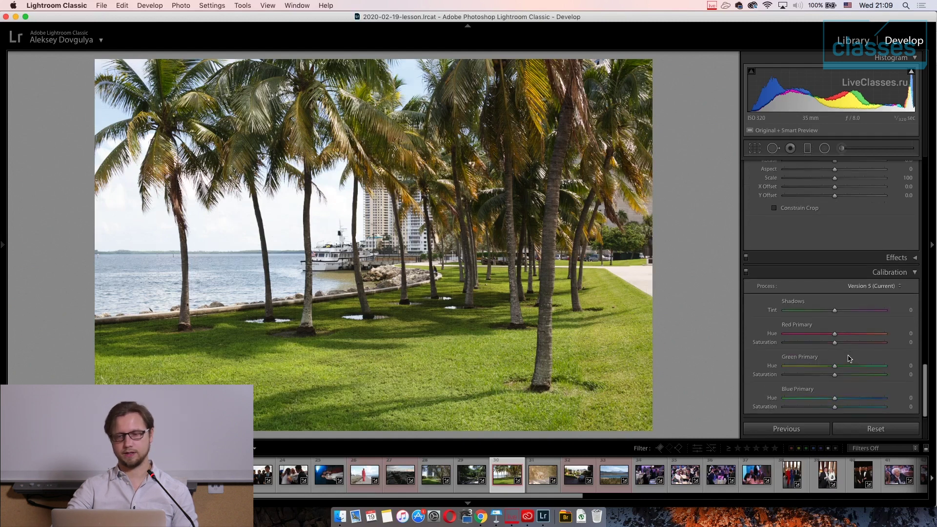
click(883, 259)
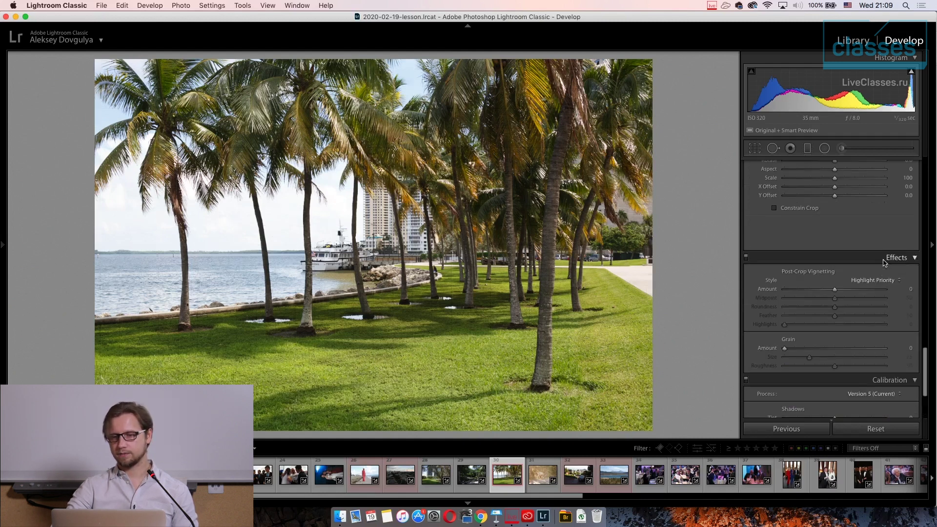
click(883, 260)
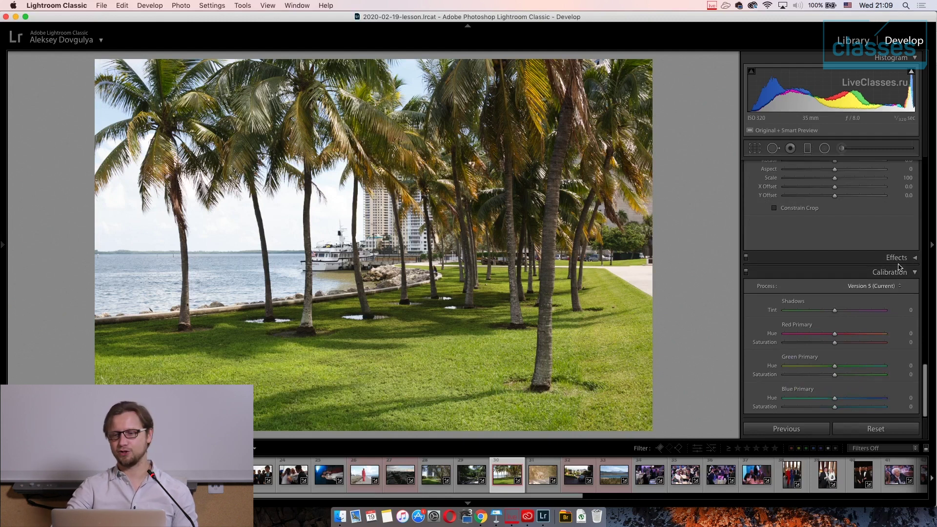
click(897, 259)
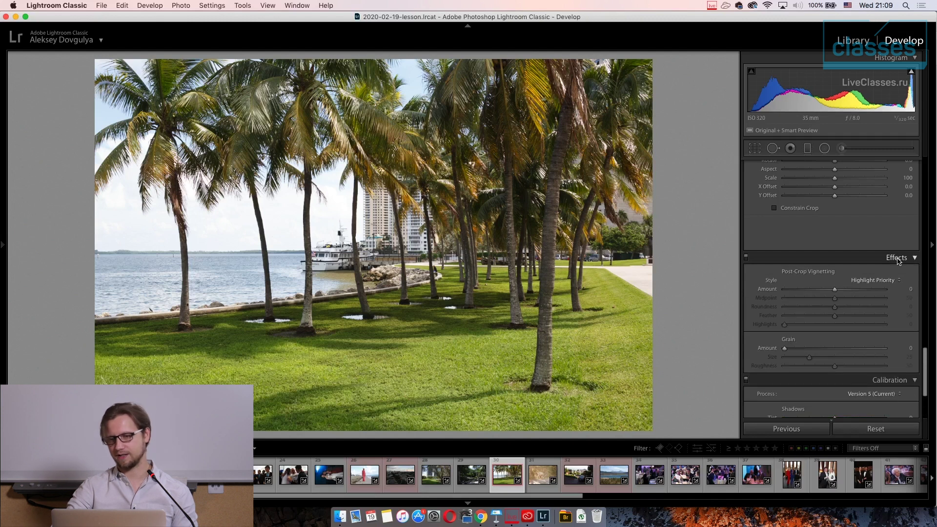
click(897, 259)
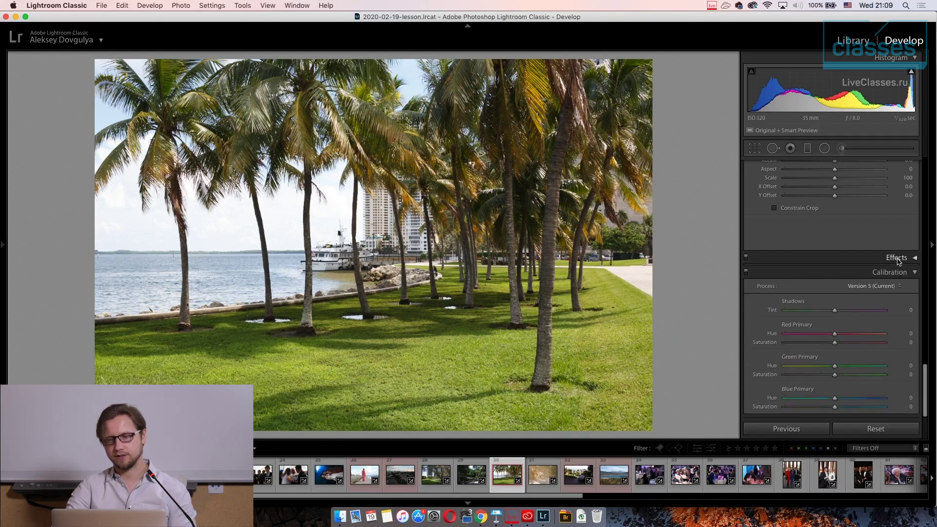
click(898, 259)
mouse_move(835, 289)
mouse_down()
mouse_move(854, 289)
mouse_move(812, 291)
mouse_move(823, 290)
mouse_up()
double_click(770, 290)
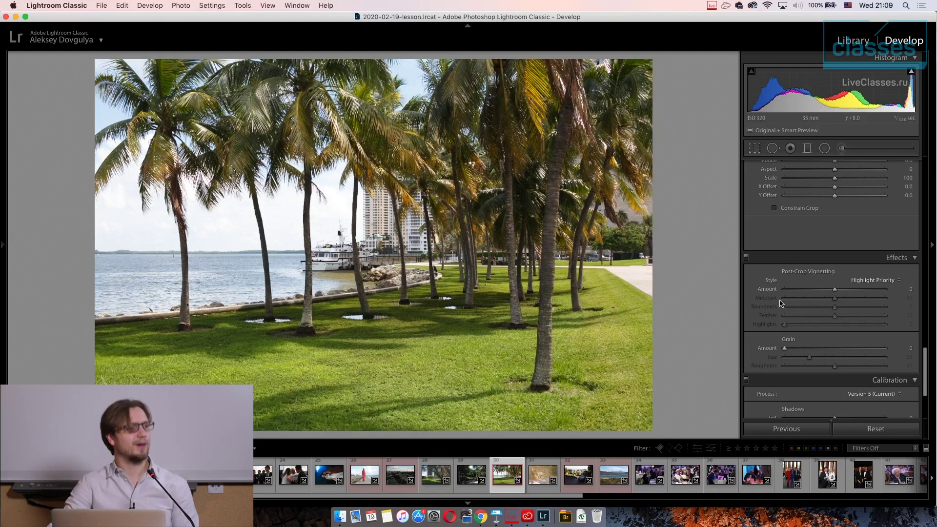
scroll(850, 337, down, 5)
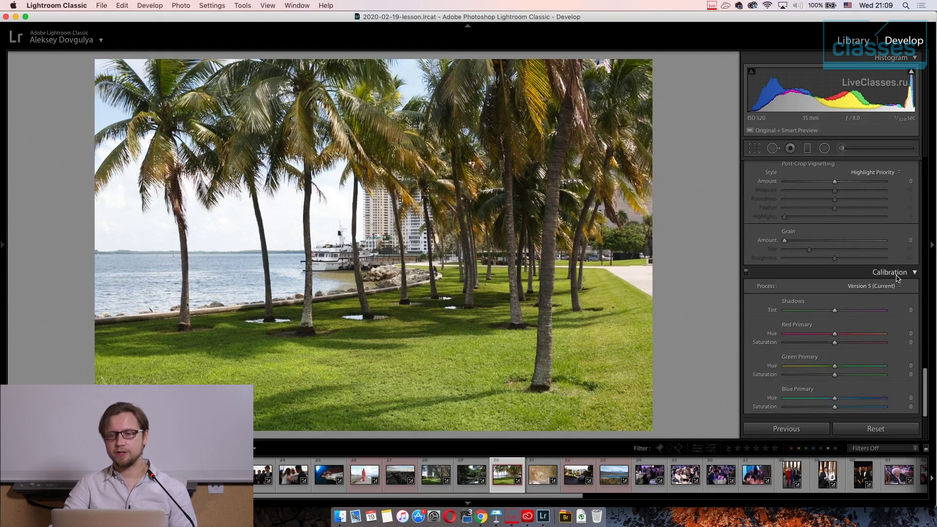
Open the beach photo of the woman in red and try a slight vertical perspective, resetting it to 0.
click(365, 472)
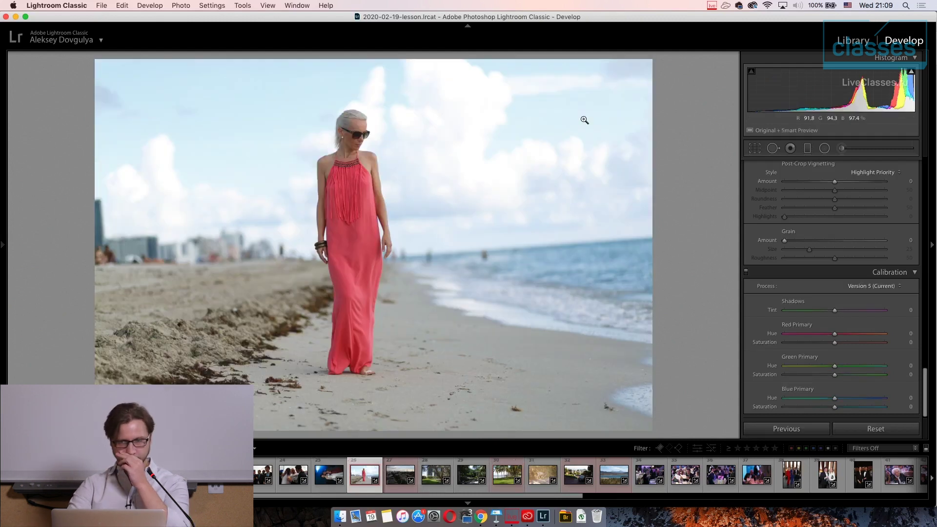
scroll(855, 306, up, 3)
scroll(856, 306, up, 5)
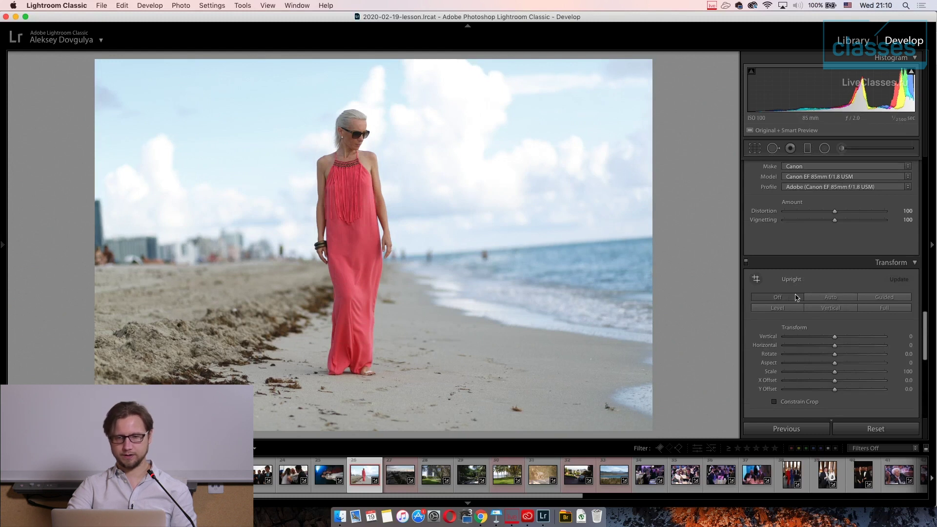
mouse_move(834, 355)
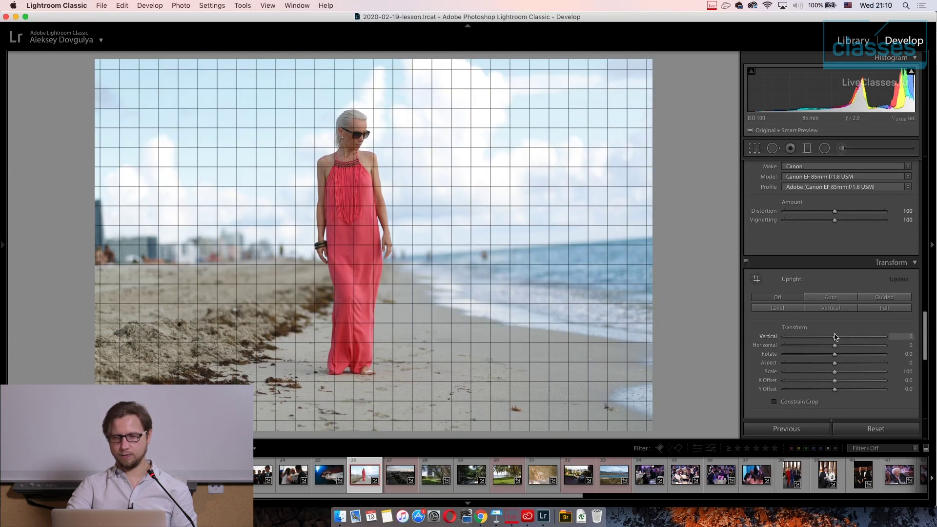
drag(836, 338, 836, 337)
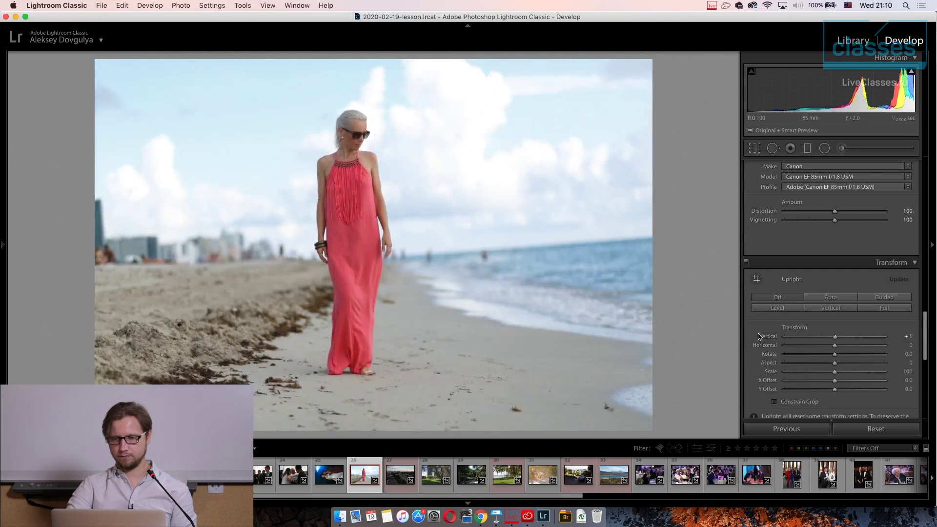
double_click(769, 337)
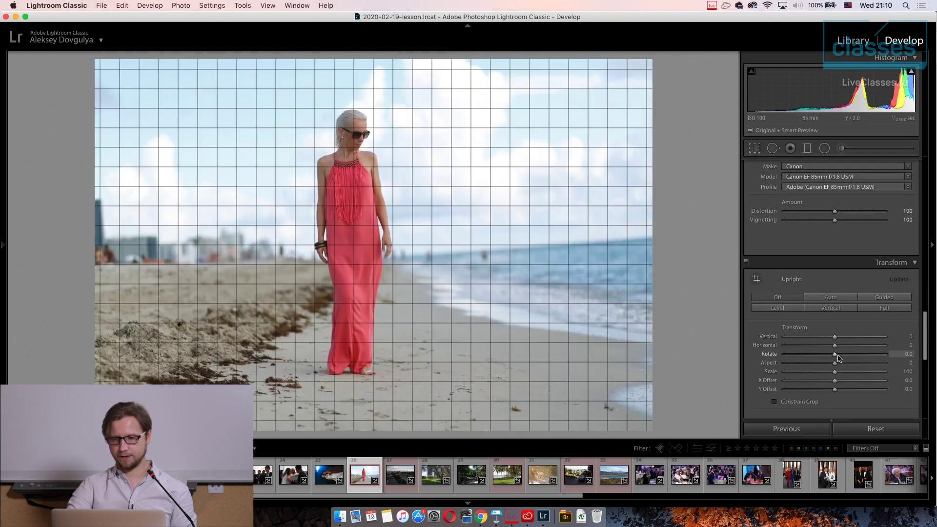
Rotate the photo +4.1 with Constrain Crop enabled and start the Crop tool.
drag(836, 359, 855, 359)
click(796, 403)
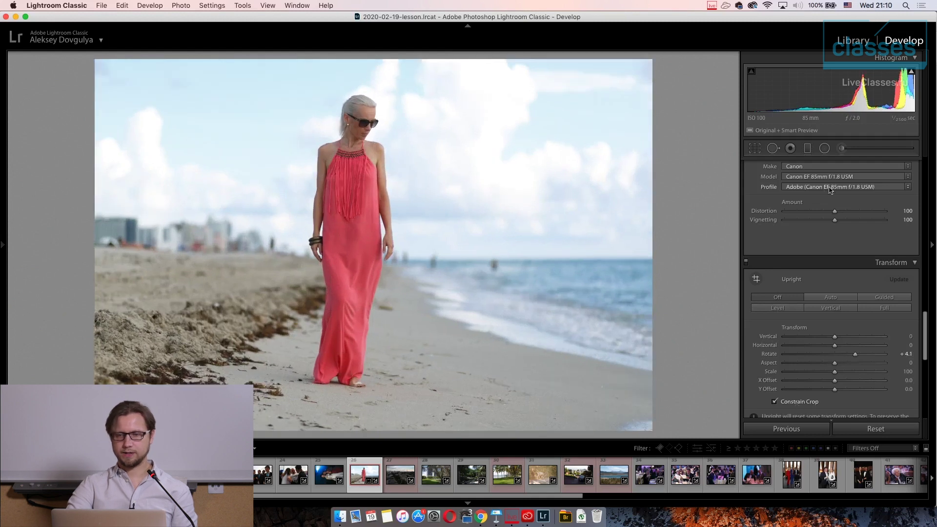
click(756, 149)
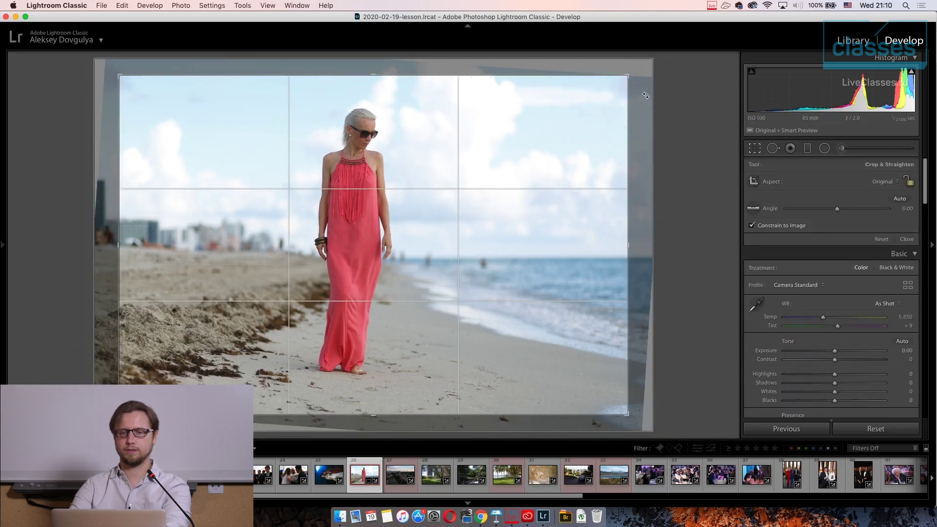
Nudge the crop's straightening angle slightly and apply the crop.
drag(646, 96, 637, 100)
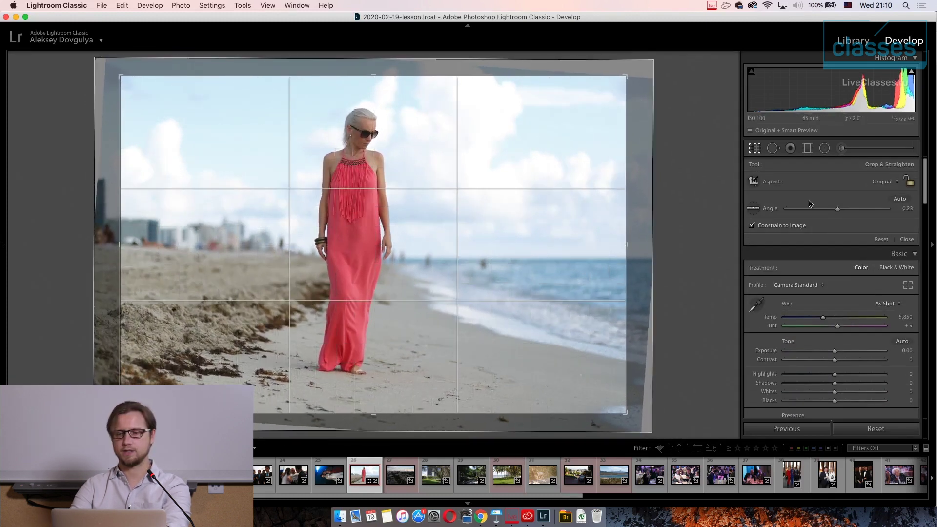
click(757, 144)
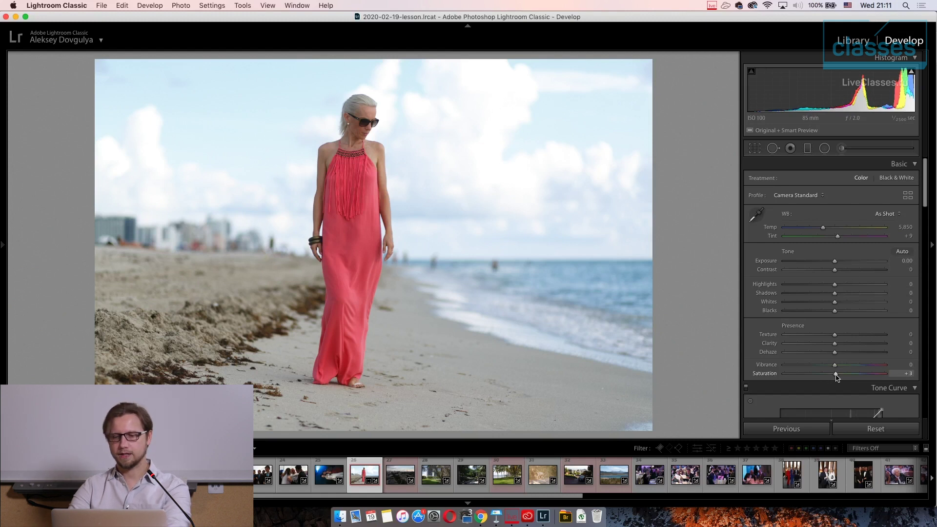
Set Basic Saturation to +25 after trying +51, then select the Adjustment Brush.
drag(838, 378, 844, 377)
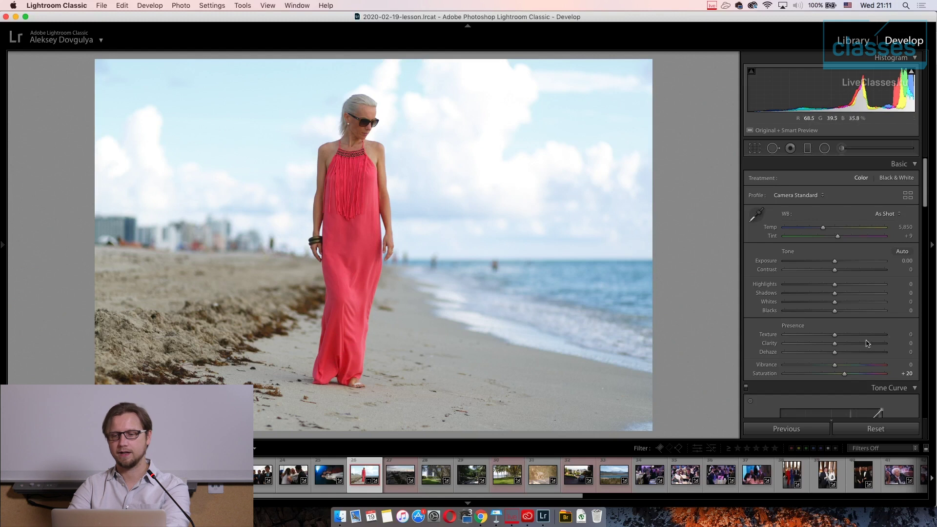
drag(846, 376, 862, 378)
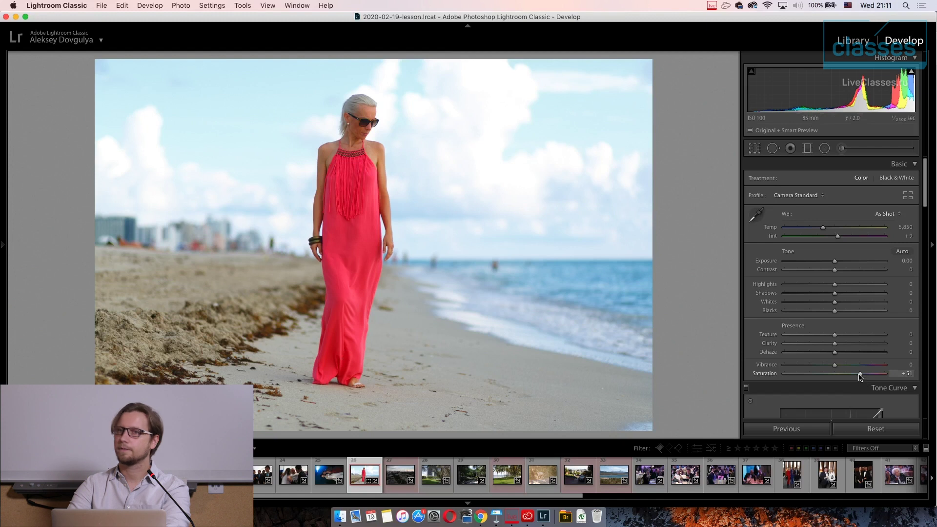
drag(860, 377, 849, 379)
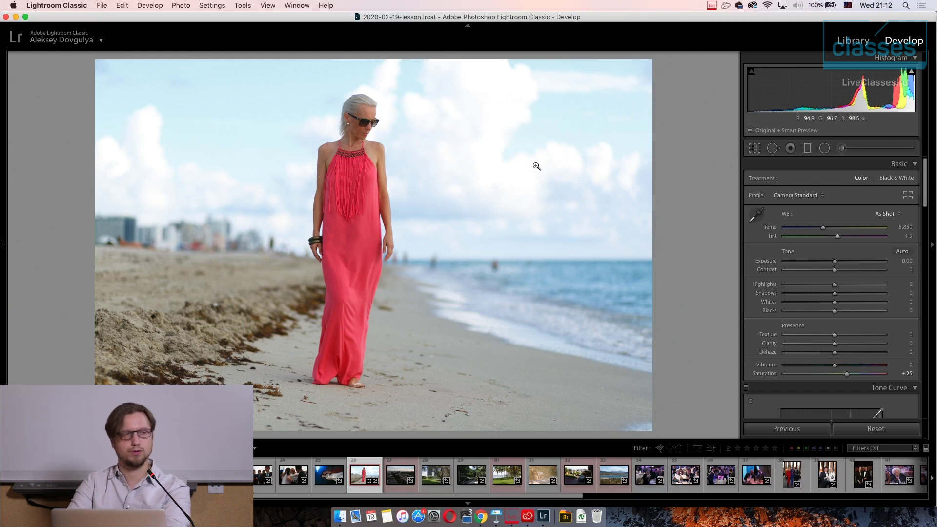
click(881, 150)
Reset the brush Exposure and shrink the brush Size to 20.
double_click(755, 182)
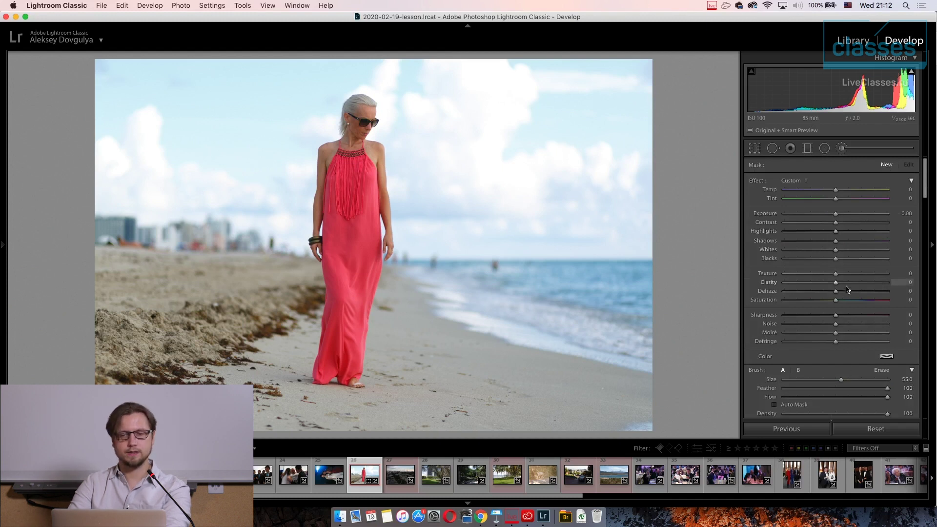
scroll(847, 290, down, 5)
scroll(847, 297, up, 2)
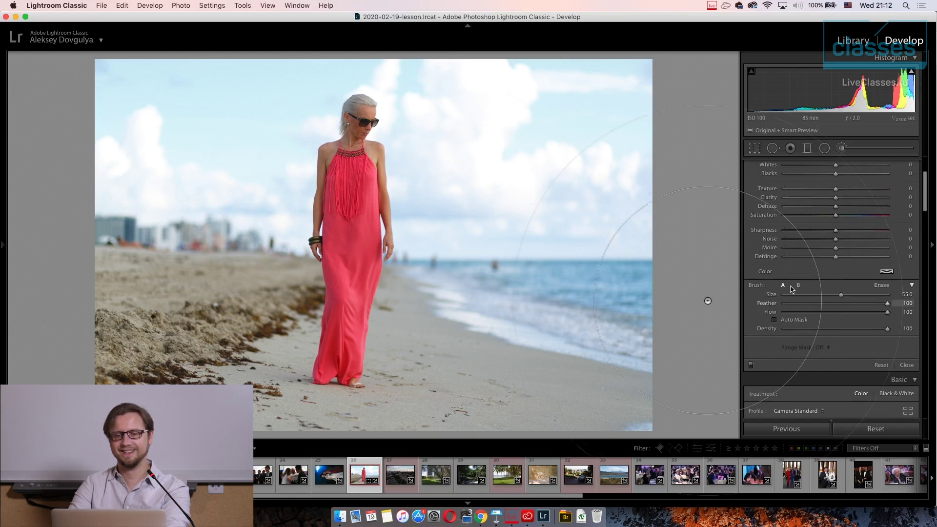
scroll(606, 193, down, 2)
scroll(606, 194, down, 10)
scroll(512, 204, down, 2)
scroll(362, 130, down, 3)
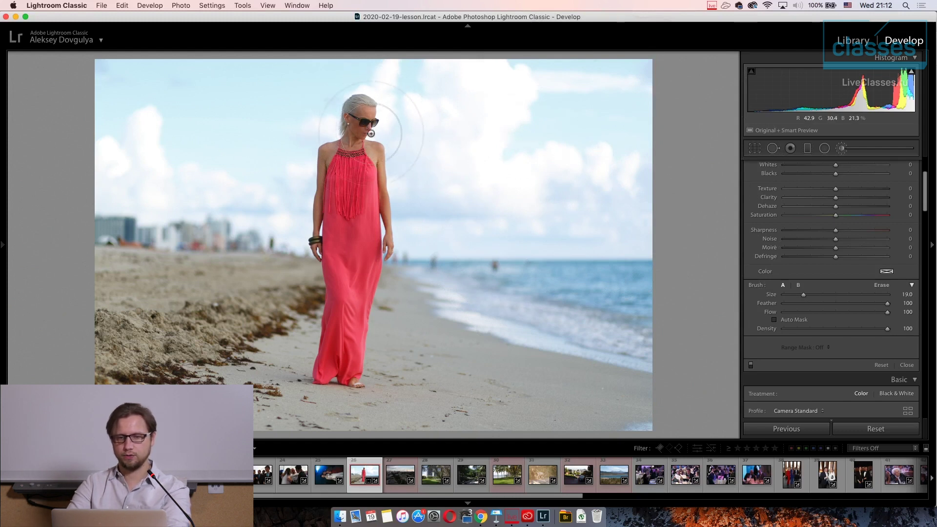
scroll(859, 259, down, 3)
scroll(859, 259, up, 5)
drag(836, 213, 841, 218)
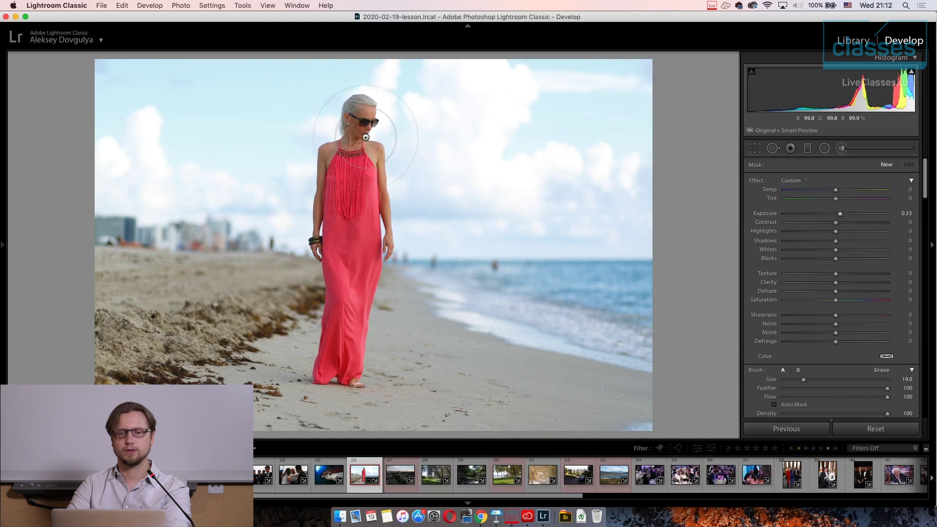
scroll(363, 141, up, 1)
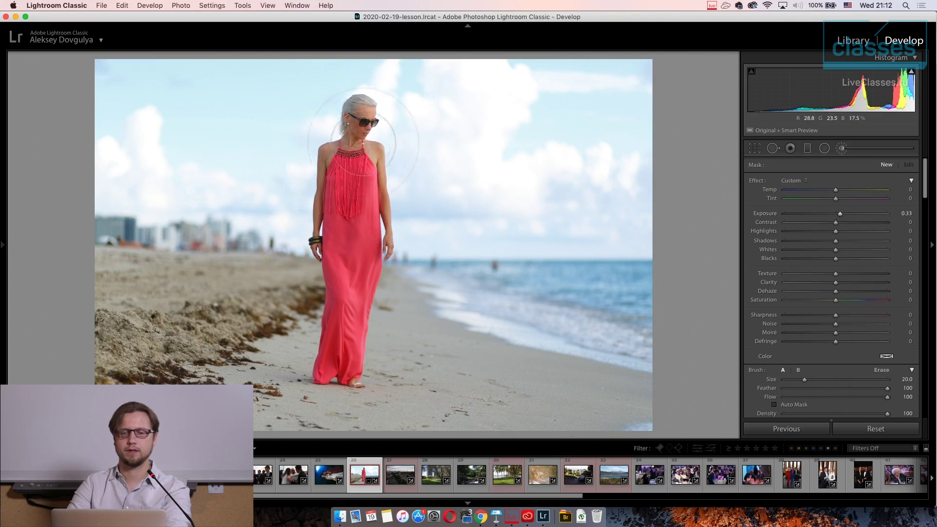
Paint over the woman and her surroundings with Exposure 0.44 and Shadows 17.
click(385, 178)
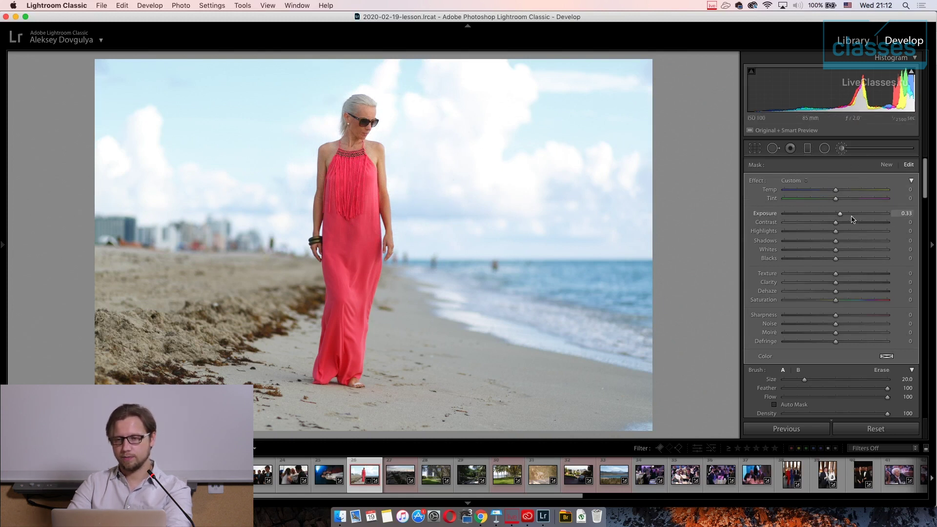
drag(842, 217, 850, 244)
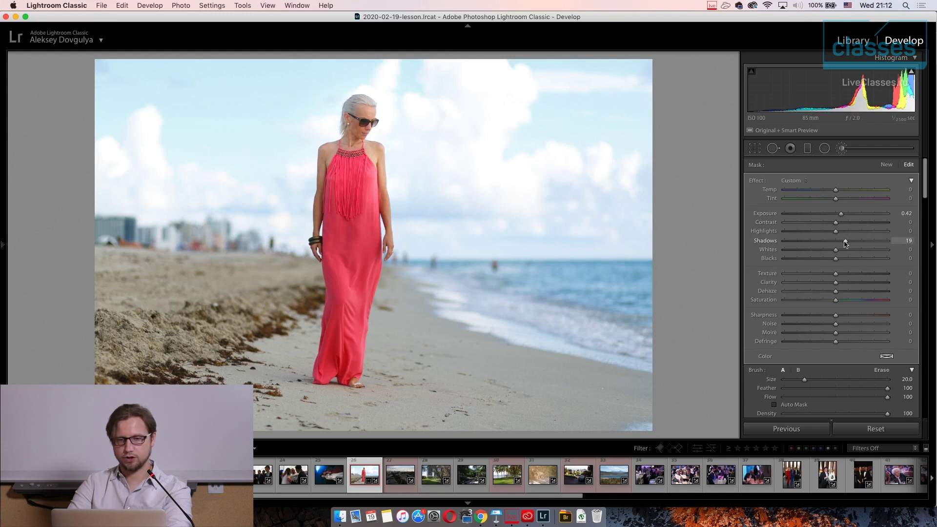
drag(841, 214, 841, 216)
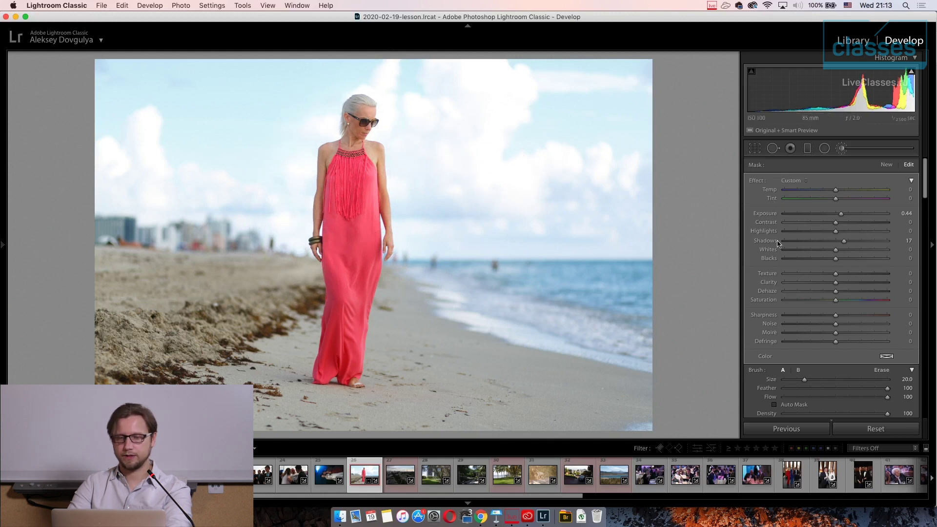
mouse_move(370, 120)
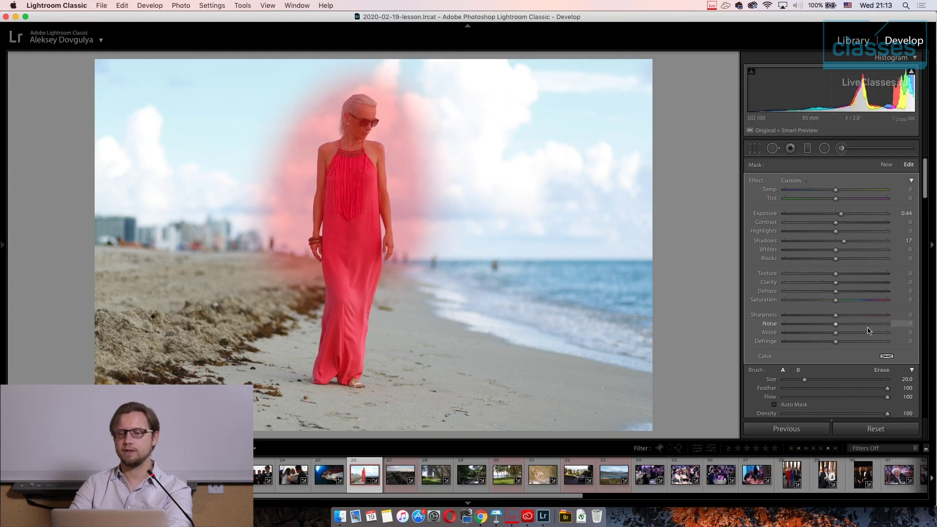
Restrict the brush with a Luminance range mask of 0 to 44, smoothness 50, and hide the overlay.
scroll(846, 372, down, 5)
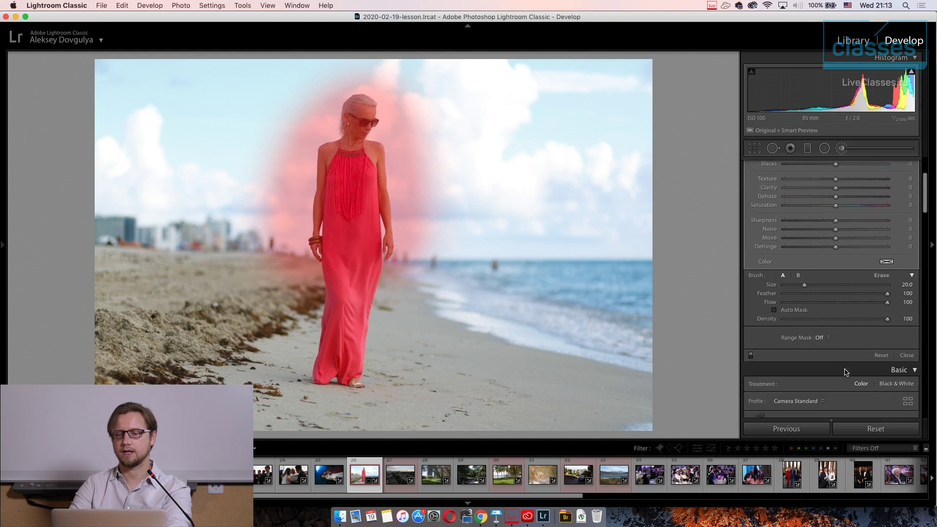
scroll(846, 372, down, 2)
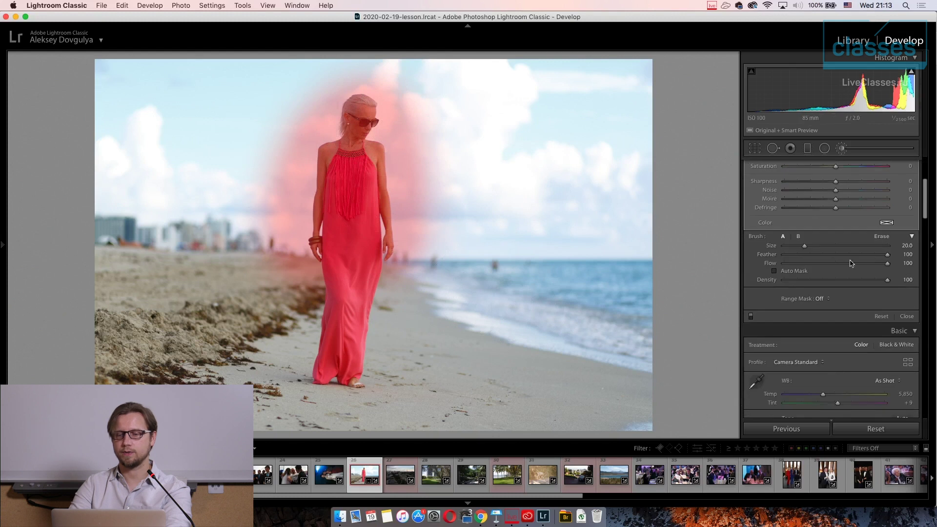
click(822, 299)
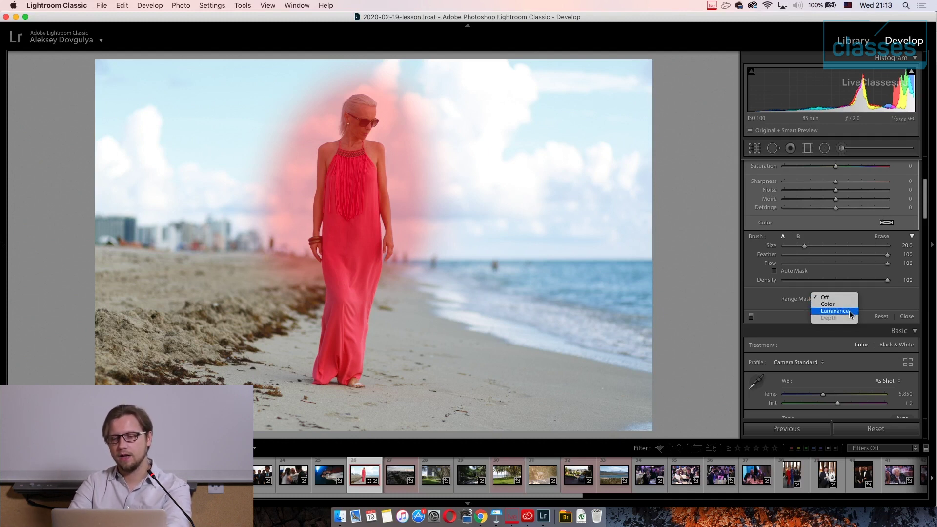
click(836, 311)
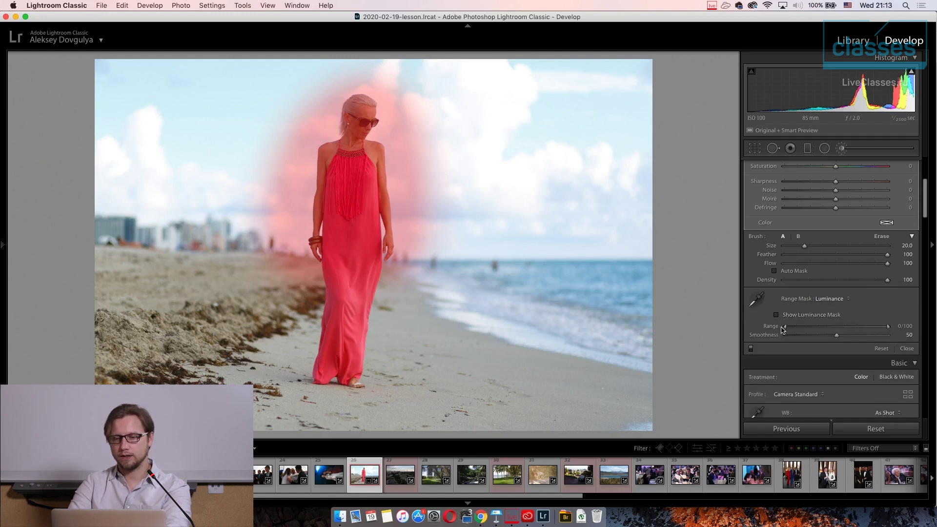
drag(785, 327, 703, 322)
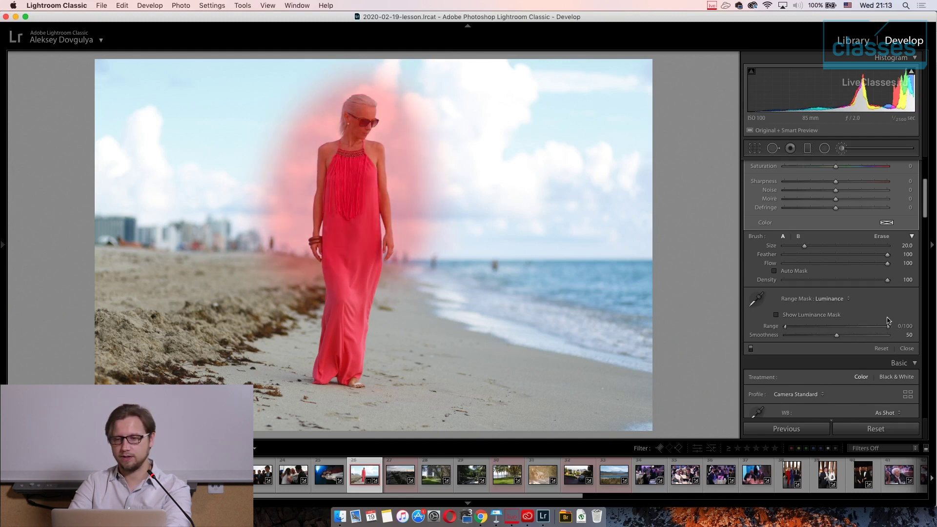
drag(892, 330, 835, 335)
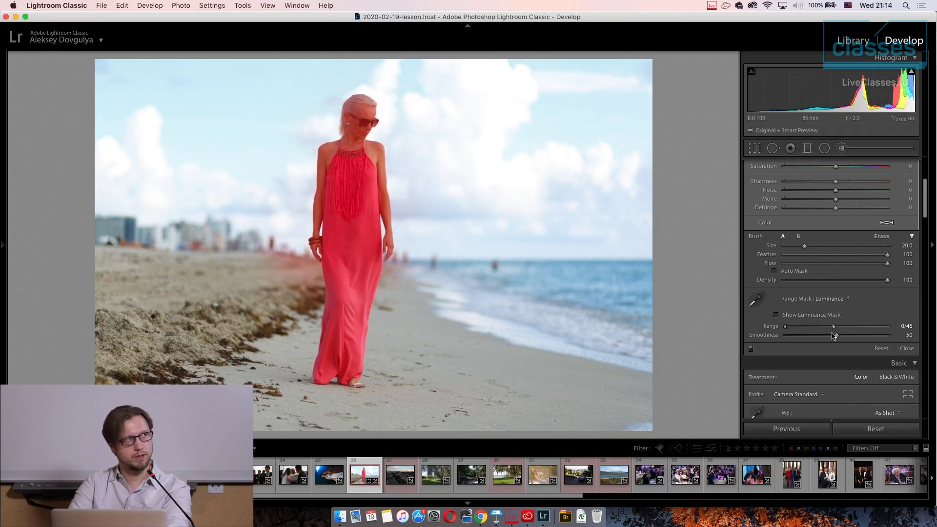
drag(858, 334, 831, 335)
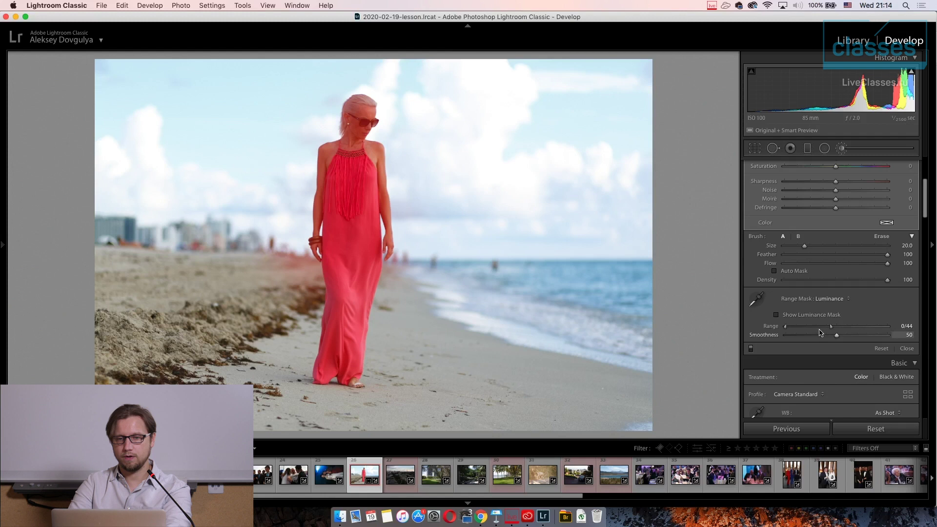
key(o)
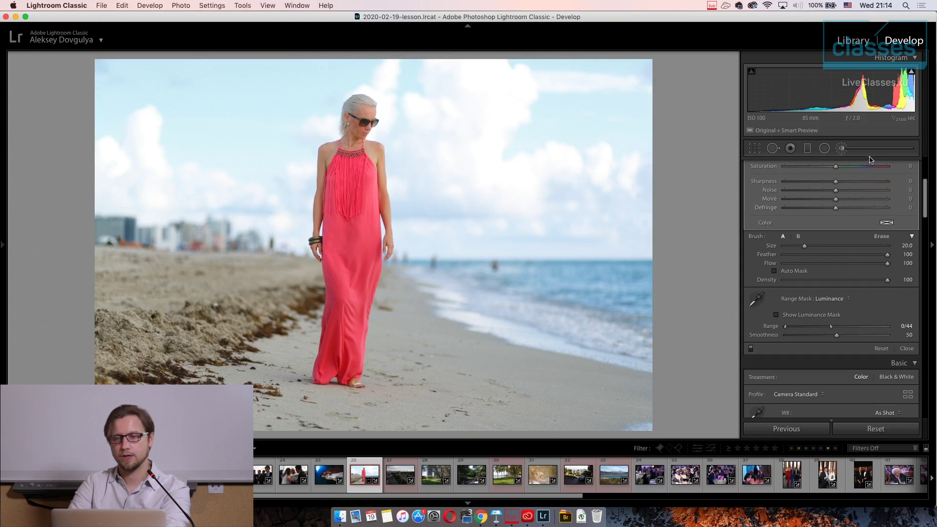
Close the Adjustment Brush and show the HSL/Color panel's All view with every colour slider.
key(k)
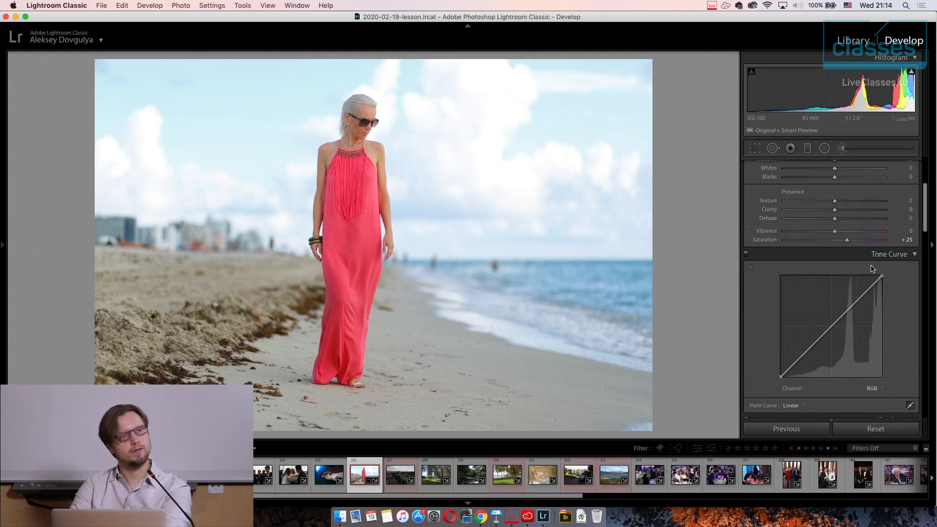
scroll(854, 269, up, 5)
scroll(834, 269, down, 15)
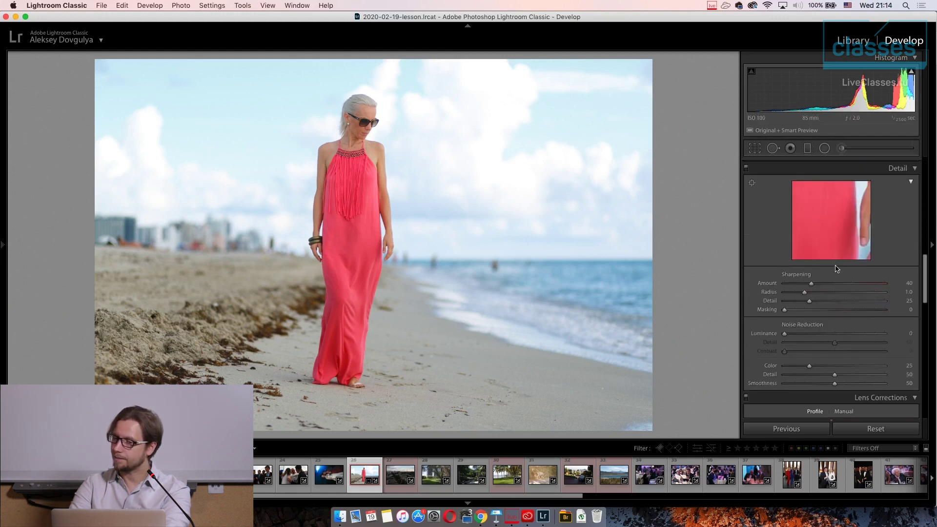
scroll(837, 269, up, 5)
scroll(894, 232, down, 2)
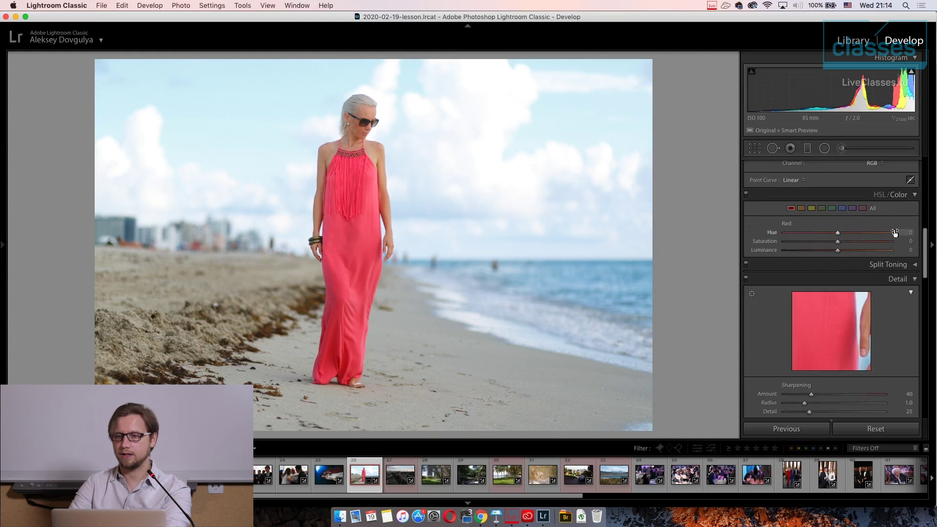
click(881, 195)
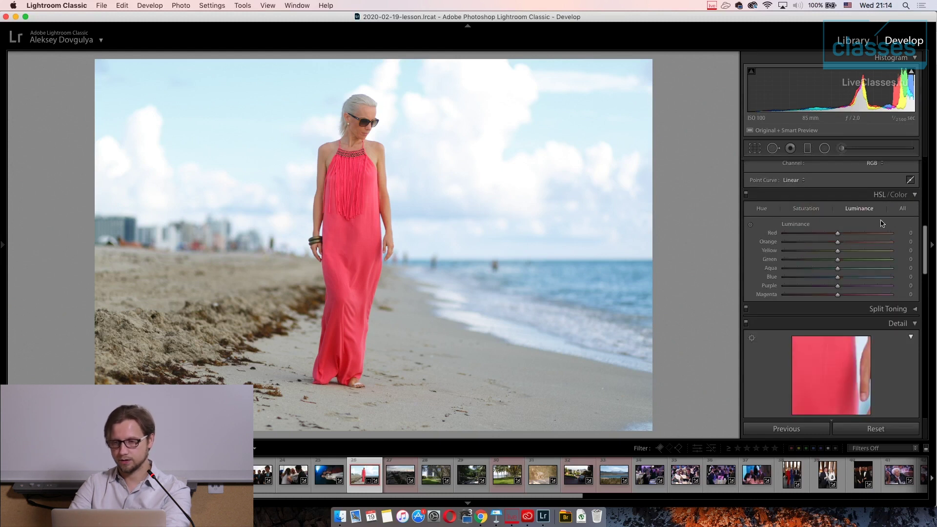
click(903, 209)
scroll(852, 318, down, 1)
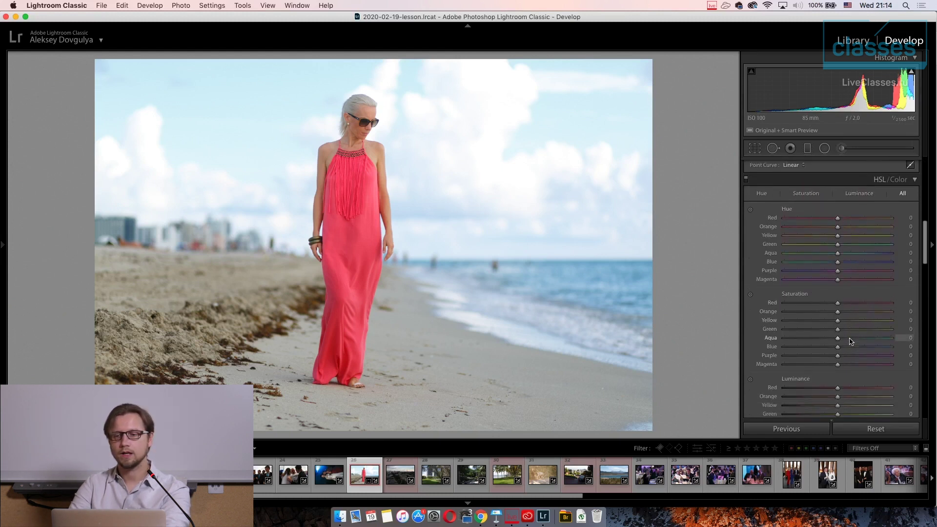
scroll(849, 344, down, 3)
scroll(843, 348, down, 1)
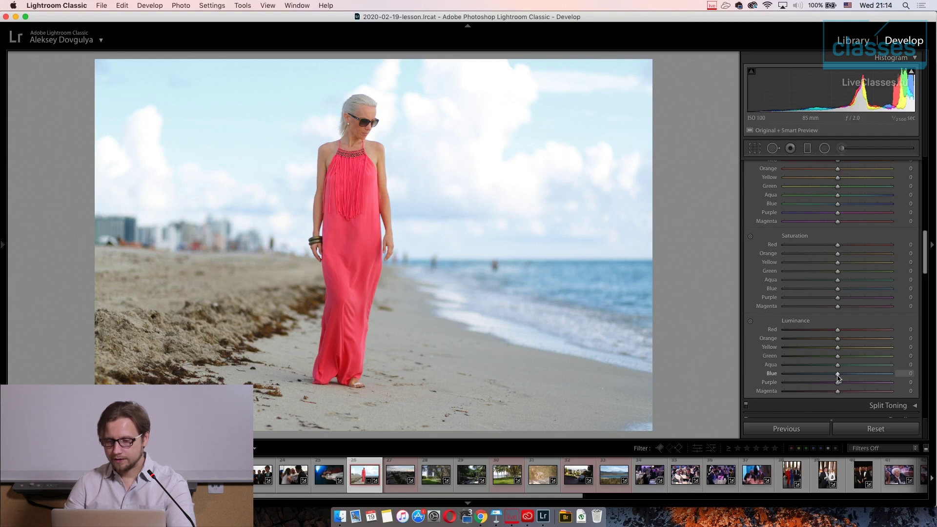
Set Blue Luminance to −17 and Blue Saturation to +19 in the HSL All view.
mouse_move(837, 379)
mouse_down()
mouse_move(822, 378)
mouse_move(831, 377)
mouse_up()
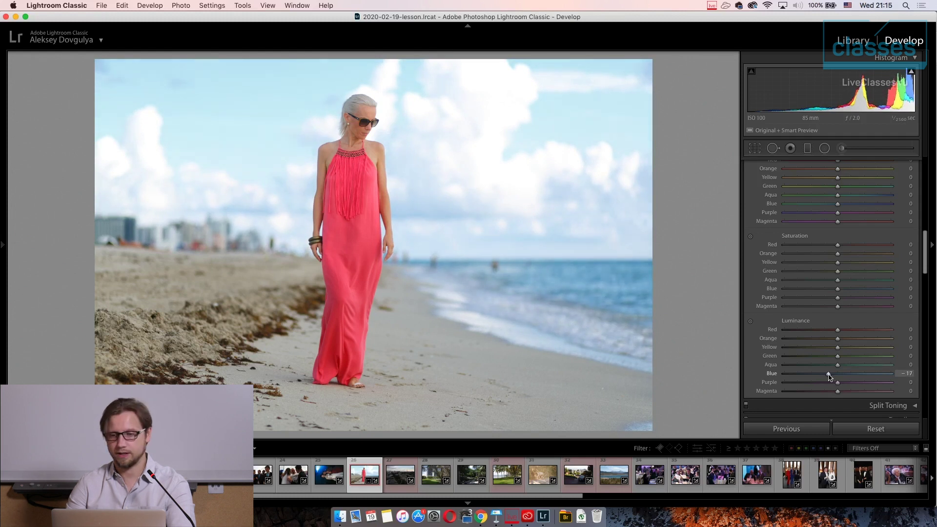
mouse_move(839, 291)
mouse_down()
mouse_move(855, 291)
mouse_move(846, 292)
mouse_up()
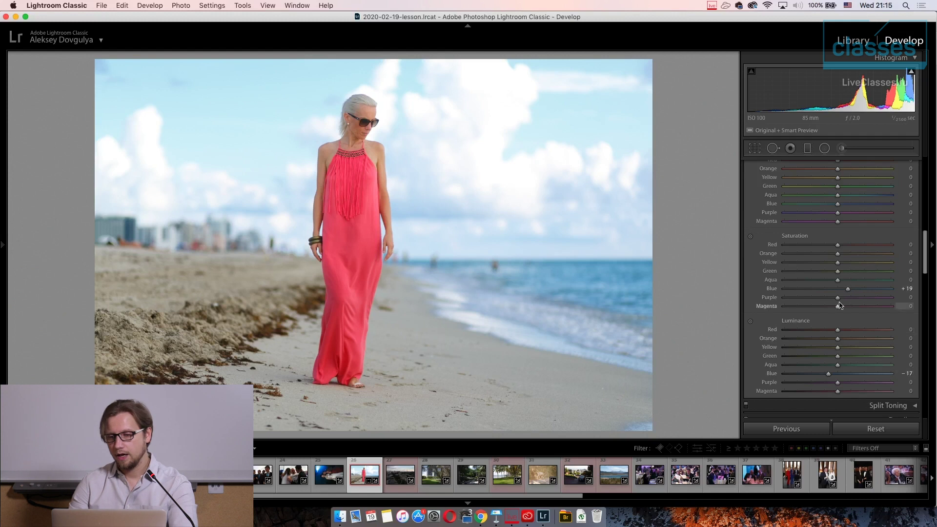
scroll(849, 337, down, 1)
scroll(846, 335, up, 4)
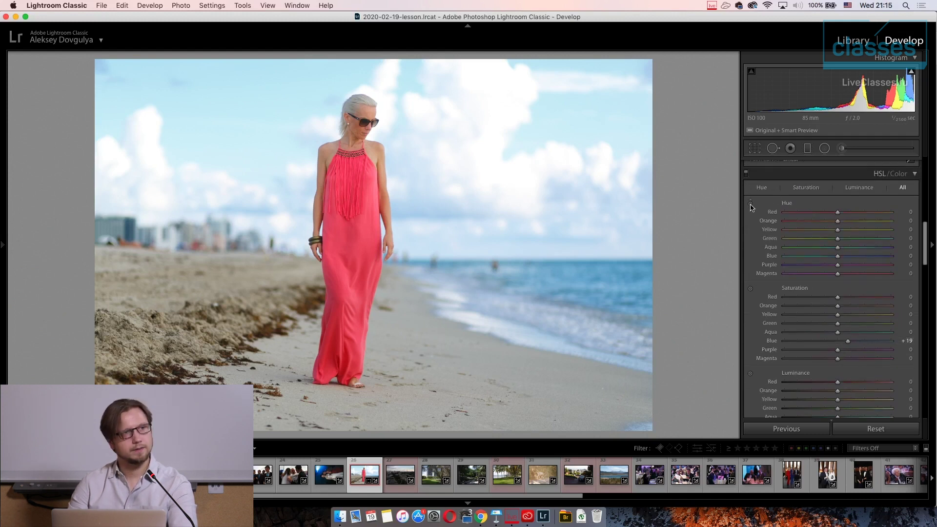
scroll(810, 283, down, 5)
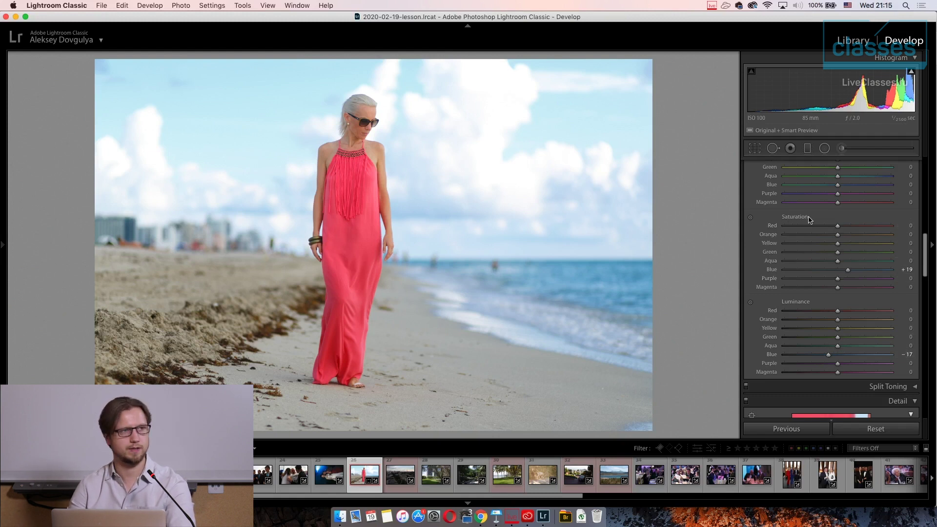
scroll(839, 349, up, 5)
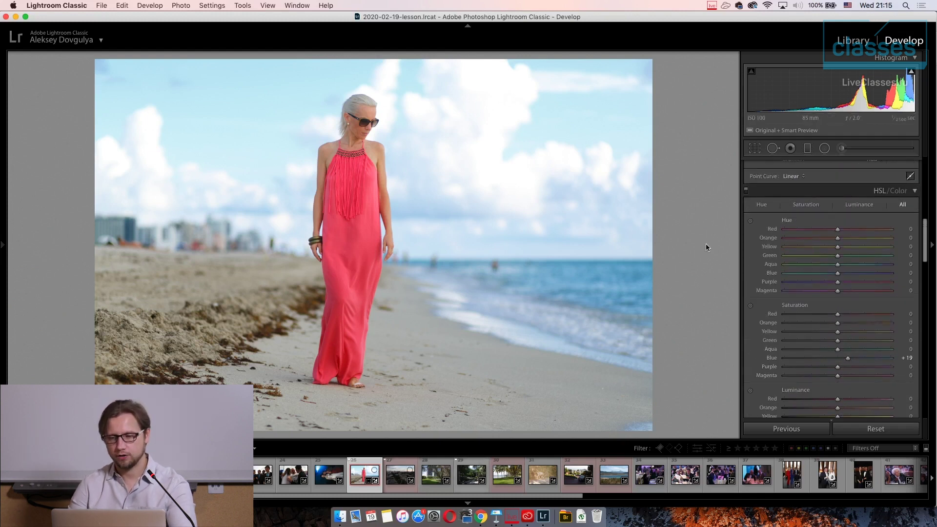
scroll(749, 224, down, 2)
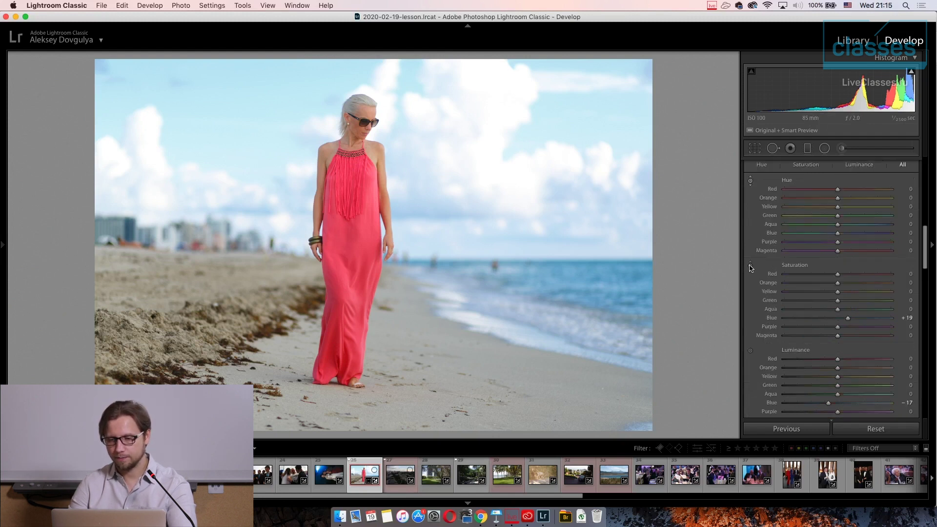
Adjust the dress's red/orange luminance on the photo, then set Red saturation to +8.
click(751, 349)
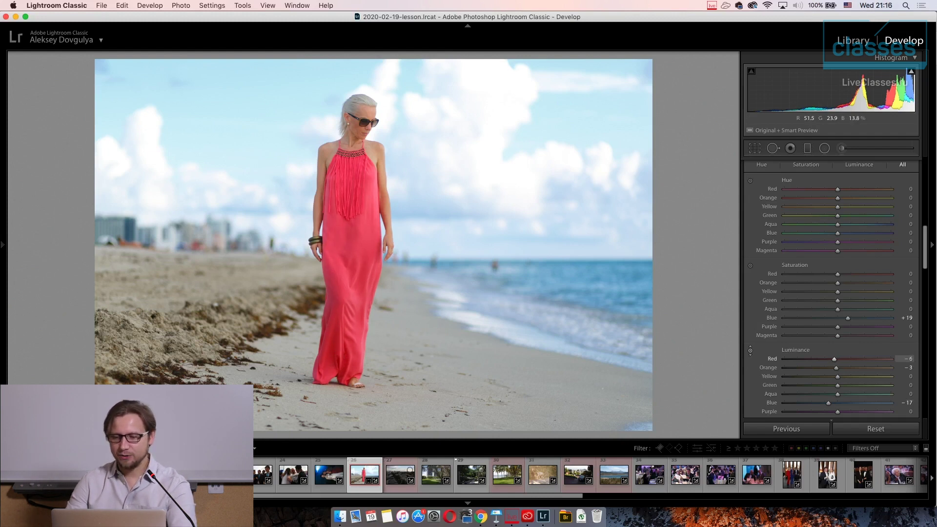
drag(351, 234, 357, 359)
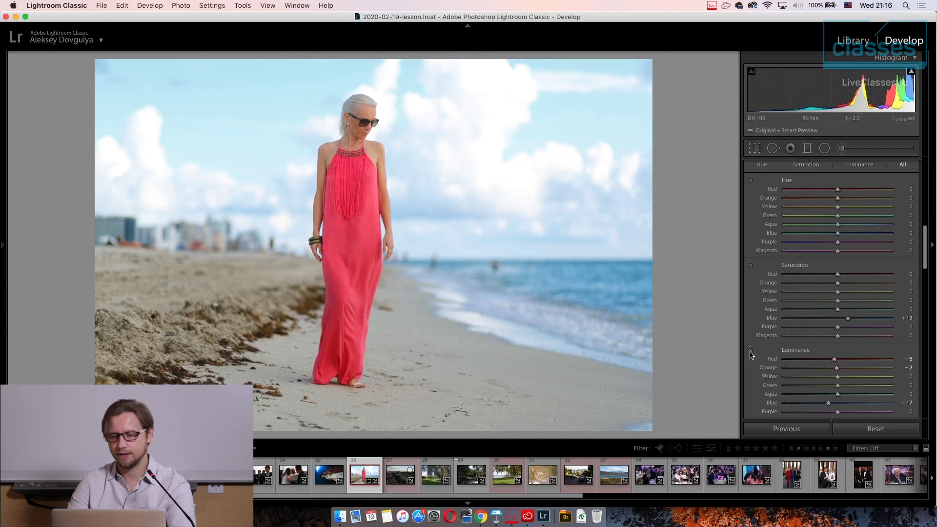
drag(335, 363, 326, 366)
drag(371, 204, 371, 215)
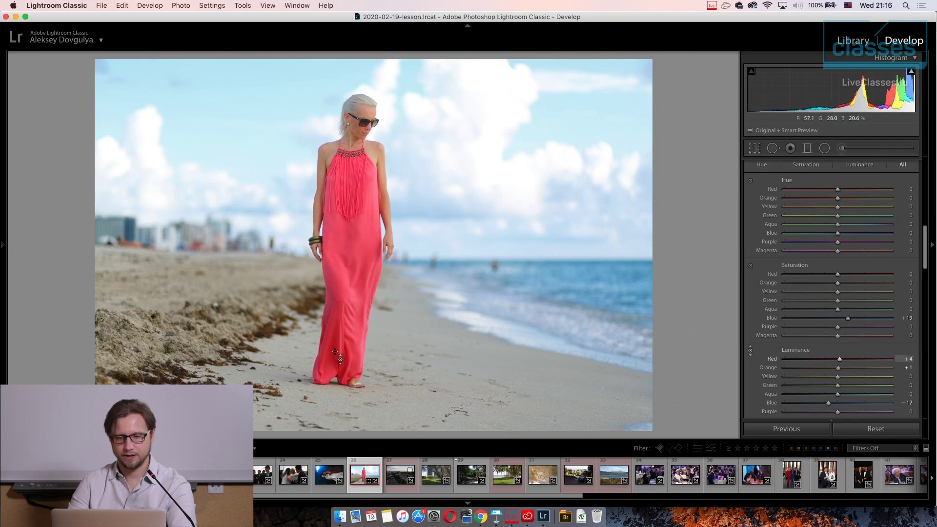
drag(335, 349, 335, 358)
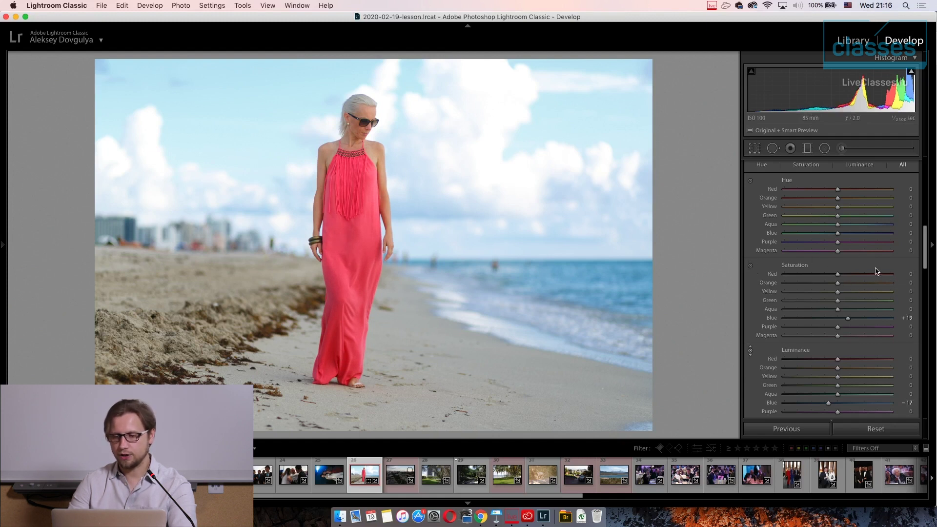
mouse_move(849, 278)
mouse_down()
mouse_move(856, 276)
mouse_move(821, 282)
mouse_move(845, 282)
mouse_up()
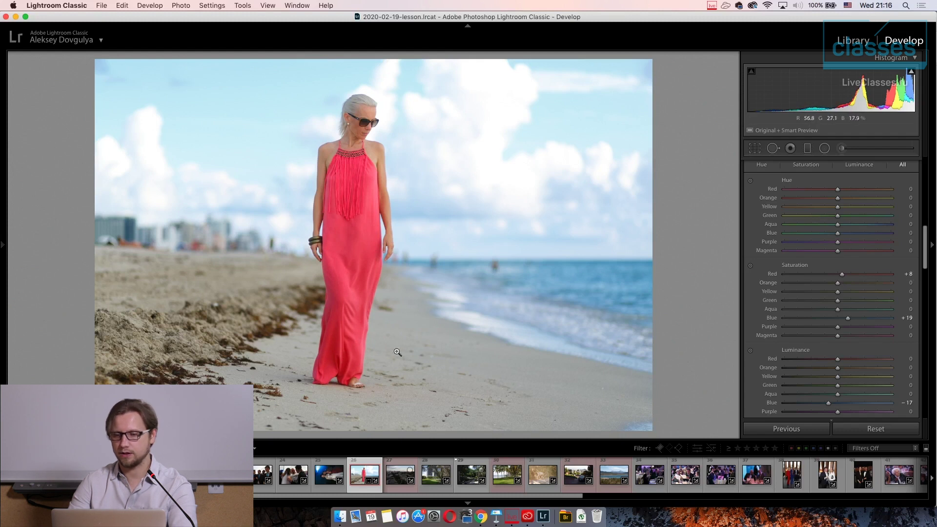
scroll(883, 306, down, 2)
scroll(874, 292, up, 5)
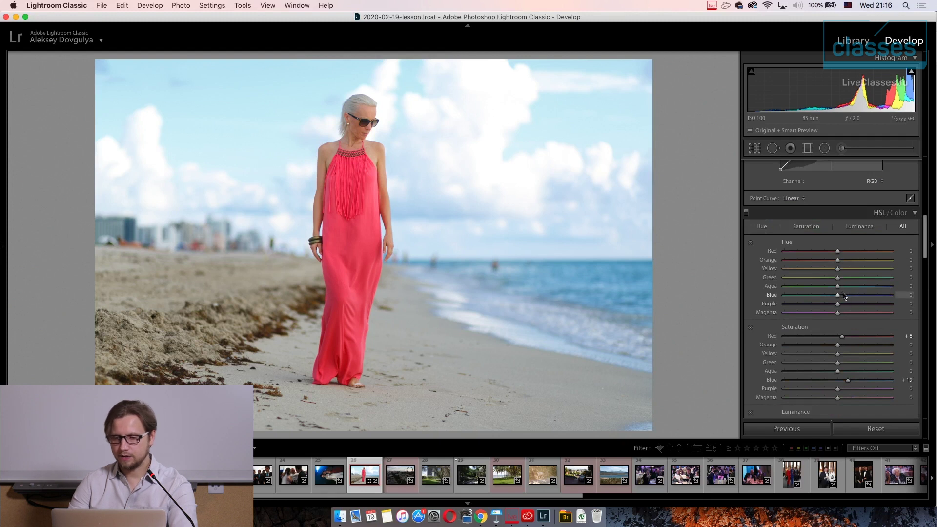
mouse_move(838, 251)
mouse_down()
mouse_move(825, 253)
mouse_move(865, 253)
mouse_move(809, 255)
mouse_move(869, 254)
mouse_move(801, 254)
mouse_move(879, 254)
mouse_move(846, 256)
mouse_up()
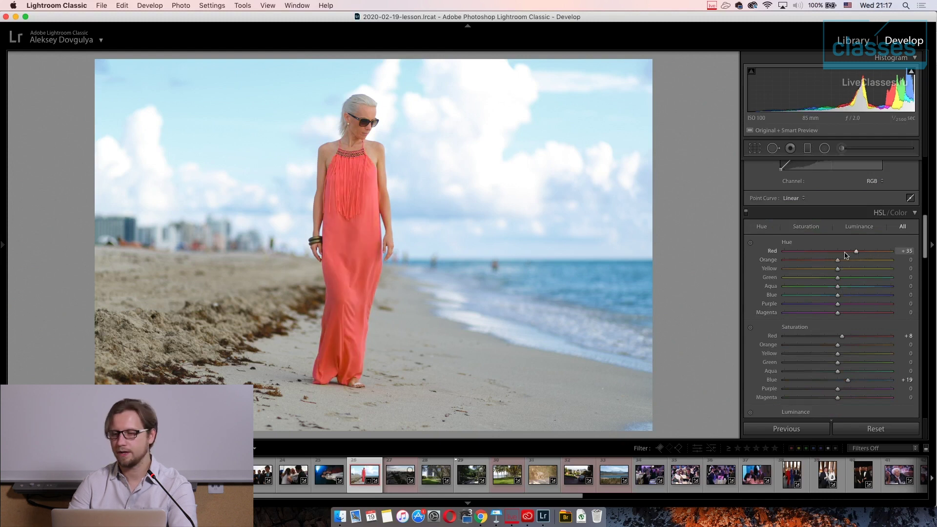
double_click(857, 252)
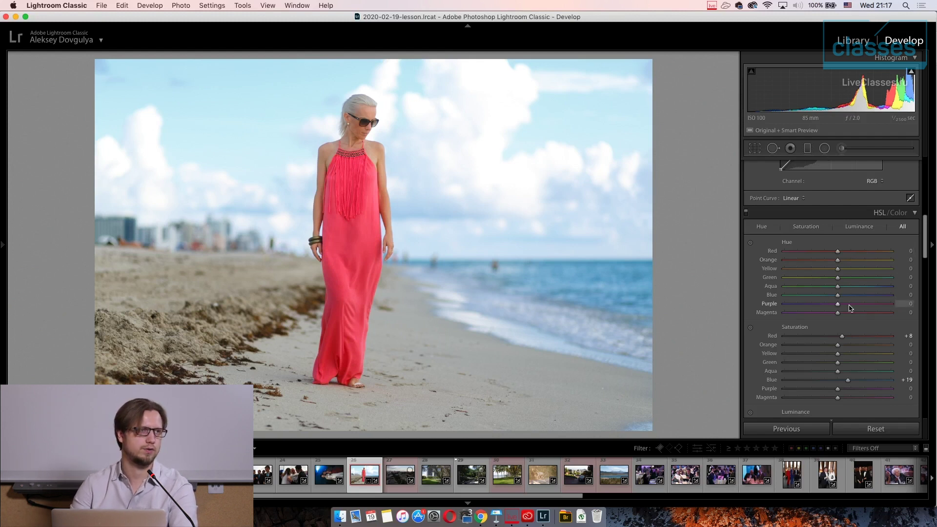
click(354, 194)
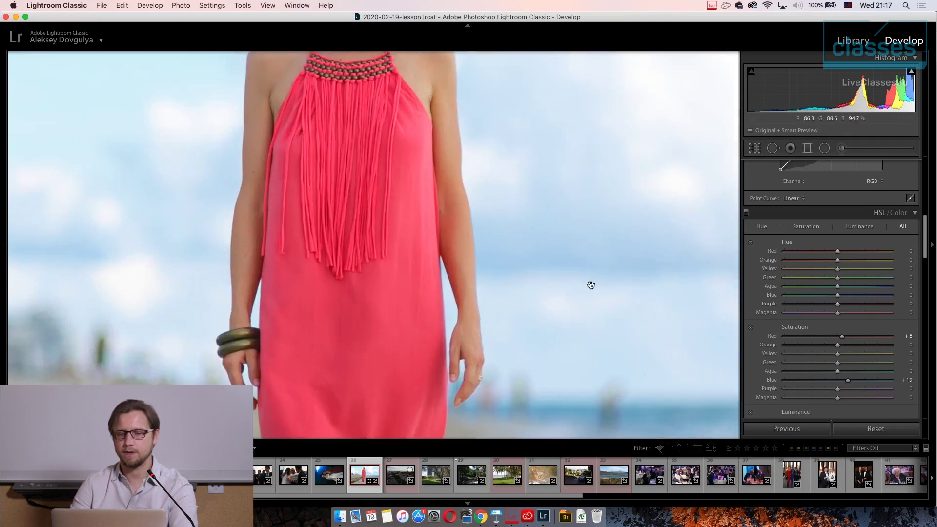
drag(838, 251, 495, 222)
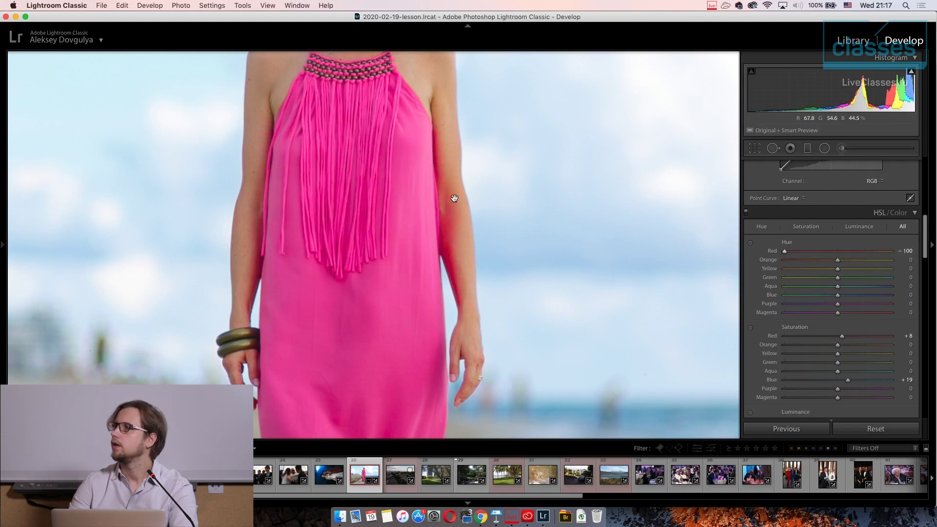
drag(783, 252, 838, 253)
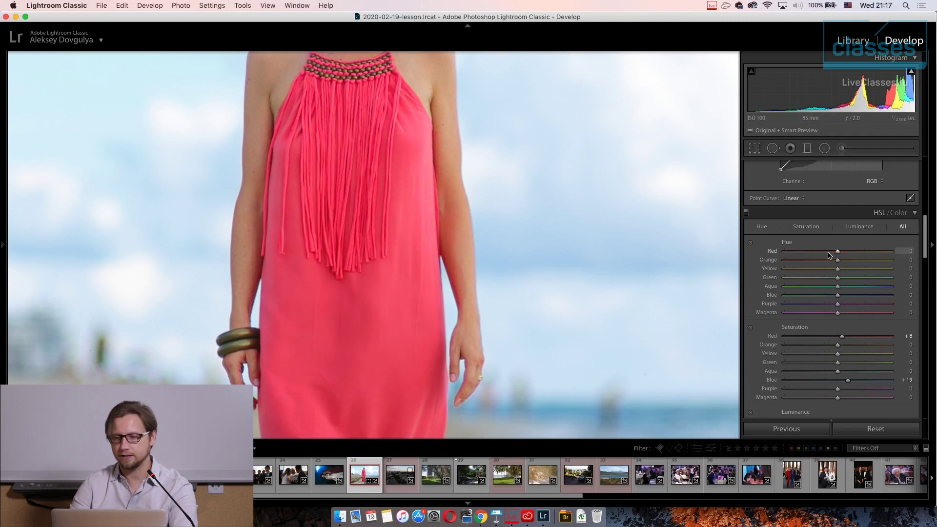
drag(838, 252, 754, 262)
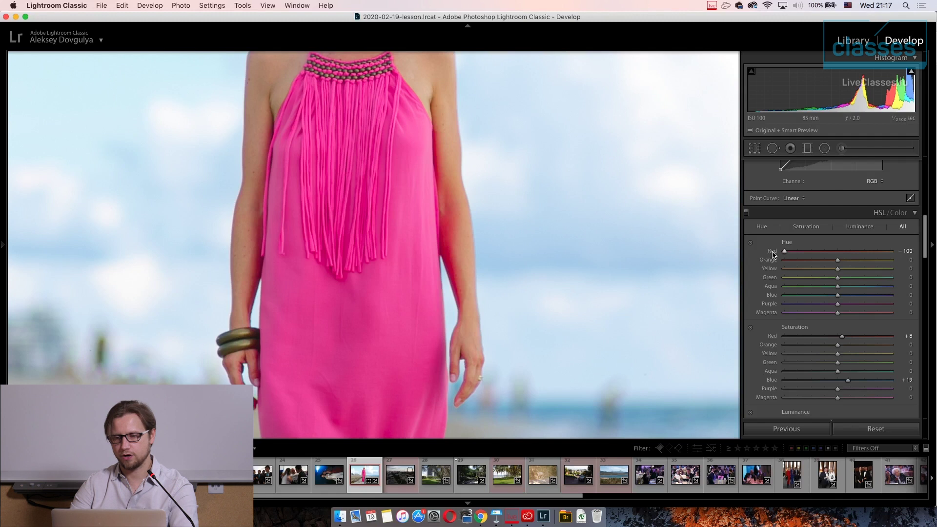
double_click(772, 252)
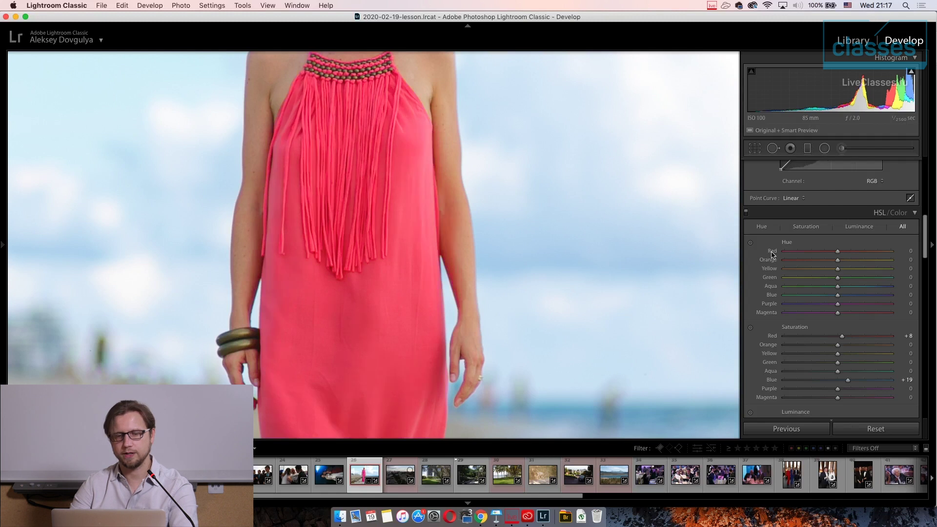
click(468, 287)
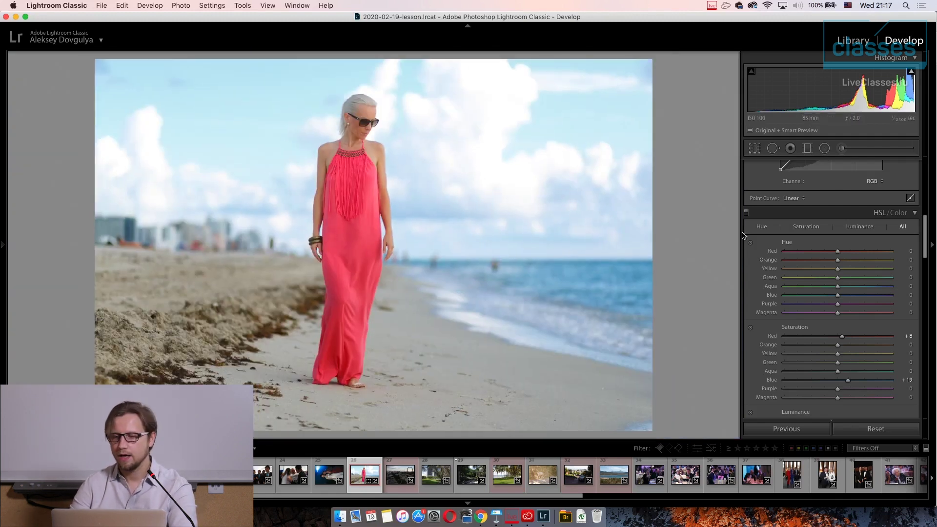
Brush a local adjustment over the sky's clouds with Exposure −0.39 and Highlights −22.
scroll(855, 361, up, 10)
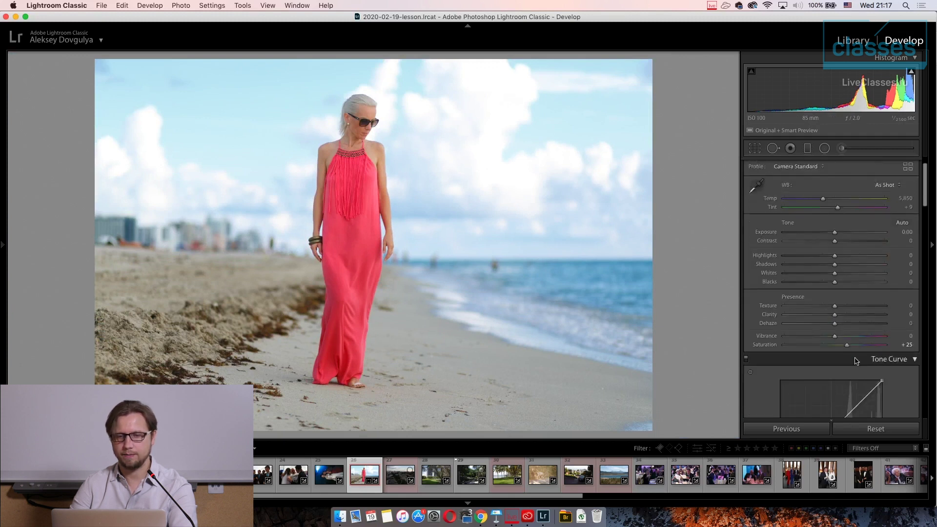
scroll(855, 361, up, 2)
key(k)
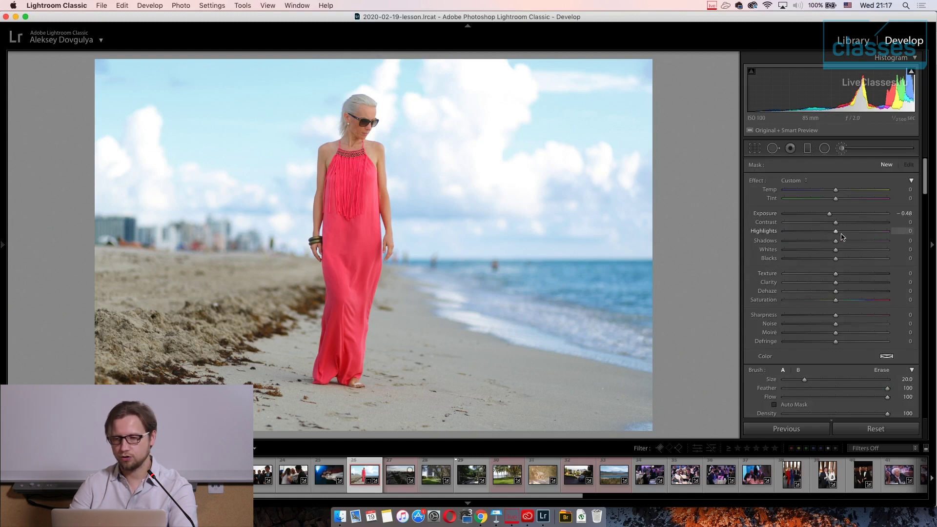
scroll(508, 180, up, 10)
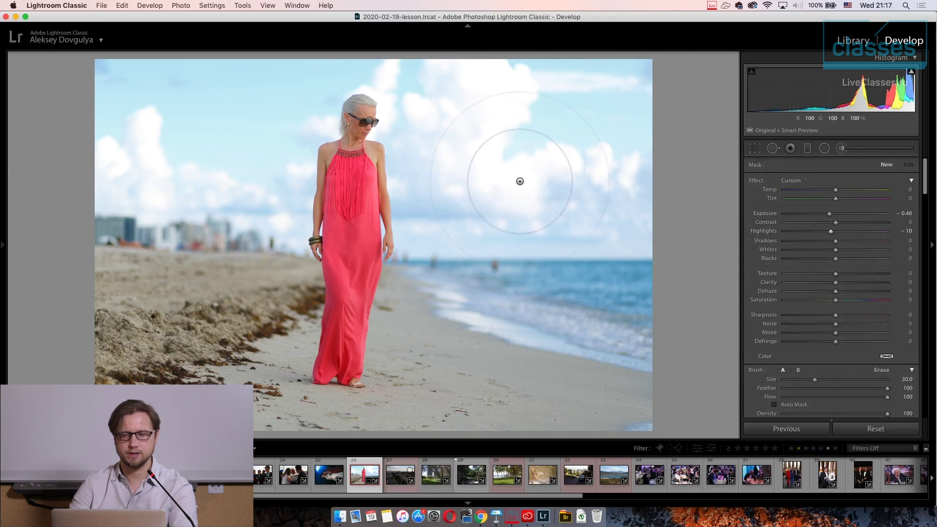
mouse_move(508, 103)
mouse_down()
mouse_move(586, 147)
mouse_move(590, 244)
mouse_move(537, 146)
mouse_move(459, 85)
mouse_move(293, 64)
mouse_move(210, 179)
mouse_move(229, 56)
mouse_move(221, 73)
mouse_move(147, 122)
mouse_move(195, 97)
mouse_up()
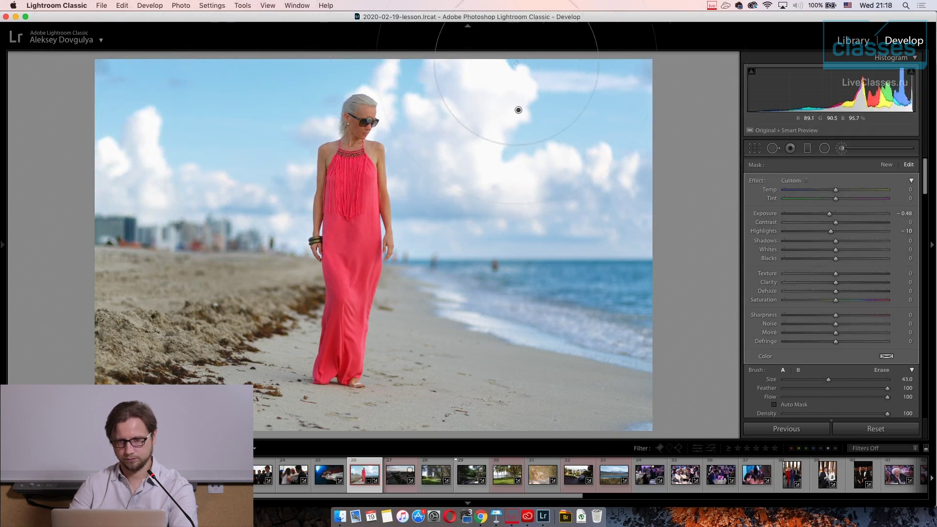
drag(830, 213, 832, 215)
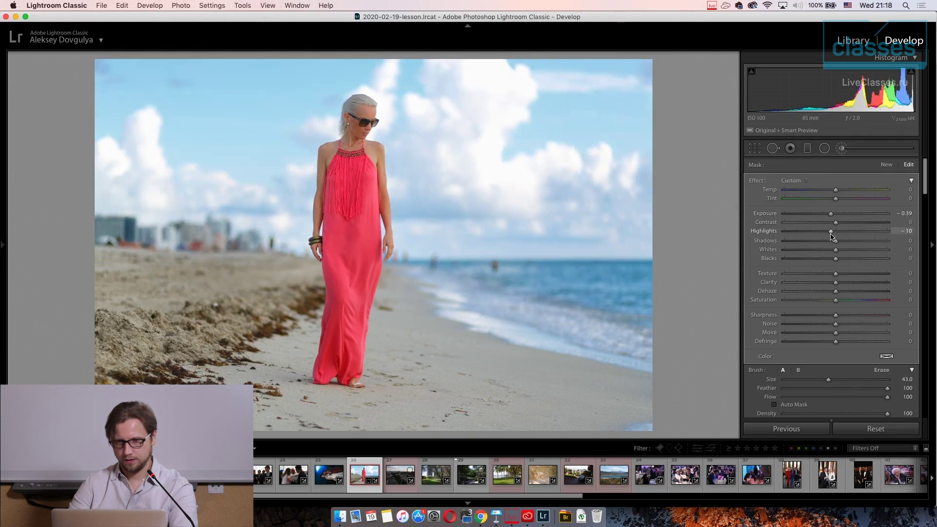
mouse_move(828, 234)
mouse_down()
mouse_move(808, 232)
mouse_move(822, 236)
mouse_up()
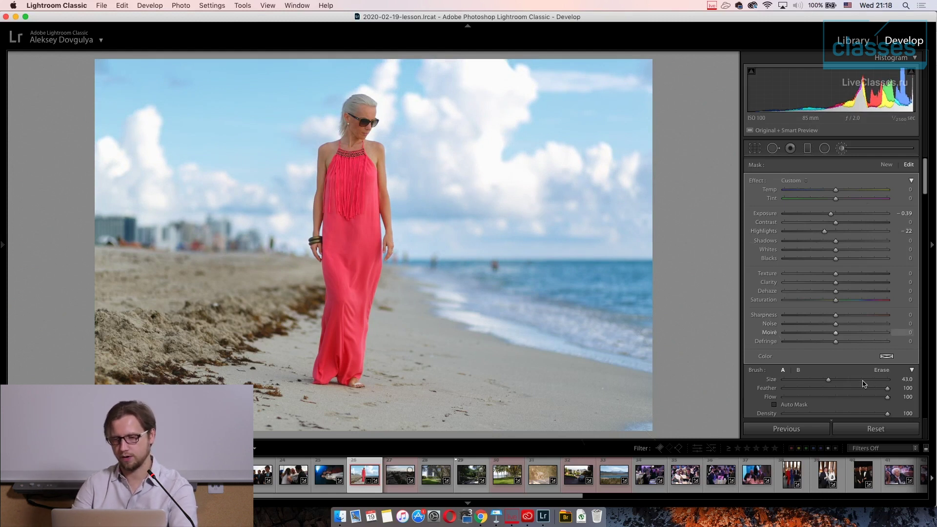
scroll(855, 342, down, 5)
Limit the cloud brush with a Luminance range mask of 59/100, checking the mask overlay.
click(825, 305)
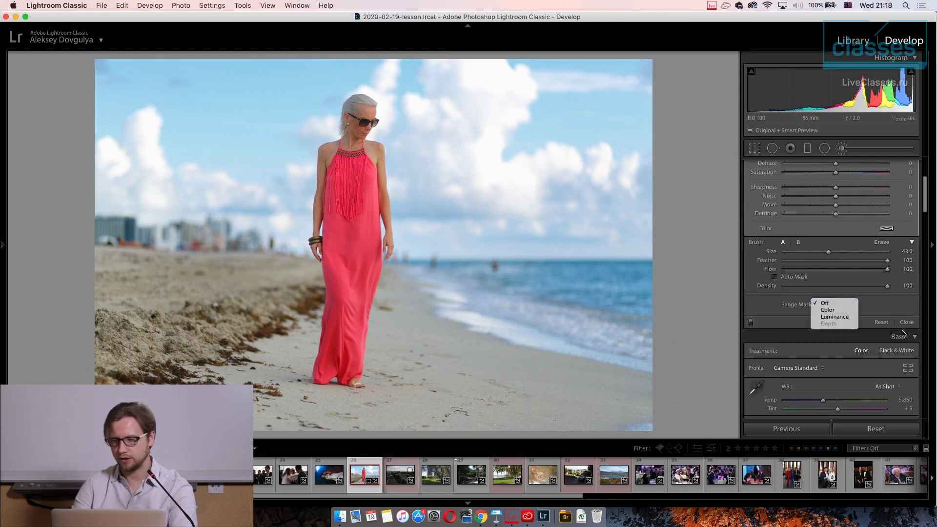
click(848, 317)
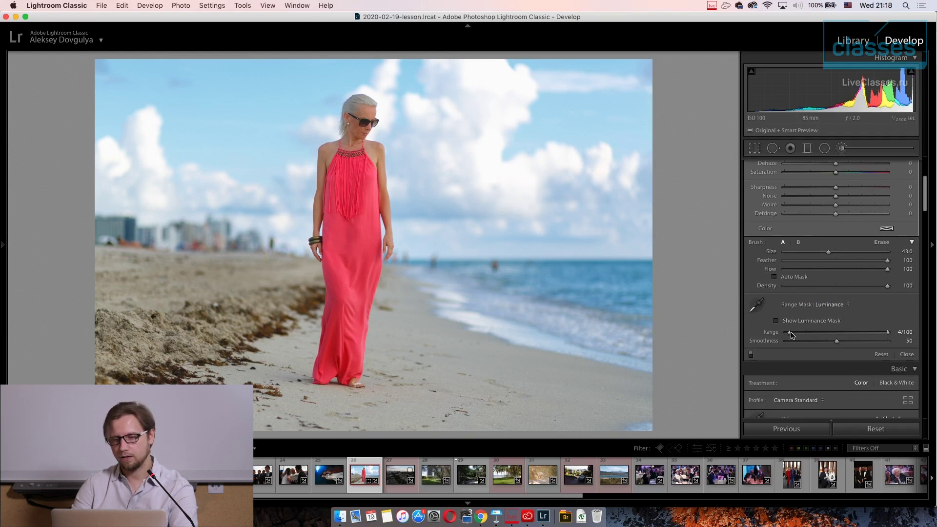
drag(805, 336, 803, 336)
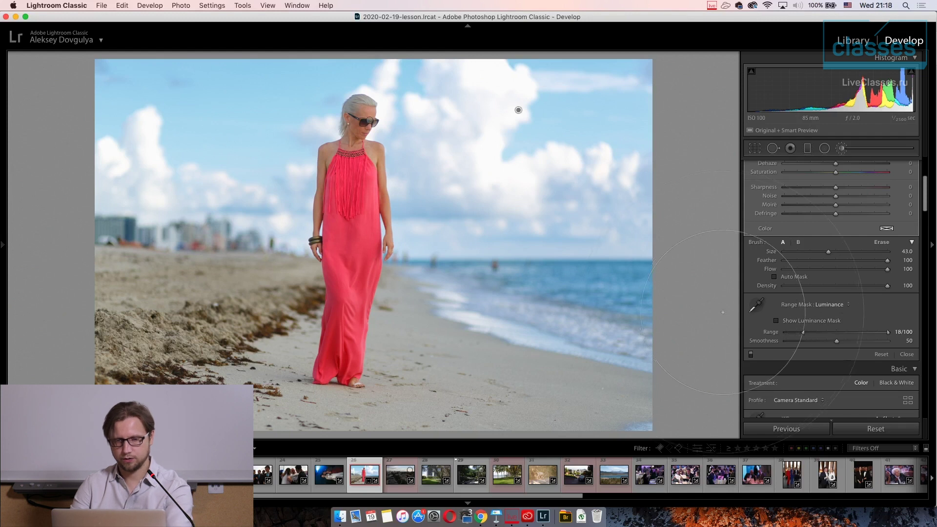
key(o)
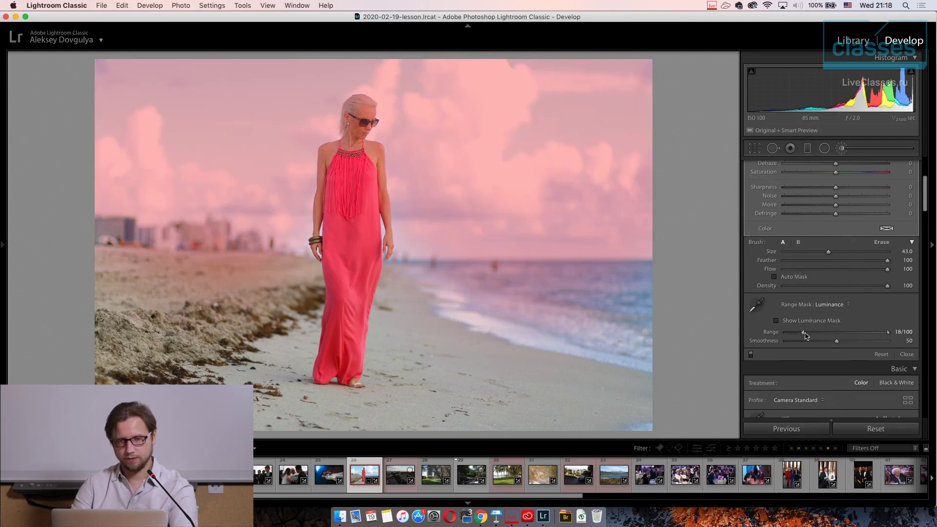
drag(849, 334, 845, 336)
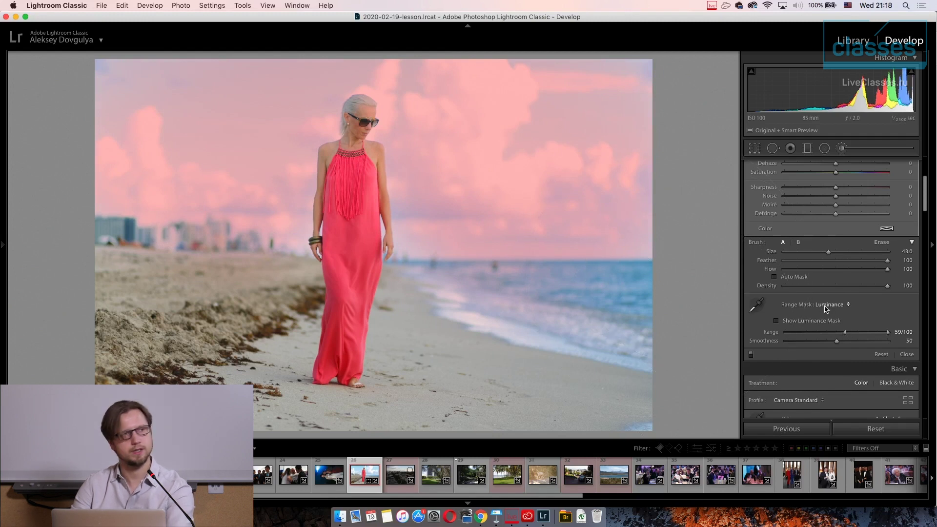
key(o)
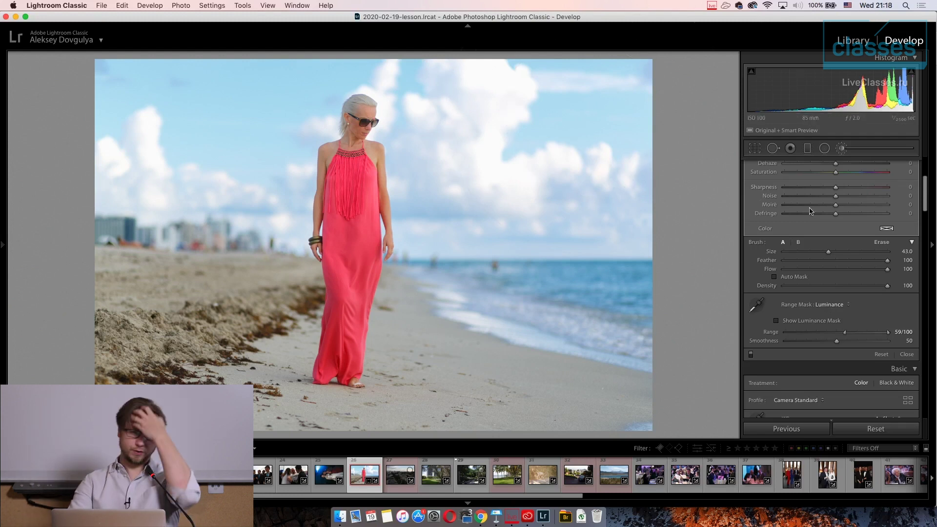
scroll(850, 292, down, 3)
scroll(850, 292, up, 9)
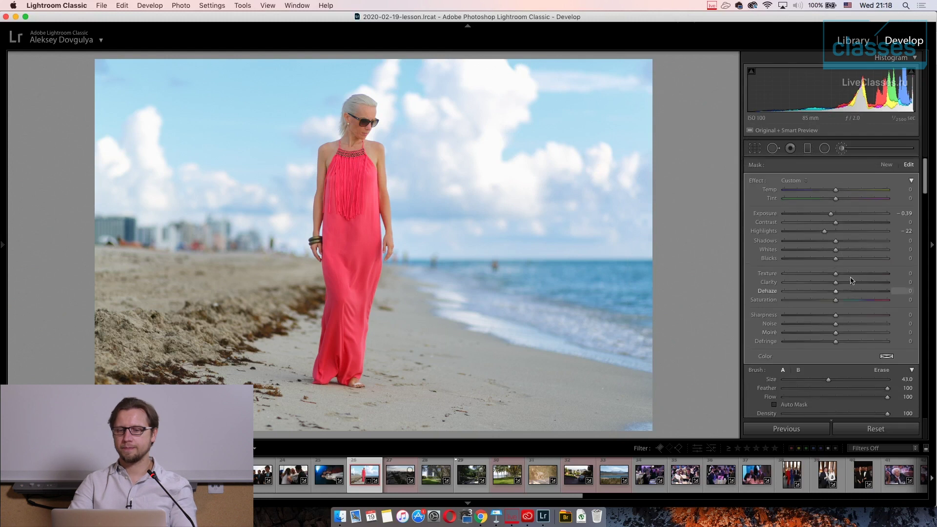
Tweak global exposure, blacks and vibrance, then return Shadows to 0.
key(k)
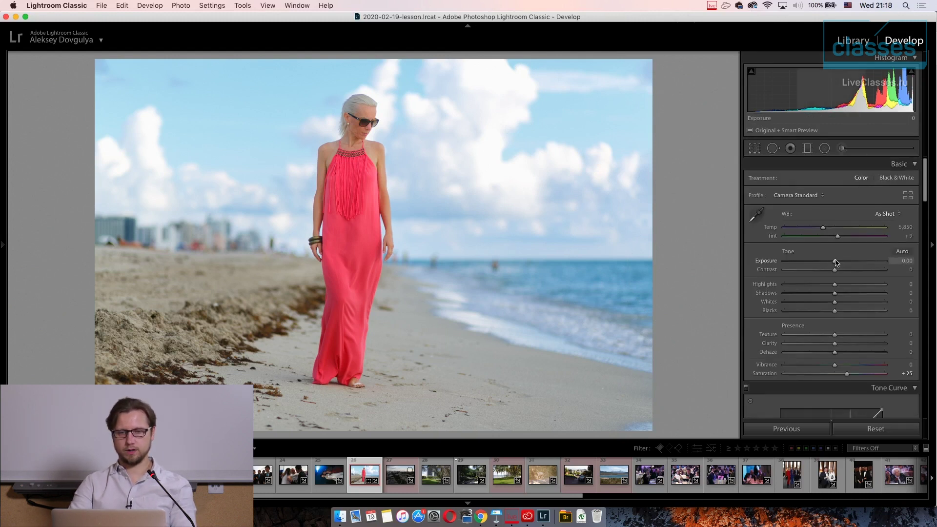
drag(837, 263, 838, 262)
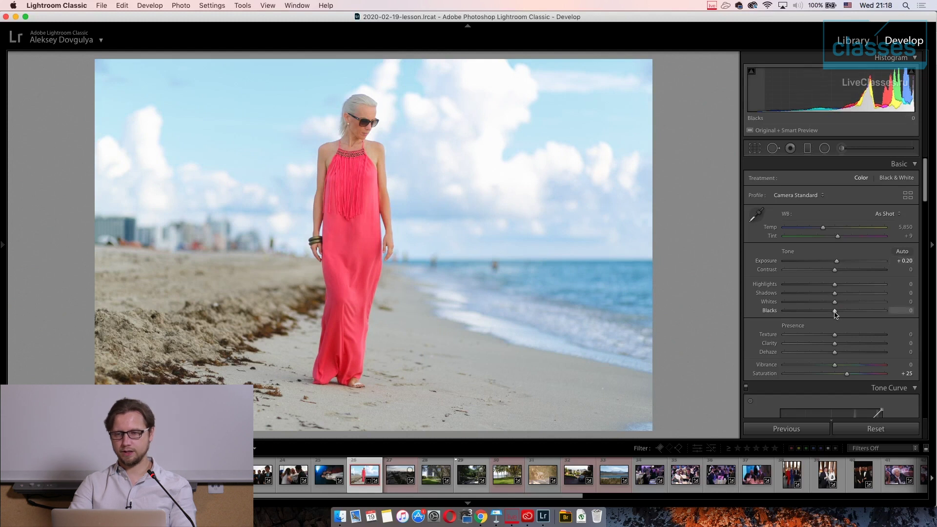
drag(824, 315, 813, 317)
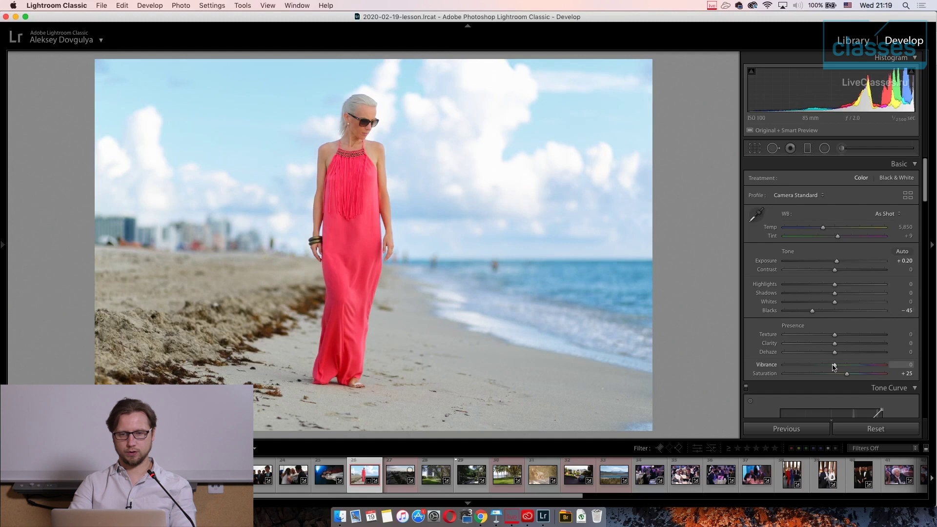
drag(837, 366, 835, 366)
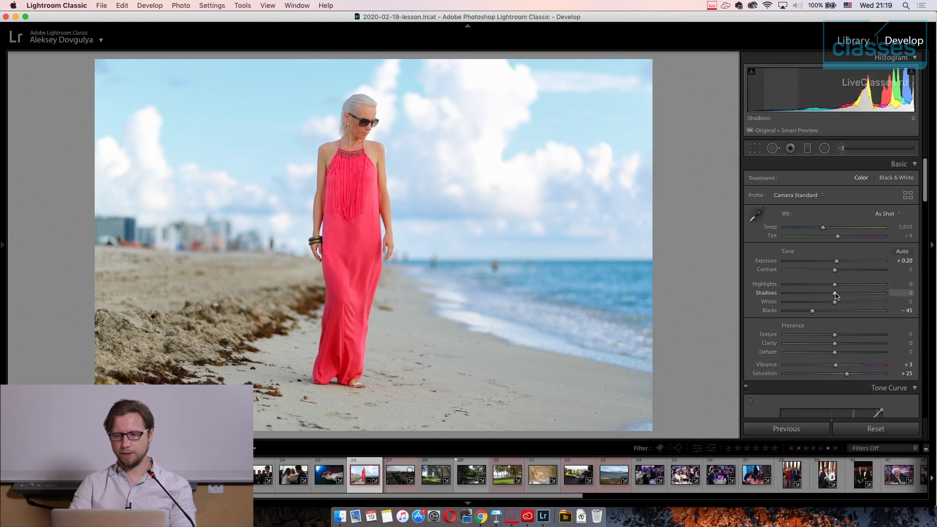
mouse_move(836, 295)
mouse_down()
mouse_move(844, 294)
mouse_move(831, 295)
mouse_up()
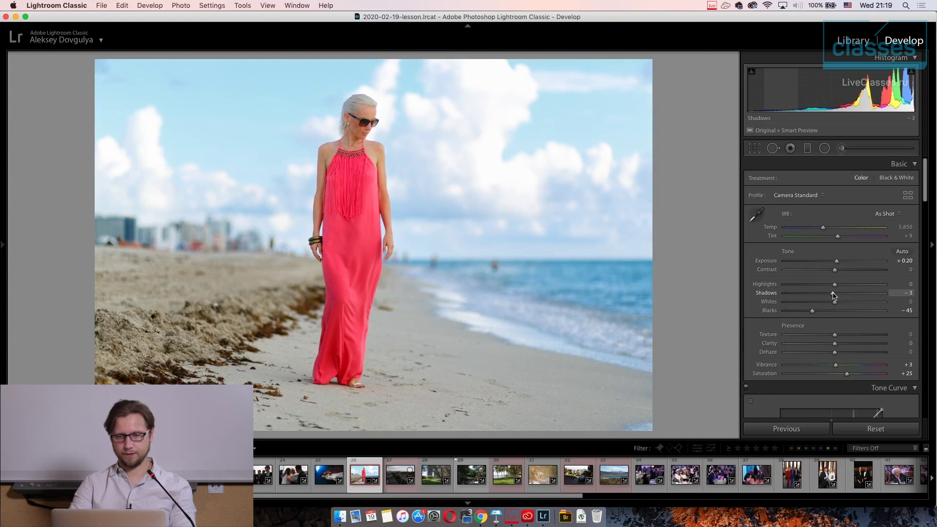
drag(835, 295, 835, 295)
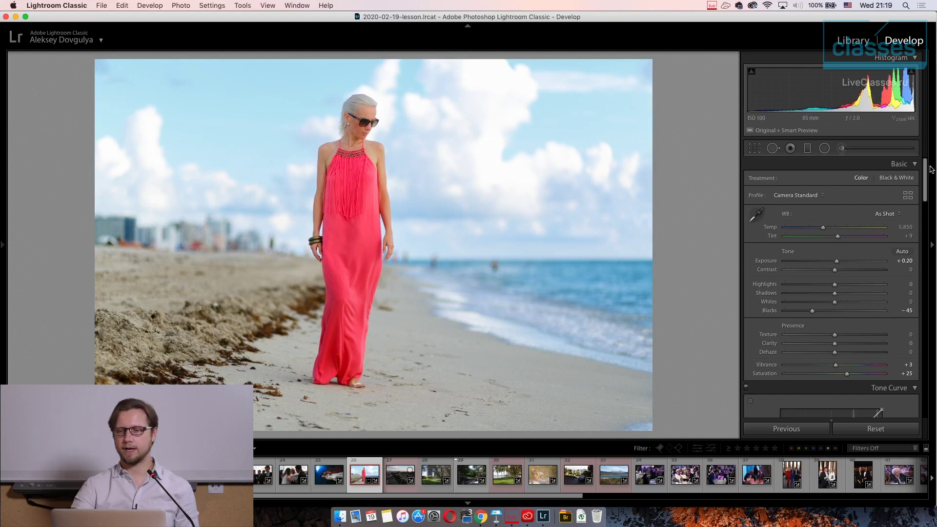
key(k)
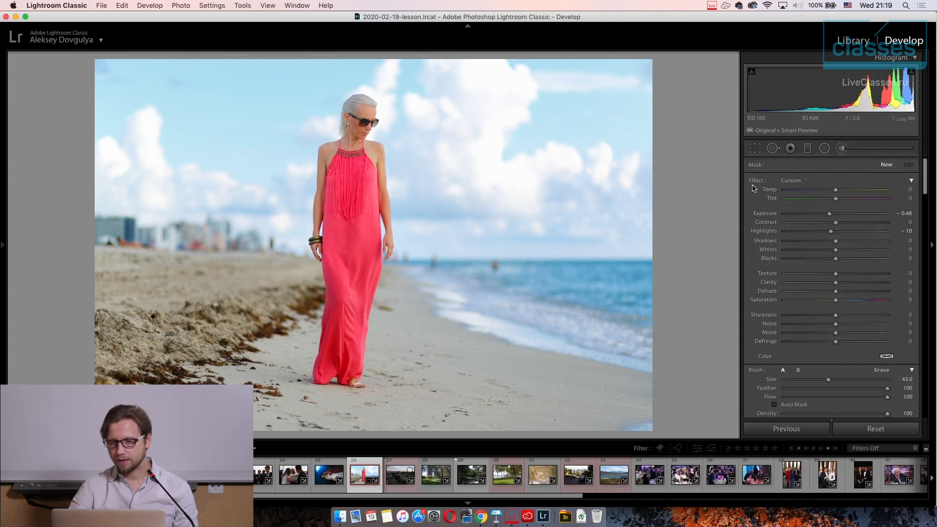
Reset the brush effects and paint a reduced-saturation stroke onto the beach portrait.
double_click(755, 182)
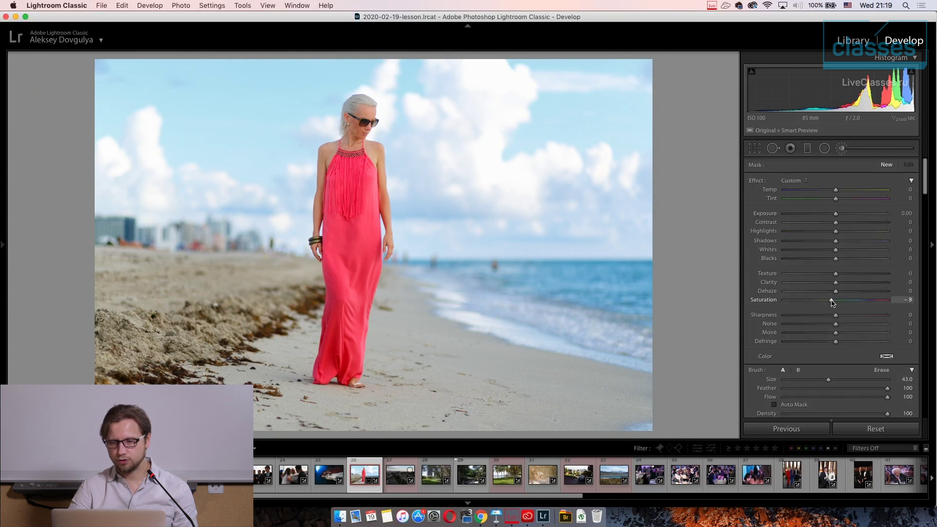
scroll(335, 338, down, 5)
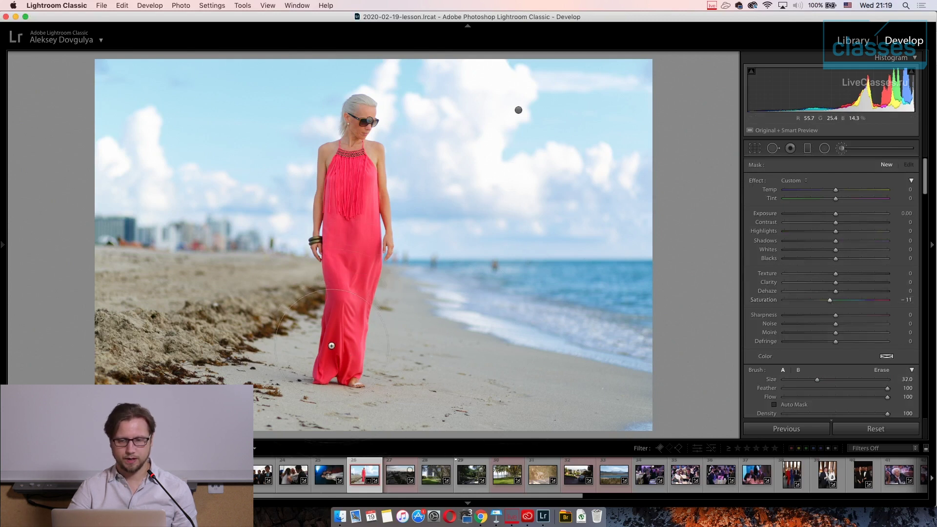
drag(333, 339, 331, 343)
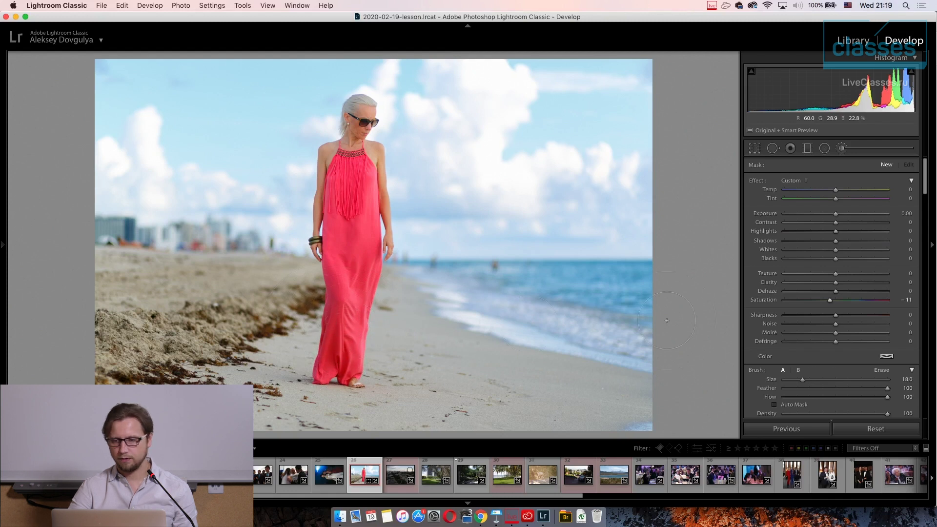
drag(667, 321, 683, 317)
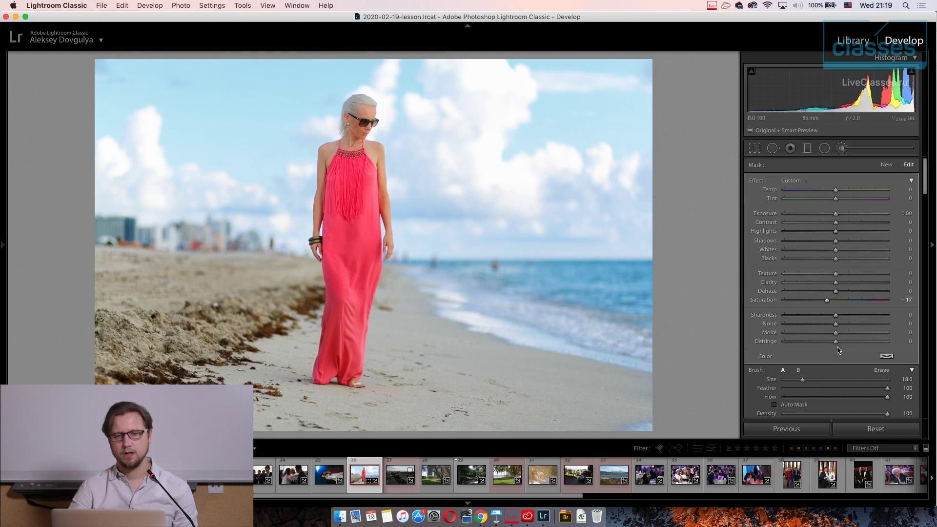
key(k)
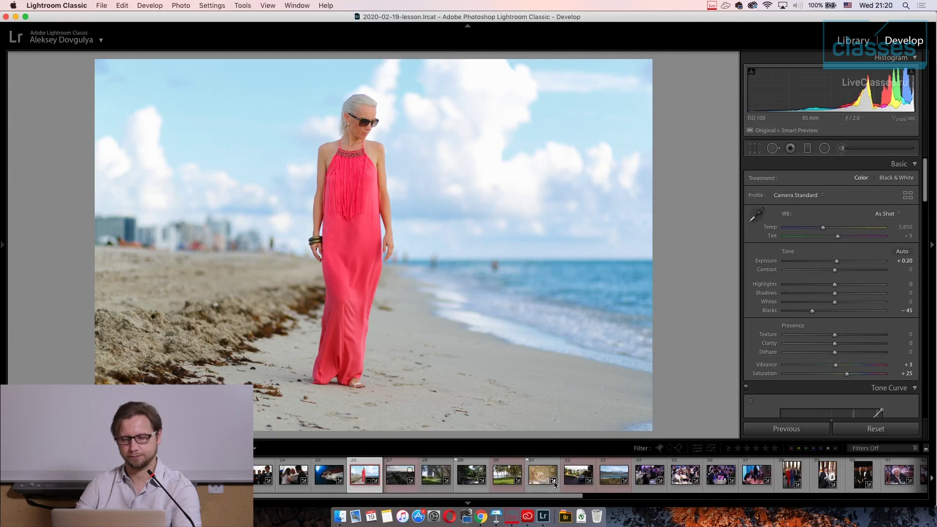
Open photo 56, the blue banquet portrait, and adjust its white balance Temp.
scroll(555, 484, down, 10)
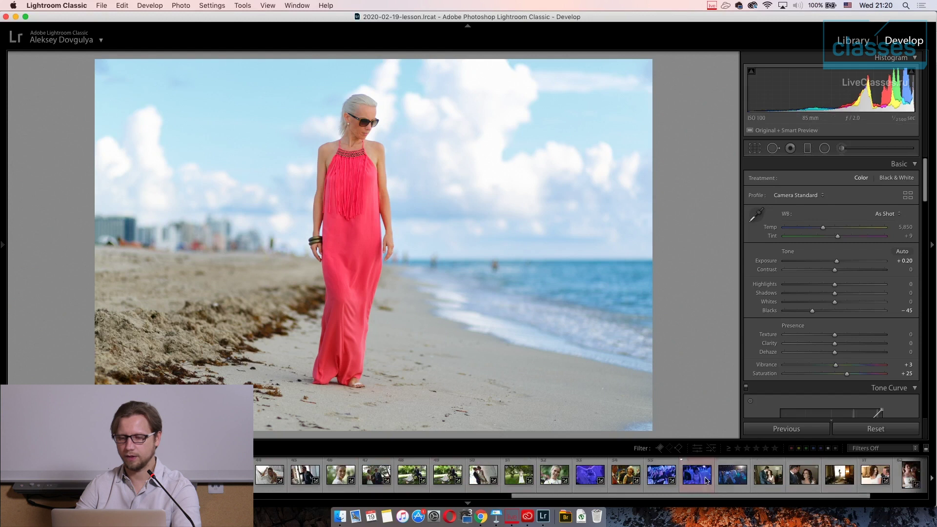
click(703, 478)
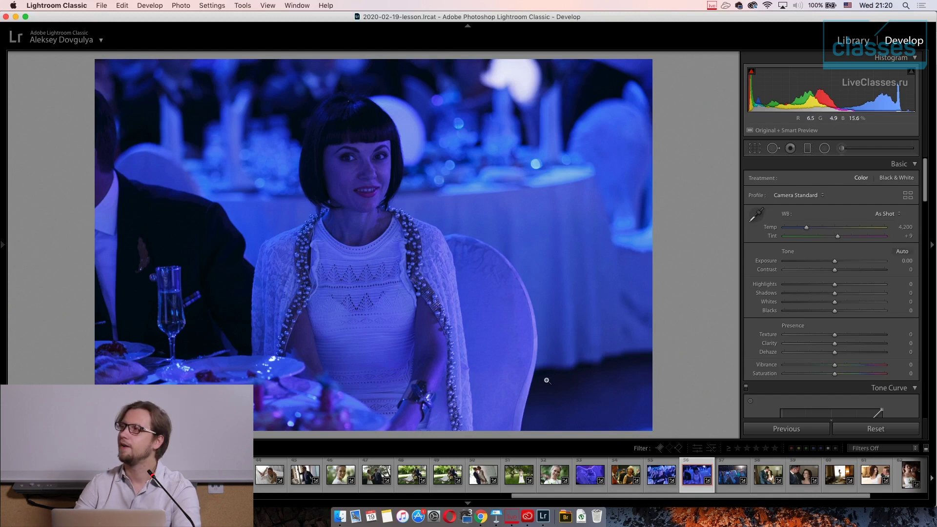
drag(806, 227, 834, 233)
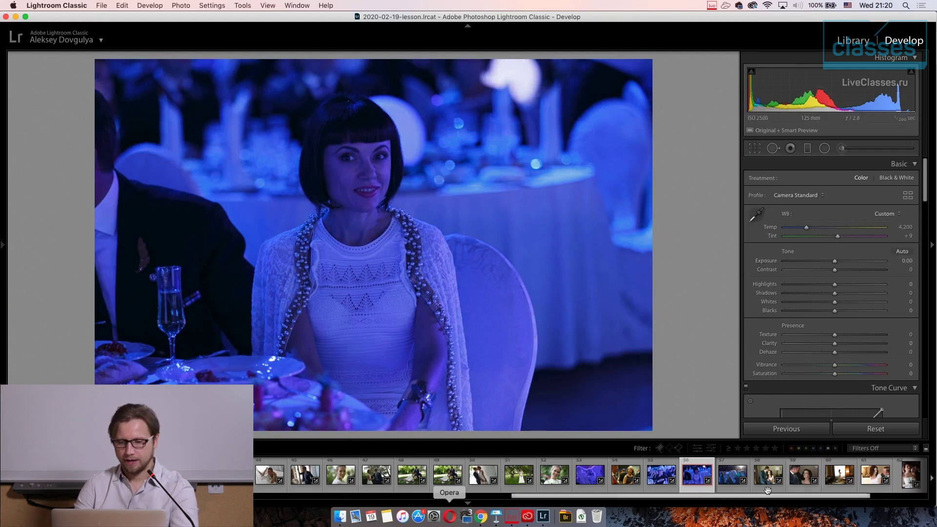
scroll(817, 498, left, 3)
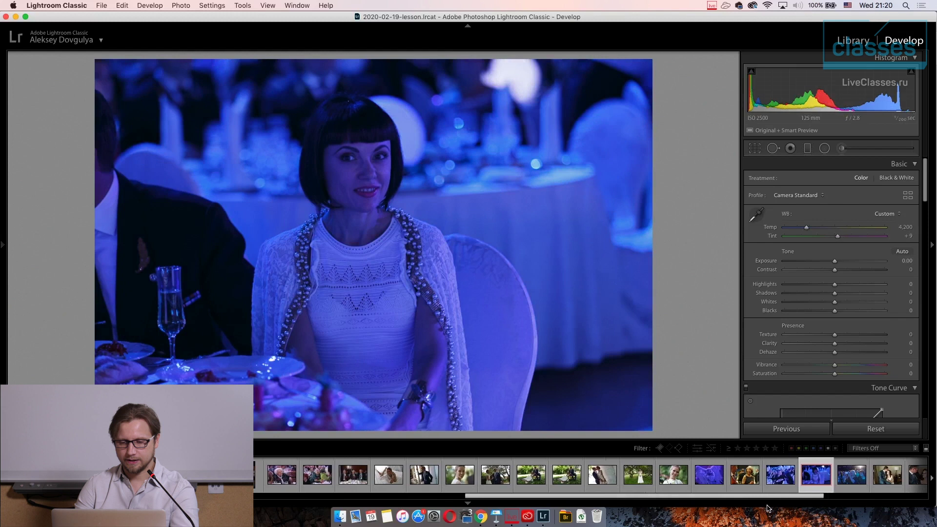
In Finder, navigate through Lesson 1 > LIGHTROOM to the RAW folder's files.
click(341, 516)
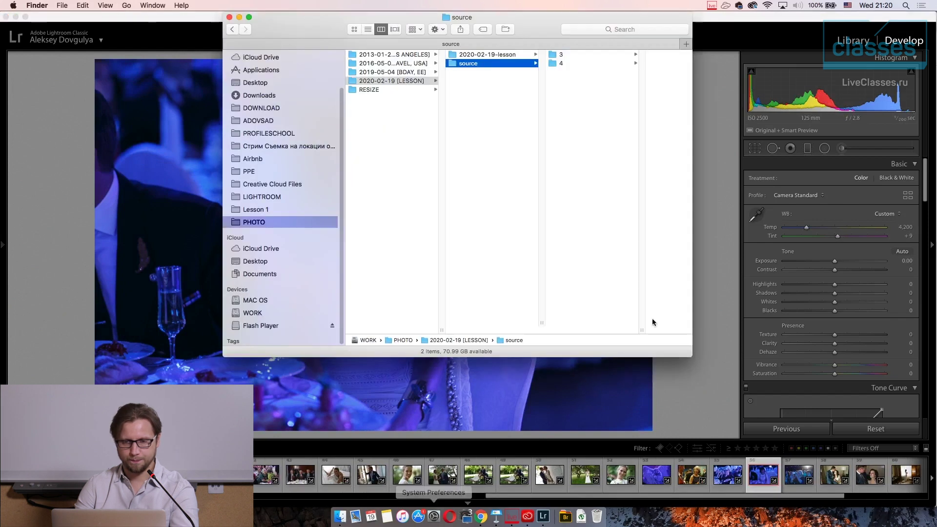
click(267, 209)
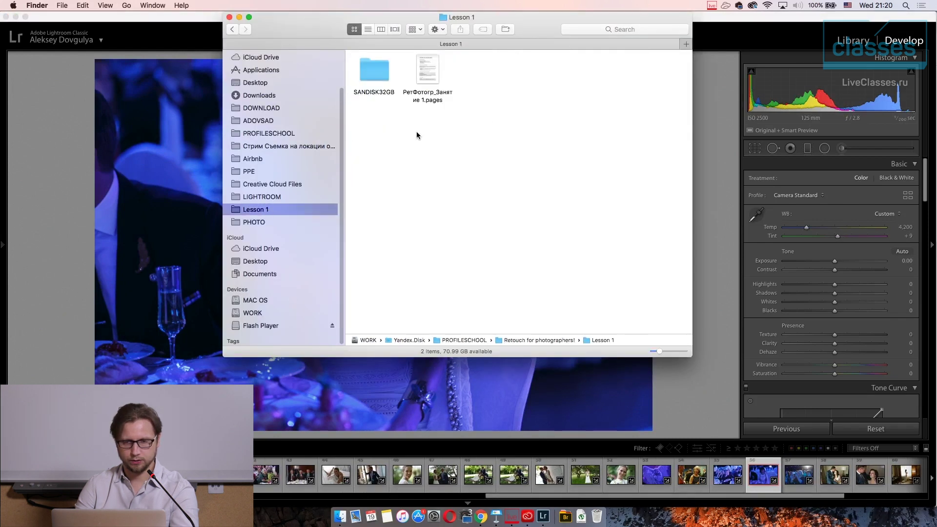
click(263, 197)
click(371, 67)
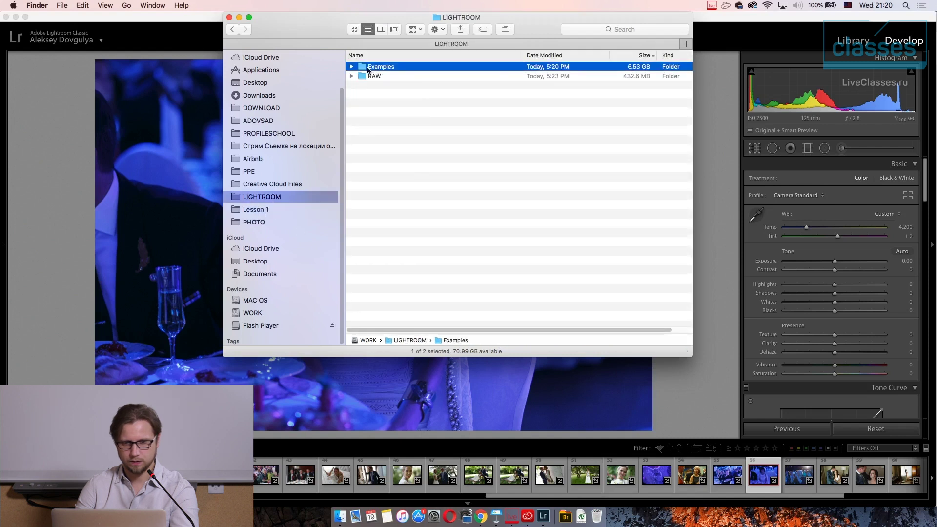
click(352, 67)
click(351, 67)
click(351, 76)
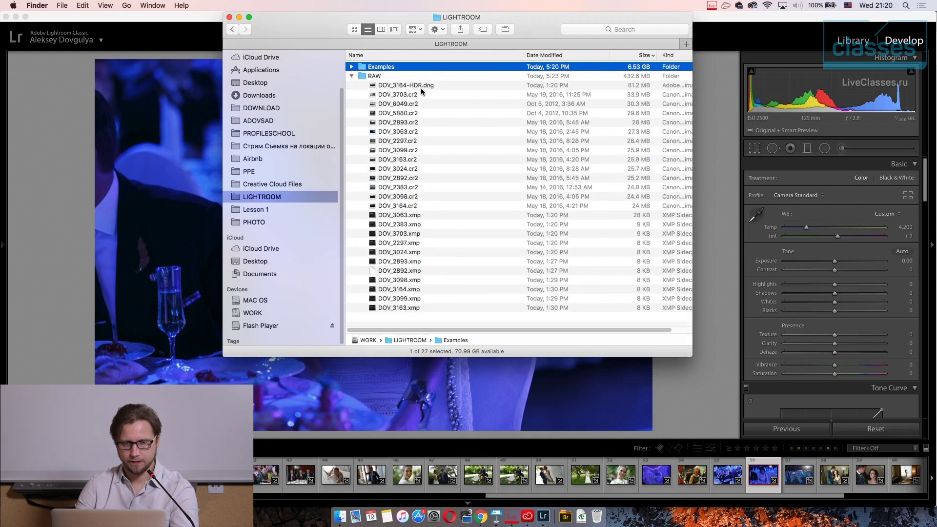
Select DOV_3703.cr2 through DOV_3164.cr2 and drag the 13 files into Lightroom.
click(424, 95)
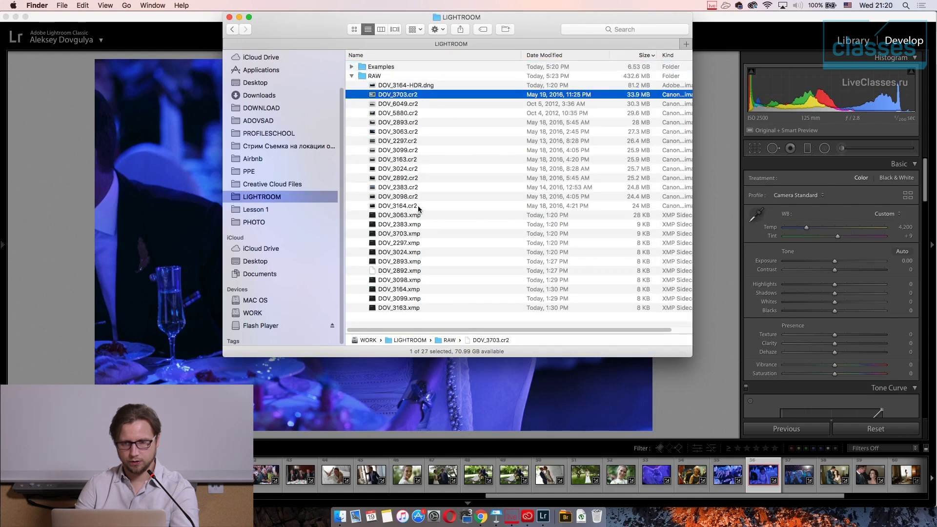
shift+click(418, 206)
right_click(411, 164)
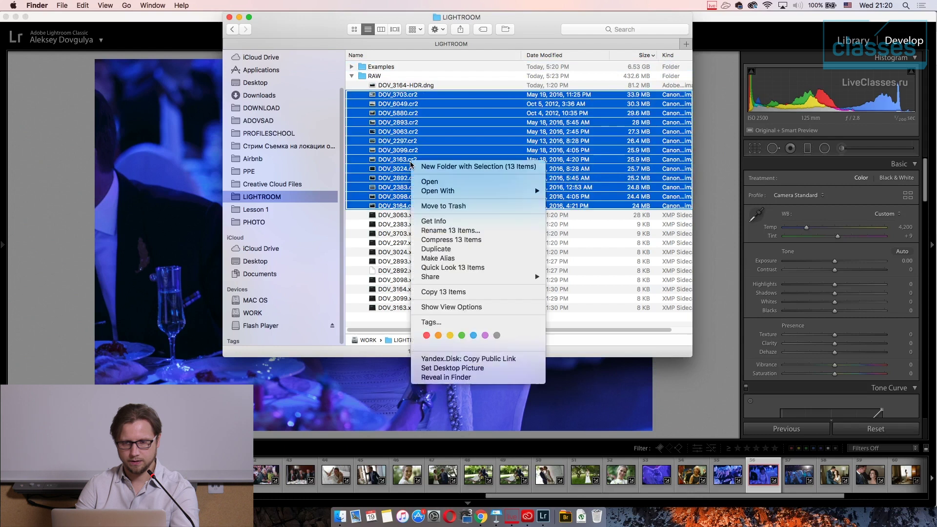
click(382, 192)
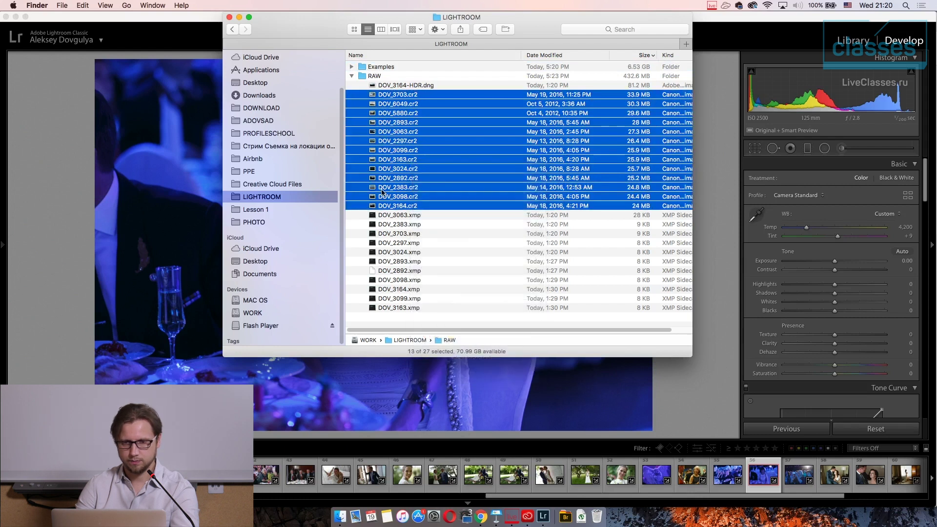
click(859, 42)
click(860, 46)
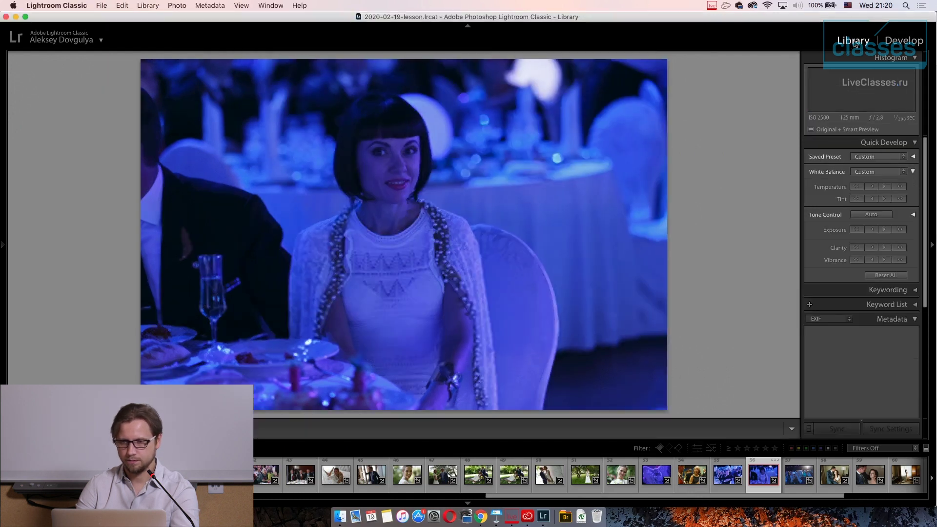
click(340, 517)
drag(343, 185, 124, 210)
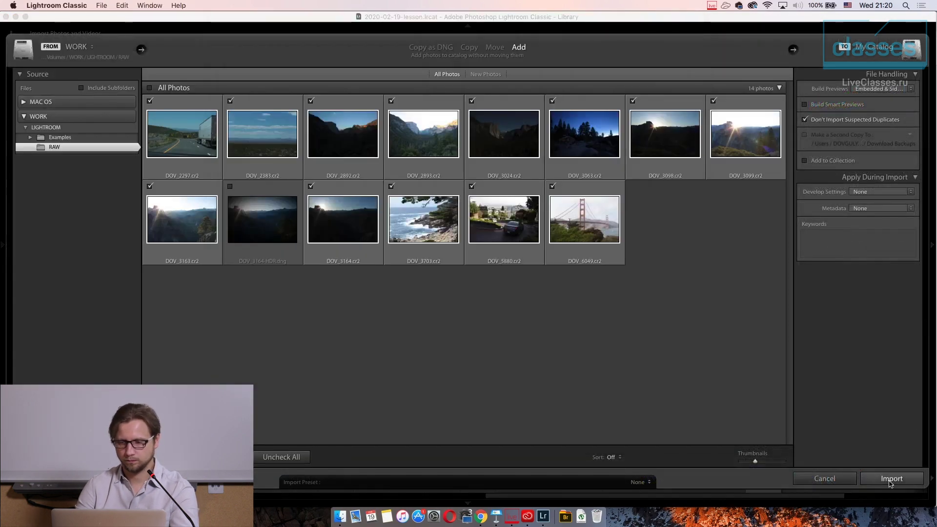
Import the 13 raw files and show the truck photo DOV_2297.cr2 in Loupe view.
click(890, 481)
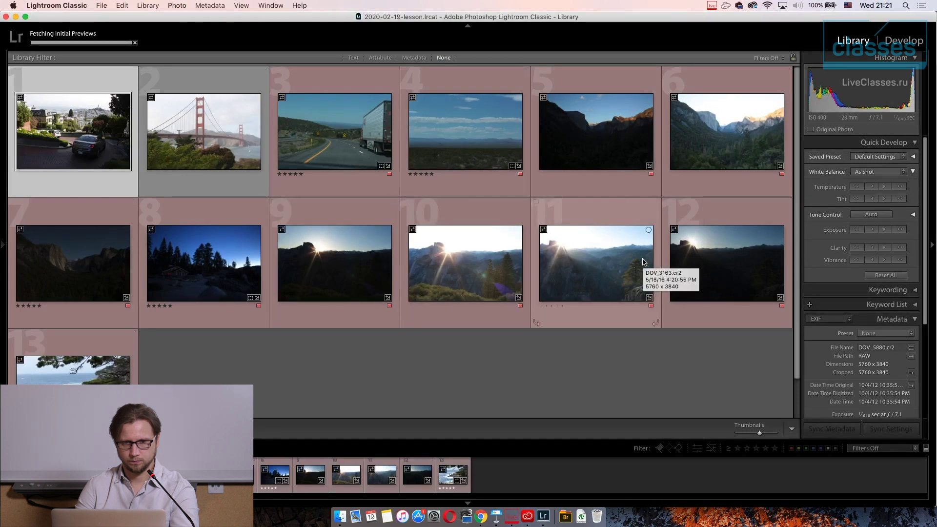
click(349, 188)
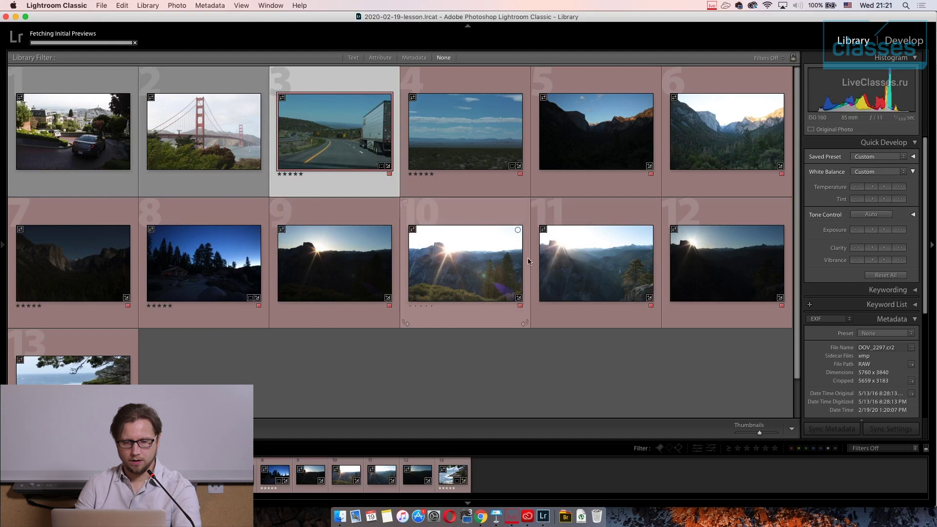
key(e)
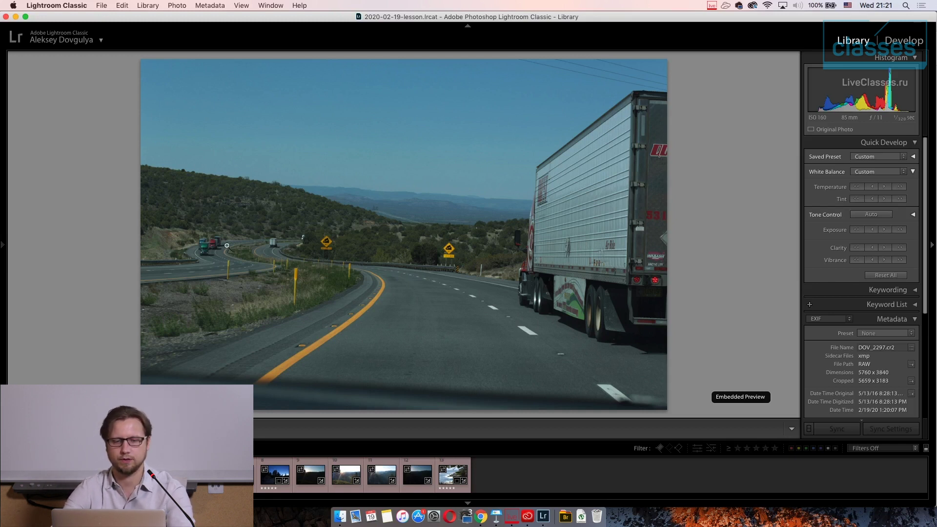
Move the truck photo into Develop and compare its Before/After views.
click(905, 42)
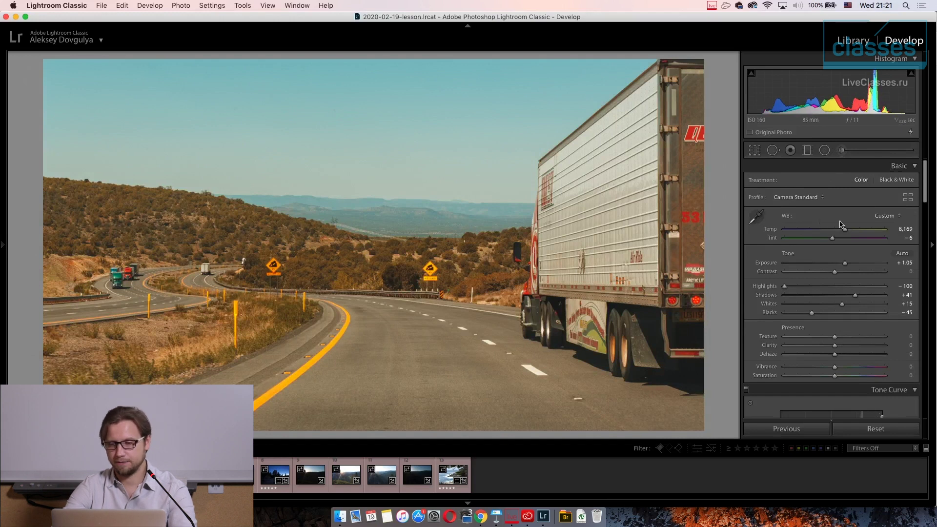
key(backslash)
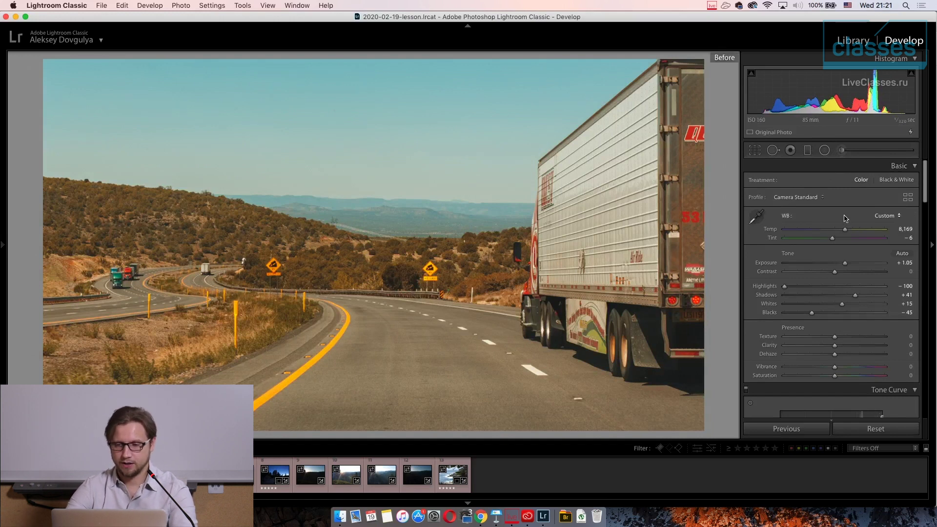
key(backslash)
key(backslash)
key(backslash)
scroll(850, 254, down, 5)
scroll(859, 293, up, 5)
scroll(862, 307, down, 20)
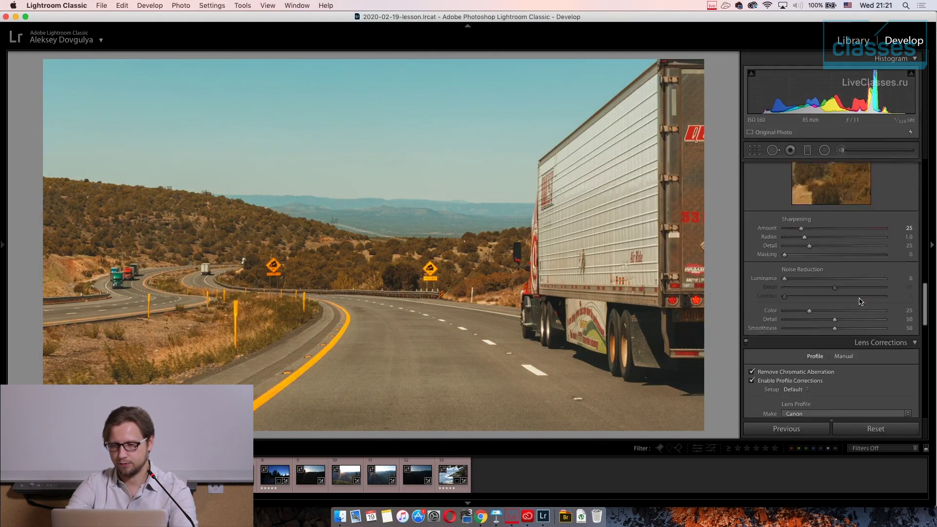
scroll(859, 307, up, 20)
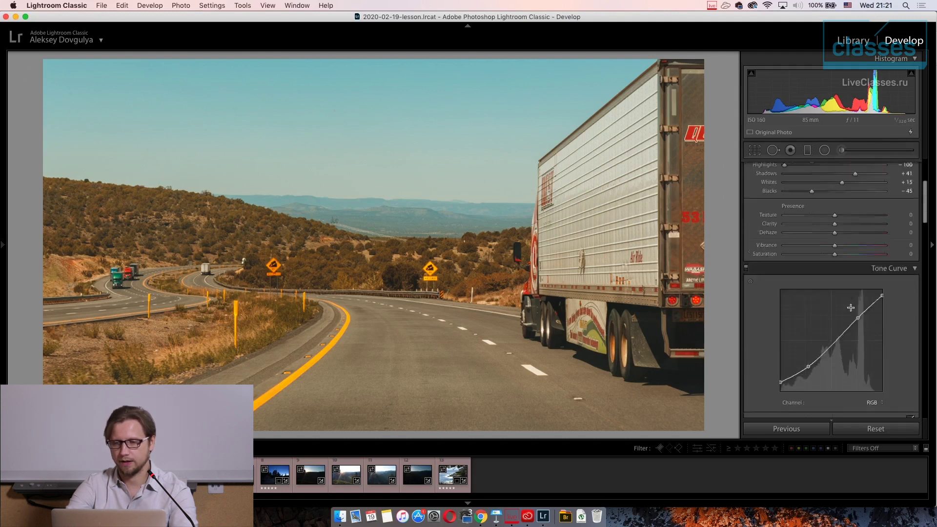
Reset the truck photo to As Shot defaults (Temp 5,200, Tint +5).
click(876, 428)
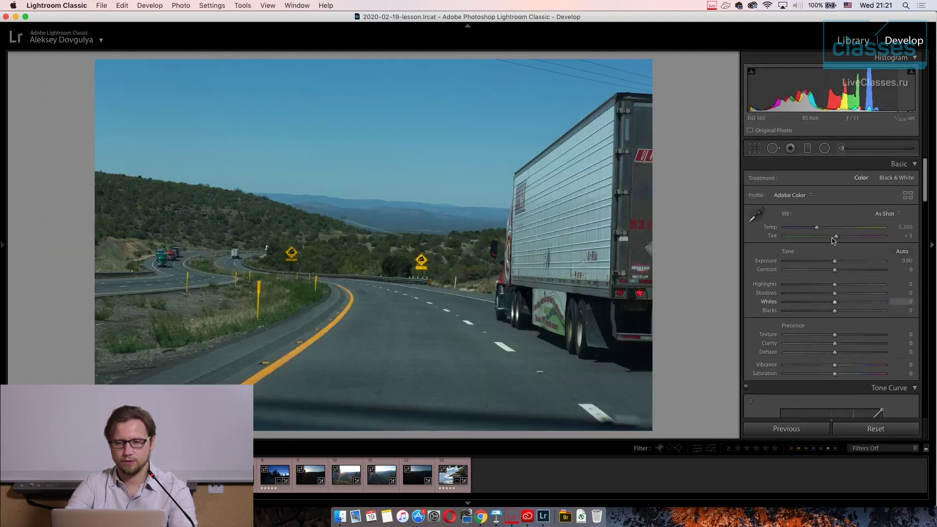
click(788, 198)
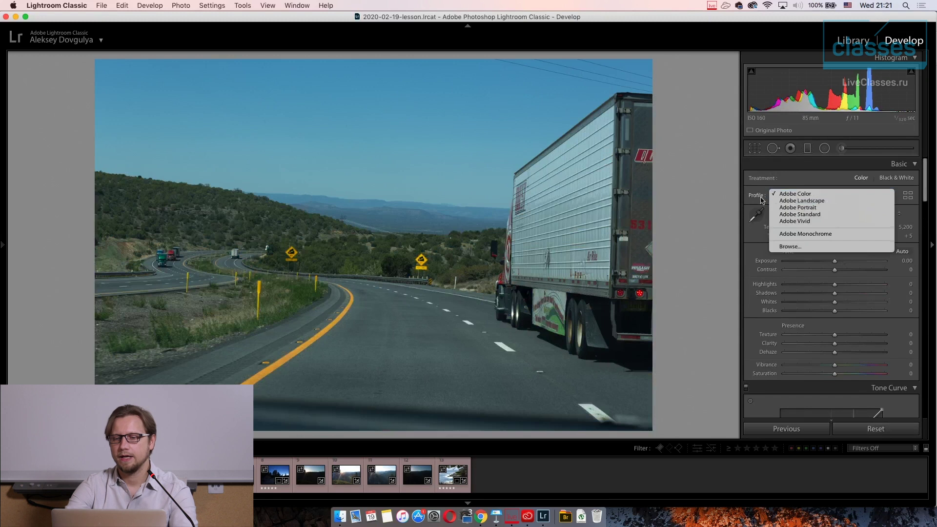
click(807, 184)
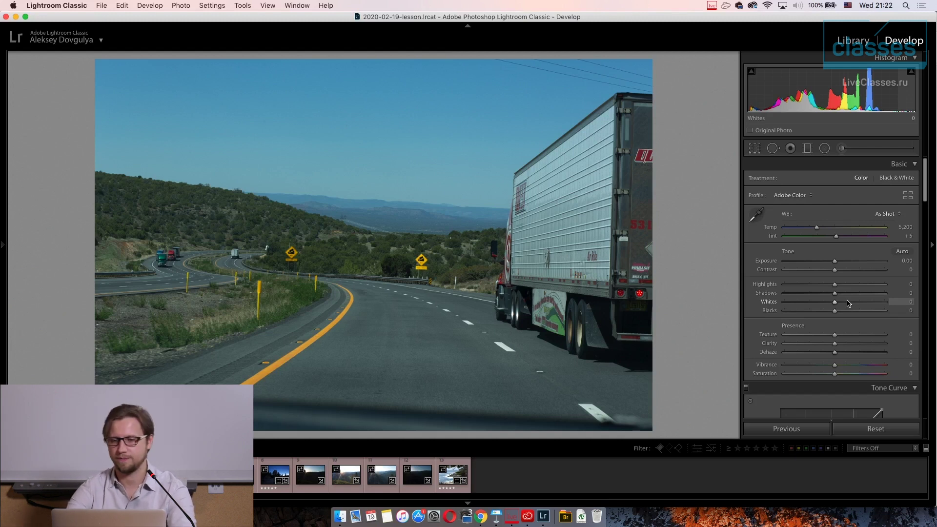
Apply the Camera Matching Standard profile and select all filmstrip photos.
click(791, 195)
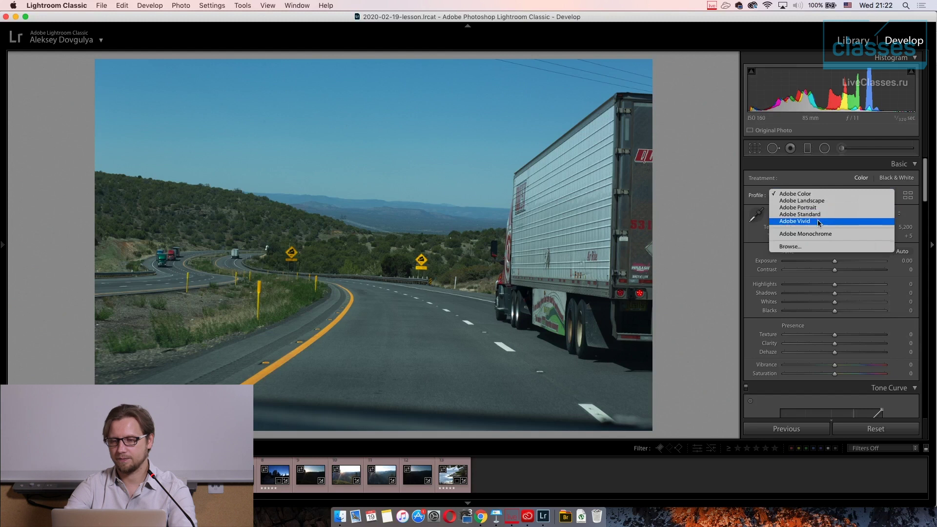
click(822, 247)
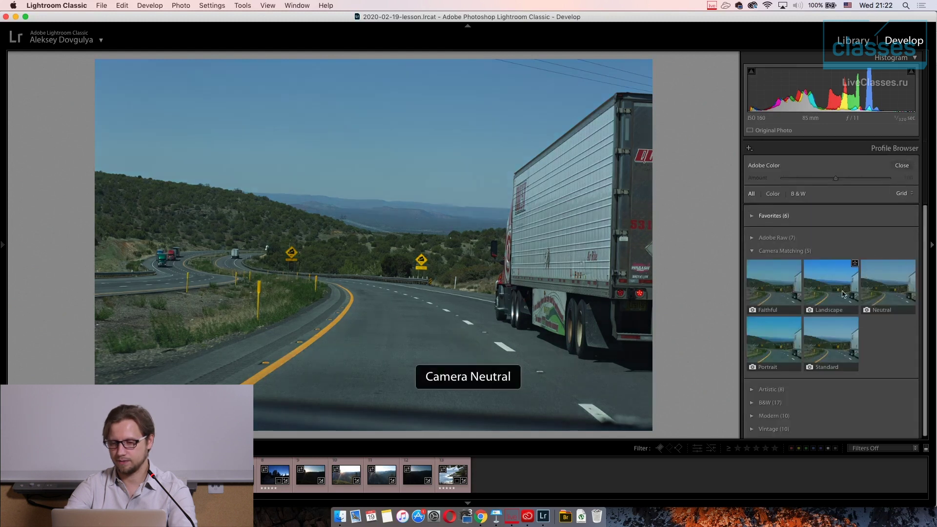
click(832, 349)
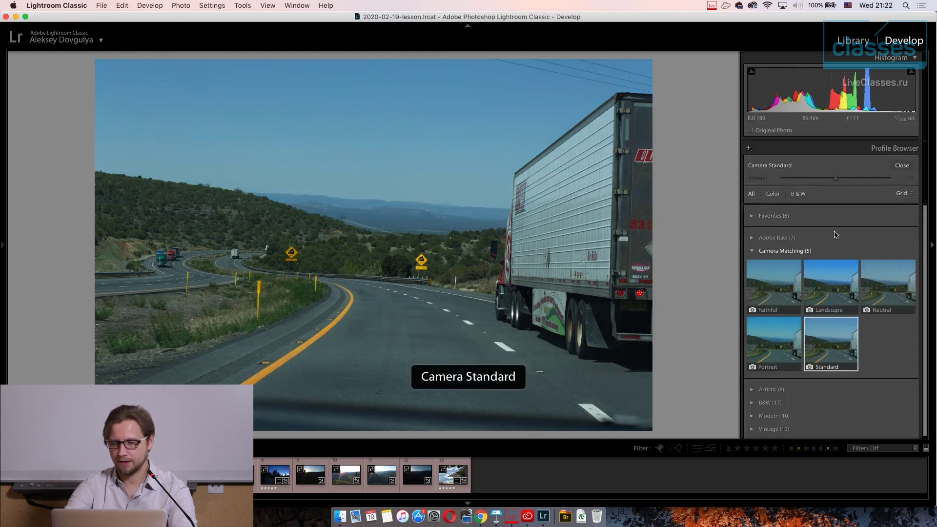
double_click(832, 353)
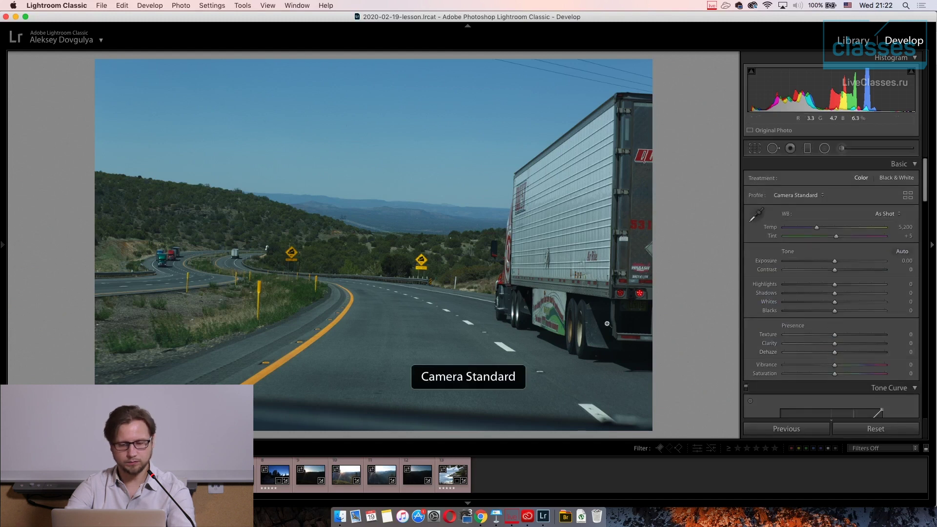
key(super+a)
Enable Remove Chromatic Aberration and the Canon EF 85mm f/1.8 USM profile corrections, then sync them to all filmstrip photos.
scroll(838, 343, down, 15)
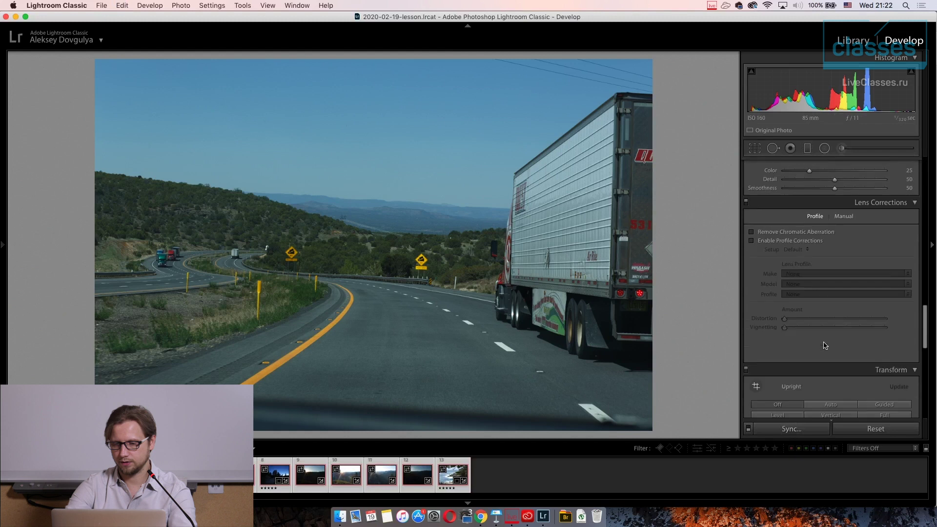
click(762, 230)
click(762, 238)
click(788, 429)
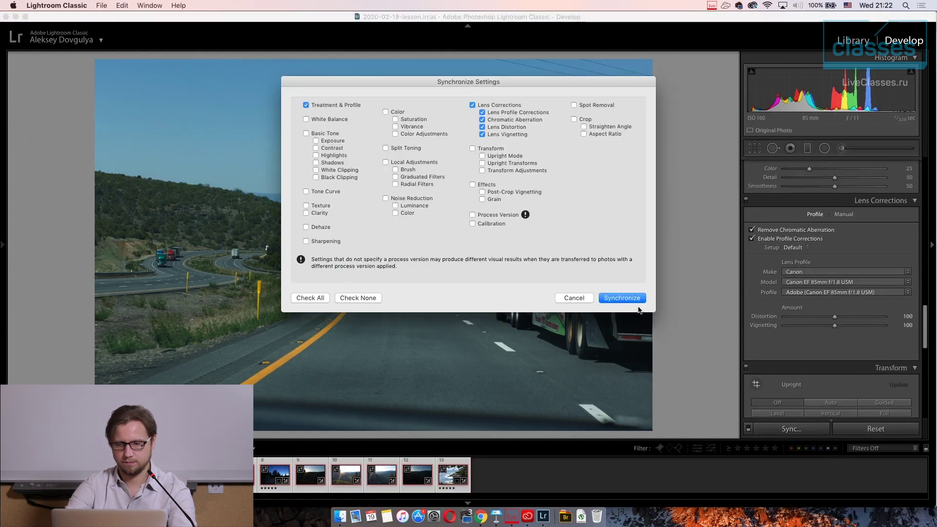
click(637, 300)
scroll(859, 330, down, 5)
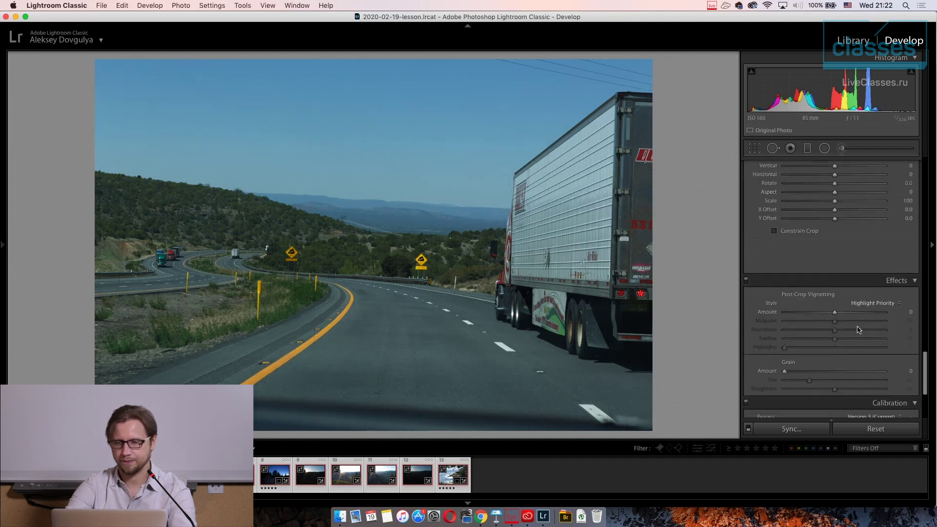
scroll(859, 330, up, 15)
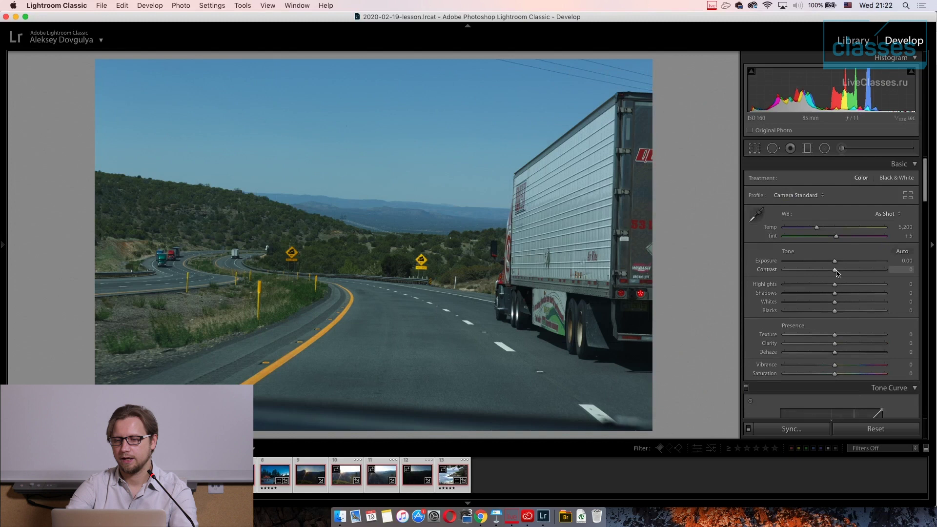
Set Exposure +0.85, Highlights -77, Shadows +64, Saturation +21 and Clarity +35, nudging white balance warmer.
drag(835, 261, 843, 262)
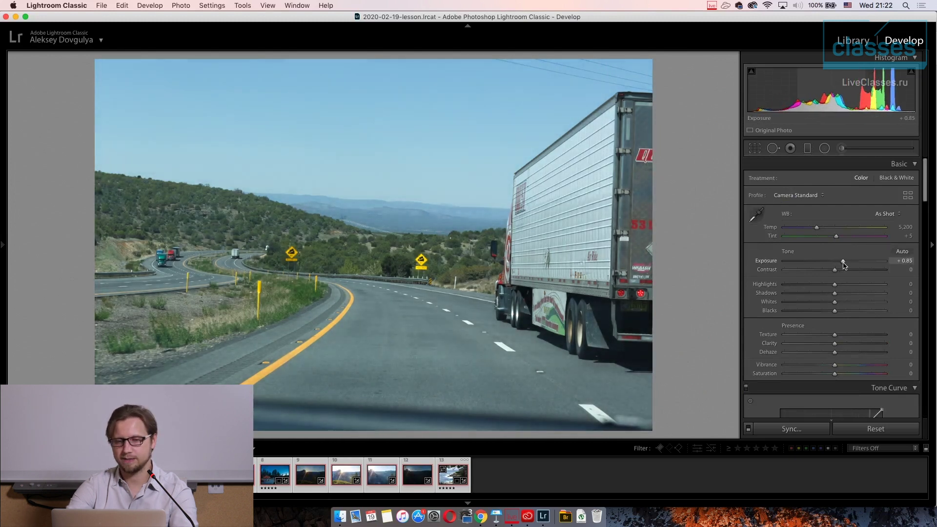
drag(836, 285, 870, 300)
click(838, 293)
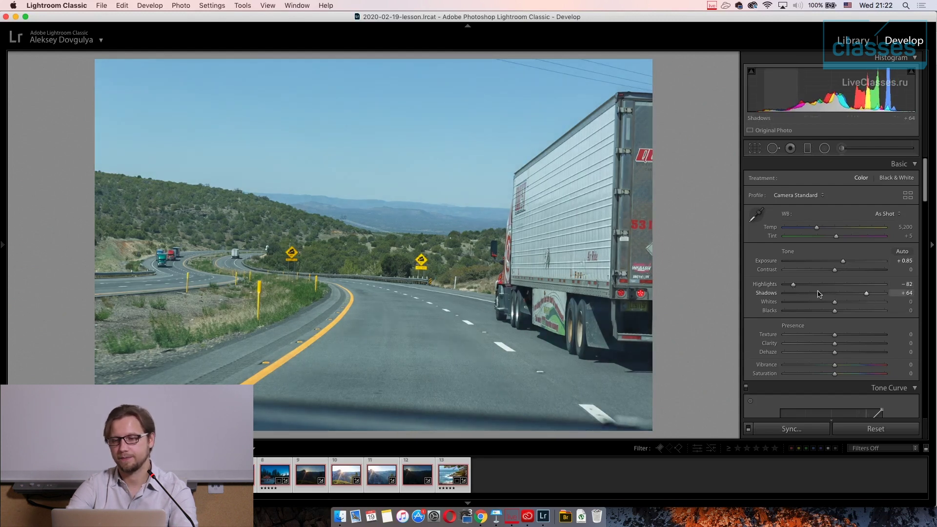
drag(795, 286, 797, 291)
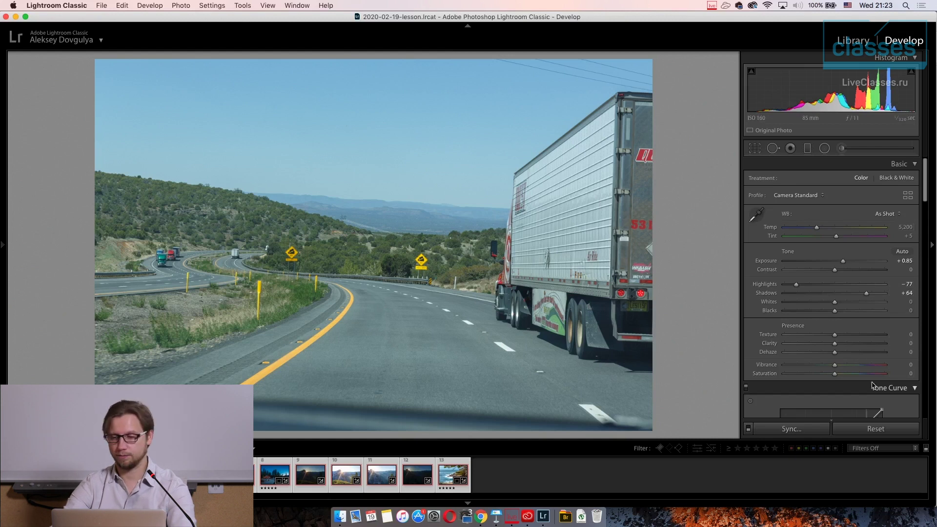
drag(835, 374, 845, 377)
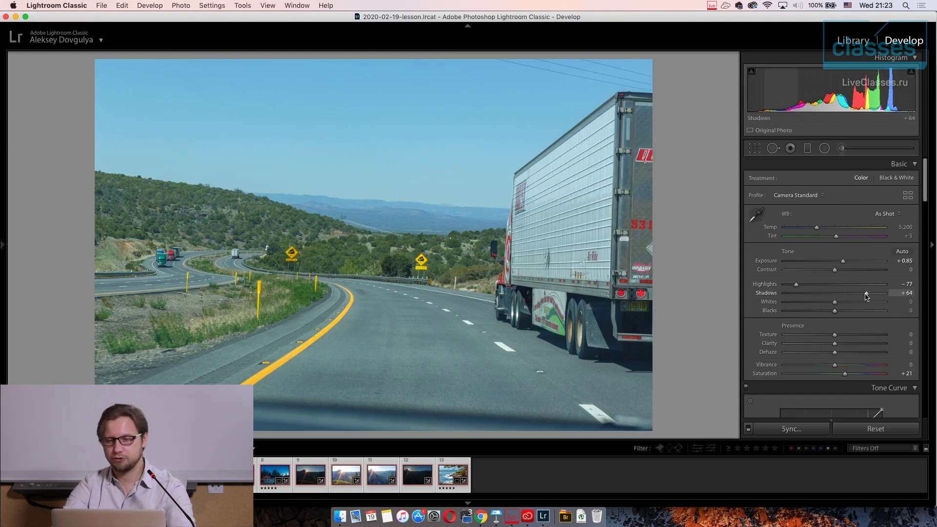
drag(835, 343, 854, 345)
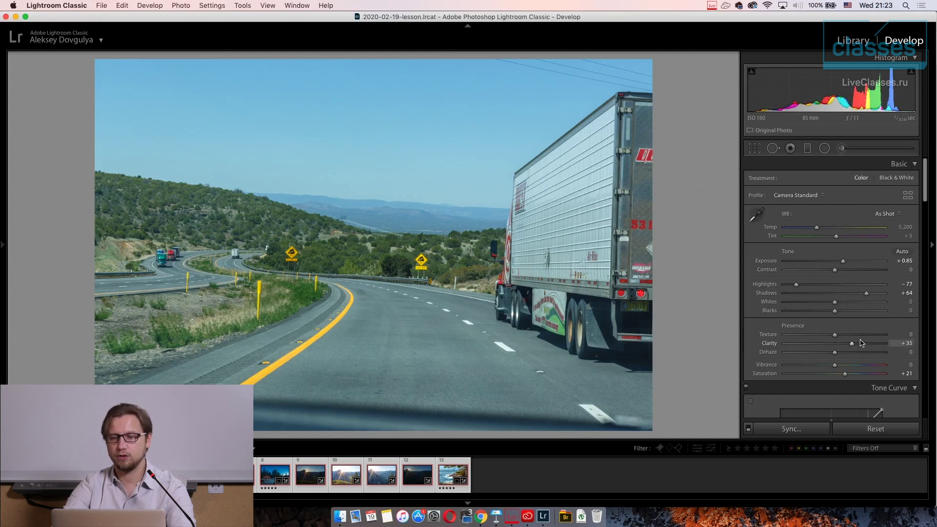
mouse_move(817, 230)
mouse_down()
mouse_move(830, 231)
mouse_move(818, 231)
mouse_up()
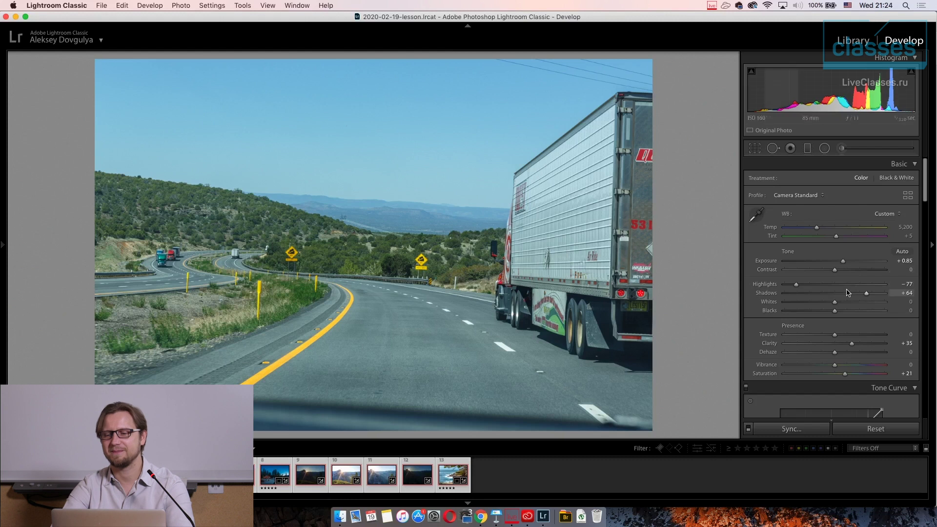
Scroll down to the Calibration panel, where shadow tint and primary hues are all at 0.
scroll(854, 288, down, 15)
scroll(850, 302, down, 20)
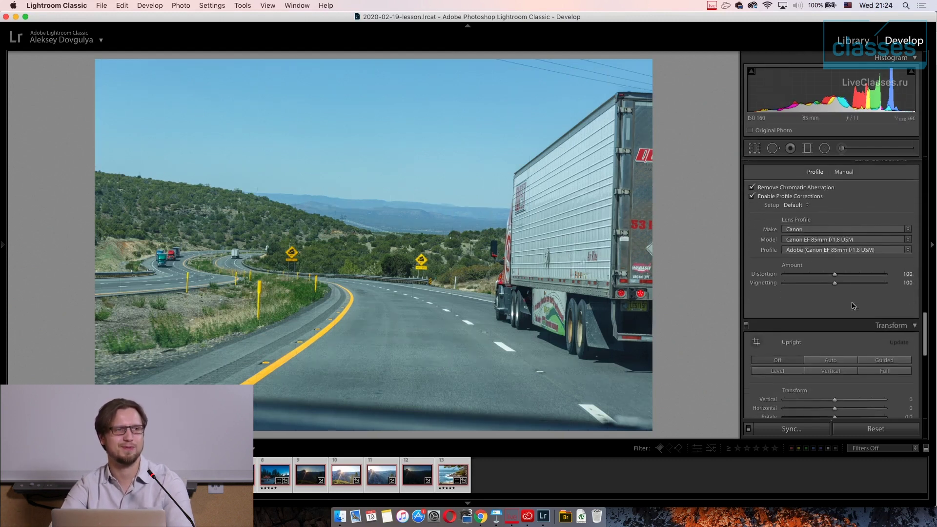
scroll(852, 306, down, 1)
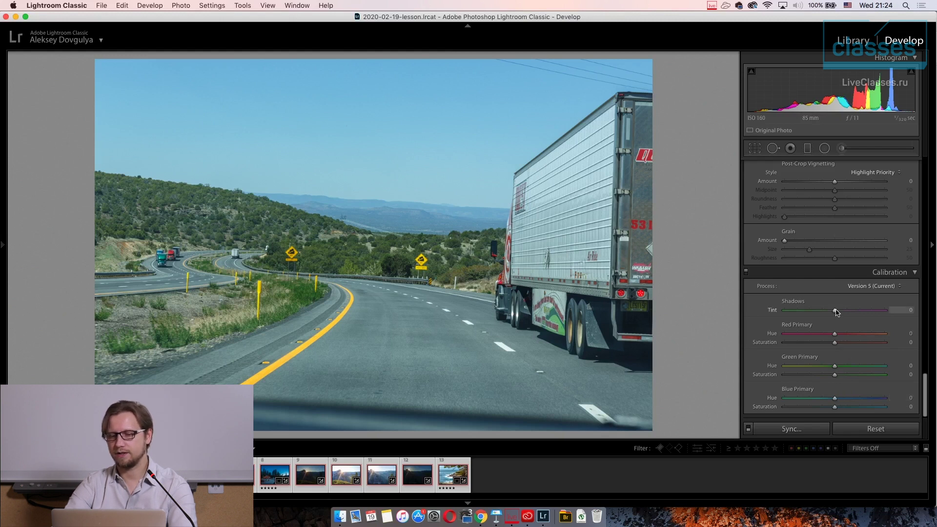
Try shifting Shadows Tint toward green, then reset it to 0.
mouse_move(836, 313)
mouse_down()
mouse_move(803, 312)
mouse_move(860, 316)
mouse_move(828, 318)
mouse_move(838, 315)
mouse_up()
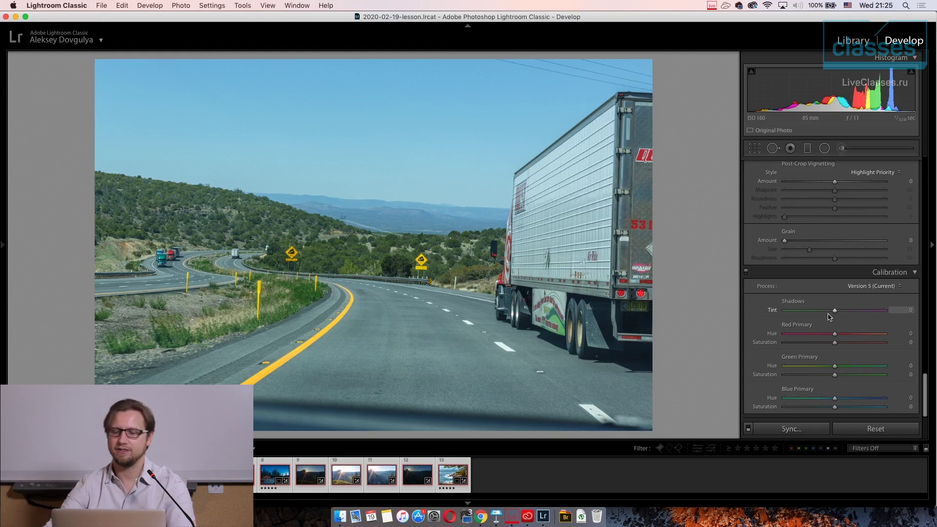
mouse_move(835, 310)
mouse_down()
mouse_move(824, 314)
mouse_move(845, 314)
mouse_up()
double_click(840, 315)
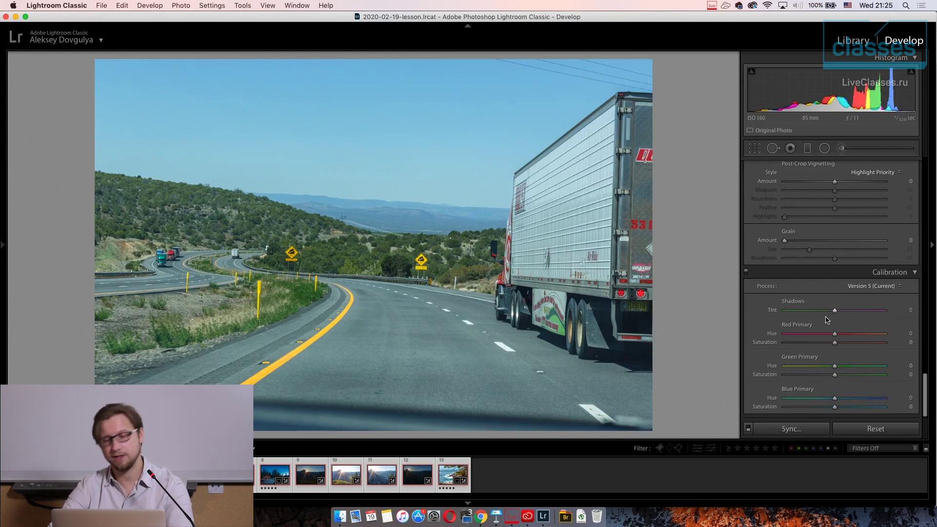
scroll(845, 338, up, 1)
scroll(846, 338, down, 1)
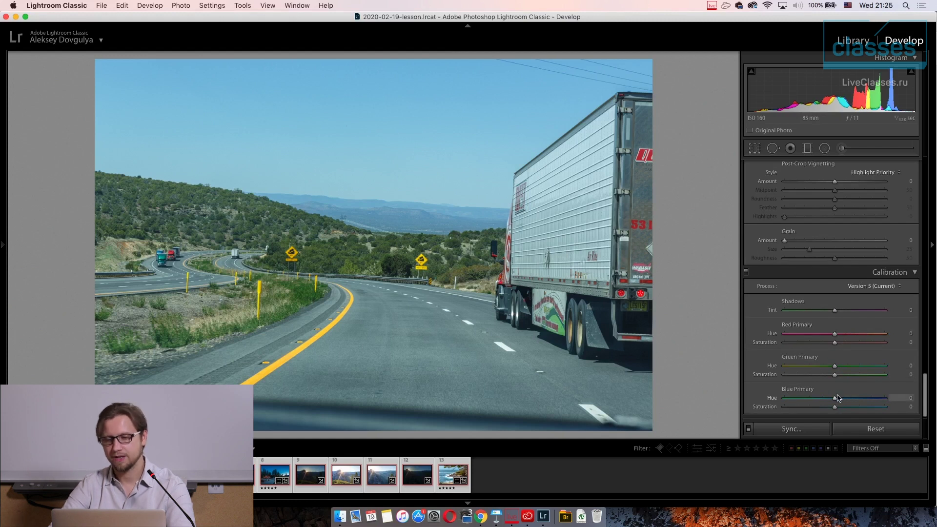
Set Blue Primary Hue to -47 and Red Primary Hue to about +39.
drag(835, 399, 760, 412)
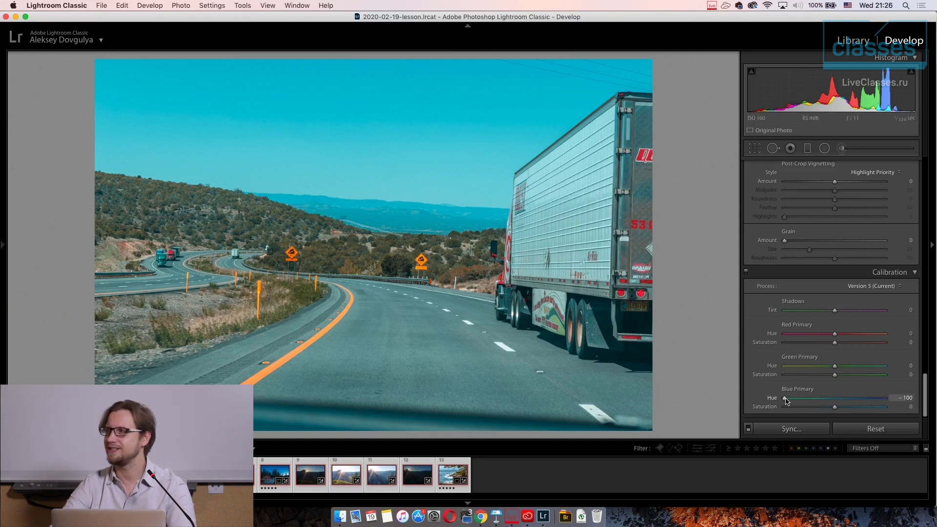
drag(786, 400, 813, 406)
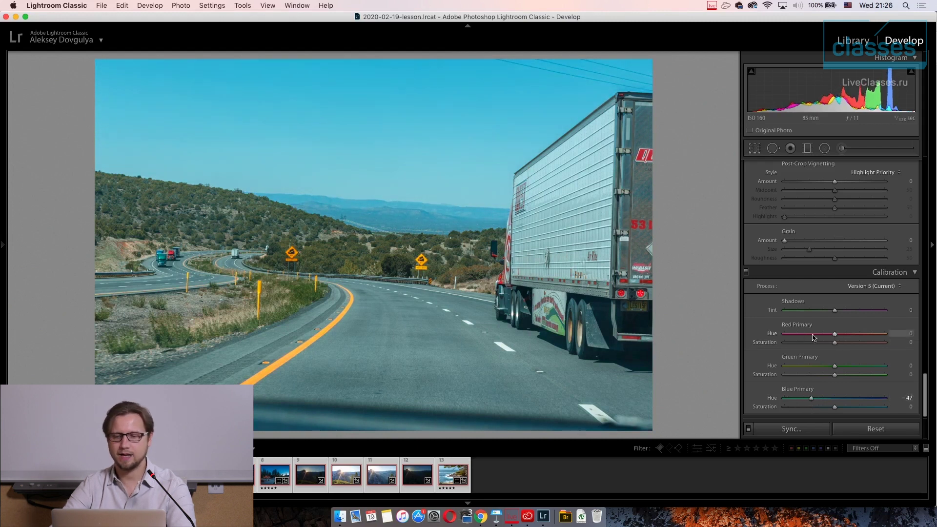
drag(837, 335, 856, 336)
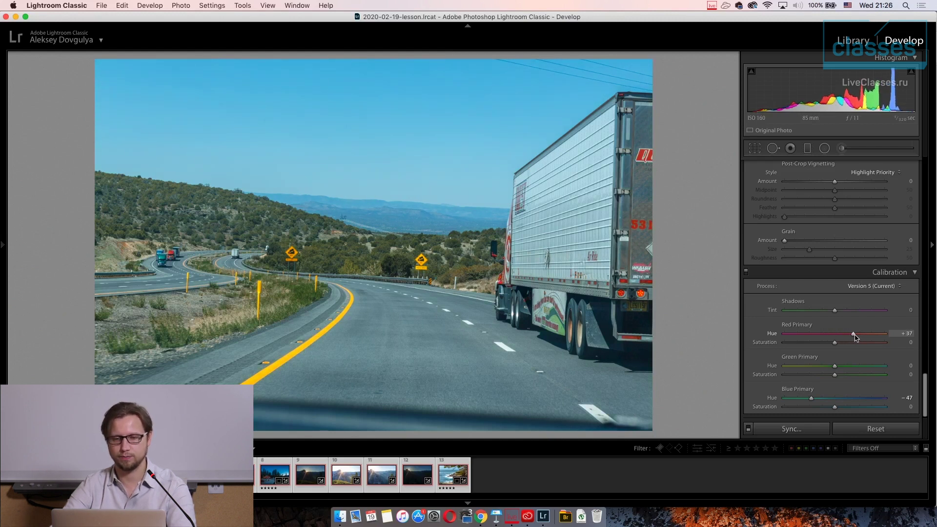
drag(855, 337, 853, 337)
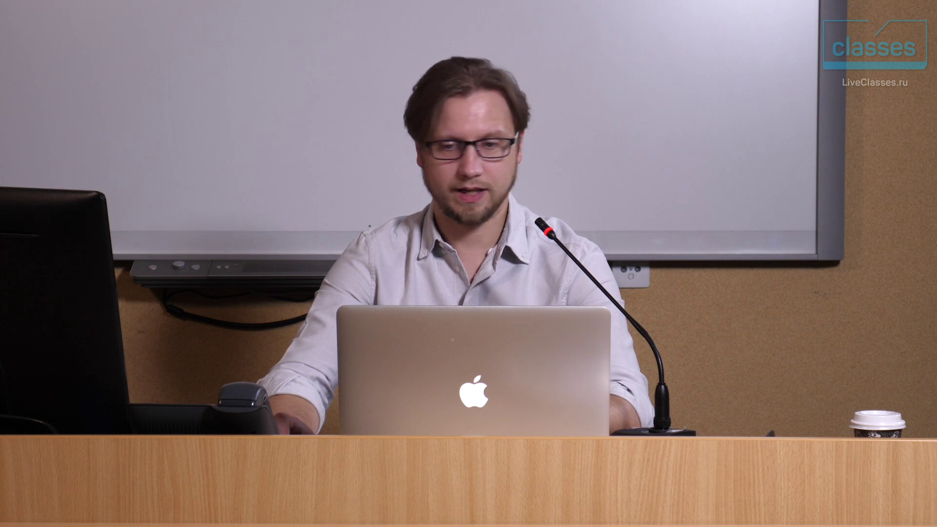
Warm the colour temperature and re-adjust the Red and Blue Primary hue sliders.
scroll(830, 268, up, 15)
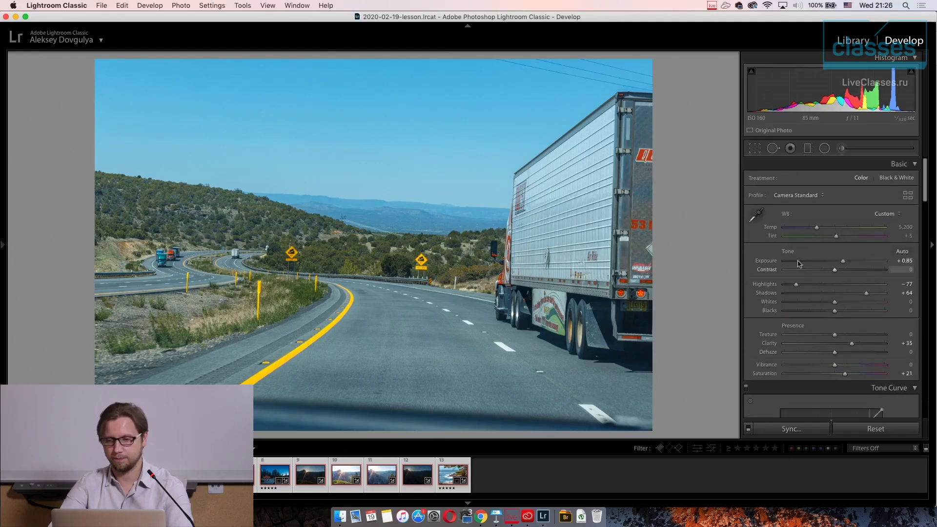
drag(819, 229, 830, 230)
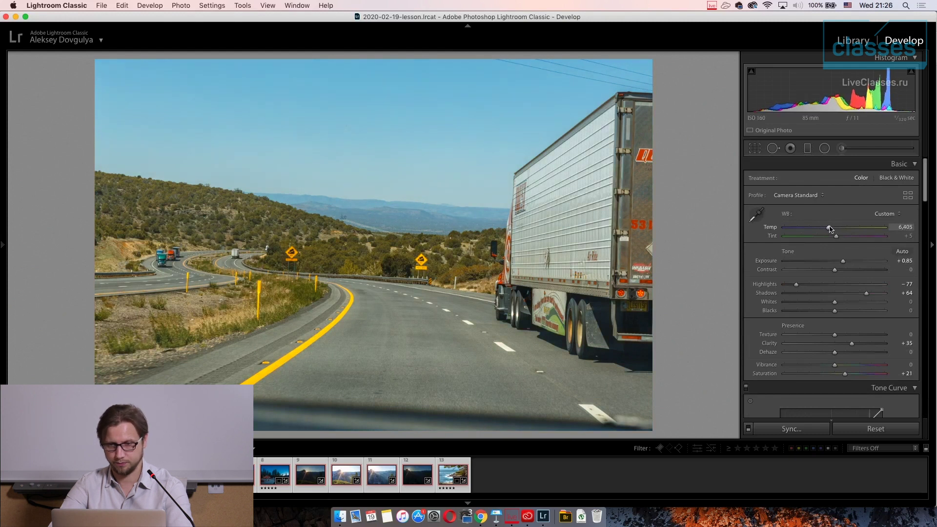
scroll(835, 292, down, 15)
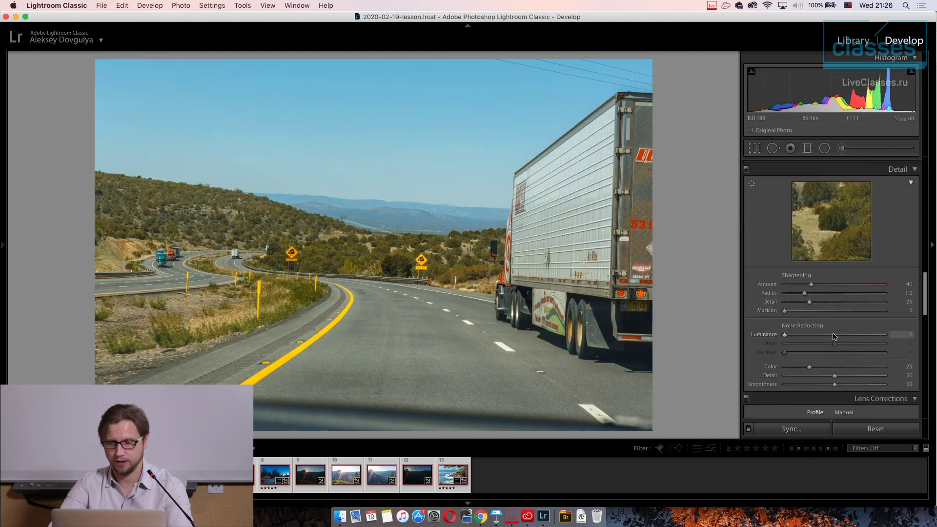
scroll(837, 339, down, 5)
drag(836, 334, 857, 334)
drag(835, 397, 794, 401)
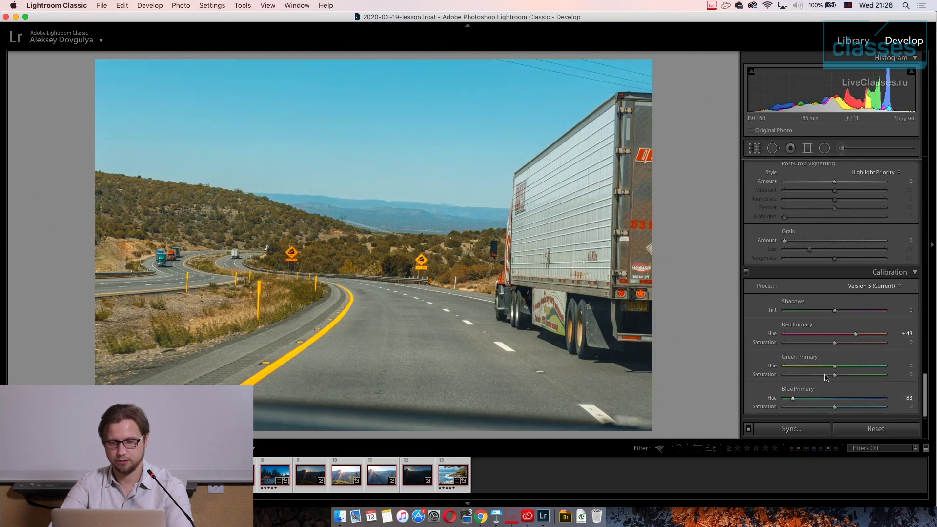
Lift the RGB tone curve's black point to about 10% and add a darker lower-midtone point.
scroll(854, 332, up, 8)
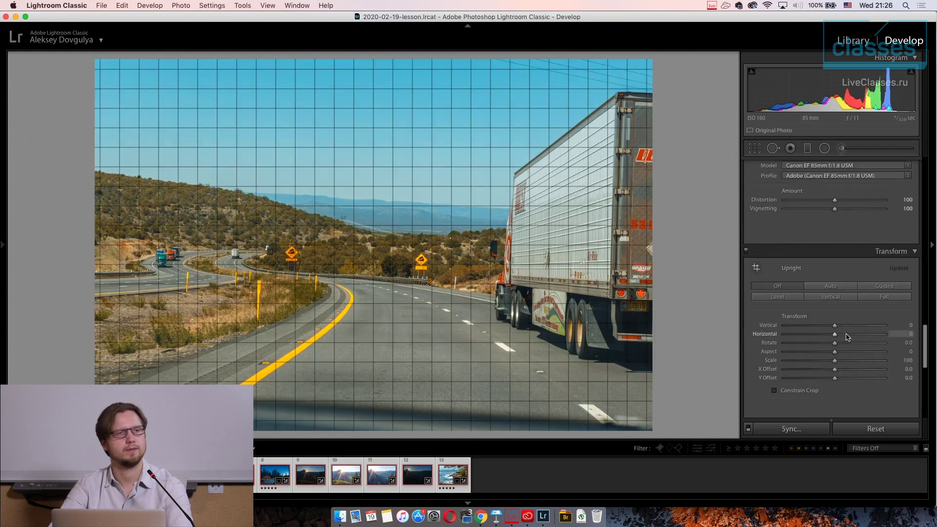
scroll(844, 339, up, 6)
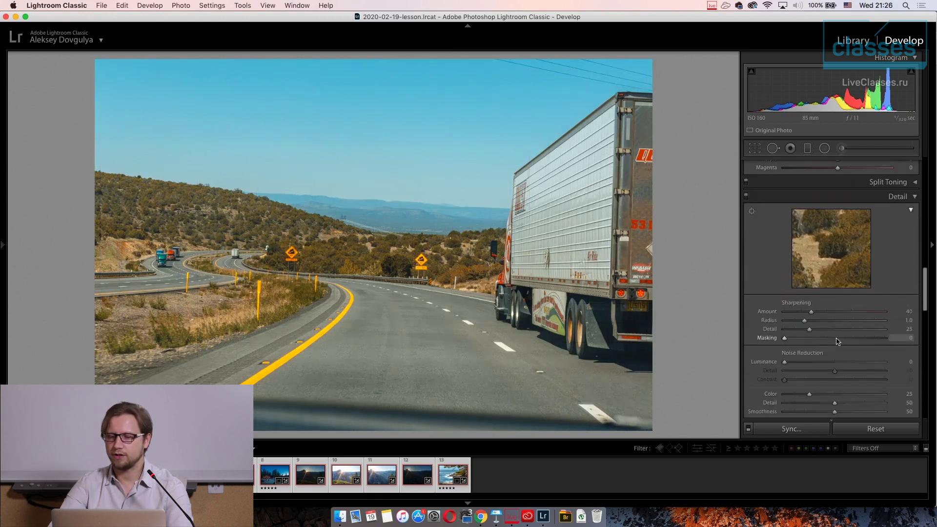
scroll(842, 344, up, 10)
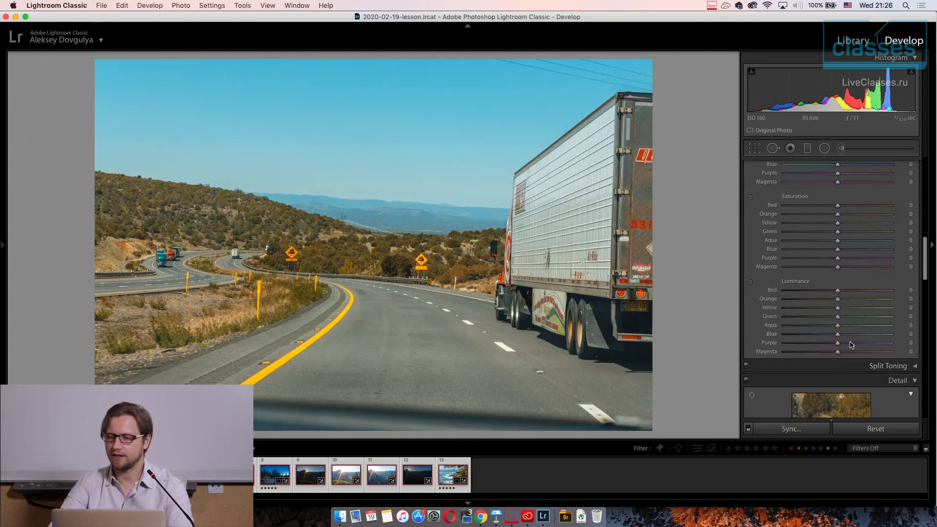
scroll(849, 345, up, 8)
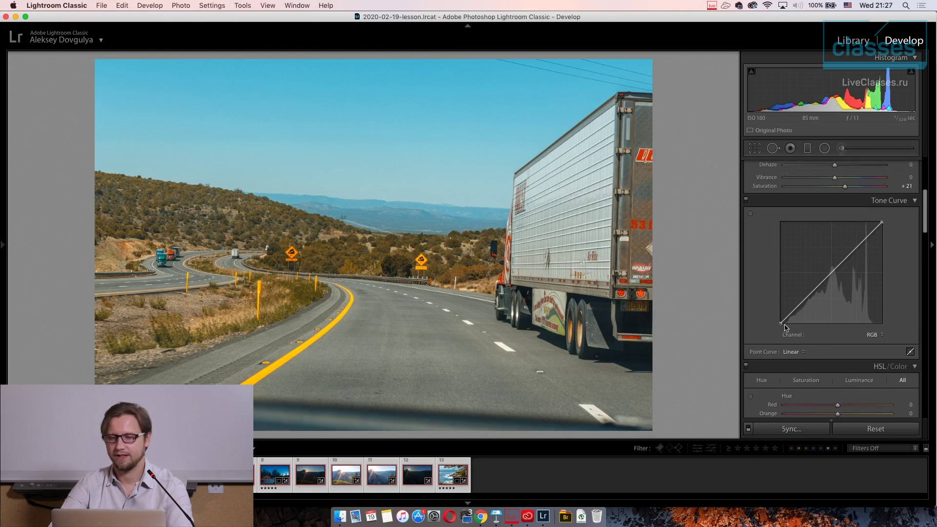
drag(783, 323, 772, 315)
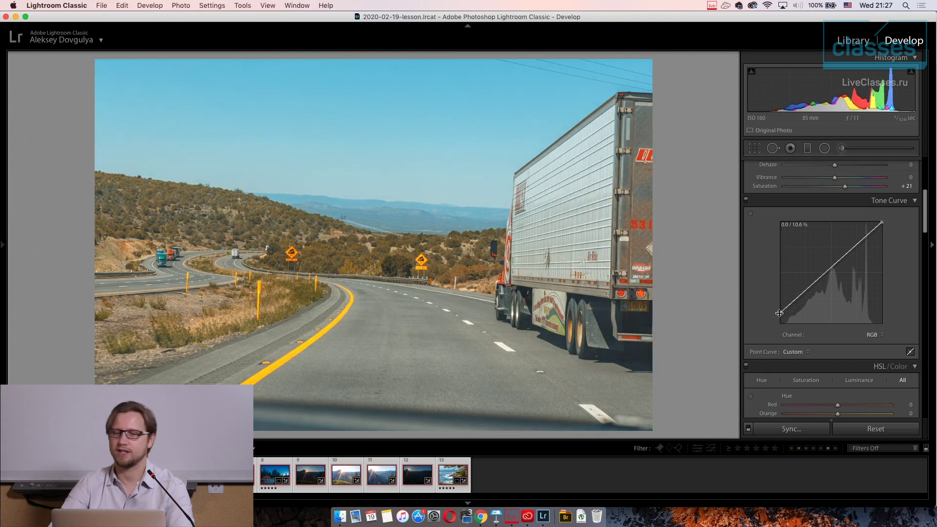
drag(805, 296, 805, 295)
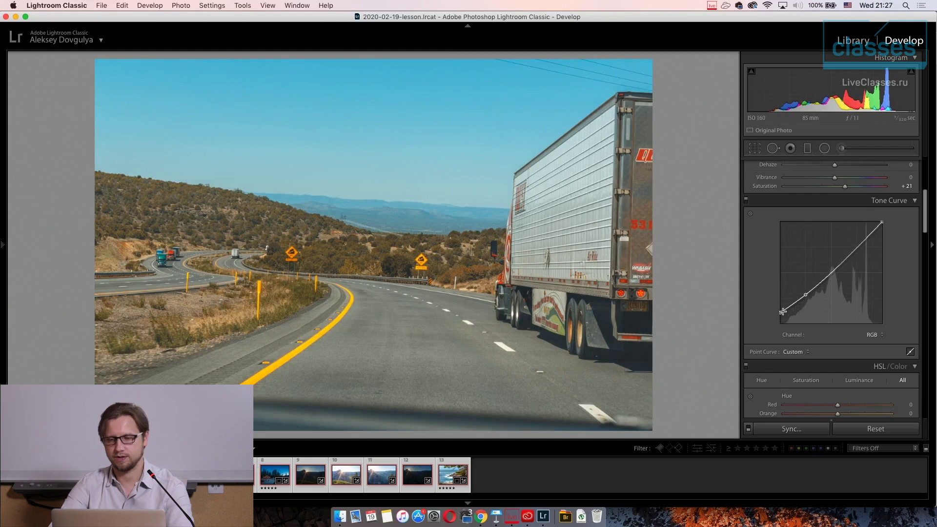
drag(808, 296, 807, 297)
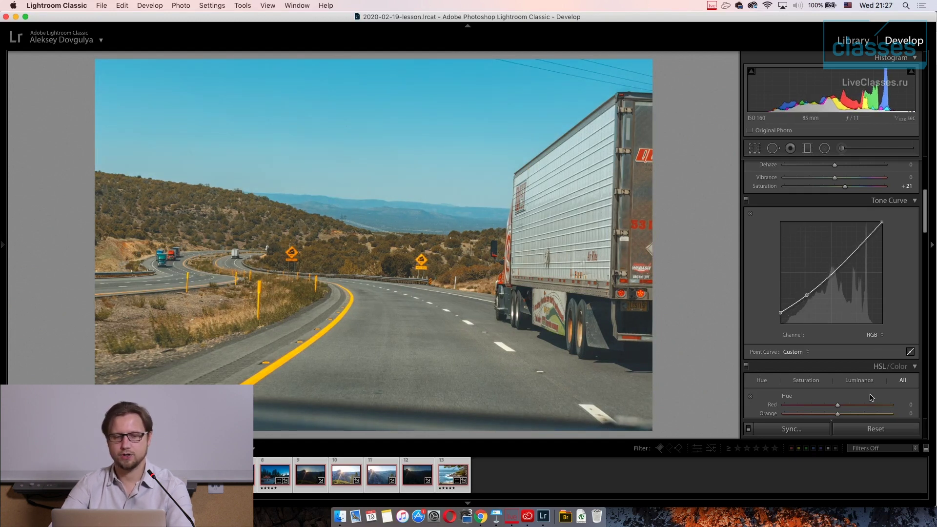
Push Calibration's Blue Primary Hue to -100 and Red Primary Hue to about +53.
scroll(859, 386, down, 2)
scroll(851, 381, up, 8)
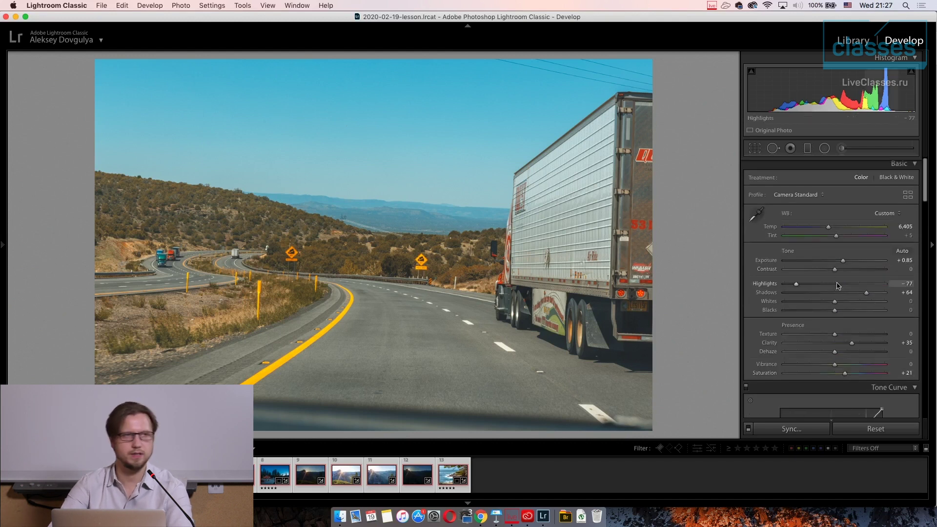
scroll(844, 342, down, 5)
scroll(837, 313, down, 15)
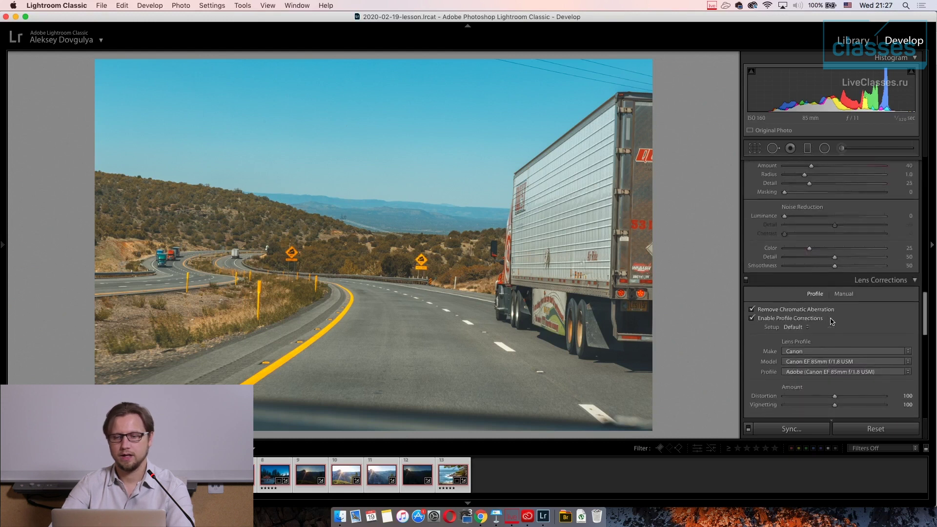
scroll(833, 321, down, 5)
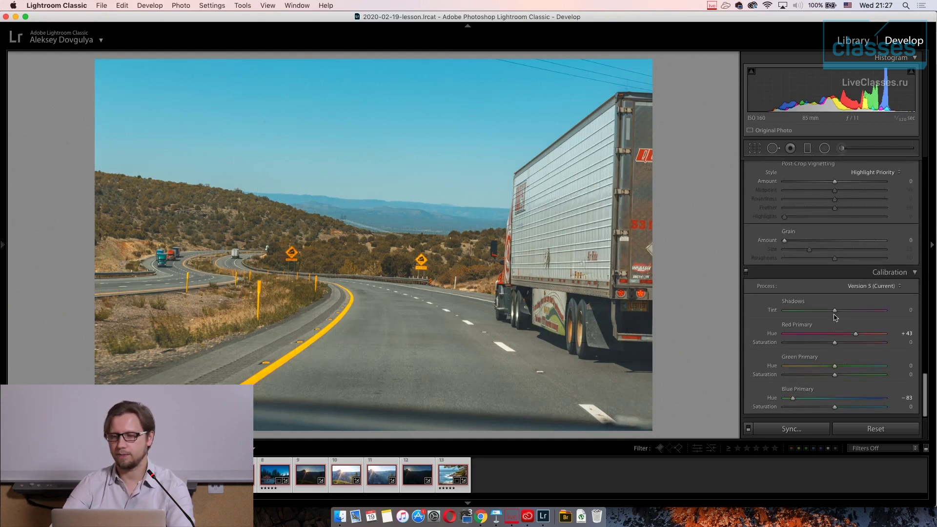
drag(792, 398, 784, 398)
drag(856, 334, 867, 355)
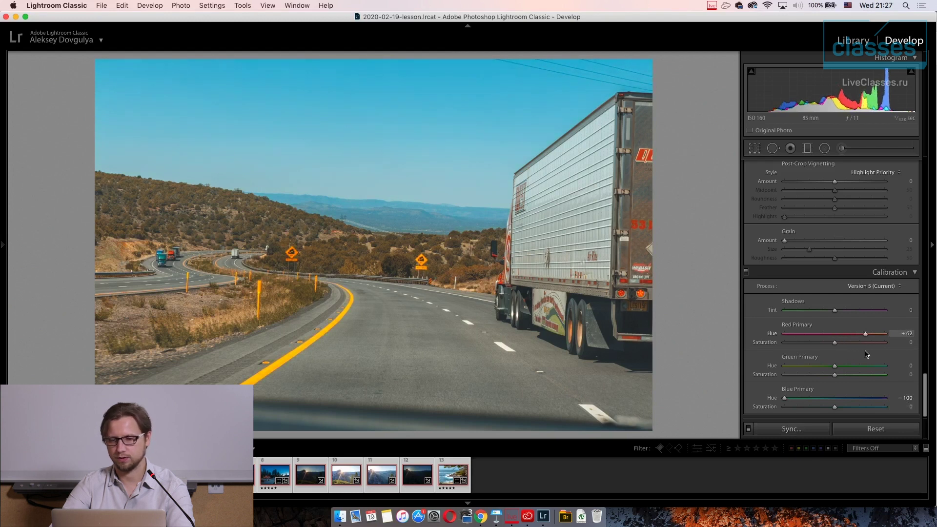
scroll(859, 356, up, 8)
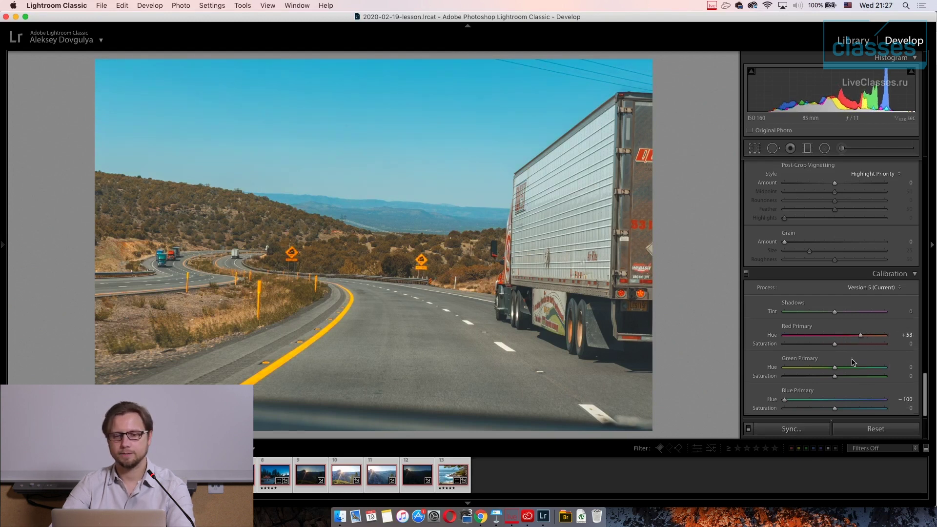
scroll(850, 361, up, 10)
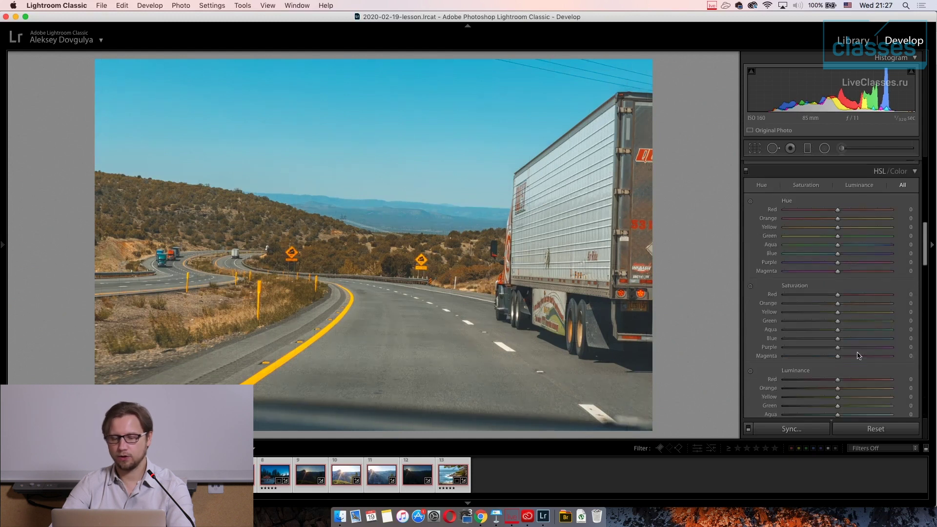
In HSL, set Blue luminance to -10 and Blue saturation to +20.
scroll(857, 348, down, 1)
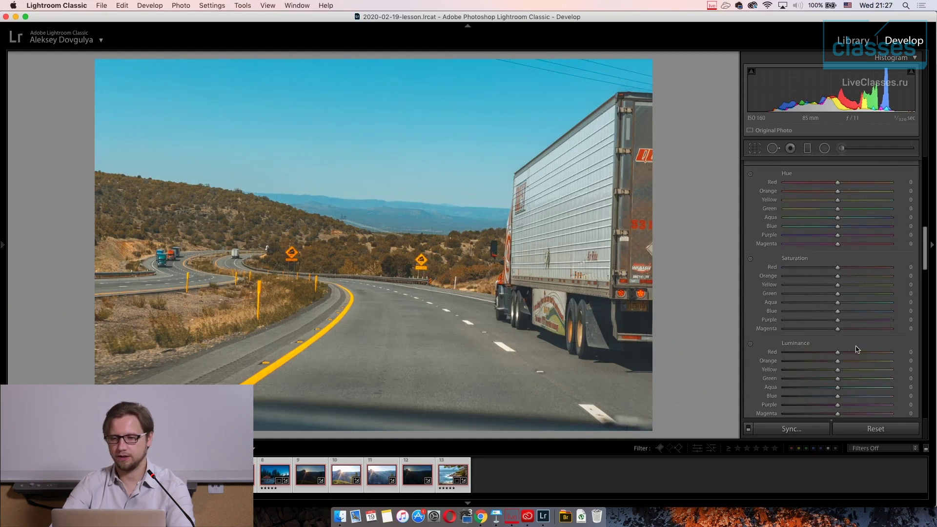
mouse_move(838, 398)
mouse_down()
mouse_move(825, 398)
mouse_move(834, 398)
mouse_up()
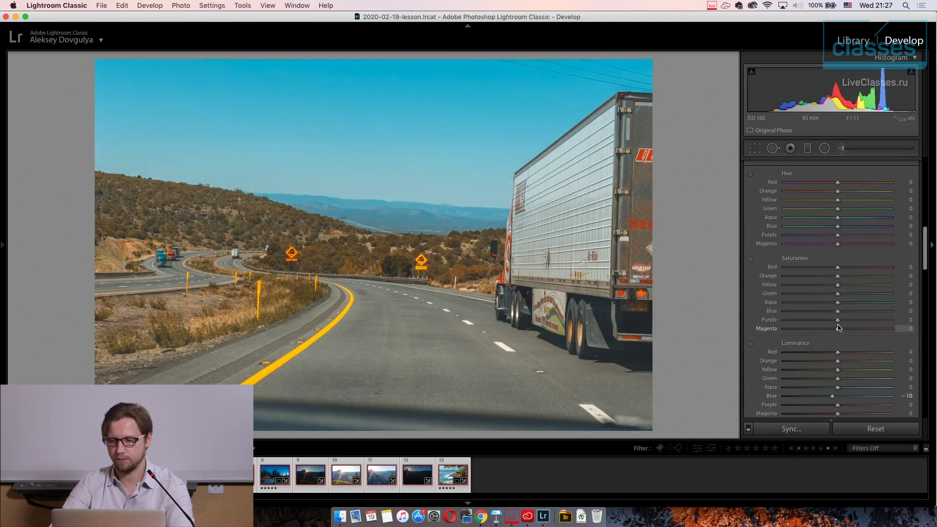
drag(839, 315, 850, 315)
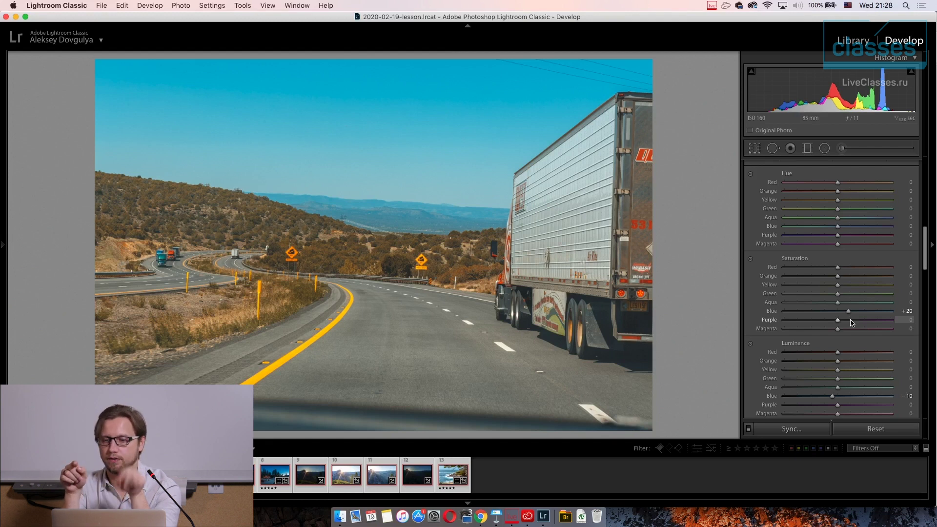
Switch off the Tone Curve panel adjustments.
scroll(852, 264, down, 3)
scroll(851, 264, up, 15)
scroll(766, 327, down, 2)
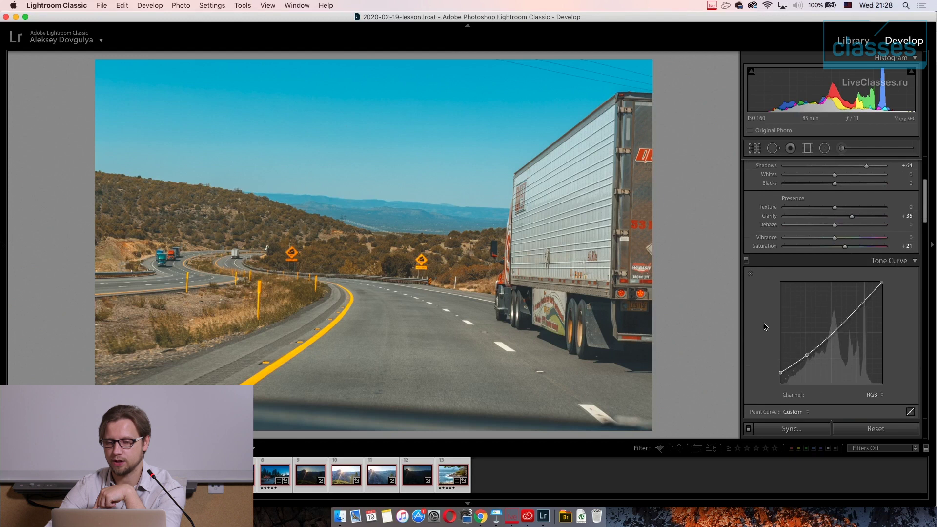
click(745, 260)
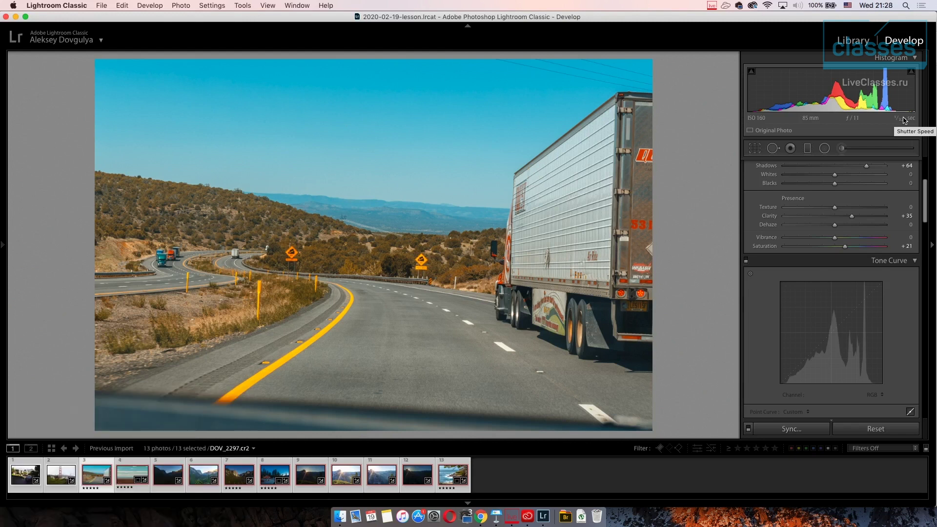
Browse the Yosemite filmstrip photos and select DOV_2893, showing its Basic tone settings.
click(352, 490)
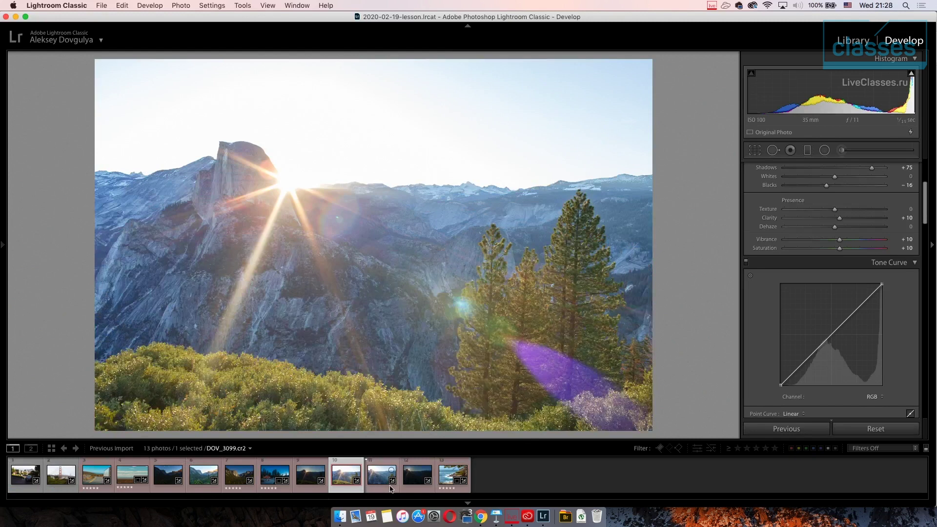
click(385, 490)
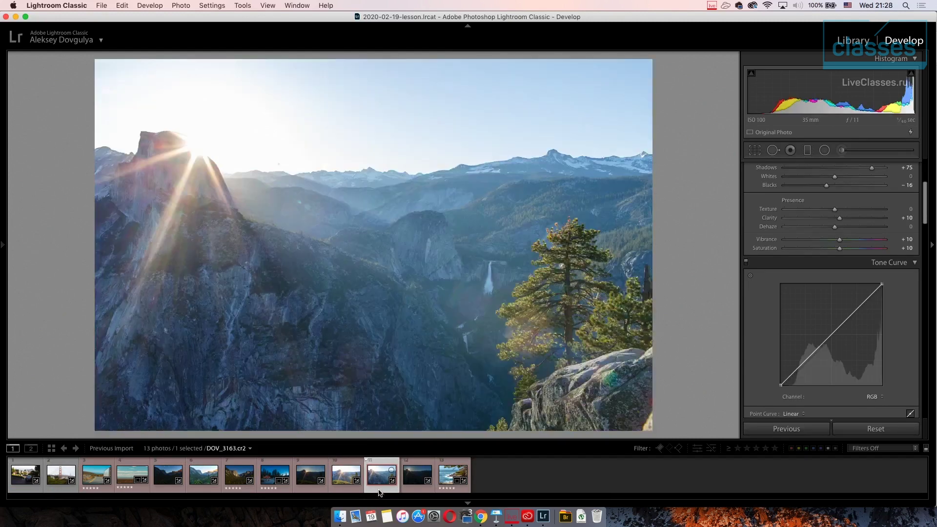
click(419, 492)
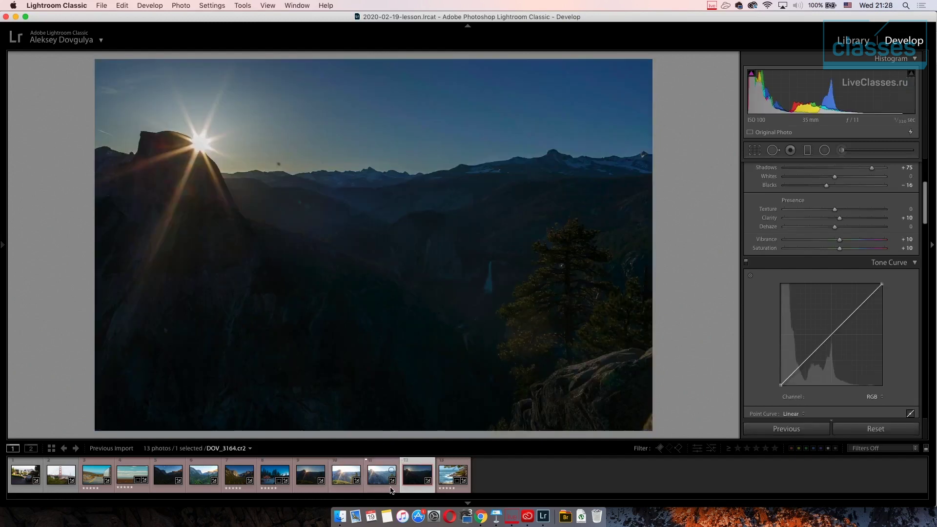
click(391, 491)
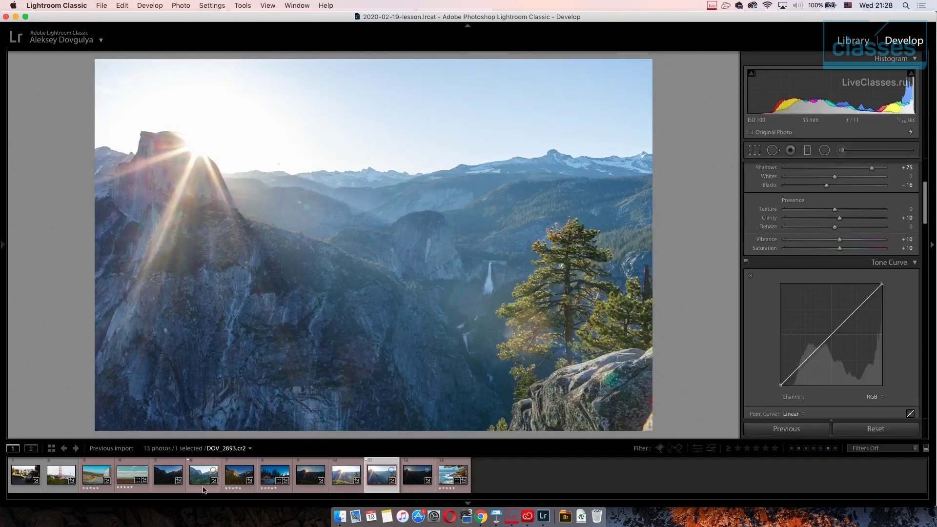
click(204, 489)
click(172, 489)
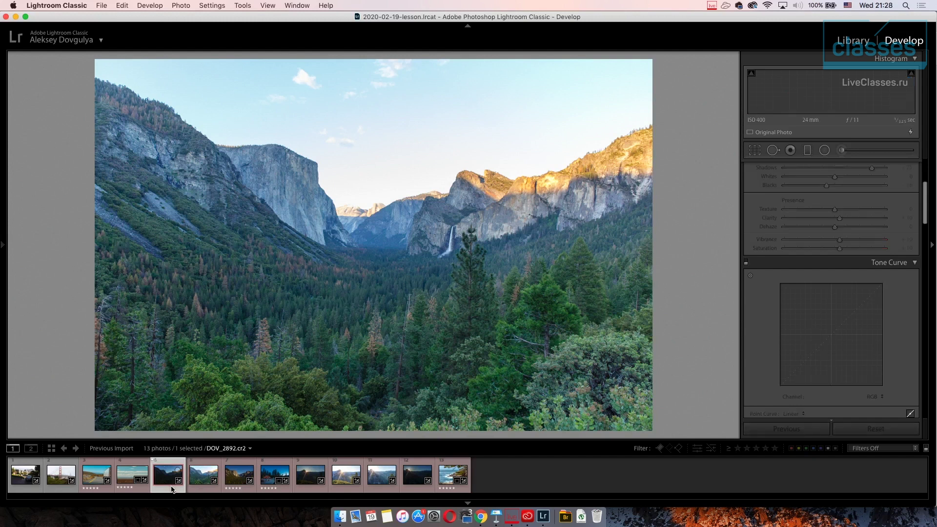
click(199, 490)
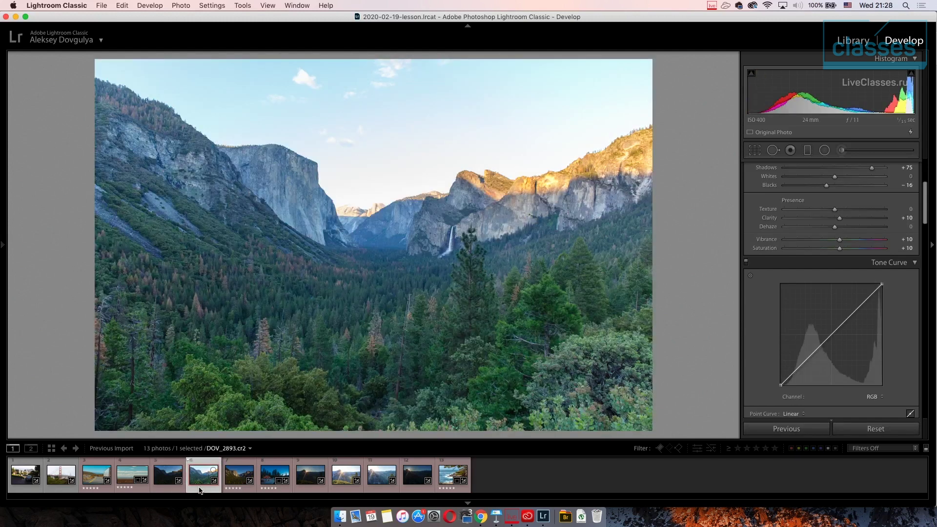
scroll(843, 238, up, 5)
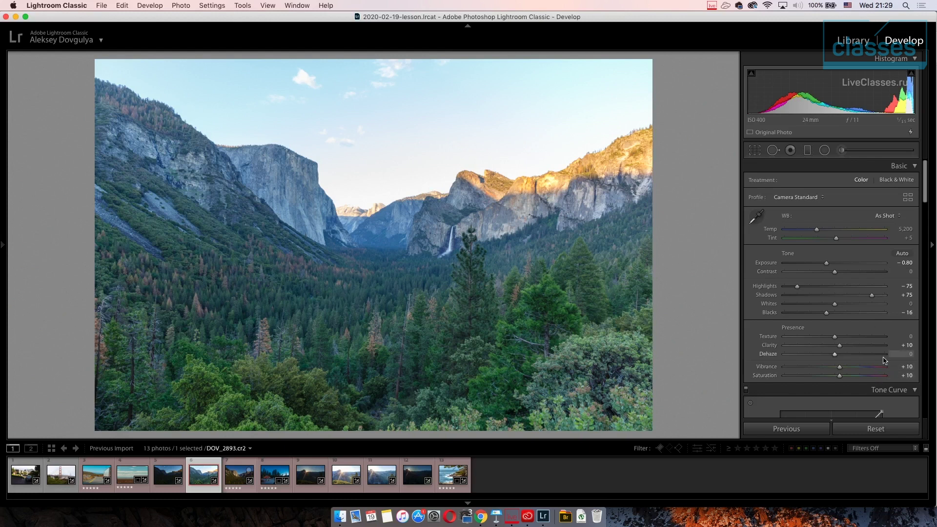
Reset all edits on both valley exposures, DOV_2893 and DOV_2892.
click(876, 428)
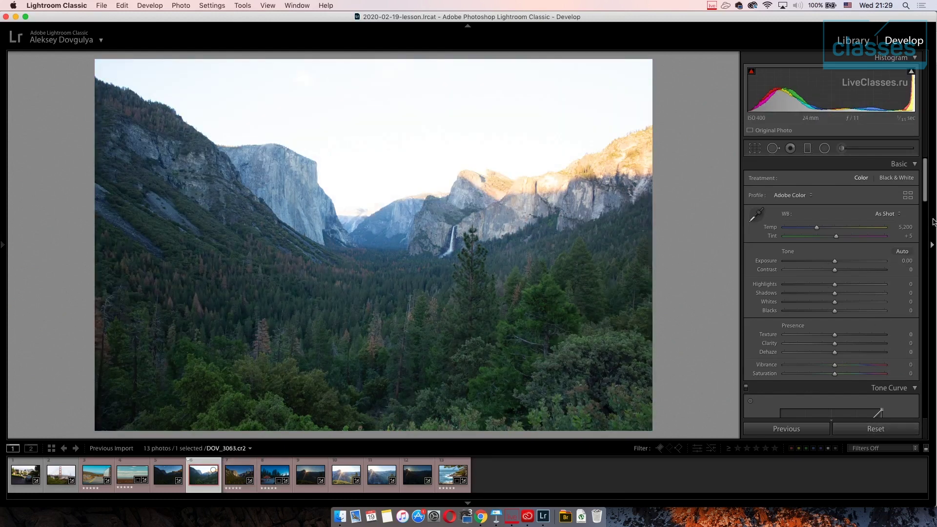
click(168, 481)
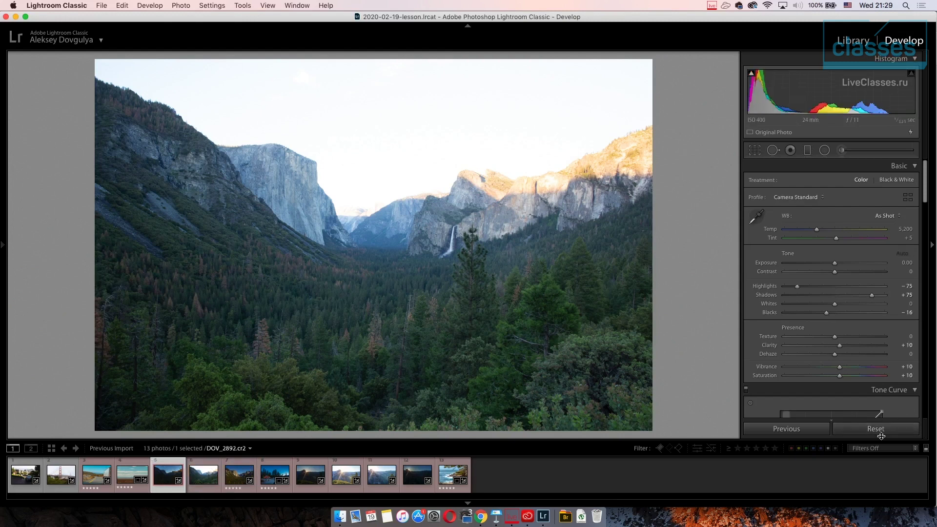
click(883, 433)
key(Right)
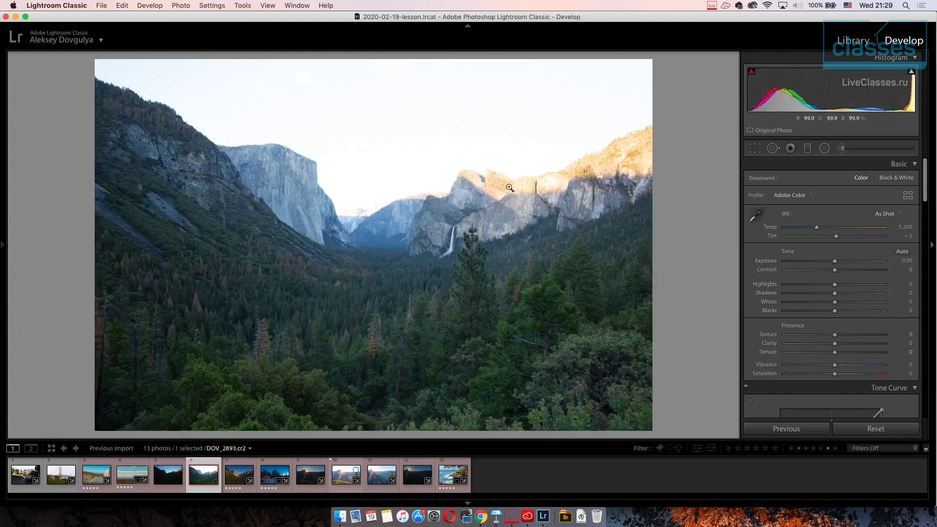
Apply the Camera Standard profile to DOV_2893 and compare it with DOV_2892.
click(778, 194)
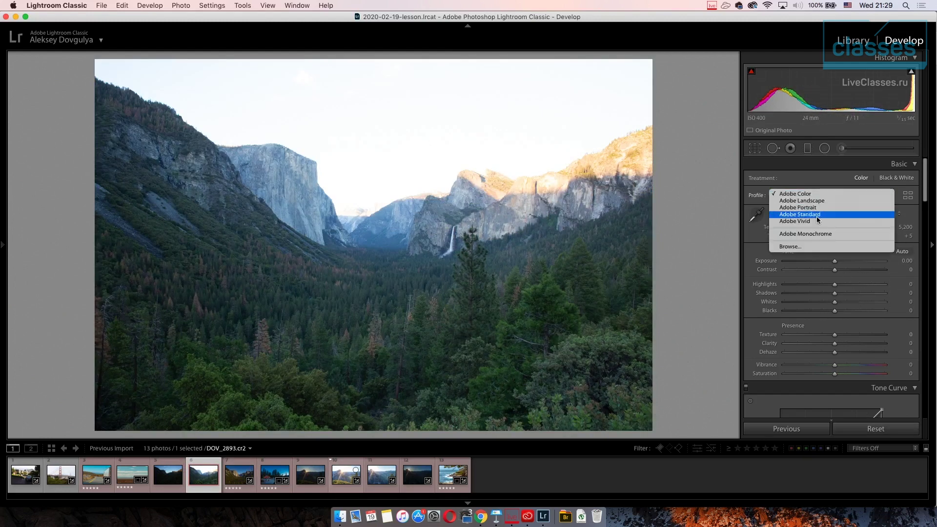
click(878, 247)
click(832, 356)
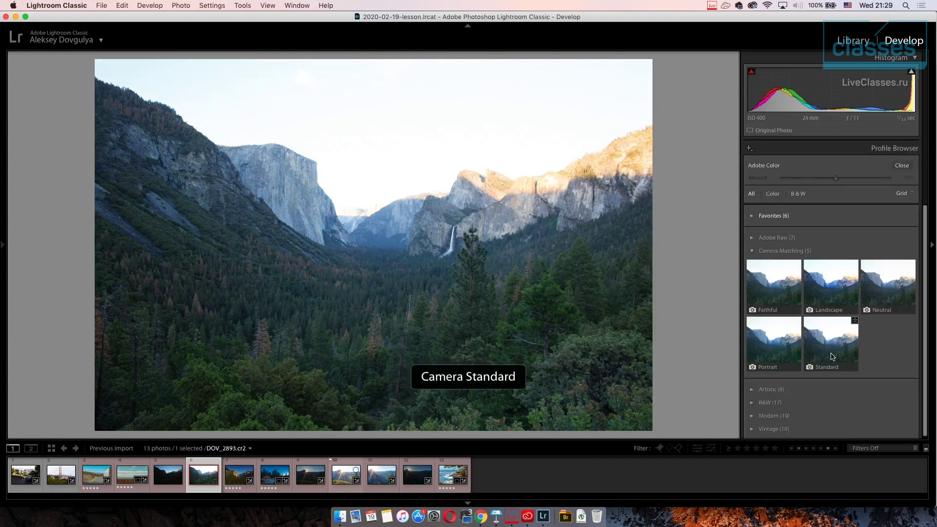
click(832, 357)
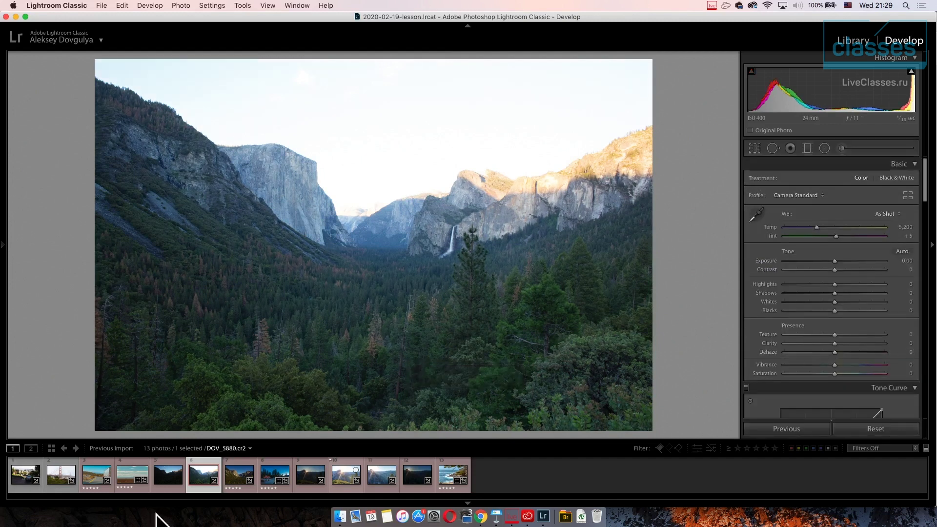
click(168, 475)
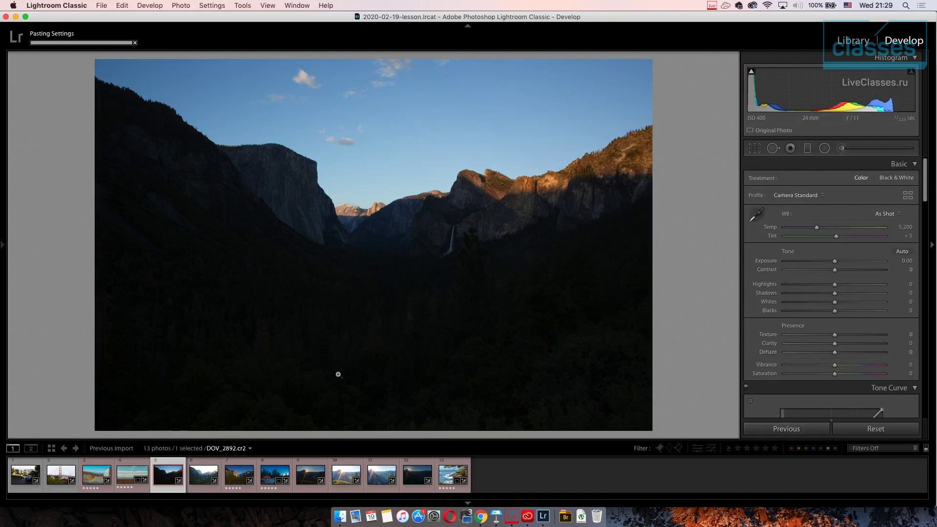
click(199, 483)
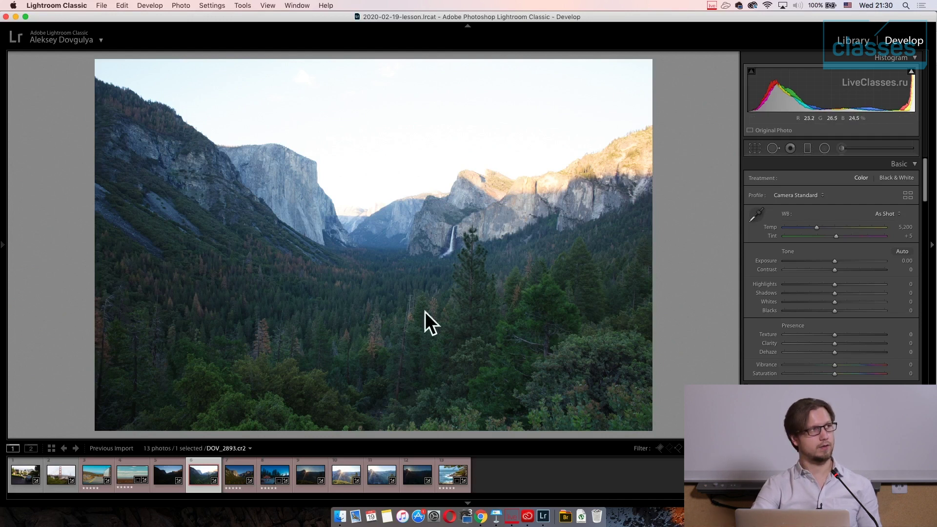
click(177, 481)
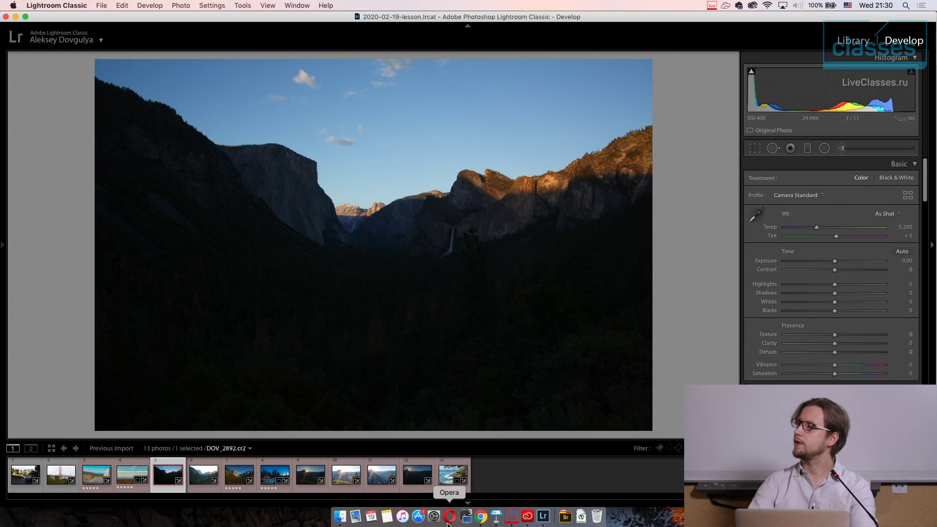
Select both valley exposures, DOV_2892 and DOV_2893, and start Photo Merge > HDR.
super+click(201, 480)
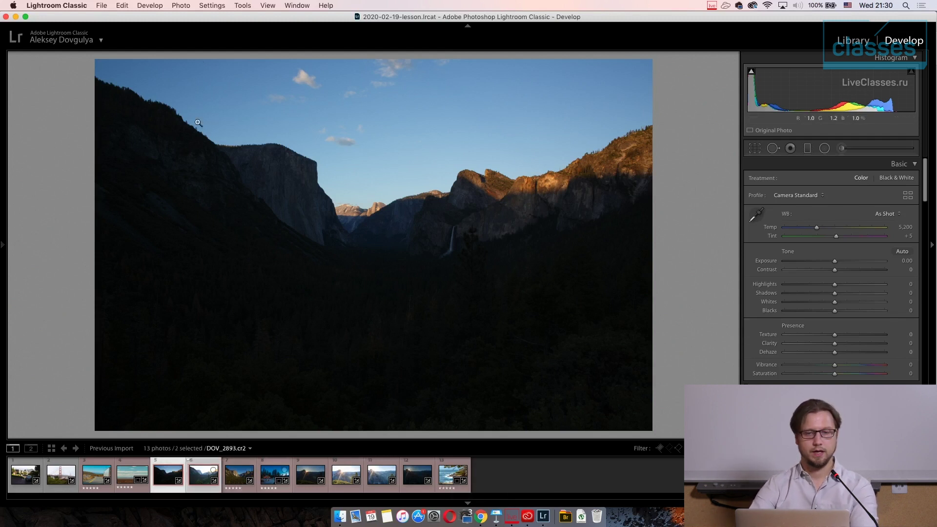
click(182, 5)
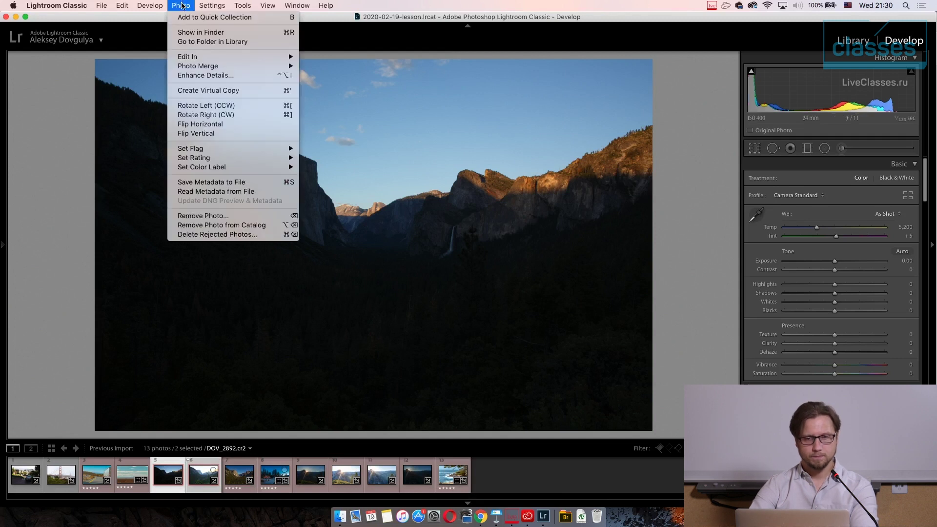
mouse_move(221, 66)
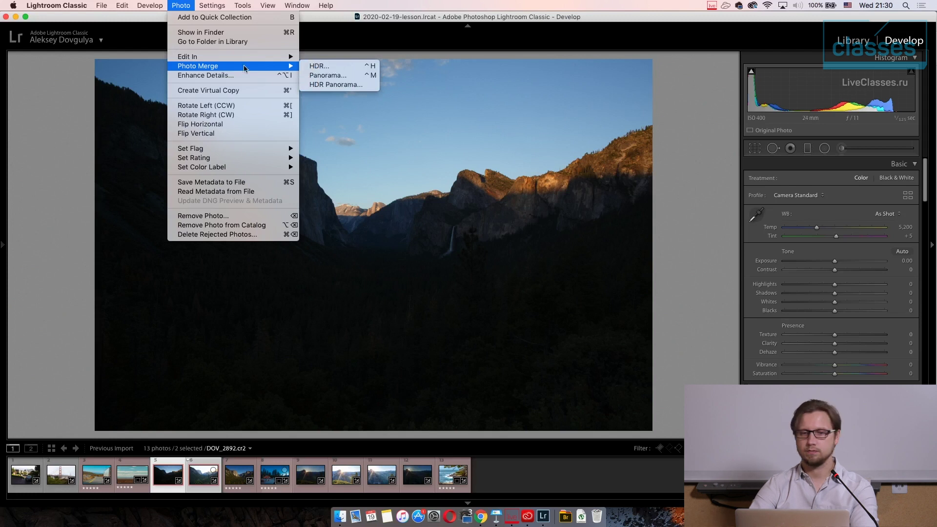
click(325, 67)
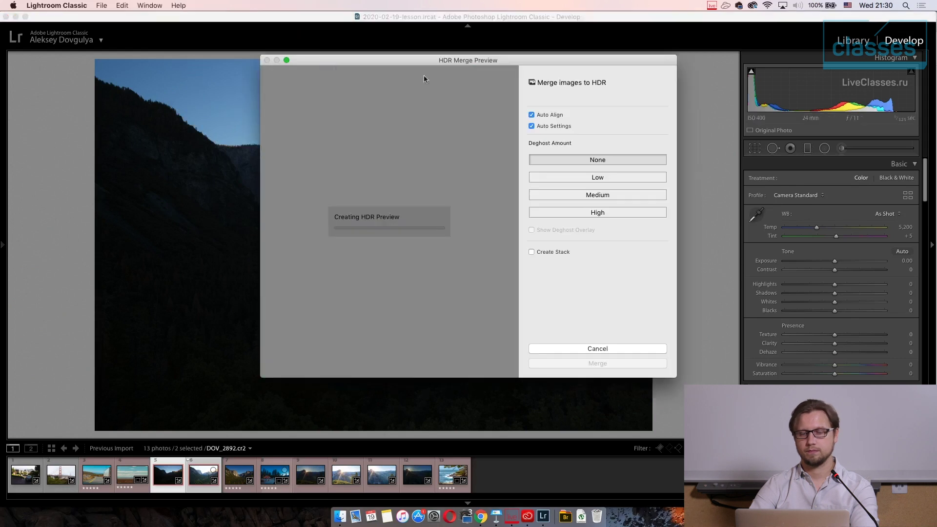
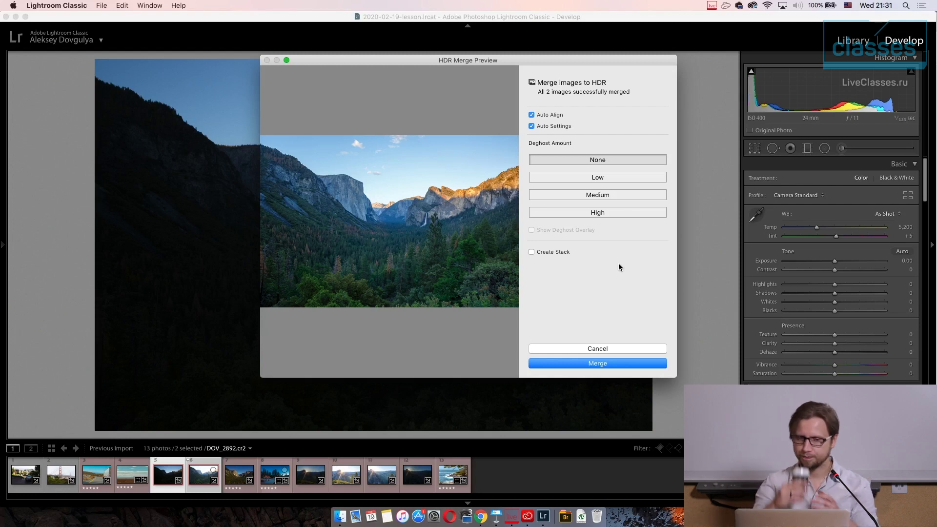
Merge the bracketed valley shots into DOV_2892-HDR.dng, then view the dark original DOV_2892.cr2.
click(588, 365)
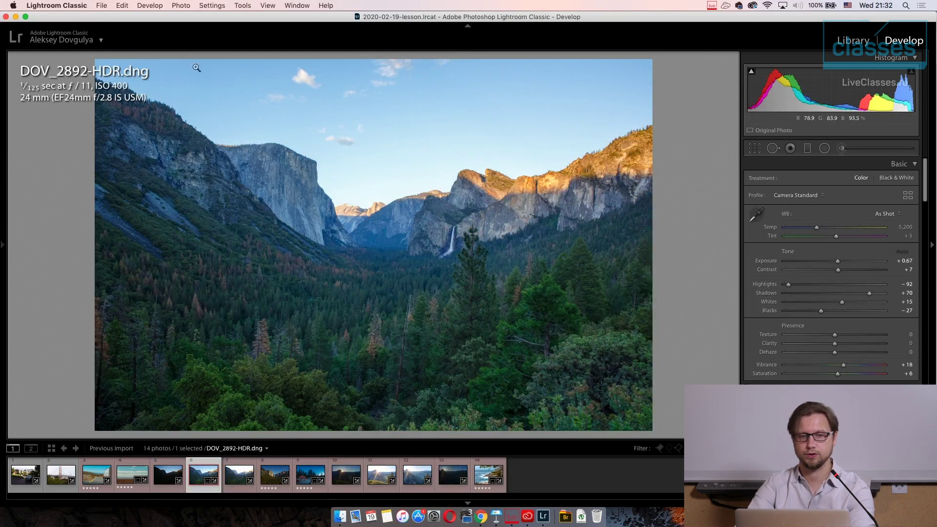
click(166, 477)
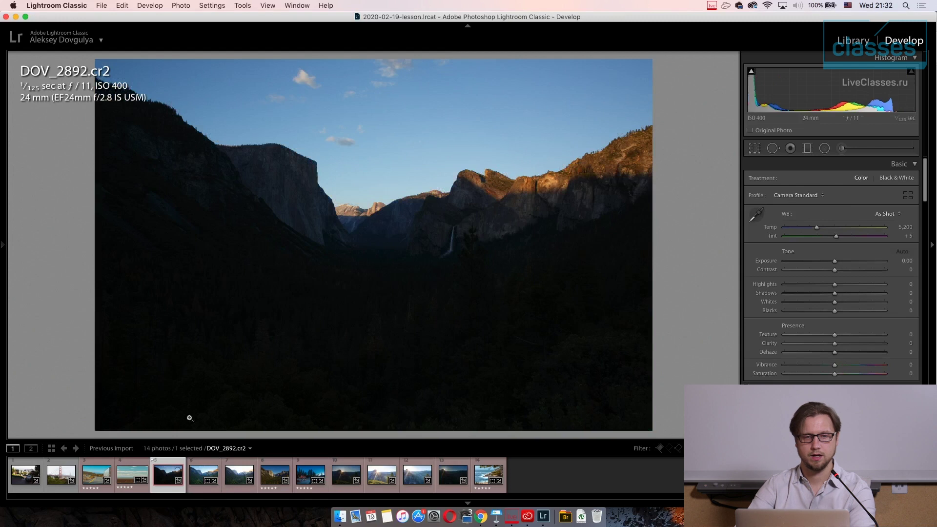
Back on DOV_2892-HDR.dng, set Blacks −11, Vibrance +11, Saturation +13 and Temp 6,004 K.
key(Right)
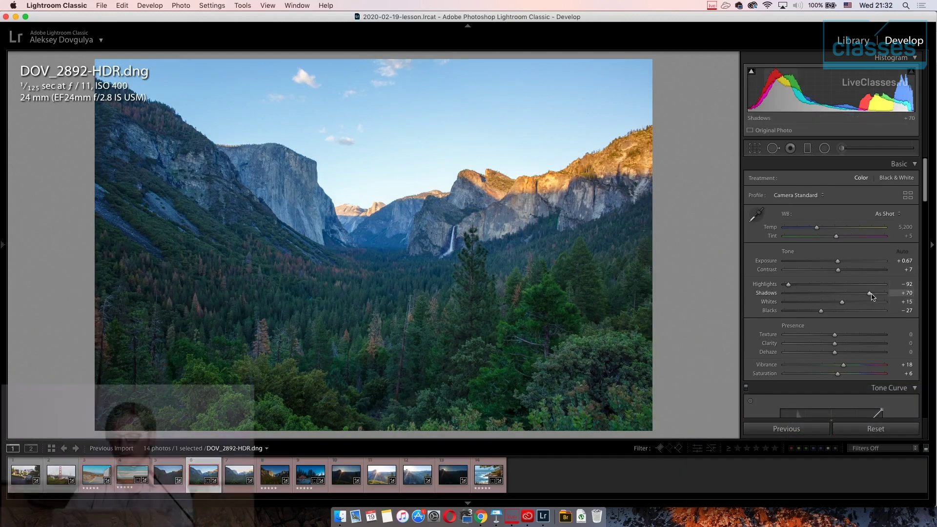
drag(821, 311, 828, 312)
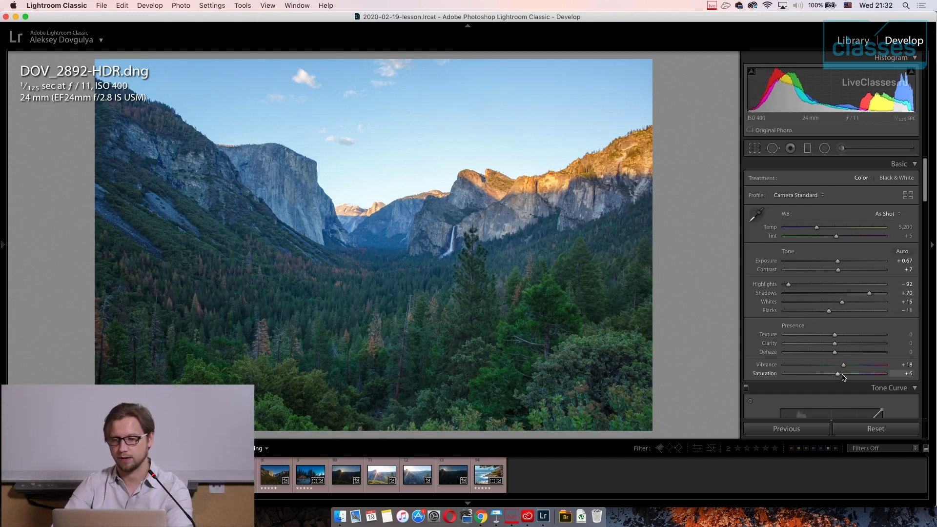
drag(846, 368, 841, 374)
drag(817, 227, 825, 230)
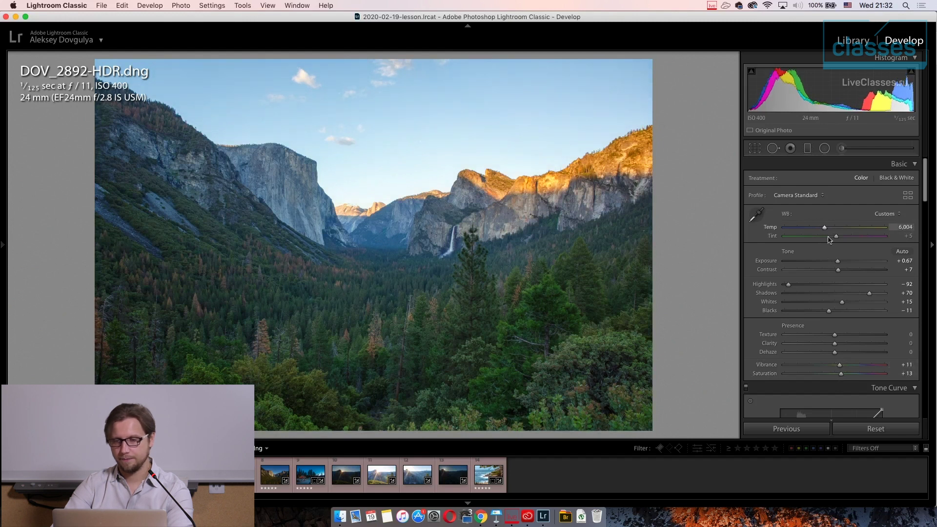
Desaturate the orange and yellow sunlit cliffs using the targeted Saturation adjustment.
scroll(867, 308, down, 10)
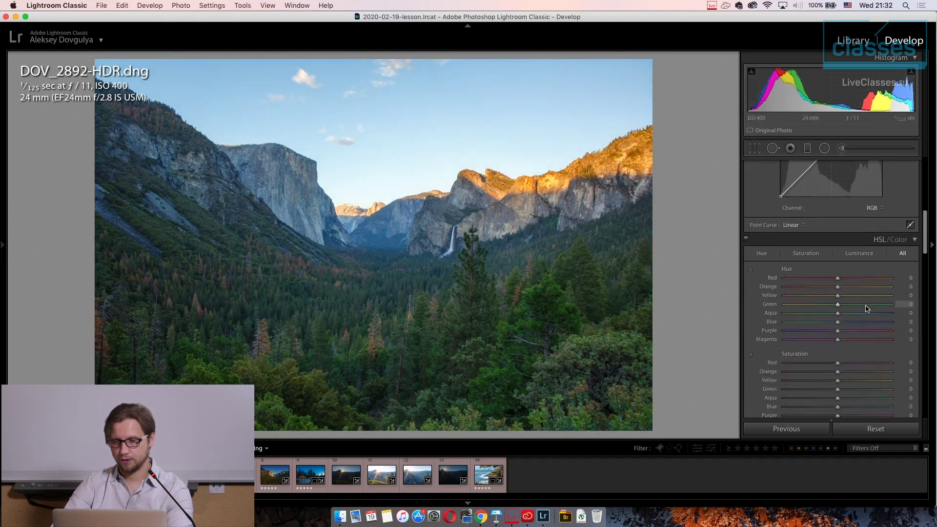
scroll(866, 307, down, 3)
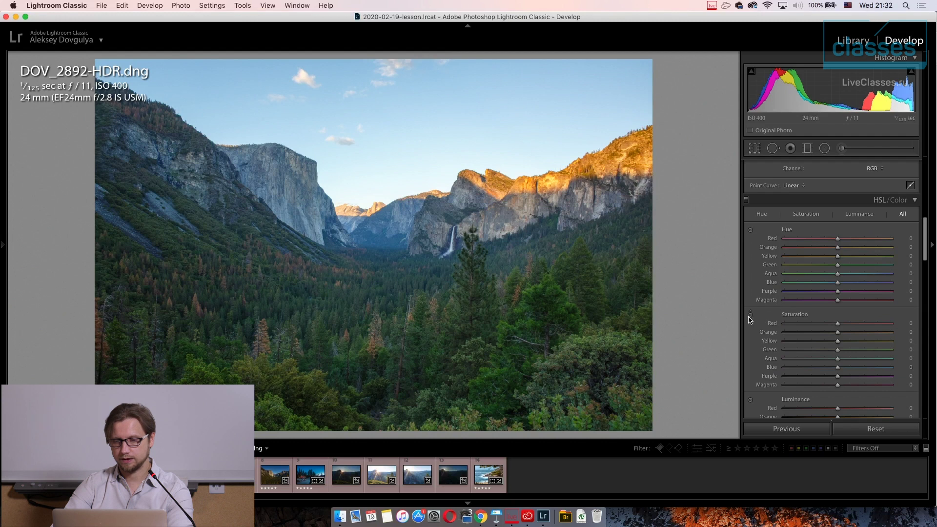
scroll(752, 322, down, 3)
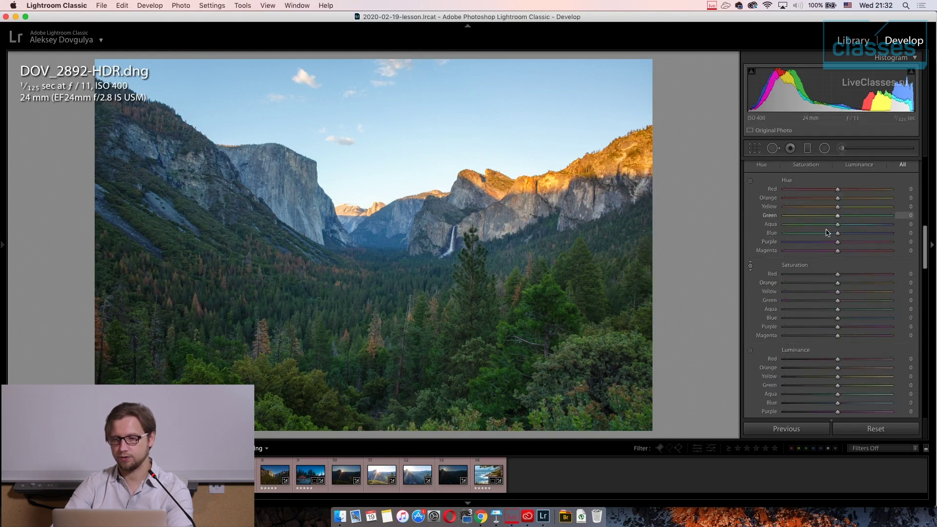
scroll(844, 230, up, 2)
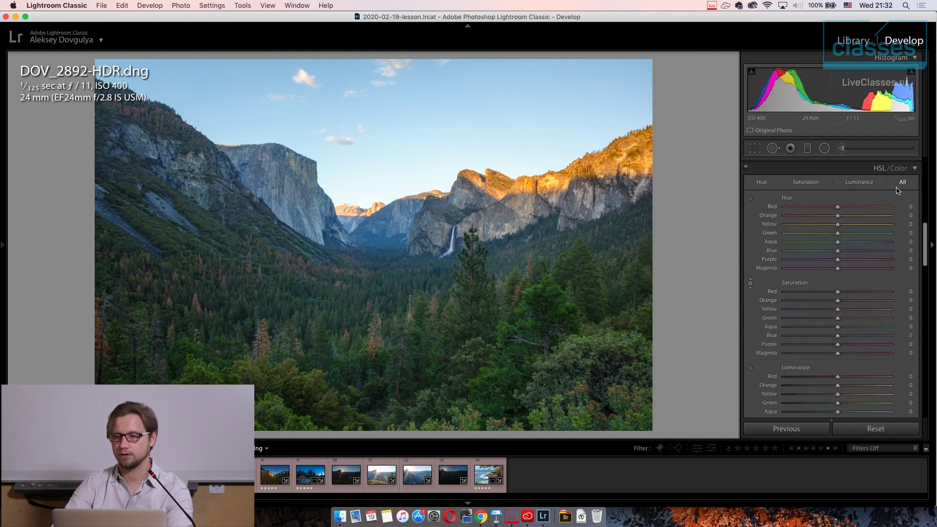
click(751, 284)
drag(610, 168, 610, 185)
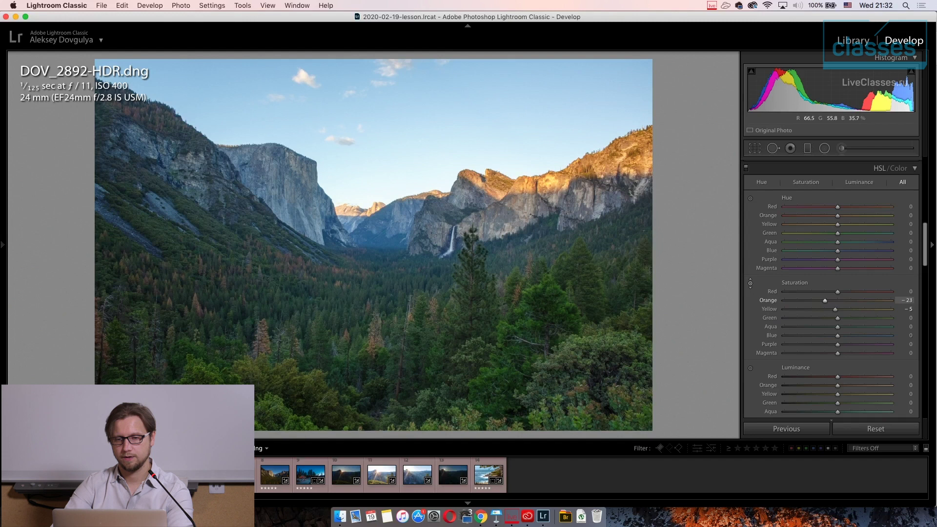
Shift the Orange hue to about −29 in the HSL/Color panel.
click(751, 199)
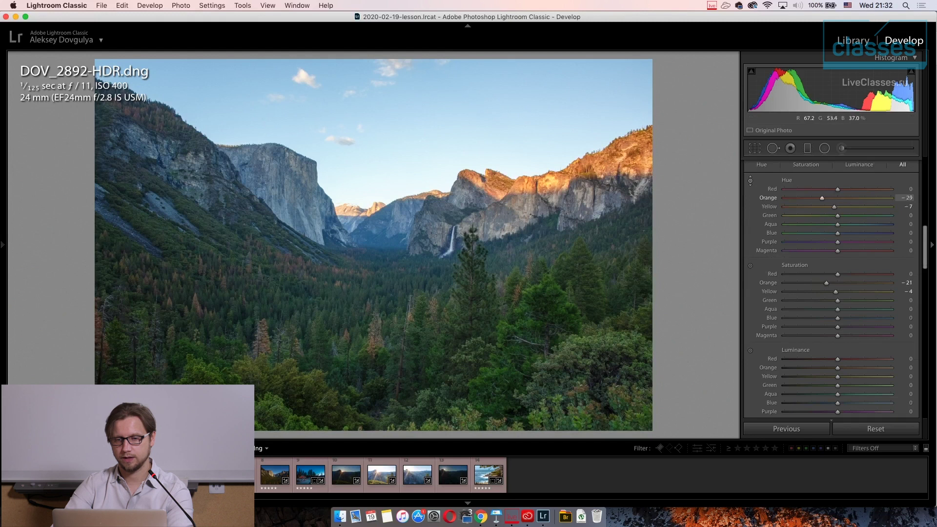
scroll(828, 284, down, 6)
scroll(828, 284, up, 5)
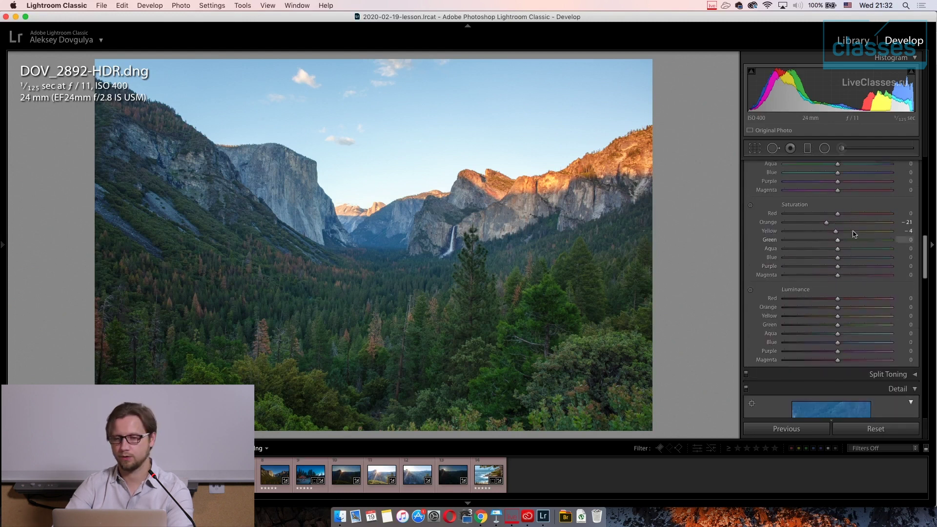
scroll(852, 257, up, 10)
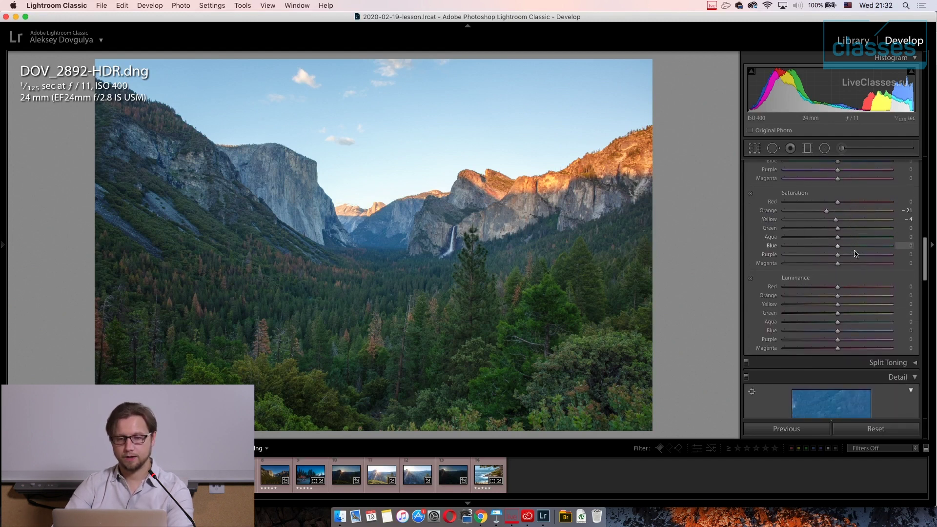
scroll(845, 264, up, 1)
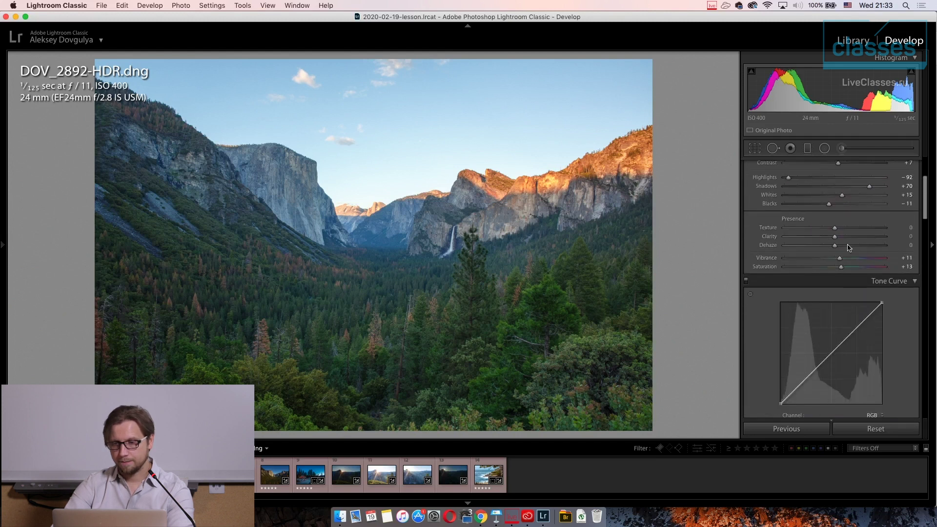
drag(835, 237, 847, 239)
scroll(855, 284, down, 2)
scroll(850, 282, up, 4)
scroll(846, 281, down, 10)
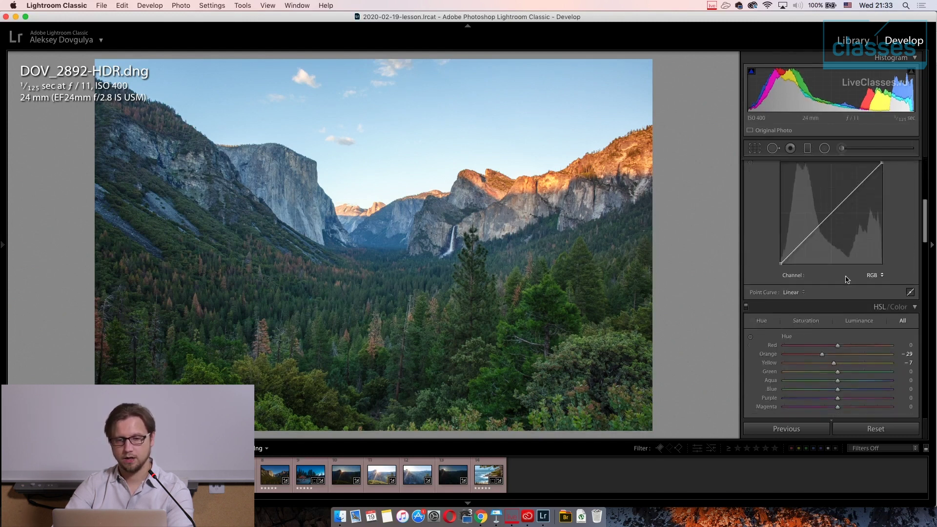
scroll(848, 275, down, 3)
scroll(840, 286, up, 3)
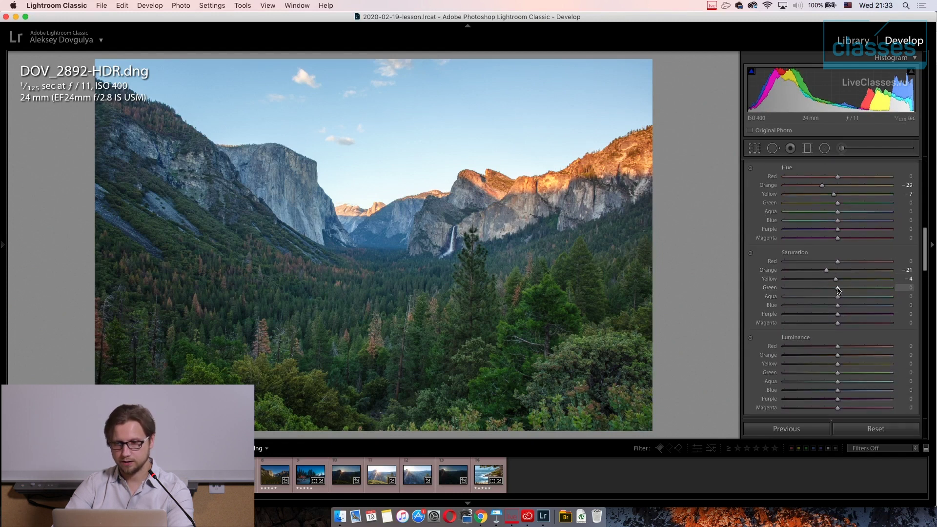
Retune green saturation and hue, darken Blue luminance to −17 and boost blue saturation.
drag(844, 289, 842, 288)
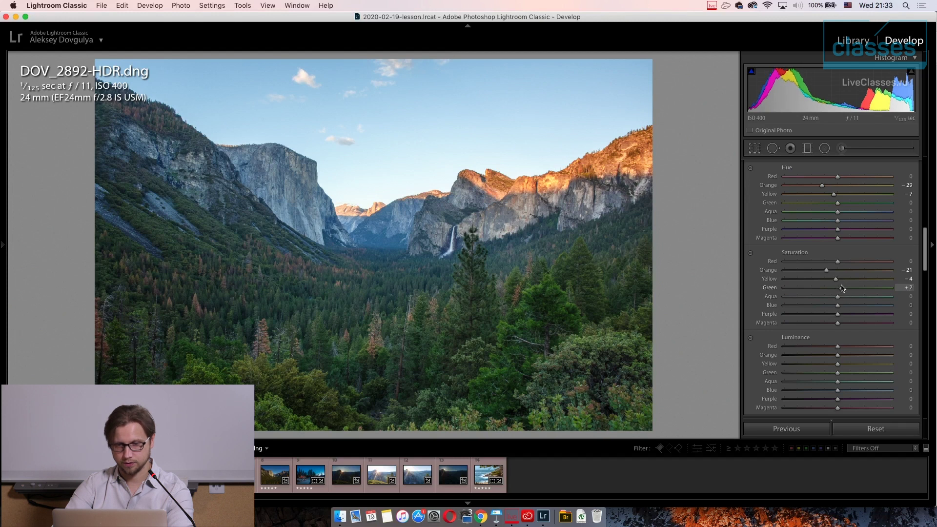
scroll(841, 332, down, 1)
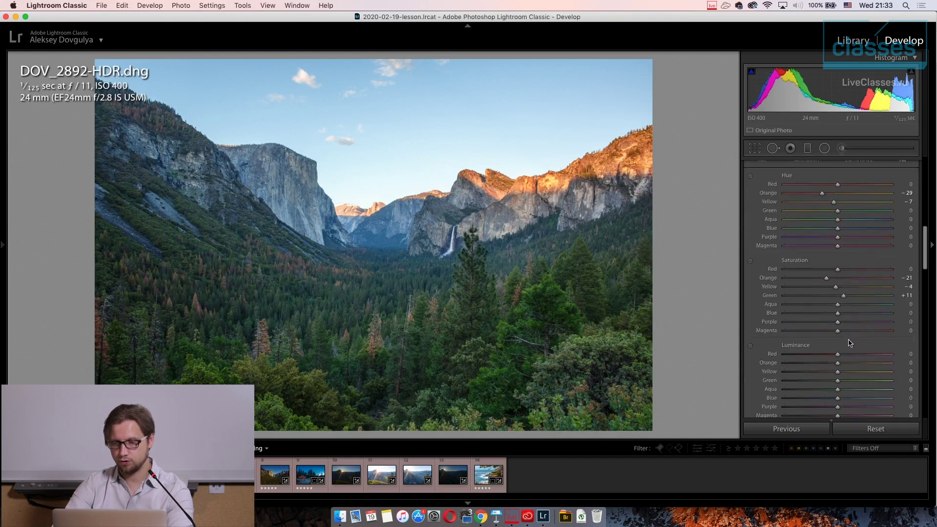
mouse_move(838, 374)
mouse_down()
mouse_move(822, 375)
mouse_move(830, 375)
mouse_up()
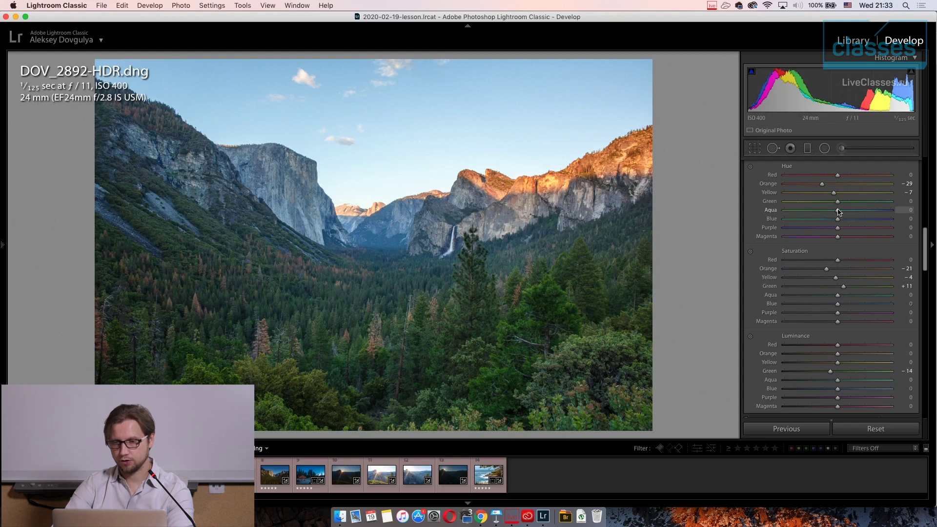
mouse_move(838, 206)
mouse_down()
mouse_move(824, 208)
mouse_move(831, 206)
mouse_up()
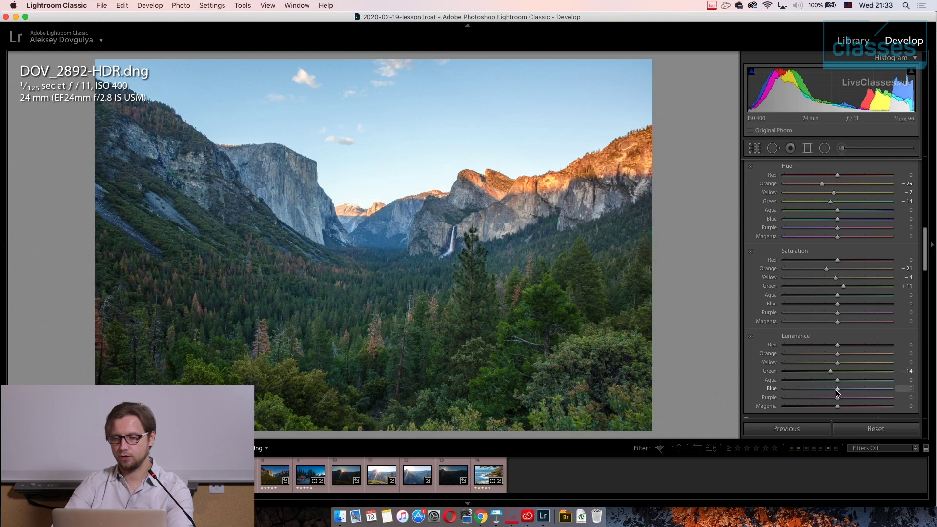
drag(838, 393, 829, 394)
drag(839, 308, 853, 310)
Raise the valley's exposure and clarity, then switch to the street photo DOV_5880.cr2.
scroll(849, 305, up, 10)
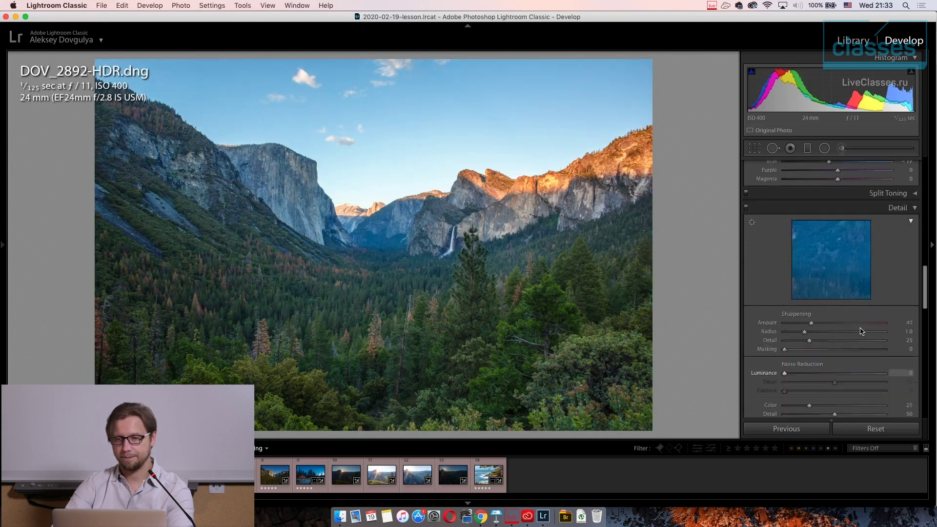
drag(837, 261, 840, 264)
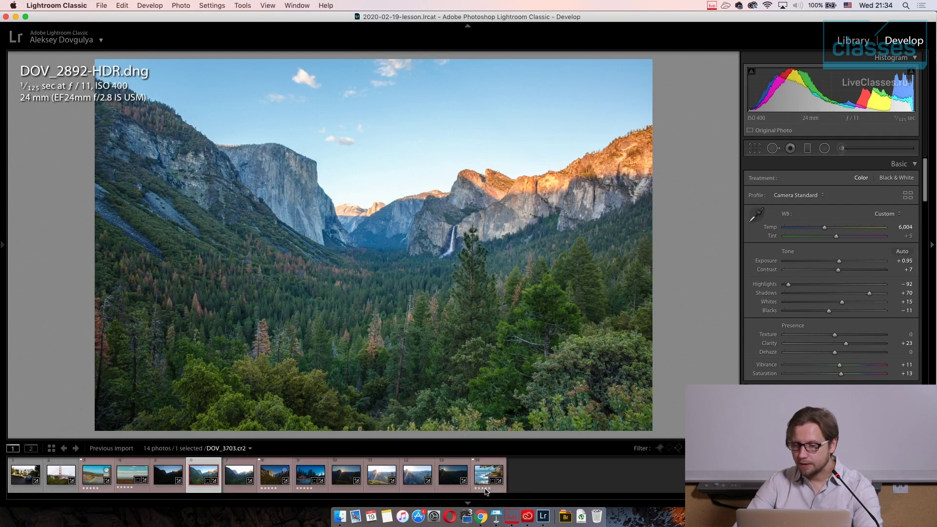
click(24, 473)
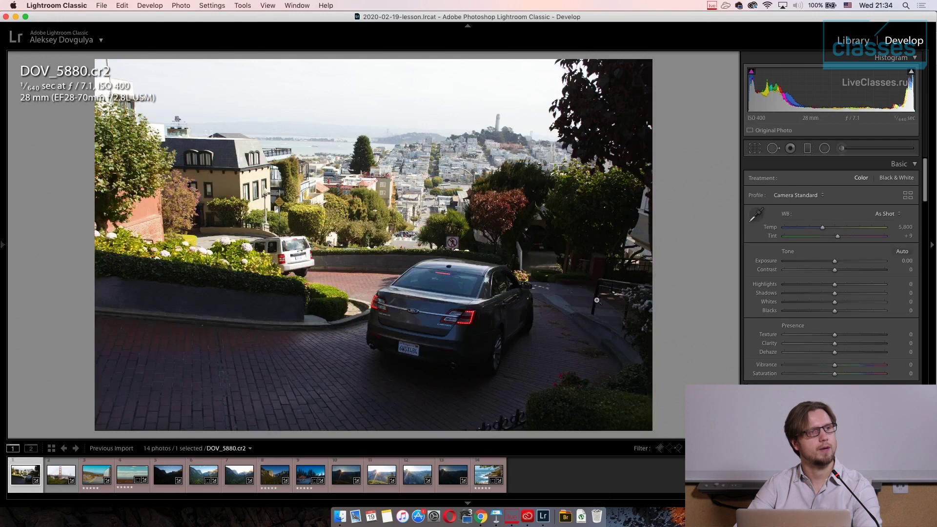
Set Highlights to −78 and Shadows to +92 on the grey-car street photo.
drag(834, 284, 794, 288)
click(878, 293)
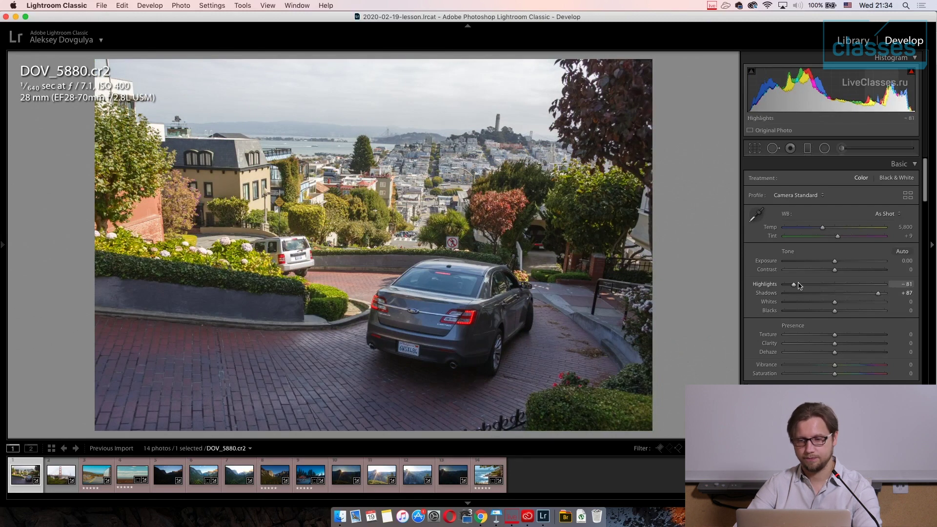
drag(794, 285, 801, 285)
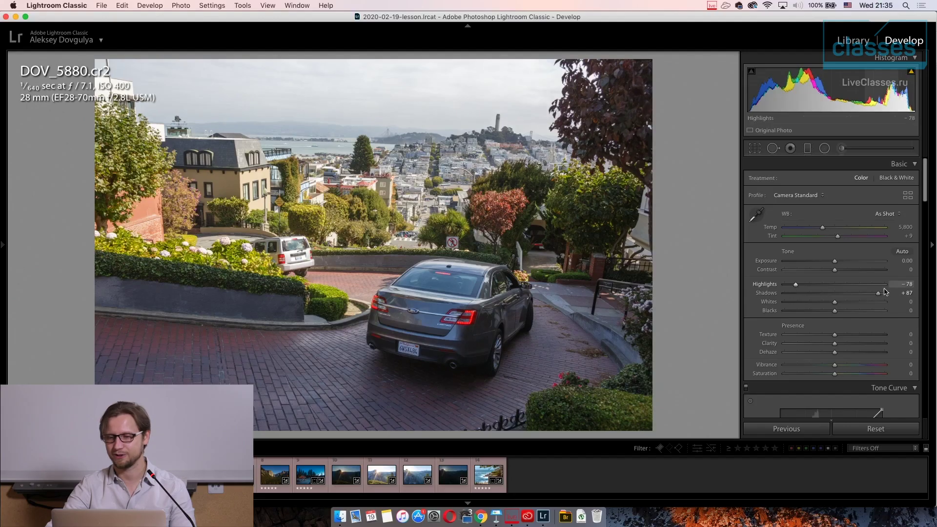
drag(883, 291, 882, 294)
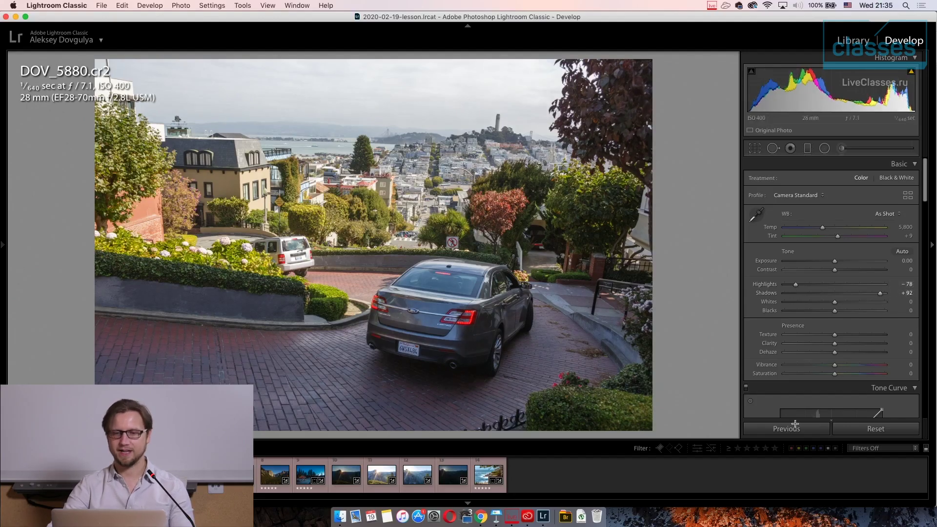
Draw a graduated filter, nudge it slightly lower, and set its exposure to 0.55.
click(808, 149)
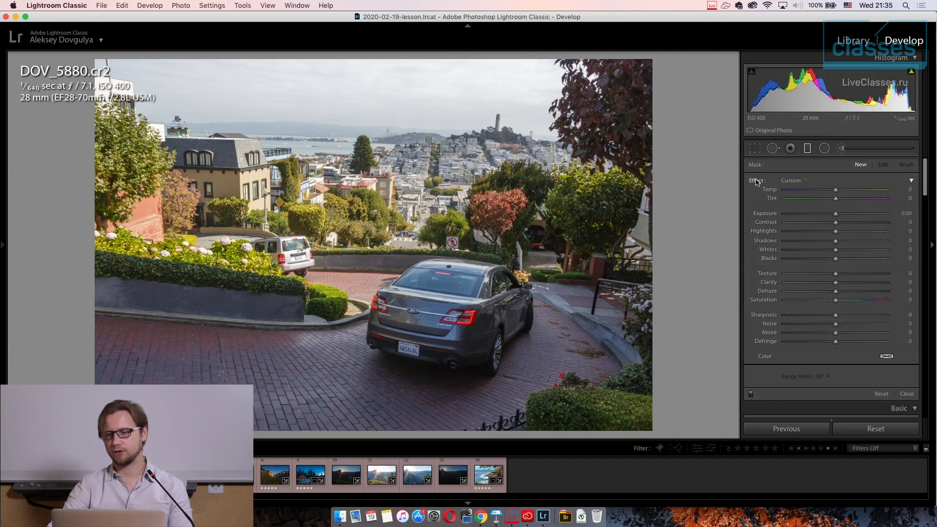
click(824, 149)
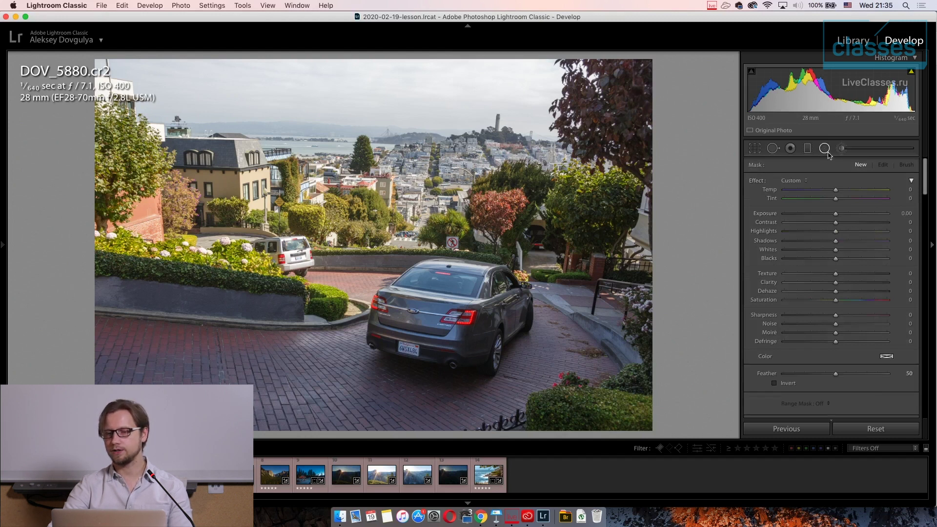
key(k)
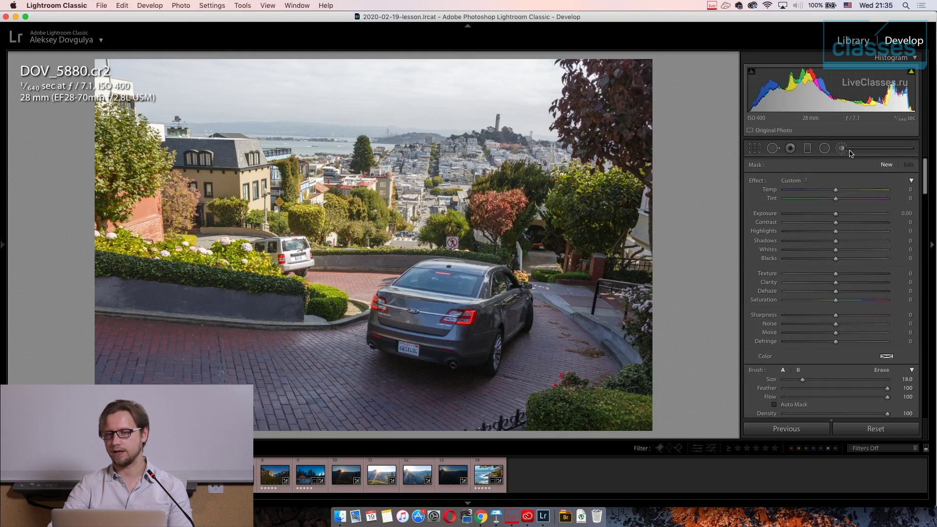
click(808, 149)
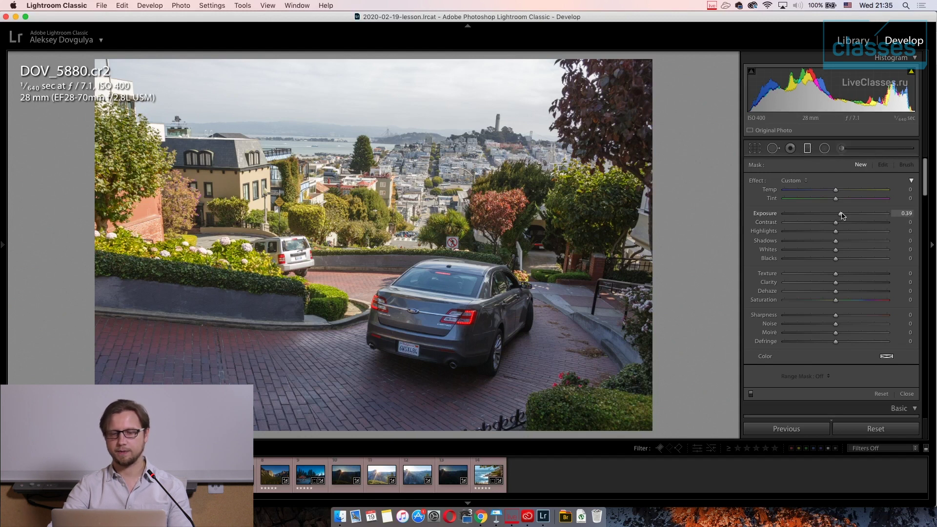
drag(513, 432, 512, 250)
drag(494, 434, 490, 336)
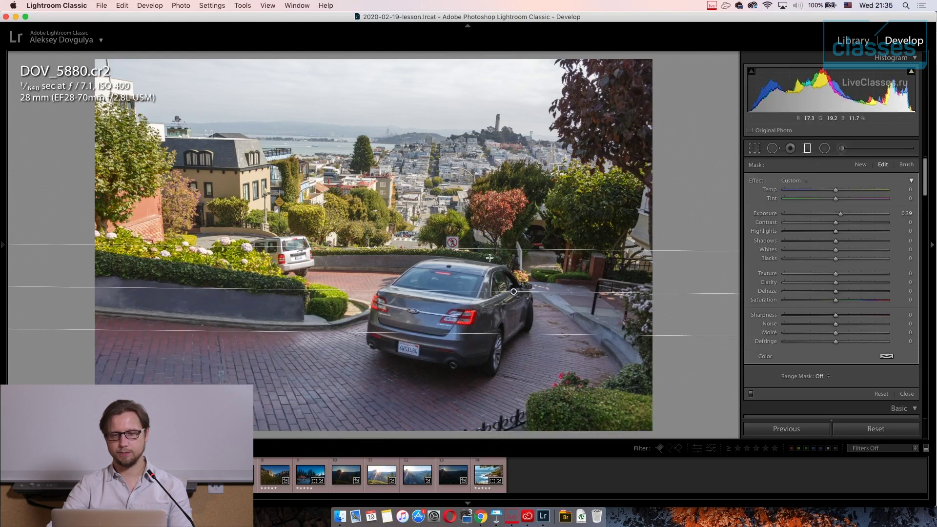
drag(489, 251, 488, 257)
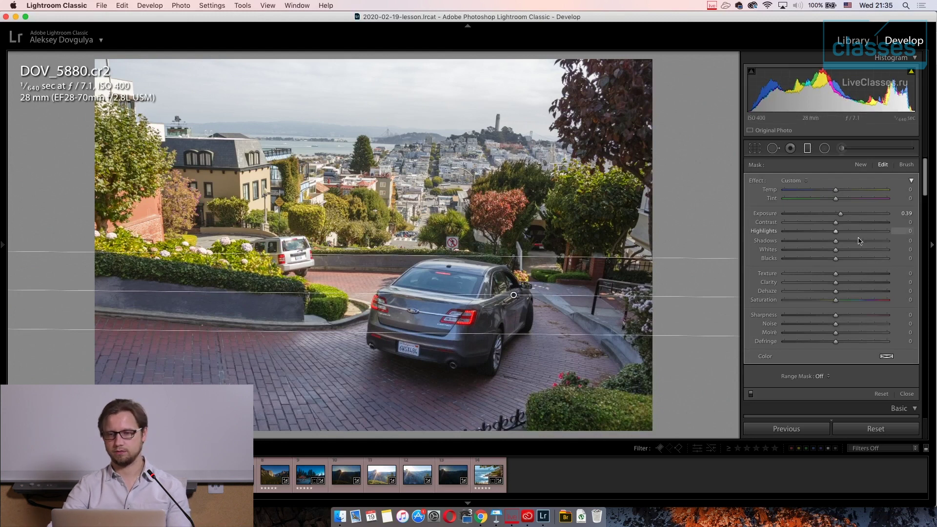
drag(840, 214, 844, 214)
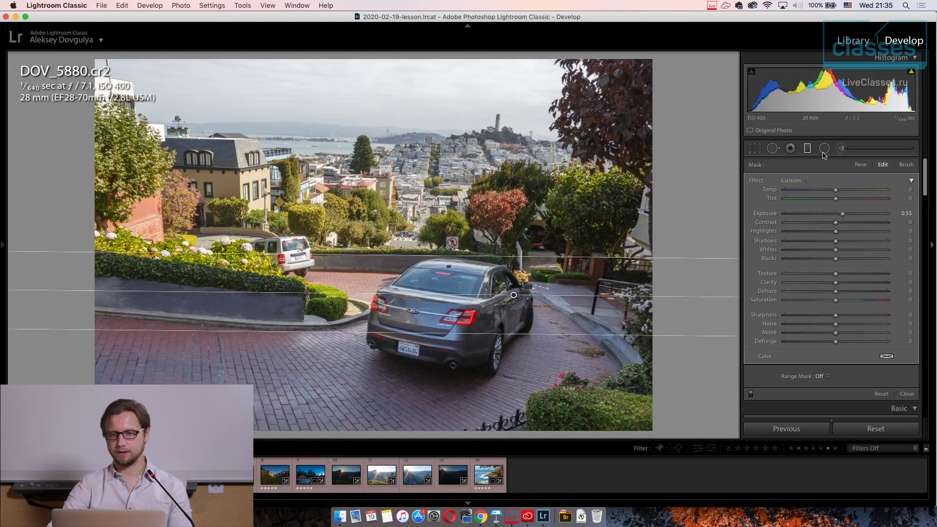
click(808, 149)
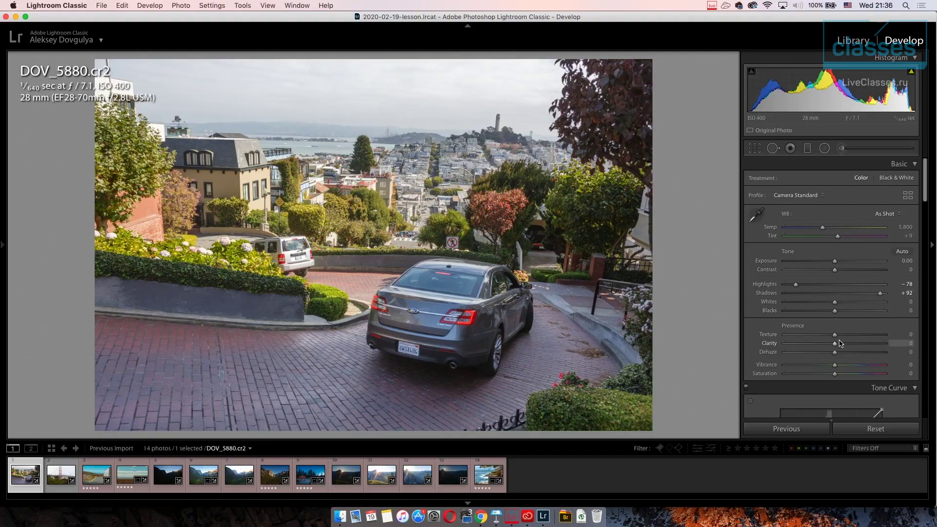
Set Clarity to +21 and Saturation to +26 on DOV_5880.cr2.
drag(846, 347, 841, 345)
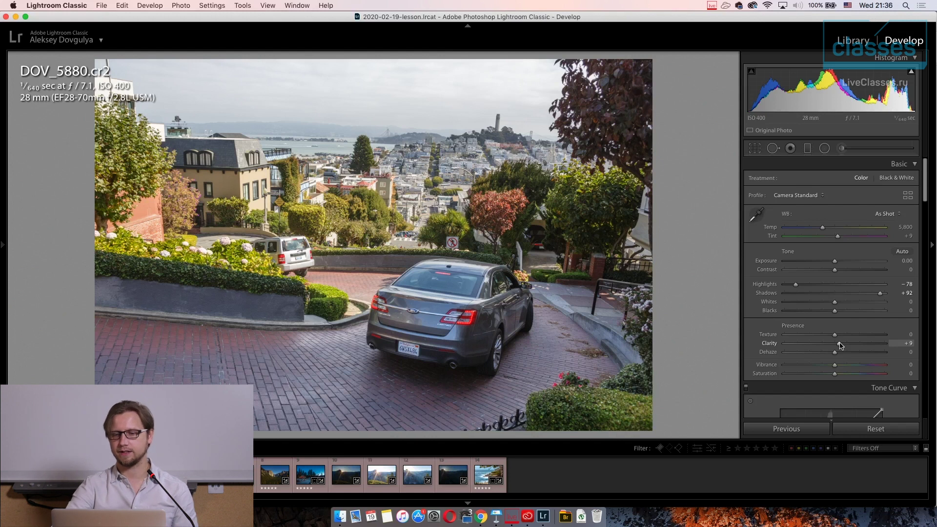
drag(840, 345, 850, 376)
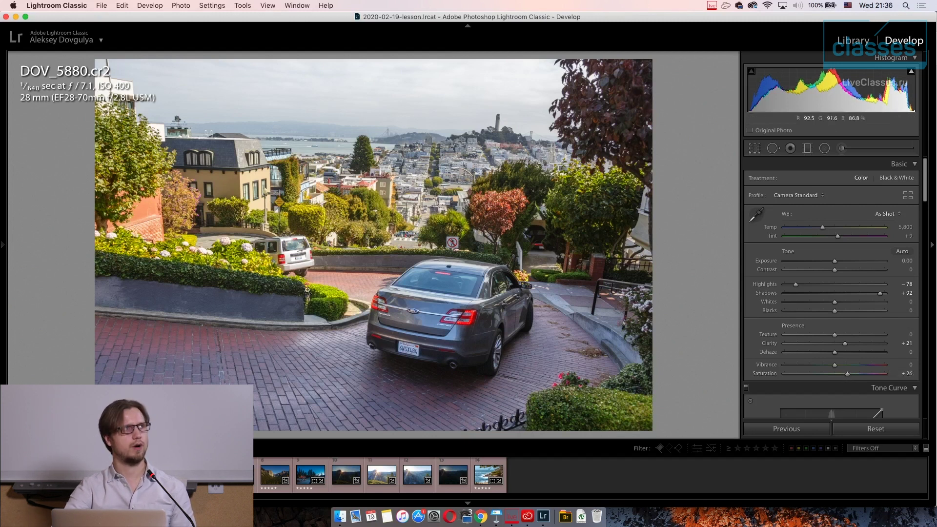
click(807, 148)
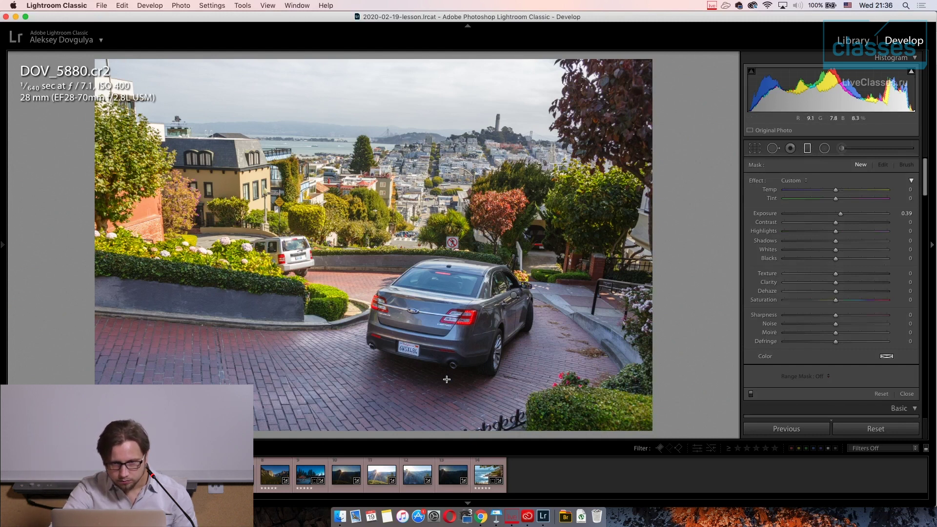
Add a near-horizontal graduated filter over the car with exposure 0 and Temp 25.
click(808, 148)
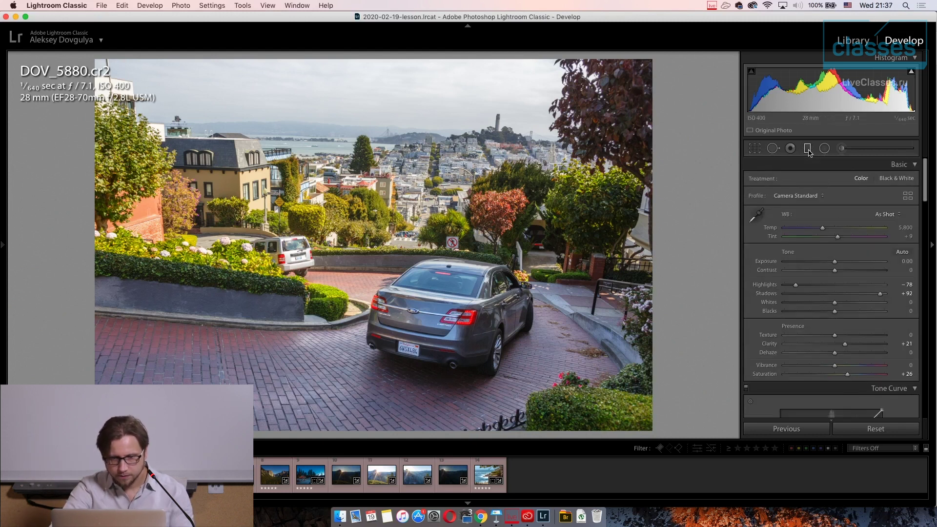
click(807, 149)
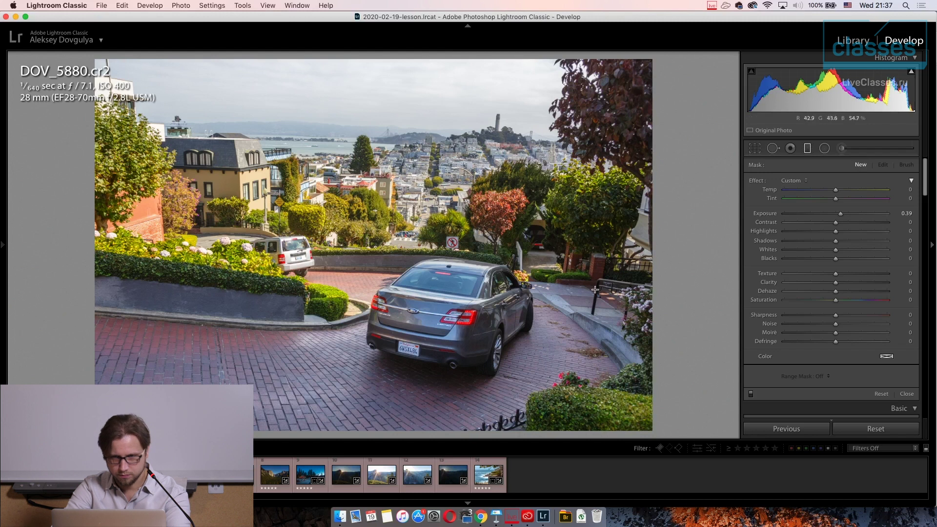
double_click(764, 181)
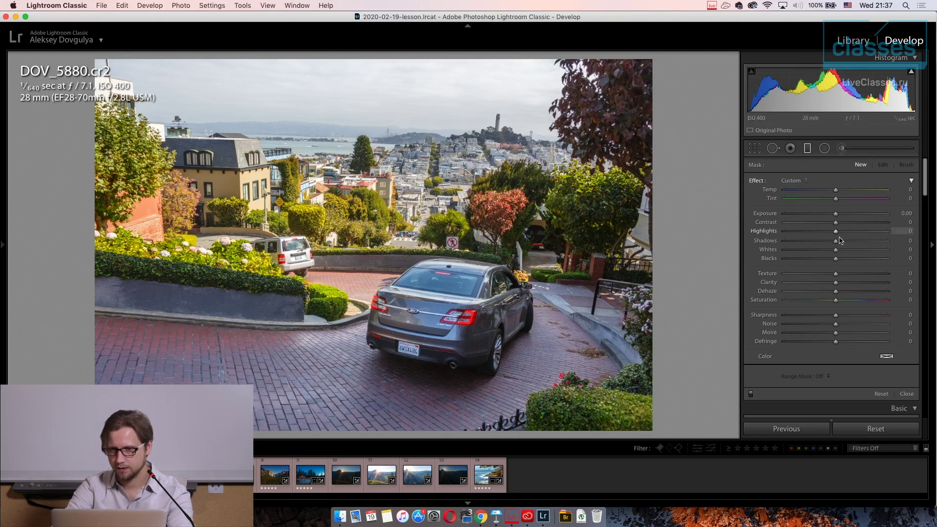
drag(836, 189, 847, 190)
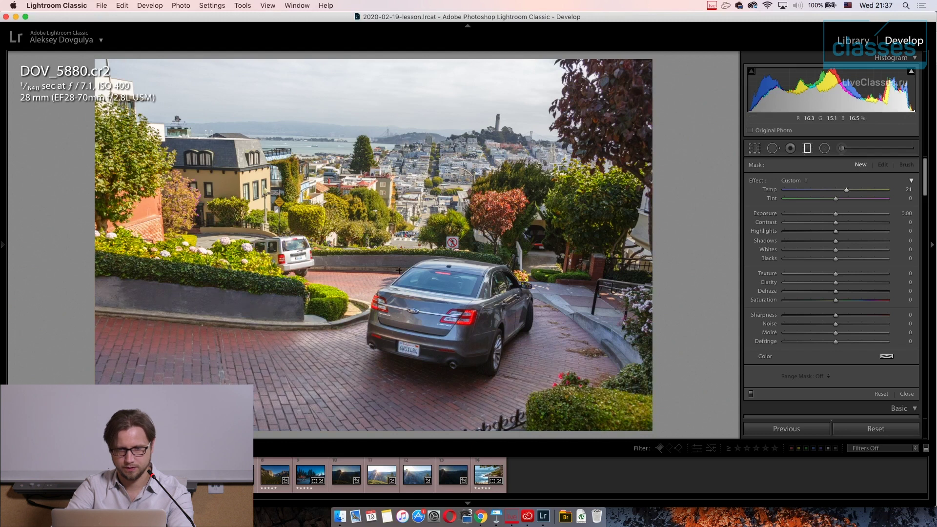
drag(455, 293, 491, 314)
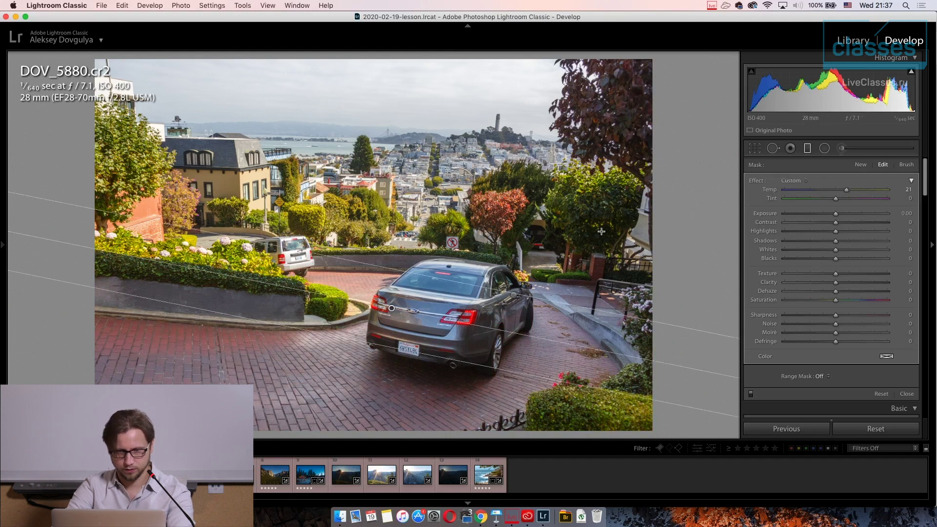
drag(655, 361, 670, 336)
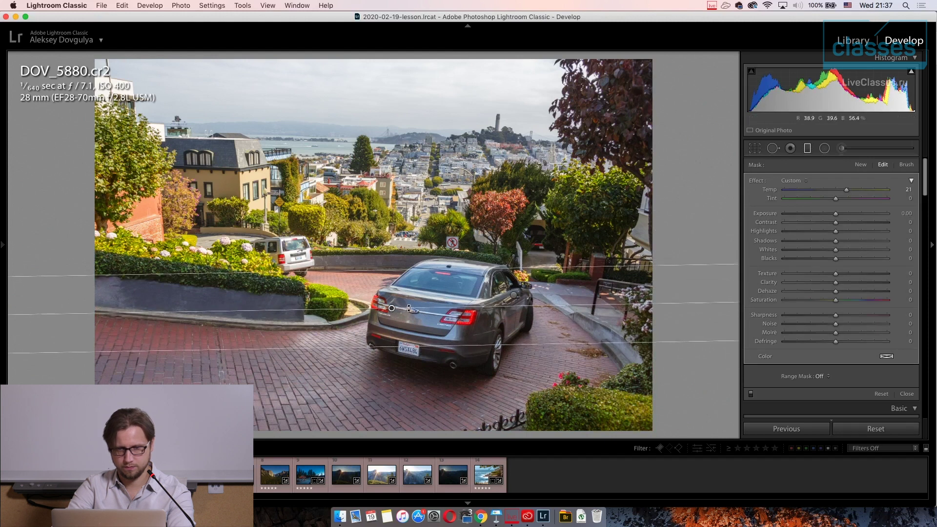
drag(392, 308, 392, 296)
drag(847, 190, 850, 193)
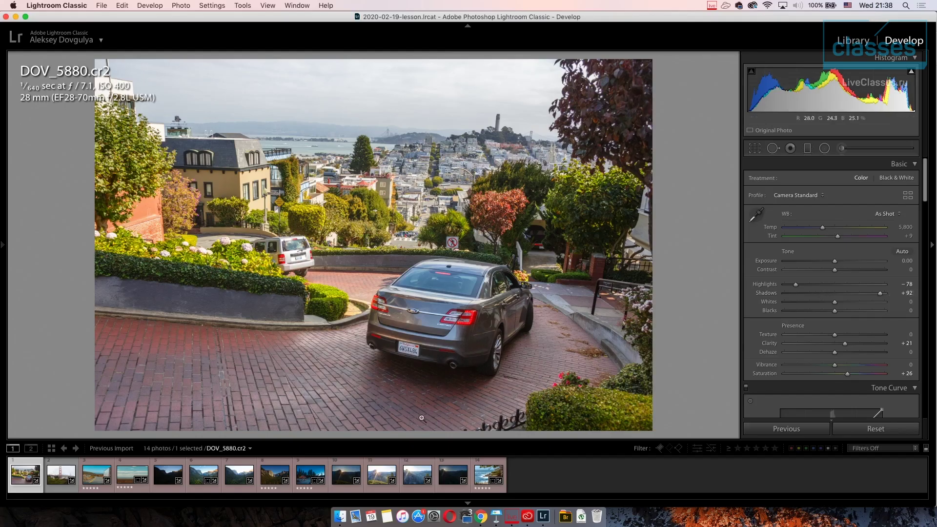
Reopen DOV_2892-HDR.dng and review the Calibration Blue Primary hue, leaving it at 0.
click(201, 476)
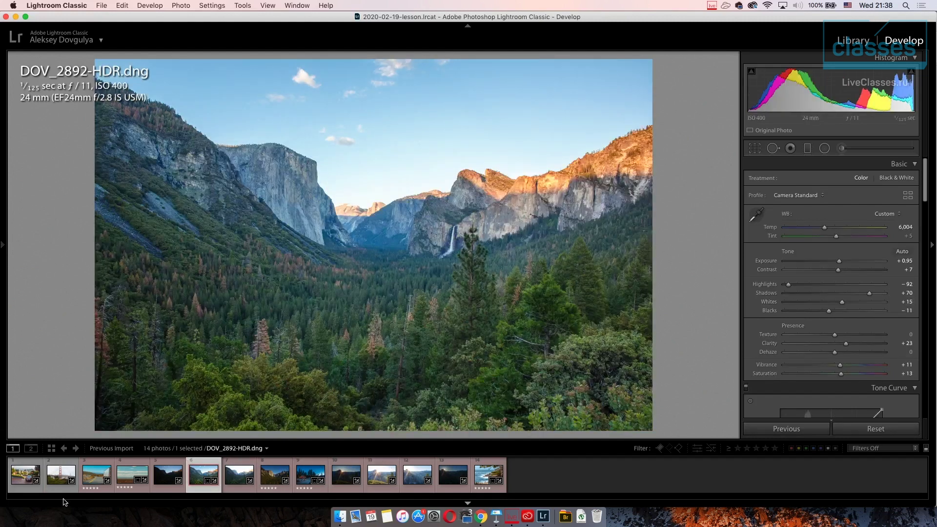
click(25, 475)
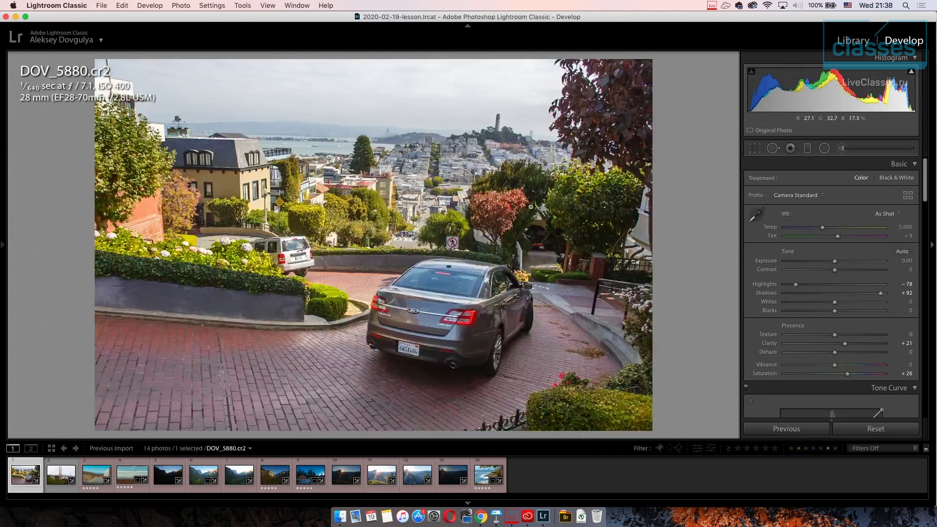
click(203, 475)
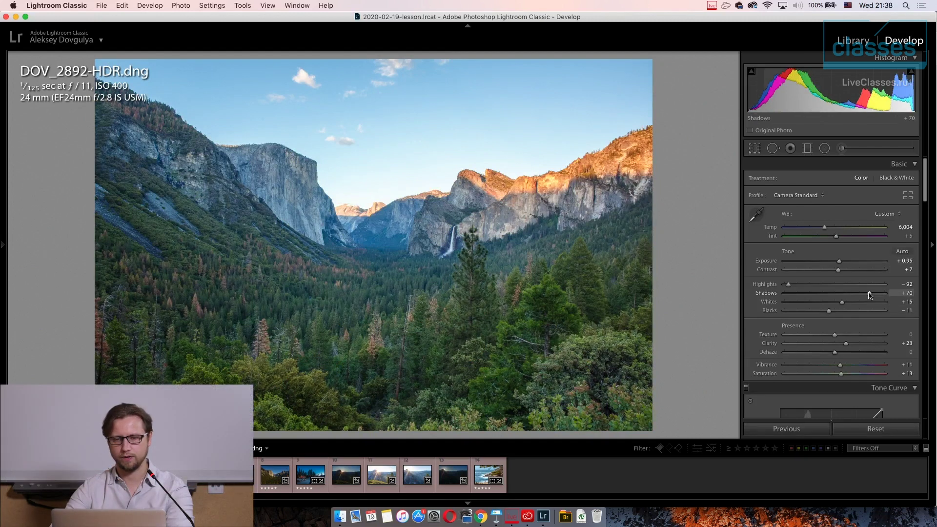
scroll(866, 344, down, 20)
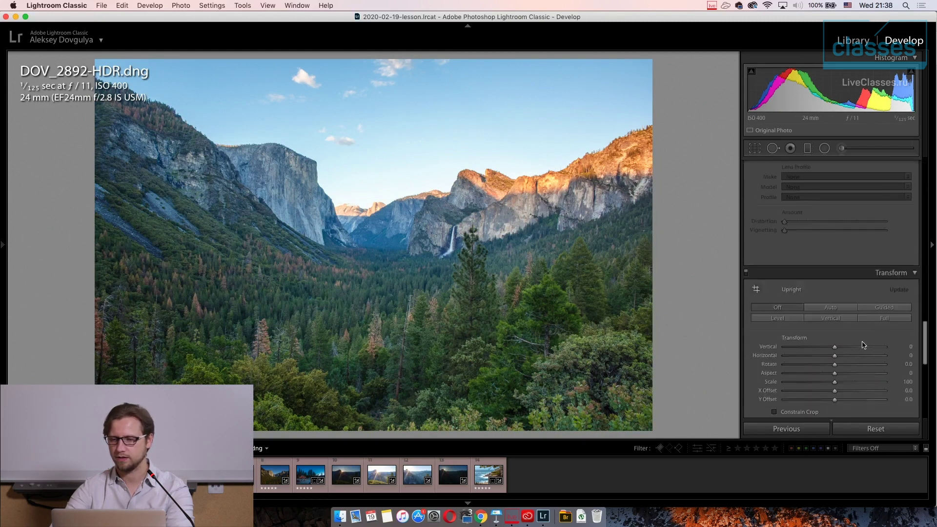
scroll(862, 347, up, 8)
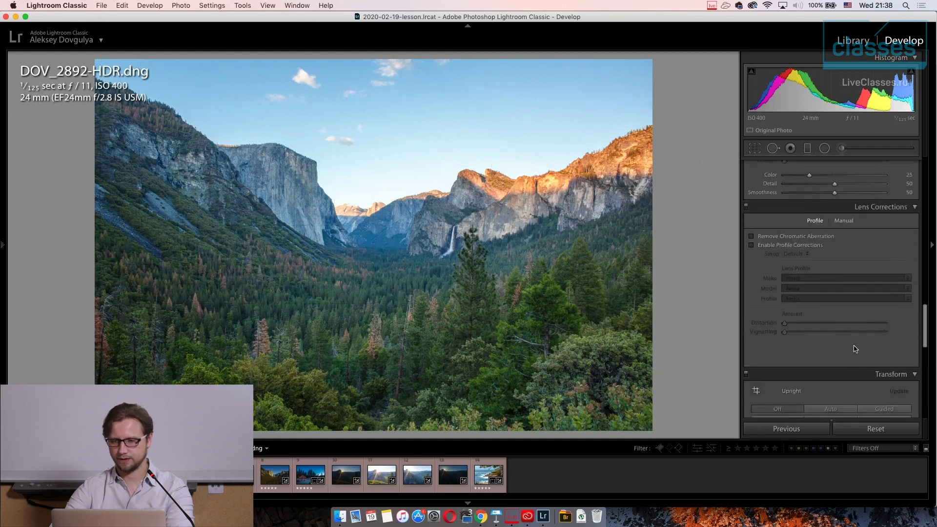
scroll(855, 351, down, 10)
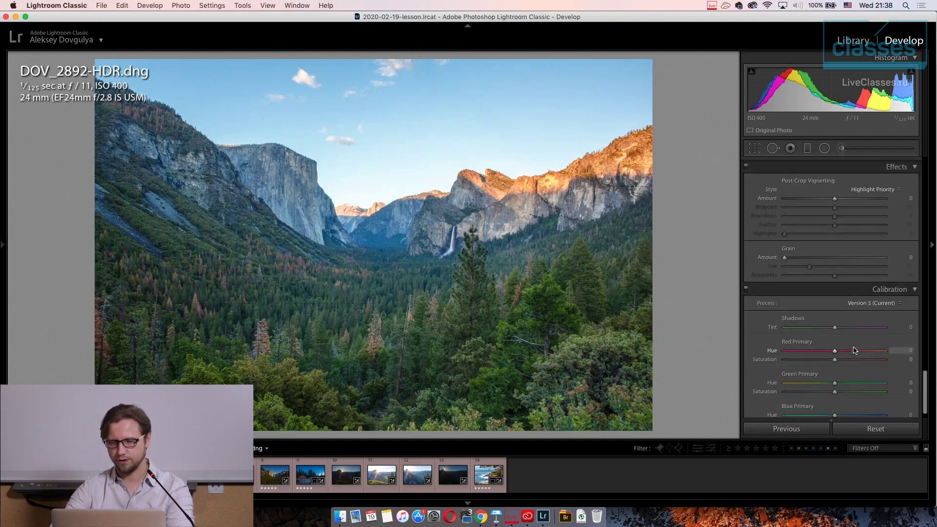
mouse_move(843, 397)
mouse_down()
mouse_move(822, 401)
mouse_move(833, 402)
mouse_up()
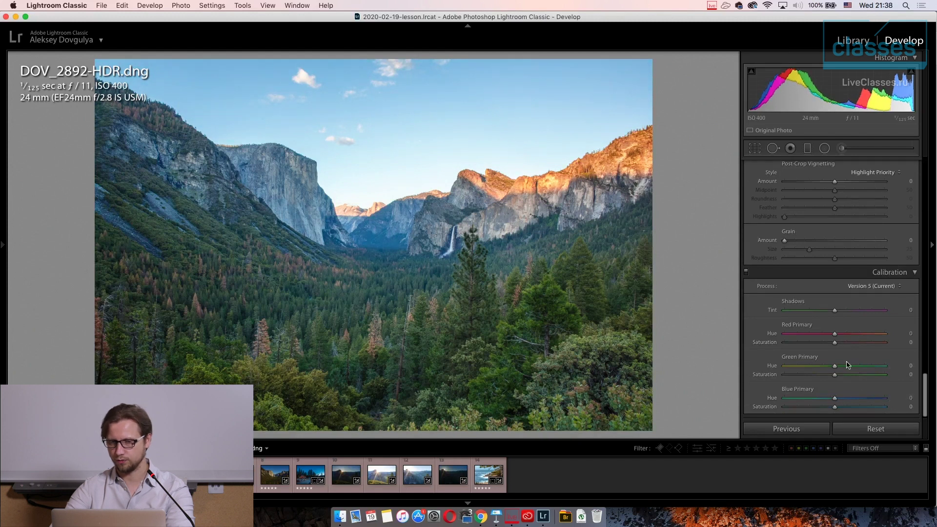
scroll(844, 369, up, 6)
scroll(841, 372, up, 8)
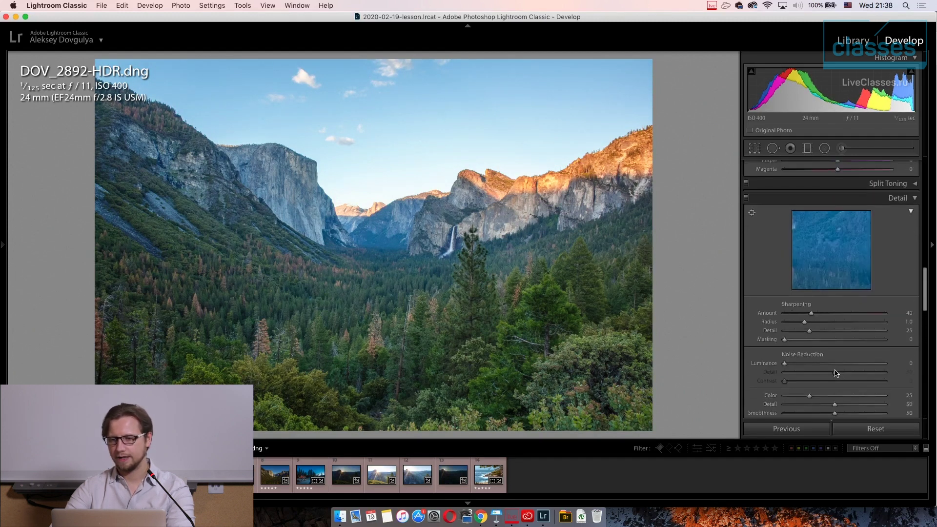
scroll(836, 372, up, 5)
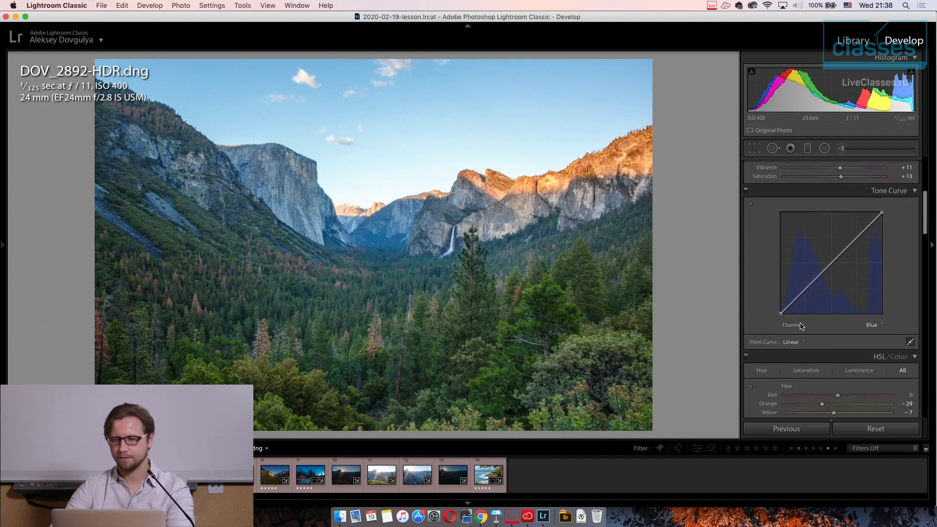
Set the Blue tone curve's black point to 5.1% and white point to 94.9%.
drag(781, 313, 766, 308)
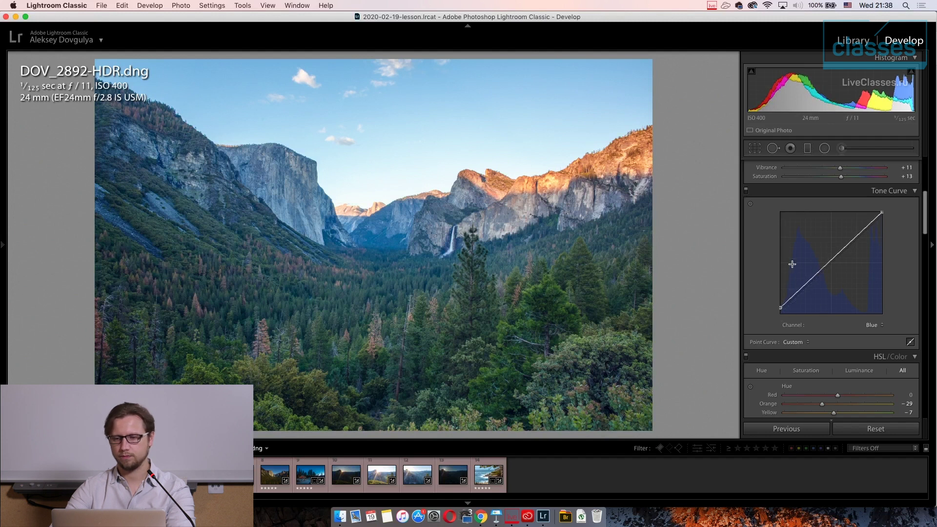
mouse_move(884, 214)
mouse_down()
mouse_move(893, 217)
mouse_move(884, 216)
mouse_up()
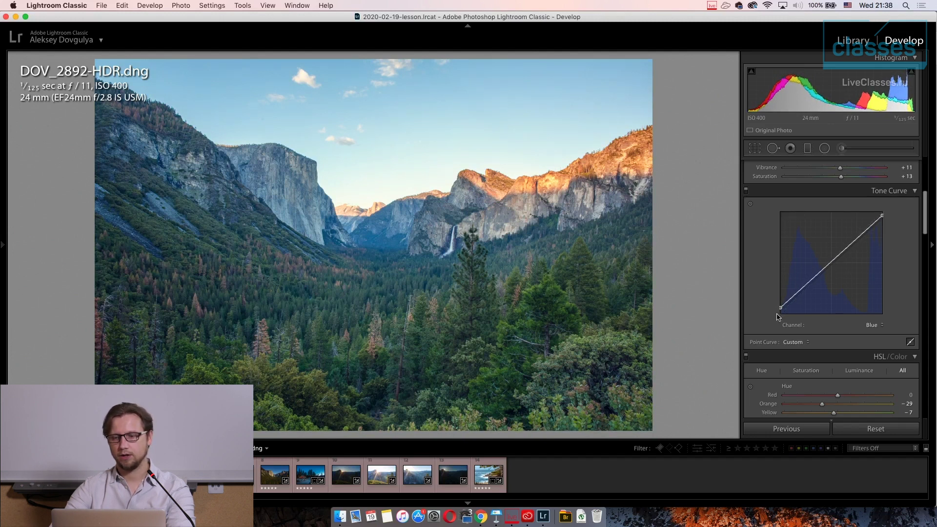
drag(780, 310, 761, 313)
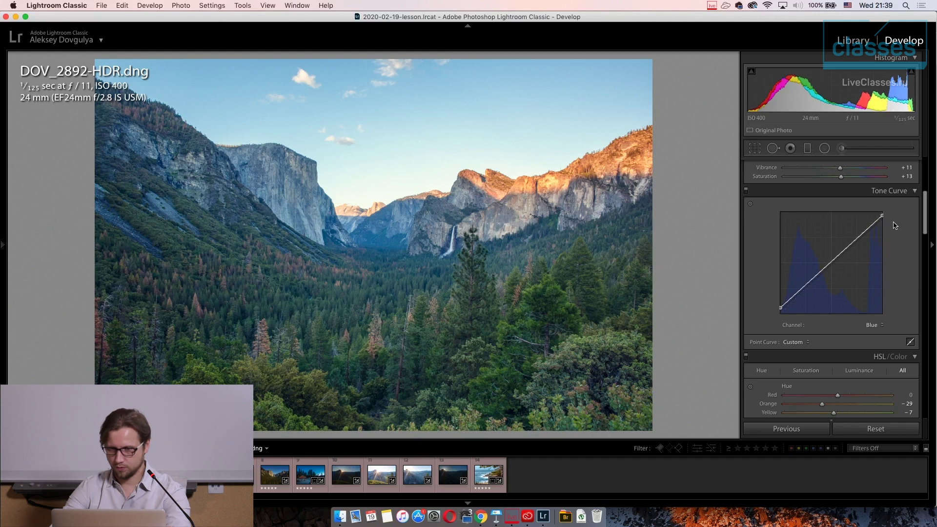
Add a shadow point and an upper-midtone point to the RGB curve for a gentle S-curve.
click(879, 332)
click(873, 306)
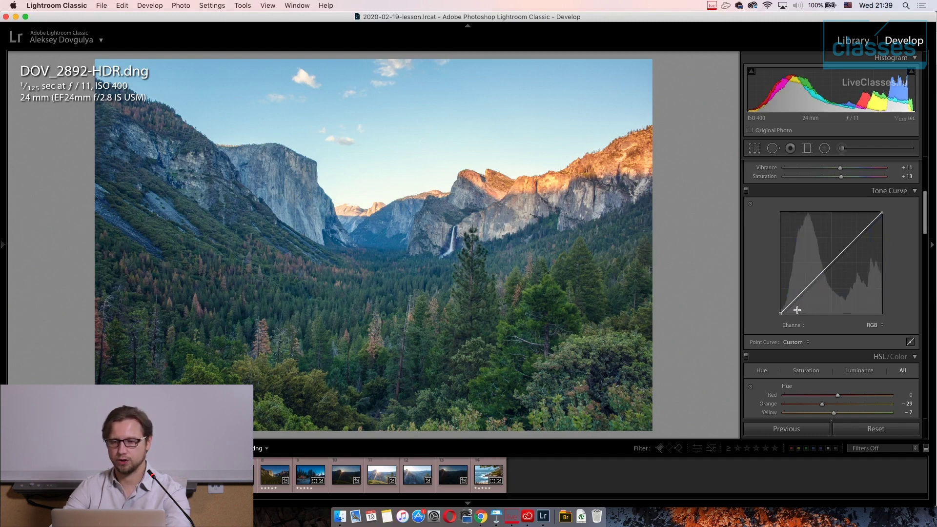
drag(801, 294, 803, 295)
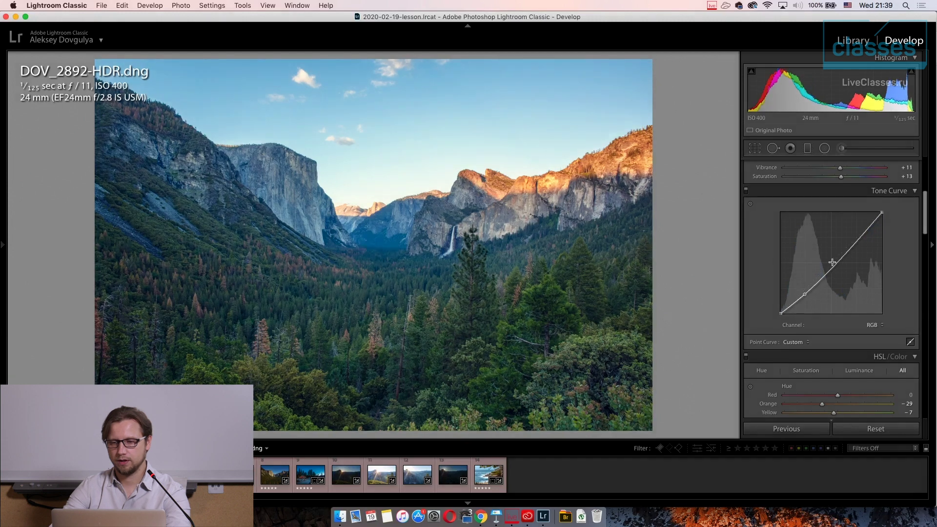
drag(850, 252, 847, 250)
drag(805, 295, 776, 313)
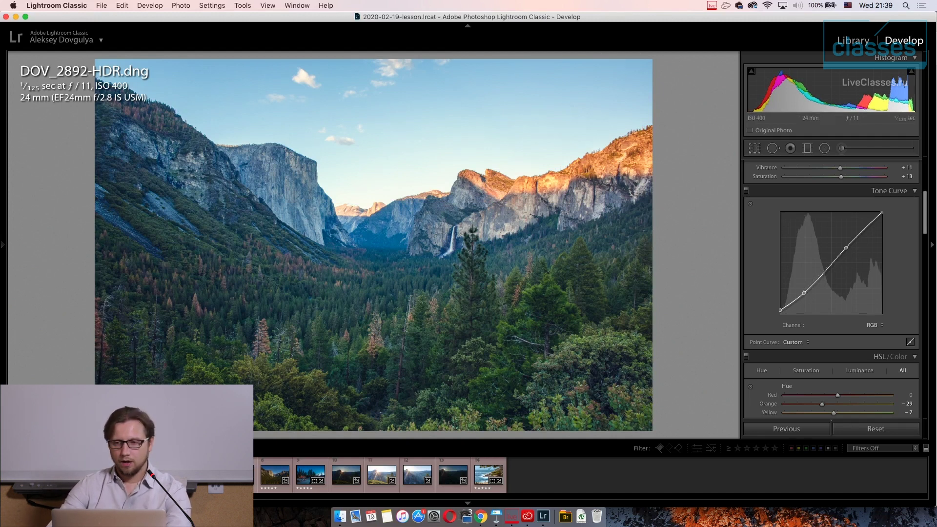
click(274, 475)
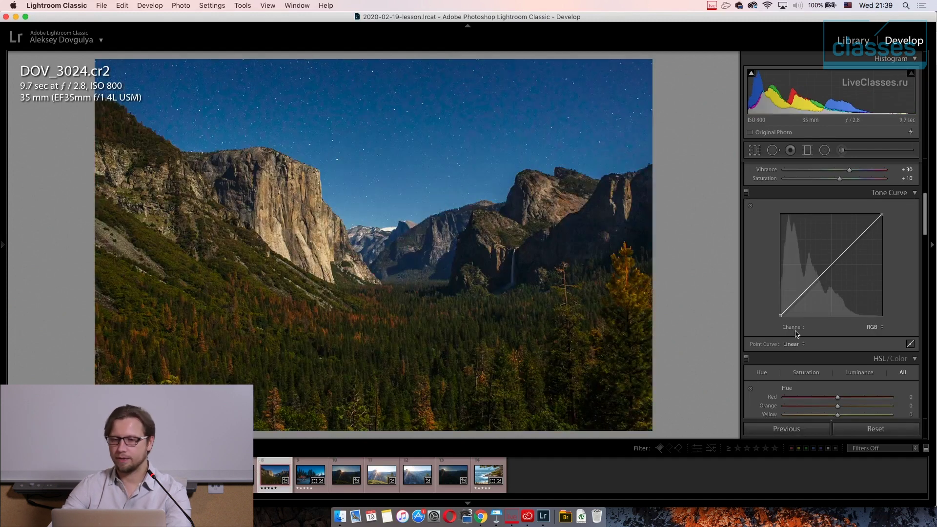
scroll(795, 335, up, 10)
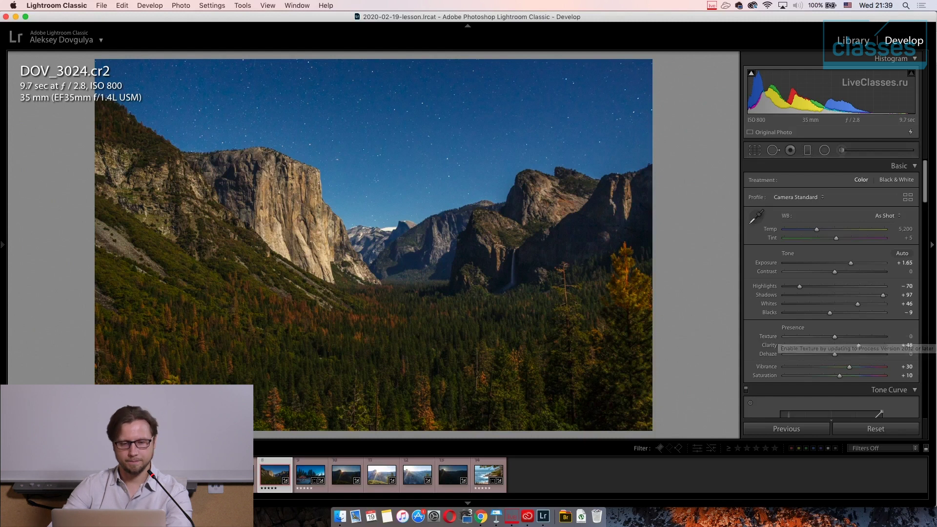
scroll(885, 327, down, 5)
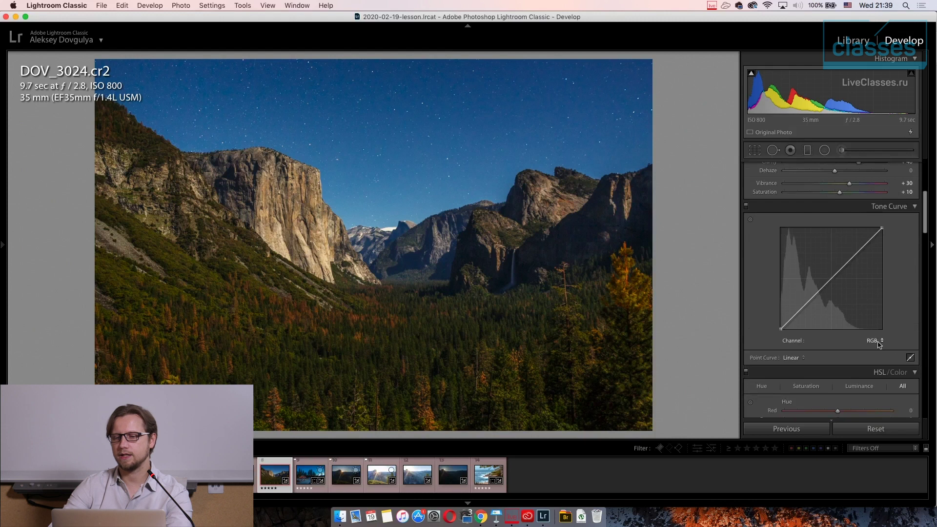
click(877, 341)
click(882, 347)
click(883, 347)
click(883, 346)
click(884, 341)
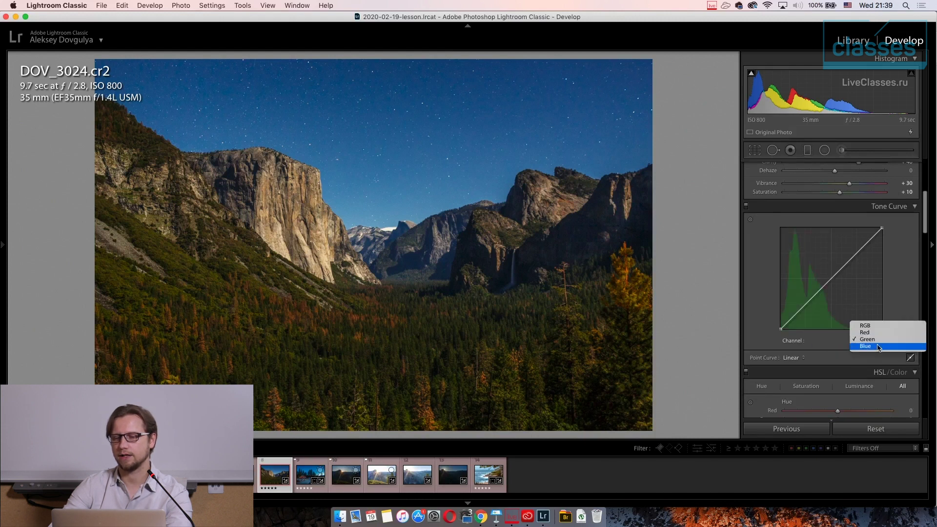
click(888, 348)
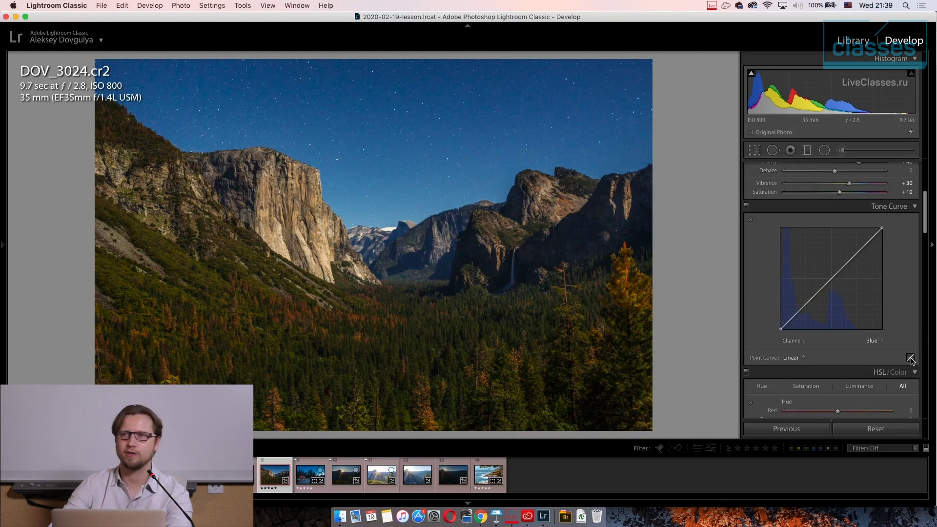
click(910, 358)
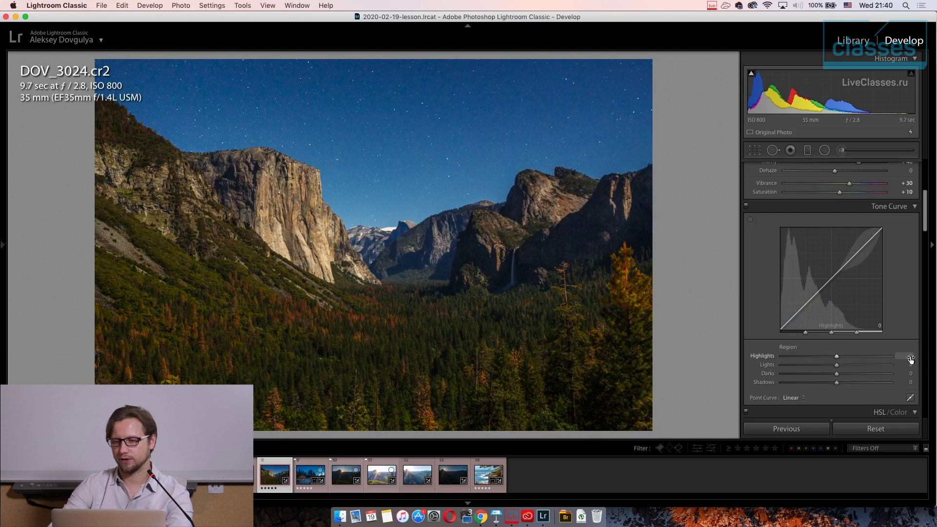
click(910, 398)
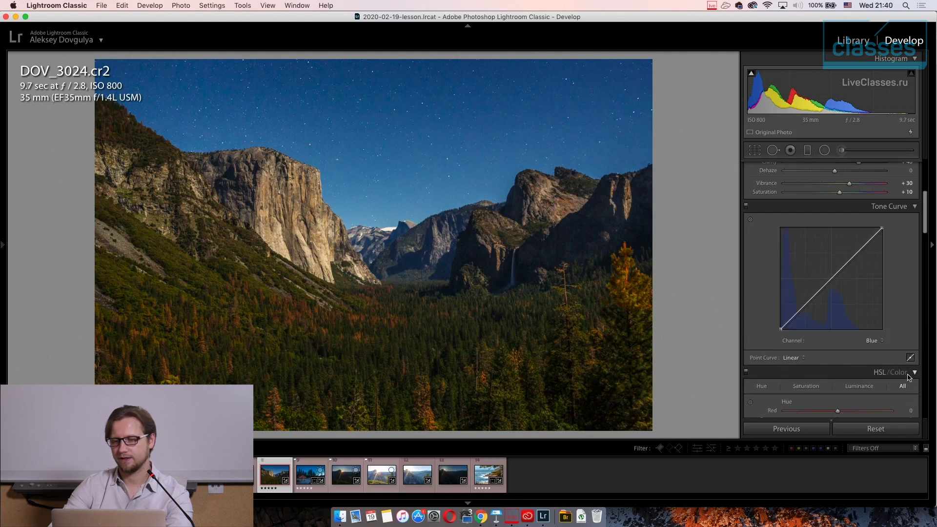
click(909, 358)
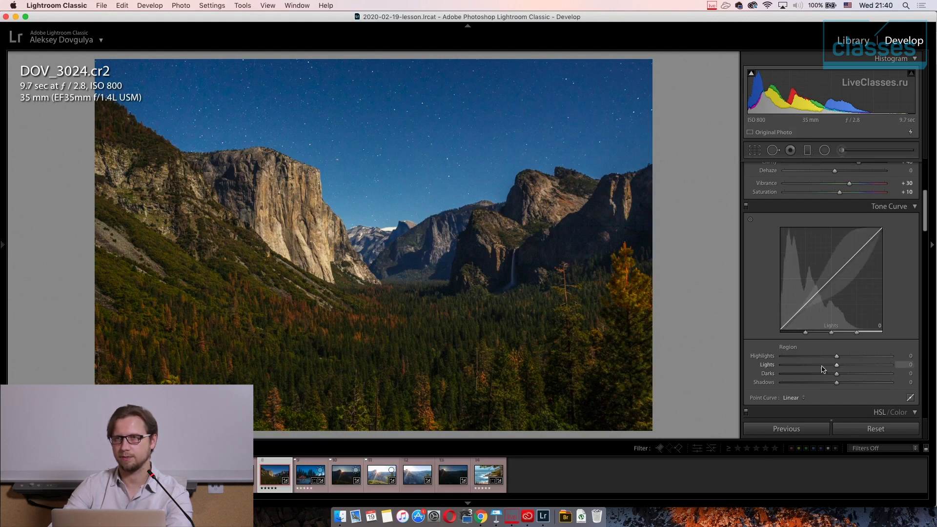
click(911, 398)
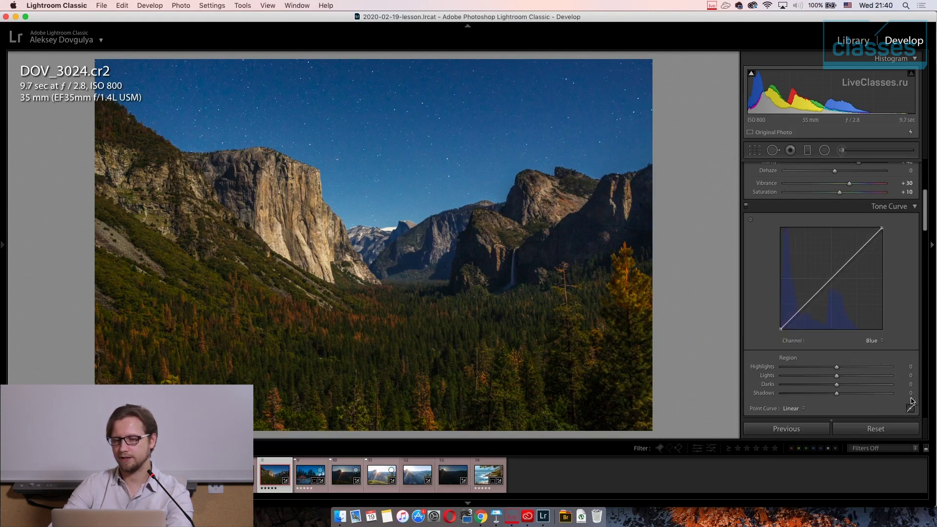
click(876, 344)
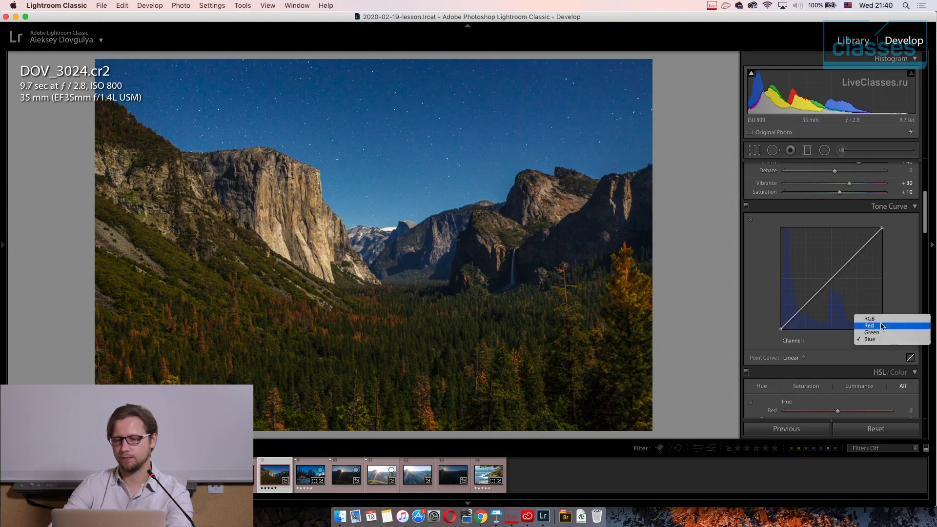
click(882, 320)
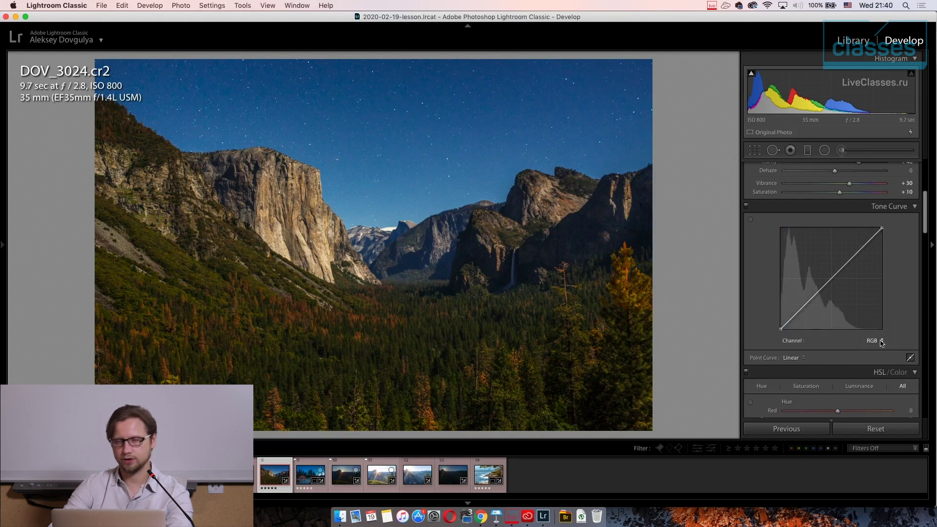
Scroll through the Develop panels, briefly expanding and collapsing Split Toning.
scroll(874, 288, up, 10)
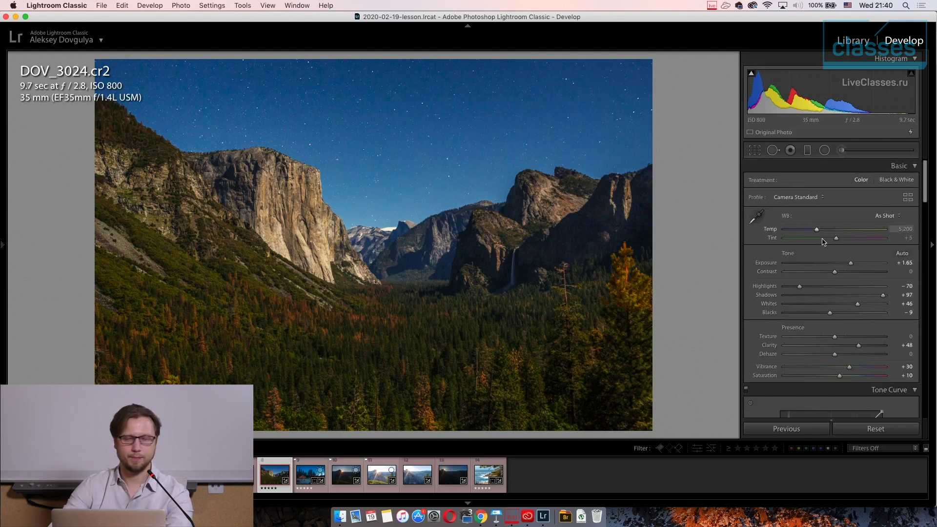
scroll(825, 256, down, 3)
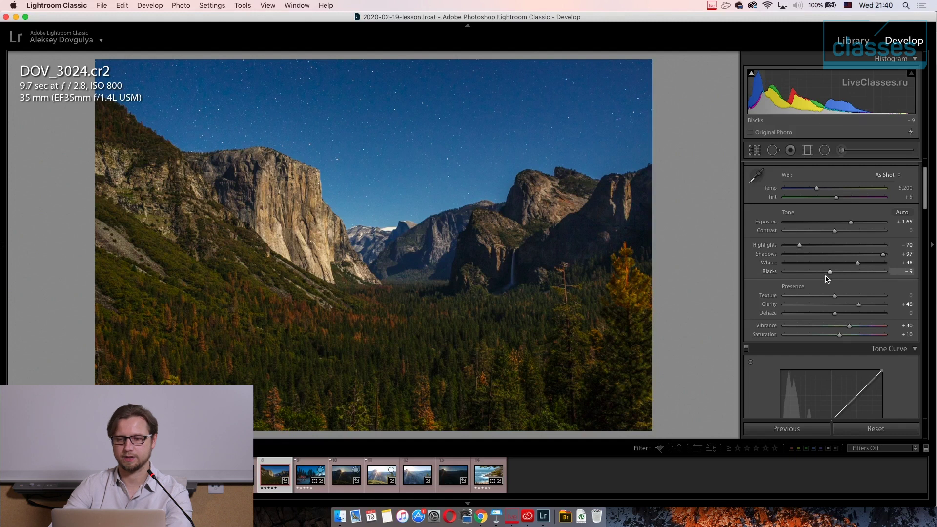
scroll(852, 278, down, 2)
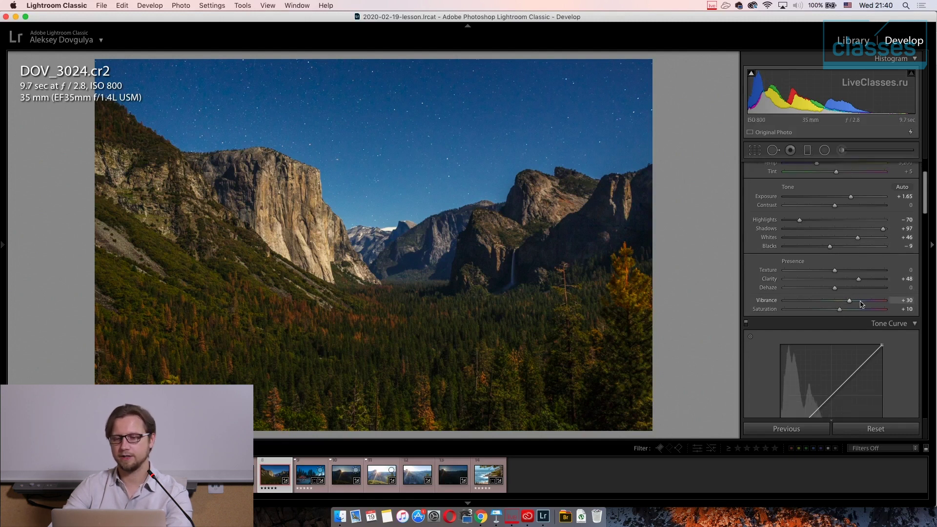
scroll(850, 312, down, 20)
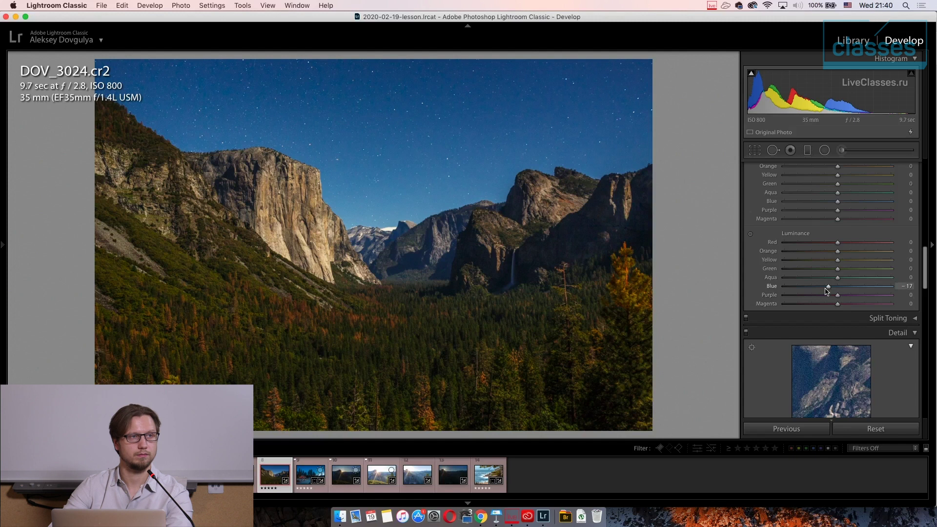
scroll(841, 286, down, 6)
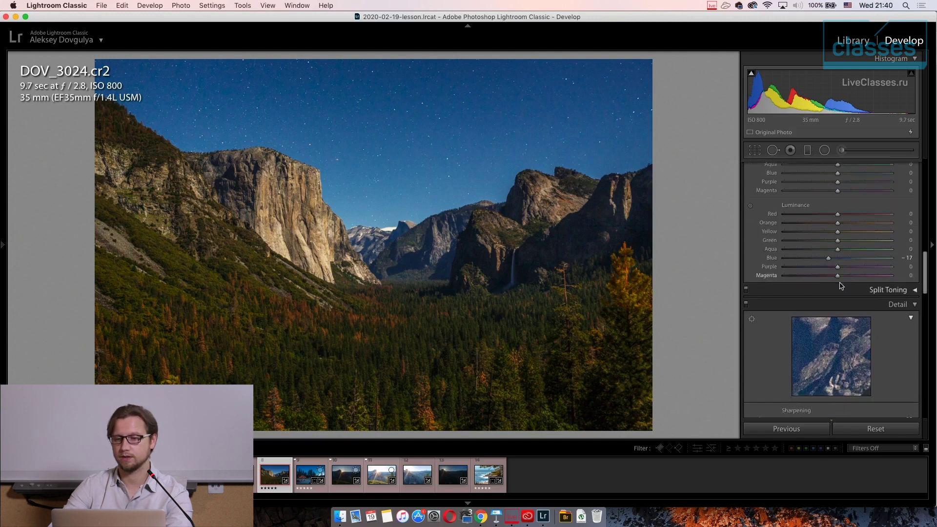
scroll(841, 286, down, 2)
scroll(841, 286, up, 6)
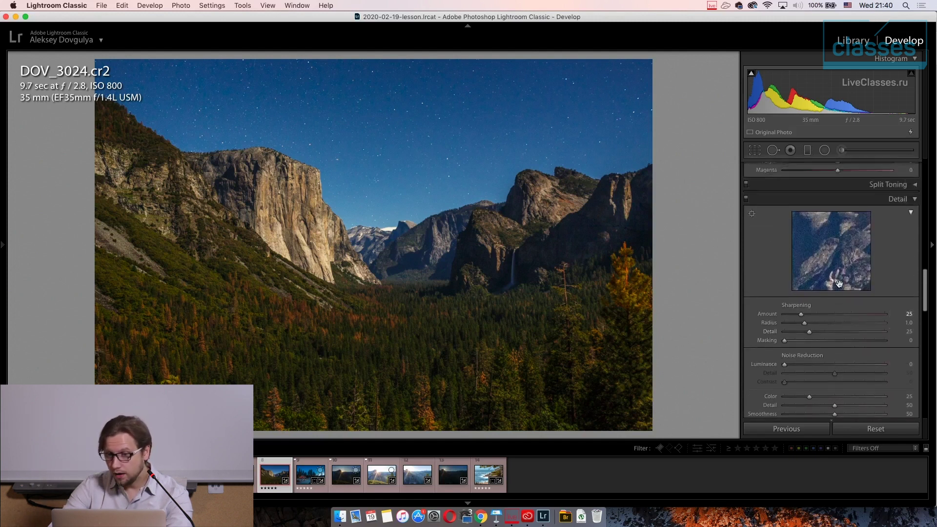
scroll(845, 290, down, 8)
scroll(840, 290, up, 6)
scroll(840, 290, up, 1)
click(891, 234)
click(892, 235)
Select the DOV_3063 cabin-at-dusk photo in the filmstrip.
scroll(873, 295, down, 10)
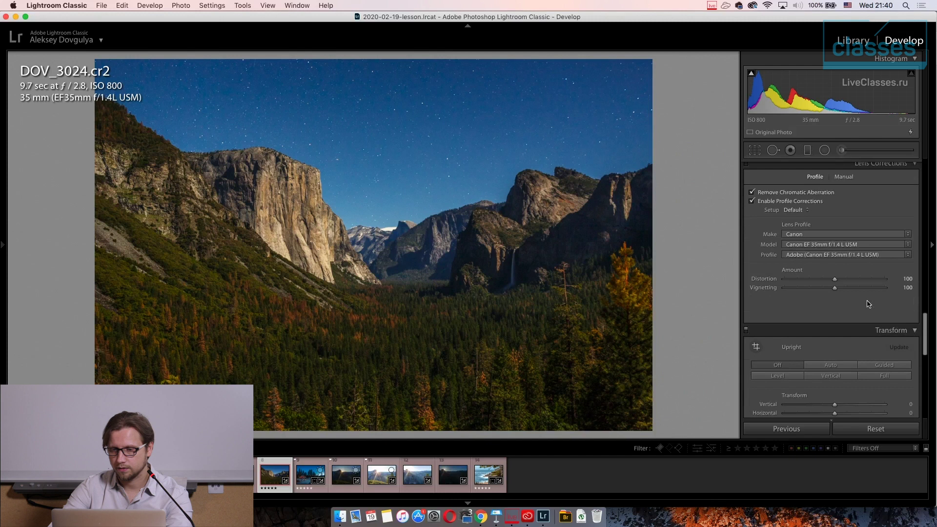
scroll(869, 303, down, 5)
scroll(868, 304, up, 3)
scroll(867, 304, up, 3)
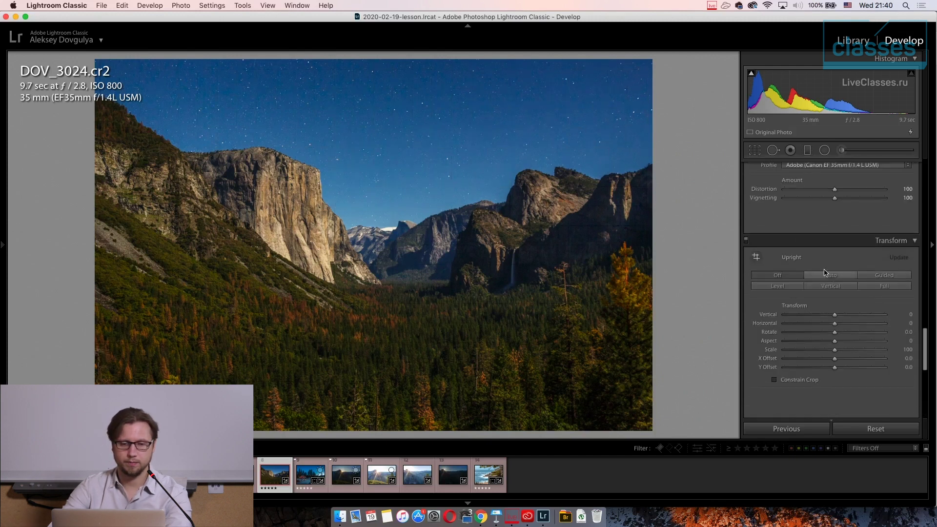
click(309, 474)
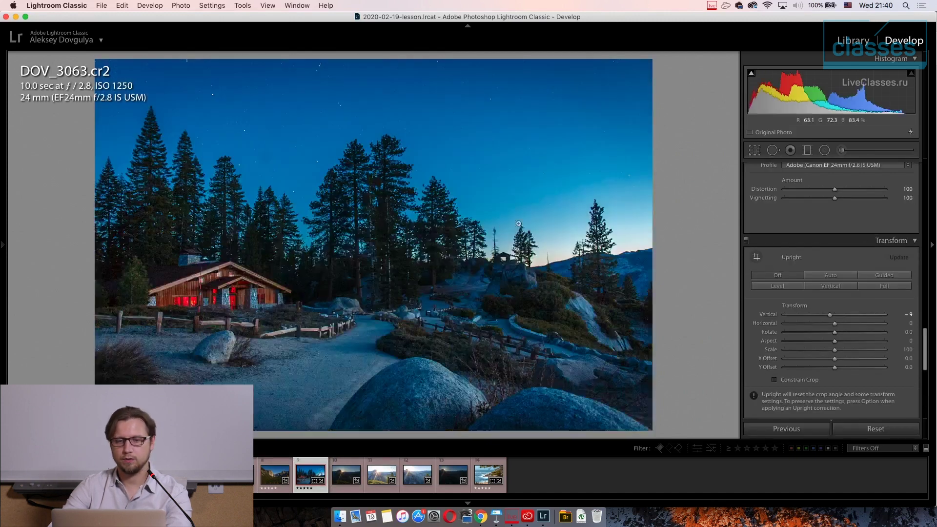
scroll(843, 303, down, 5)
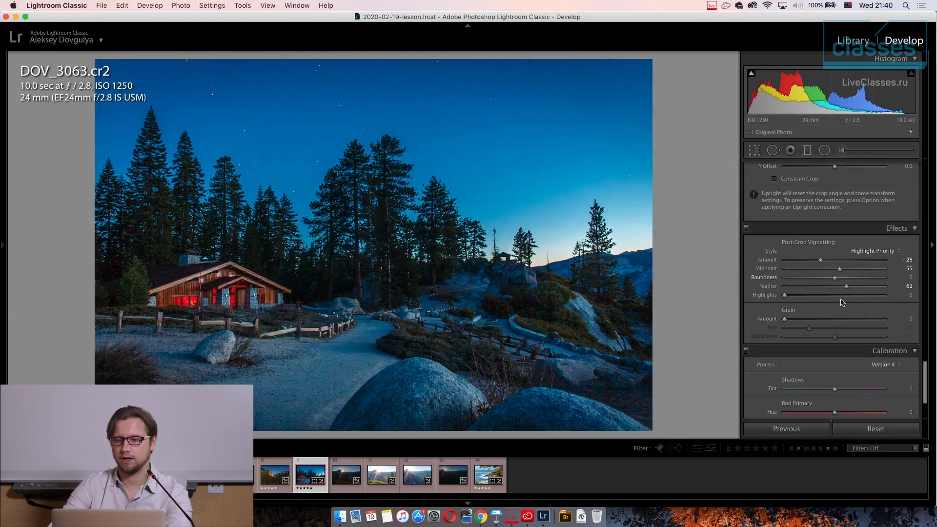
scroll(842, 303, down, 2)
drag(835, 398, 819, 399)
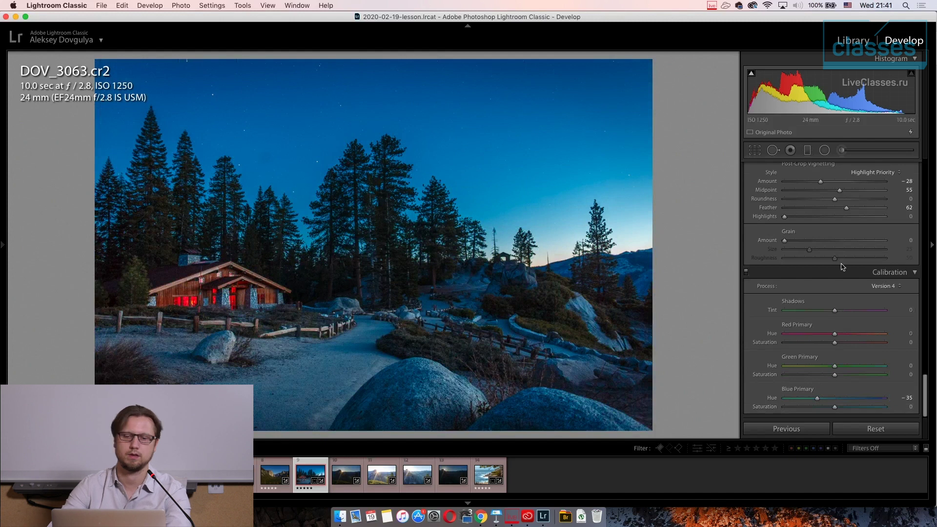
scroll(848, 264, up, 6)
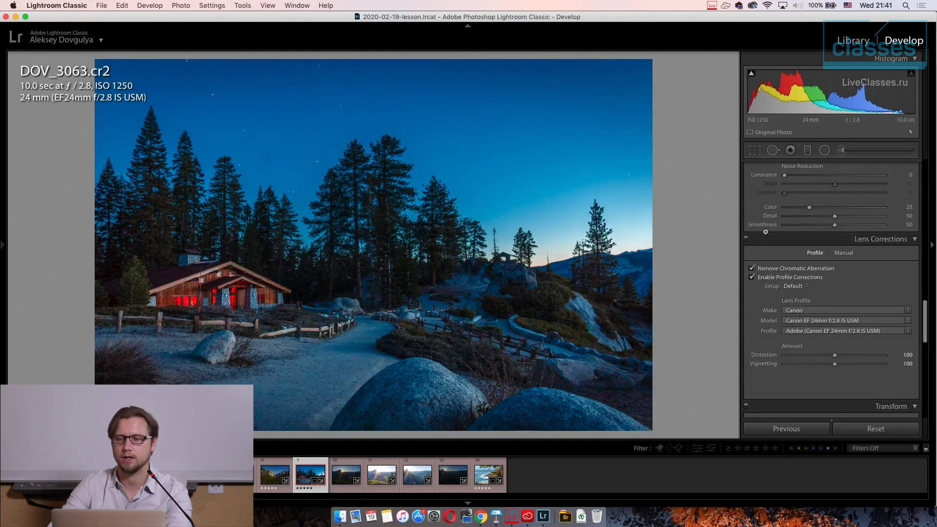
scroll(800, 244, up, 10)
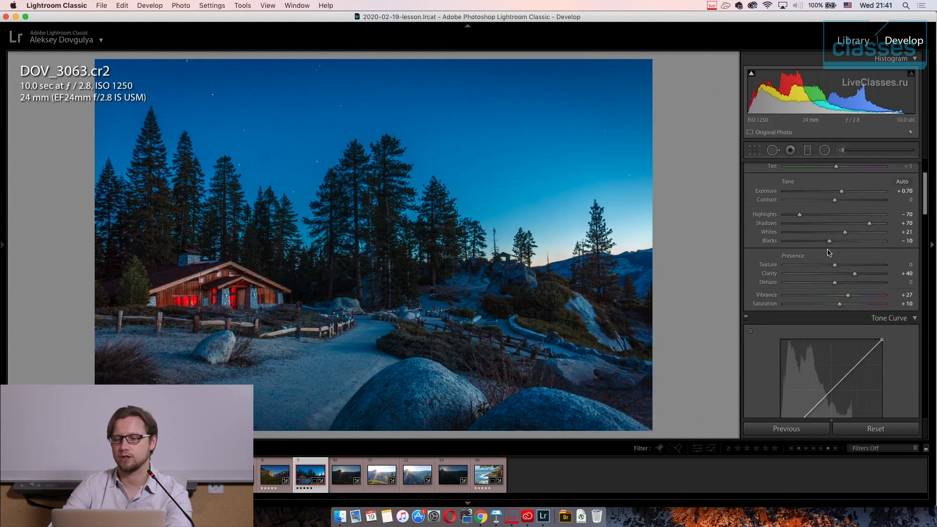
scroll(829, 252, up, 3)
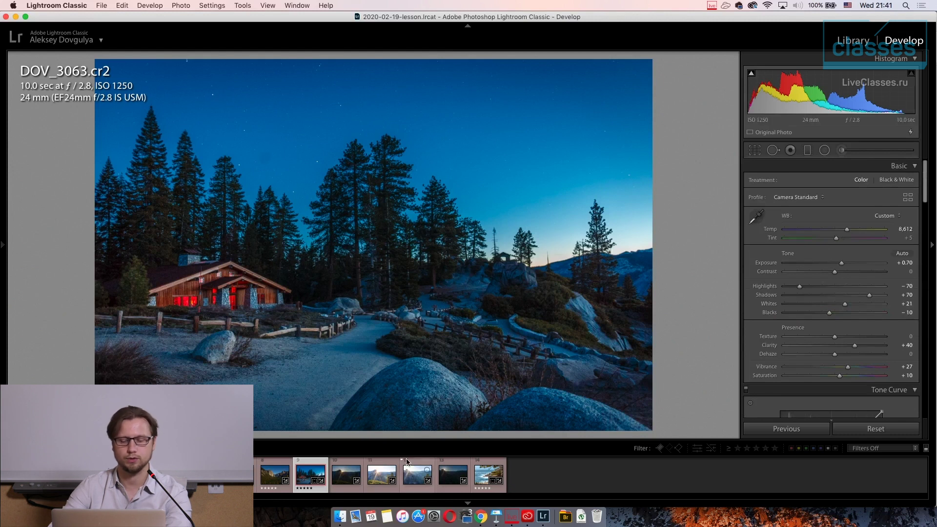
click(486, 478)
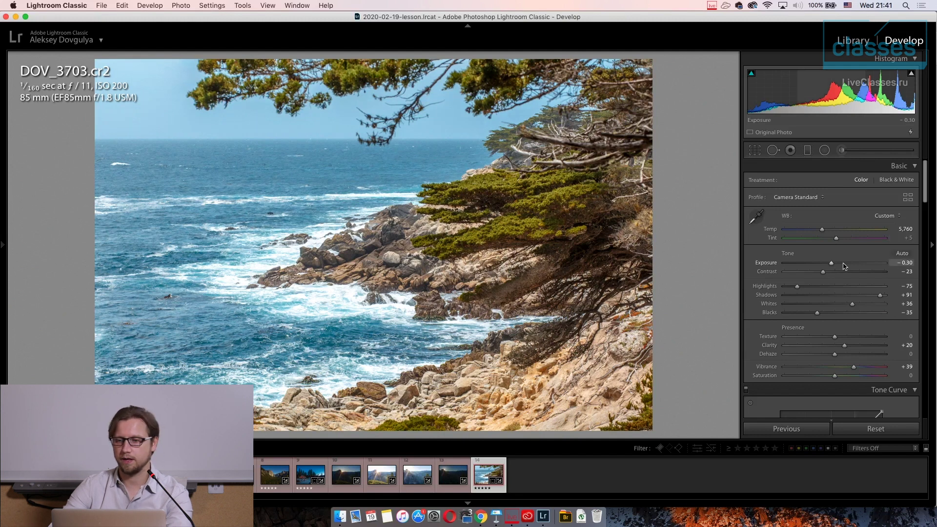
scroll(839, 278, down, 2)
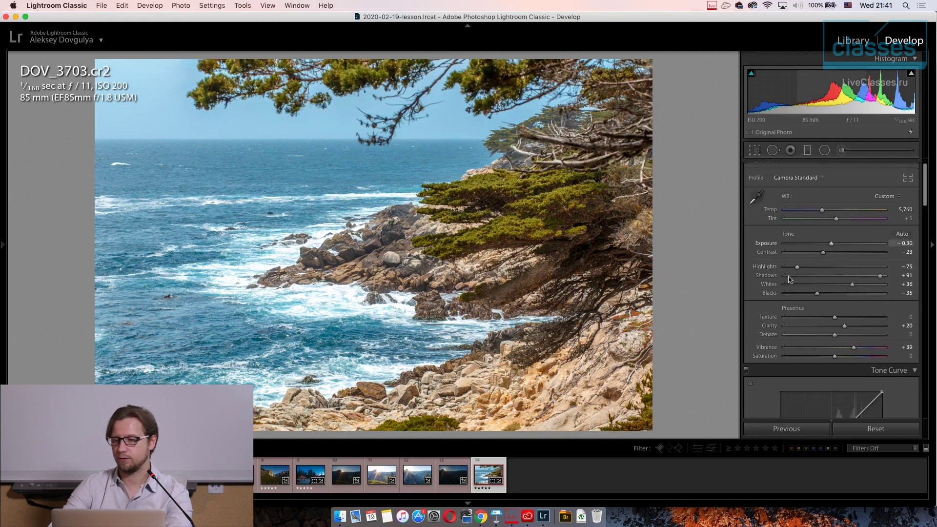
scroll(839, 313, down, 10)
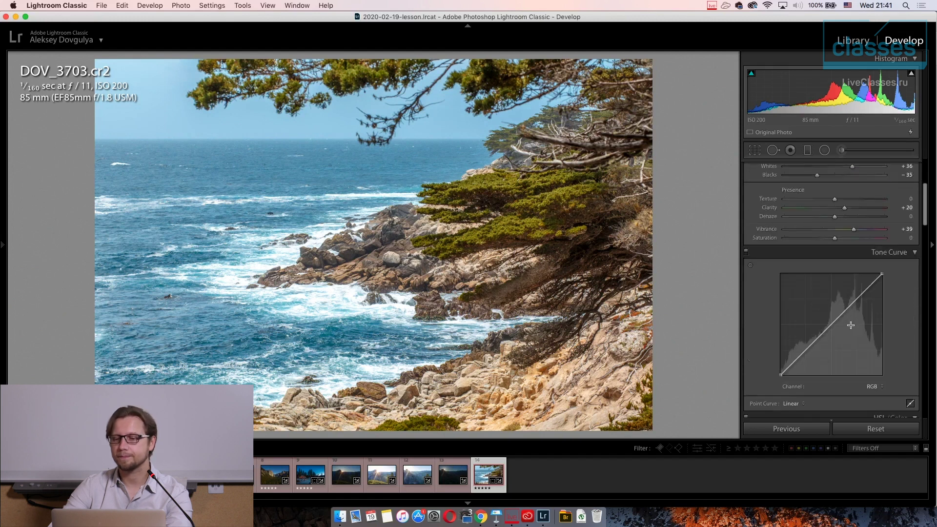
scroll(846, 327, down, 6)
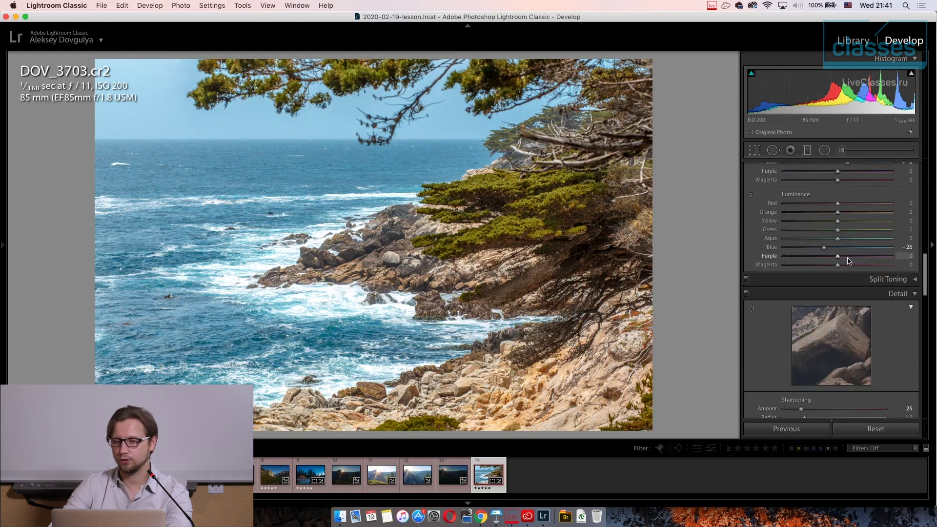
scroll(854, 234, up, 3)
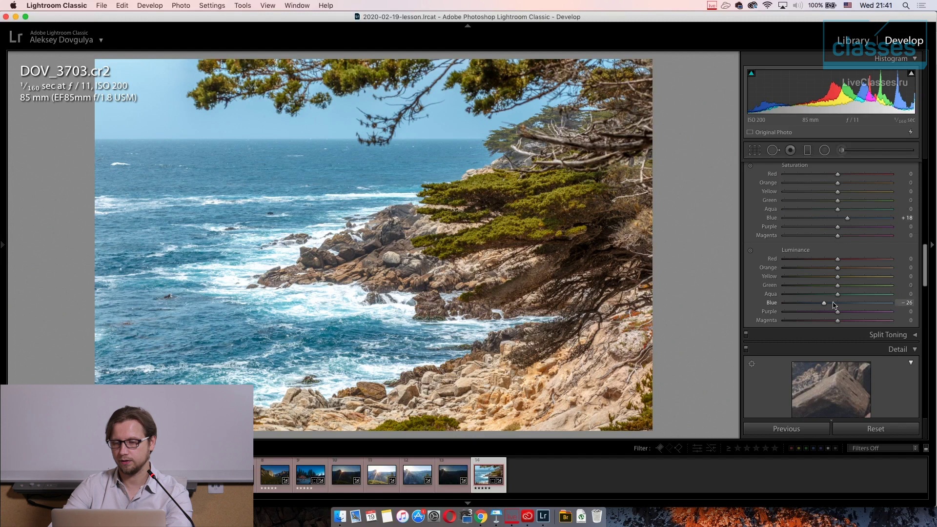
scroll(833, 307, down, 8)
scroll(833, 308, down, 10)
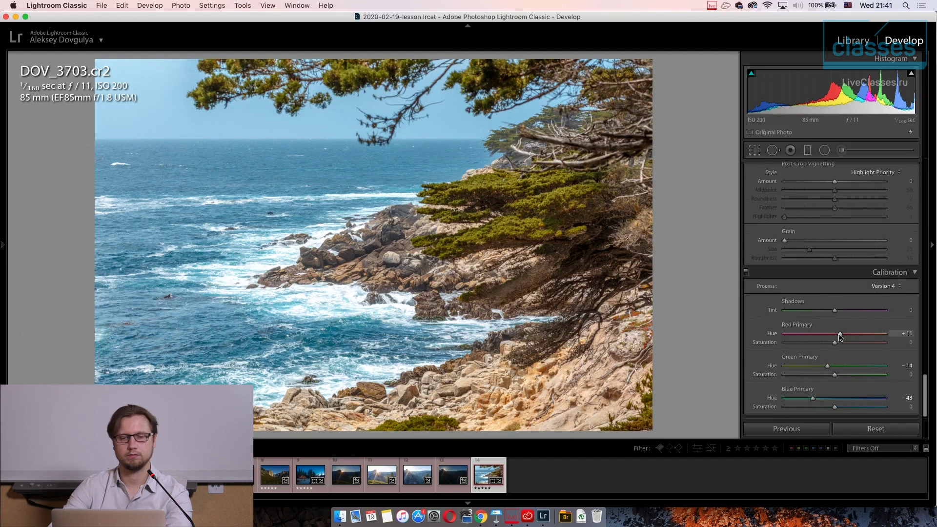
scroll(813, 346, up, 10)
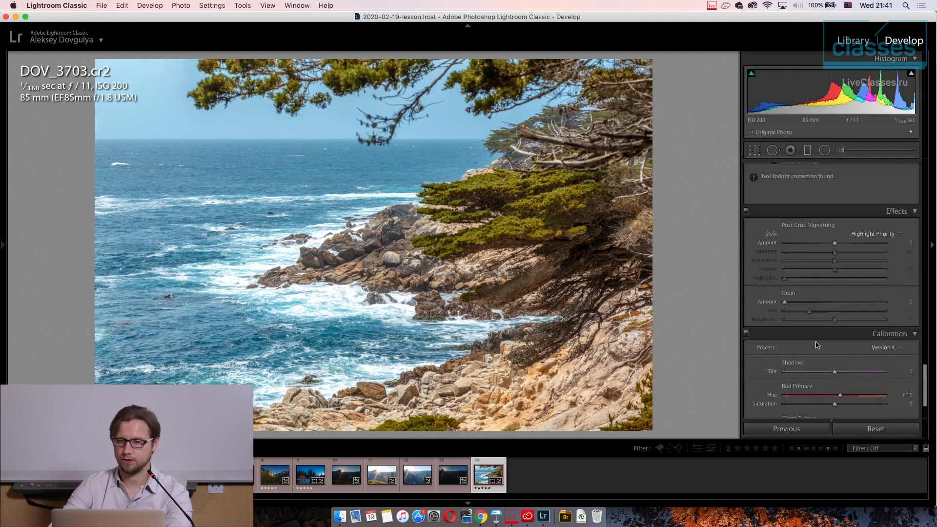
scroll(813, 345, up, 8)
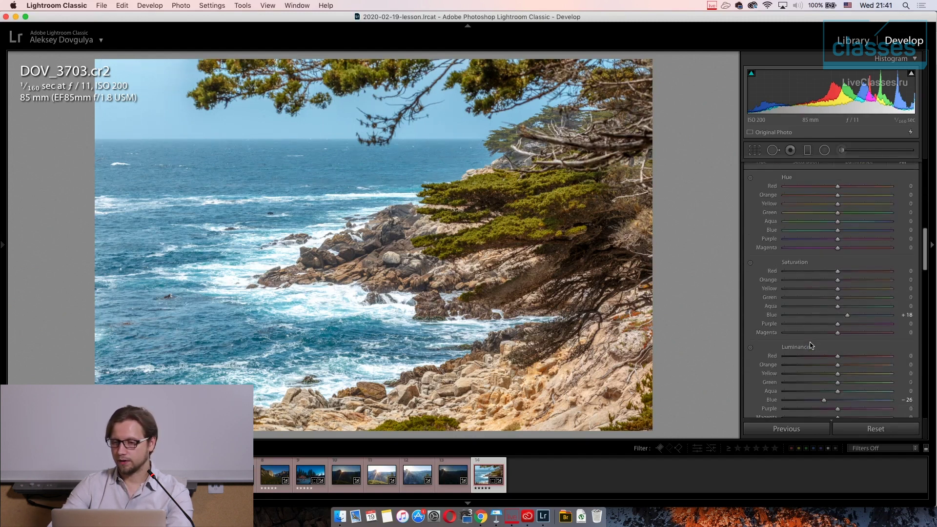
scroll(811, 347, up, 6)
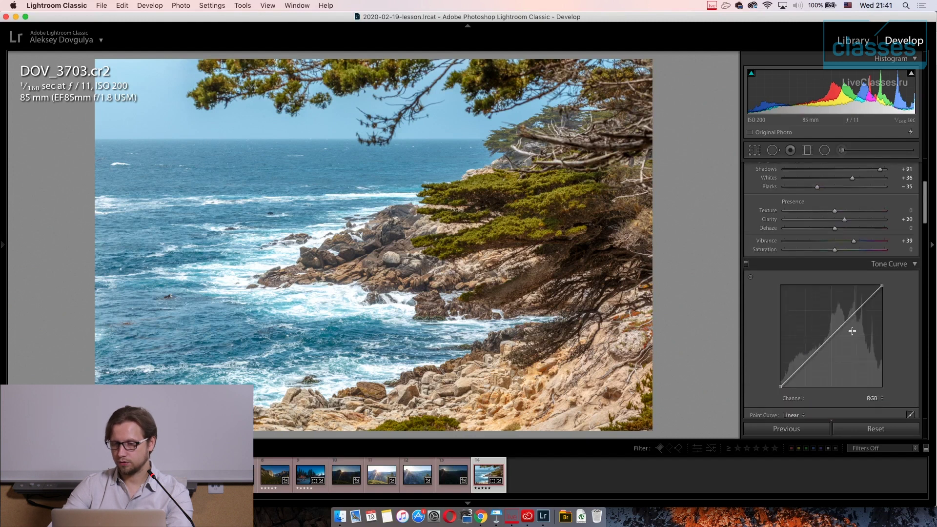
click(880, 398)
click(882, 411)
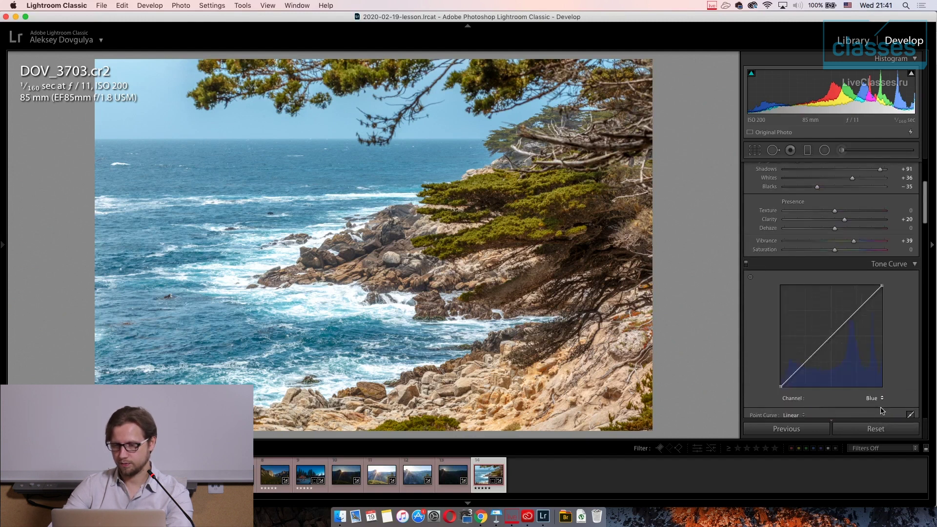
click(877, 400)
click(874, 376)
scroll(877, 353, down, 5)
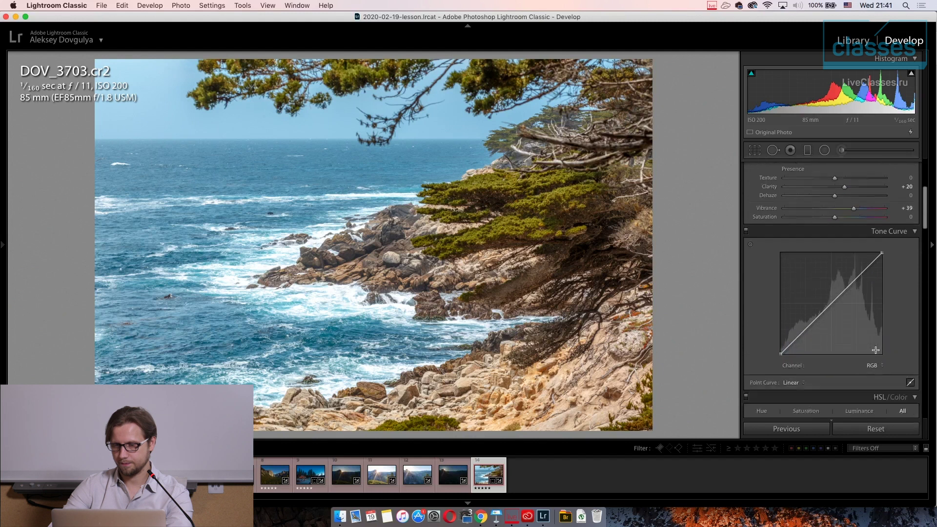
scroll(876, 352, down, 8)
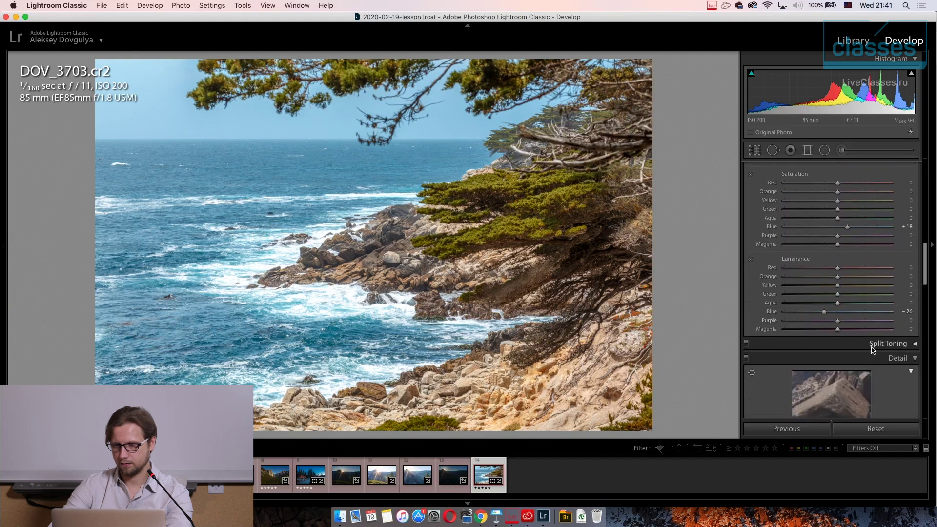
click(886, 338)
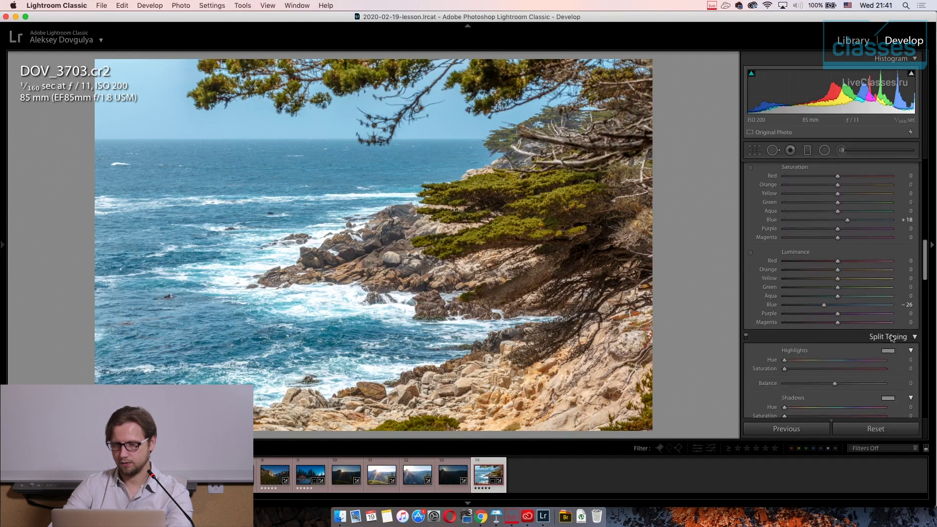
click(886, 337)
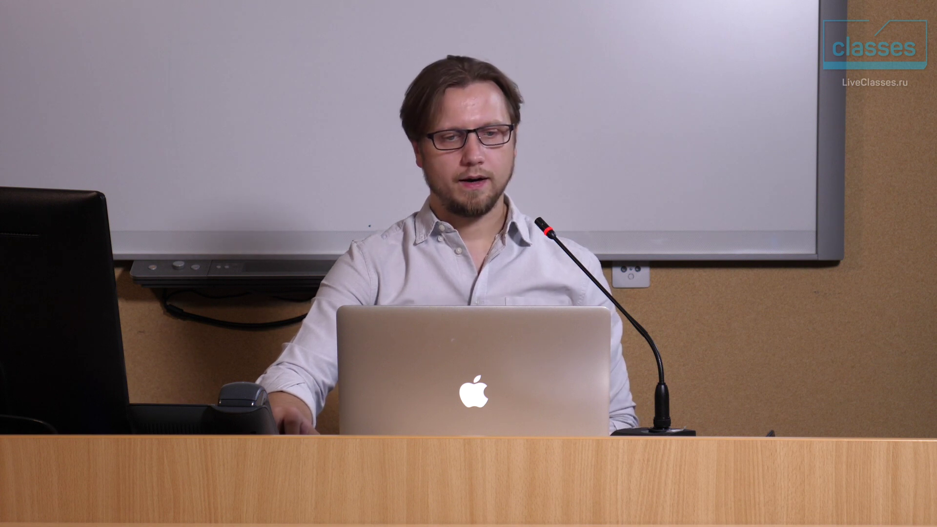
Start an export and set the destination to PHOTO > 2020-02-19 [LESSON].
click(100, 5)
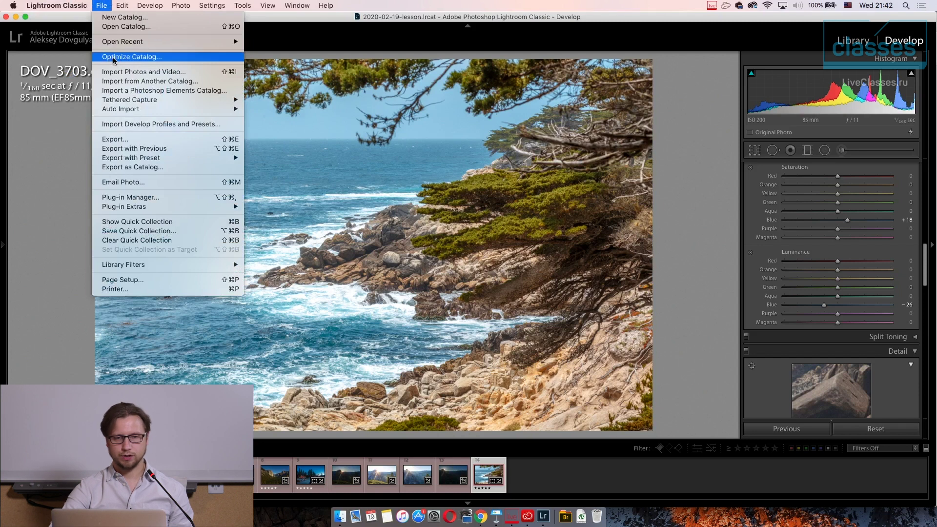
click(135, 140)
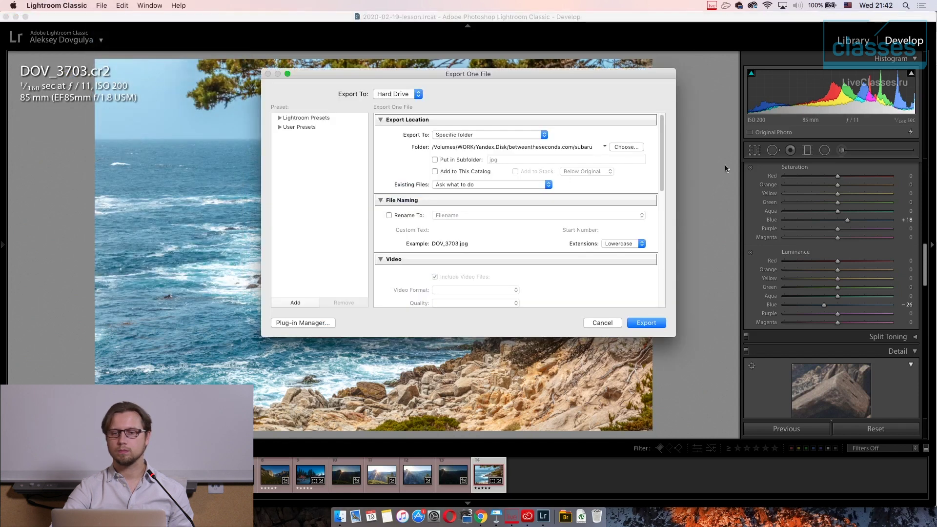
drag(641, 75, 624, 28)
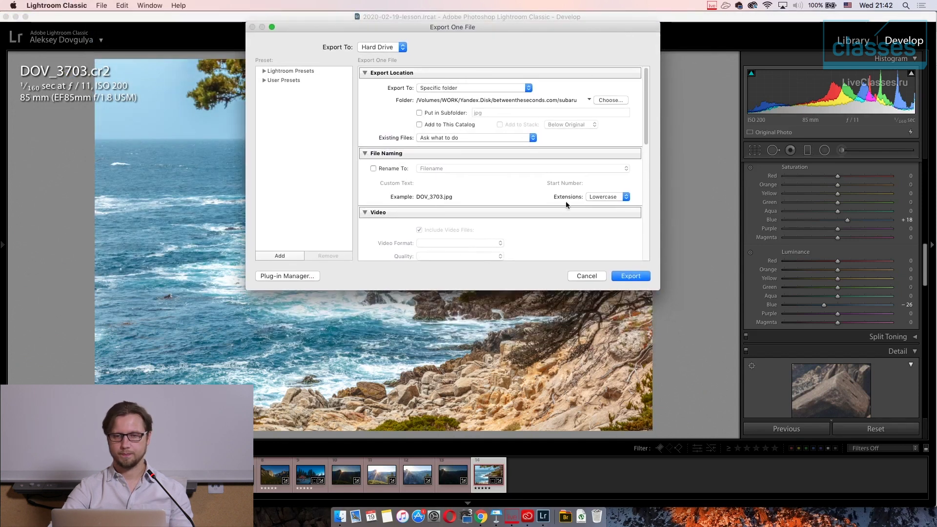
click(619, 100)
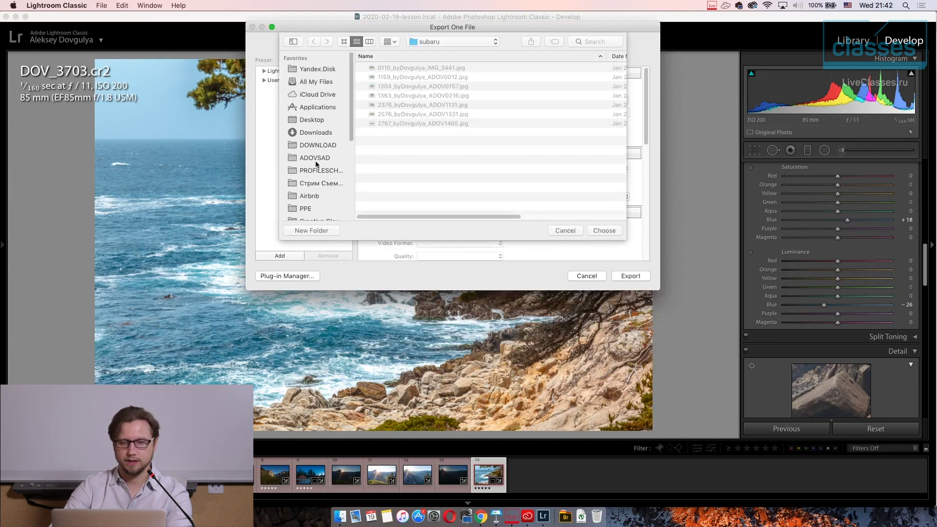
scroll(317, 164, down, 5)
click(315, 97)
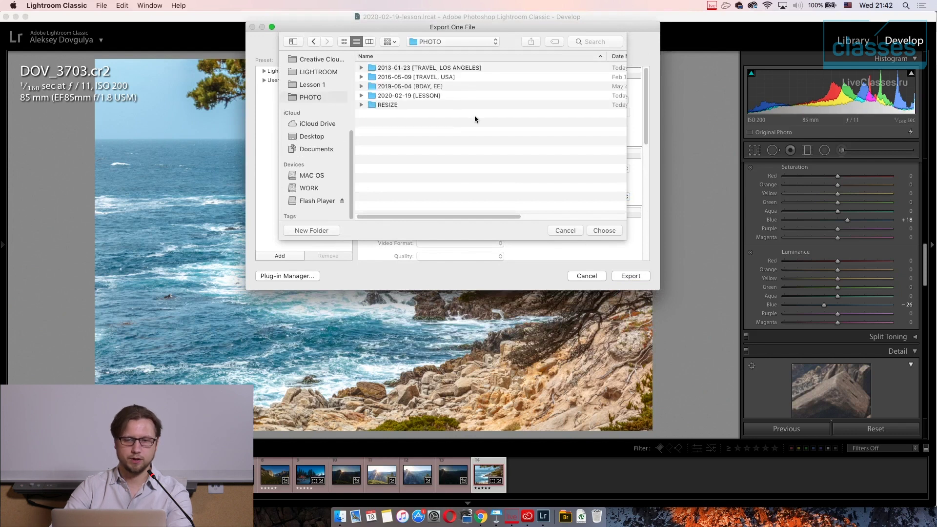
double_click(417, 96)
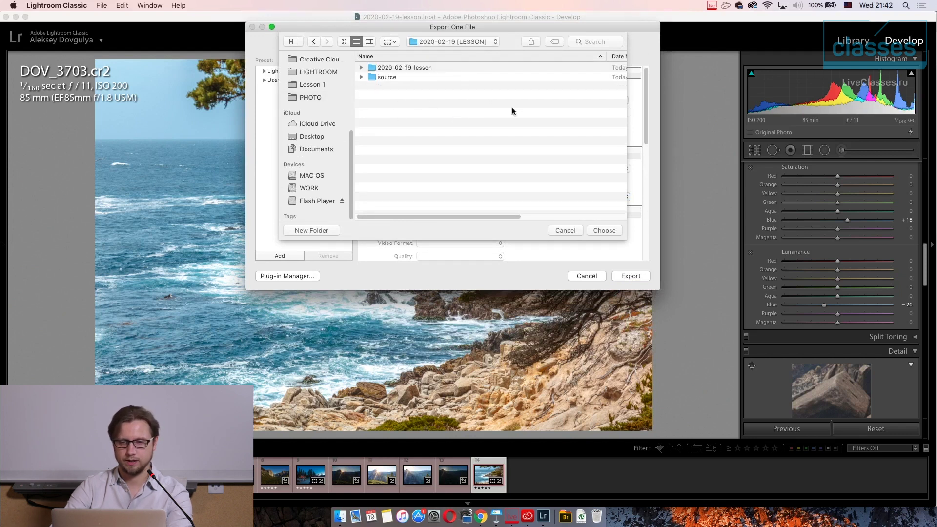
click(611, 233)
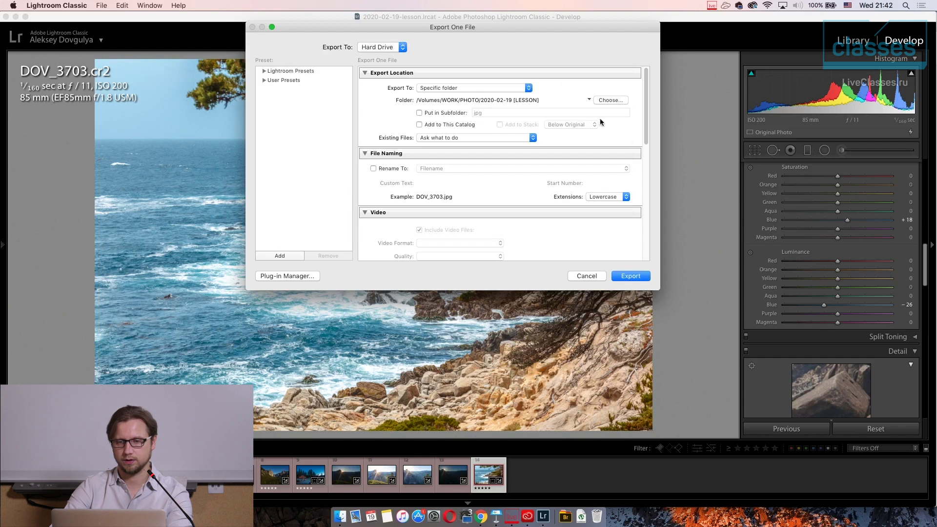
Put exported files in a 'jpg' subfolder and enlarge the Export dialog.
click(446, 114)
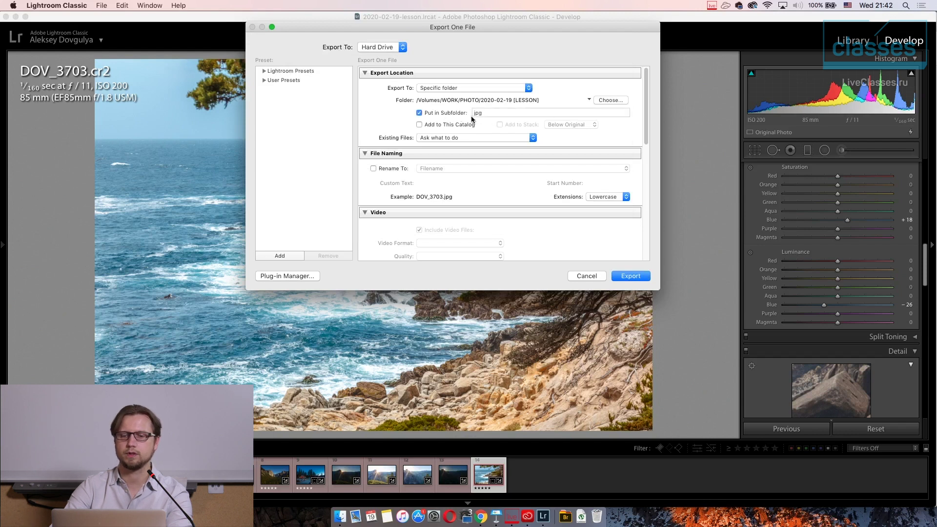
click(514, 114)
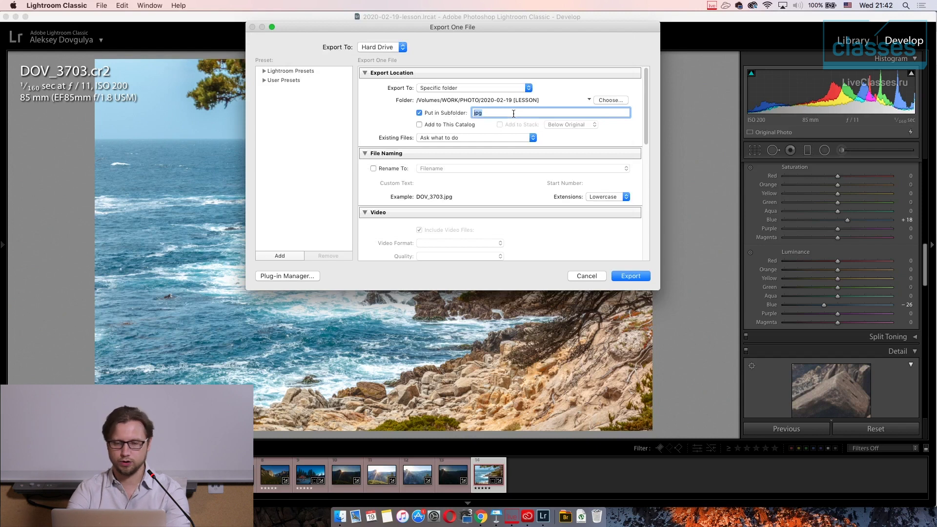
click(576, 131)
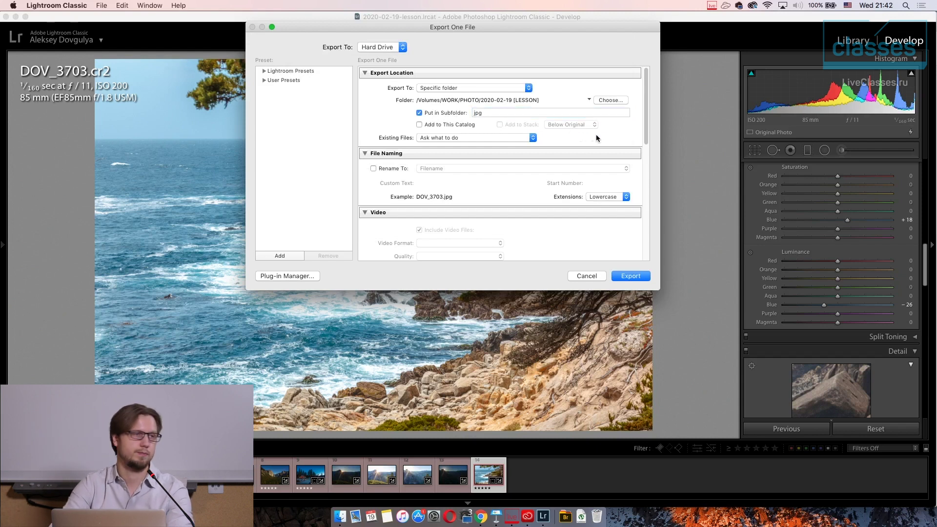
drag(660, 288, 732, 429)
drag(615, 24, 539, 14)
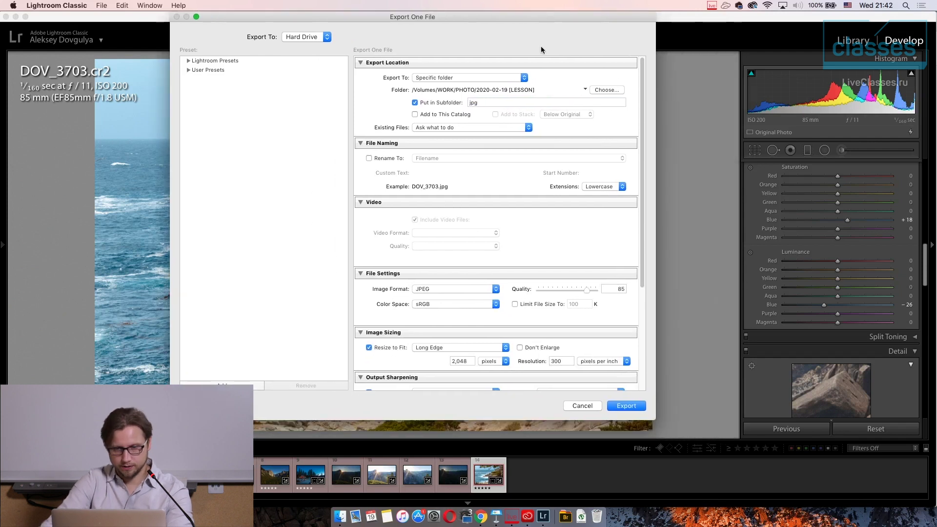
scroll(575, 207, down, 3)
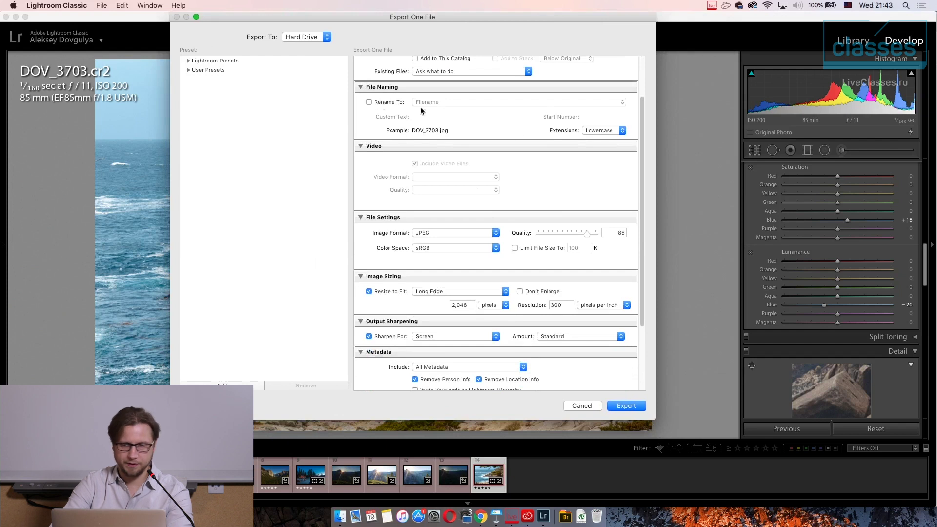
scroll(518, 163, down, 5)
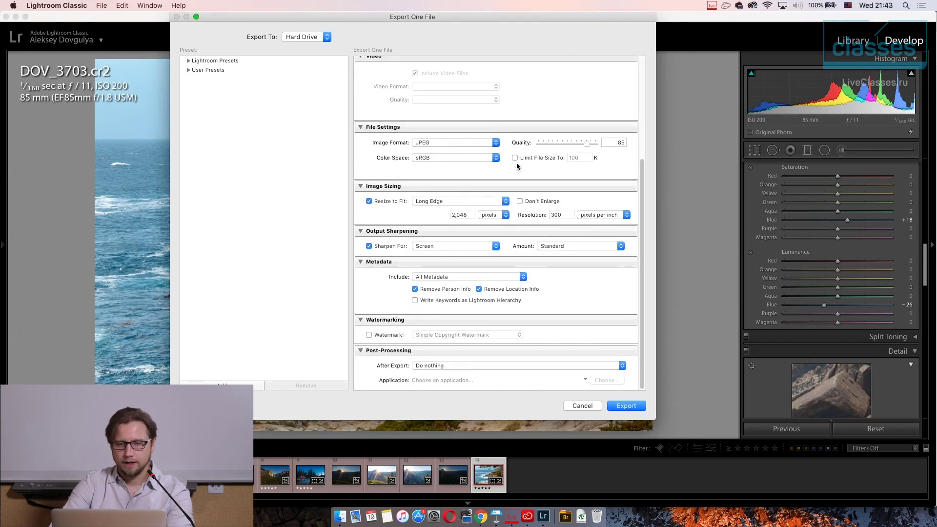
click(476, 142)
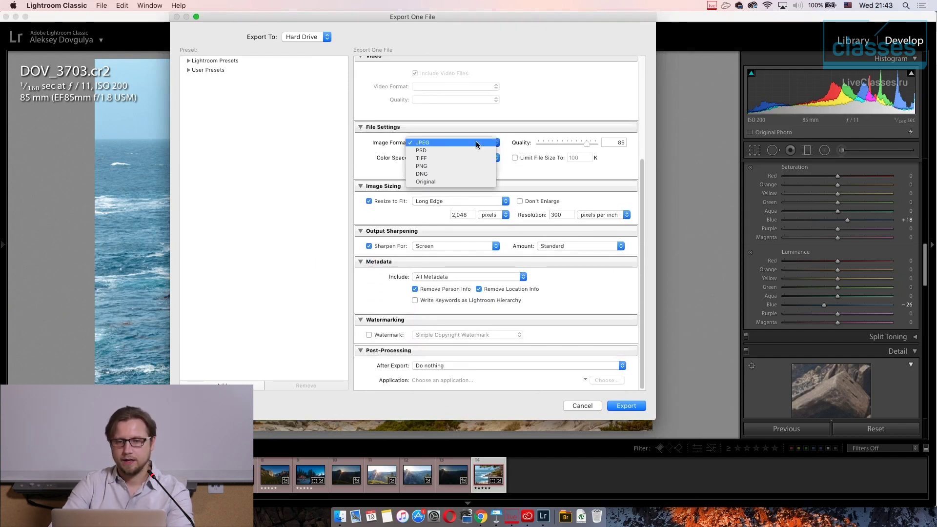
click(476, 141)
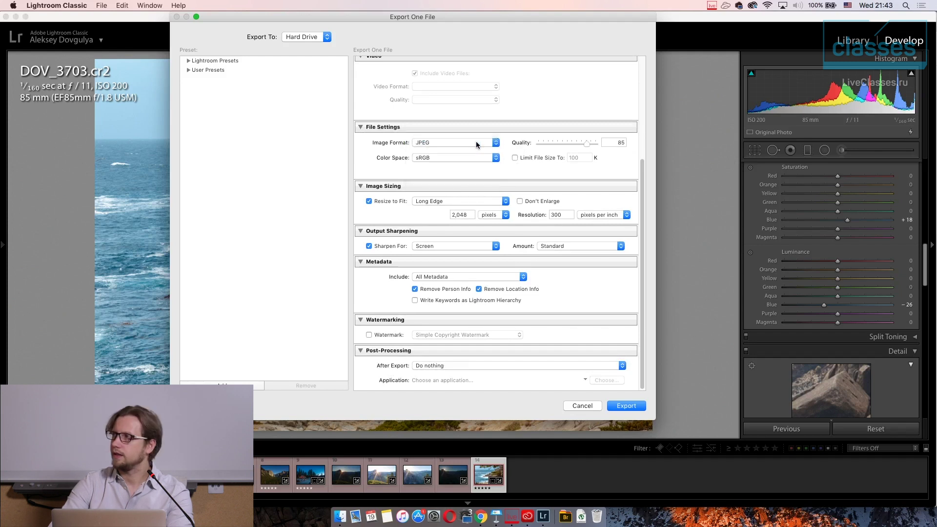
click(476, 143)
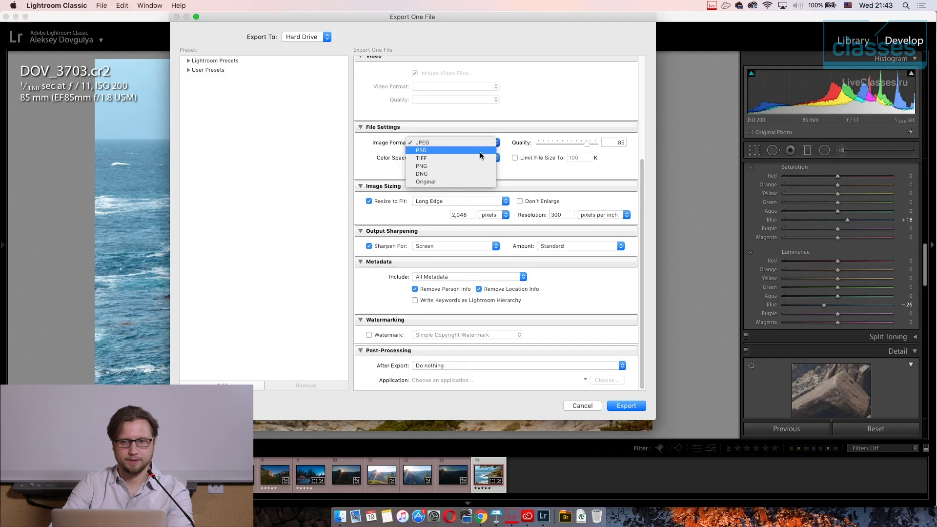
click(495, 131)
click(484, 143)
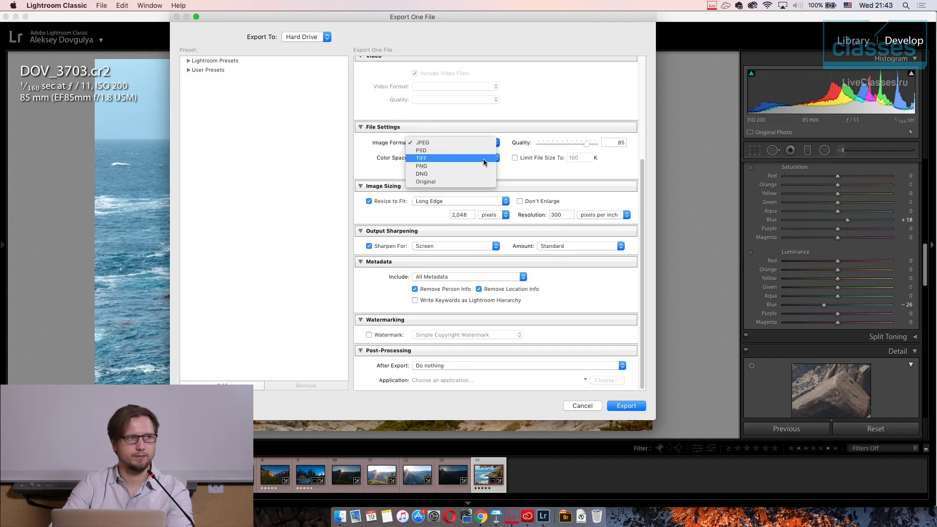
click(480, 124)
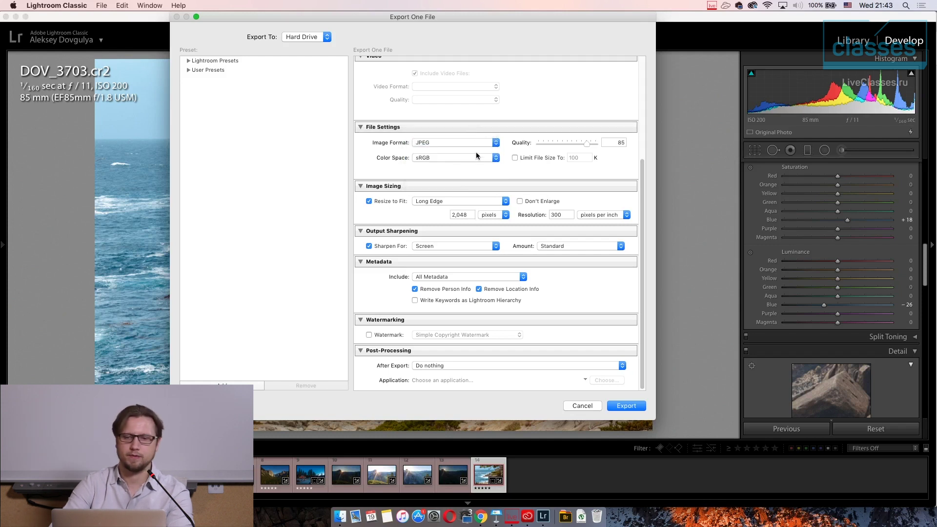
click(476, 142)
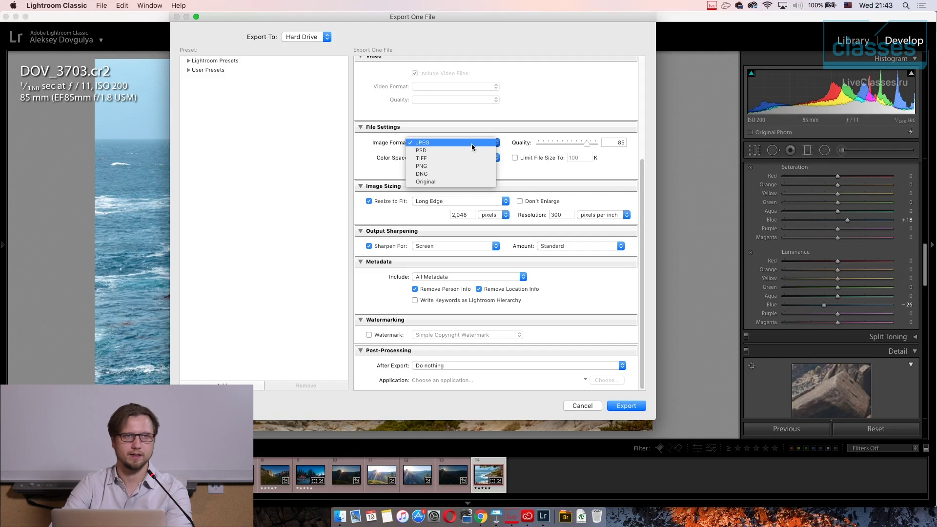
click(473, 143)
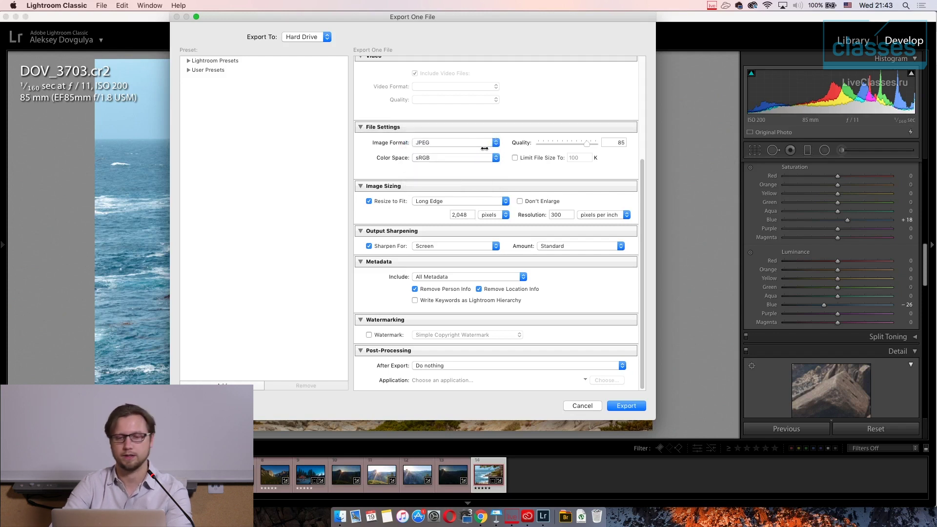
Keep the sRGB colour space and raise JPEG Quality from 85 to 100.
click(435, 160)
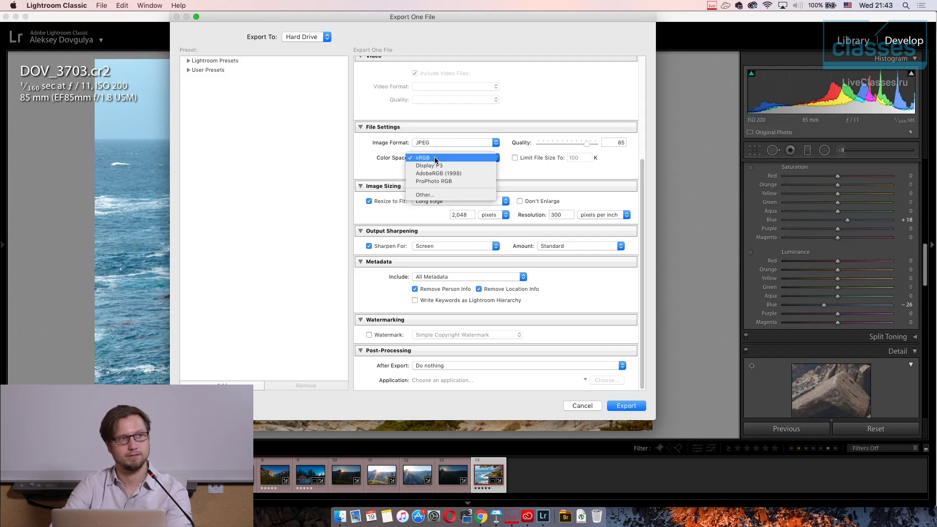
click(435, 156)
click(435, 157)
click(434, 157)
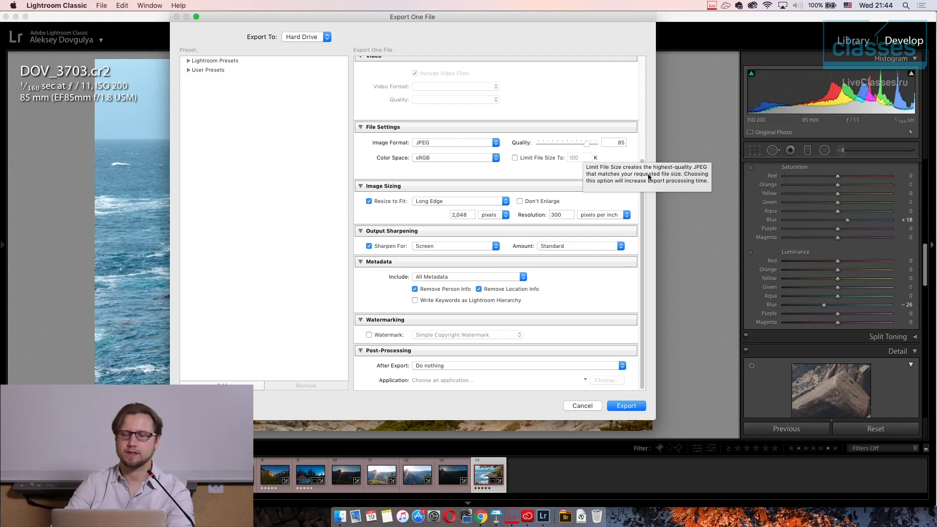
drag(593, 148, 600, 151)
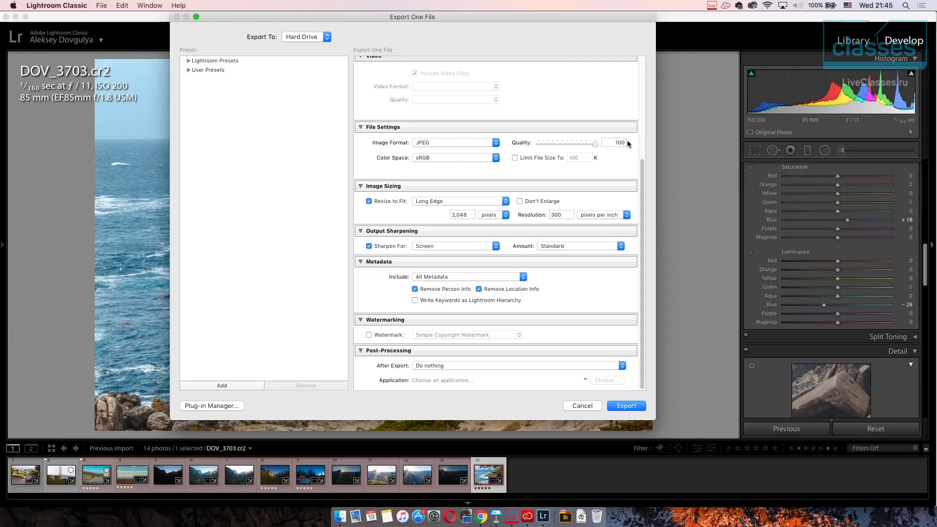
Review Image Sizing: Long Edge at 2,048 pixels, resolution left at 300 ppi.
click(379, 201)
click(380, 201)
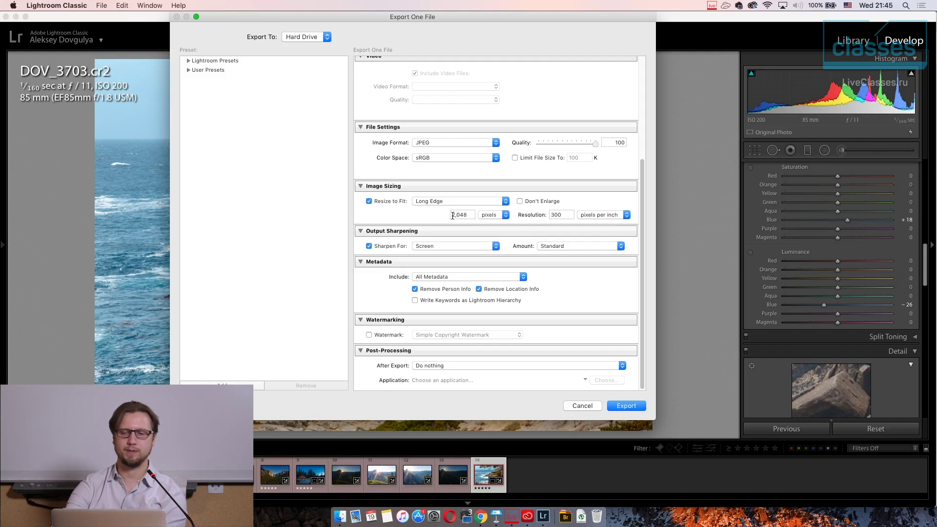
double_click(468, 215)
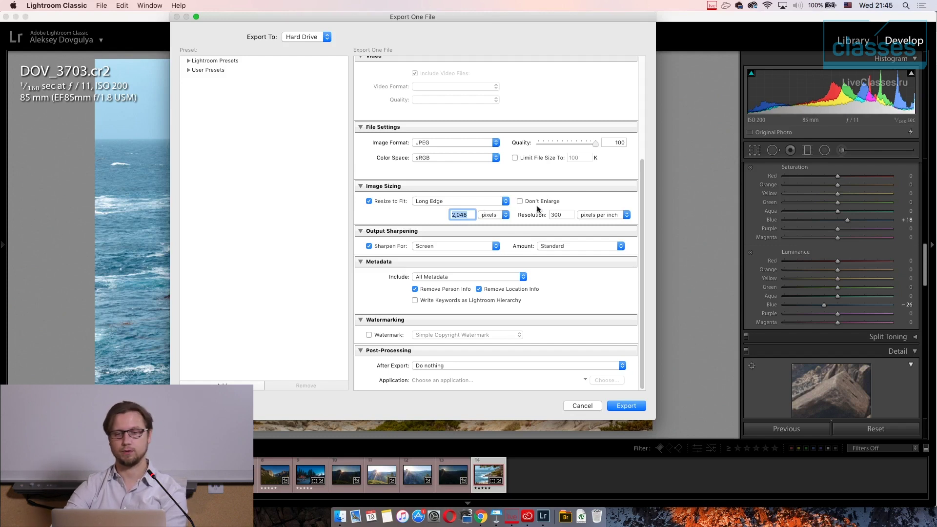
click(423, 202)
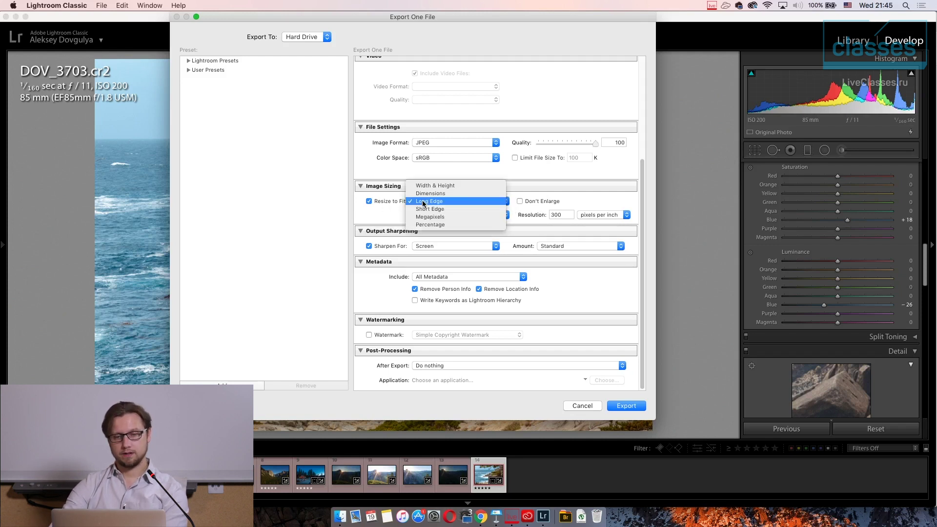
click(454, 201)
double_click(458, 215)
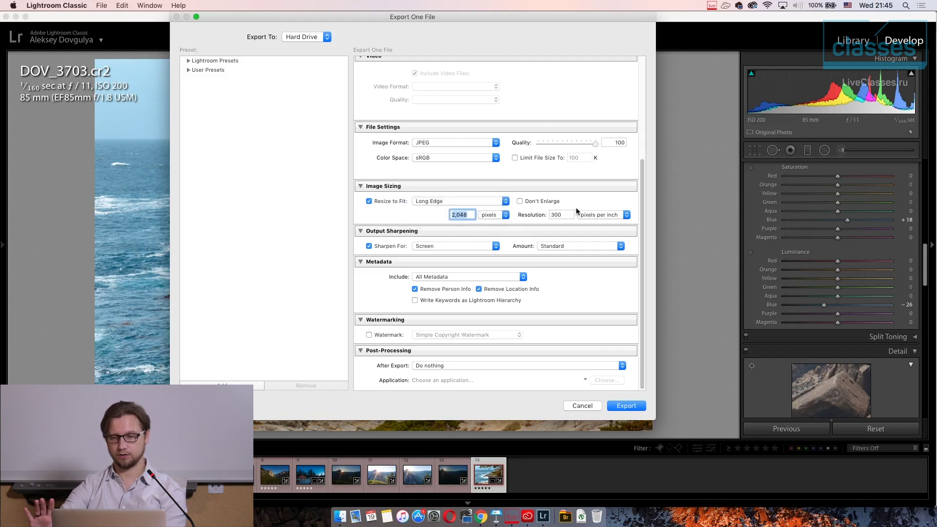
double_click(558, 214)
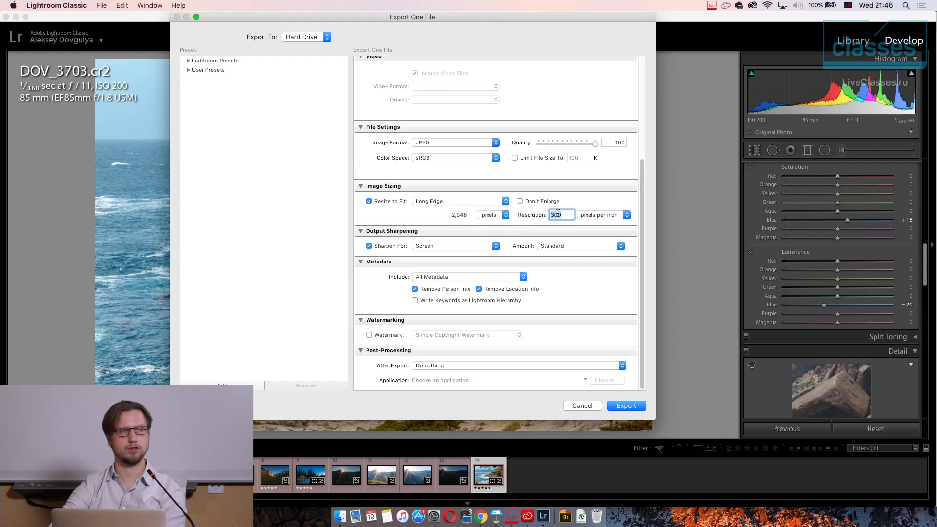
click(590, 198)
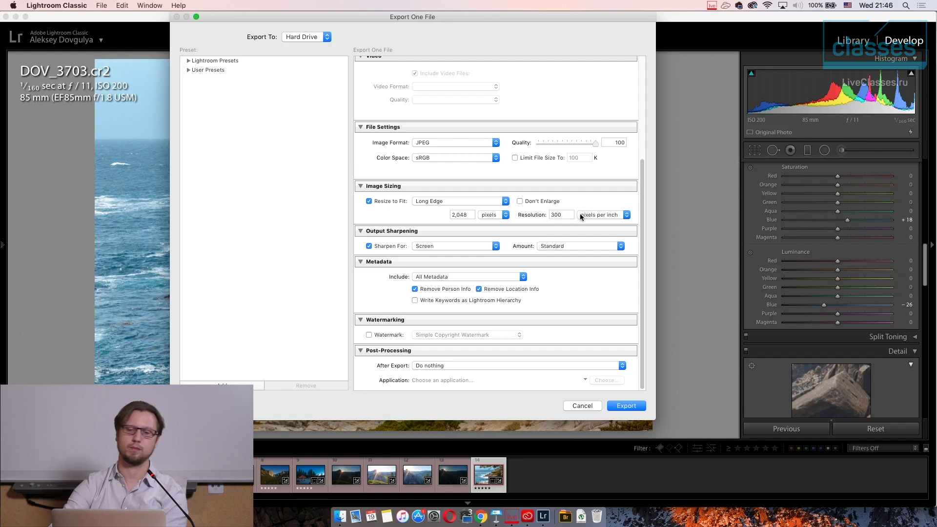
double_click(569, 215)
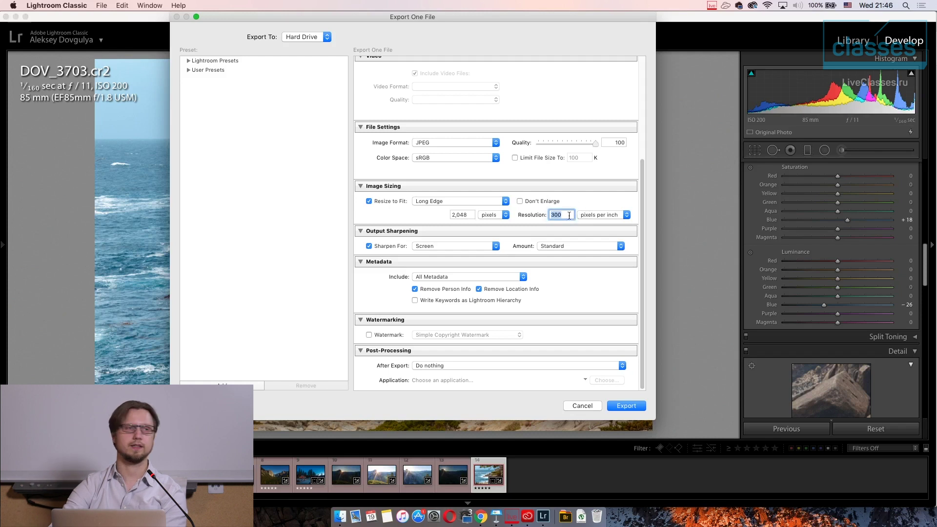
click(581, 201)
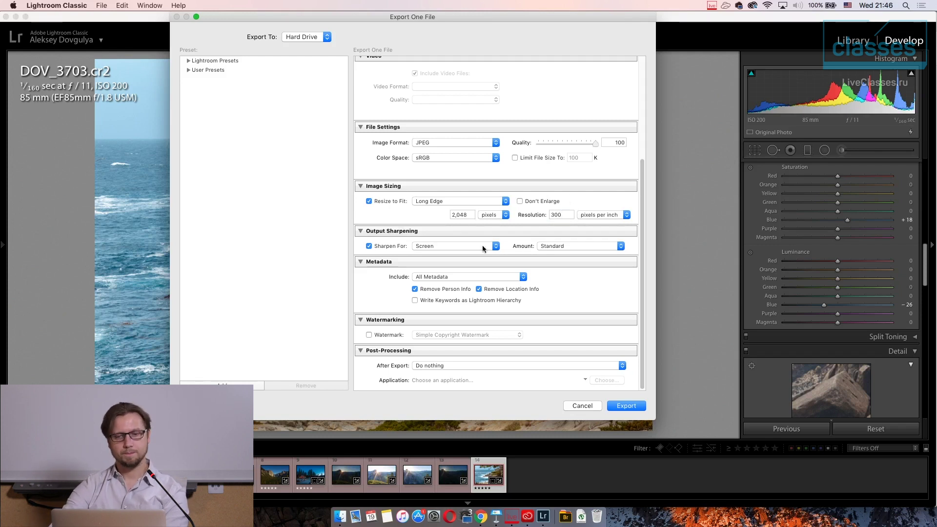
Try long-edge sizes 4000 and 6000, then turn Resize to Fit off.
click(388, 204)
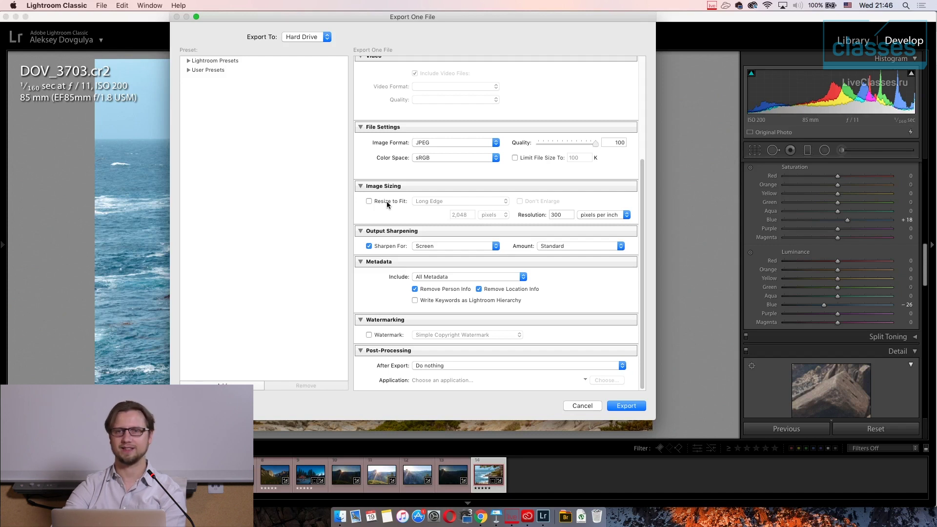
click(387, 201)
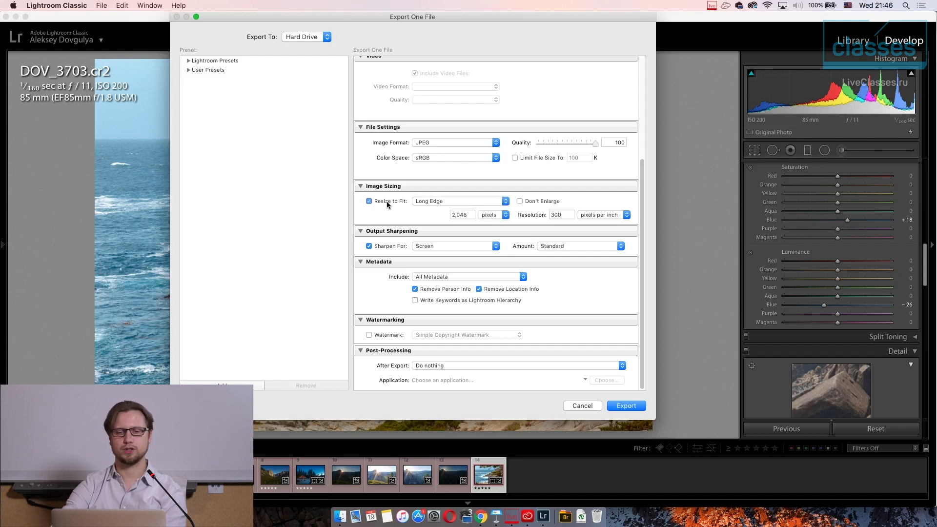
click(461, 204)
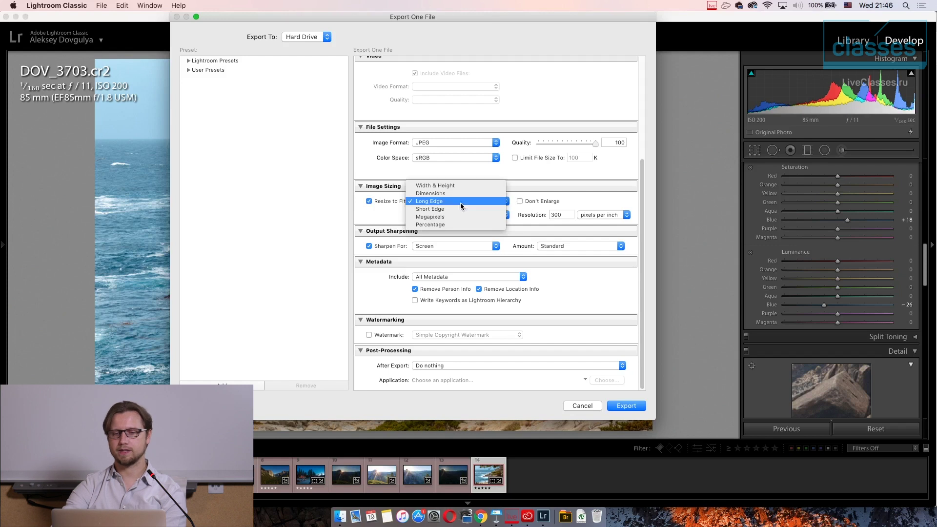
click(516, 187)
click(465, 215)
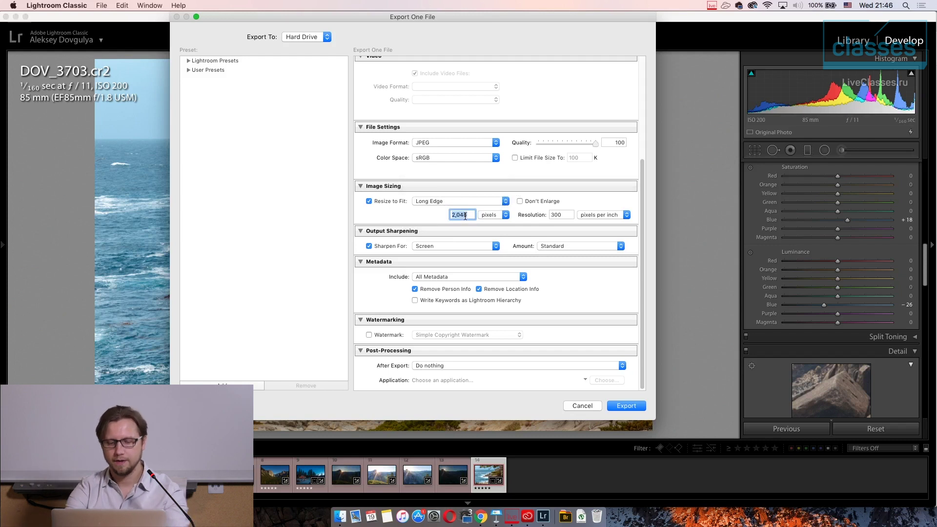
text(4000)
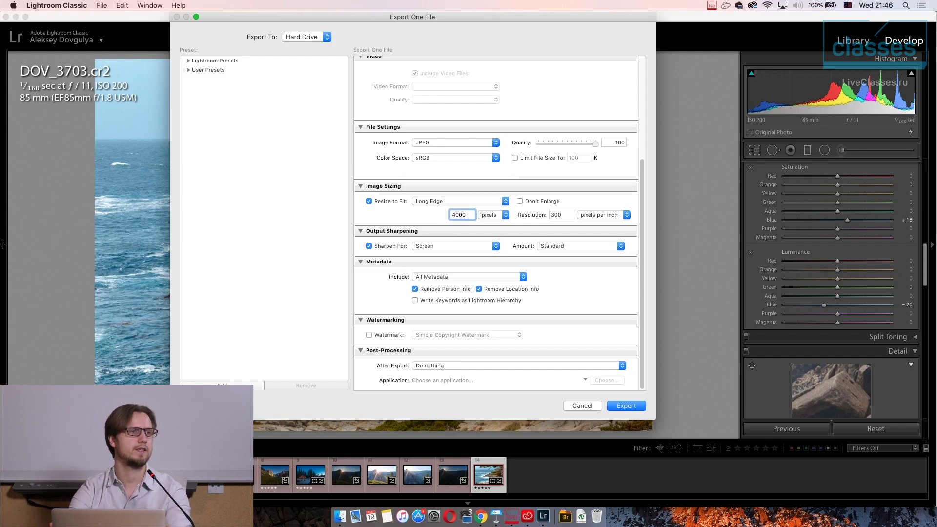
key(BackSpace)
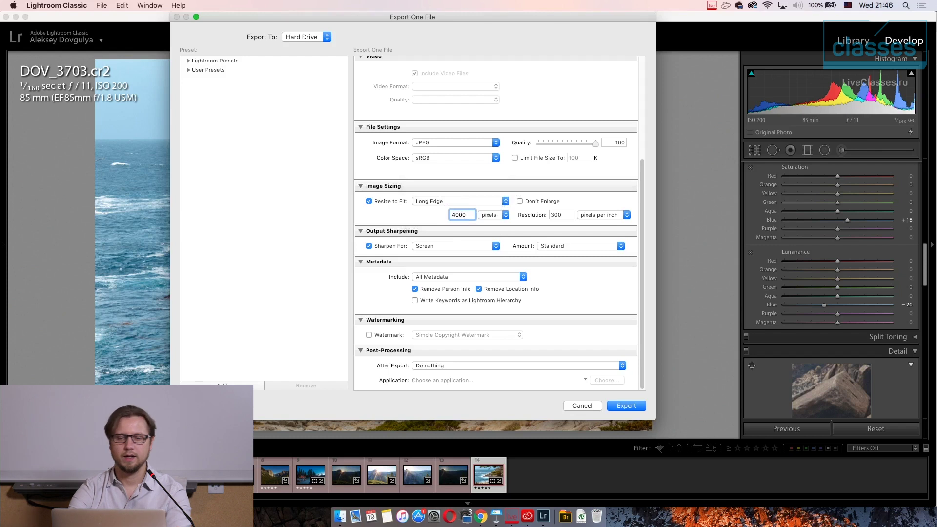
key(BackSpace)
key(BackSpace)
key(BackSpace)
text(6000)
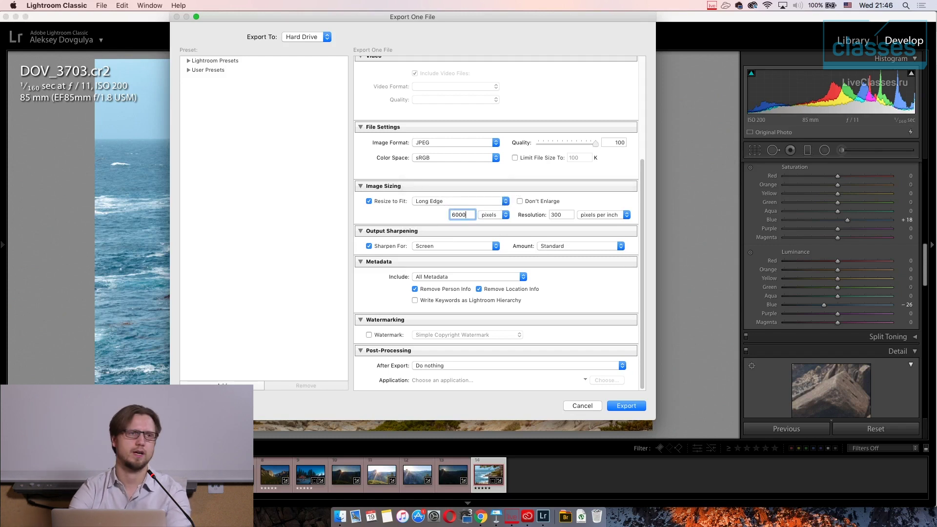
key(BackSpace)
key(BackSpace)
key(BackSpace)
key(BackSpace)
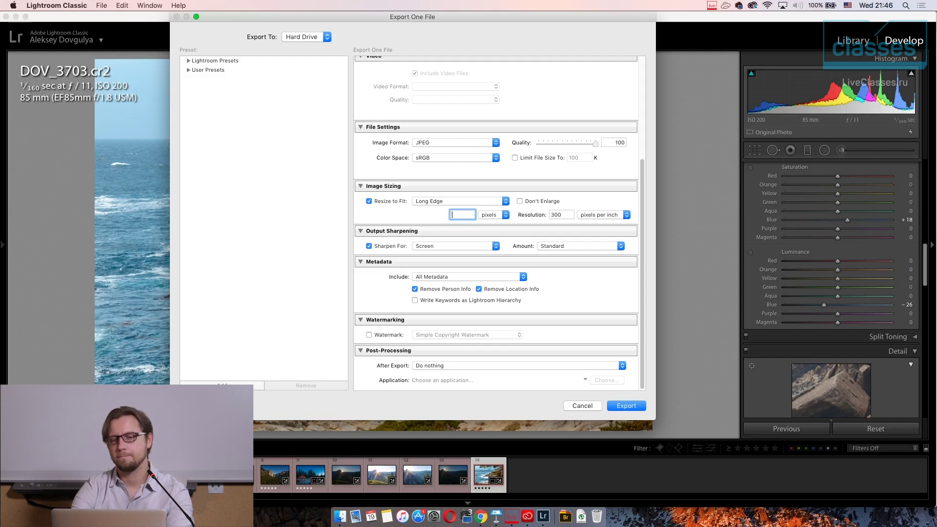
click(392, 202)
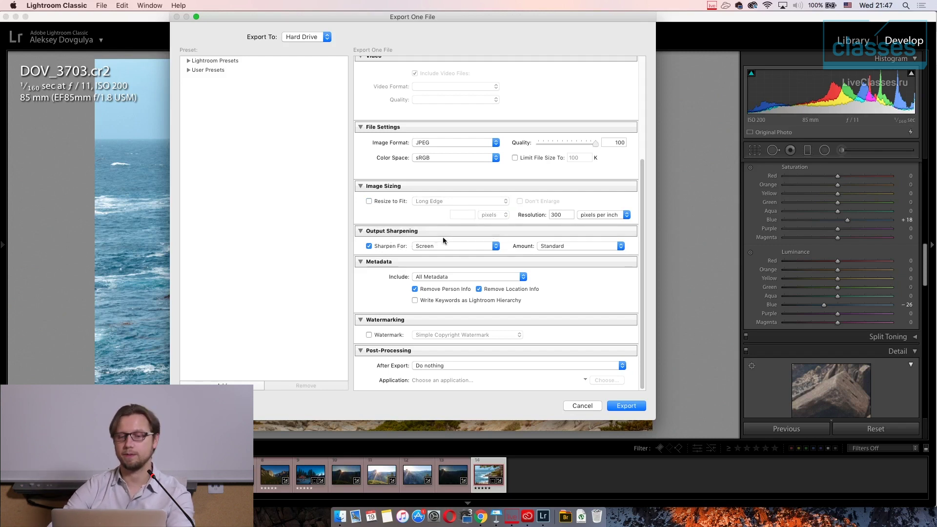
Toggle output sharpening and re-enable Resize to Fit with a 2048-pixel long edge.
click(389, 248)
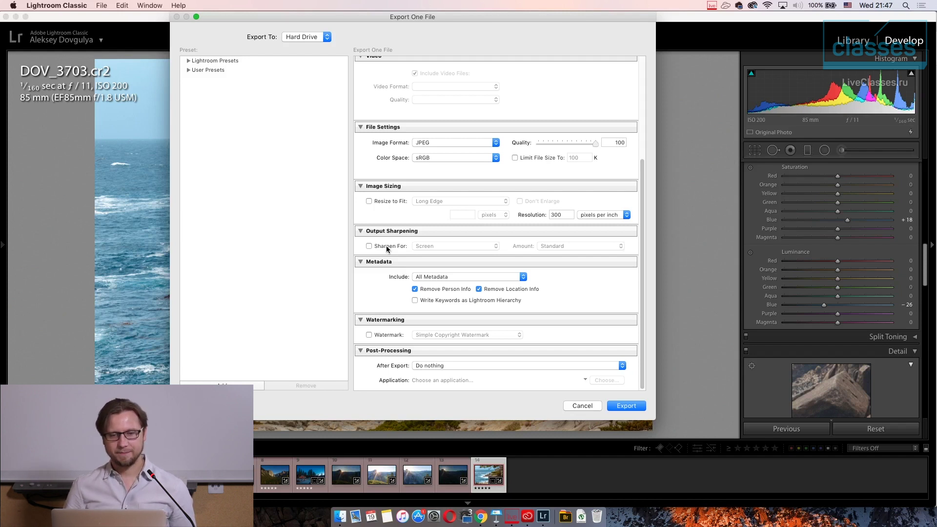
click(385, 245)
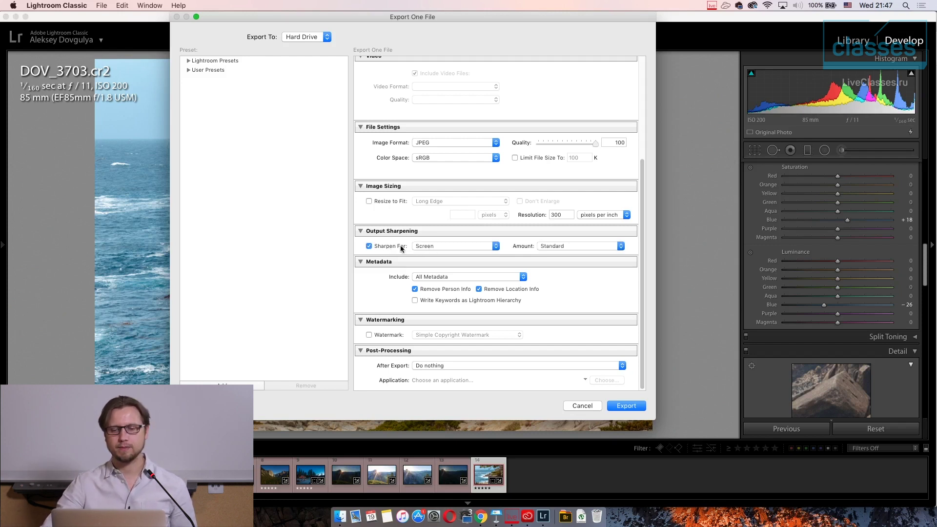
click(387, 202)
click(461, 215)
text(20)
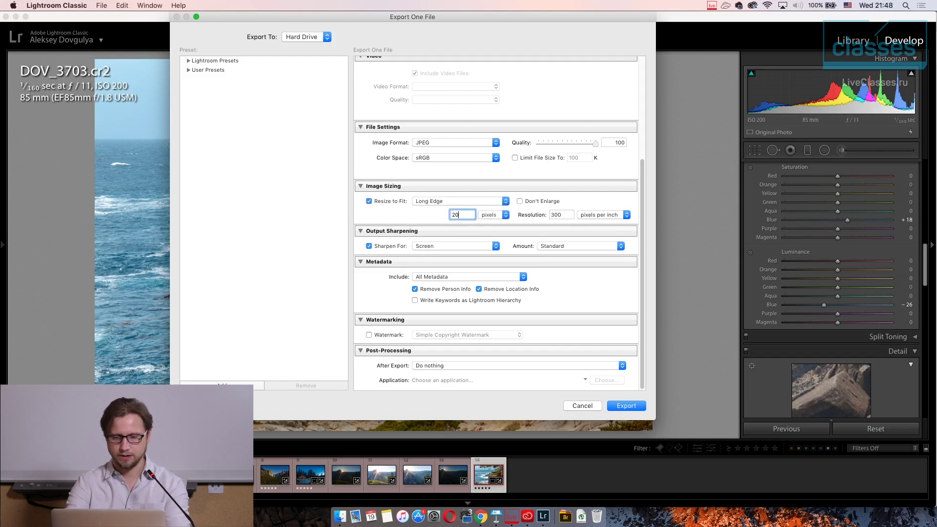
text(48)
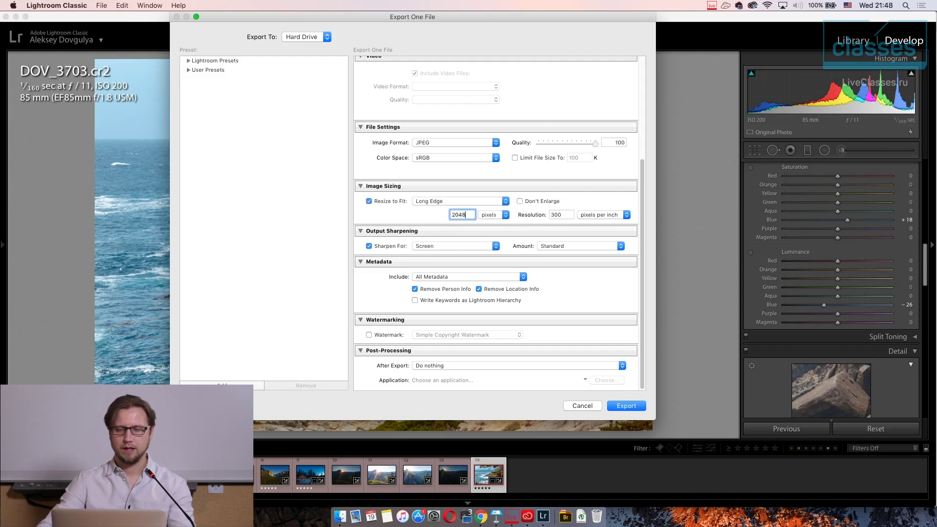
Turn resizing off again and sharpen for Matte Paper at Standard amount.
click(455, 246)
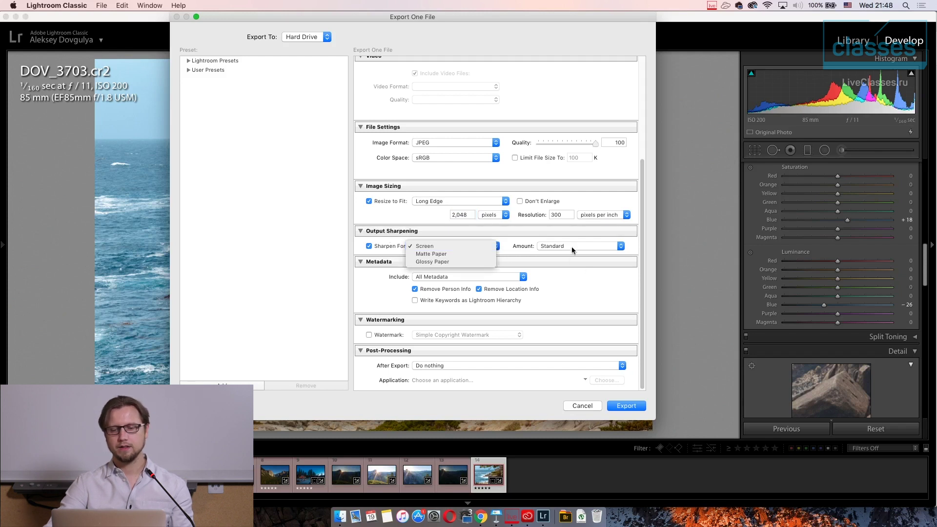
click(557, 248)
click(558, 246)
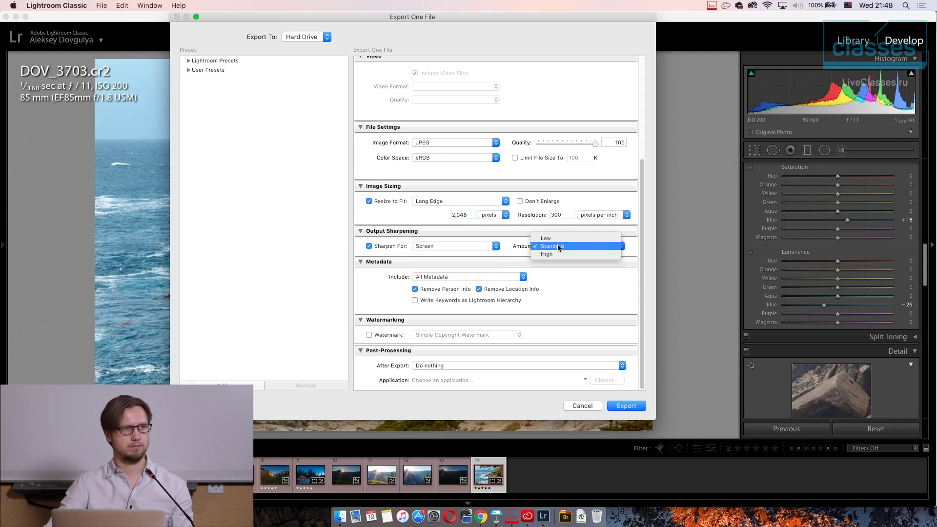
click(554, 245)
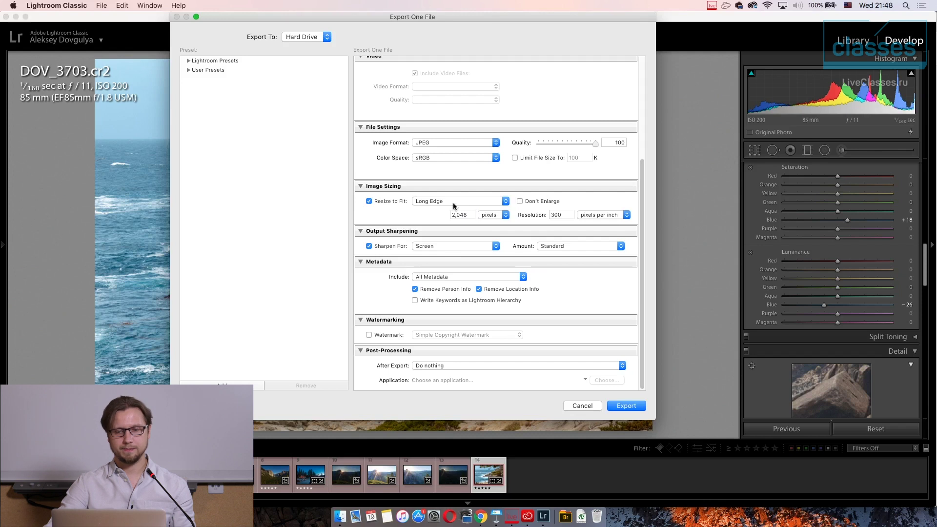
click(394, 200)
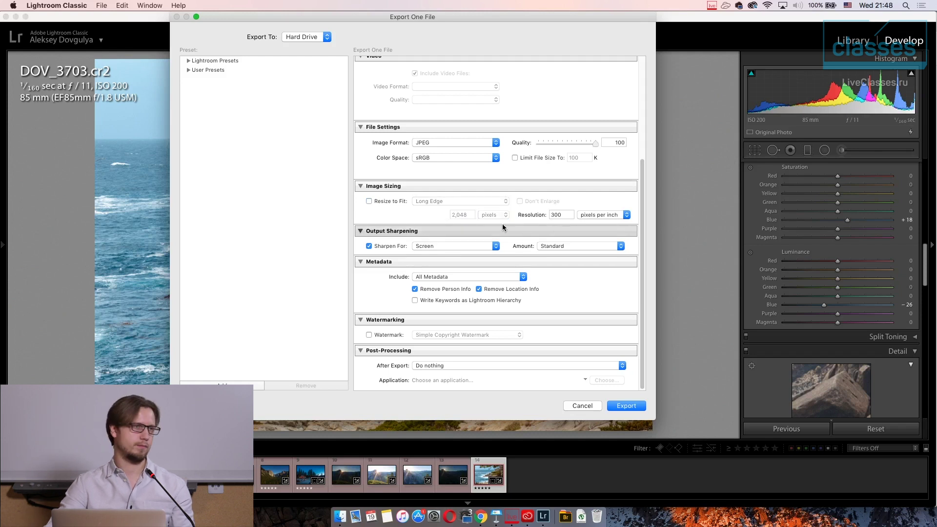
click(462, 246)
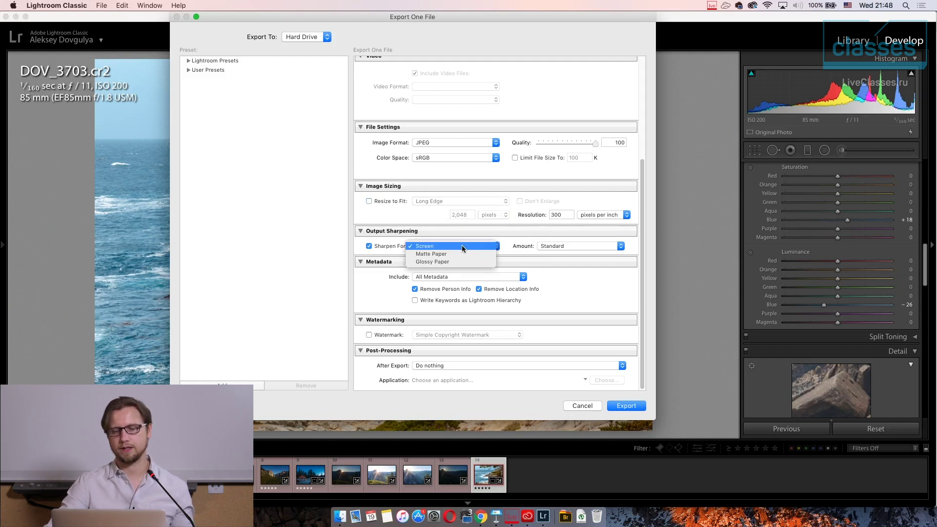
click(463, 254)
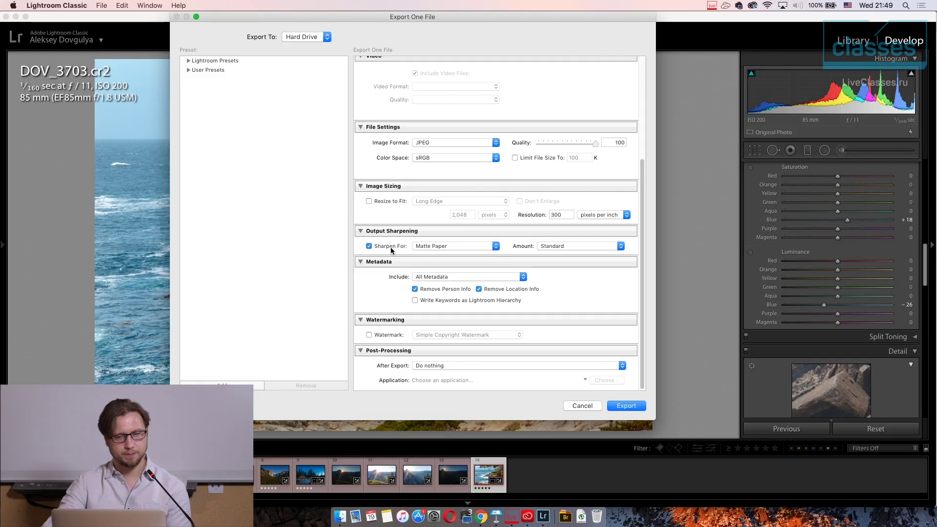
Uncheck Sharpen For in the Output Sharpening section.
click(389, 247)
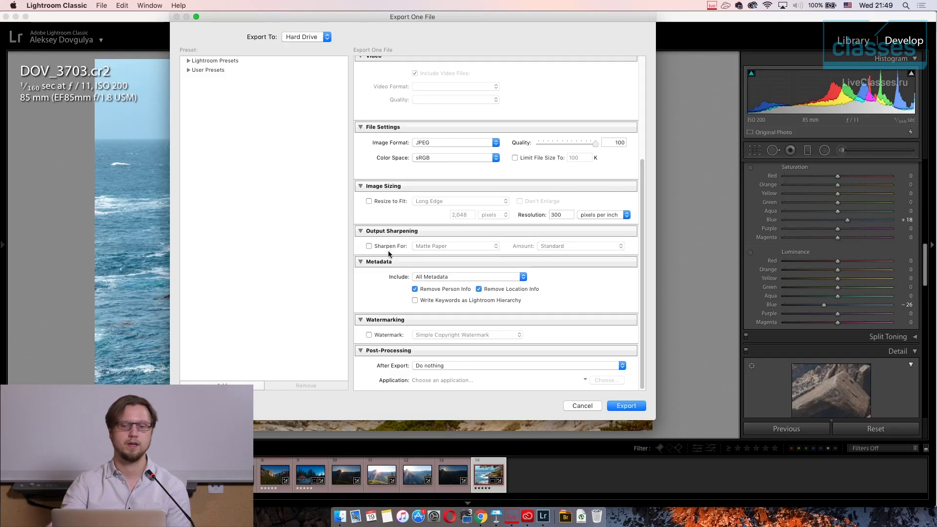
click(379, 246)
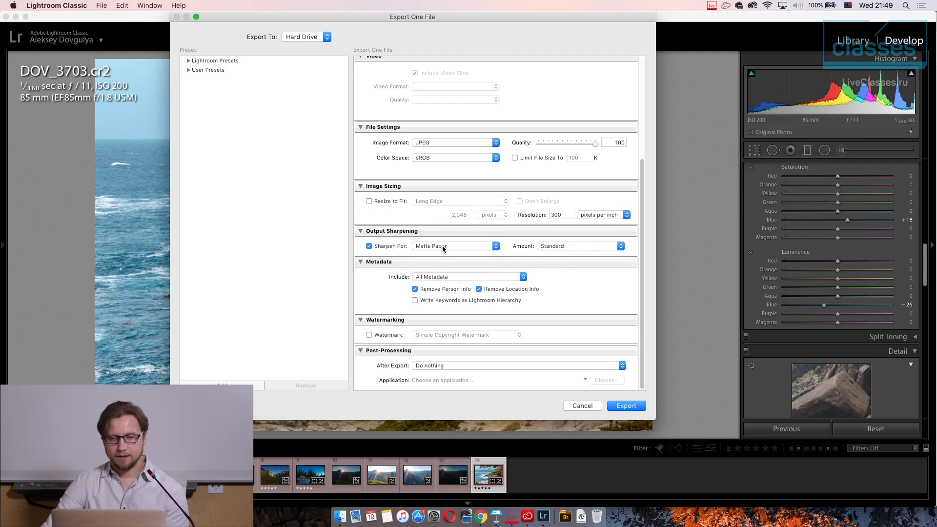
click(386, 248)
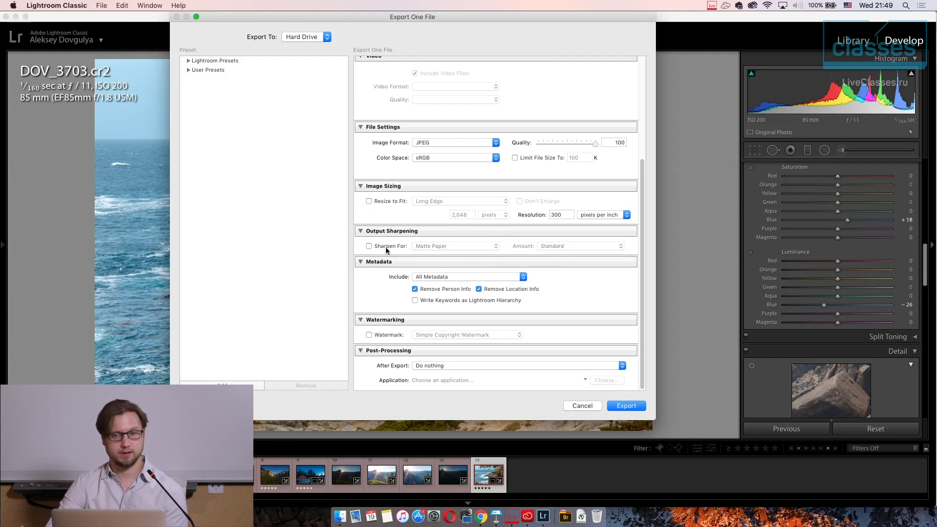
scroll(557, 306, up, 2)
scroll(557, 306, down, 2)
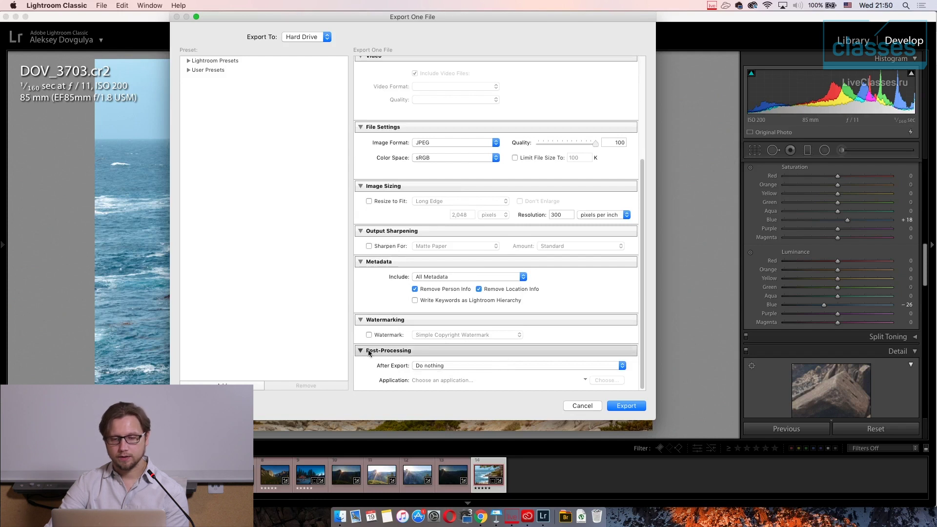
Leave After Export at Do nothing and close the Export dialog without exporting.
click(510, 363)
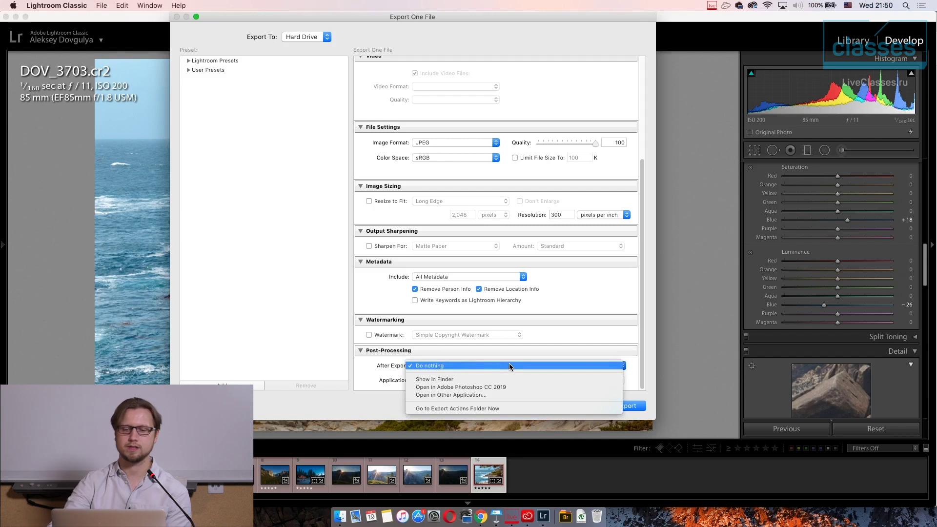
click(542, 338)
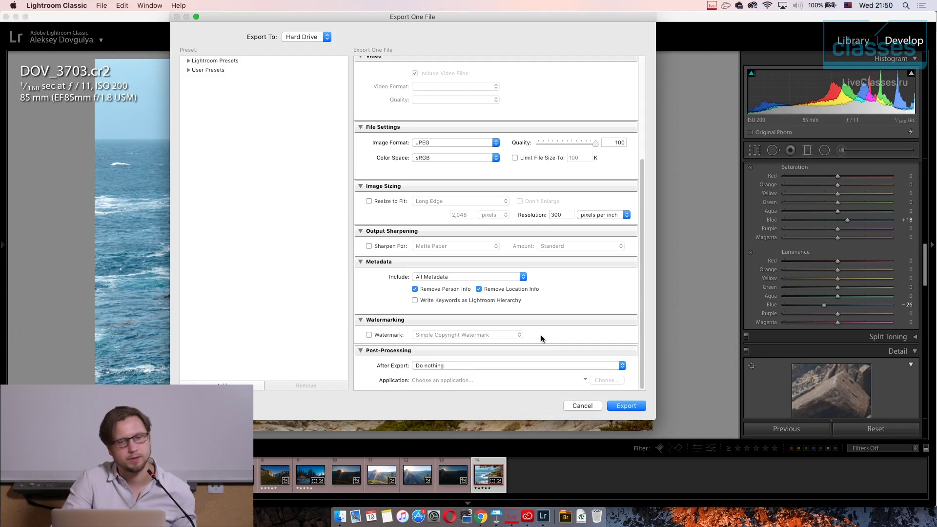
click(583, 406)
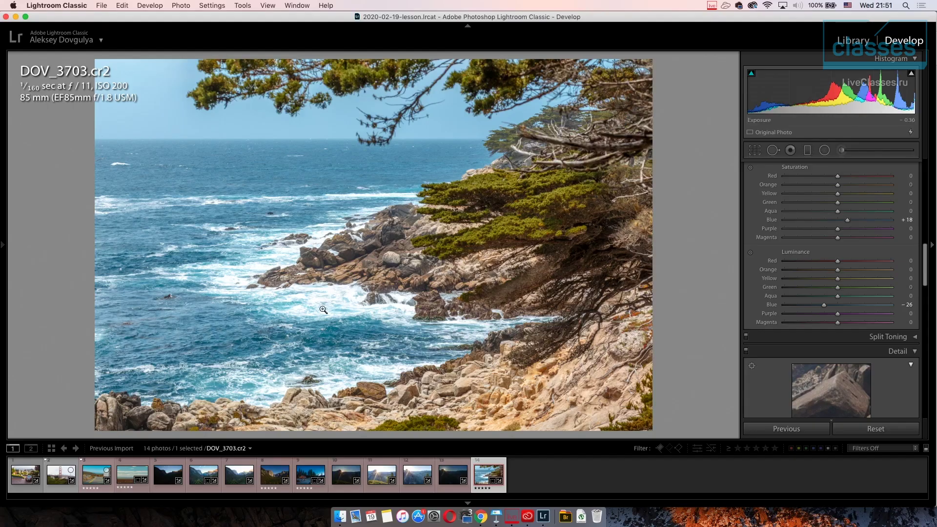
In Finder, go to LIGHTROOM > Examples and expand folders 7 and 3.
click(340, 518)
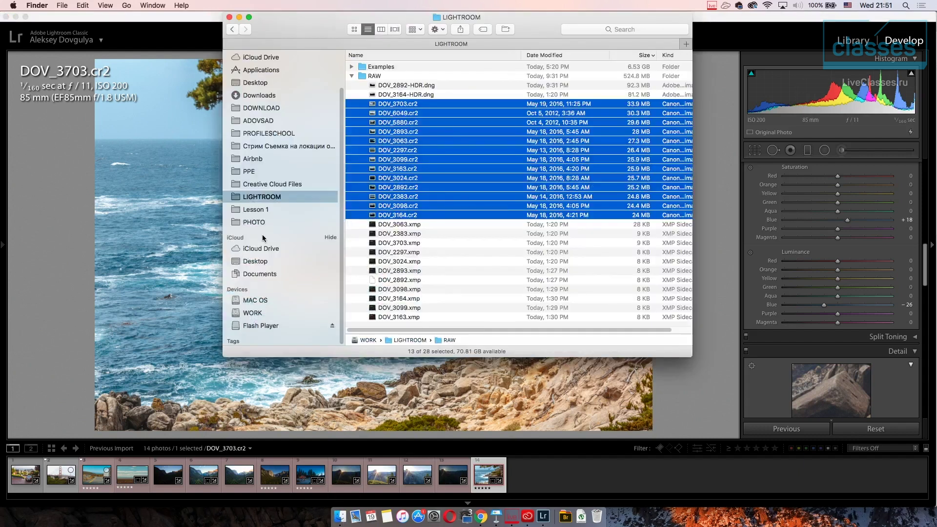
click(270, 221)
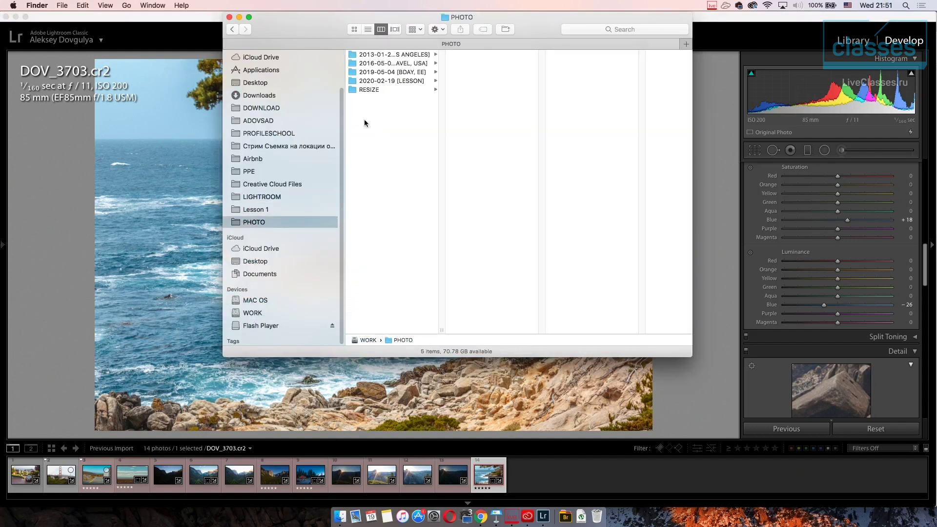
click(297, 197)
double_click(409, 68)
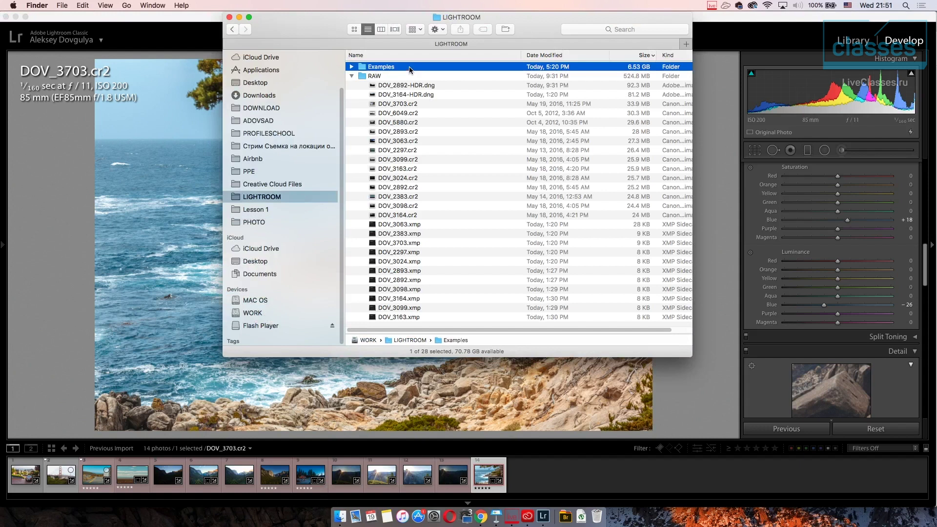
click(351, 66)
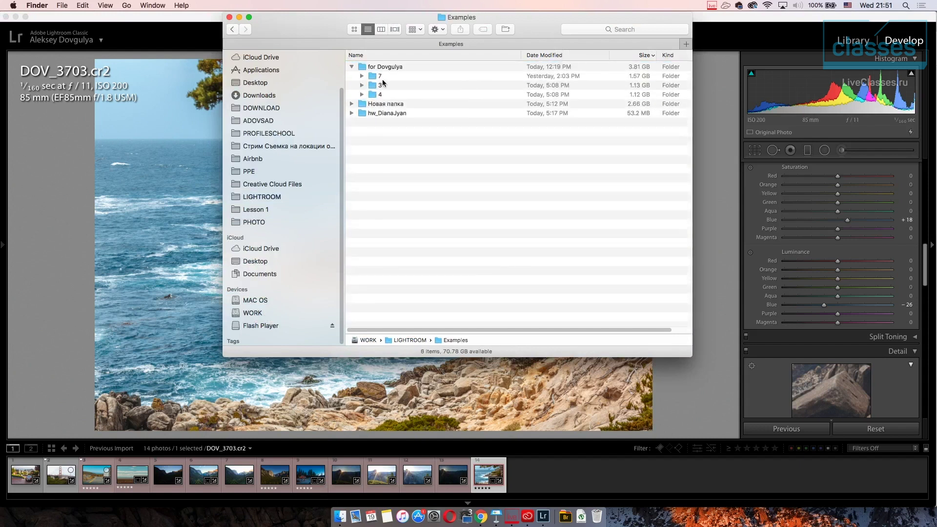
click(361, 76)
click(464, 86)
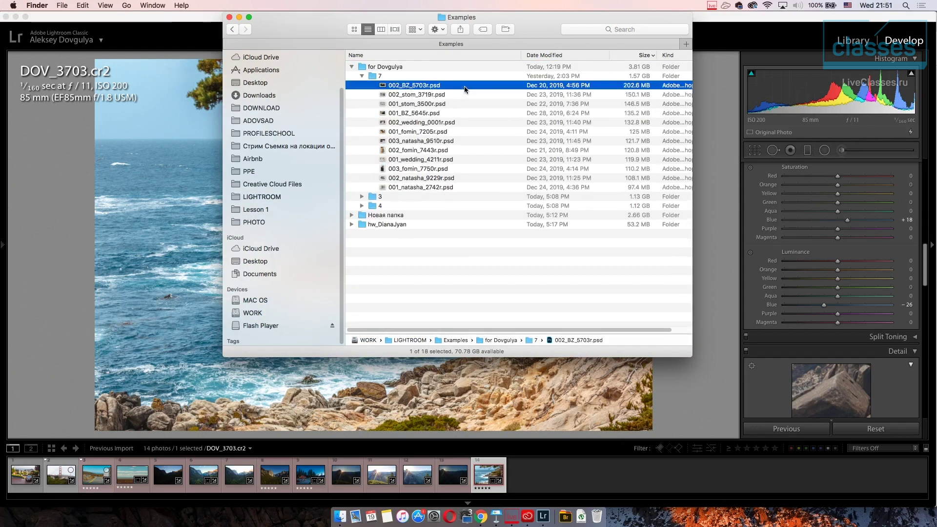
click(361, 197)
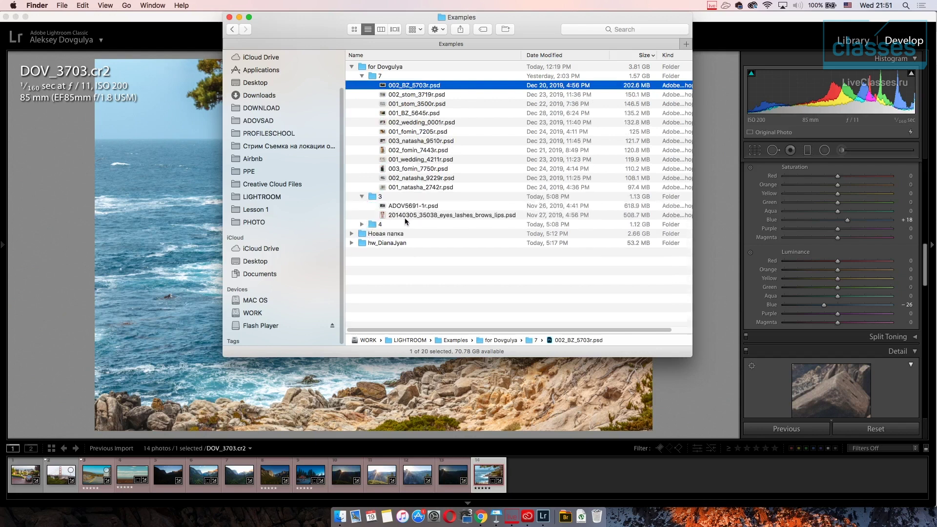
Quick Look ADOV5691-1r.psd, then open it in Photoshop.
click(434, 215)
click(431, 207)
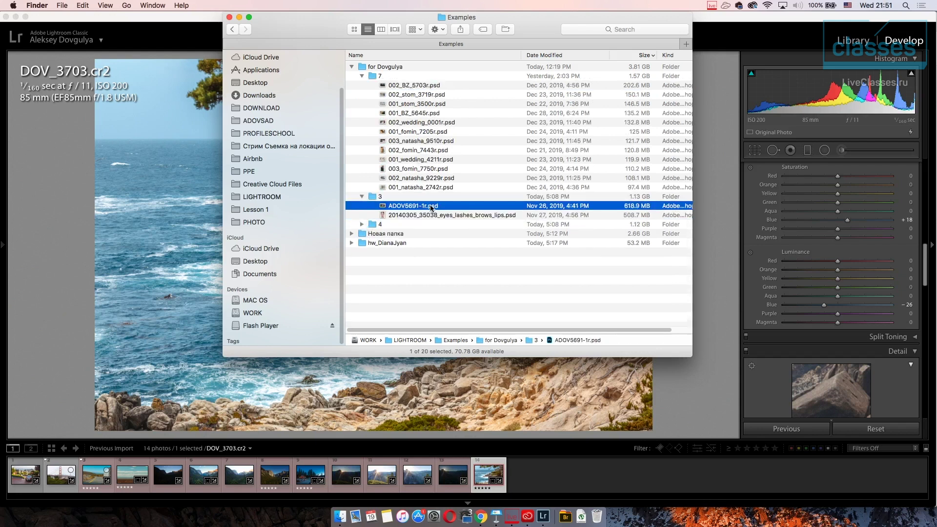
key(space)
key(space)
key(space)
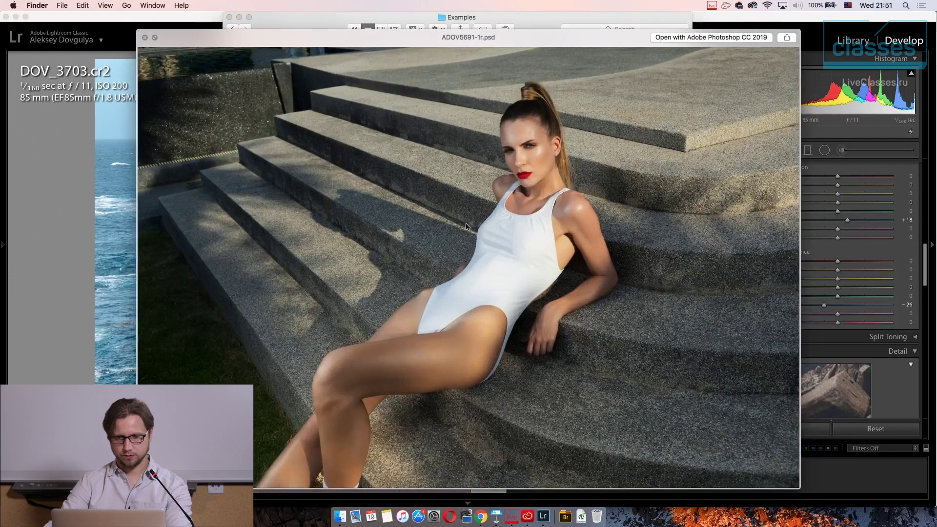
key(space)
double_click(428, 207)
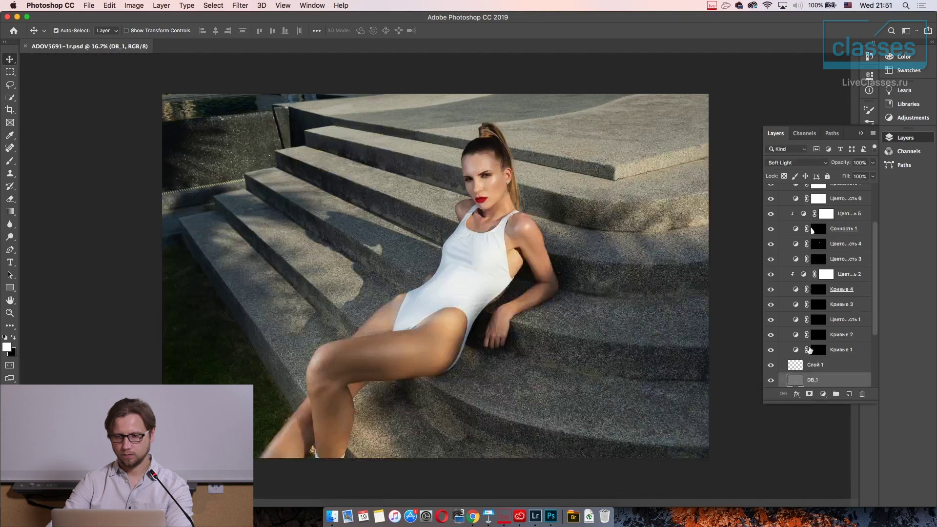
Toggle the ADOV5691 layer to compare before and after, then close without saving.
scroll(823, 340, down, 5)
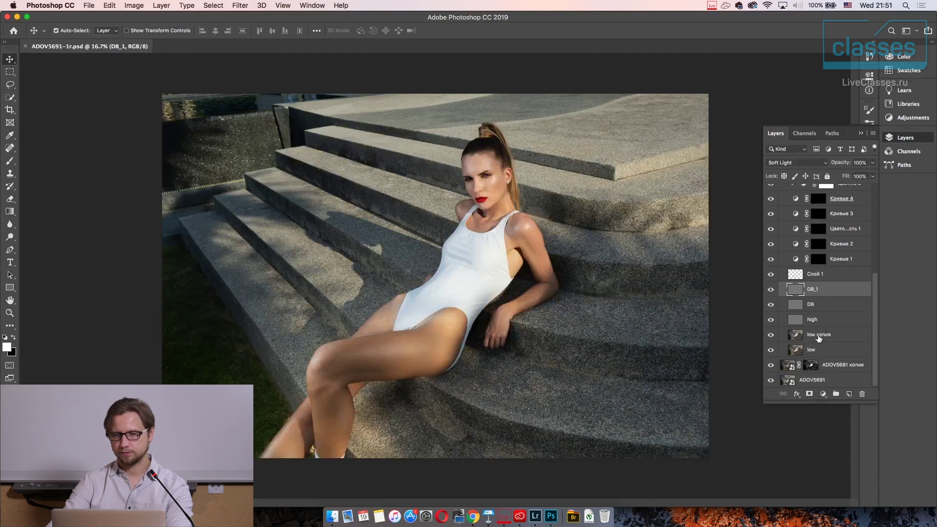
click(770, 382)
click(771, 381)
click(771, 382)
click(771, 381)
click(771, 381)
click(770, 382)
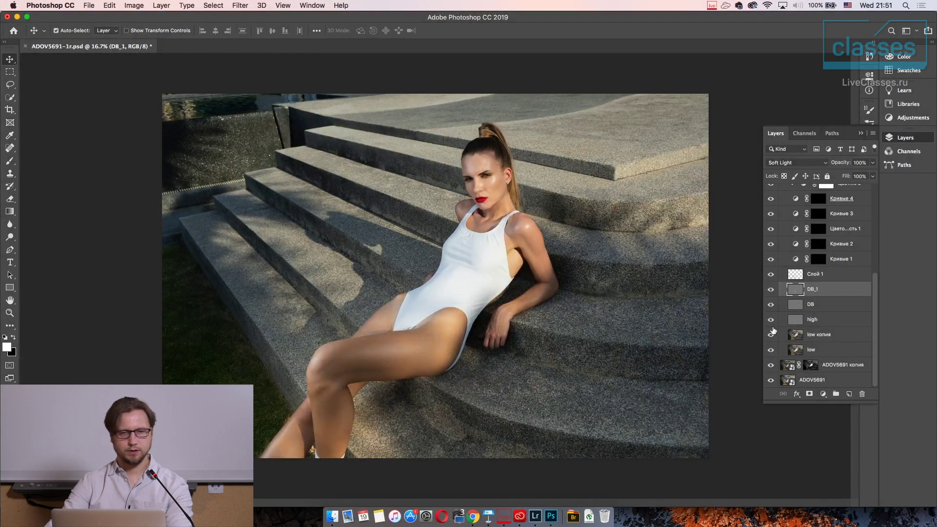
click(23, 47)
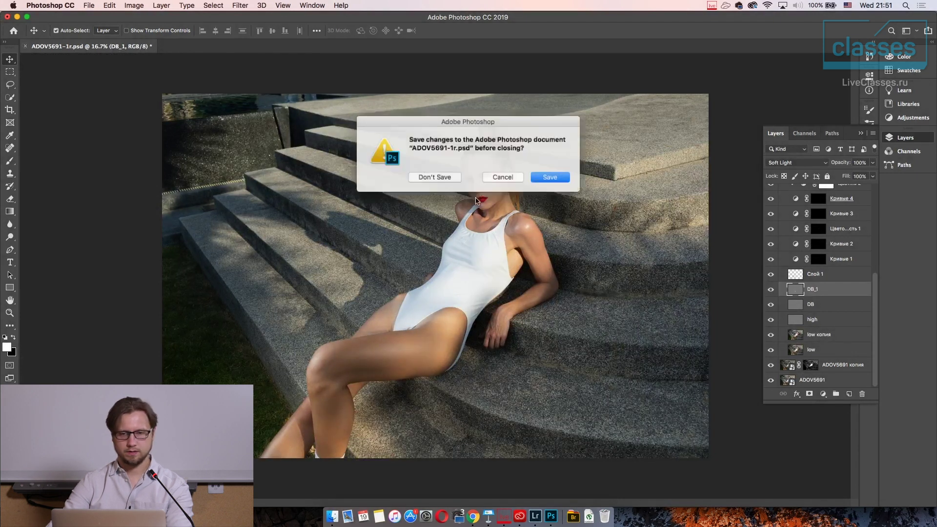
click(436, 179)
In folder 4, Quick Look ADOV3300-hair_crop_r.jpg and the eyes_lashes_brows_lips JPEG.
key(super+Tab)
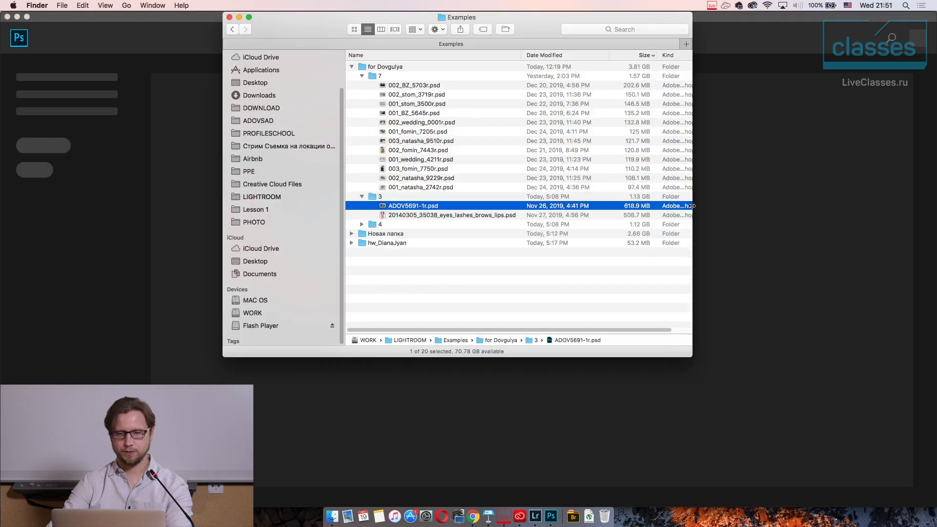
click(362, 76)
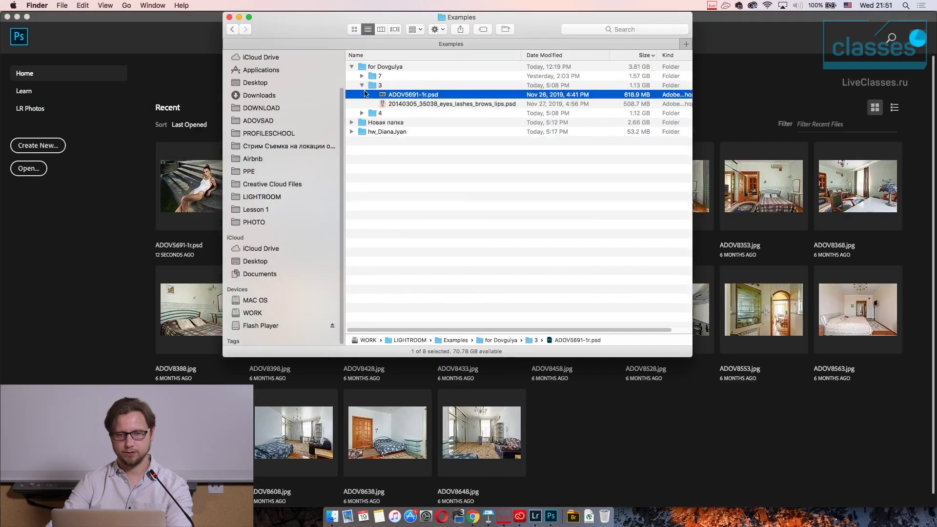
click(362, 113)
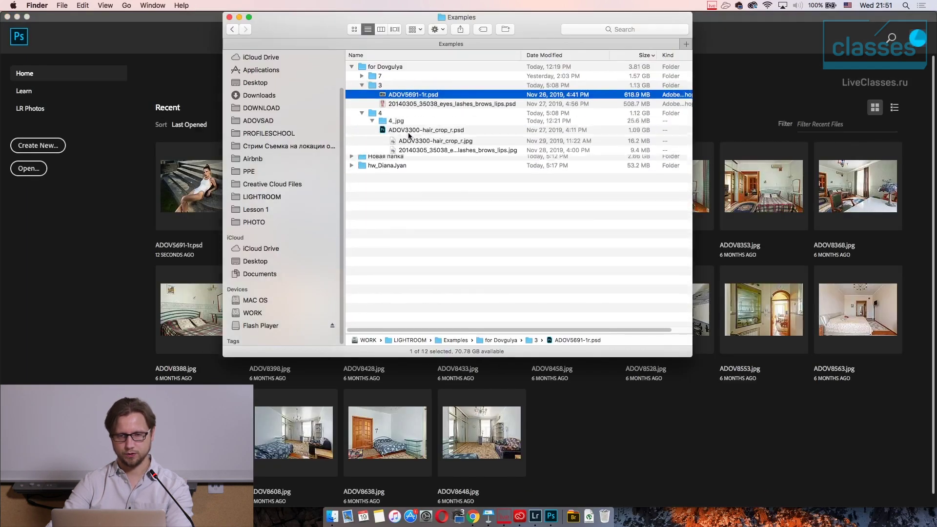
click(439, 141)
key(space)
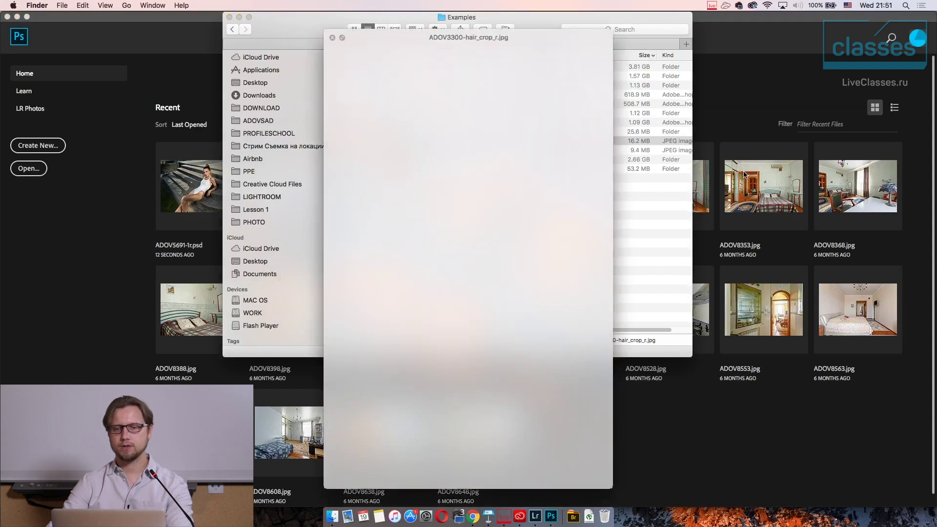
key(space)
key(space)
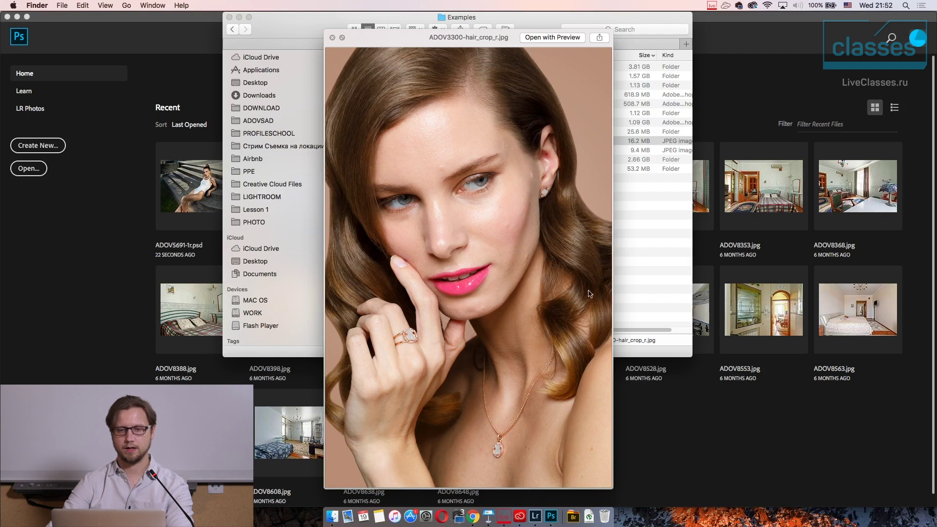
key(space)
click(449, 152)
key(space)
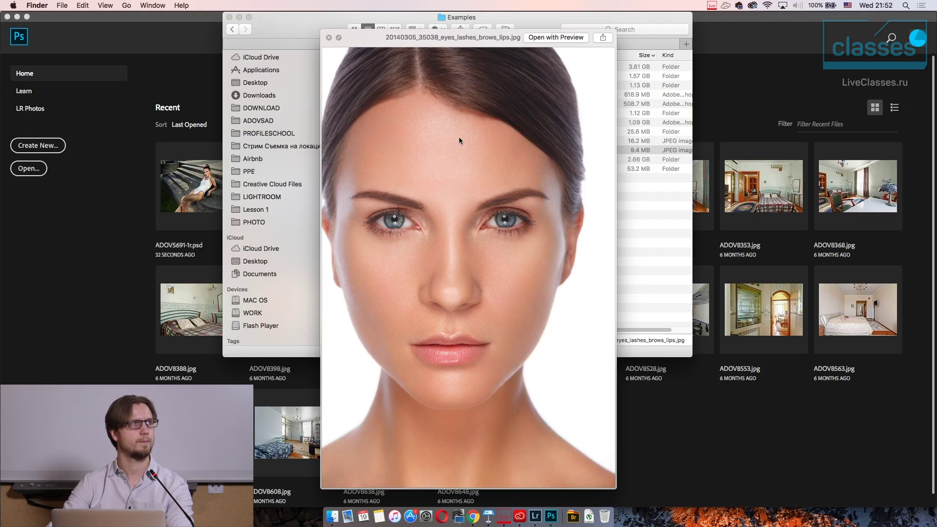
key(space)
Expand the homework folders and browse the student's JPEGs in Quick Look.
click(352, 159)
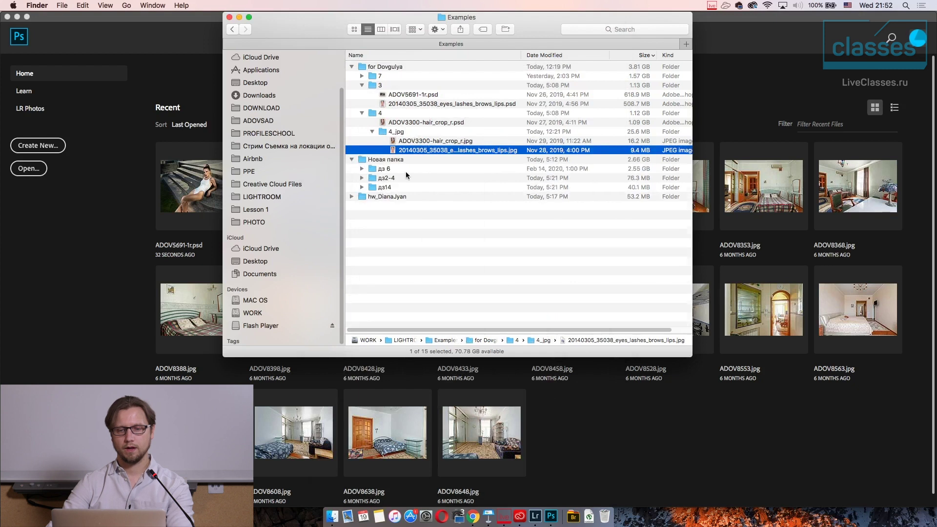
click(352, 196)
click(485, 209)
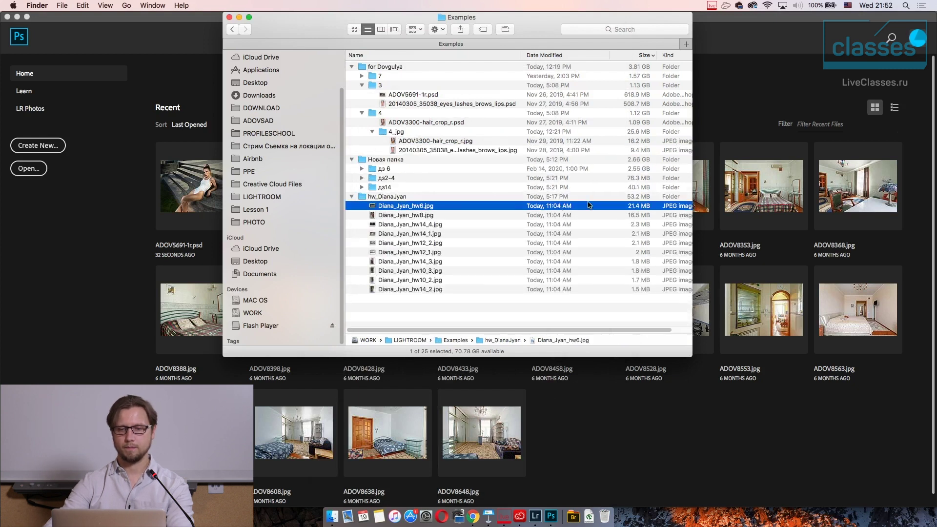
key(space)
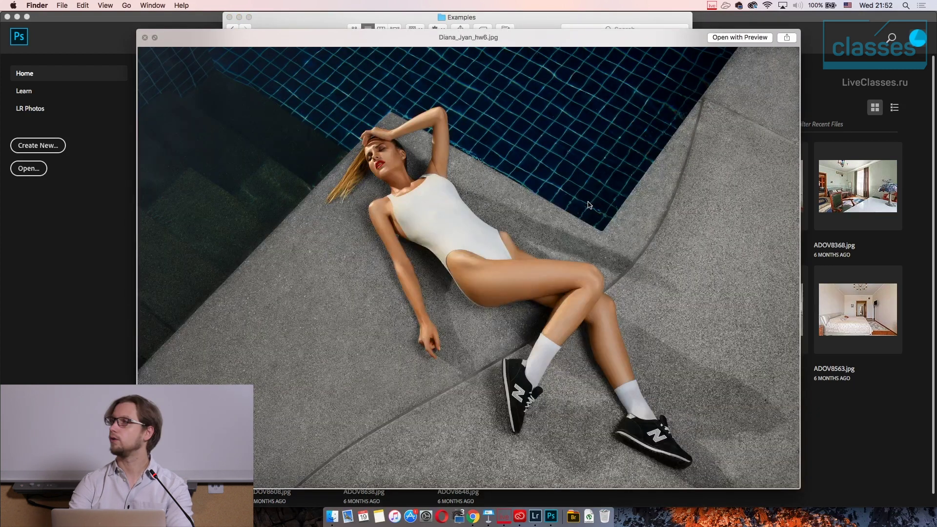
key(Down)
key(Down)
key(Up)
key(Down)
key(Down)
key(Down)
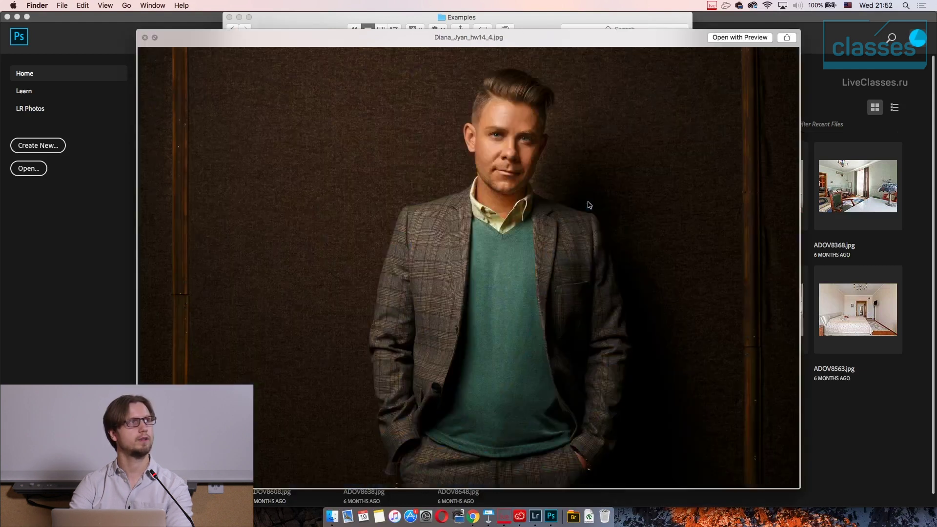
key(Up)
key(Up)
key(Up)
key(Down)
key(Up)
key(Up)
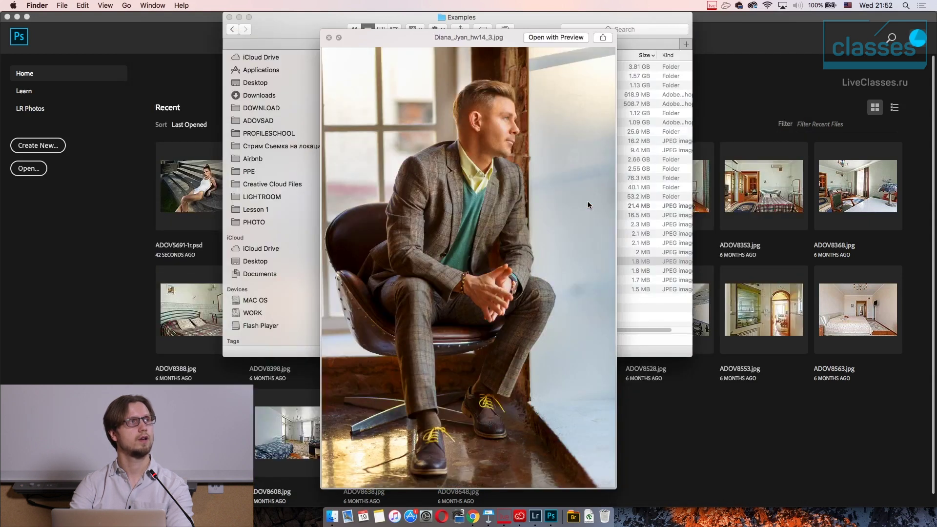
key(Up)
key(Down)
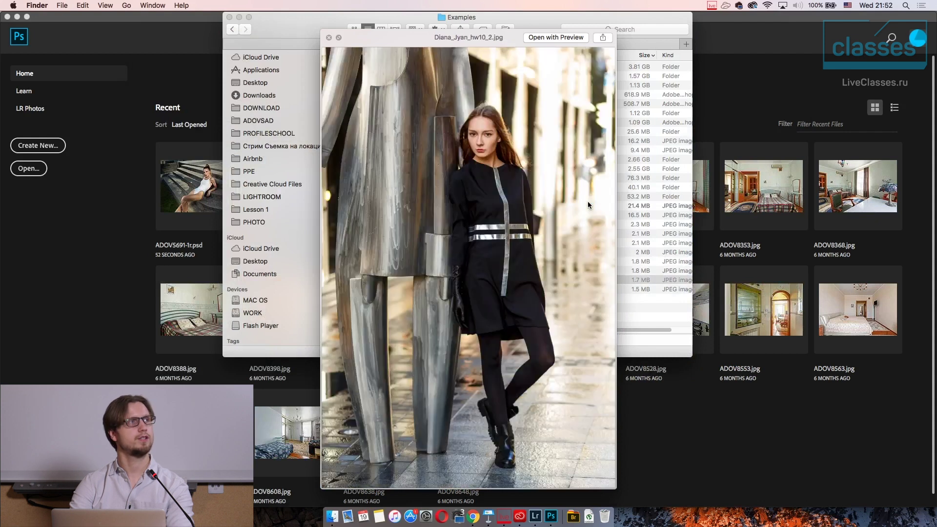
key(Down)
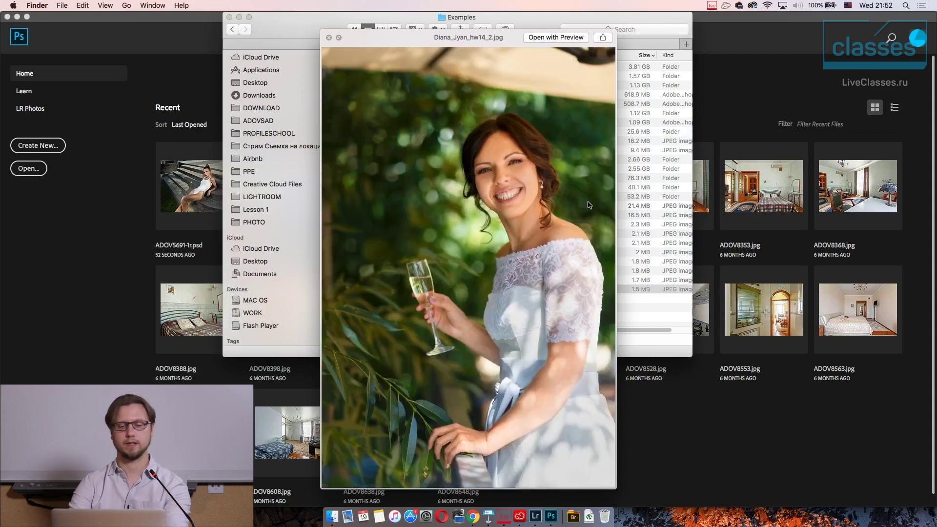
key(space)
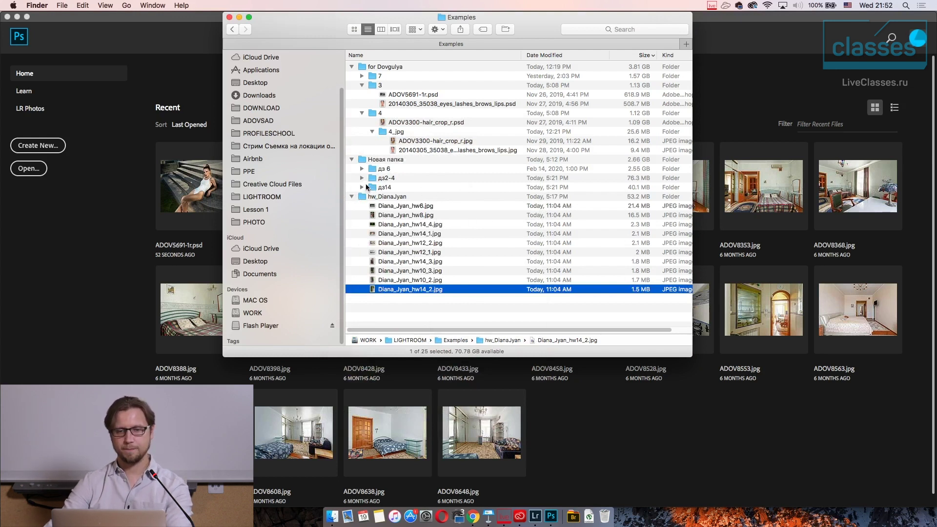
Expand дз2-4 > for_web and show the first exported event JPEG in Quick Look.
click(362, 178)
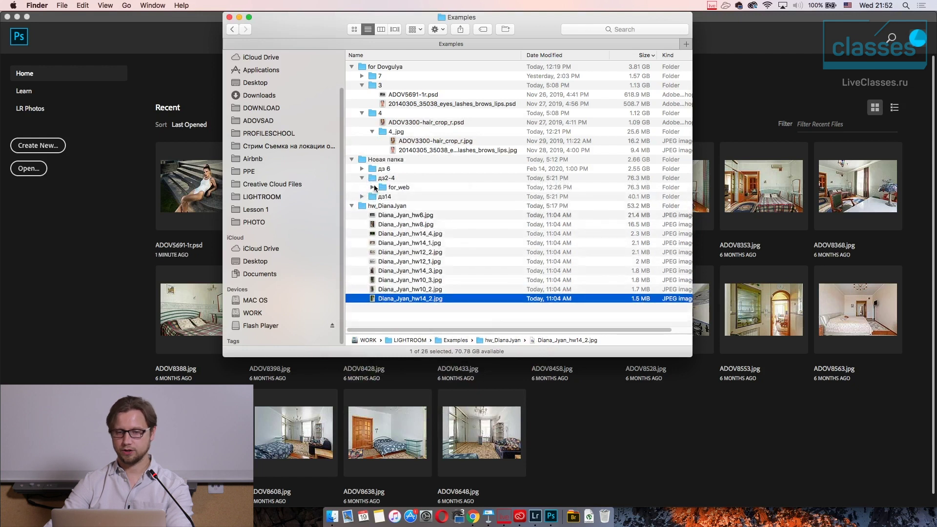
click(372, 188)
click(430, 197)
key(space)
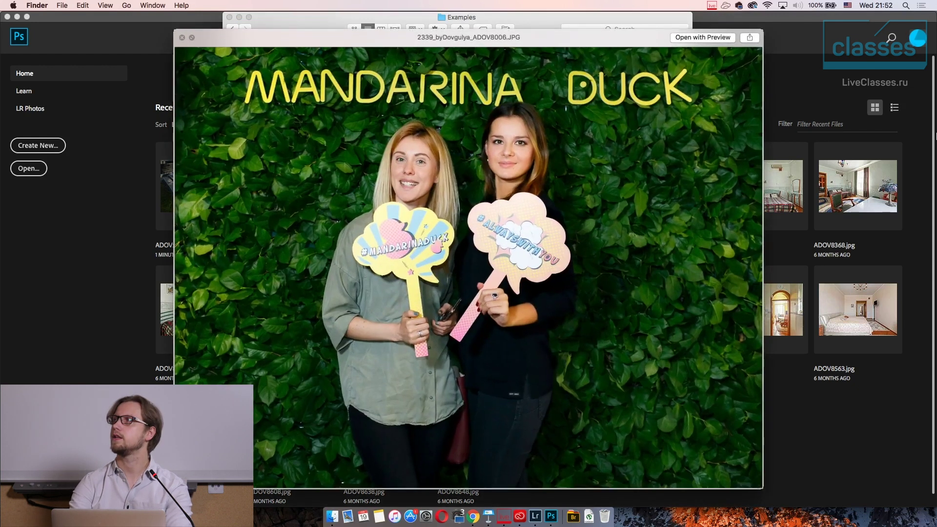
Browse forward through the Mandarina Duck event photos to the black-and-white crowd shot.
key(Down)
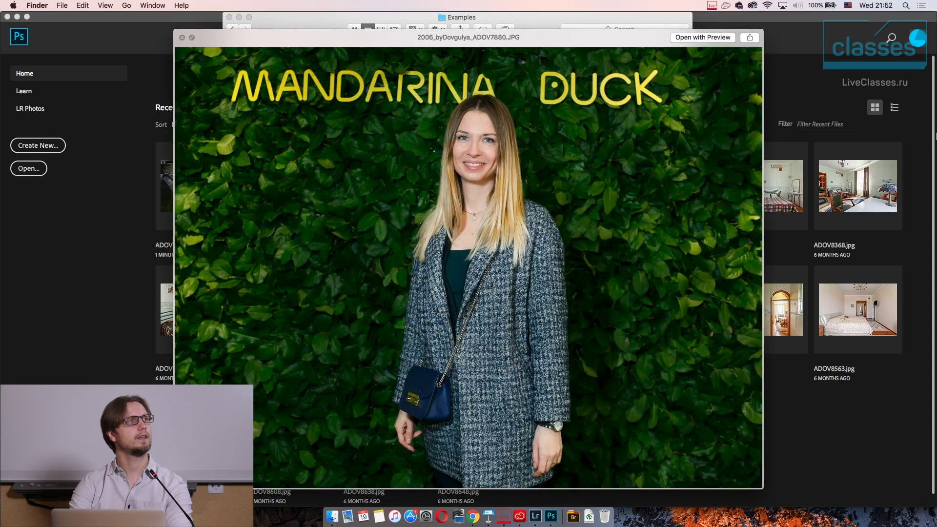
key(Down)
key(Down)
key(Down)
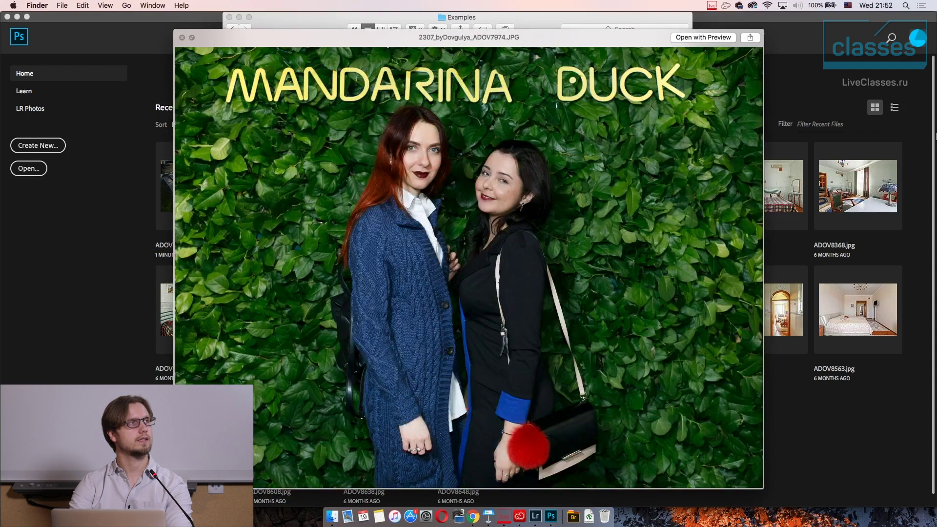
key(Down)
key(Down)
key(Down)
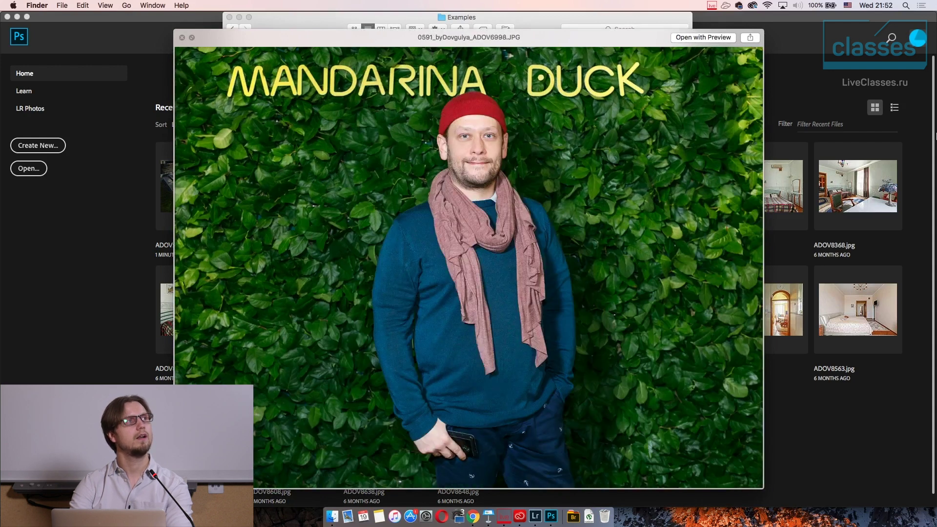
key(Down)
key(Down)
key(Down)
key(Down)
key(Down)
key(Down)
key(Down)
key(Down)
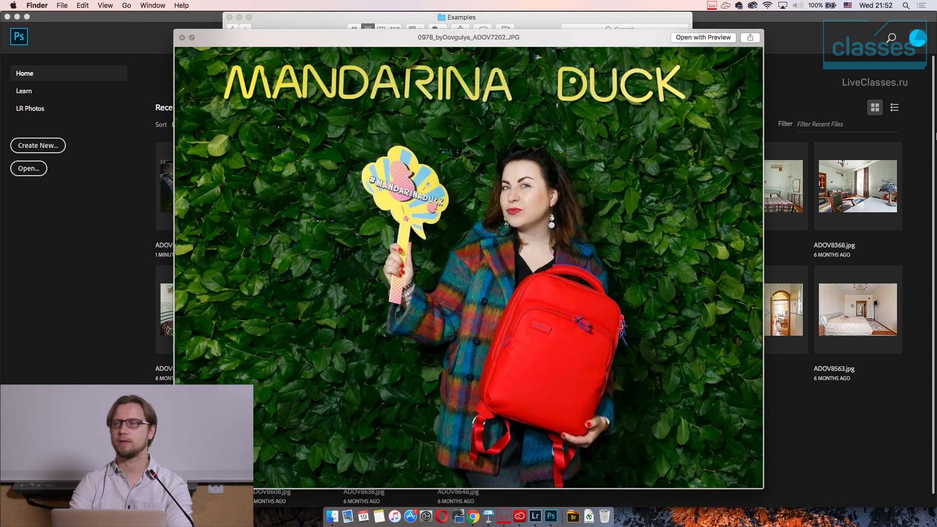
key(Down)
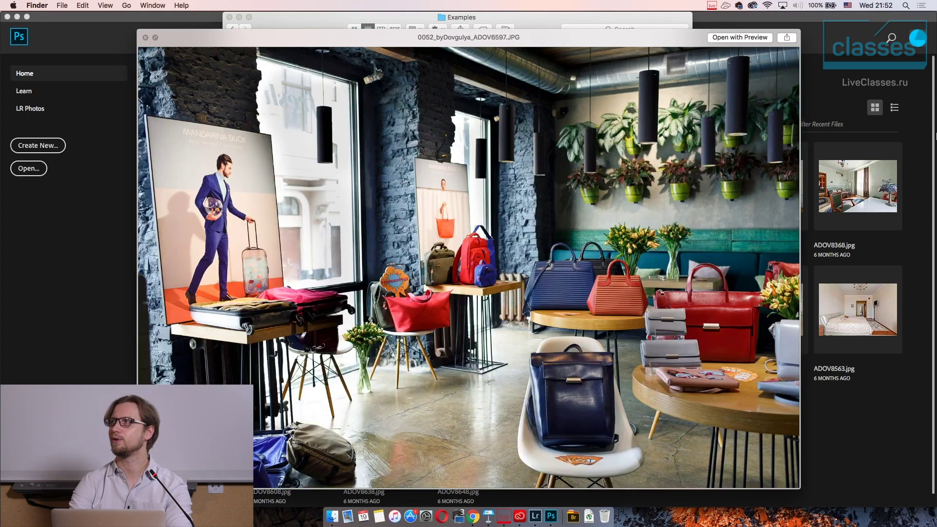
key(Down)
key(Down)
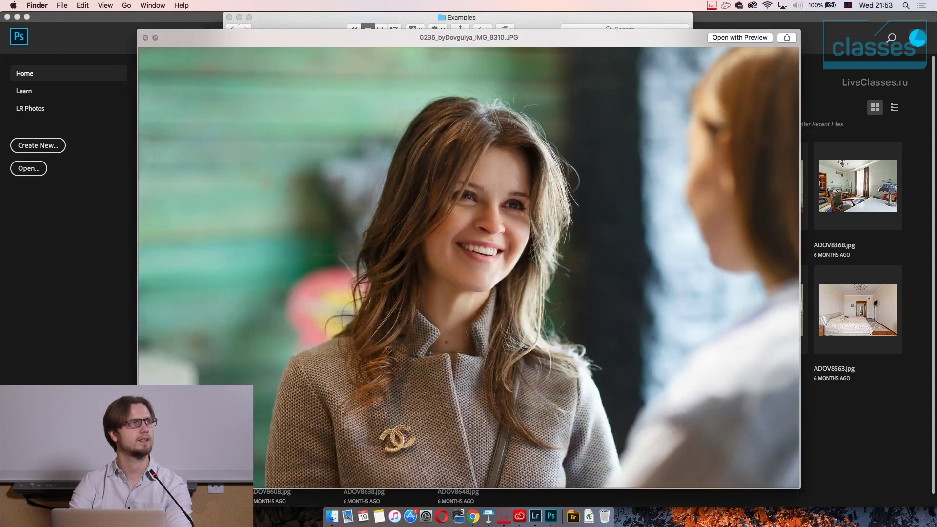
key(Down)
key(Down)
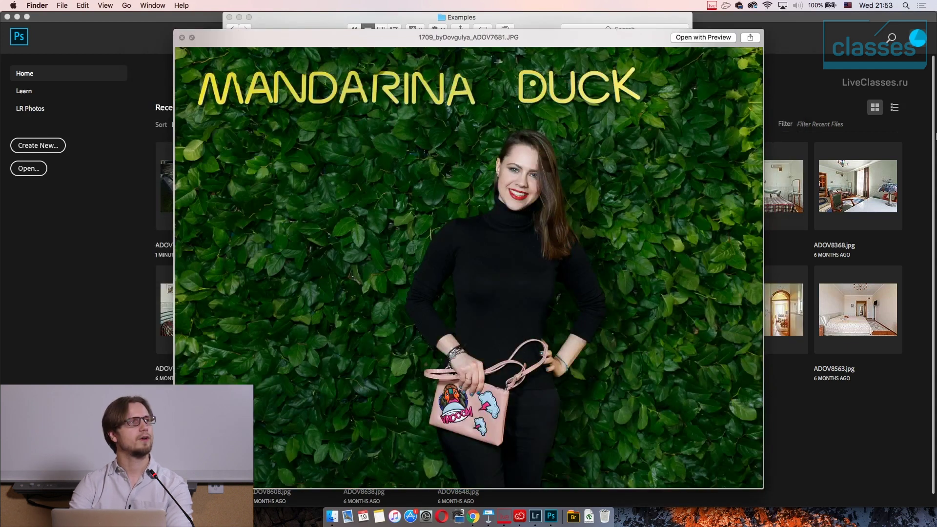
key(Down)
key(Down)
key(Down)
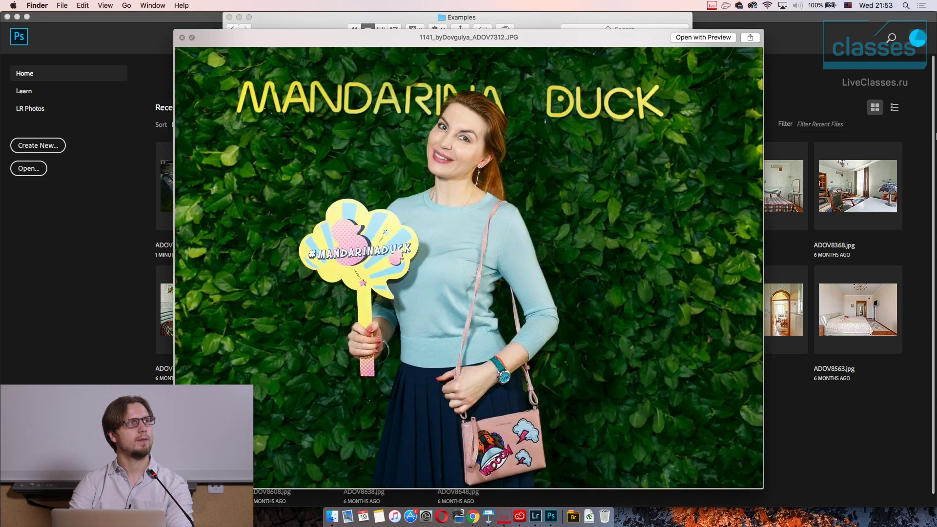
key(Down)
key(Down)
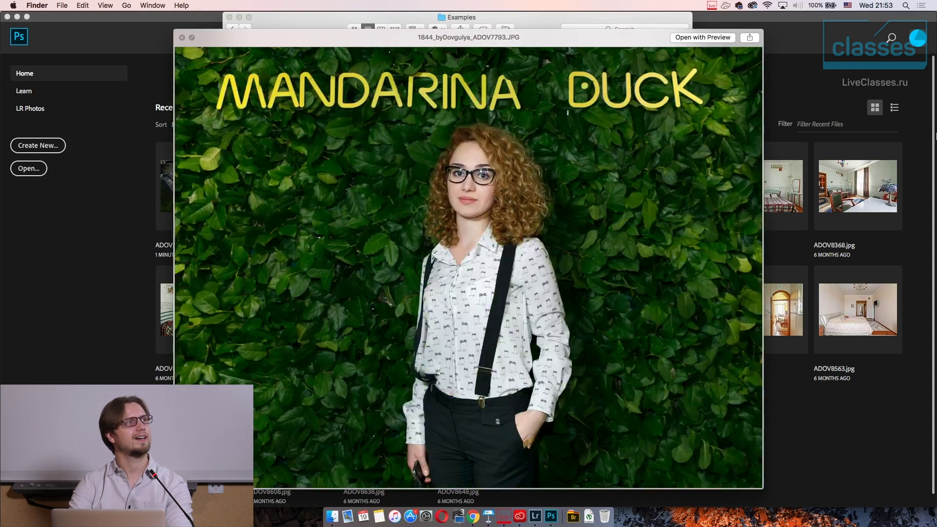
key(Down)
key(Down)
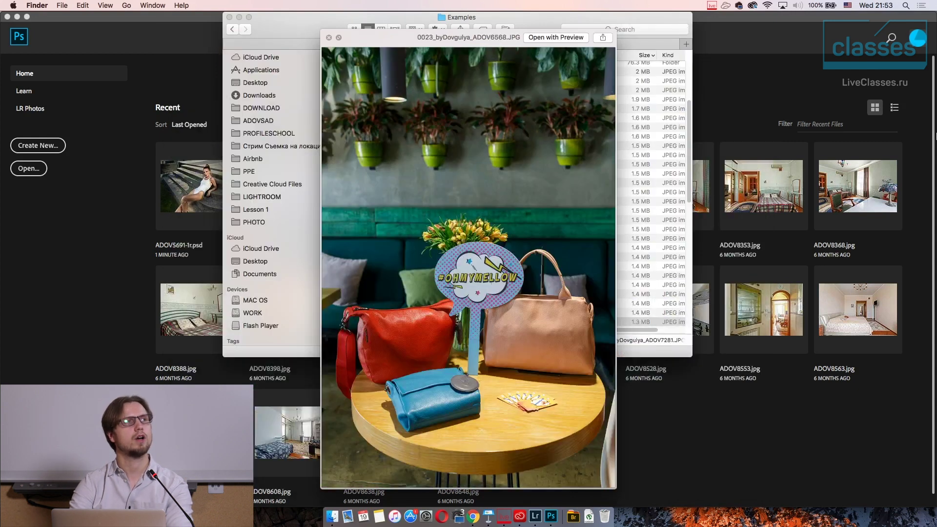
key(Down)
key(Down)
key(Down)
key(Down)
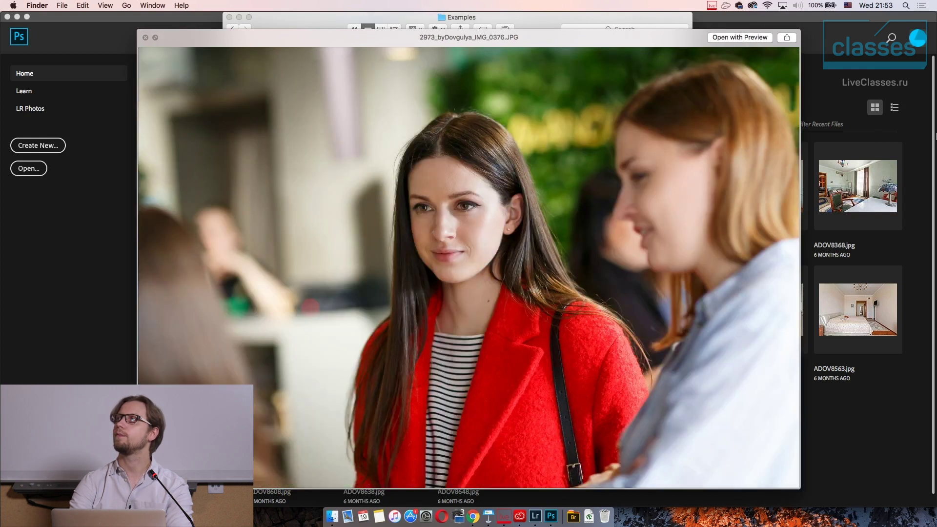
key(Down)
key(Down)
key(Down)
key(Down)
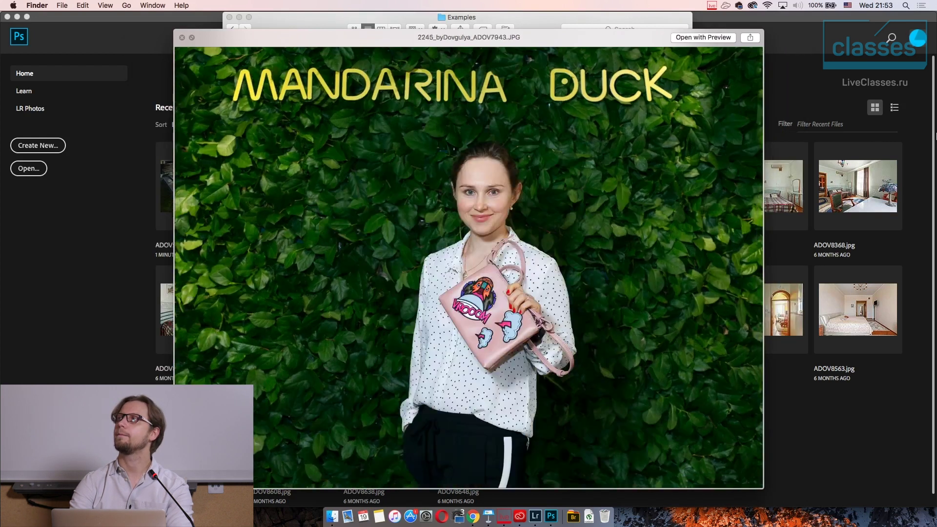
key(Down)
key(Down)
key(Down)
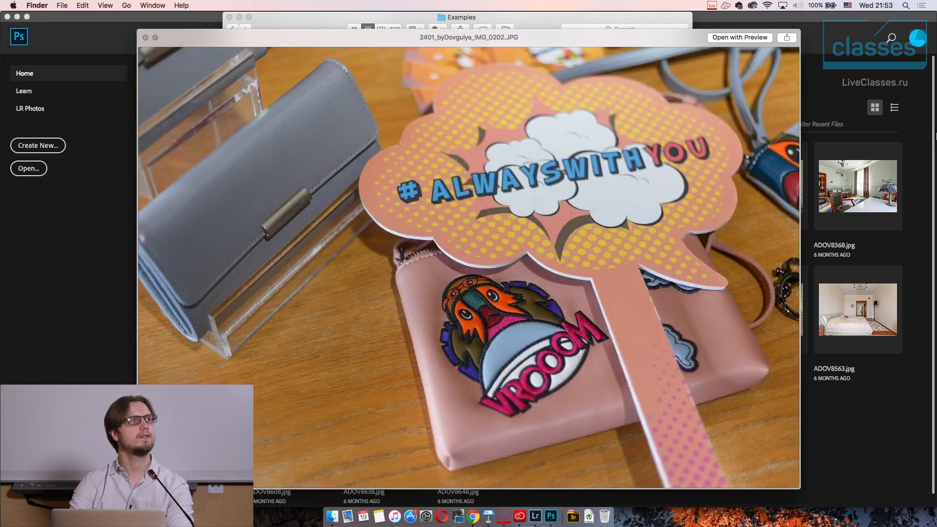
key(Down)
key(Down)
key(Down)
key(Down)
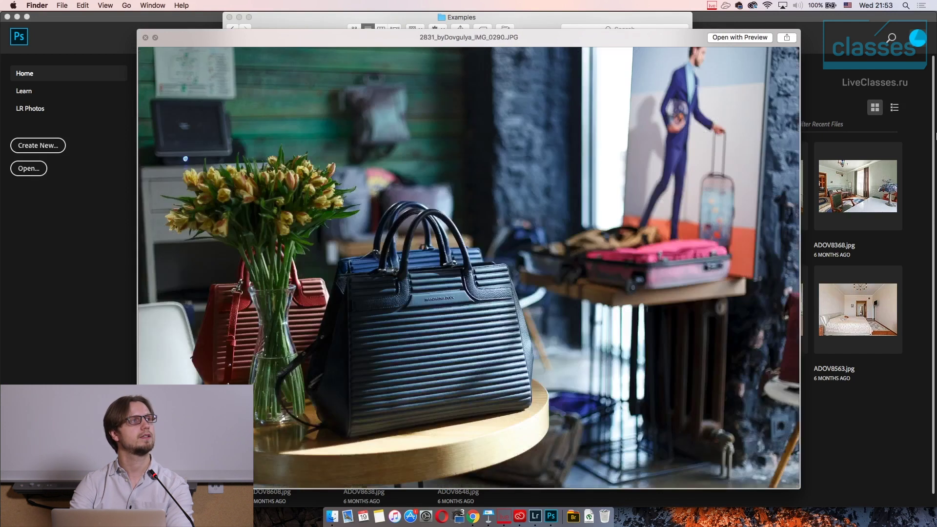
key(Down)
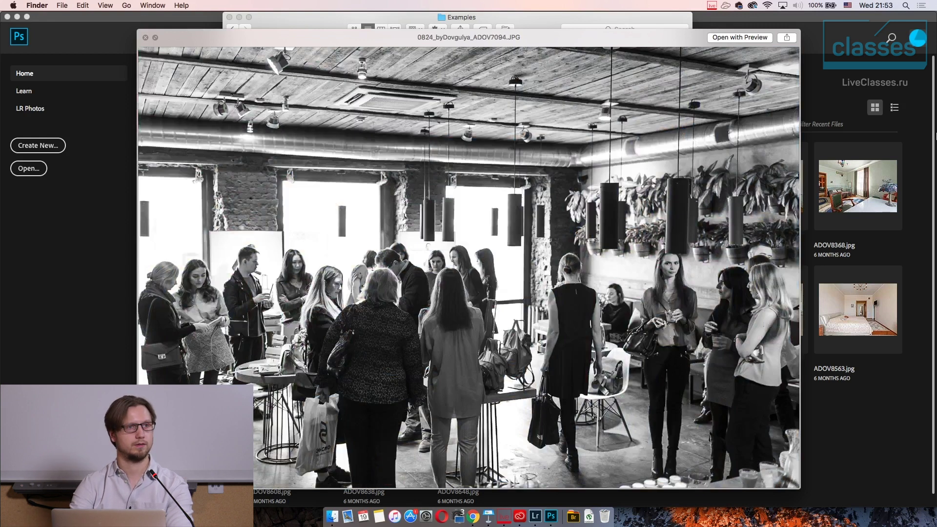
Step back through the earlier event photos, then close the Quick Look preview.
key(Up)
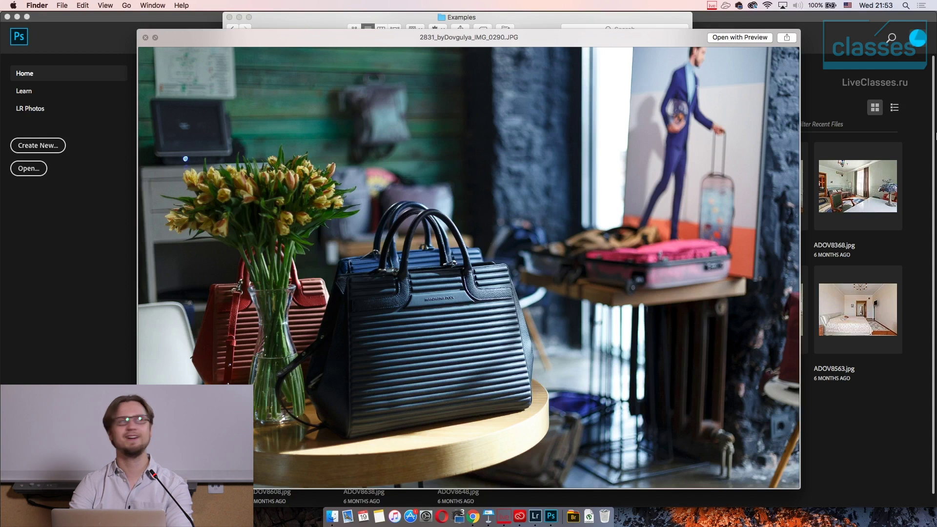
key(Up)
key(Up)
key(Up)
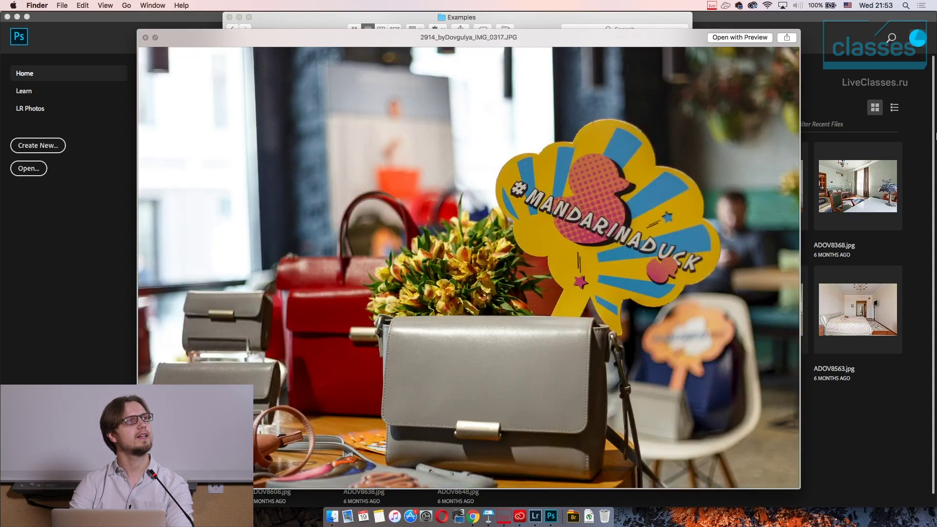
key(Up)
key(Up)
key(Up)
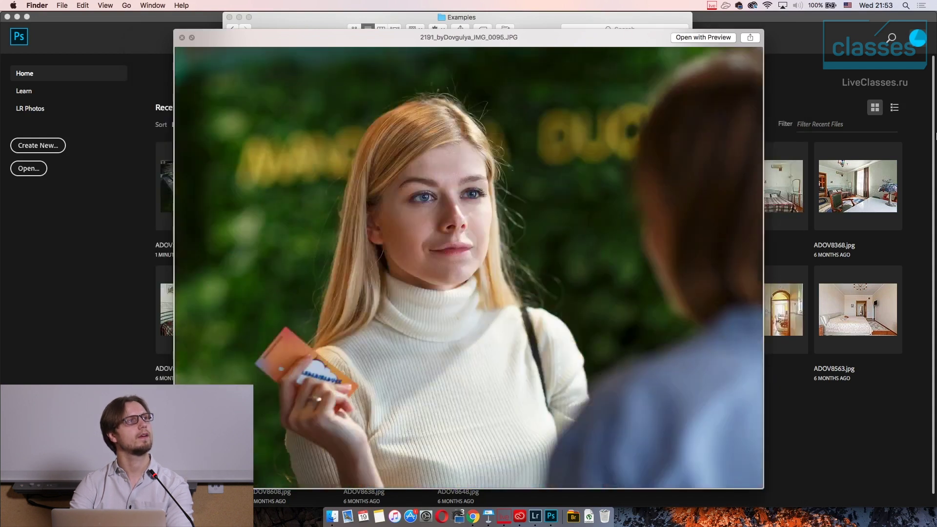
key(Up)
key(Up)
key(Up)
key(Up)
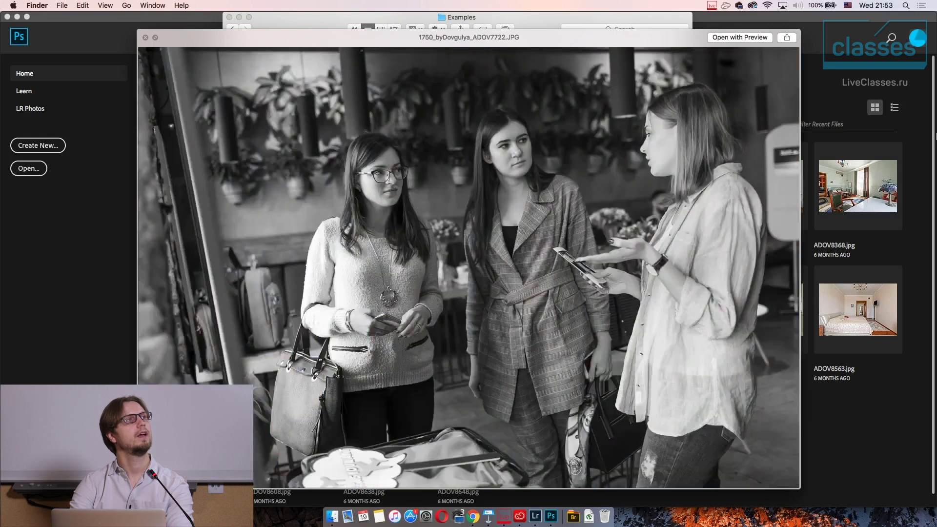
key(Up)
key(Up)
key(Up)
key(Up)
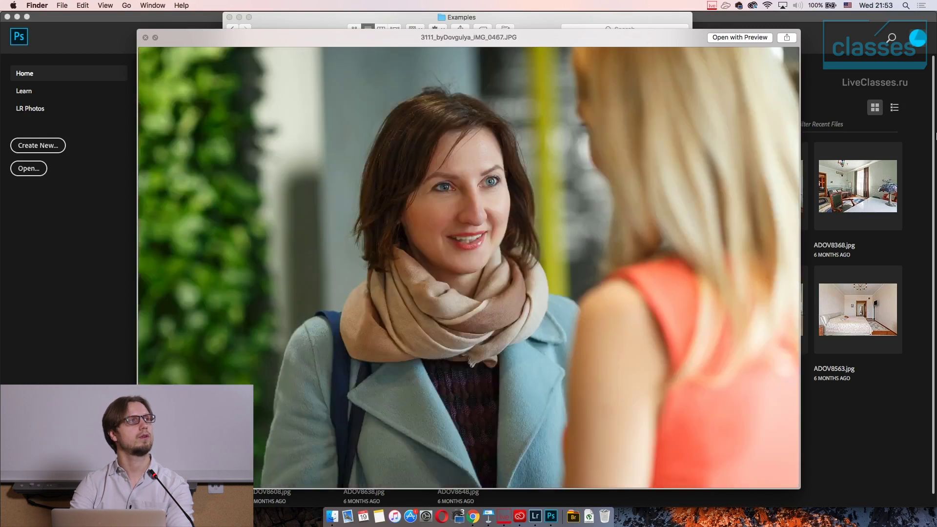
key(Up)
key(Up)
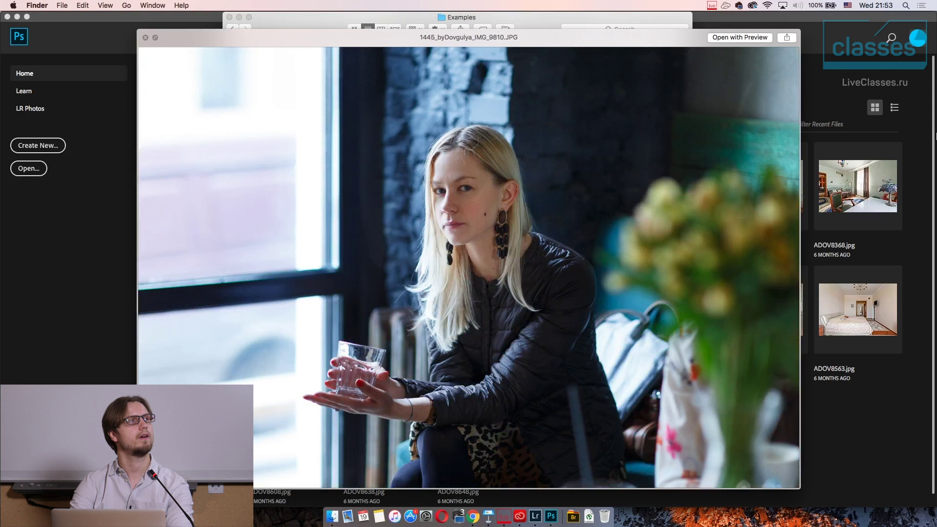
key(End)
key(Up)
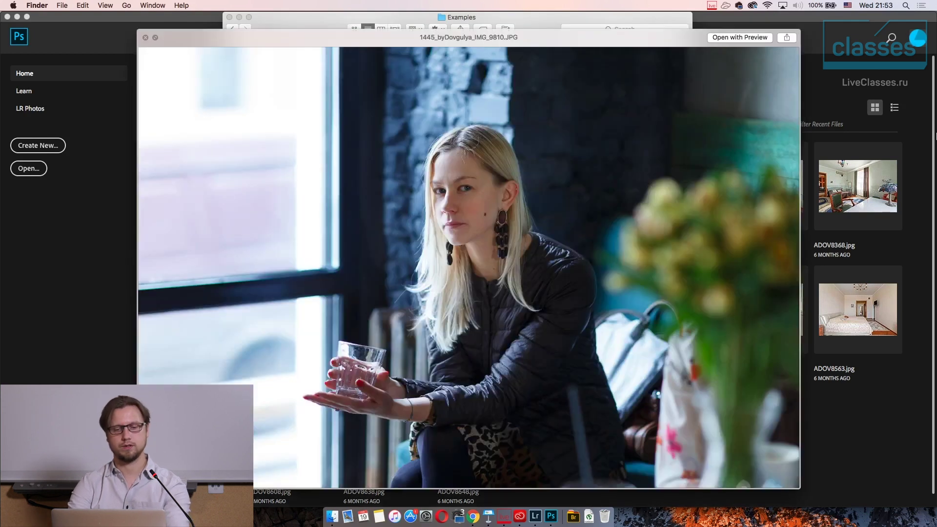
key(space)
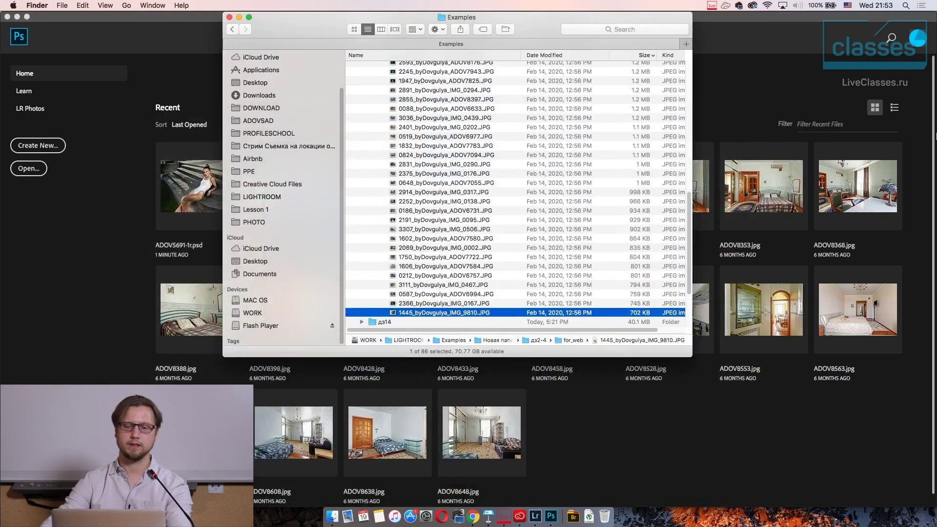
scroll(499, 225, down, 3)
scroll(499, 225, up, 10)
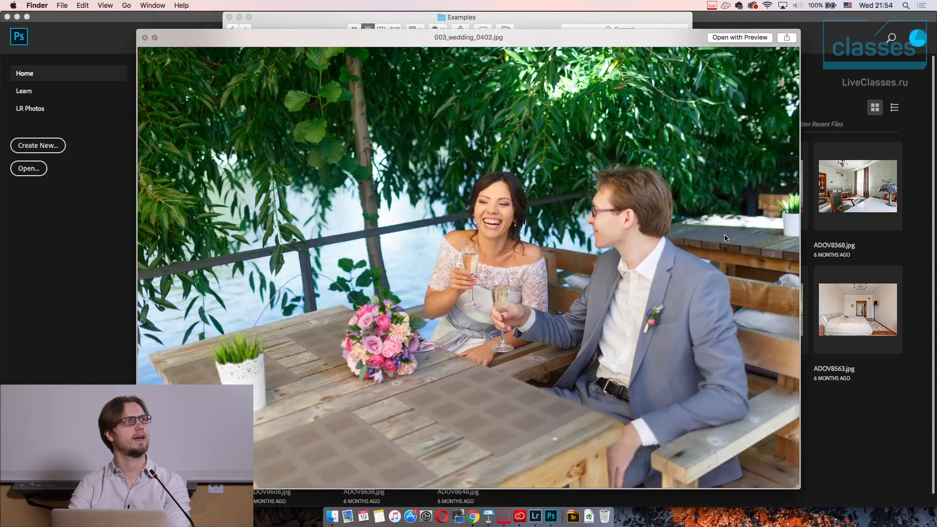
Preview the дз14 retouched portraits, including the wedding and full-length window shots.
key(Down)
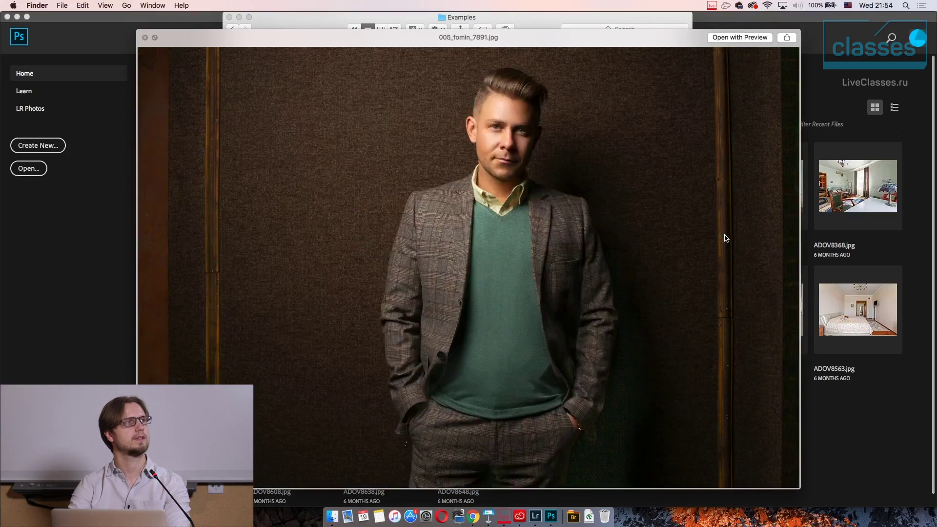
key(Down)
key(Up)
key(Up)
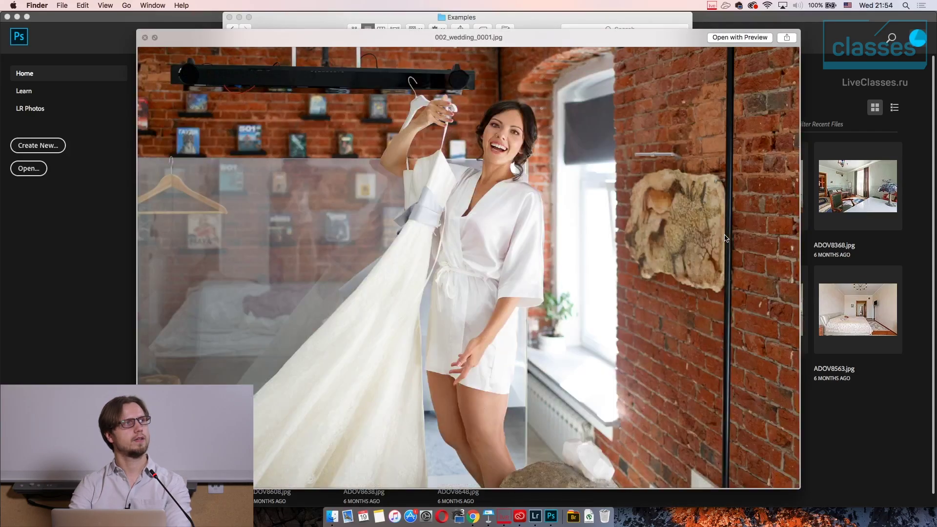
key(Down)
key(Down)
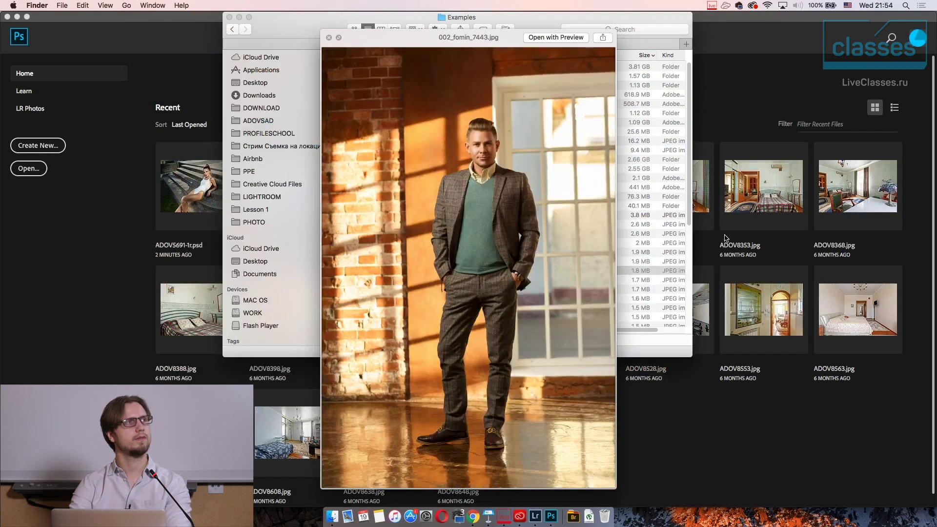
key(Down)
key(Down)
key(Up)
Continue through the office and studio portraits to the last one, then close the preview.
key(Down)
key(Down)
key(Down)
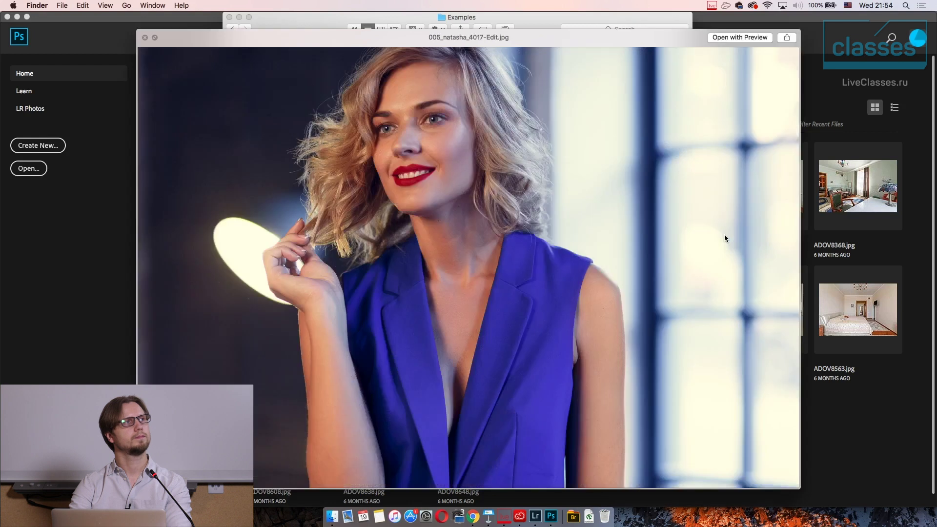
key(Down)
key(Down)
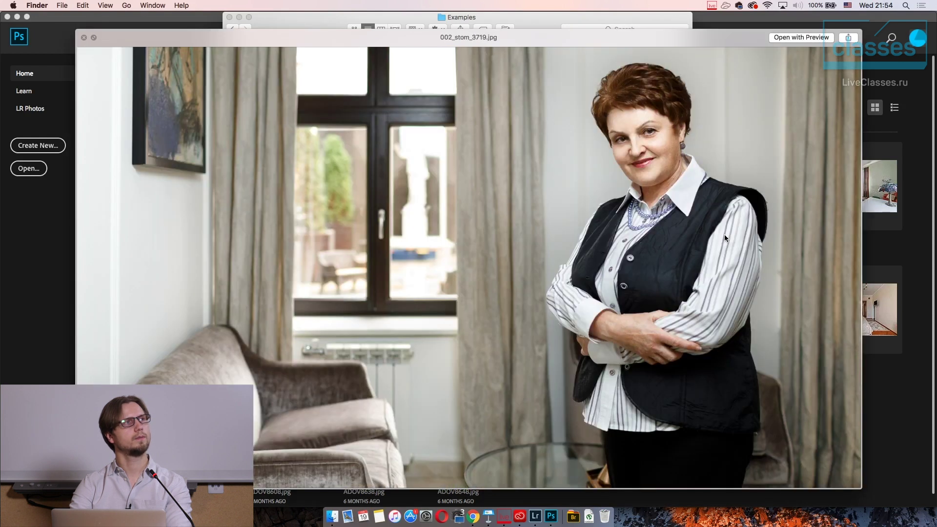
key(Down)
key(Down)
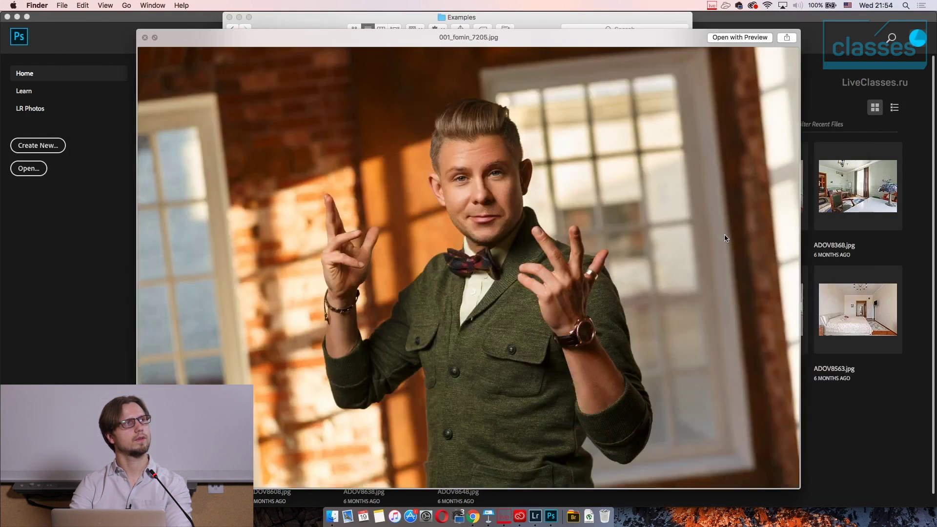
key(Down)
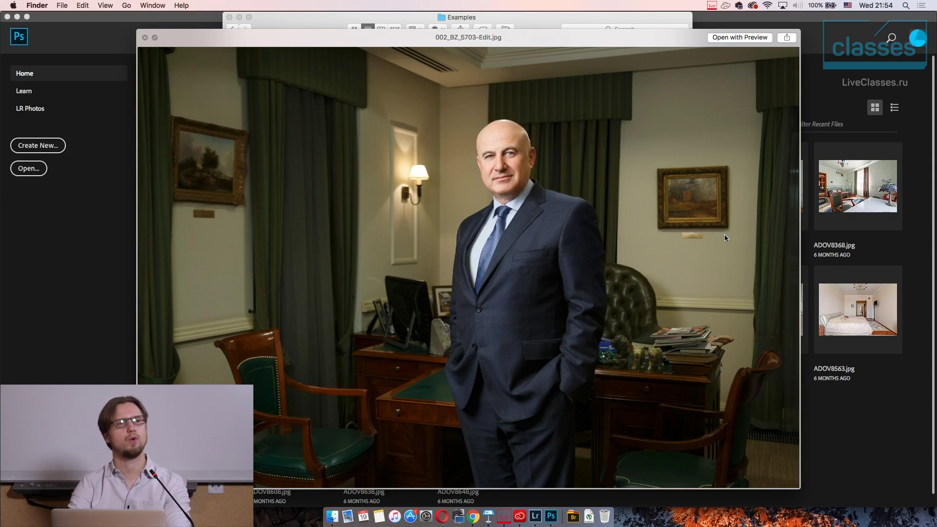
key(Up)
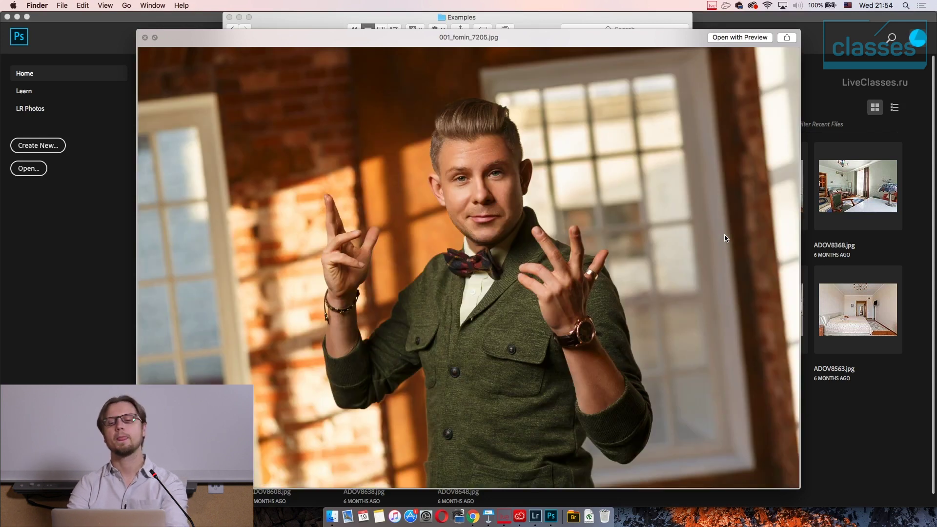
key(Down)
key(space)
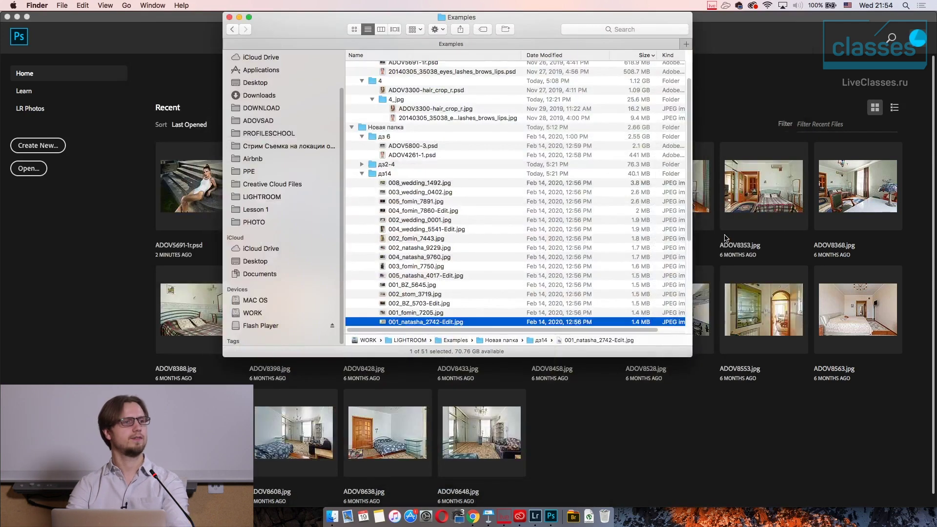